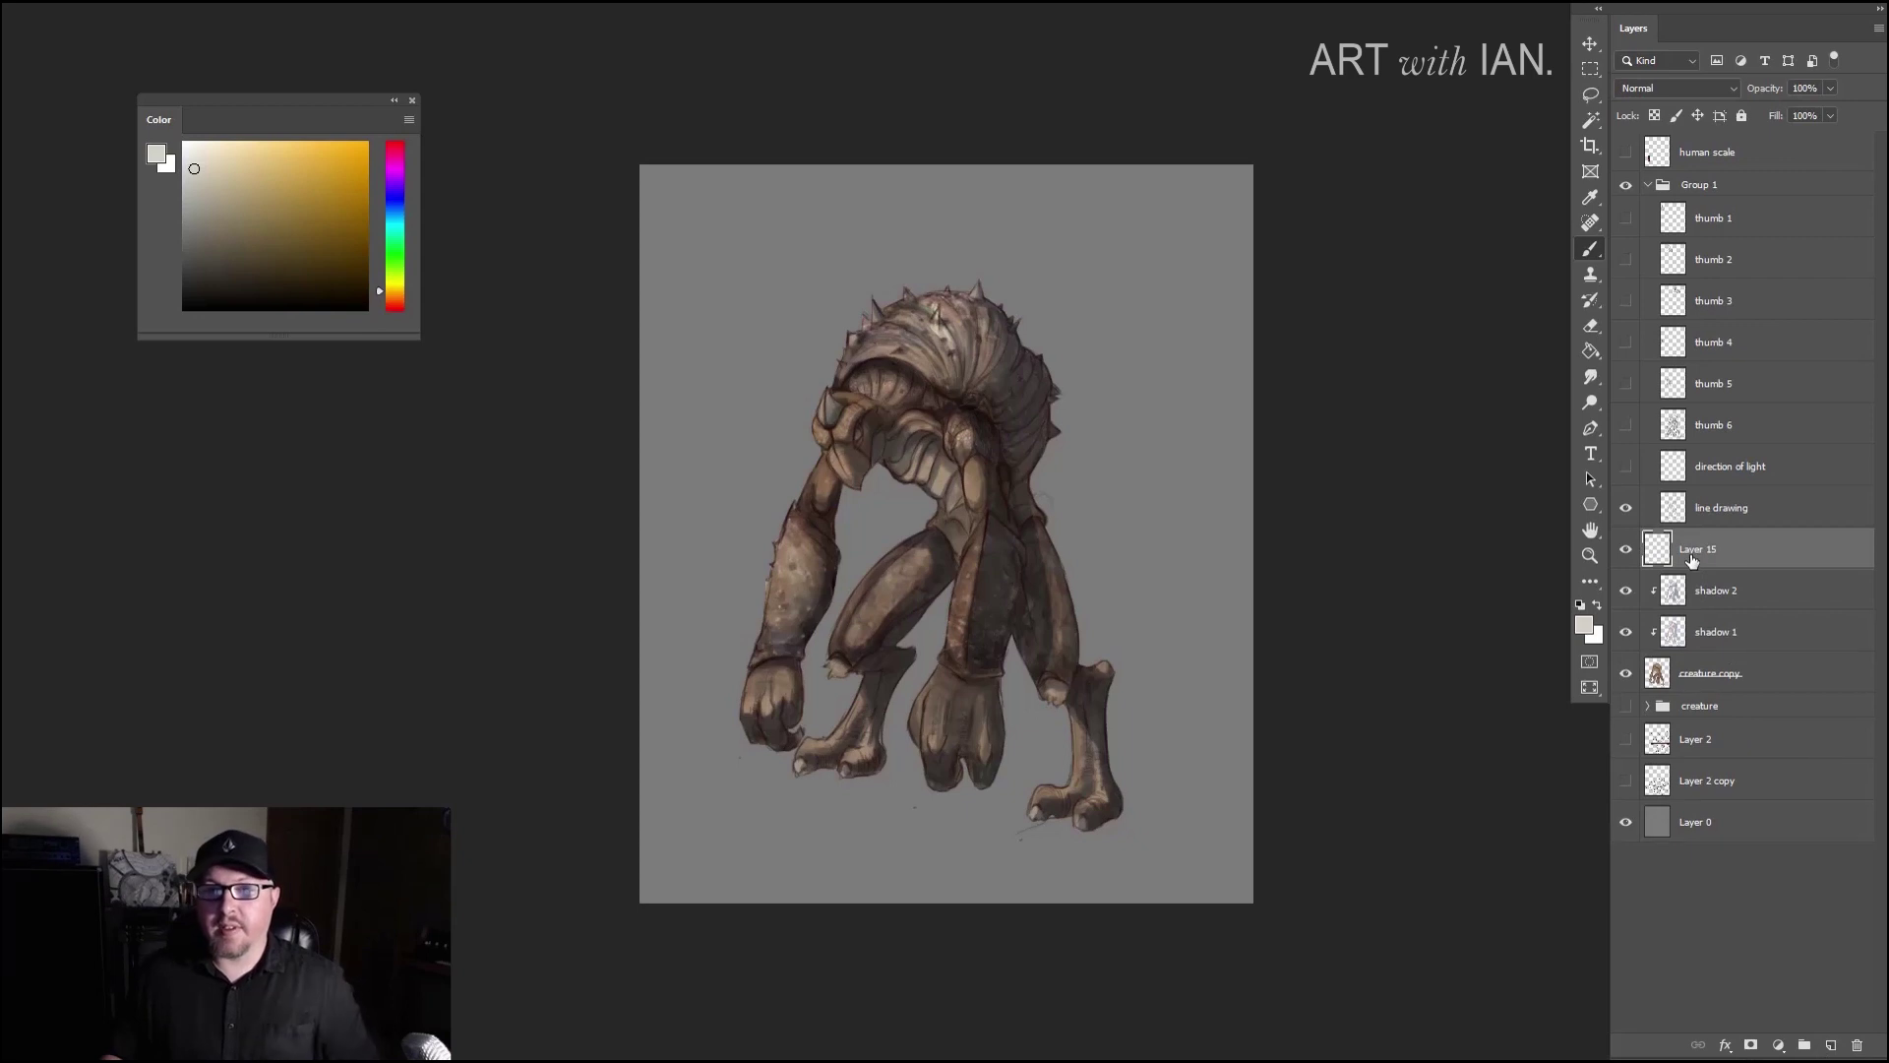
Step: Clip Layer 15 to the creature copy layer and set its blending mode to Overlay
left_click(1751, 563, "alt")
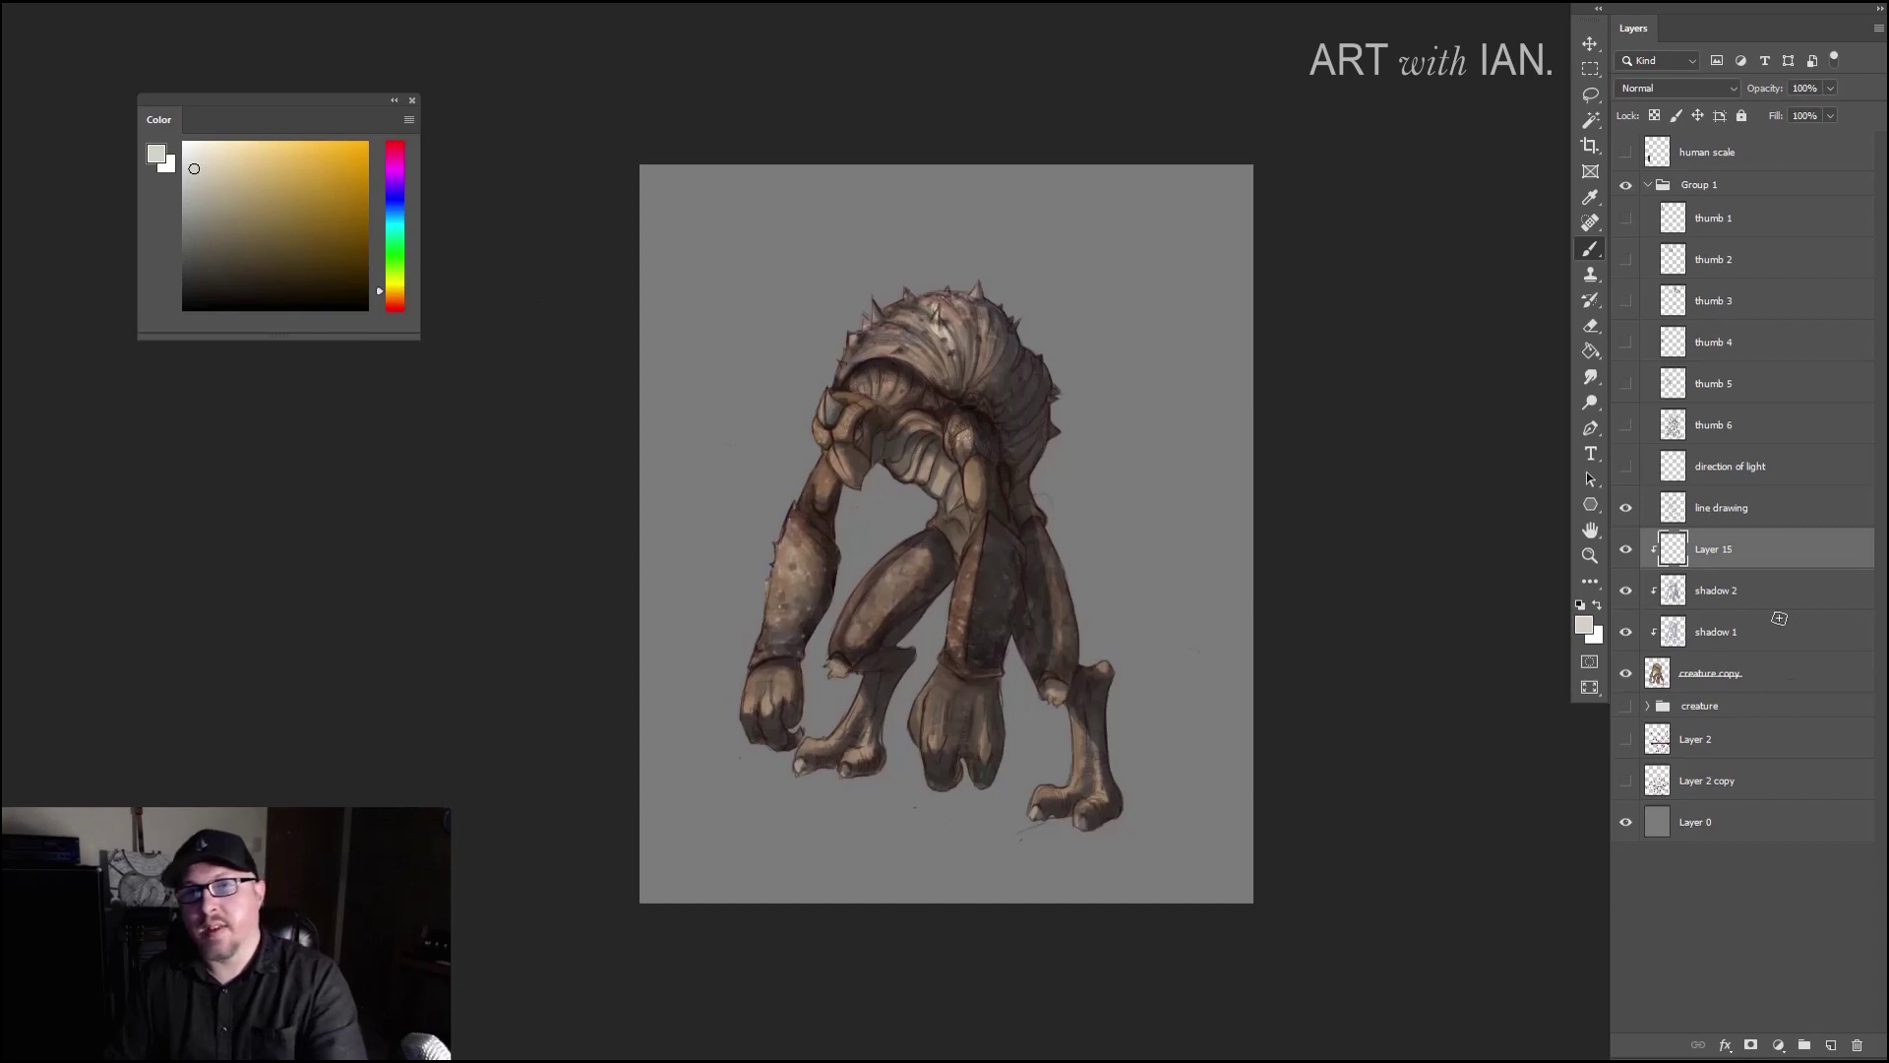
left_click(1688, 89)
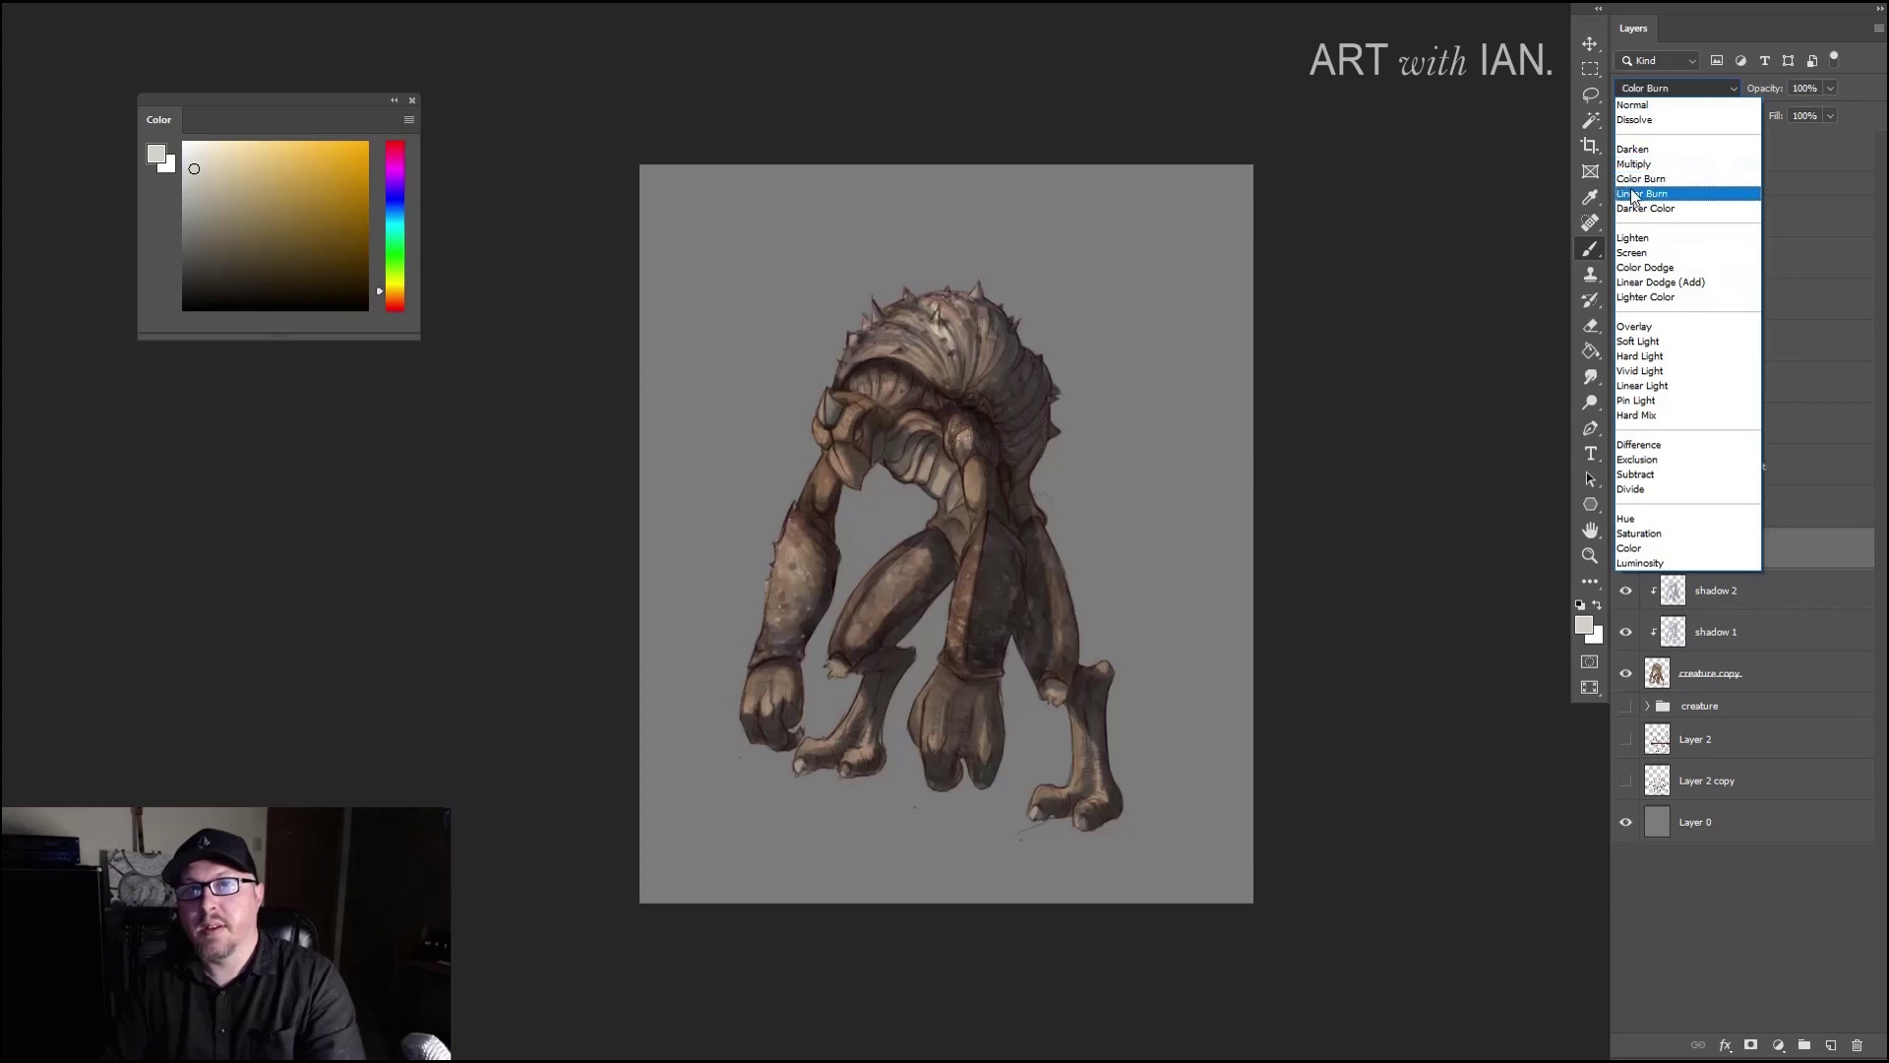
left_click(1634, 329)
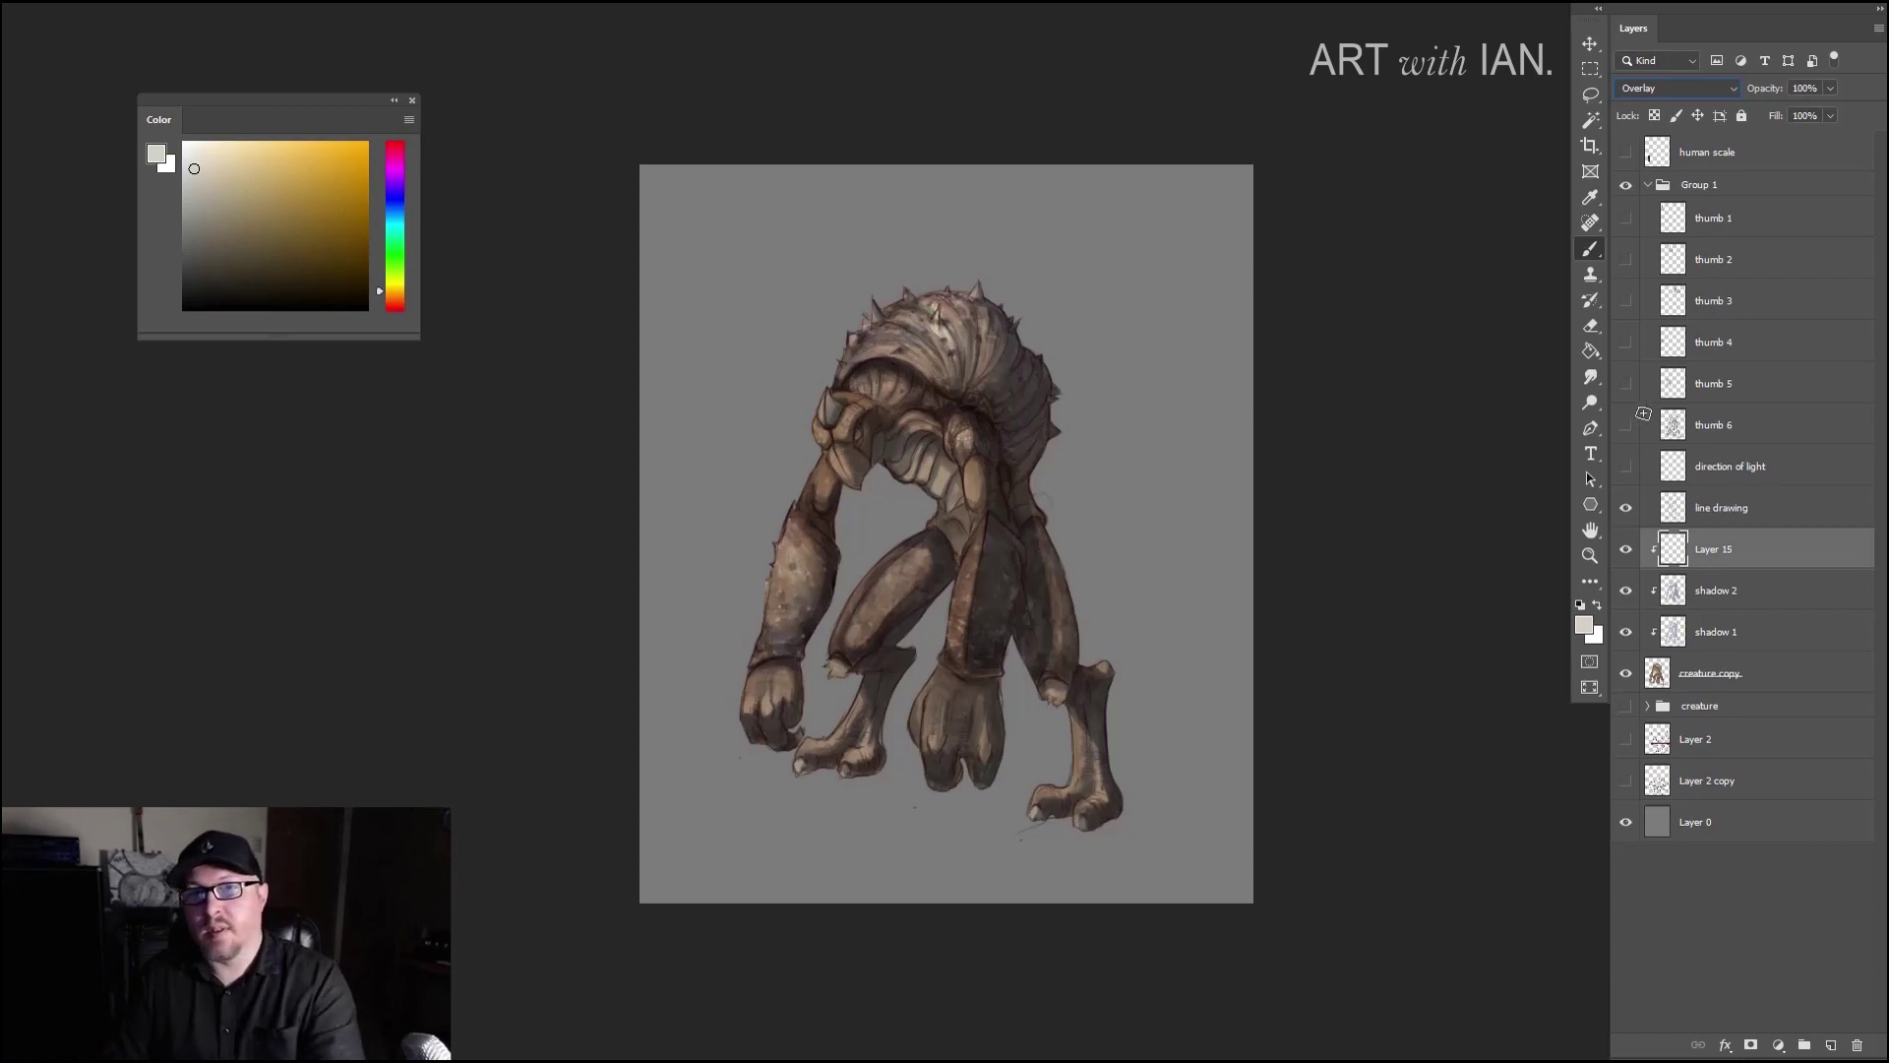
Step: Check the direction of light layer and hide it again, and paint pale highlights on the creature's back, head, thigh and forearm with an enlarged brush
left_click(1626, 466)
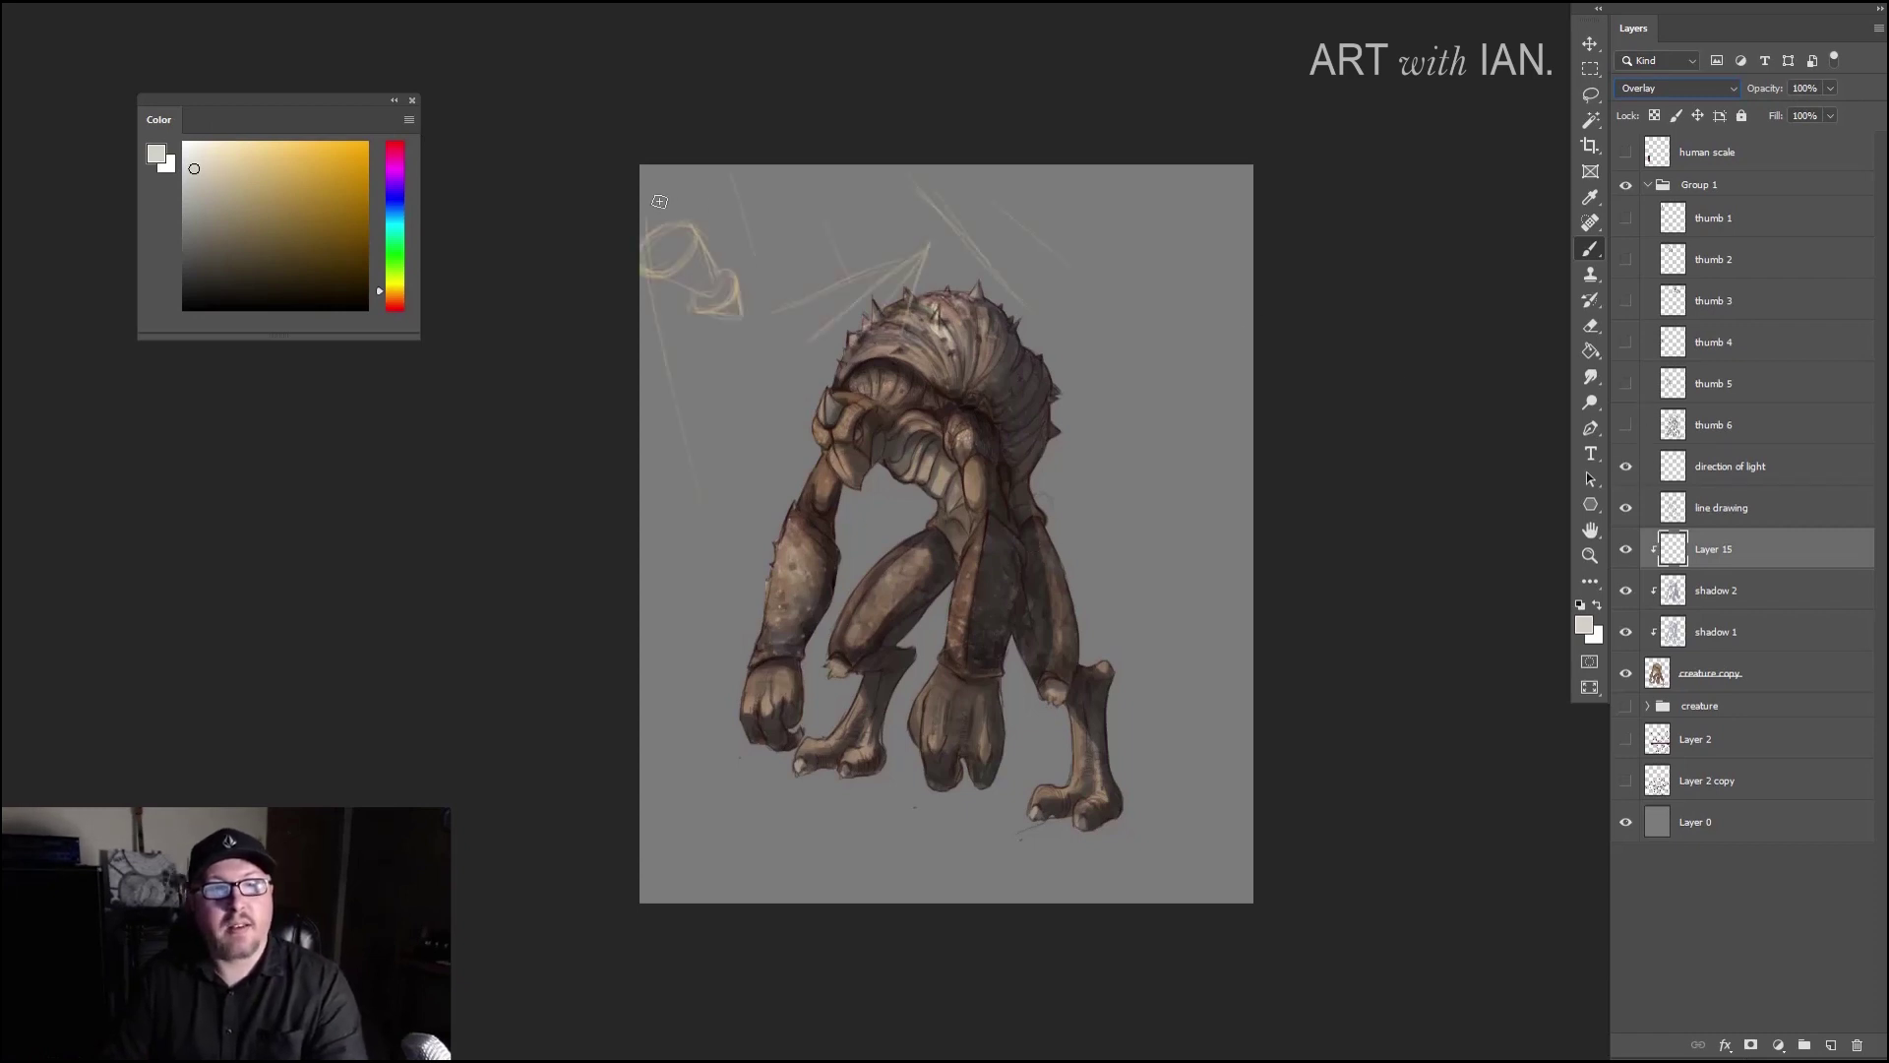
left_click(1626, 468)
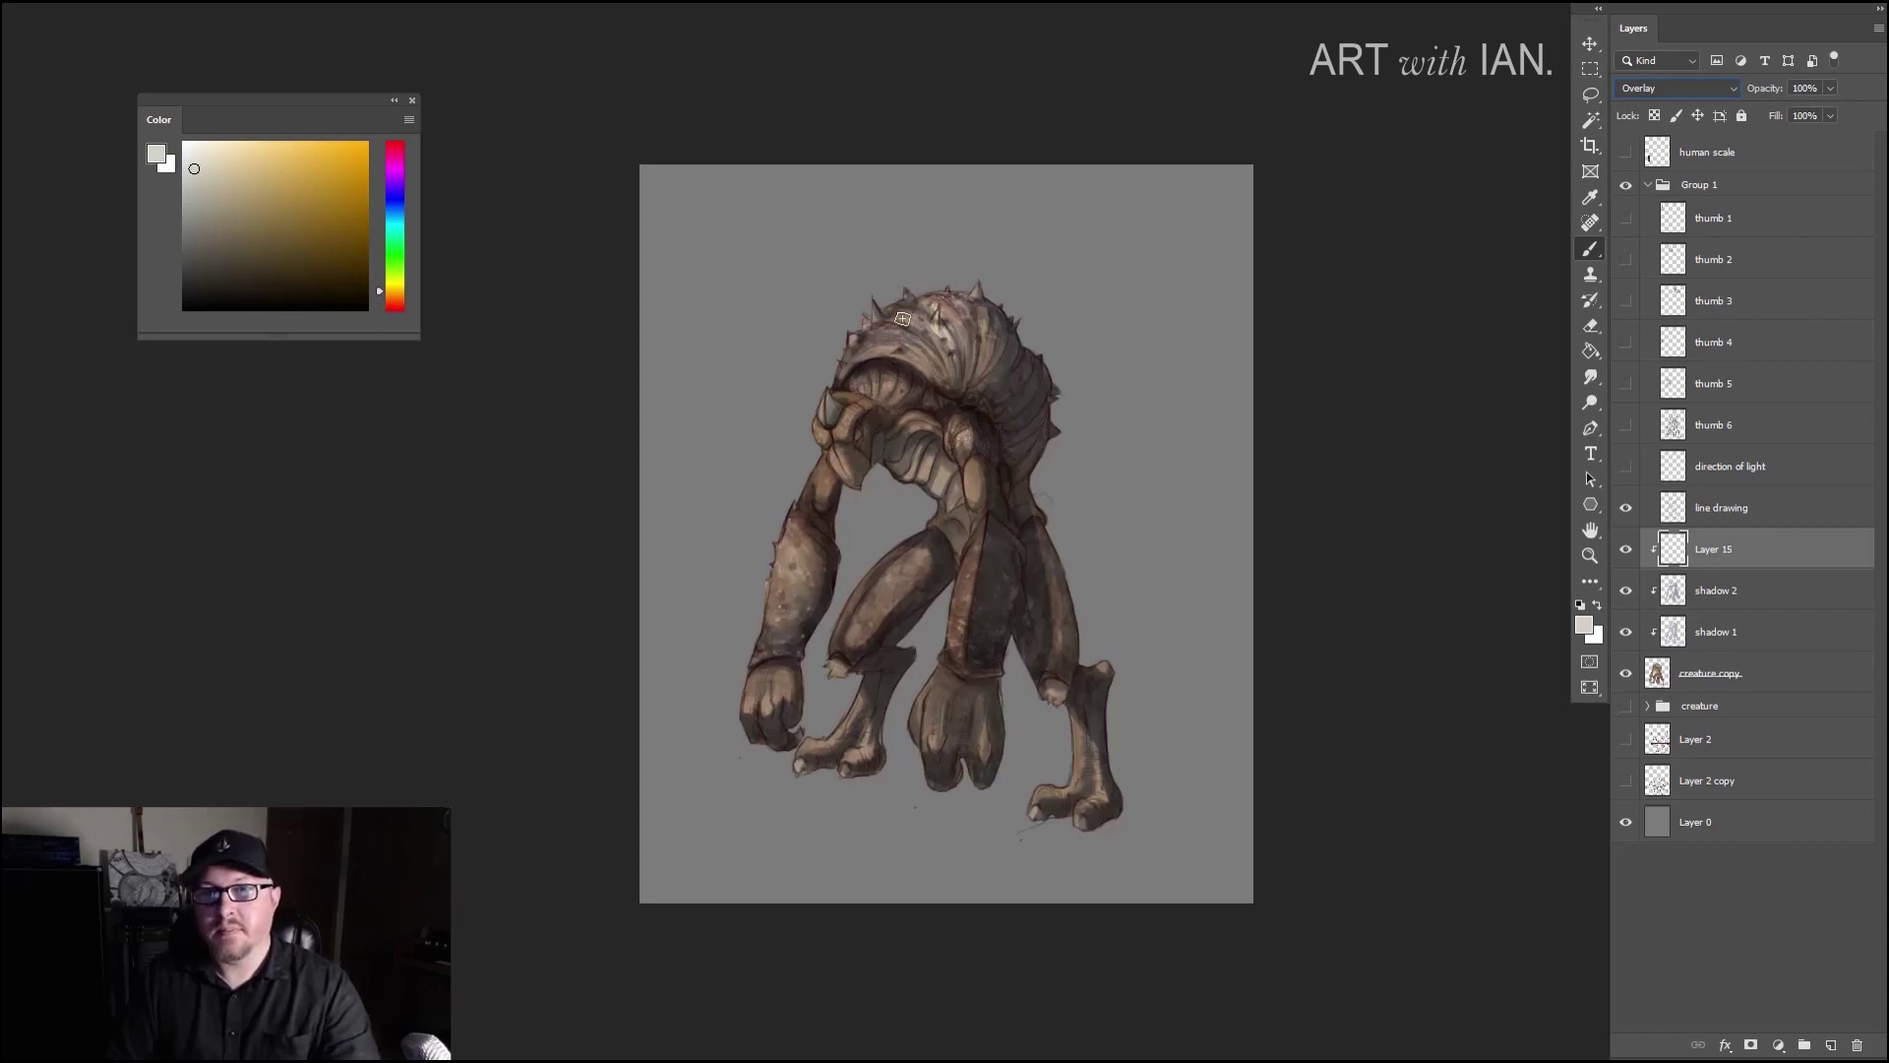
key("bracketright")
key("bracketright")
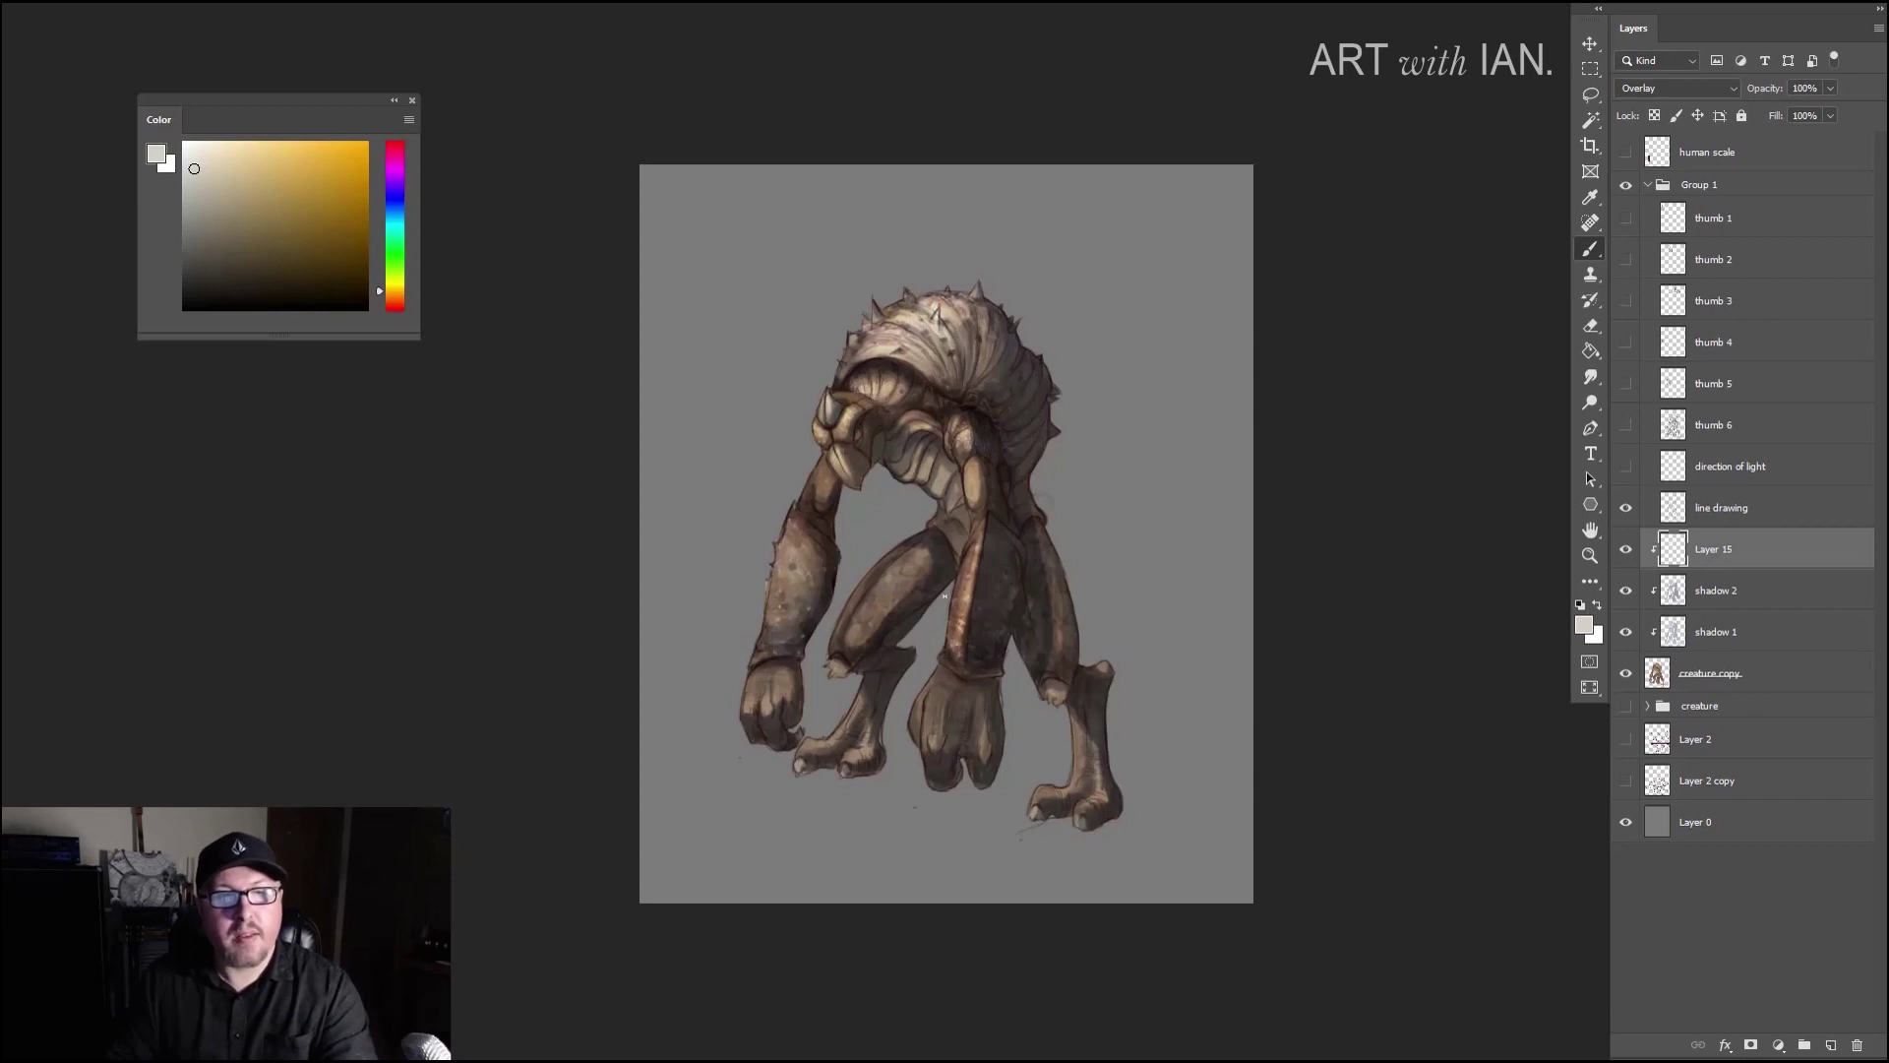
mouse_move(890, 576)
left_mouse_down()
mouse_move(905, 561)
mouse_move(886, 590)
mouse_move(921, 560)
left_mouse_up()
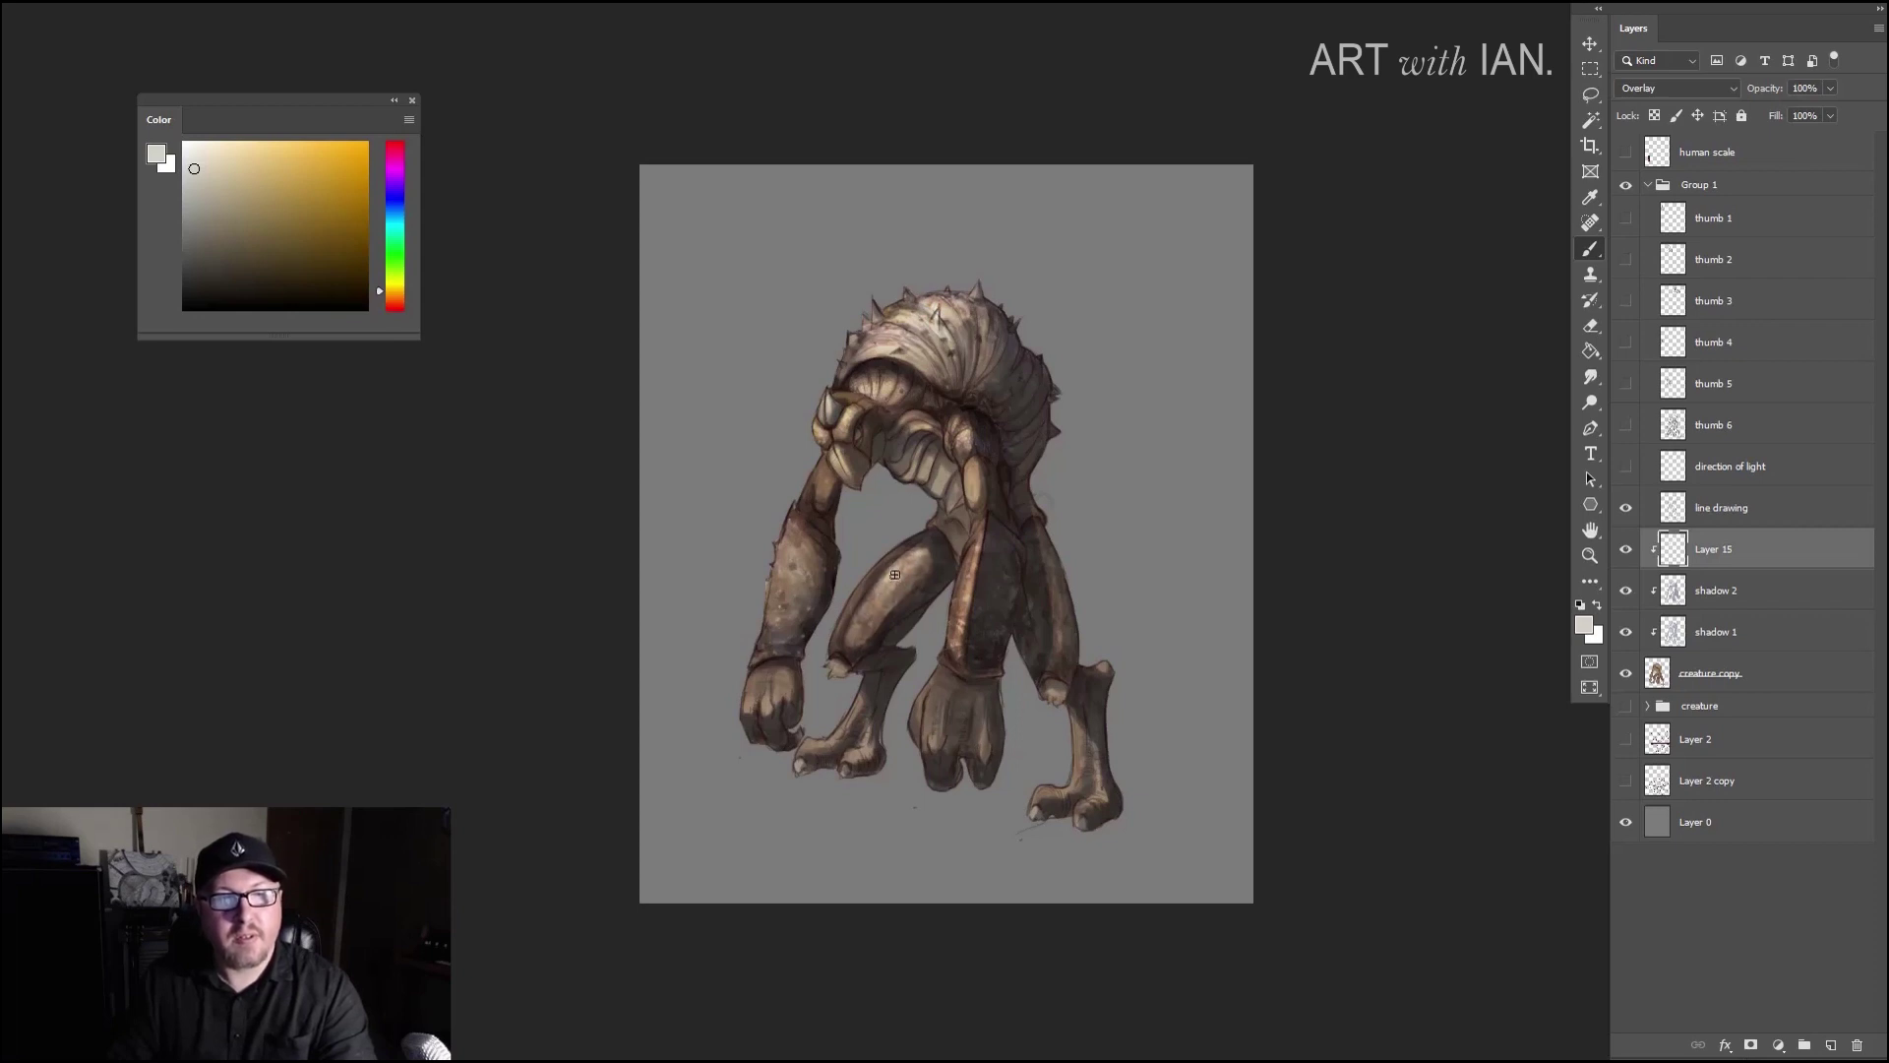
mouse_move(894, 574)
left_mouse_down()
mouse_move(856, 630)
mouse_move(956, 531)
left_mouse_up()
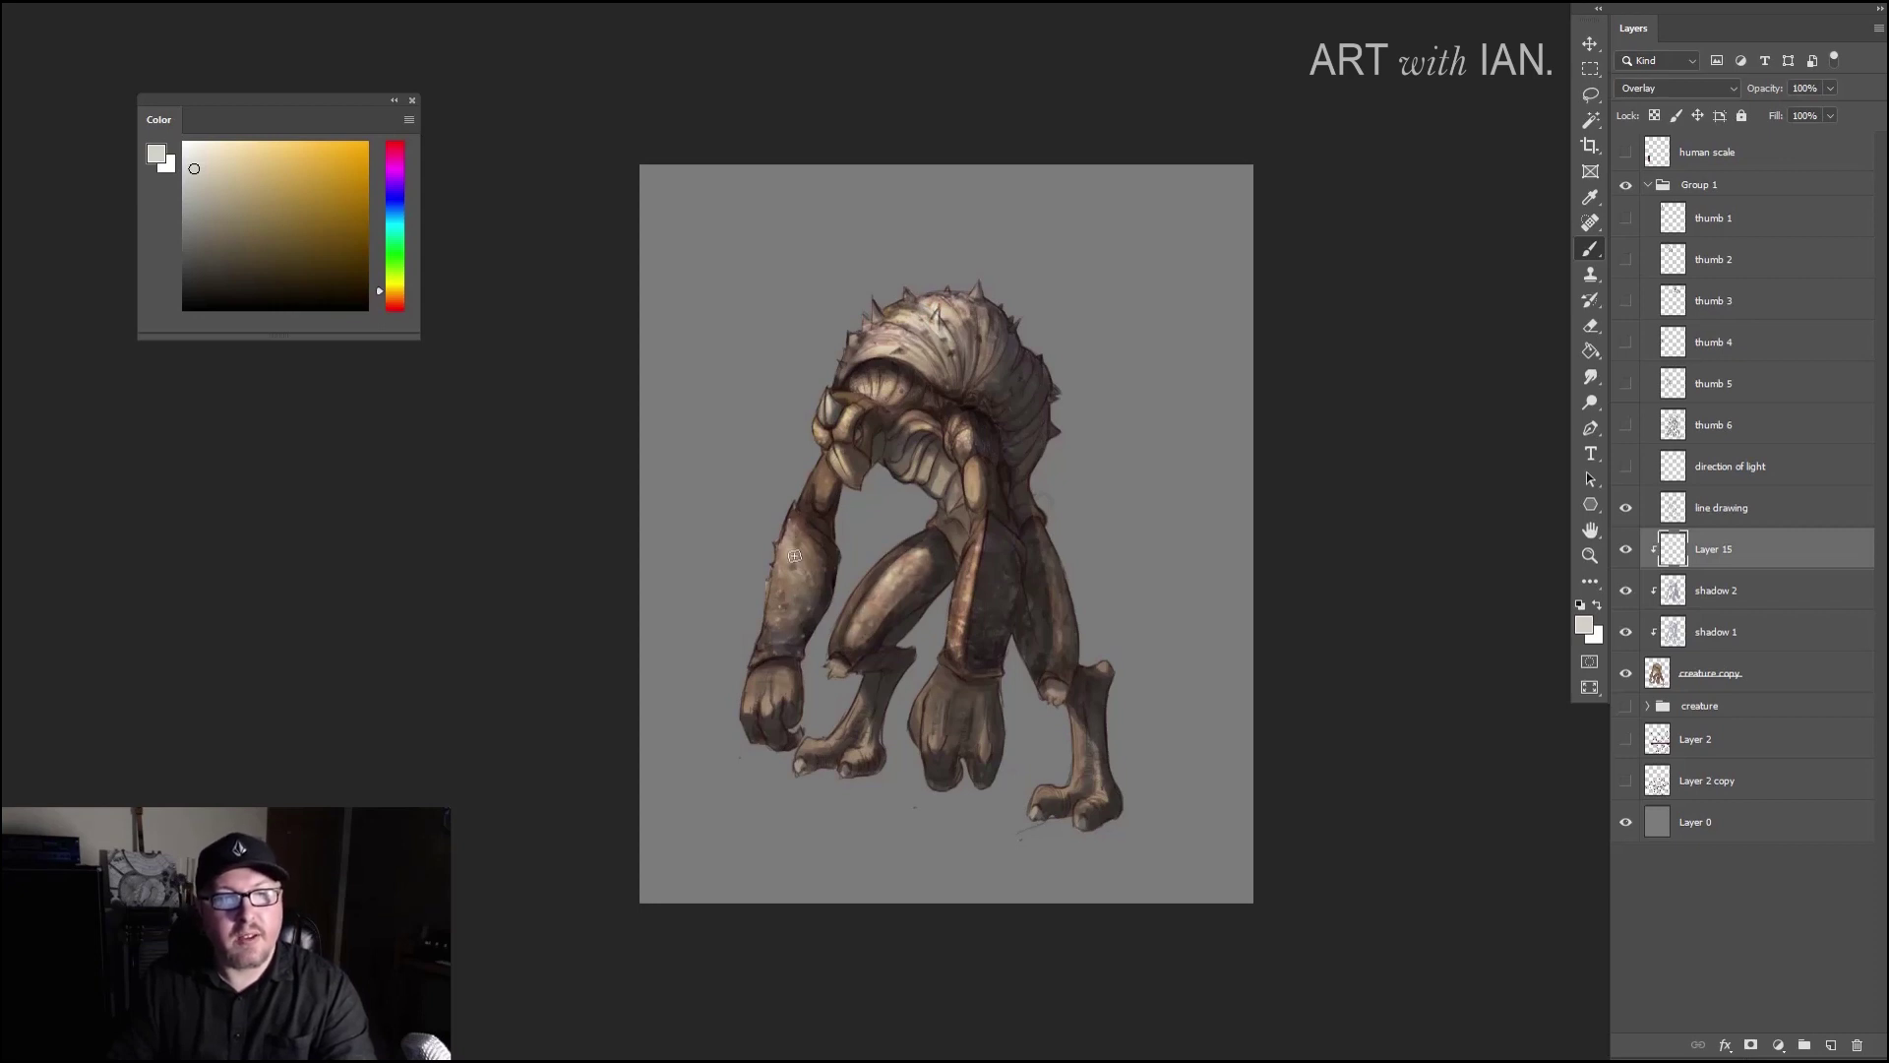
left_click_drag(793, 557, 816, 566)
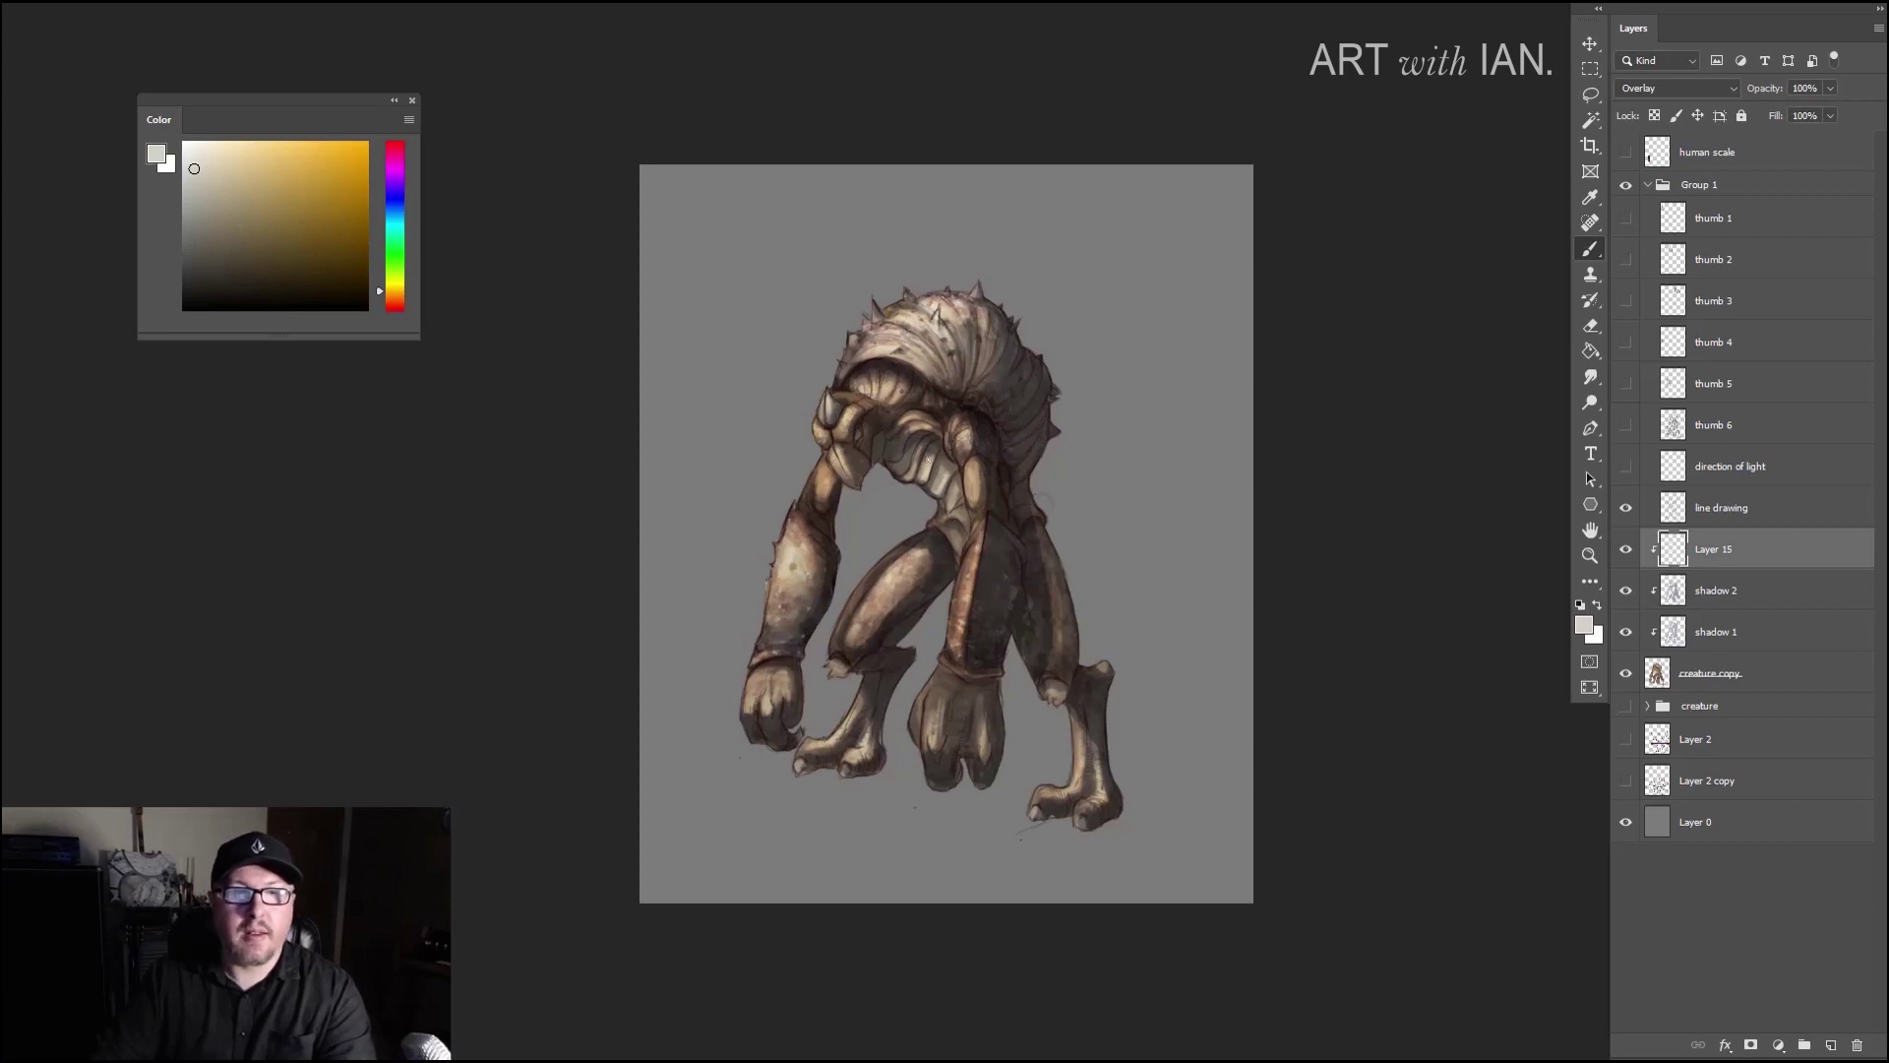
Step: Paint finer highlights along the front rim and upper ridges of the creature's spiked shell
scroll(929, 459, "up", 8, "alt")
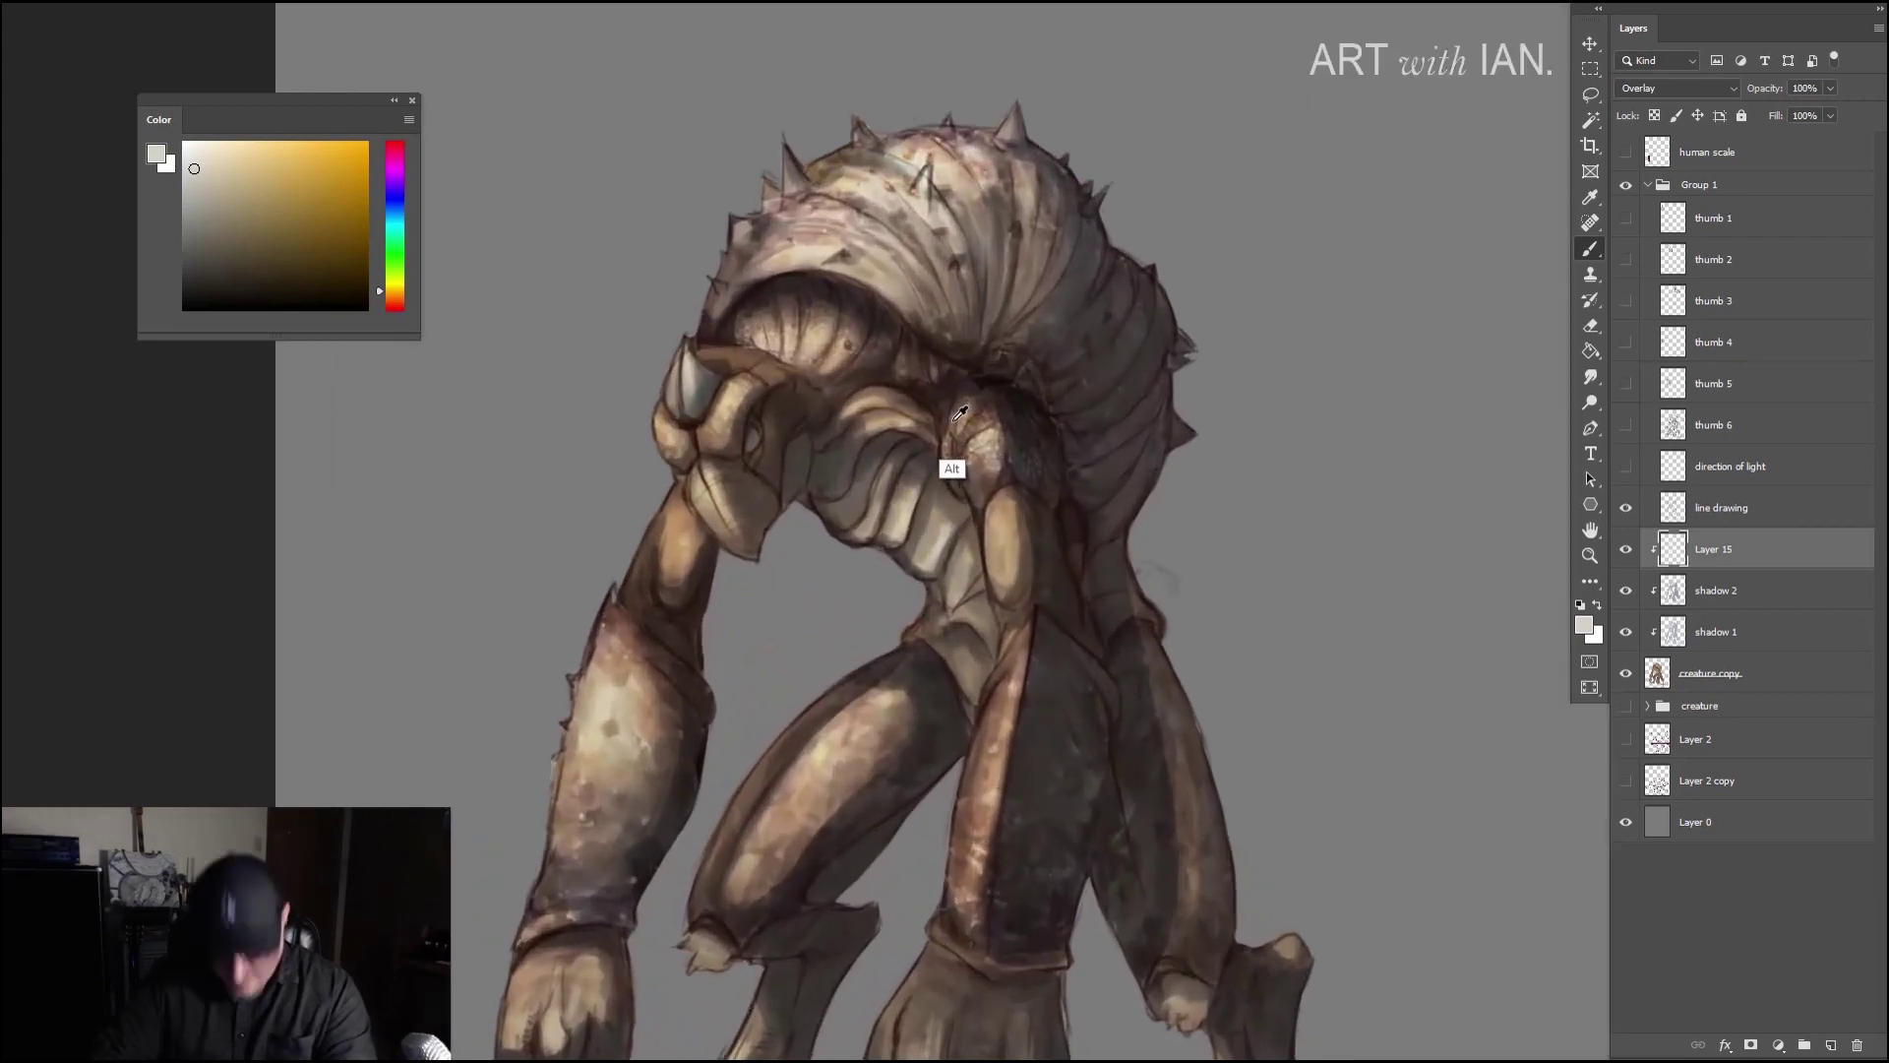
scroll(960, 414, "up", 5, "alt")
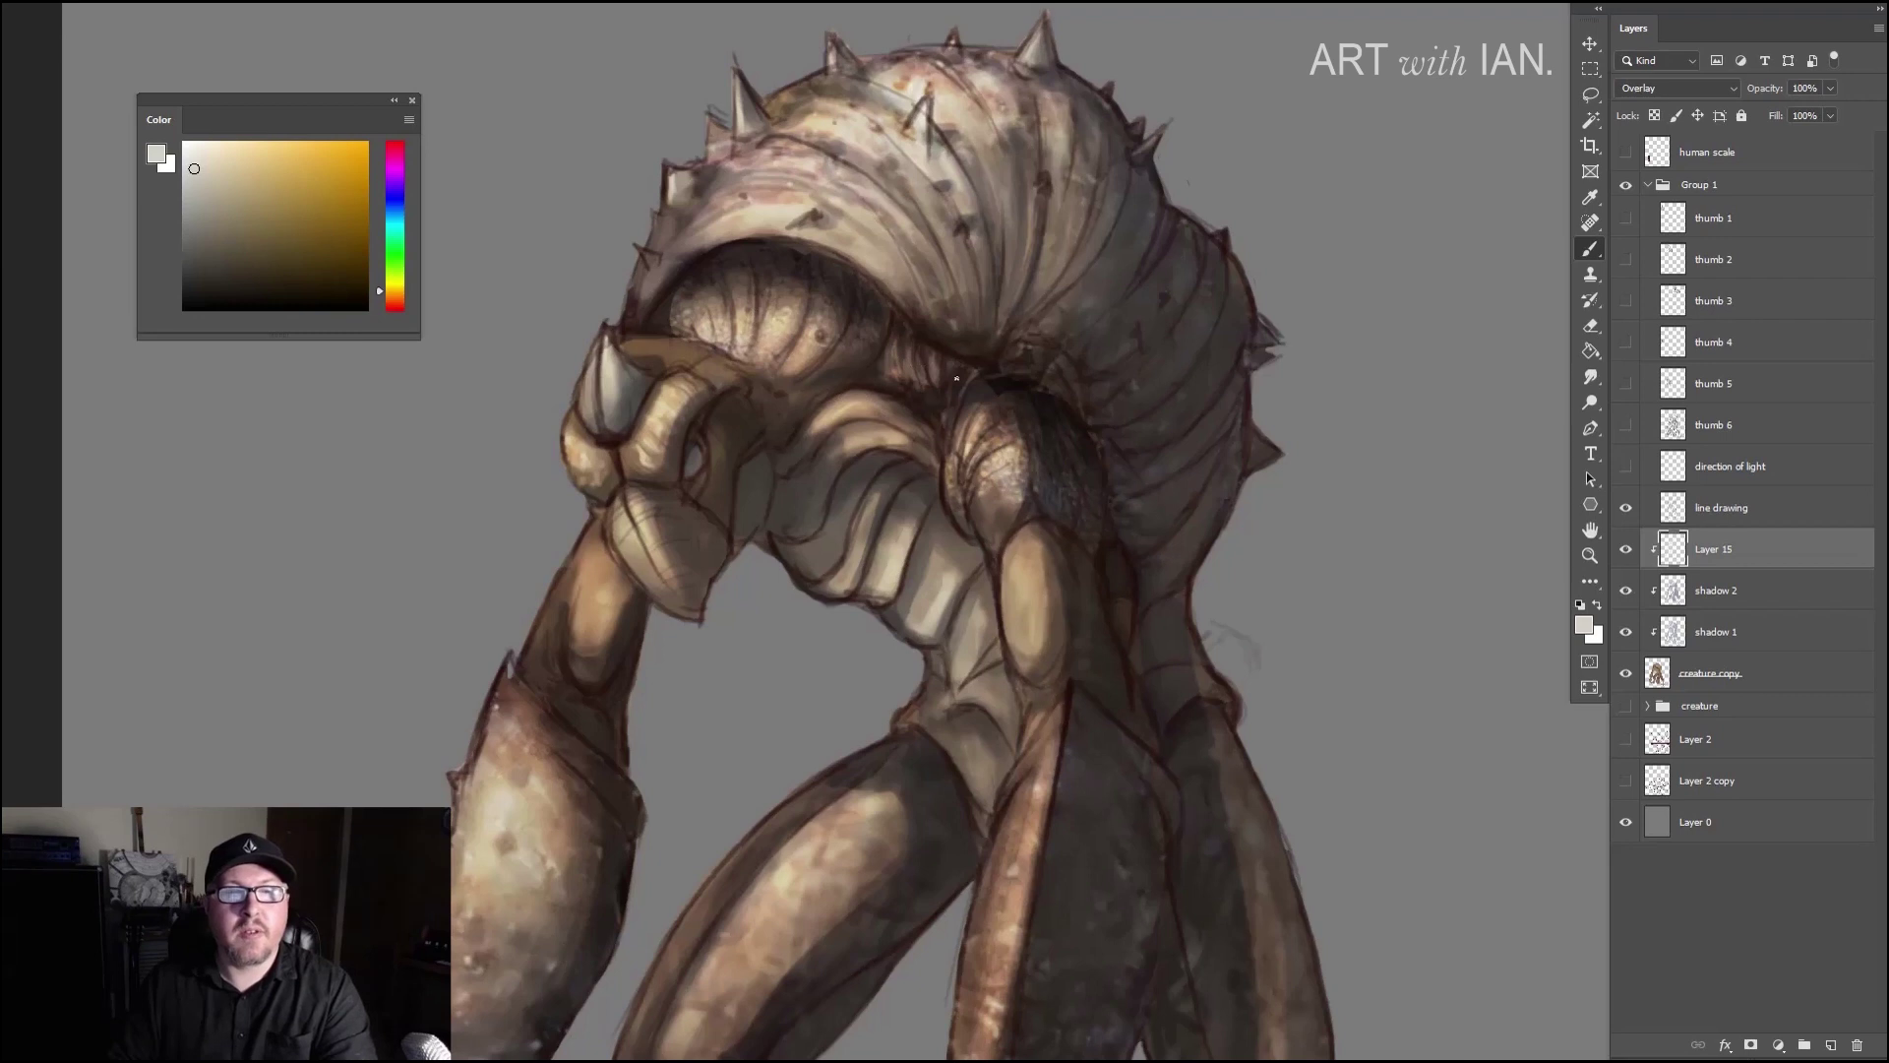
scroll(817, 333, "down", 3)
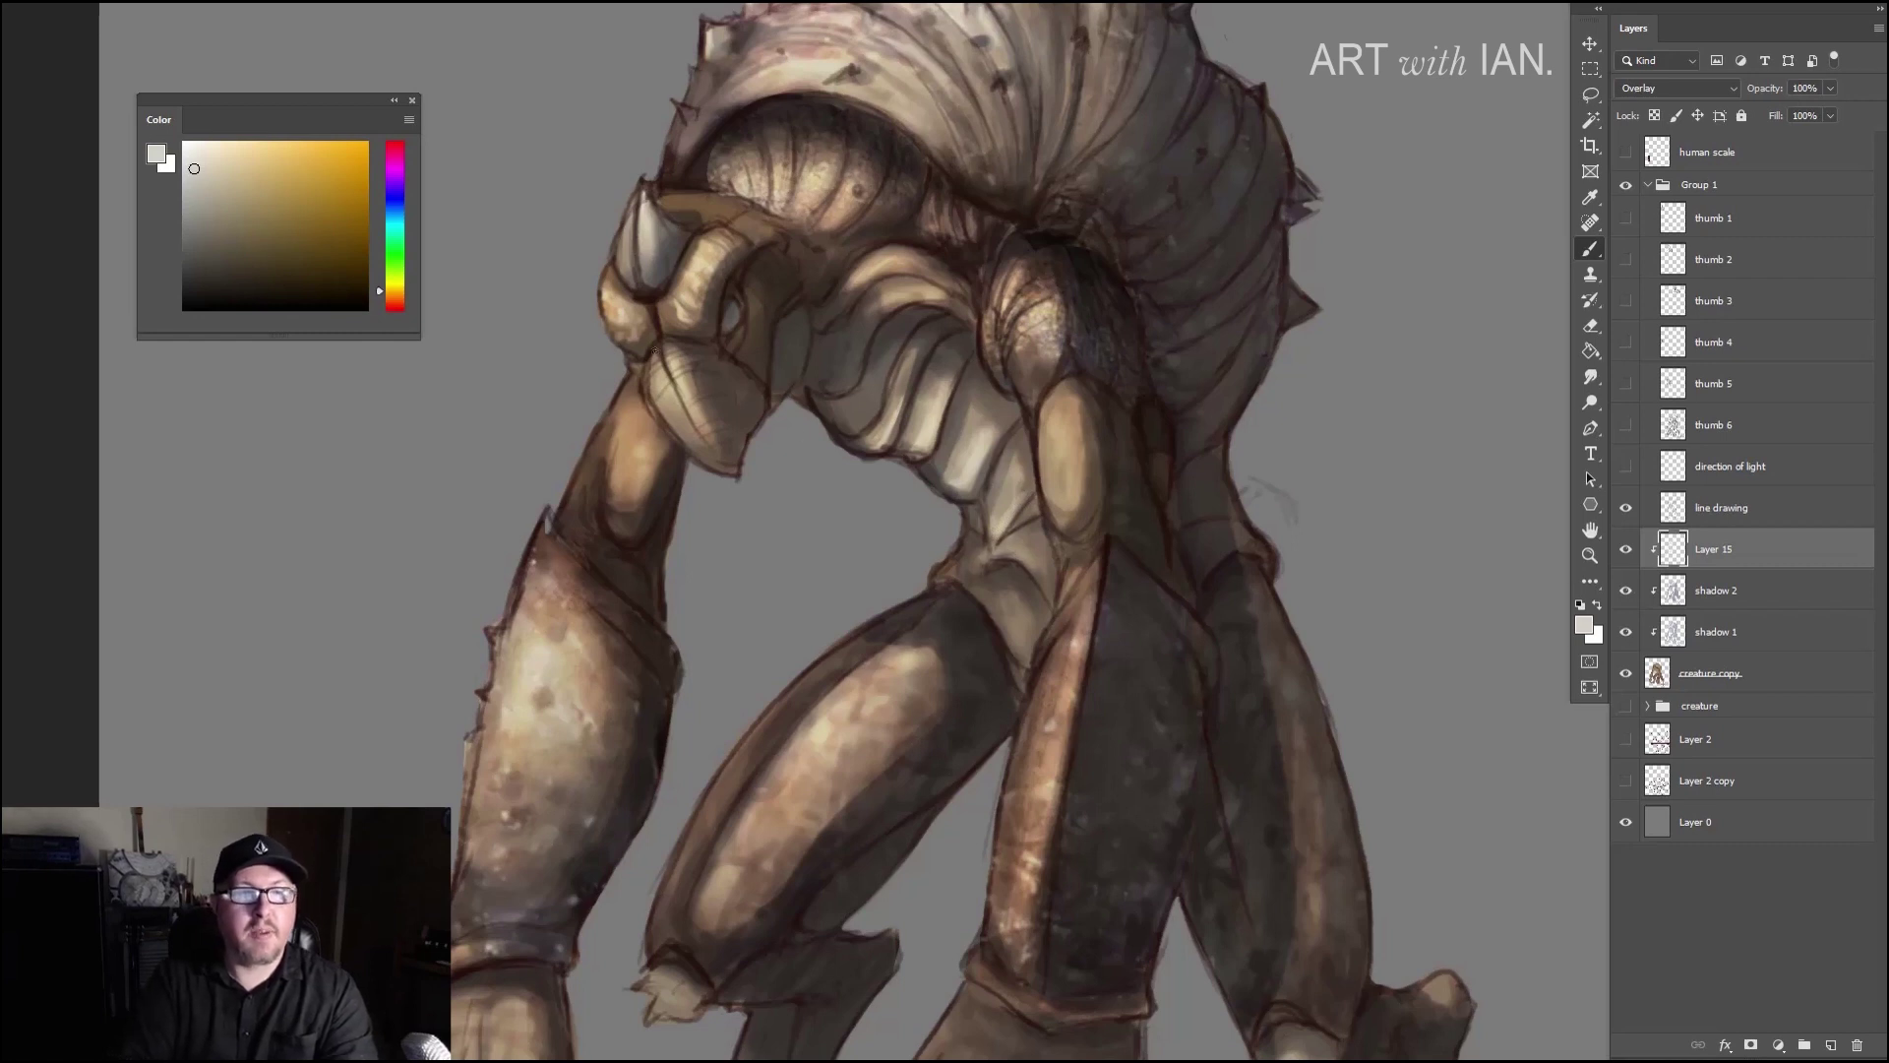
key("alt")
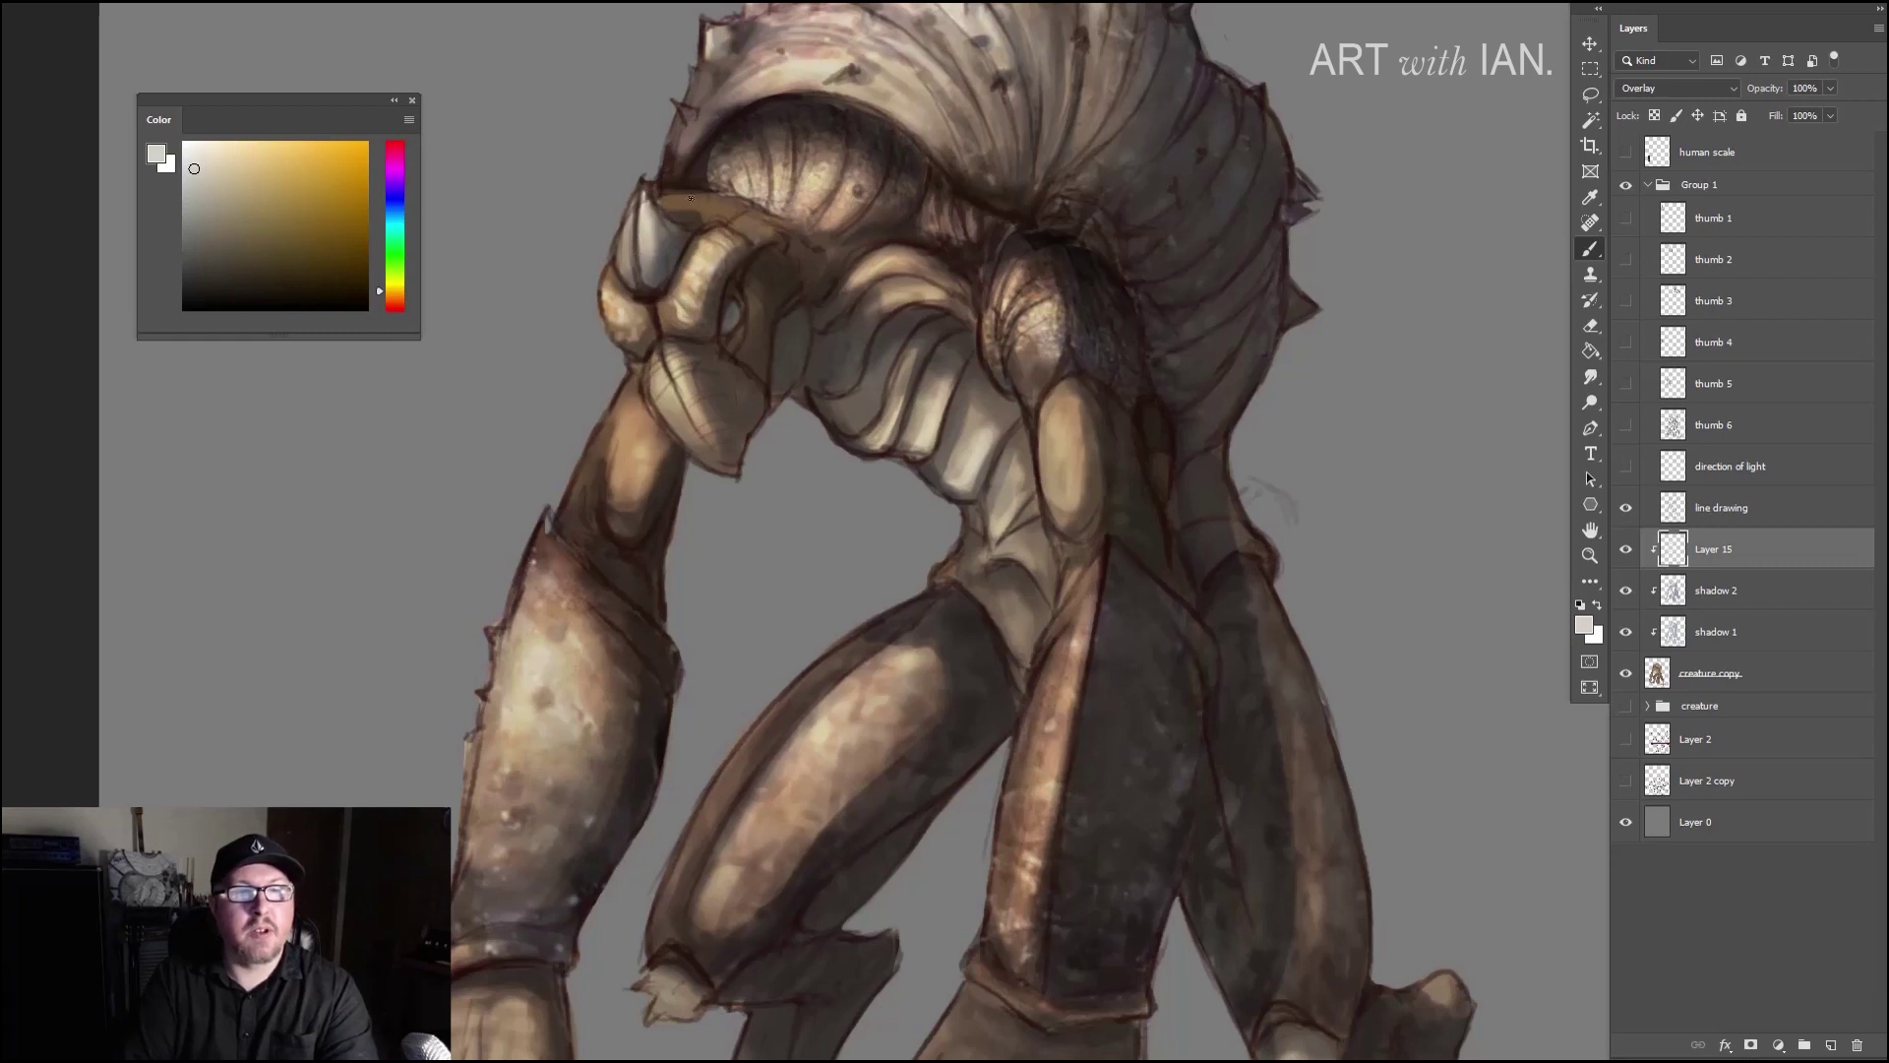
scroll(691, 198, "up", 2)
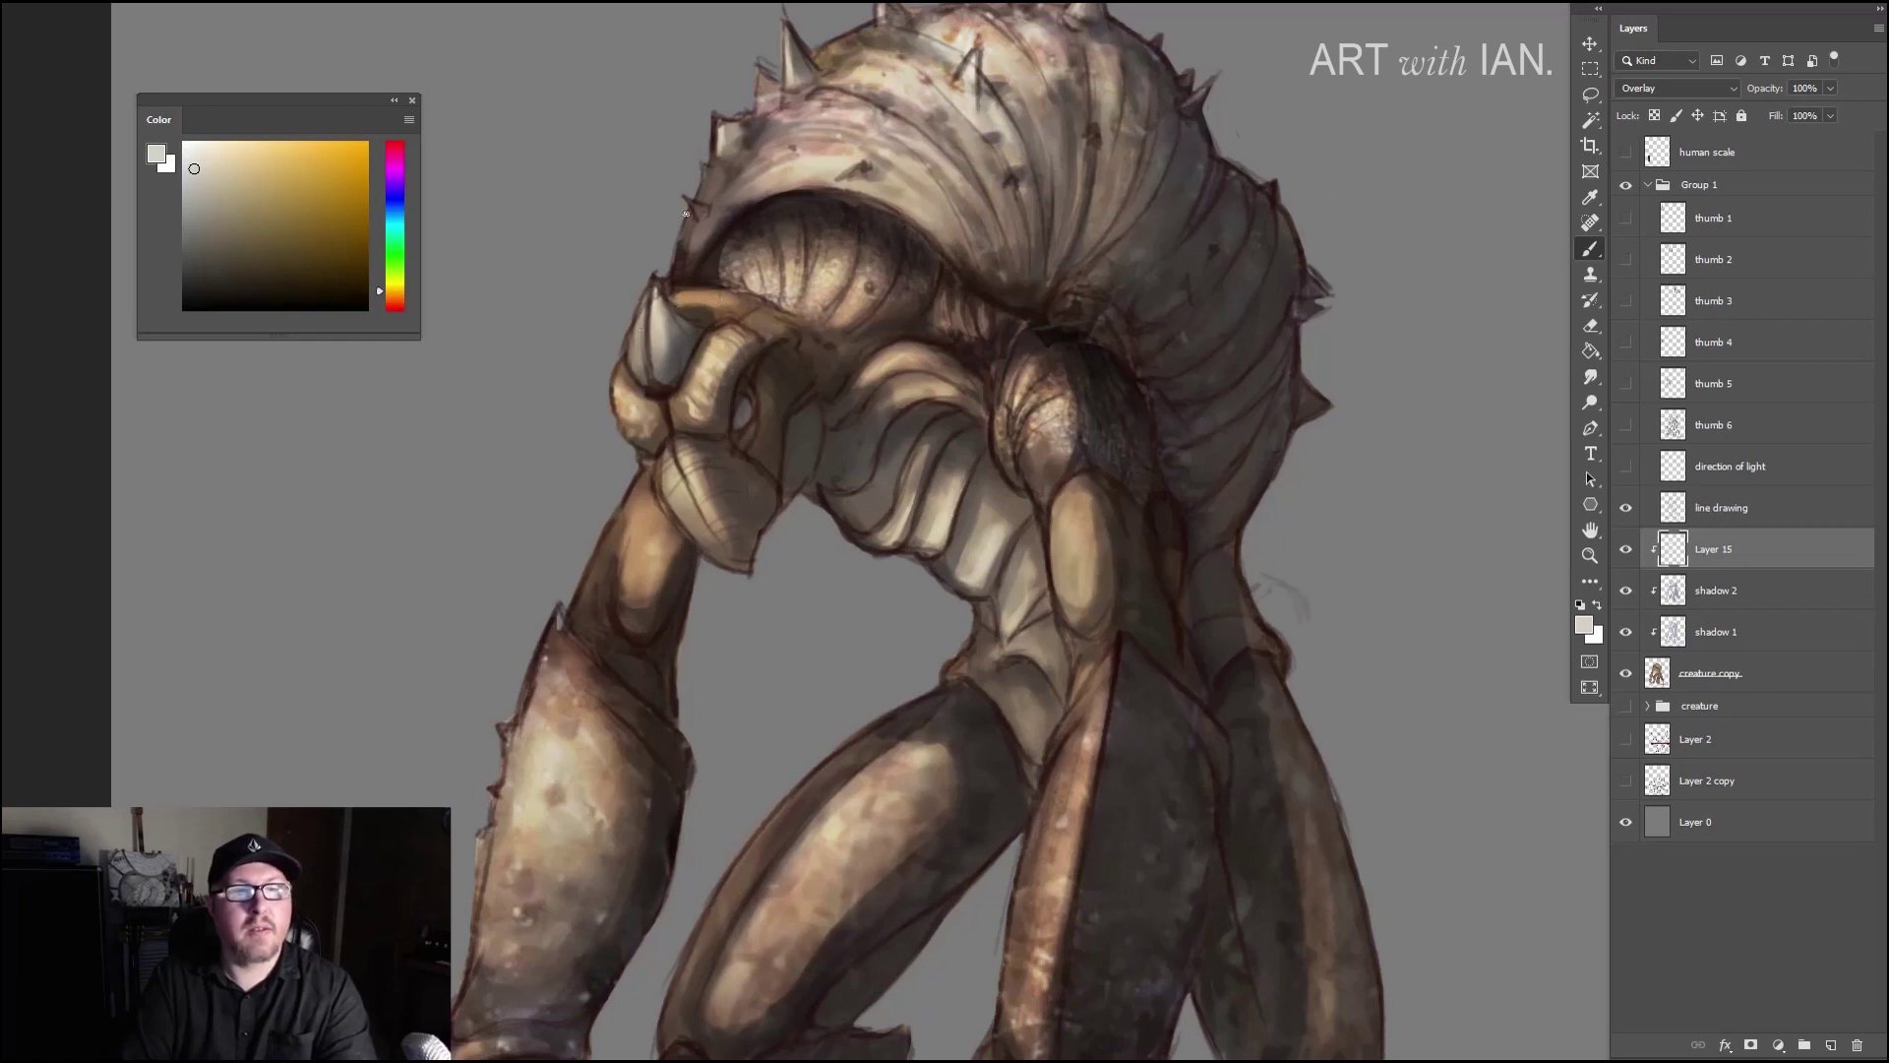
left_click_drag(694, 245, 744, 193)
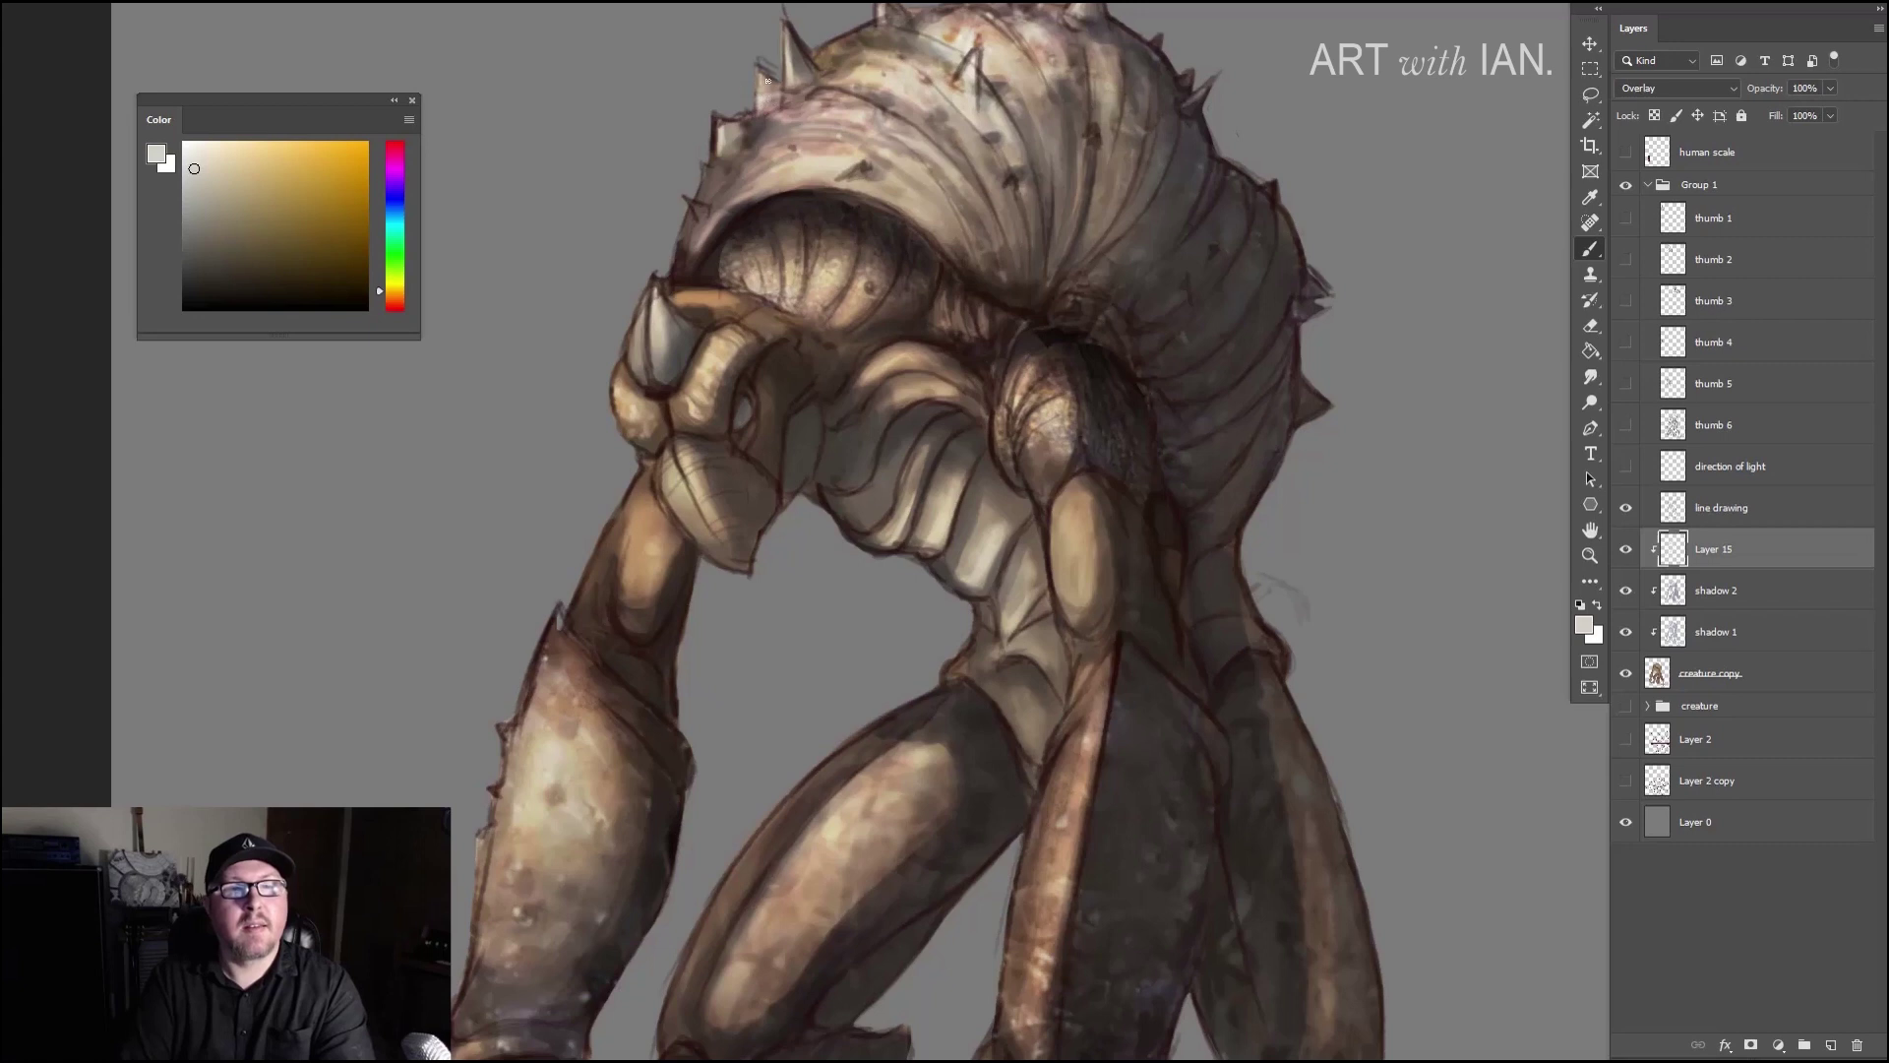
left_click_drag(854, 99, 826, 183)
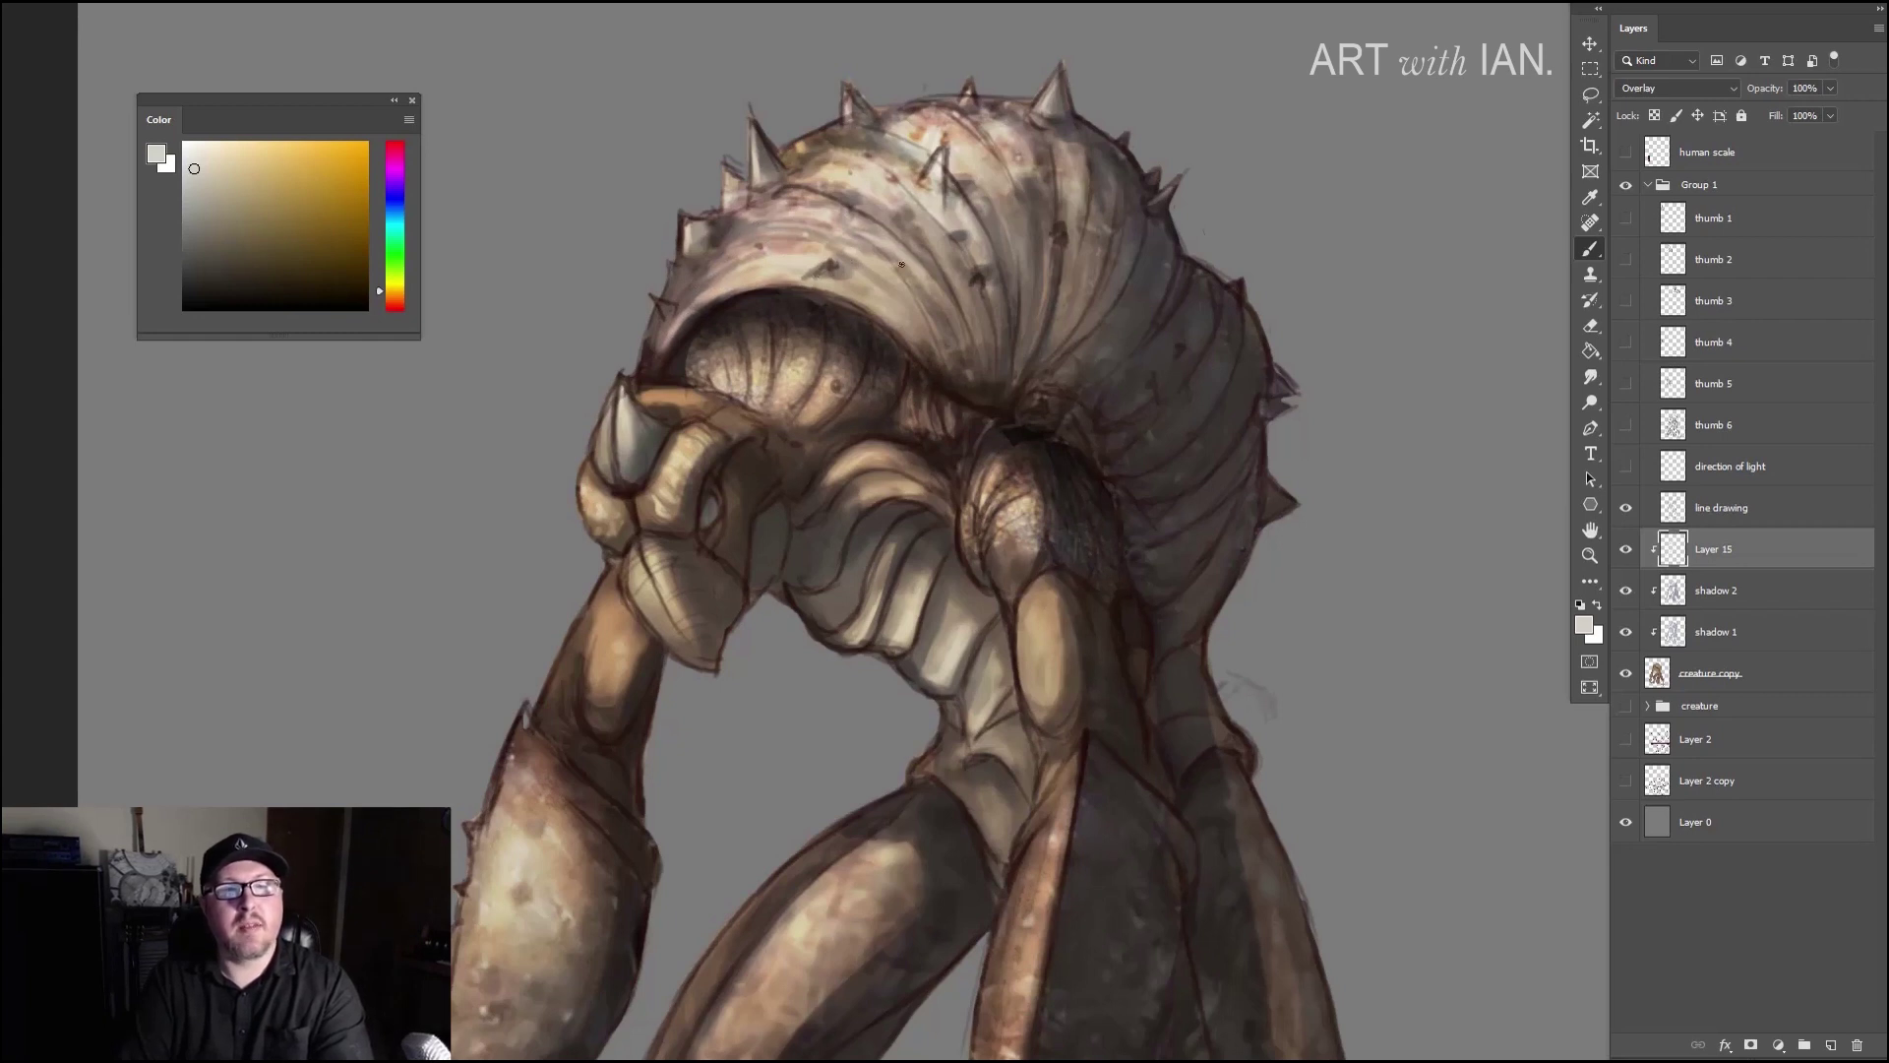
Step: Brighten the light-facing areas of the near upper arm, its shoulder and the far upper arm with small highlight strokes
scroll(1004, 443, "down", 5)
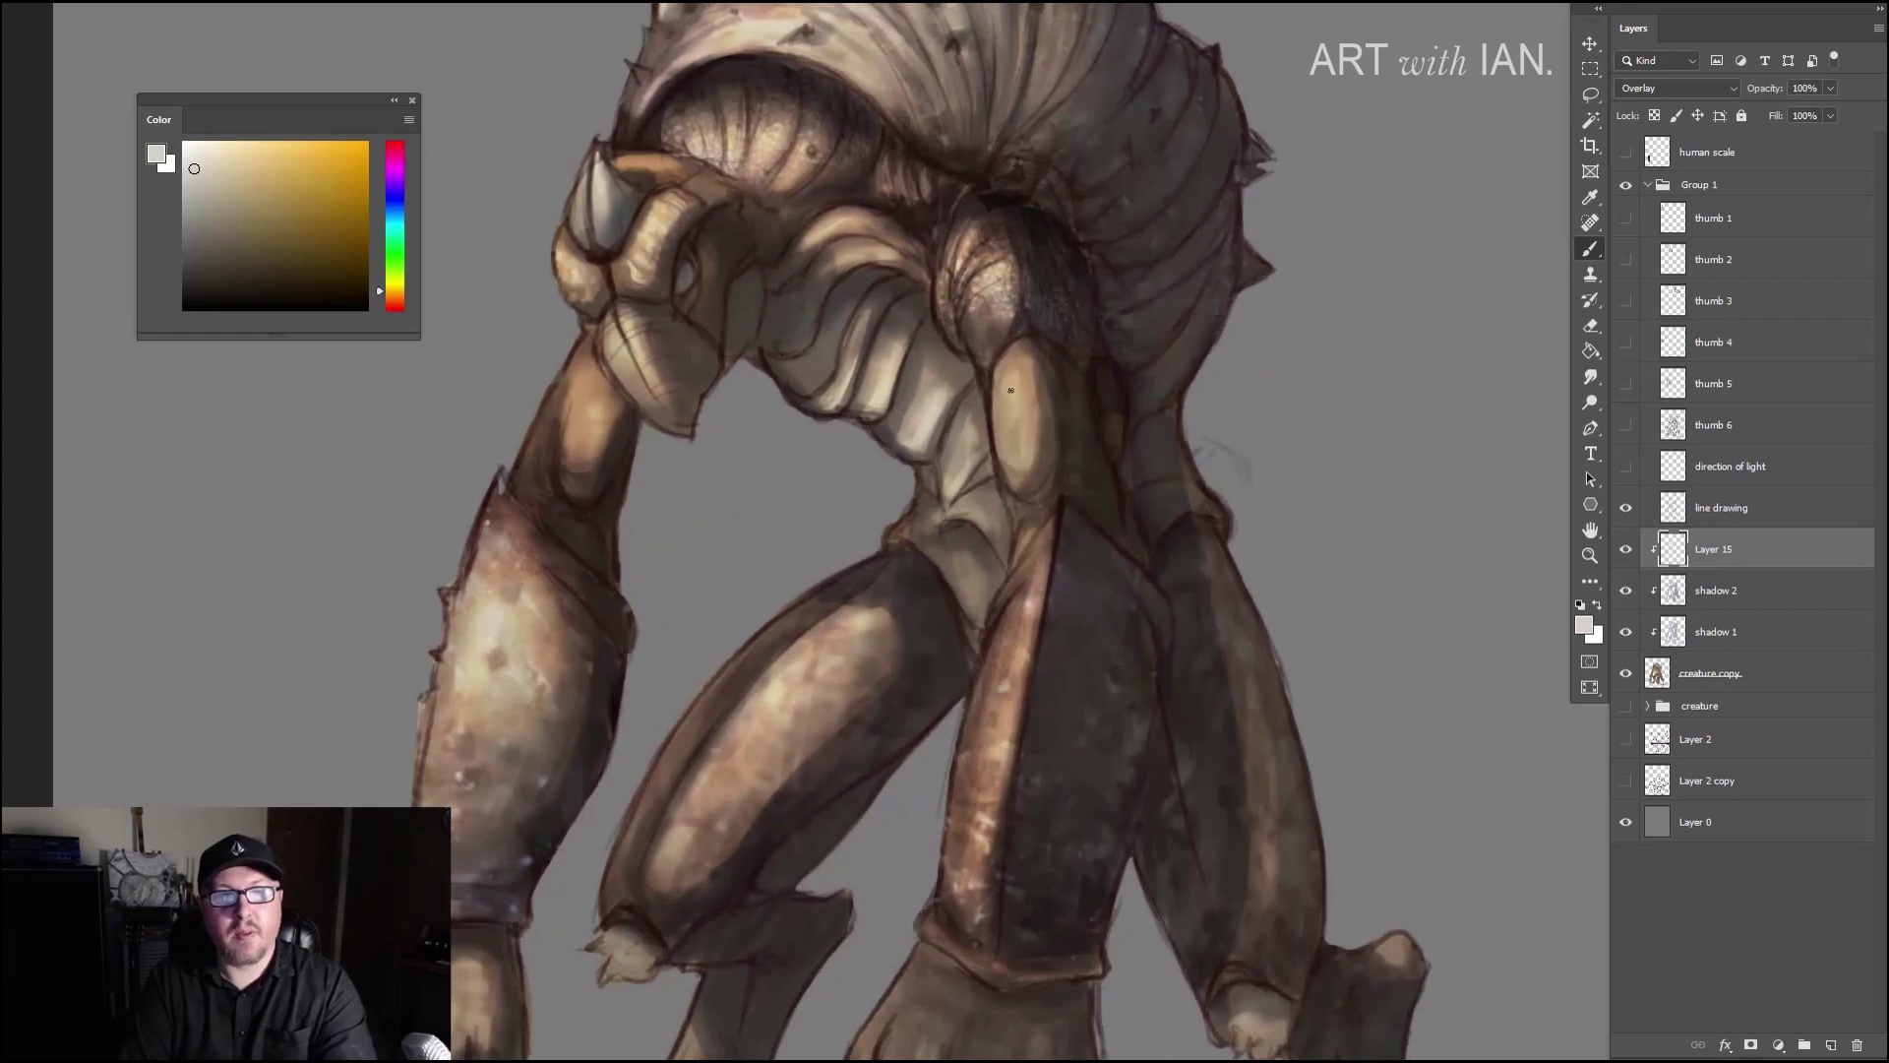
left_click_drag(1029, 422, 1037, 415)
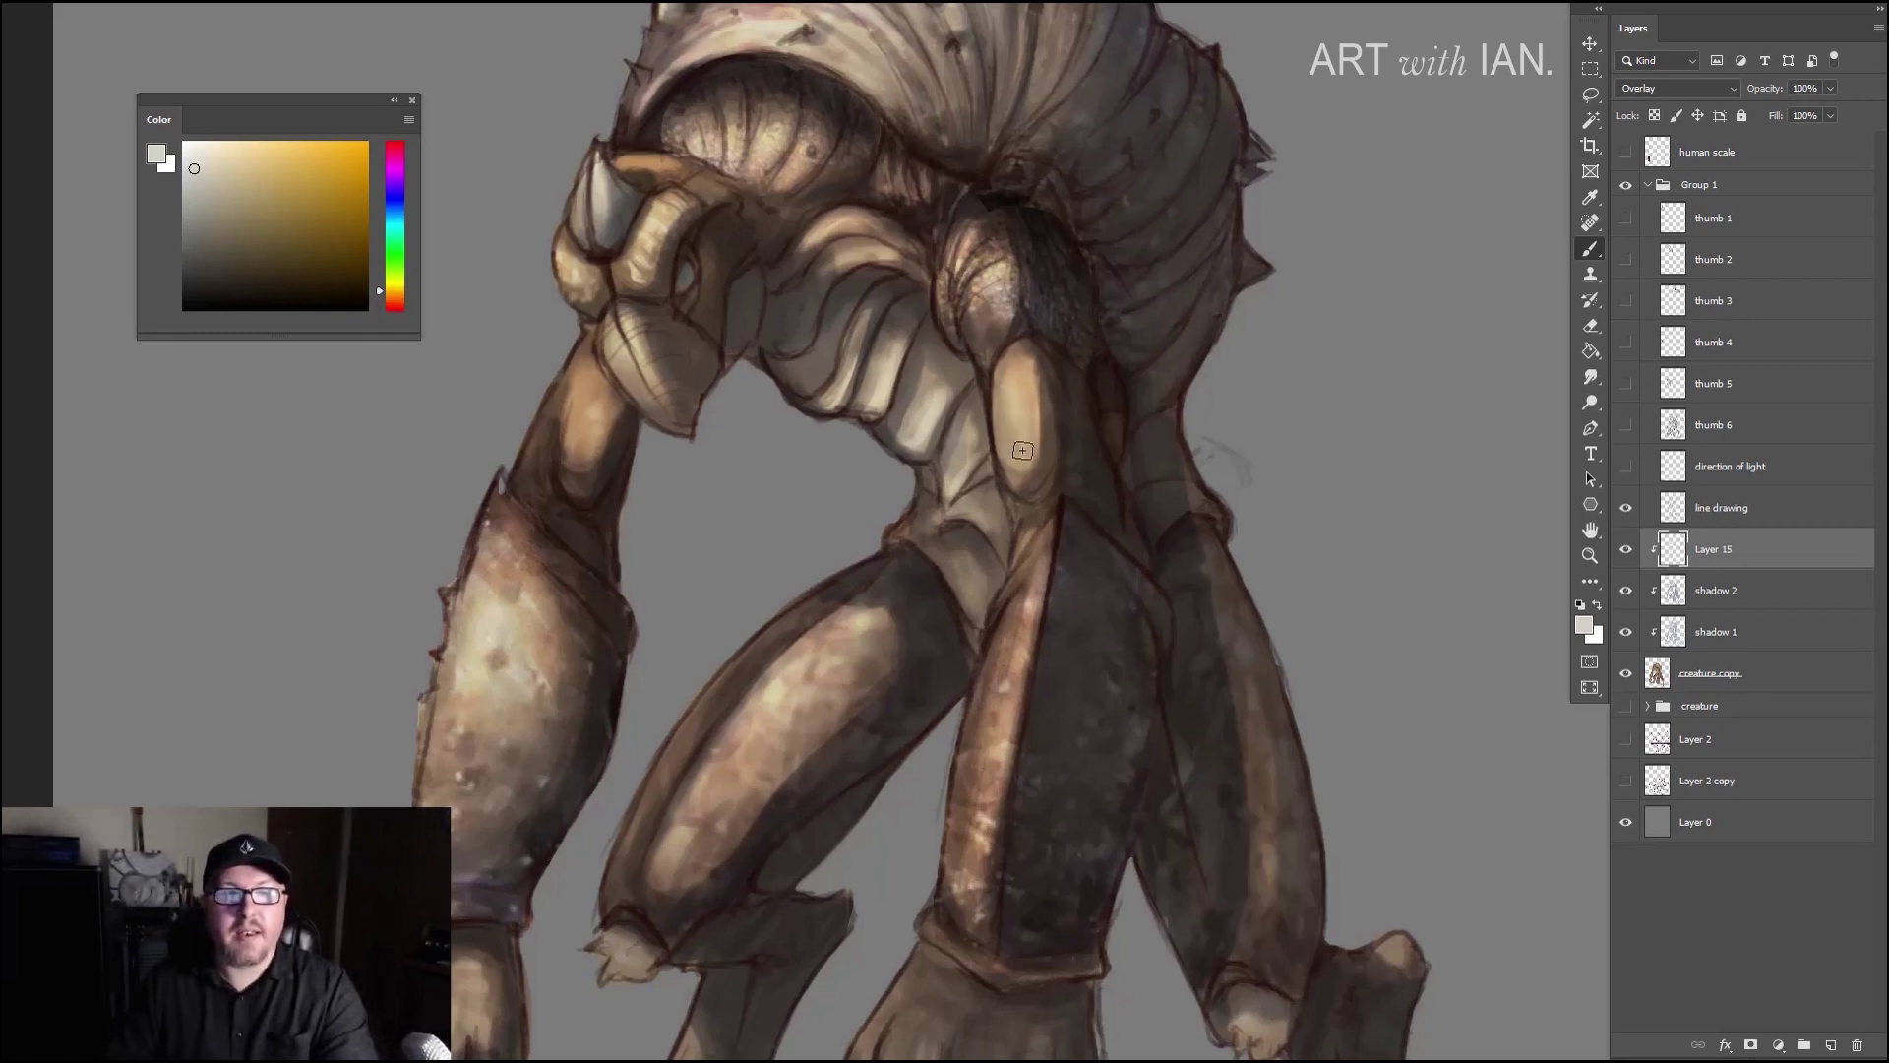
left_click_drag(1020, 430, 1013, 401)
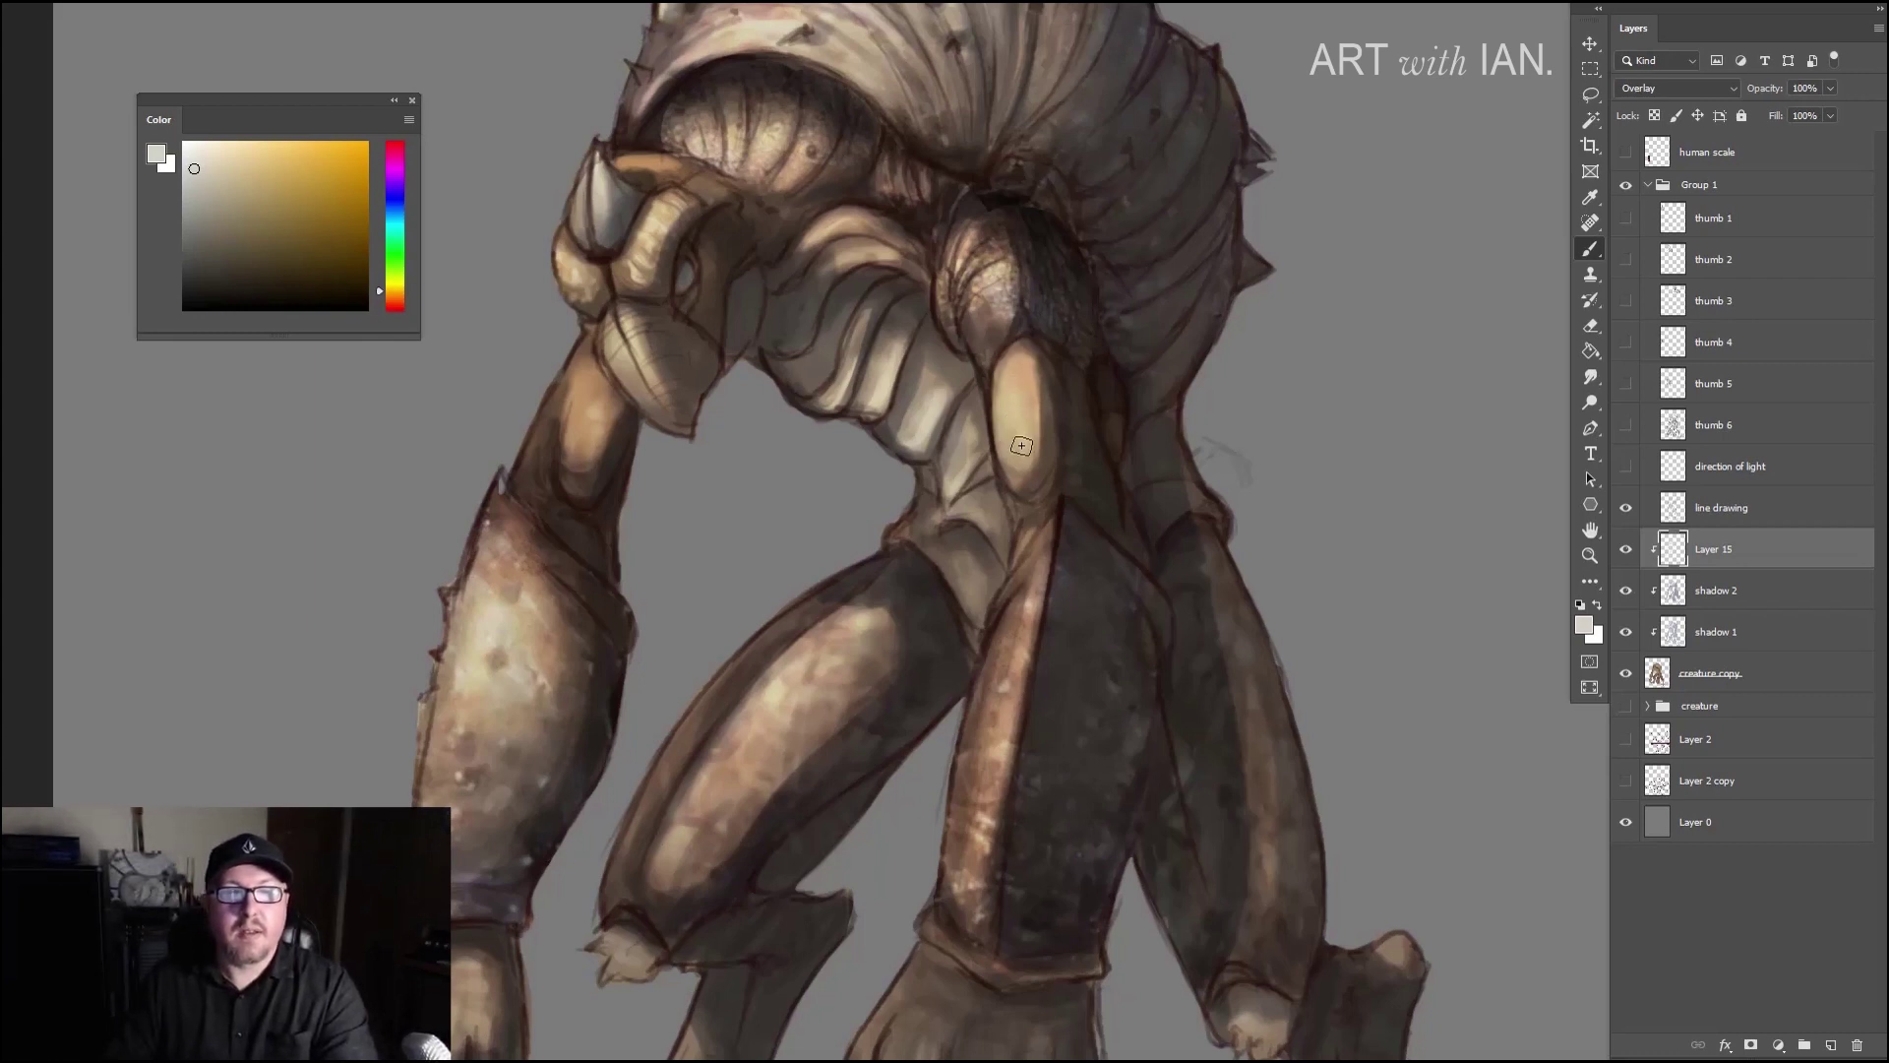
mouse_move(996, 274)
left_mouse_down()
mouse_move(989, 305)
mouse_move(981, 239)
left_mouse_up()
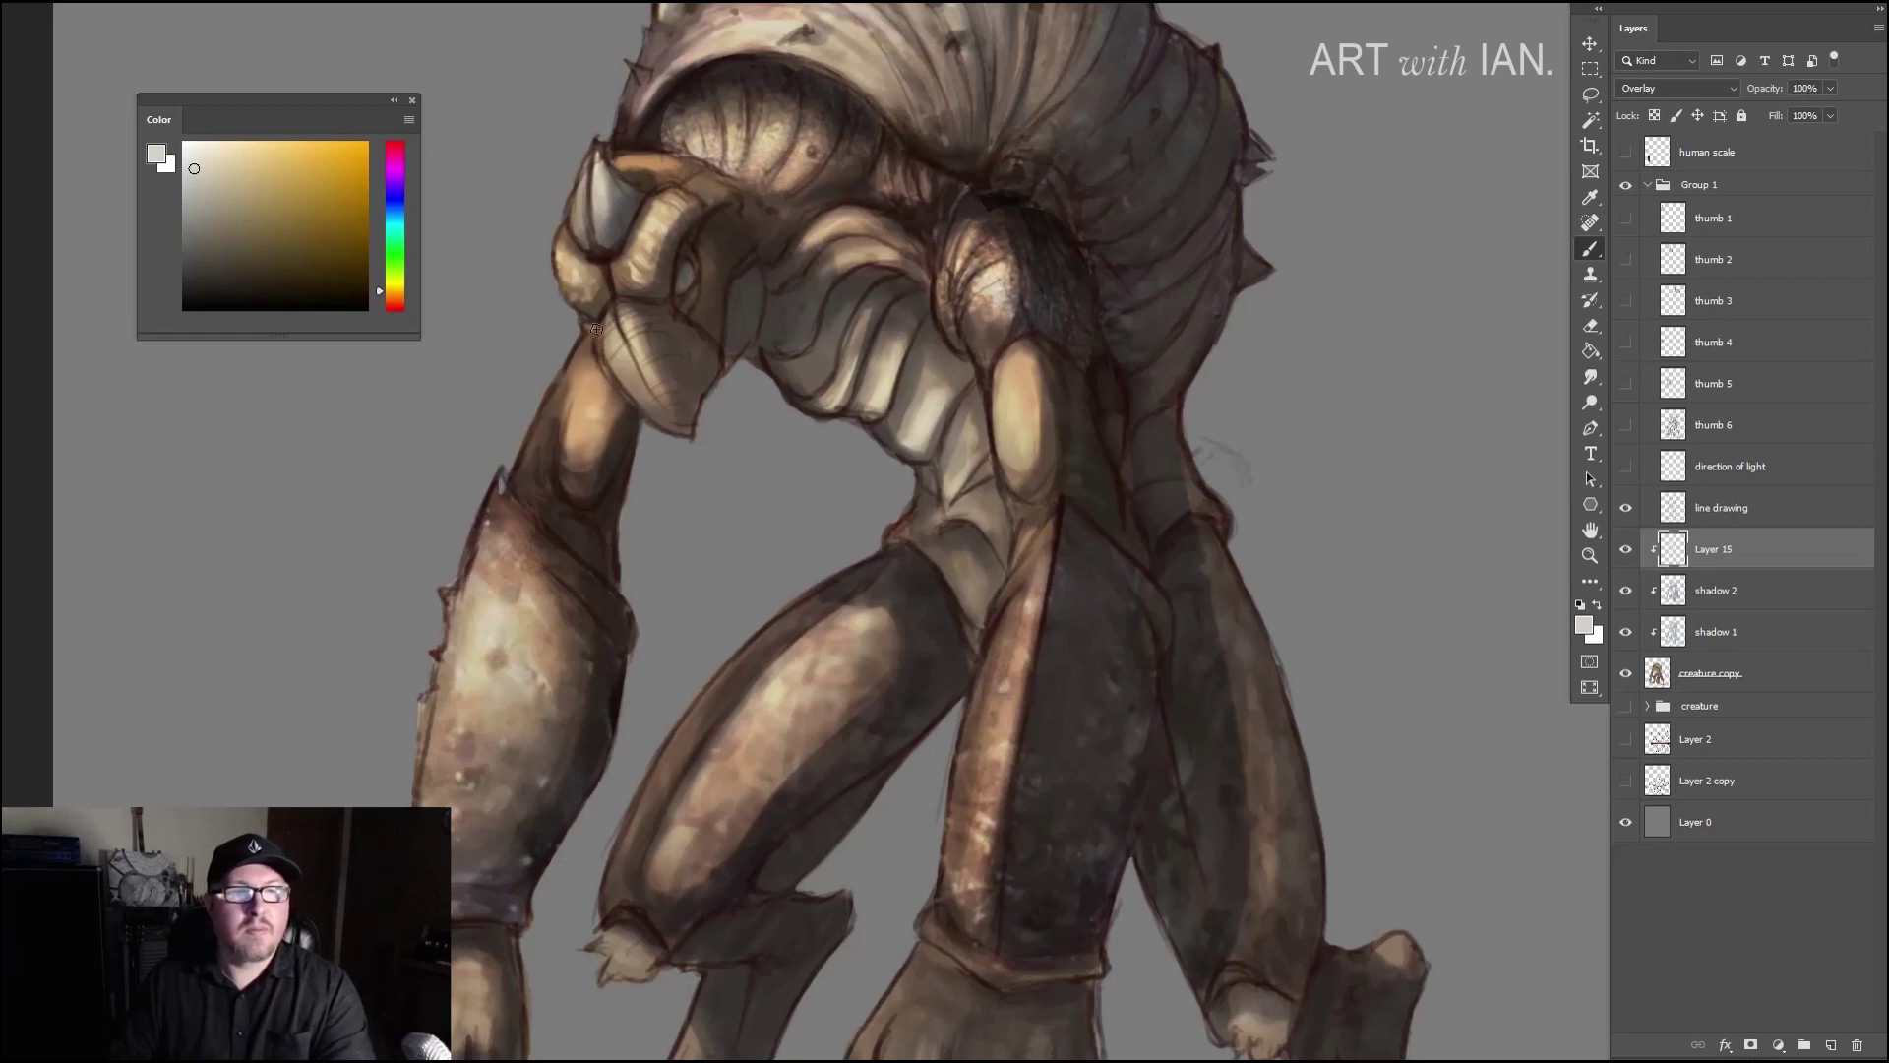
left_click_drag(537, 458, 569, 365)
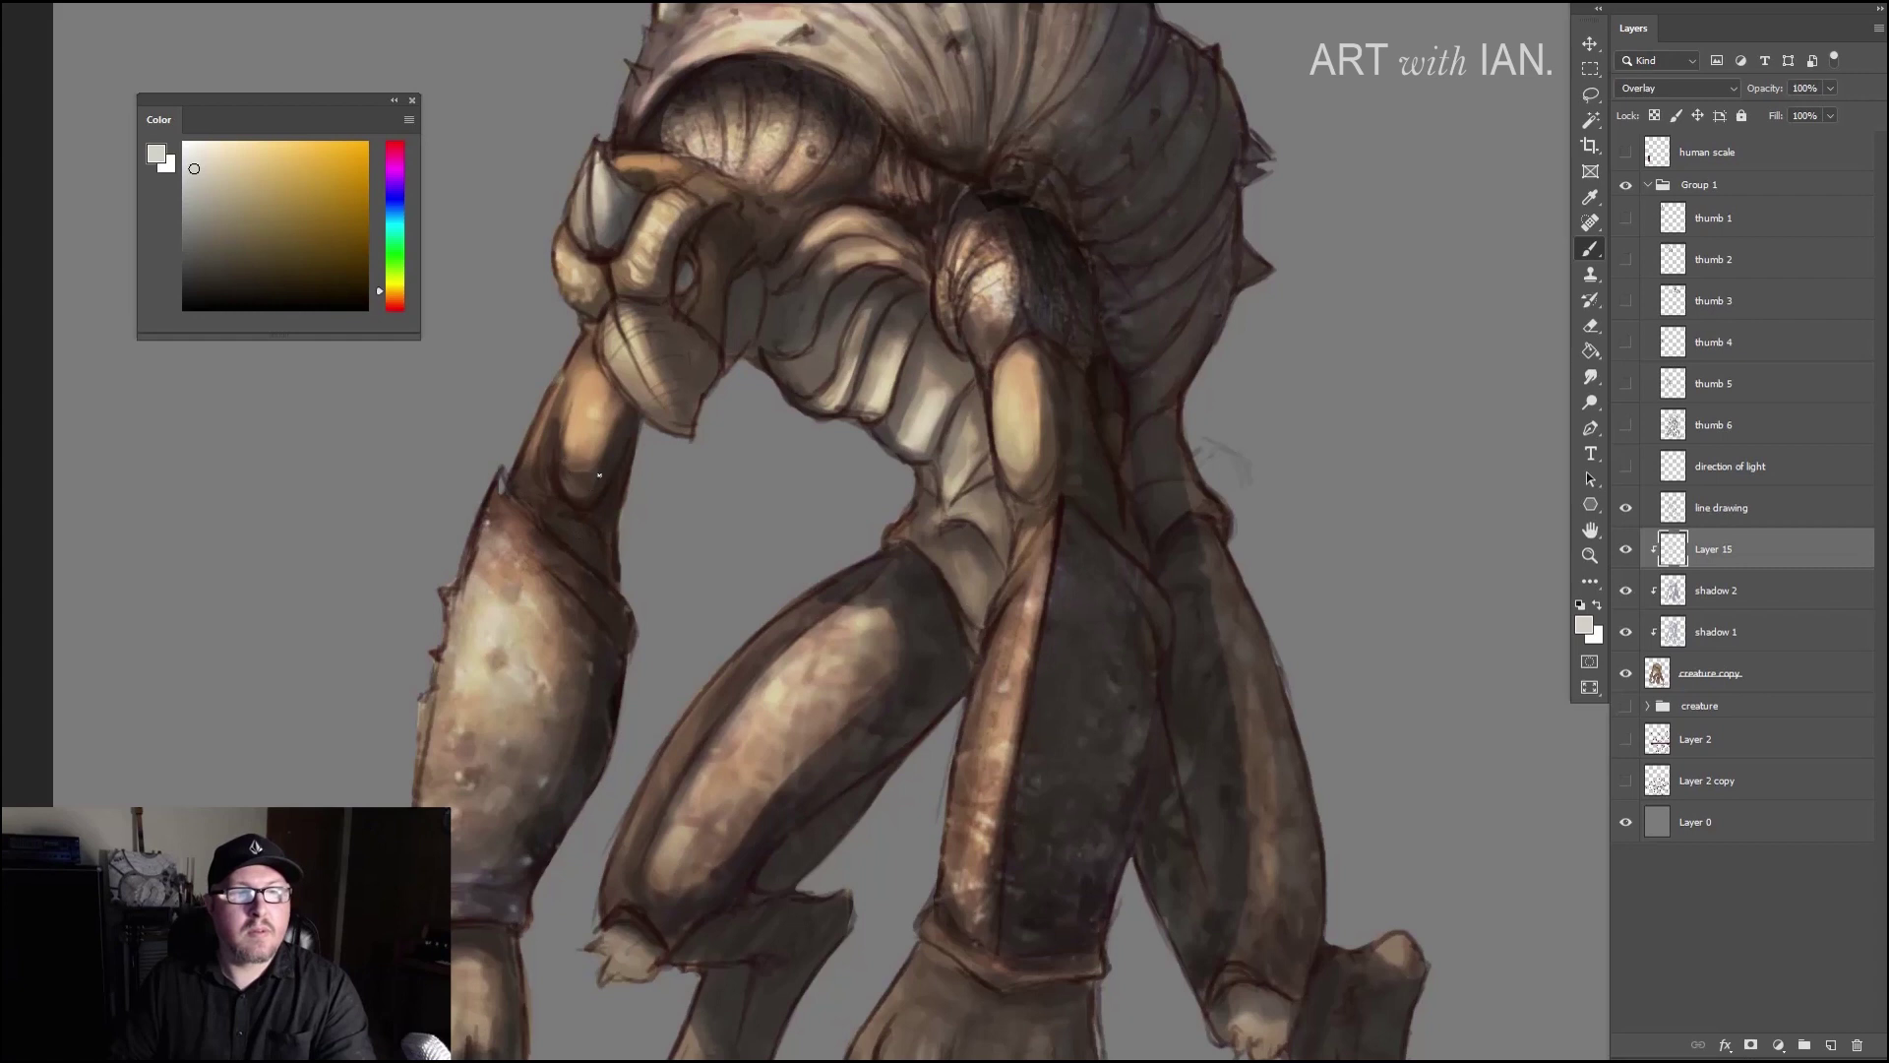
Step: Examine the painted highlights on the creature's shell, head, limbs, hands and feet, both close up and as a whole
left_click_drag(815, 338, 677, 249)
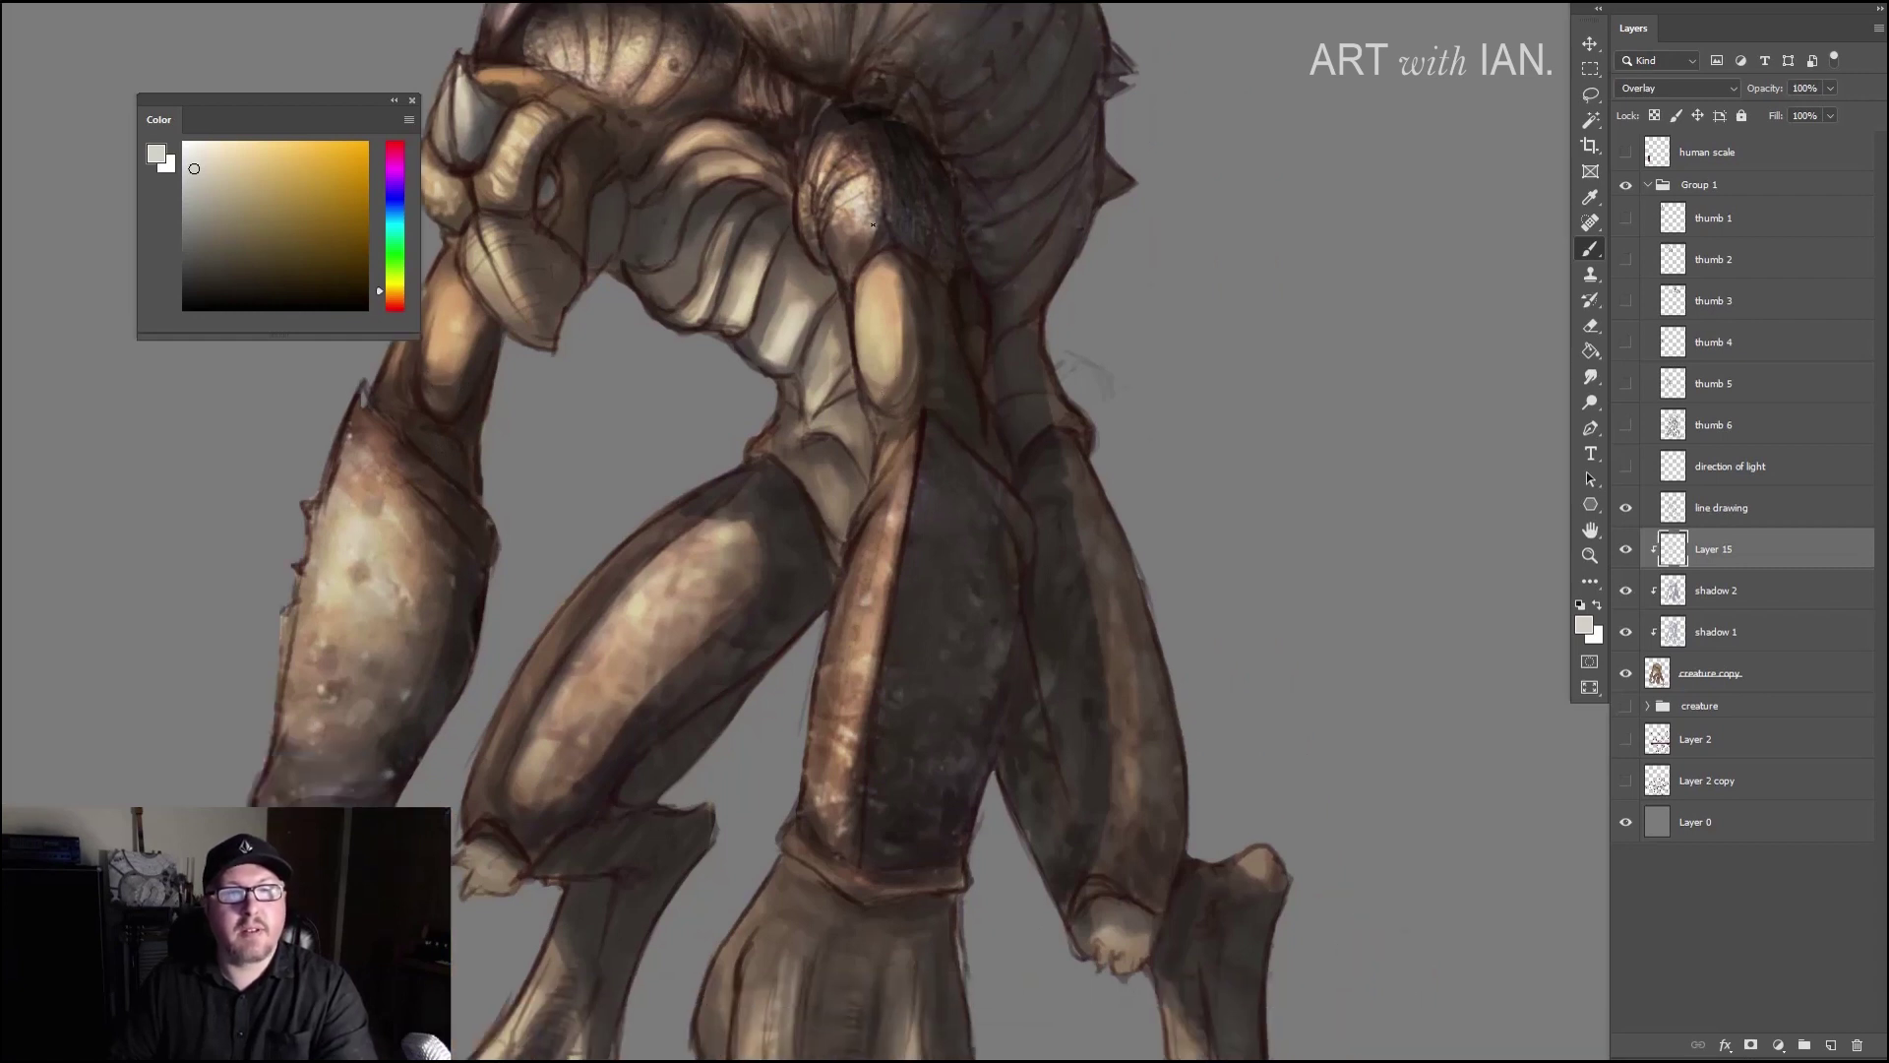
left_click_drag(872, 224, 887, 387)
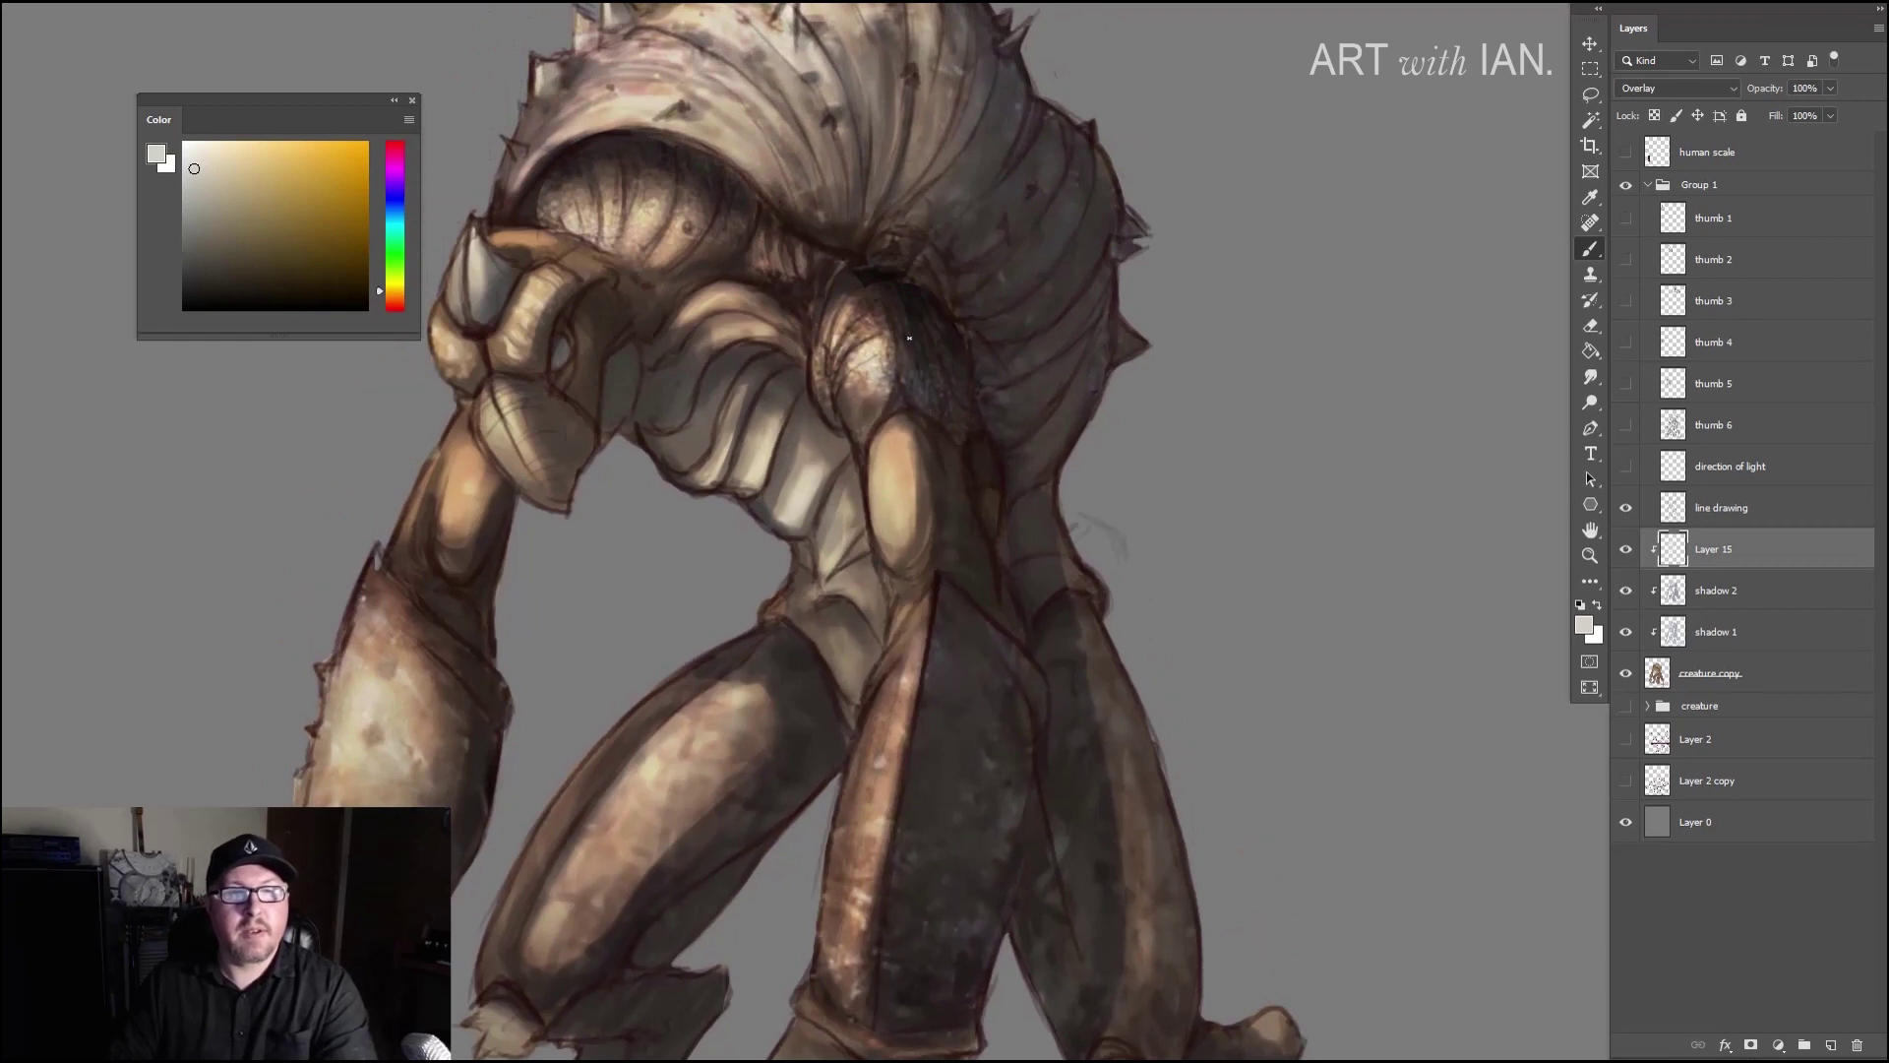
left_click_drag(778, 237, 782, 325)
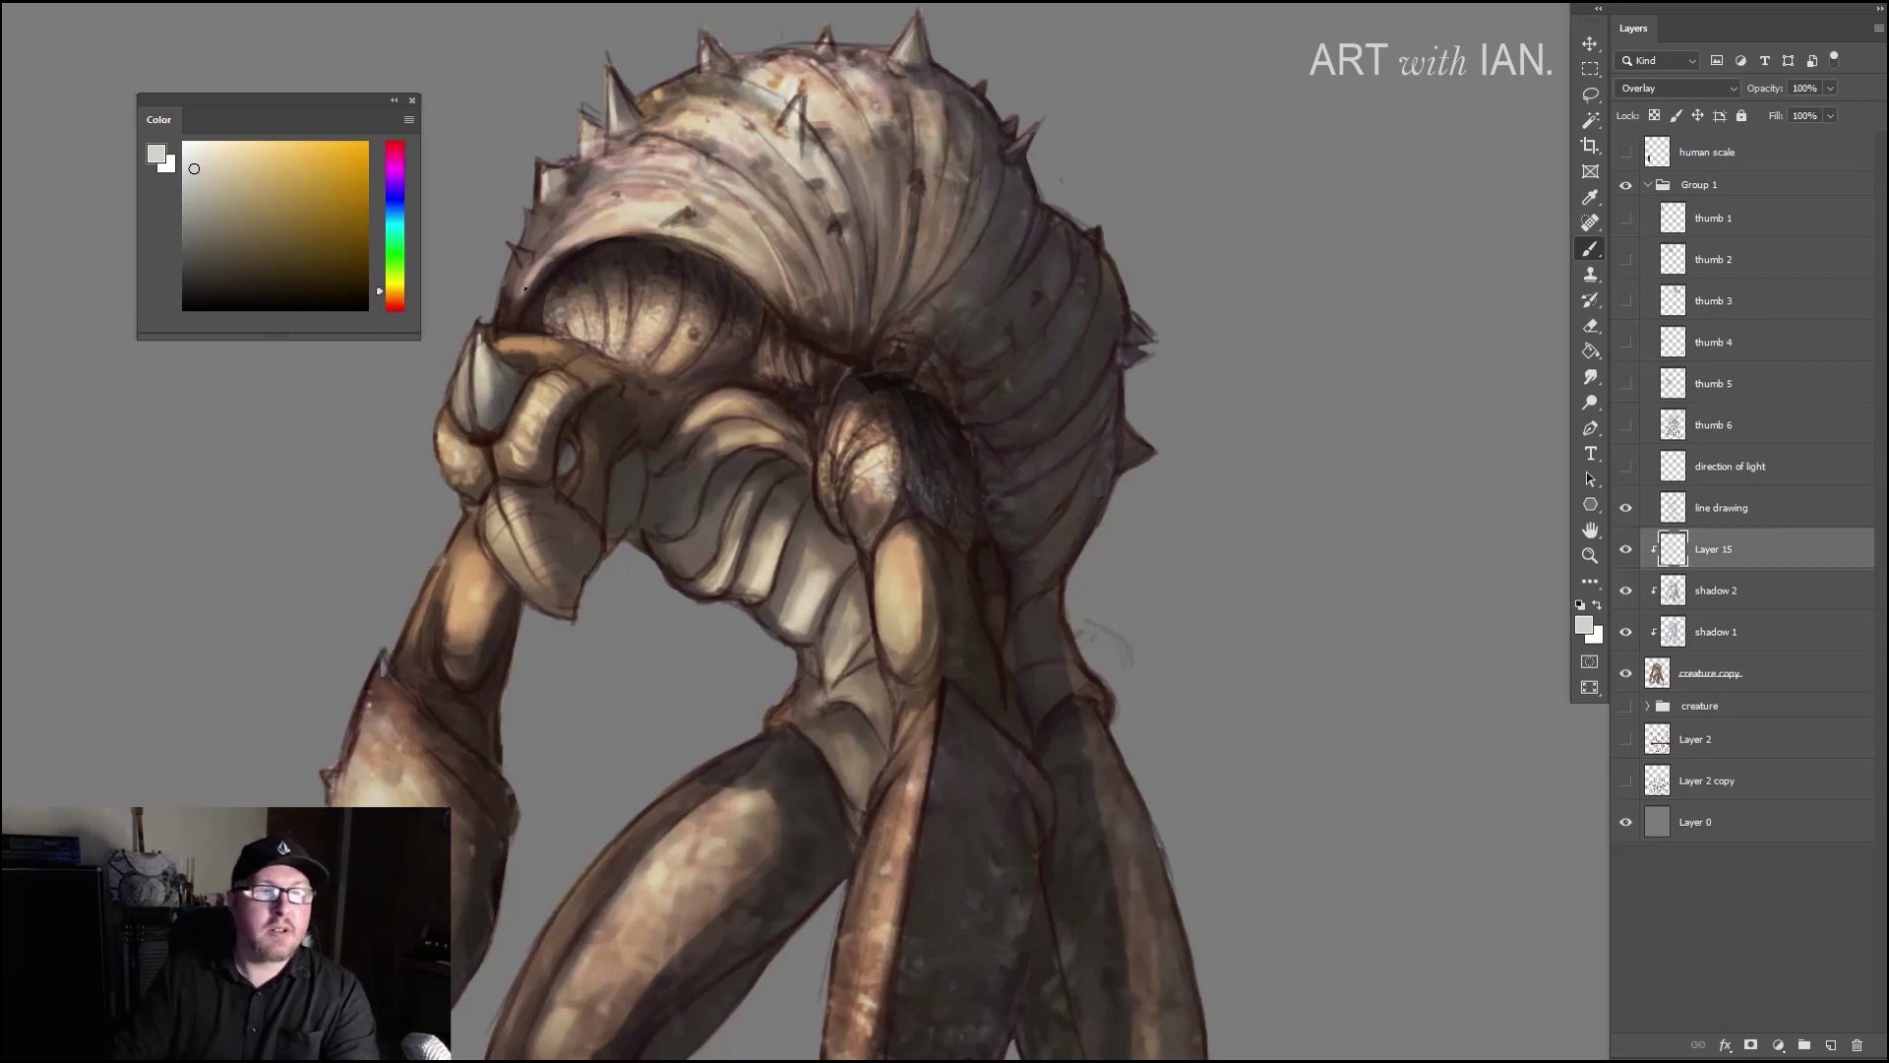
scroll(490, 458, "down", 2)
scroll(490, 457, "down", 4)
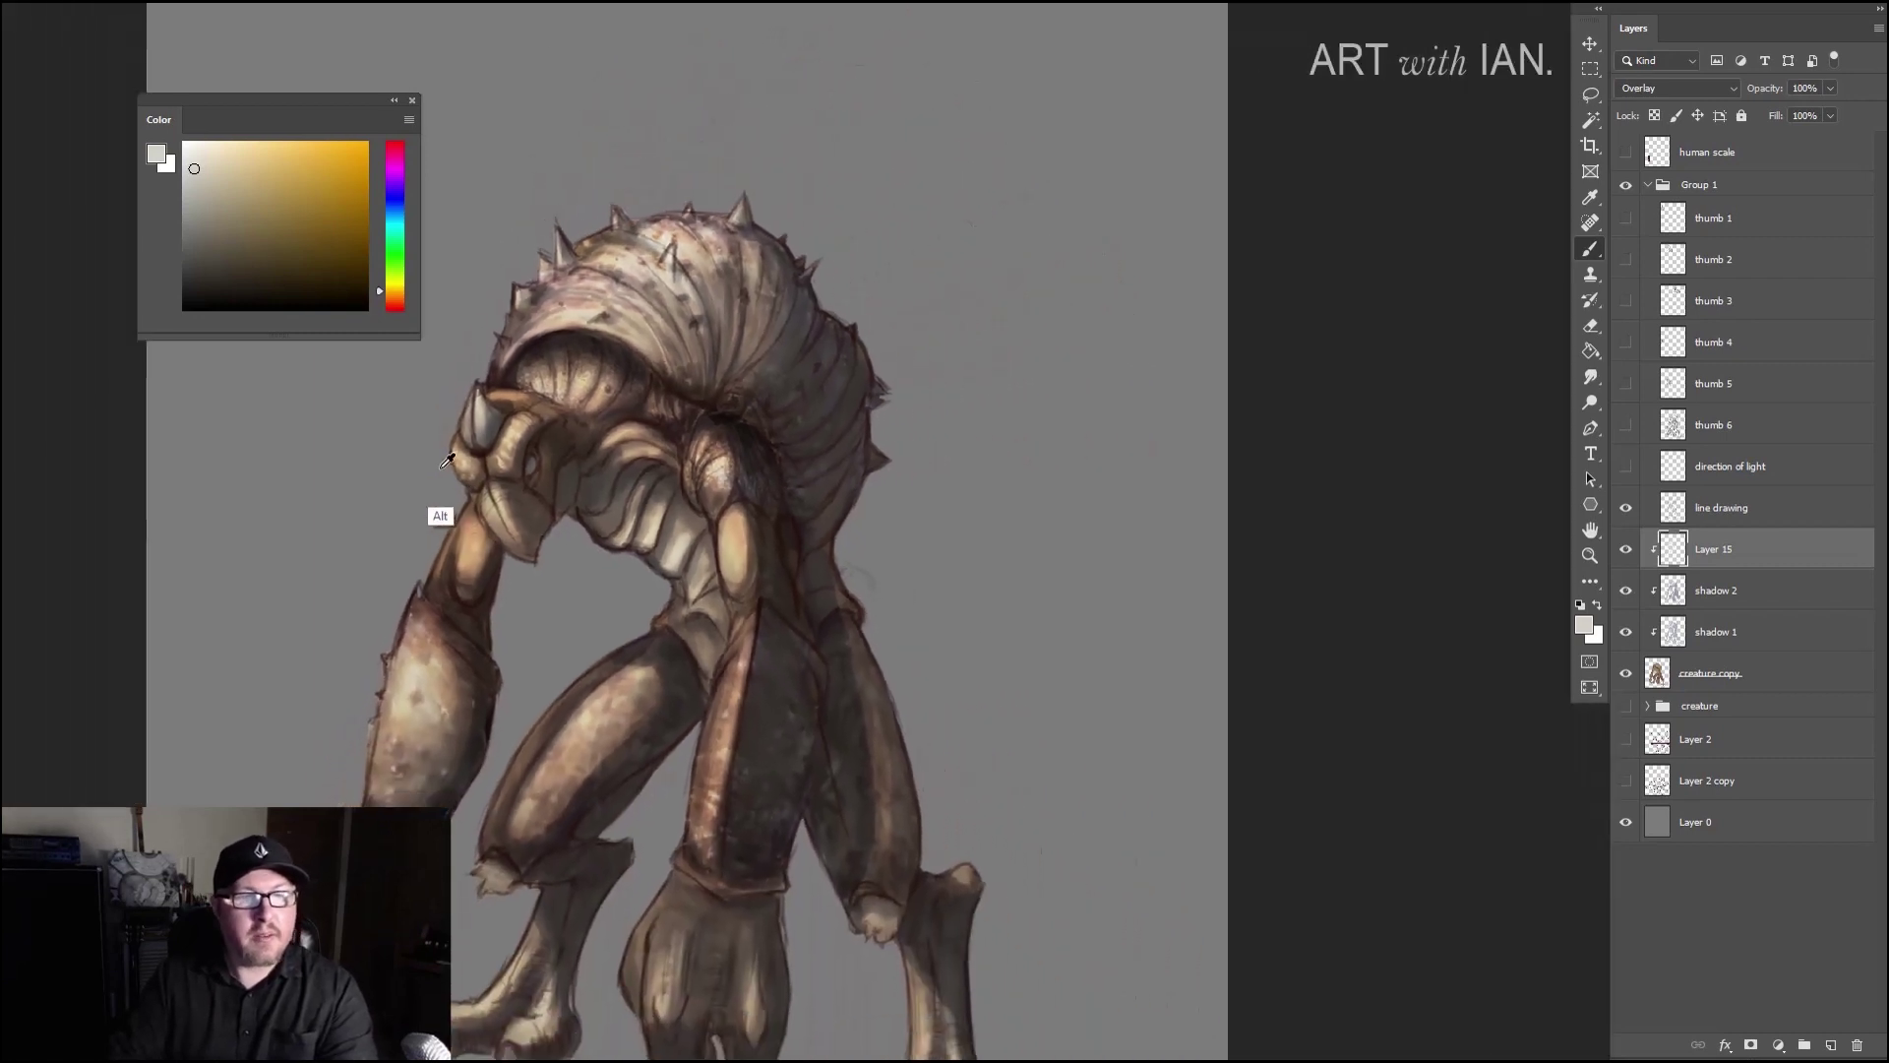
scroll(486, 894, "up", 5)
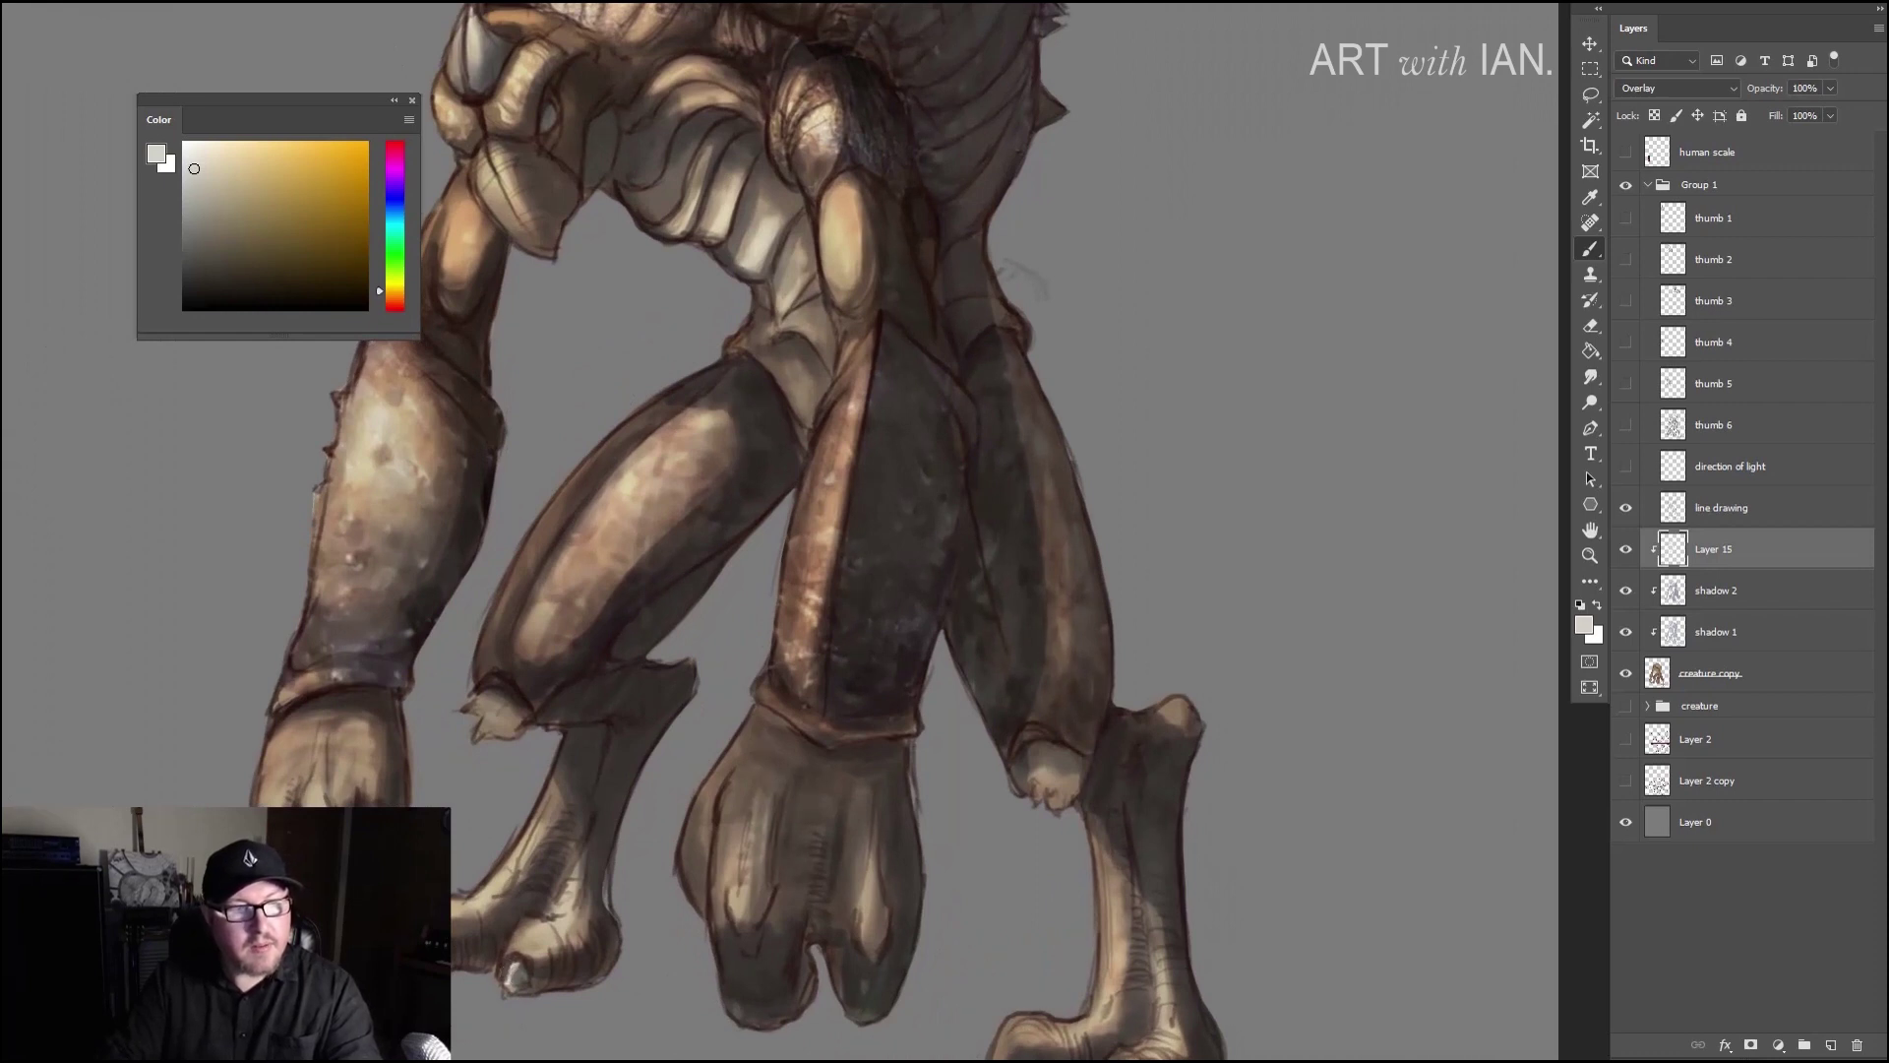
scroll(920, 818, "down", 3)
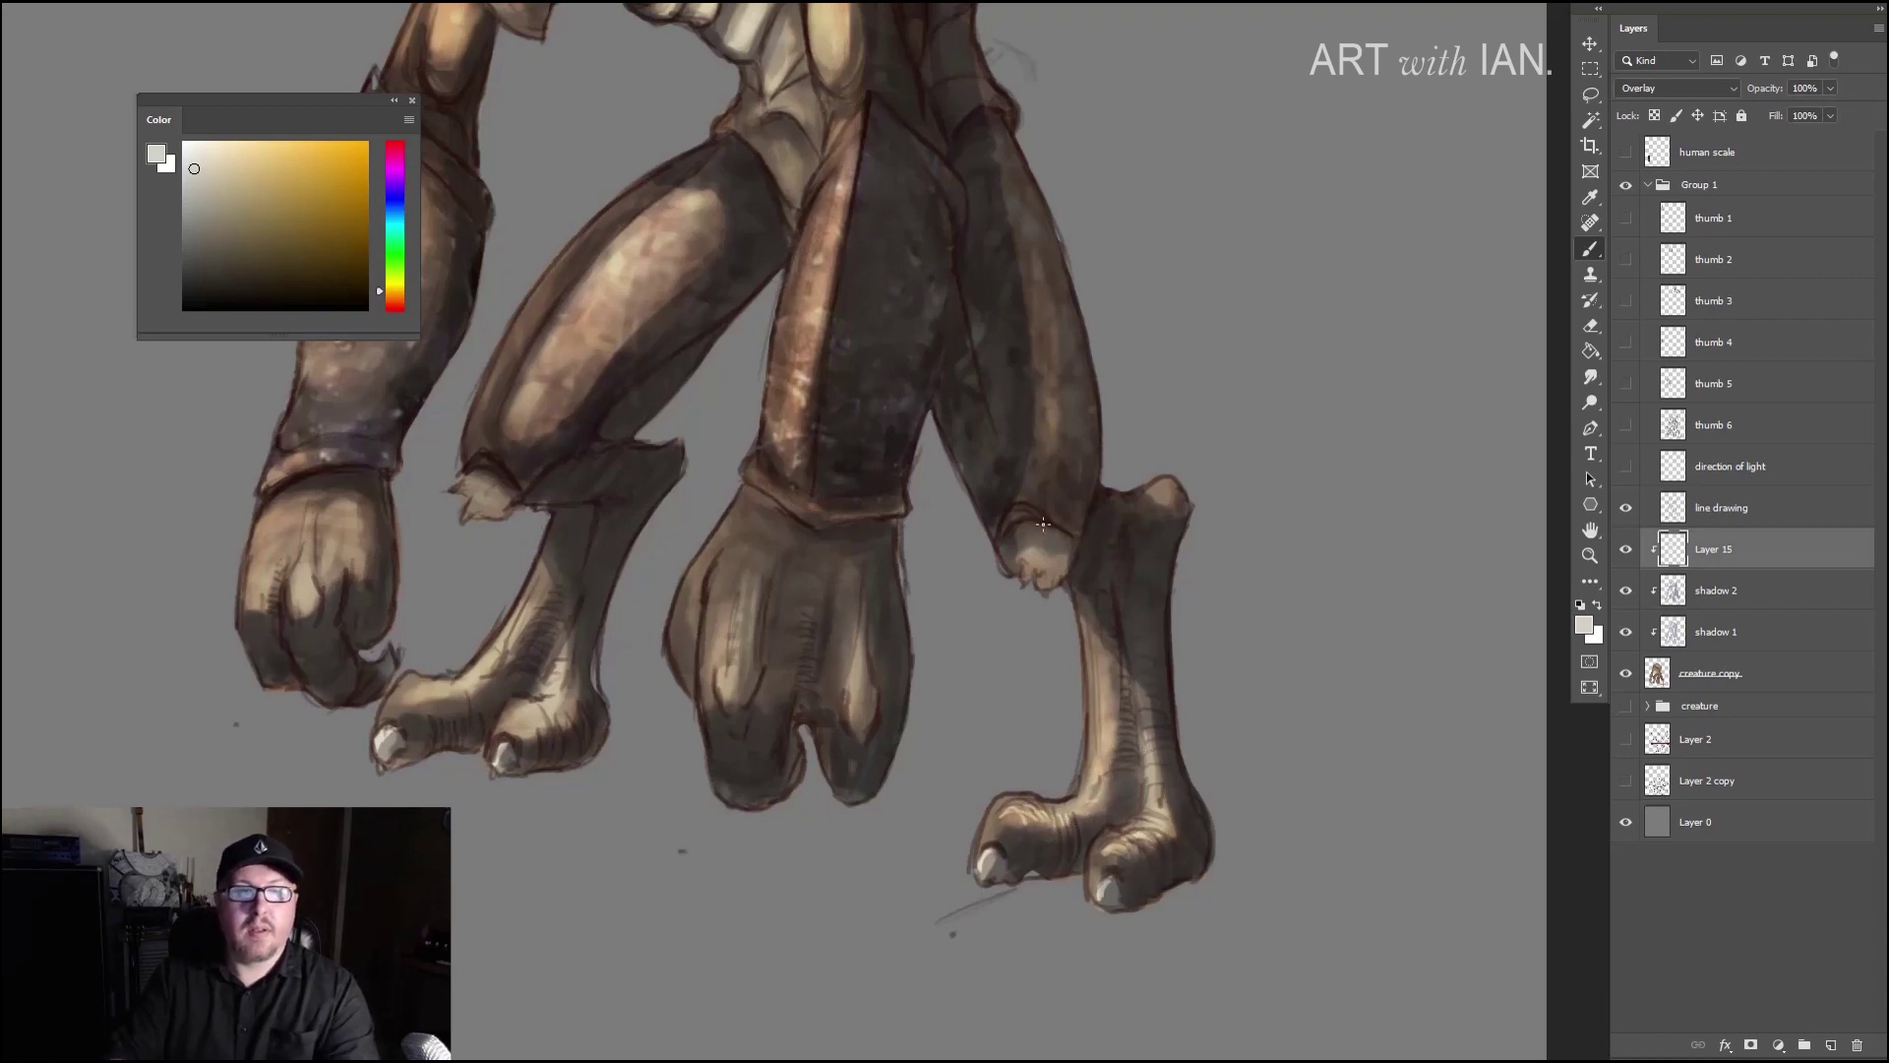
scroll(1051, 519, "down", 2)
scroll(1051, 518, "down", 2)
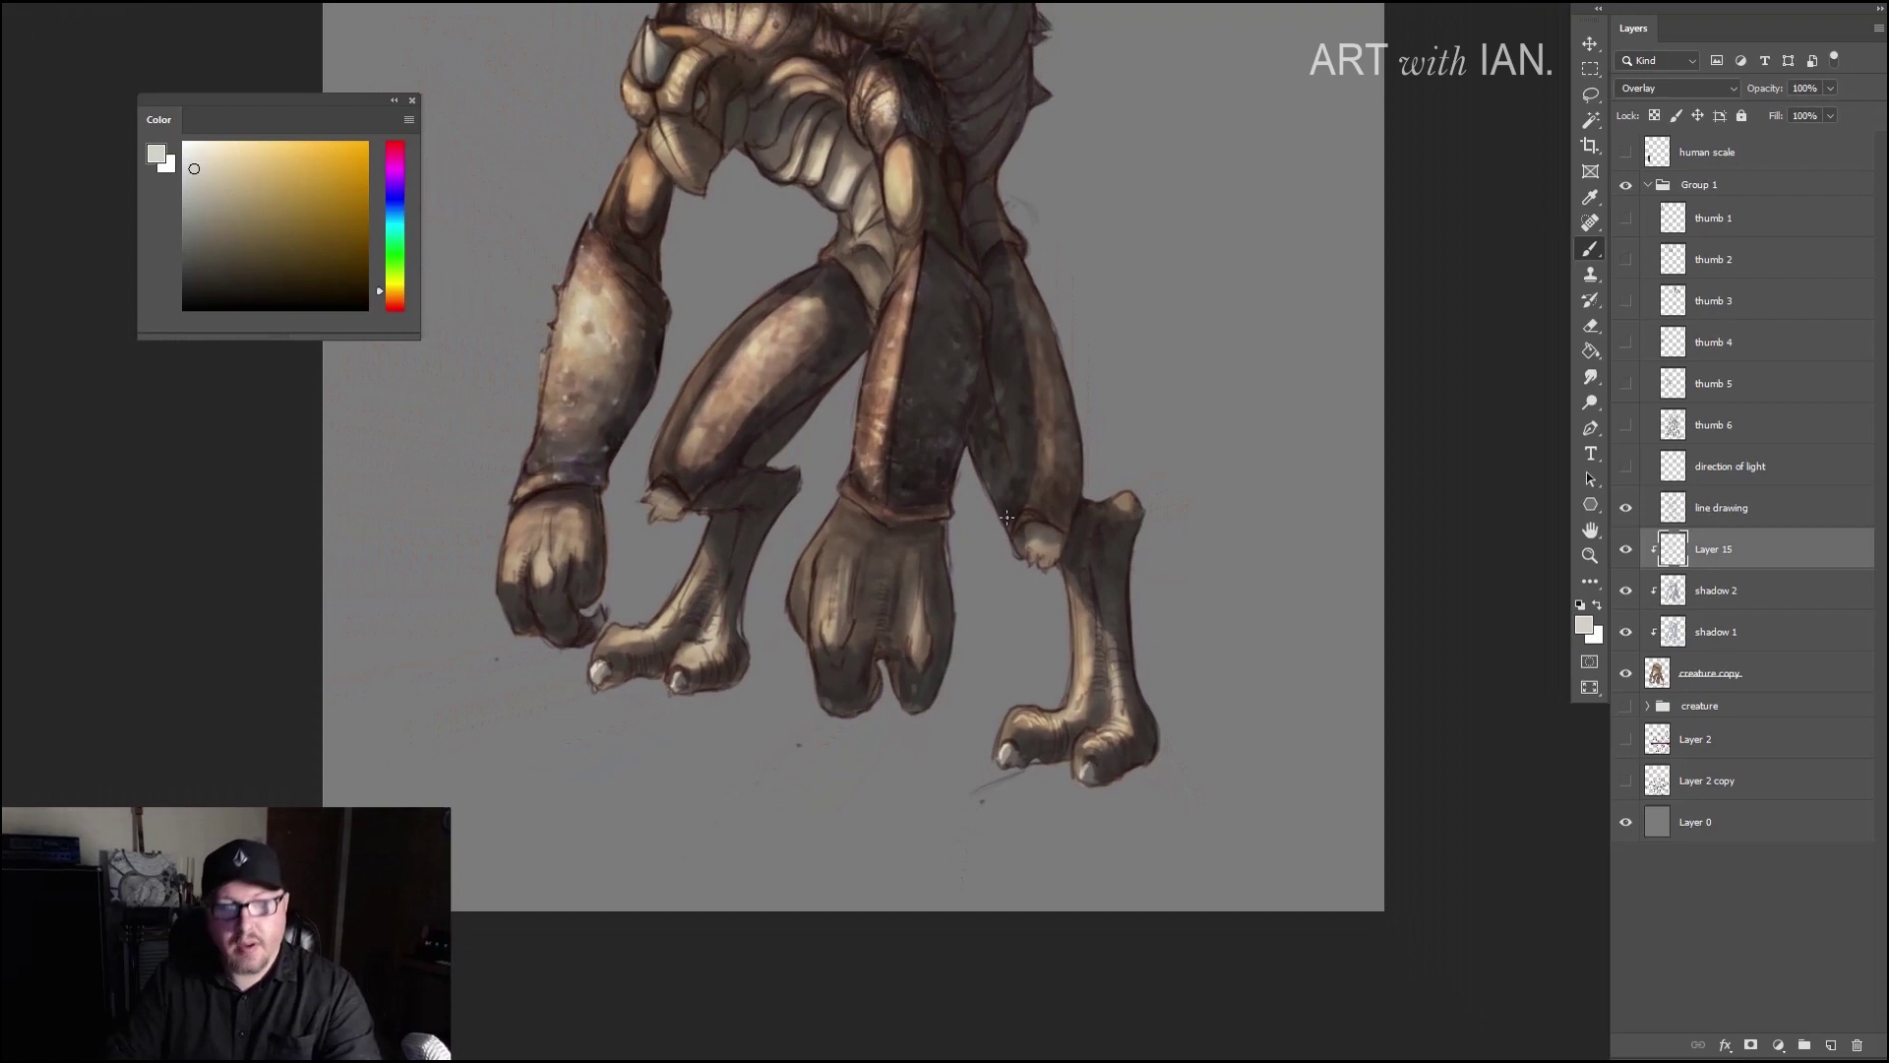
scroll(1043, 524, "down", 3)
scroll(1013, 509, "down", 1)
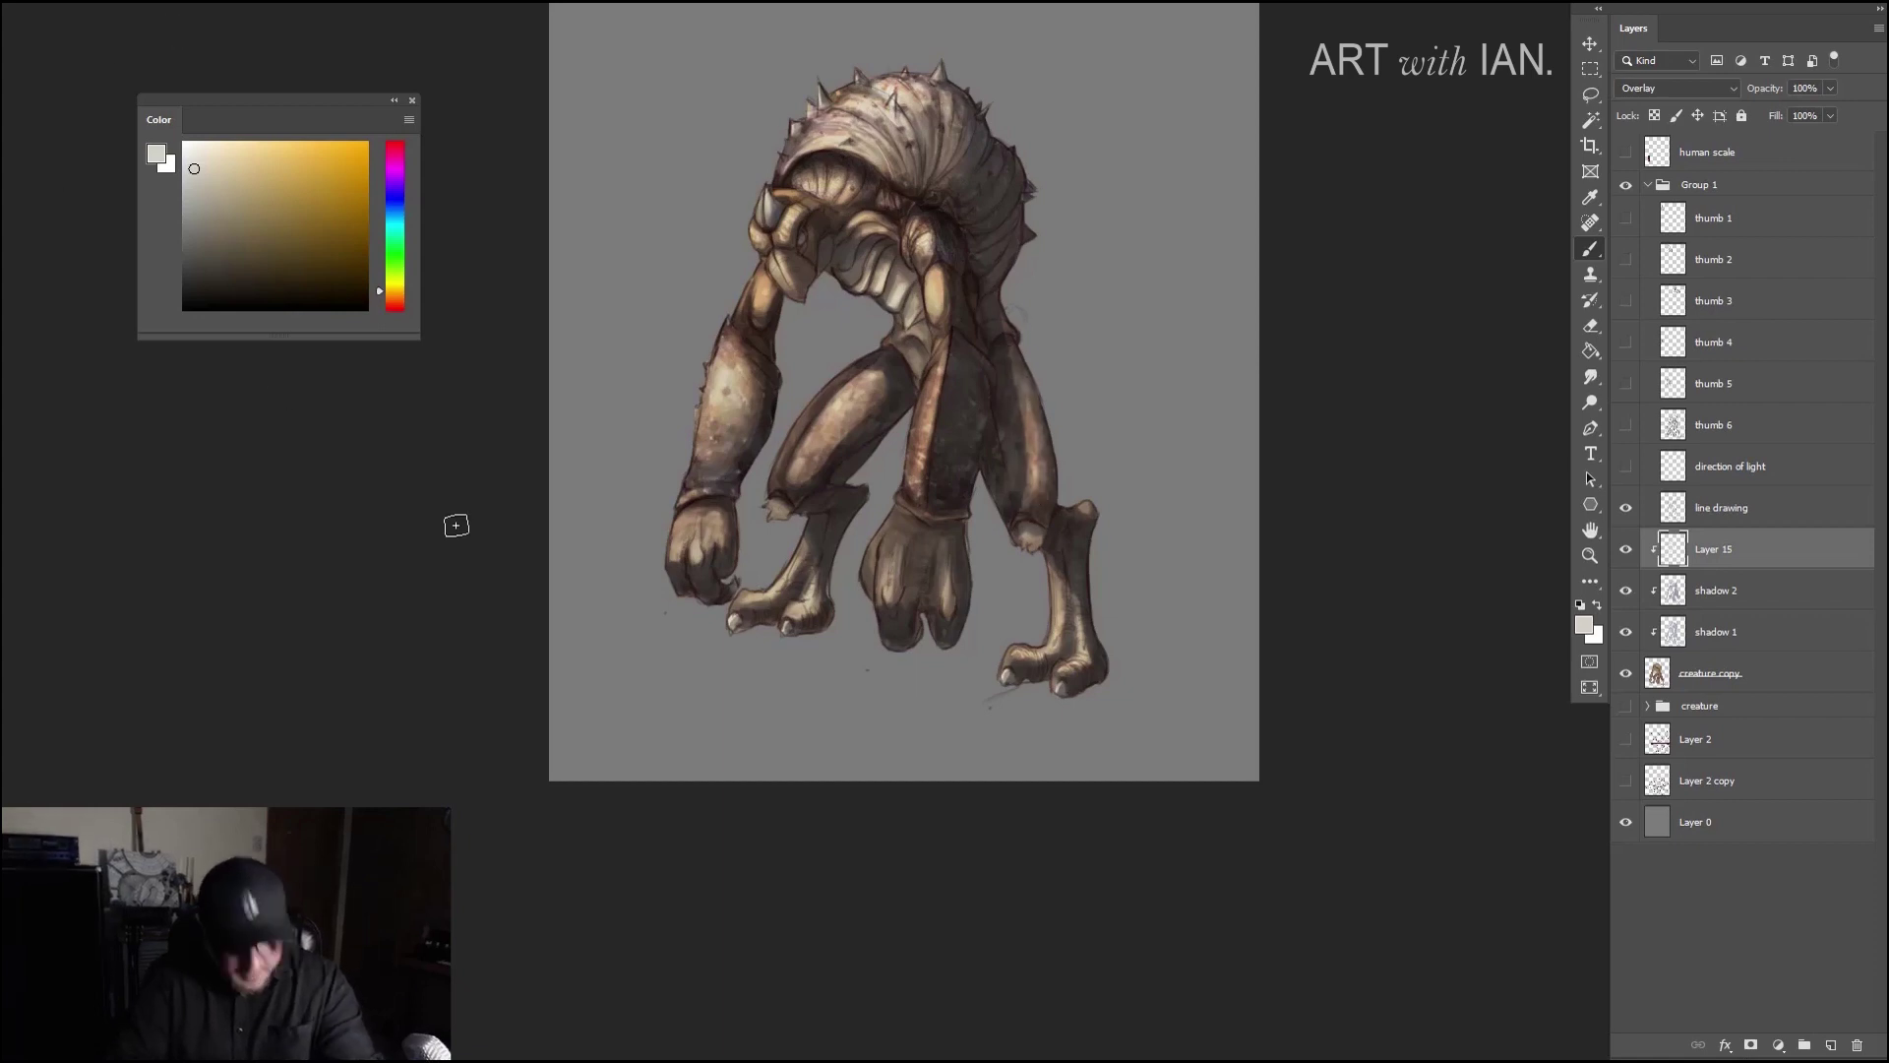
Step: Switch to the Eraser and review the highlights on the whole creature
key("e")
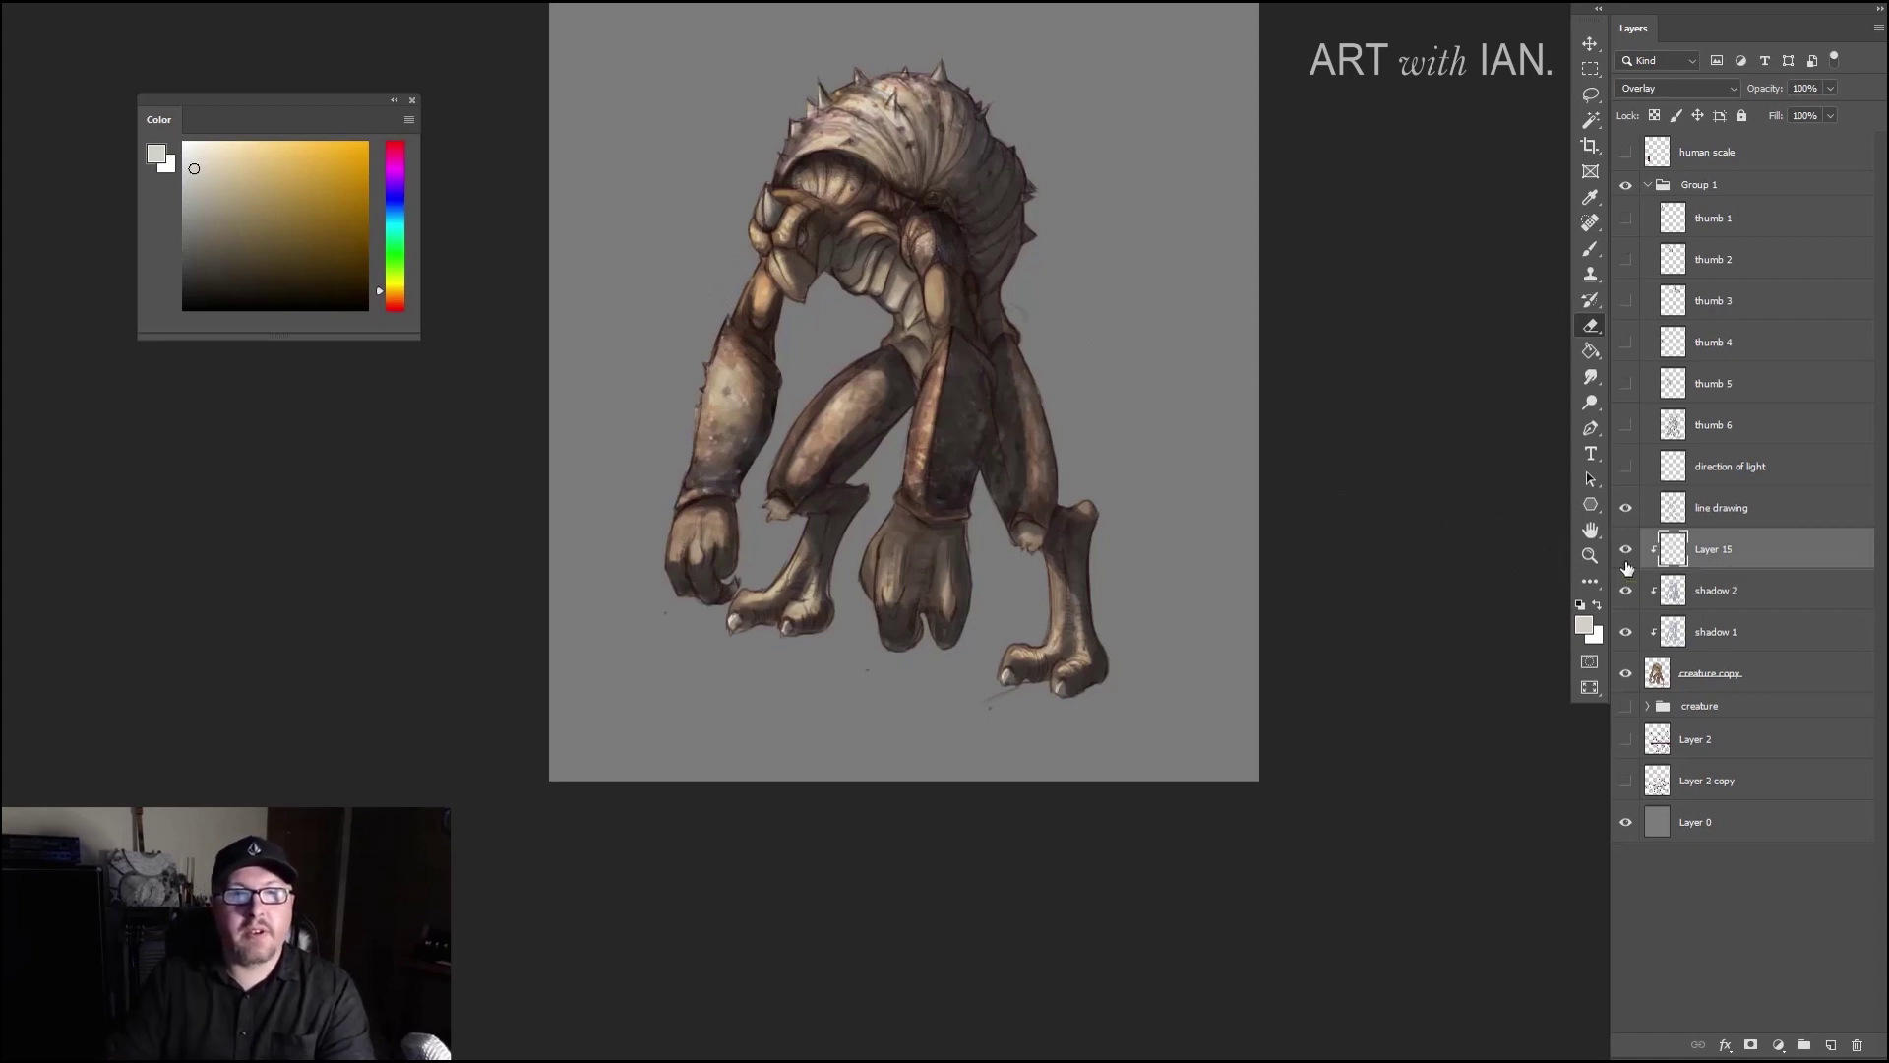
scroll(716, 454, "down", 4)
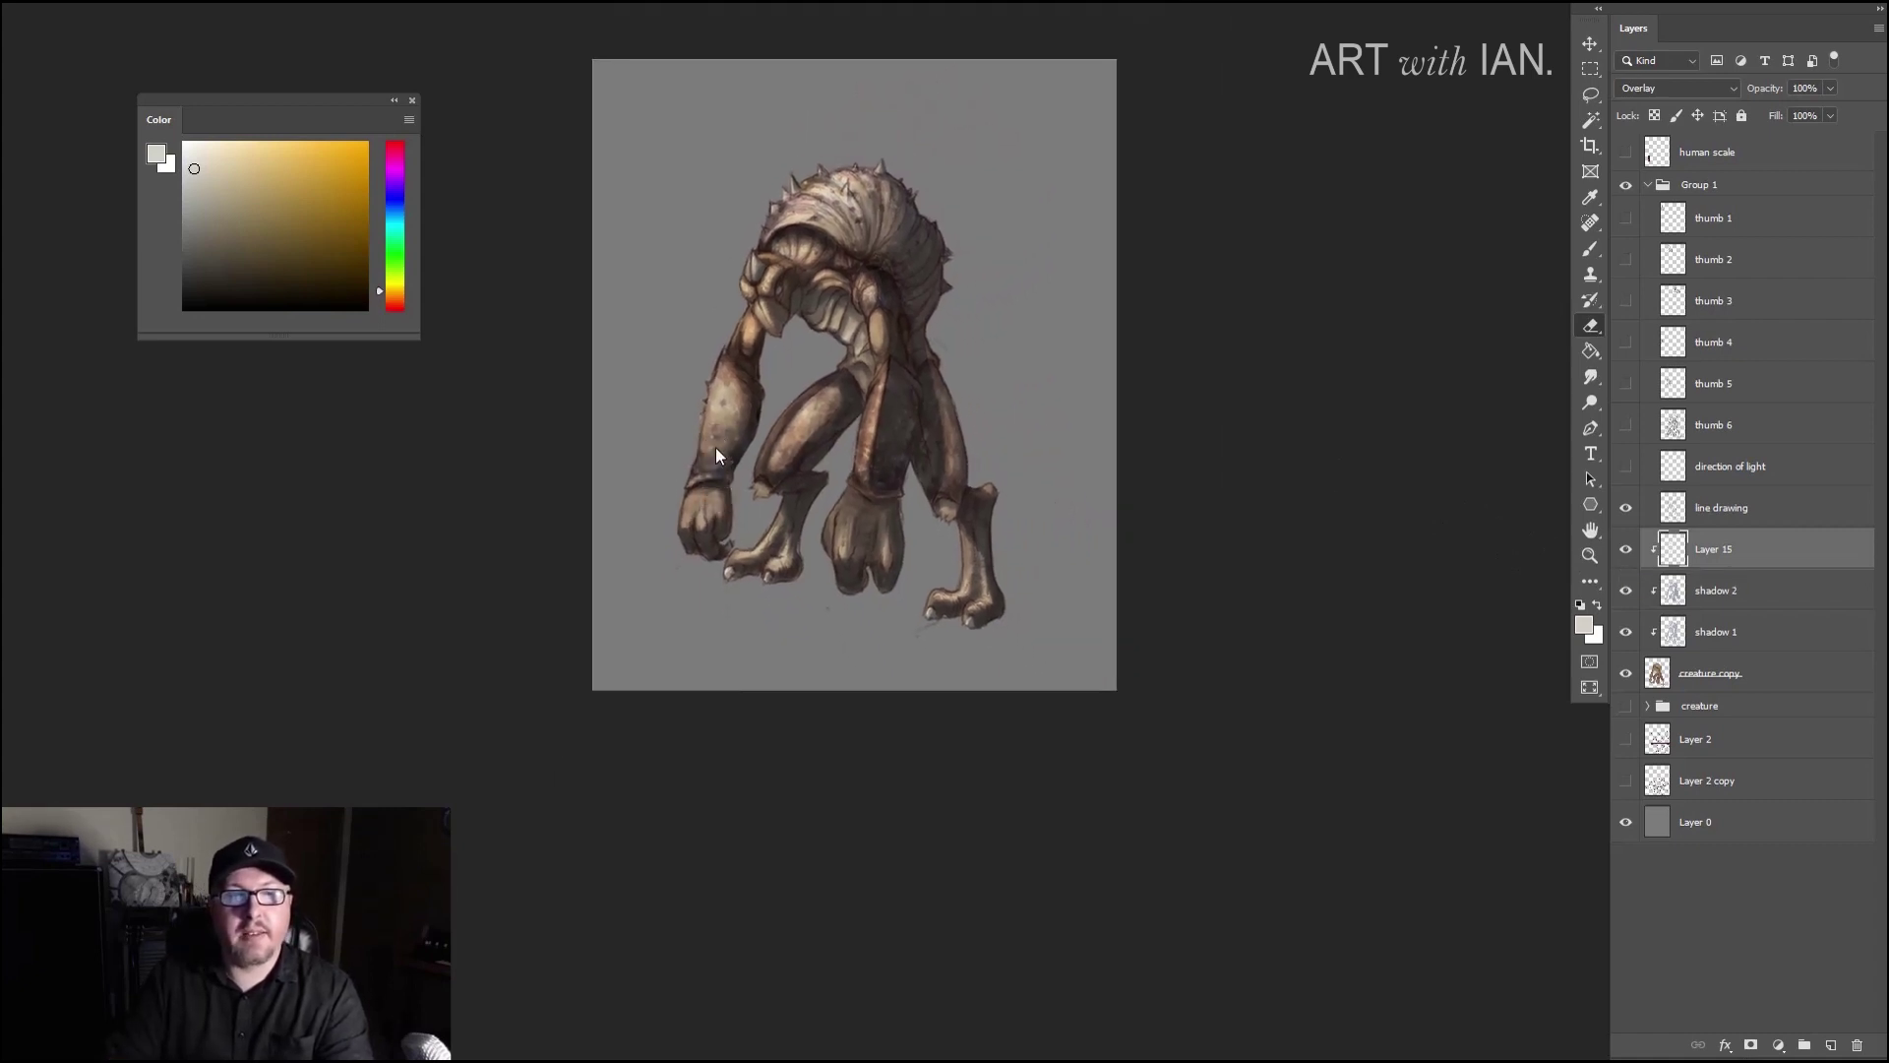
key("alt+space")
left_click(610, 356)
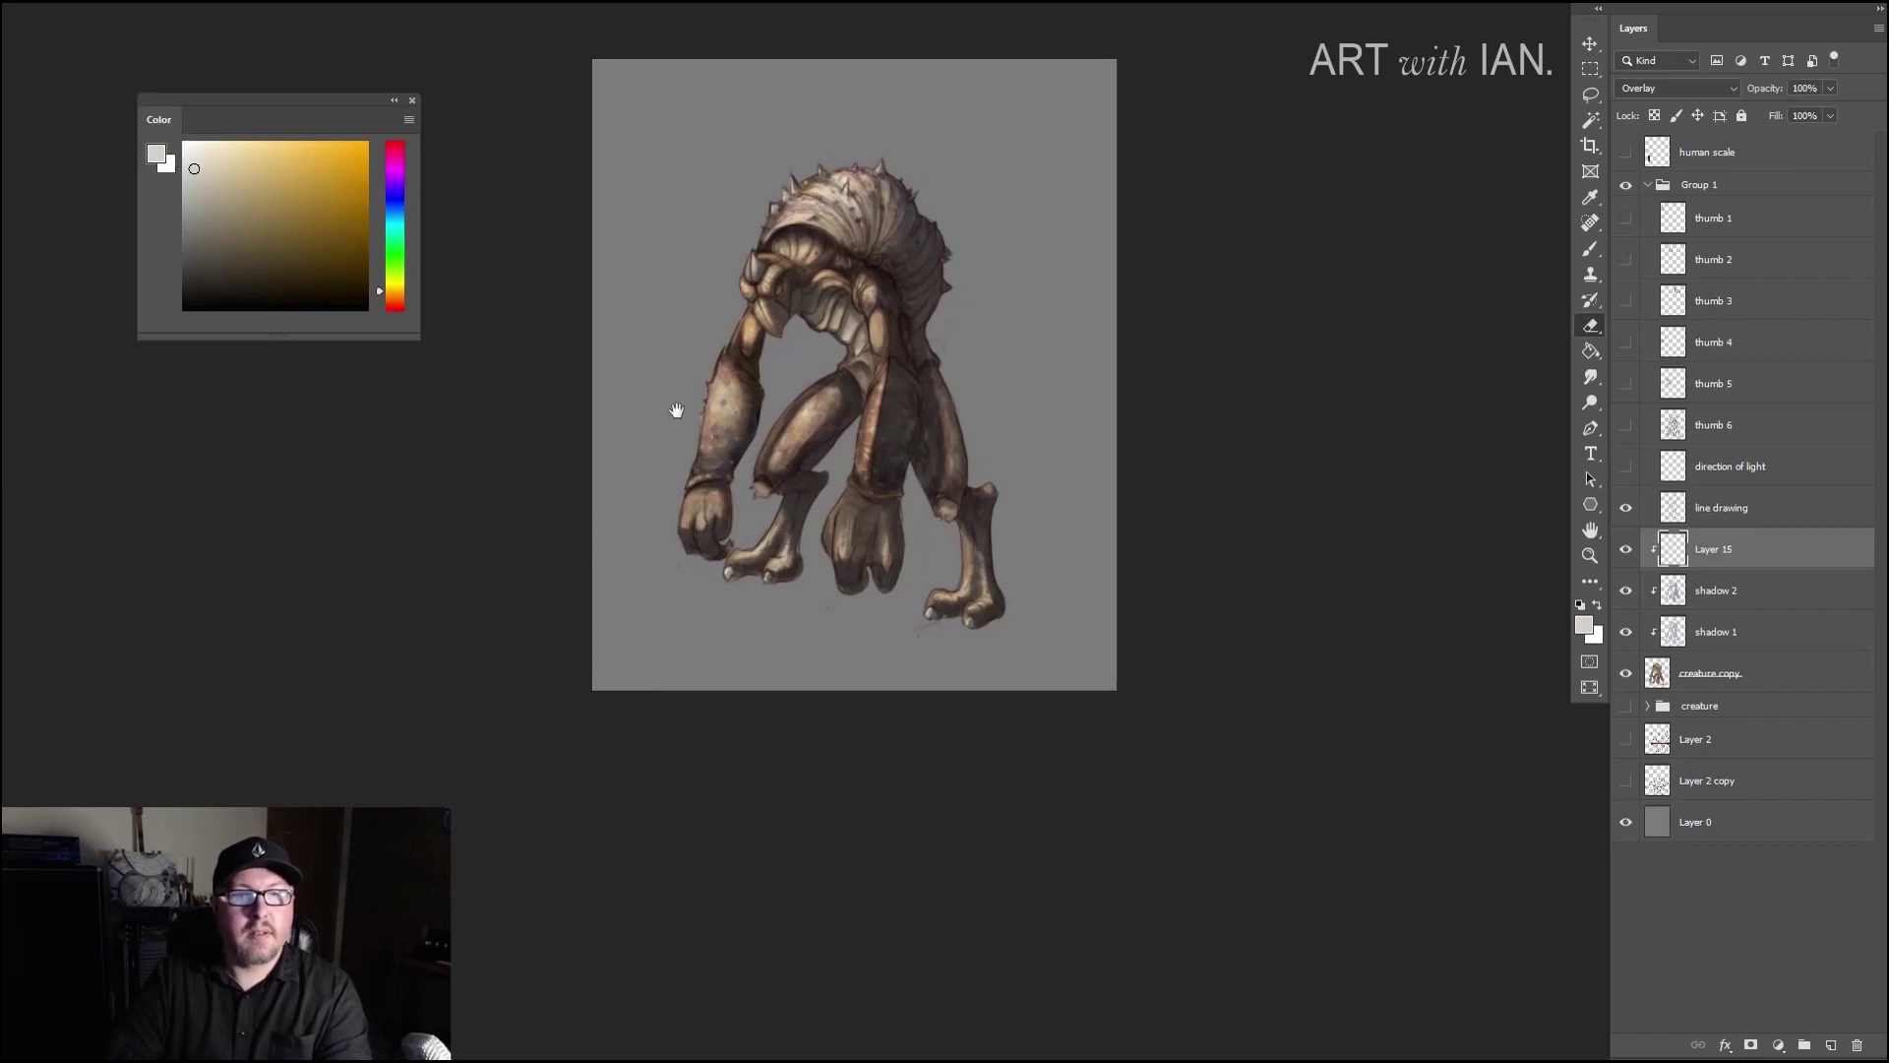
left_click_drag(707, 408, 700, 486)
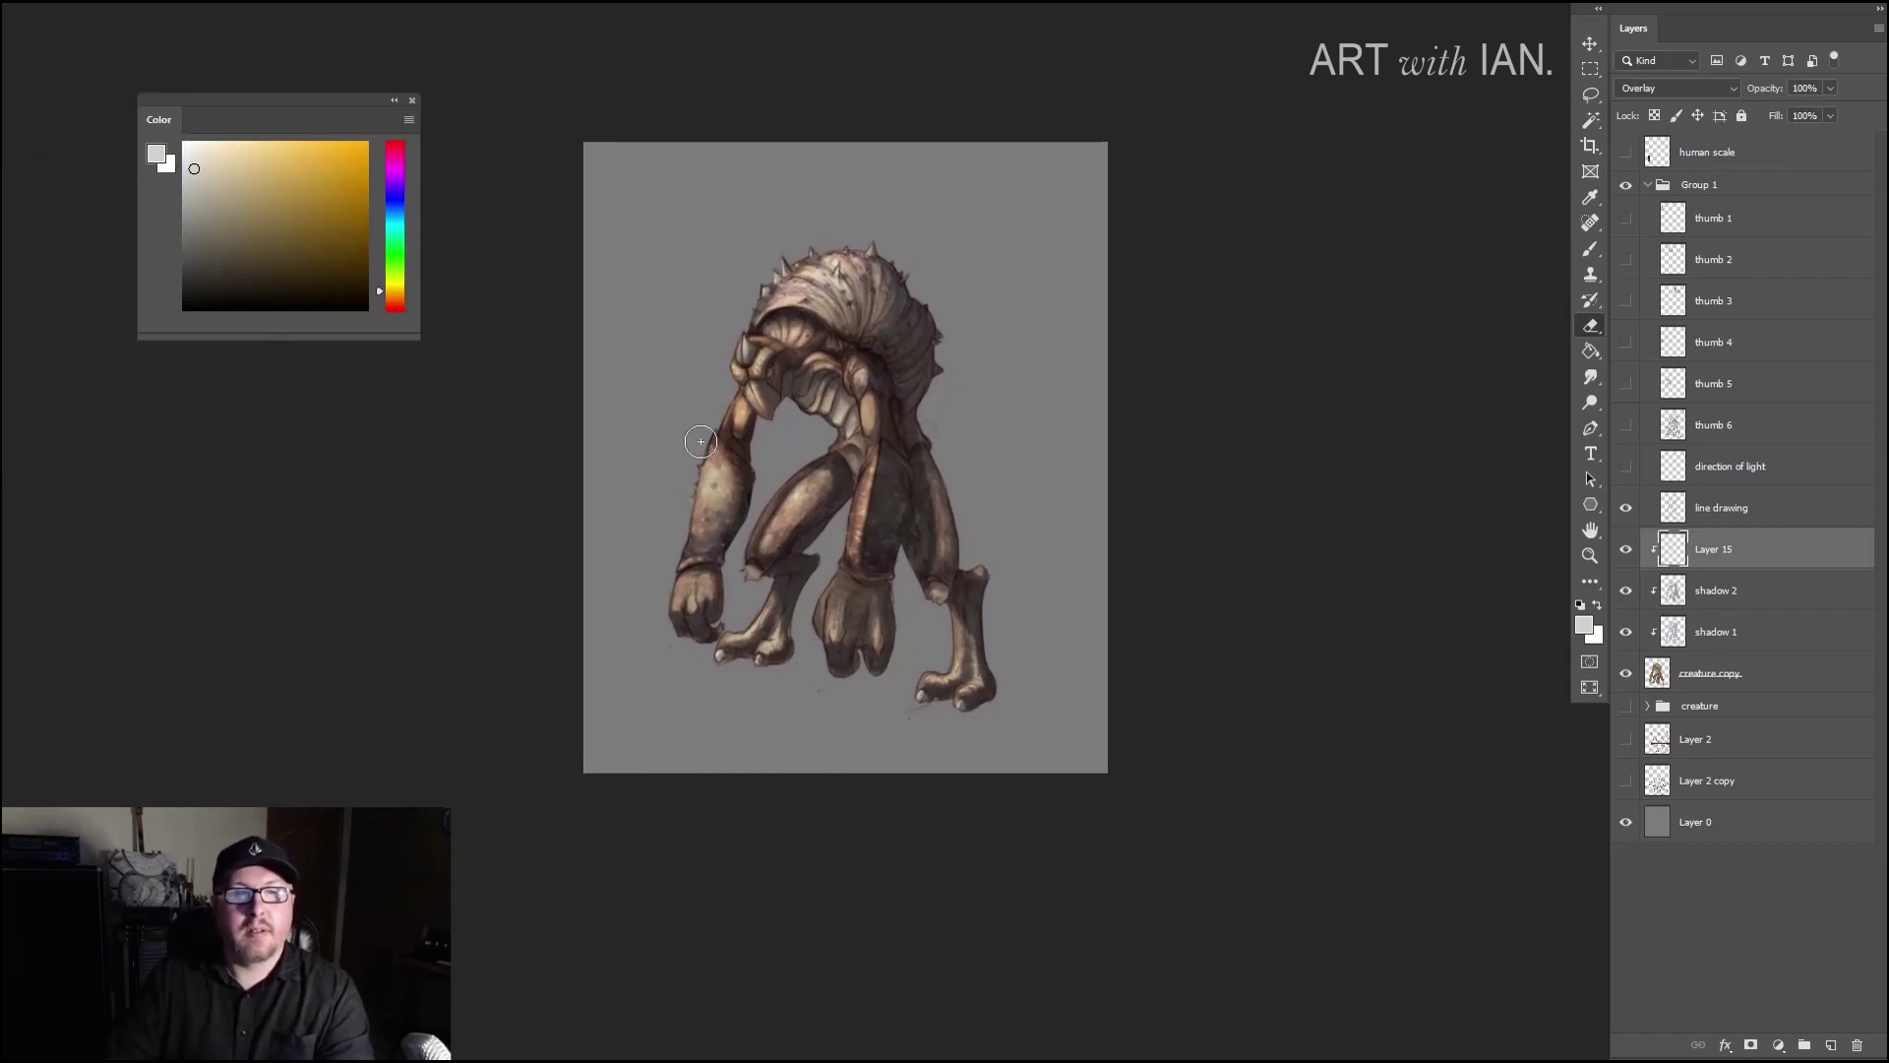
scroll(701, 440, "up", 2)
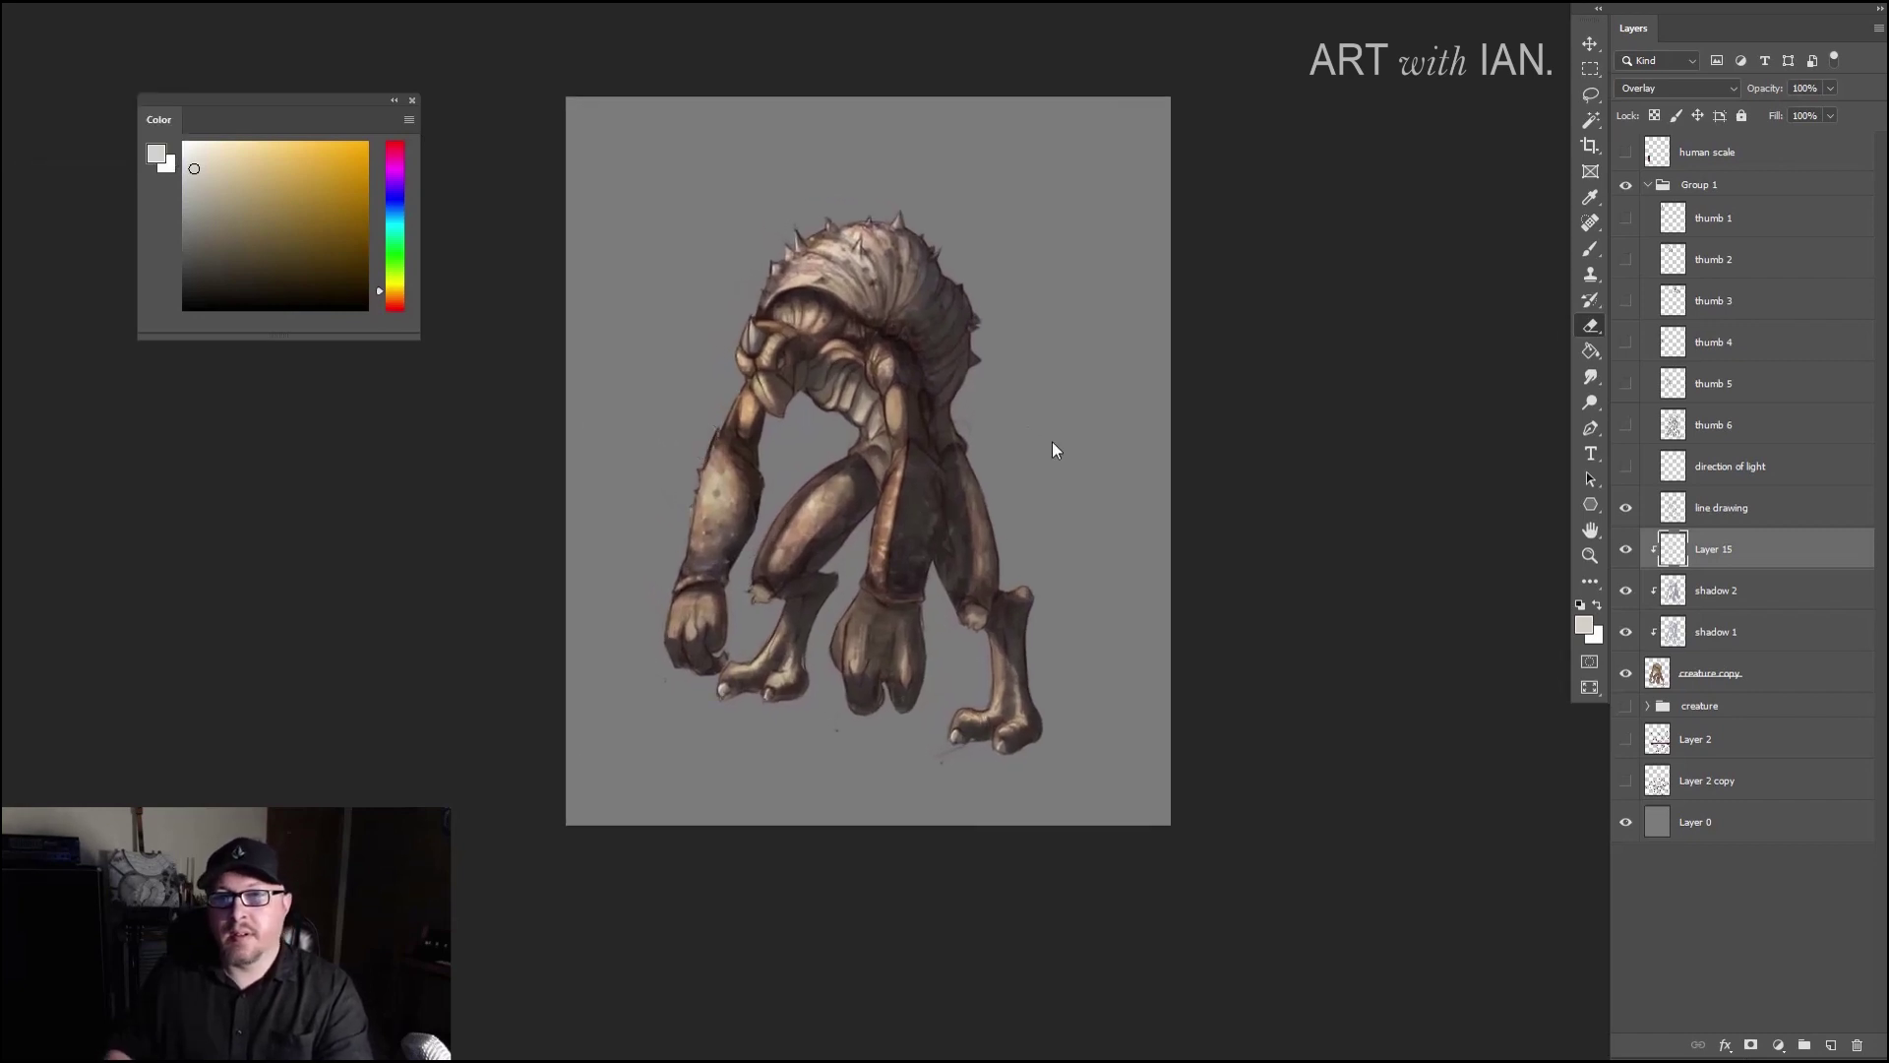
Step: Rename the Overlay highlight layer to "light 1"
double_click(1710, 555)
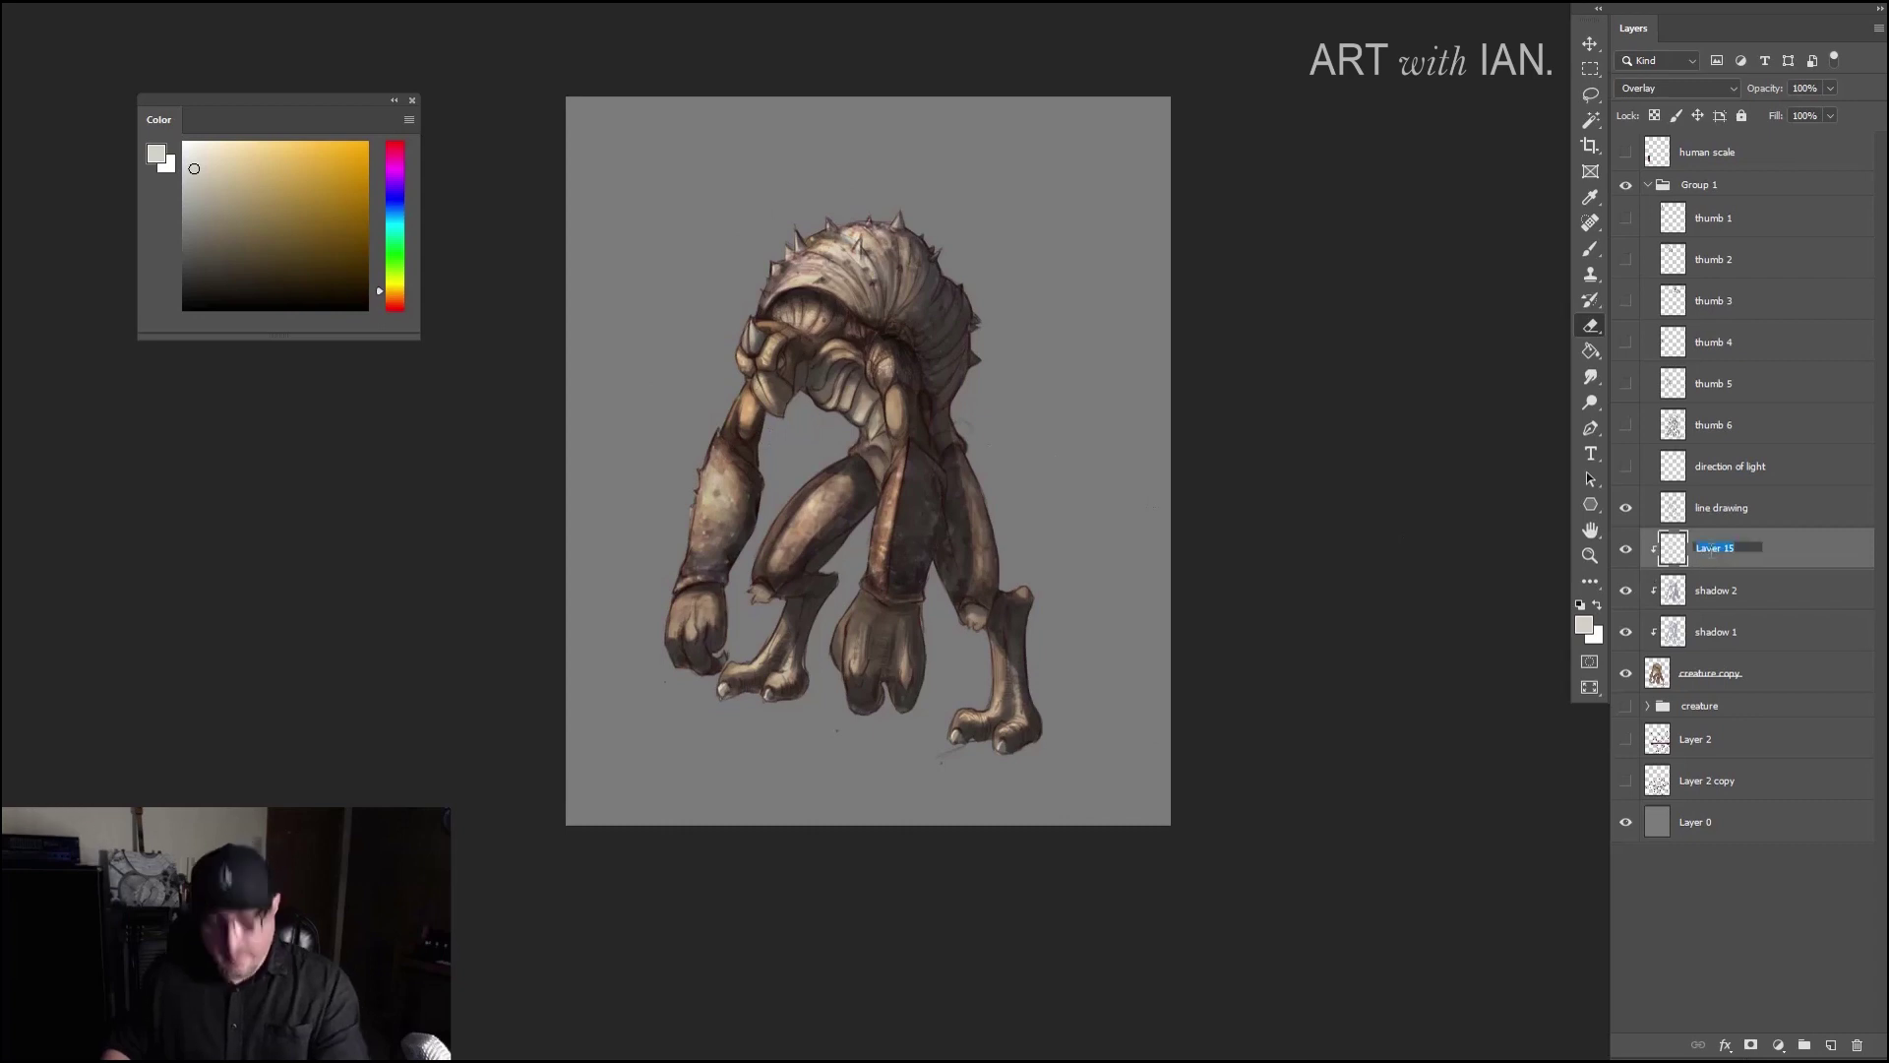
type("lig")
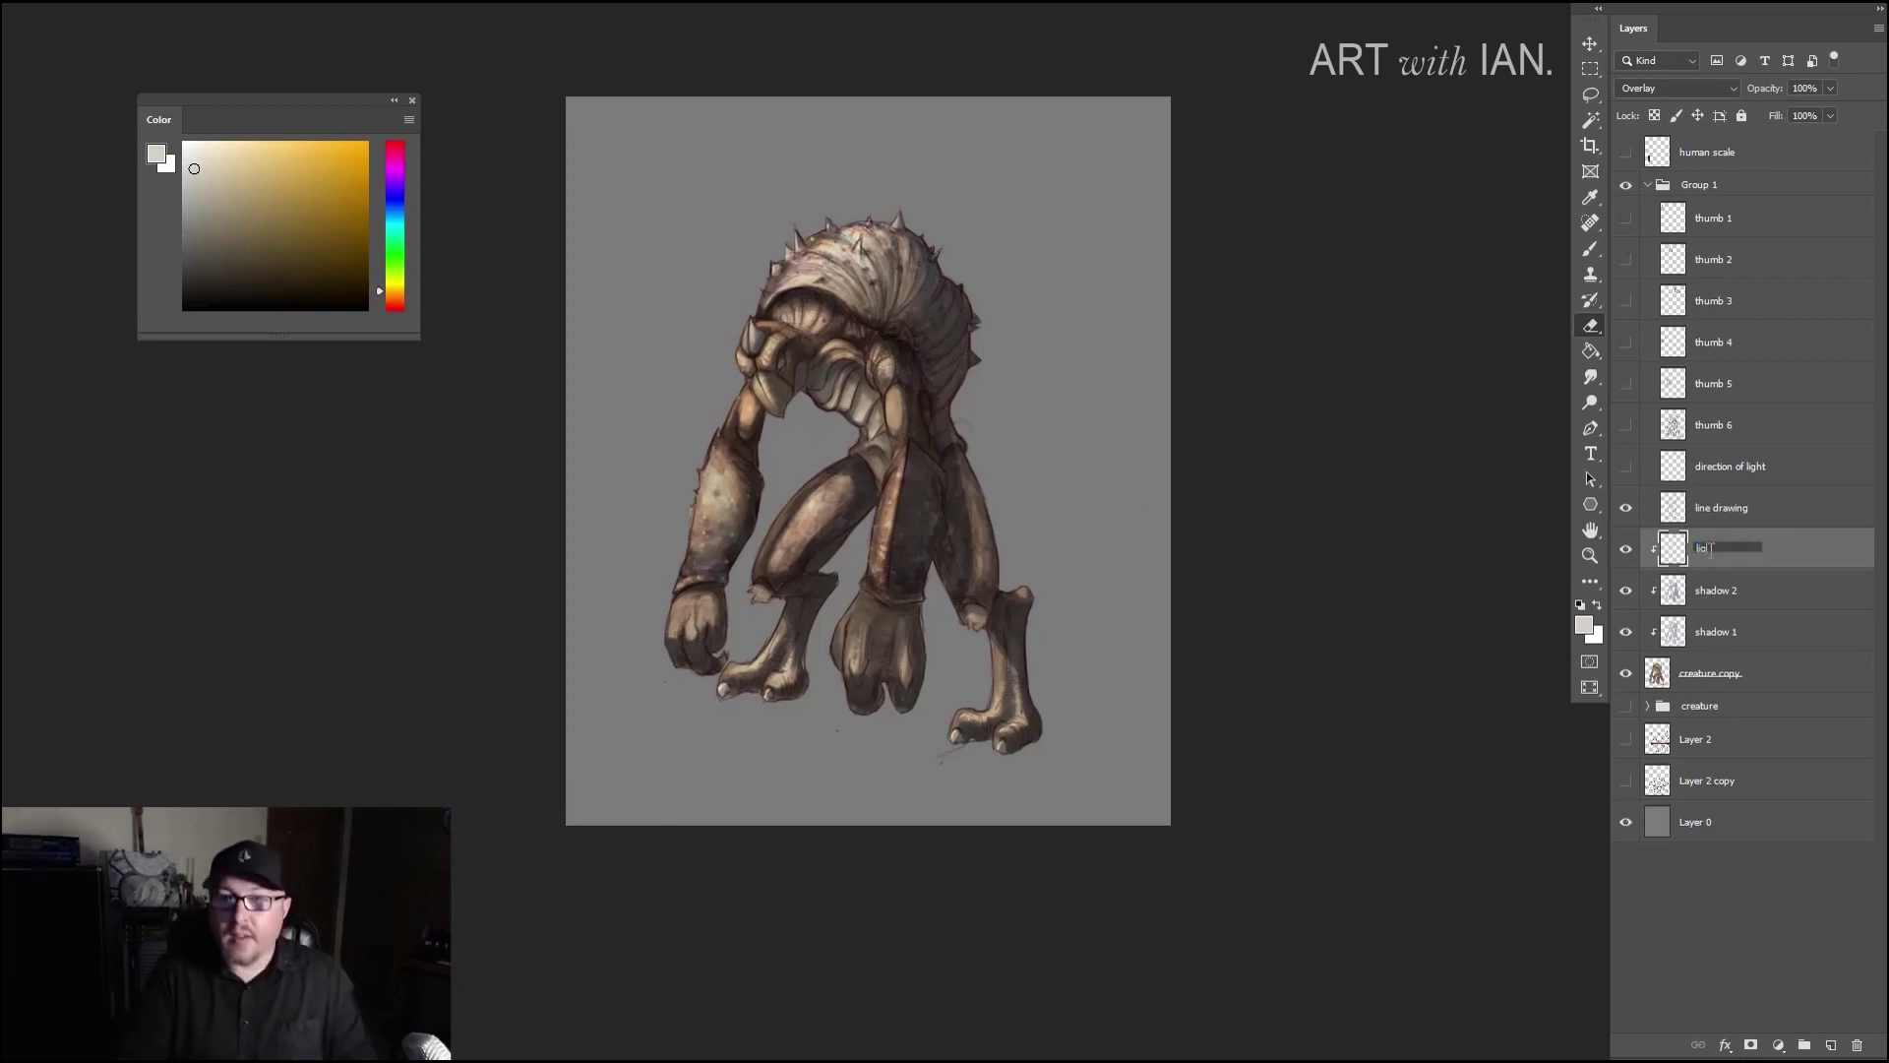
type("ht 1")
key("Return")
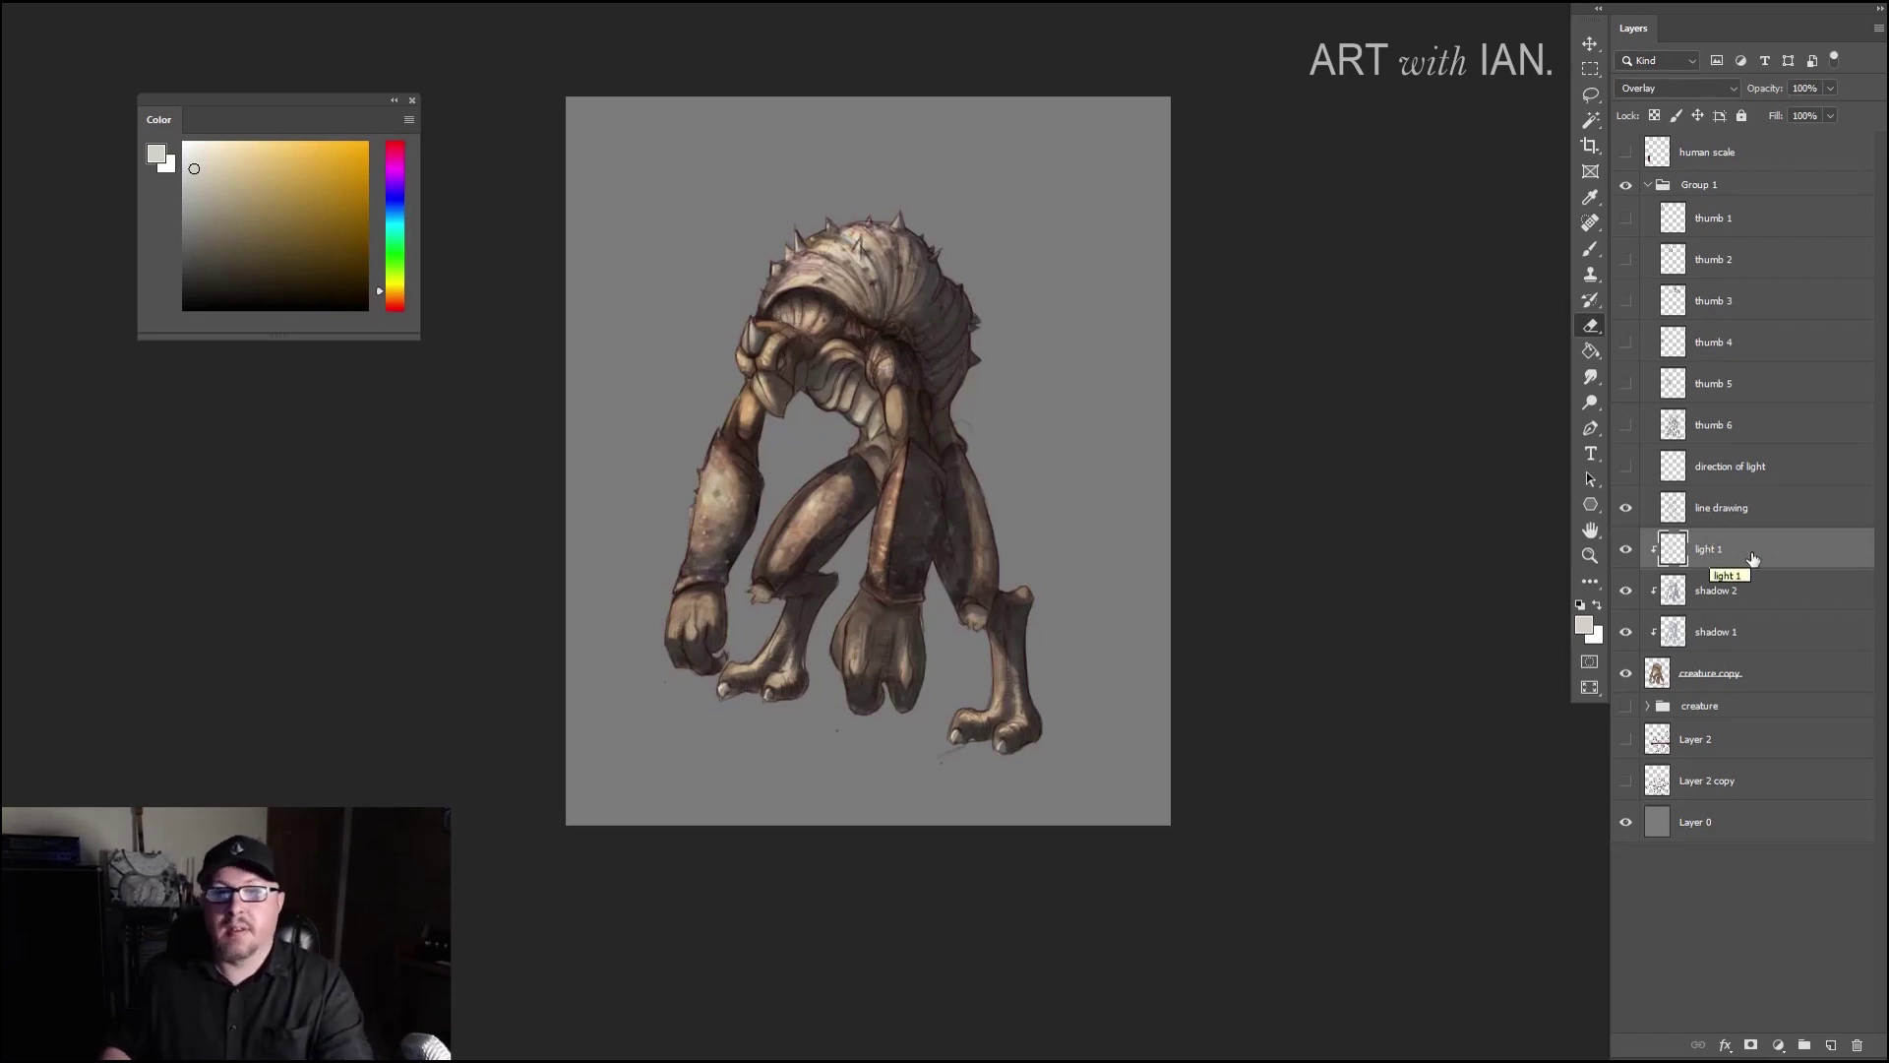
Step: Compare the creature with and without the light 1 layer by toggling its visibility several times, leaving it shown
left_click(1626, 551)
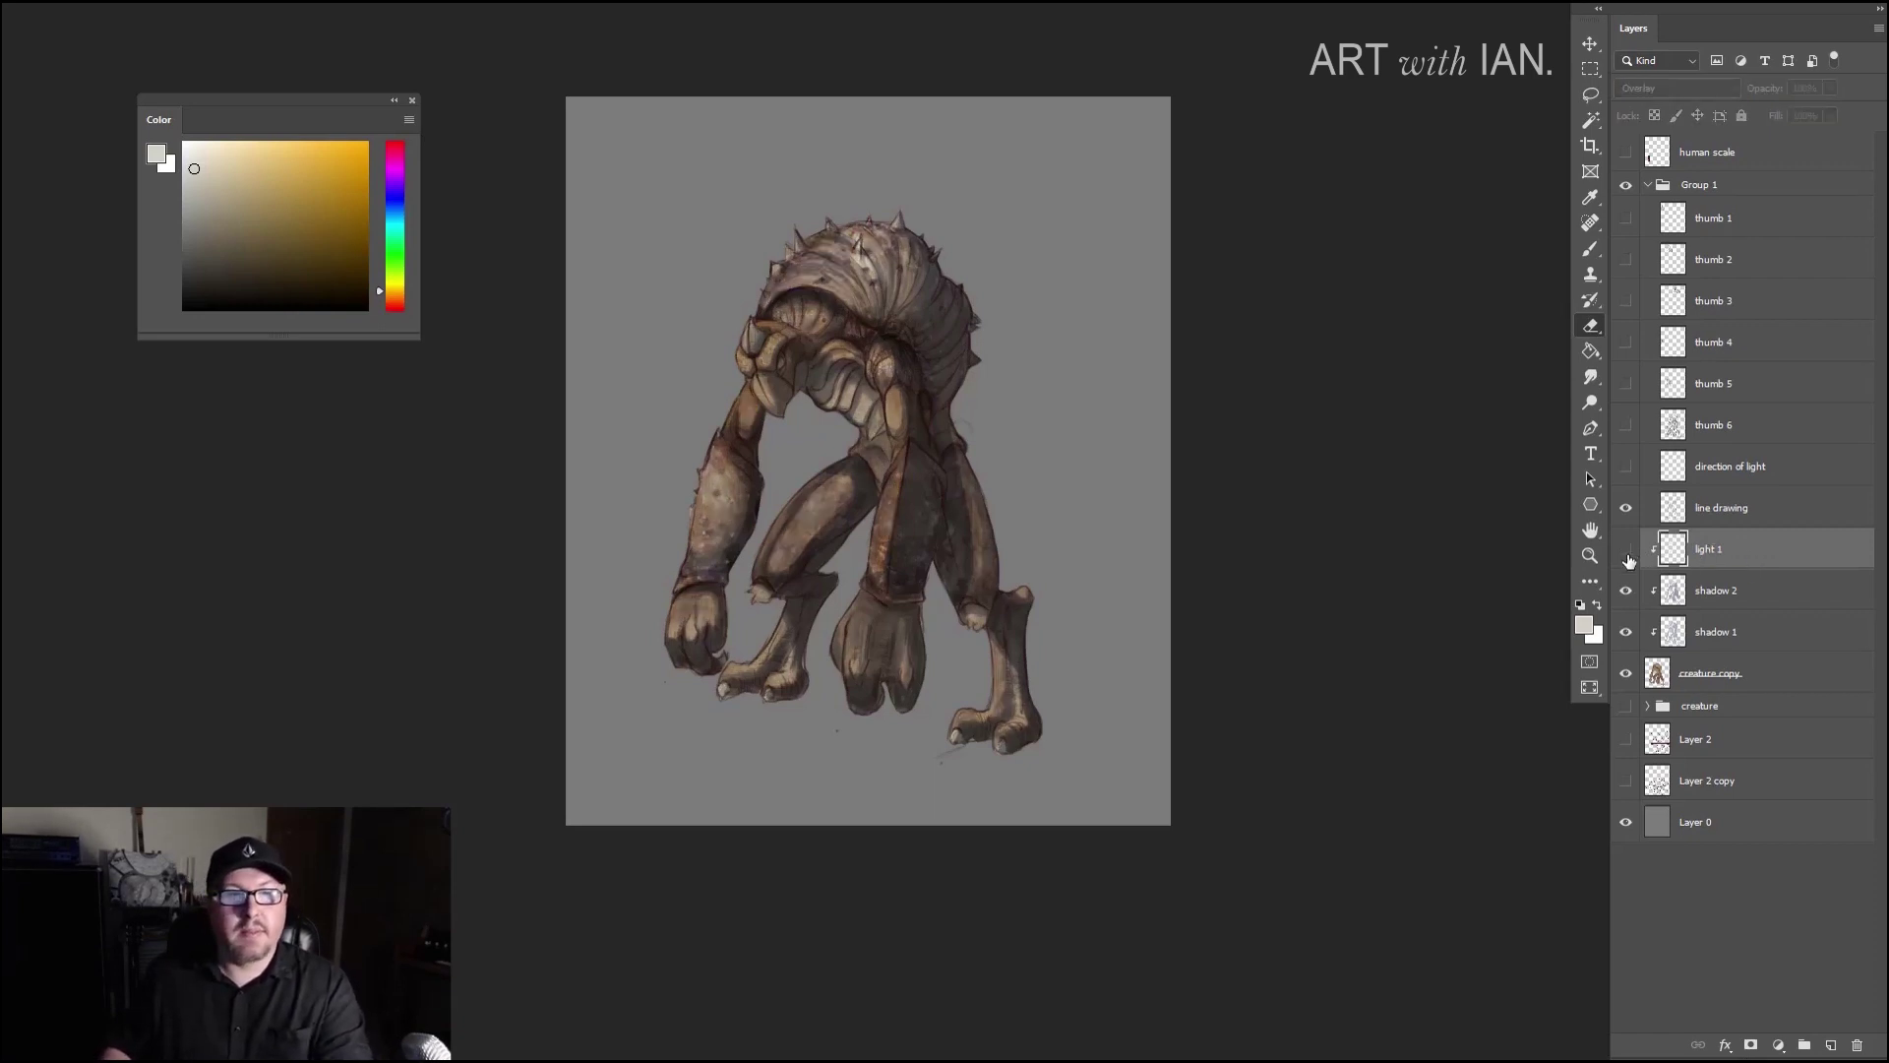
left_click(1628, 554)
left_click(1627, 557)
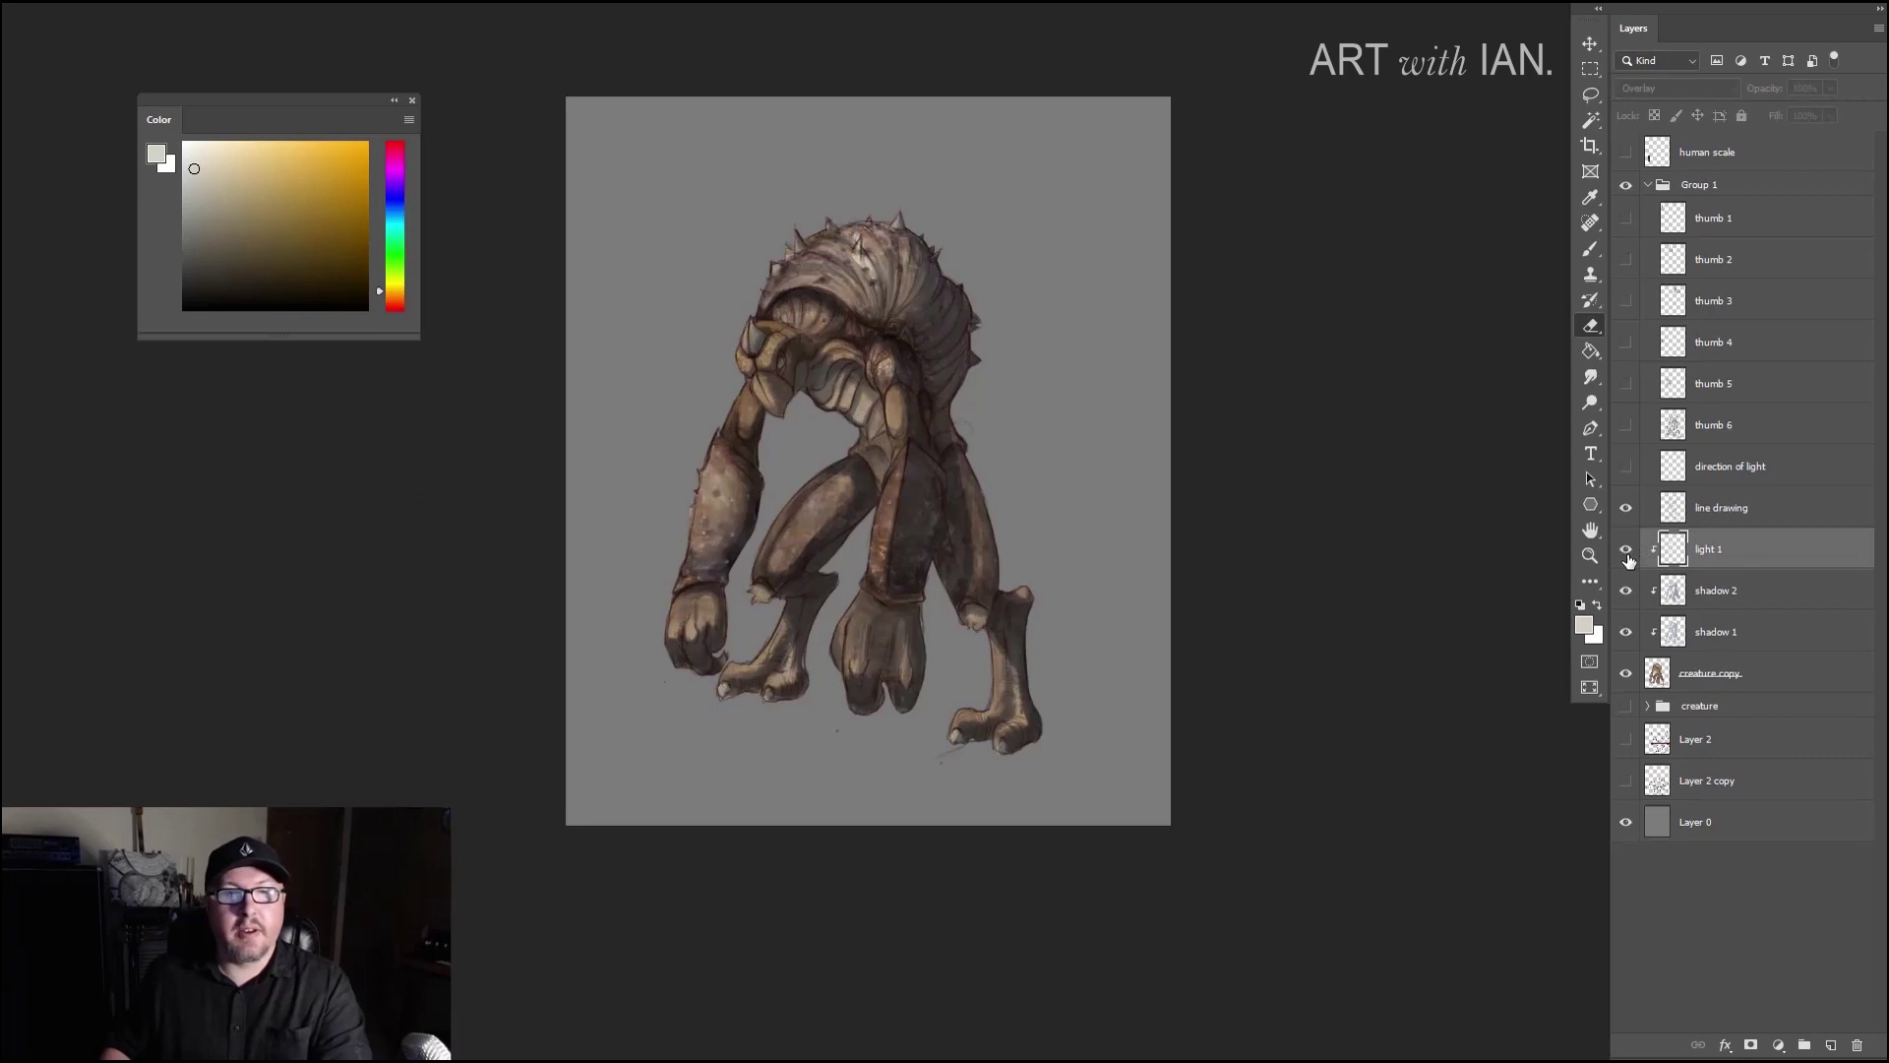
left_click(1628, 557)
left_click(1628, 557)
left_click(1628, 557)
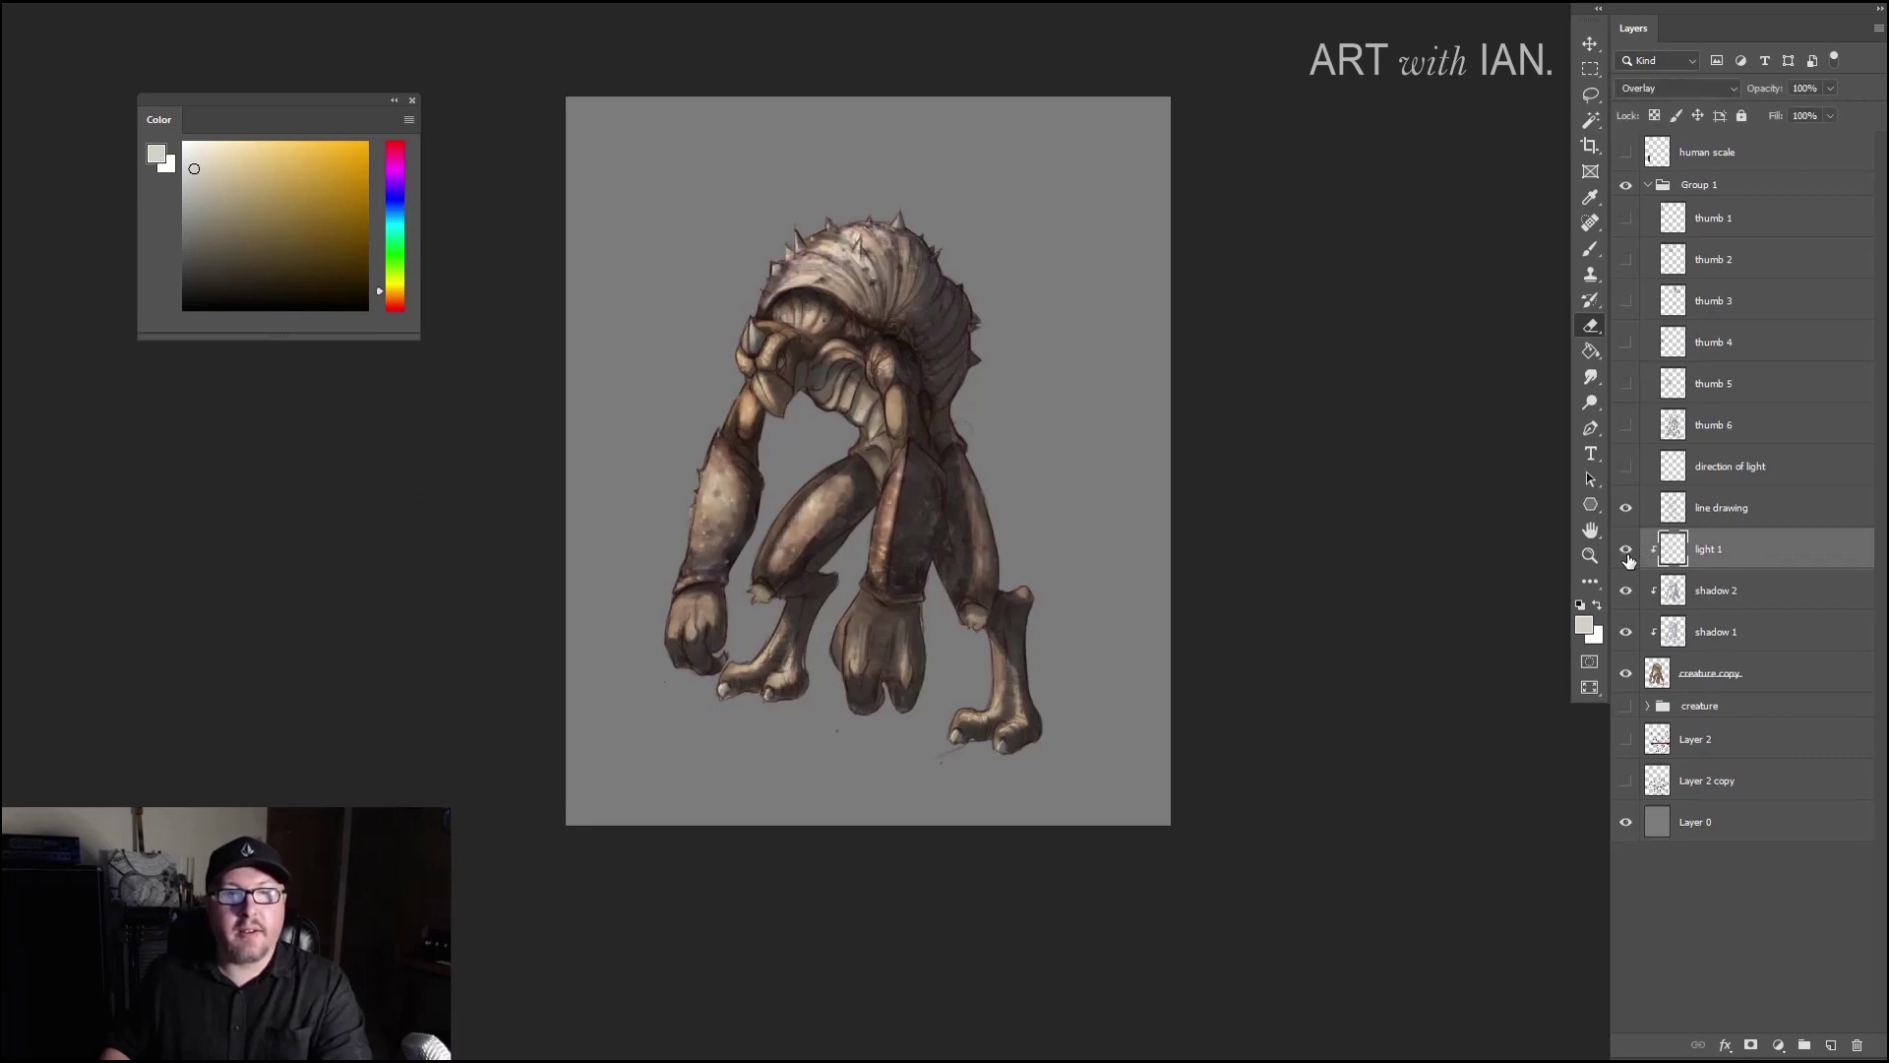
left_click(1627, 557)
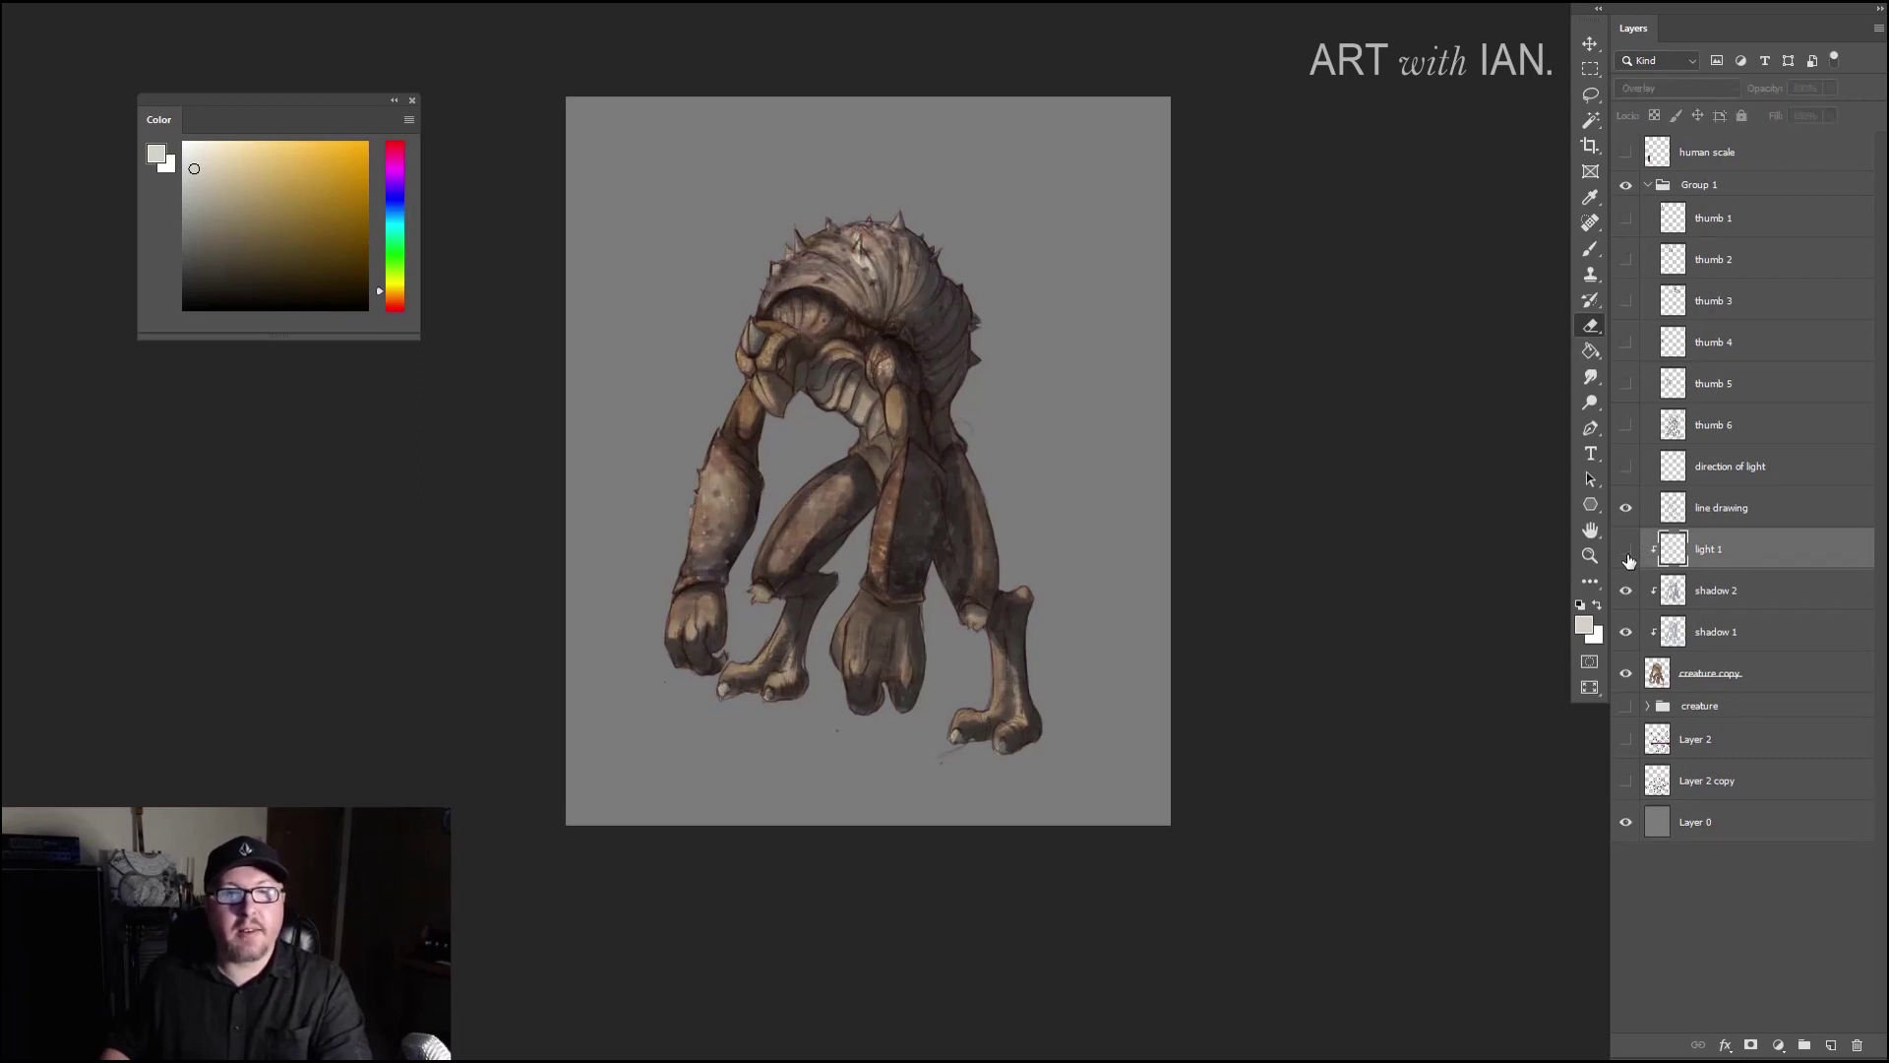
left_click(1628, 557)
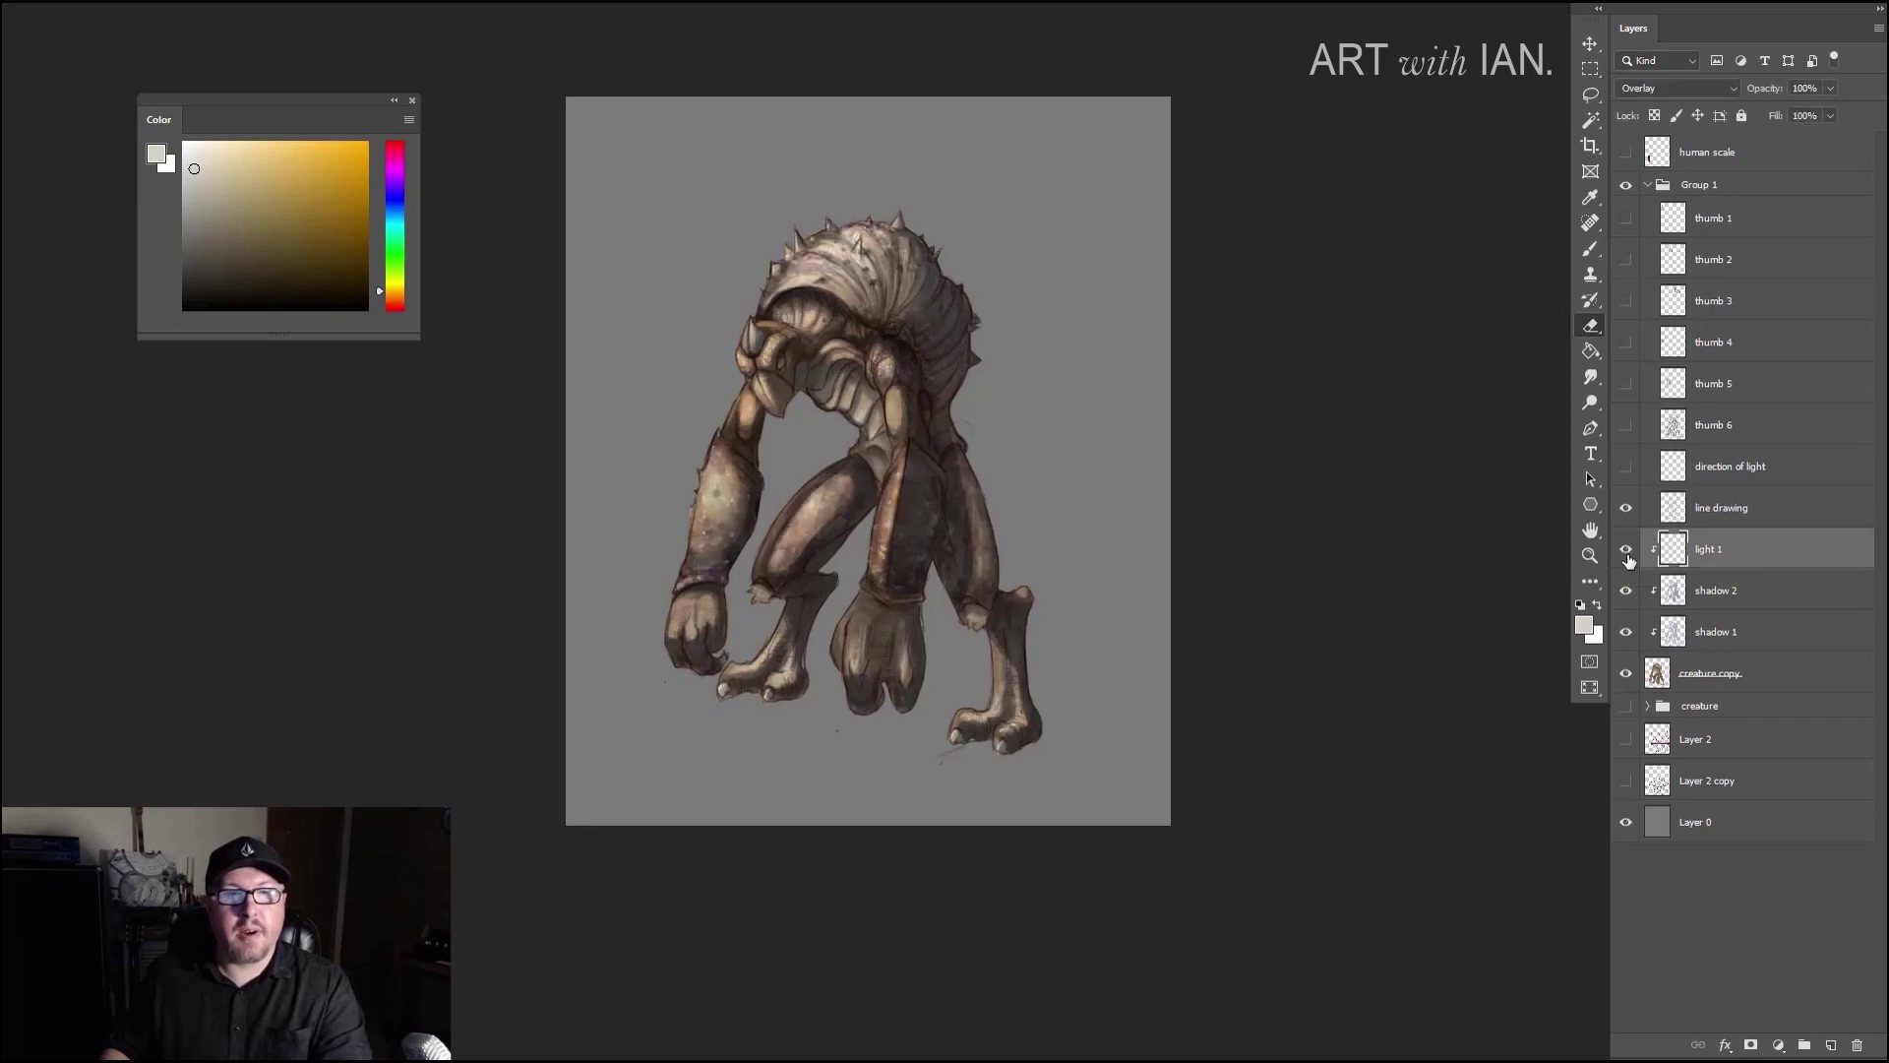
left_click(1628, 557)
left_click(1628, 557)
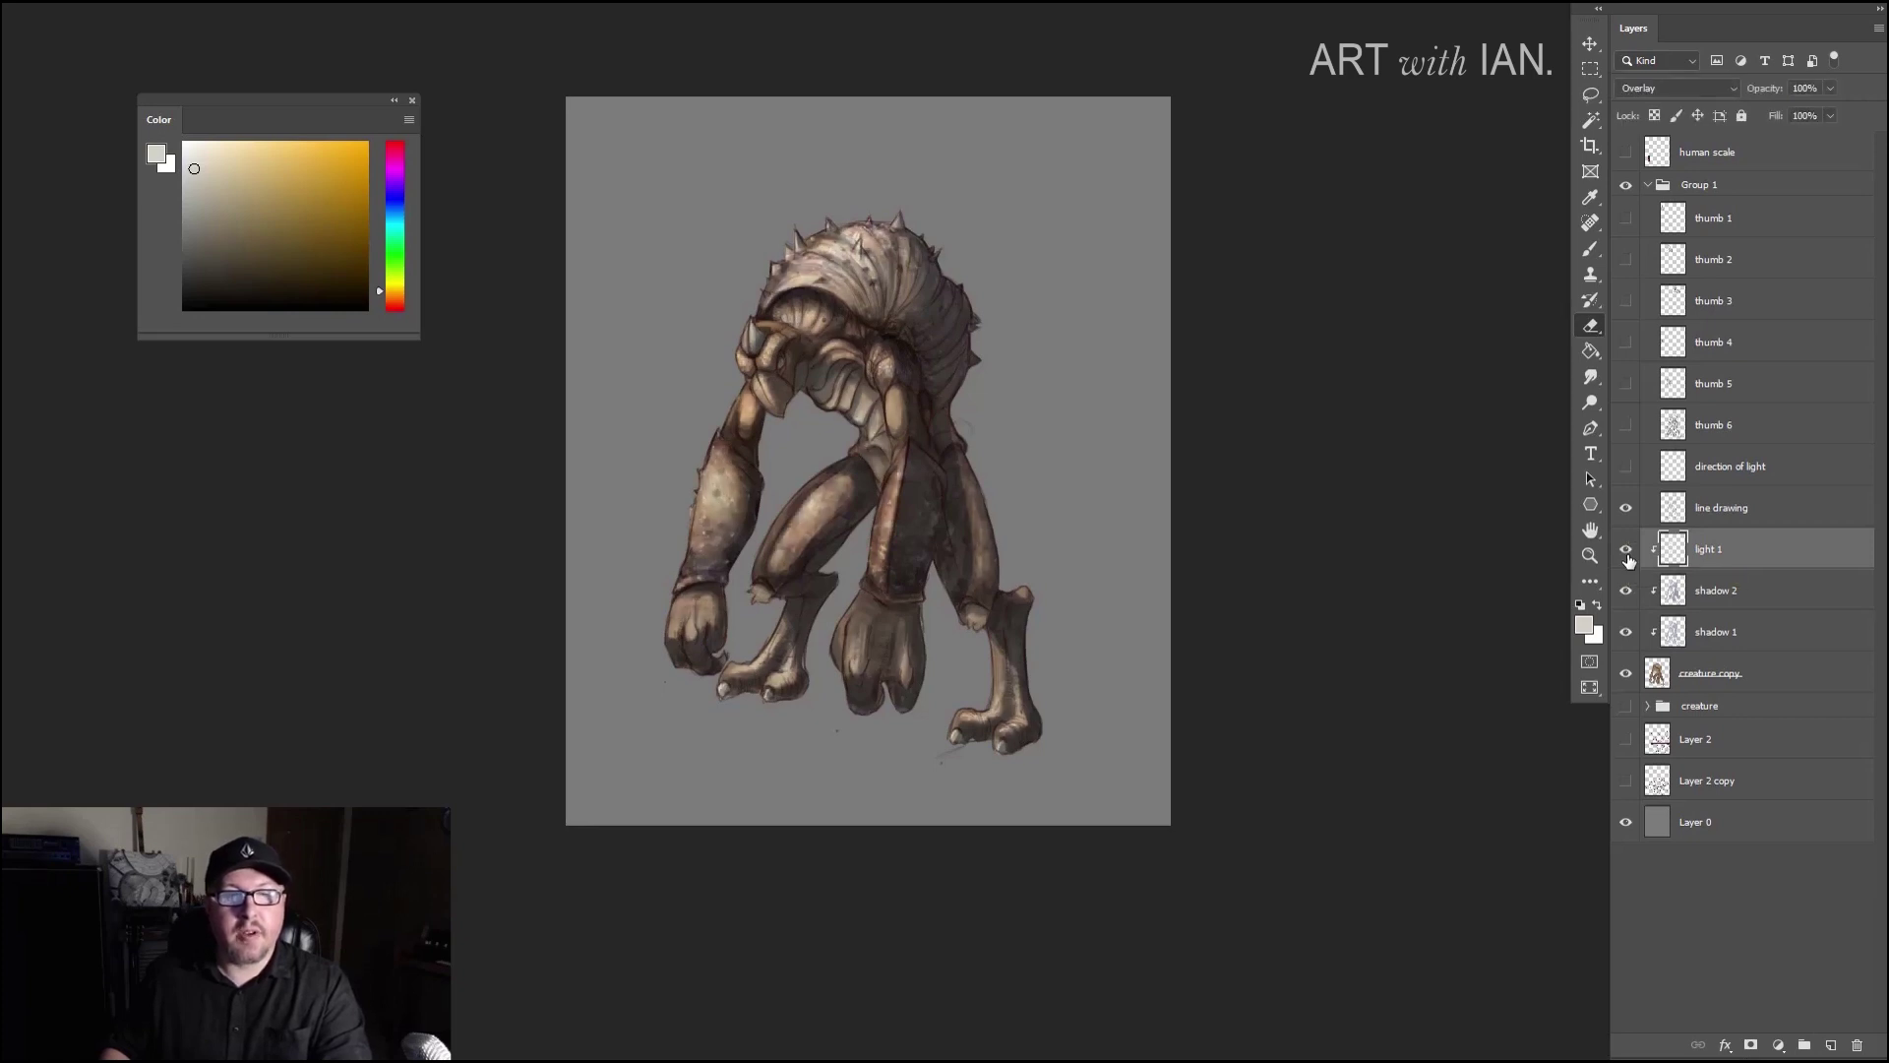
Step: Add a new Normal layer directly above the line drawing and choose a slightly lighter, warm off-white paint colour
left_click(1830, 1046)
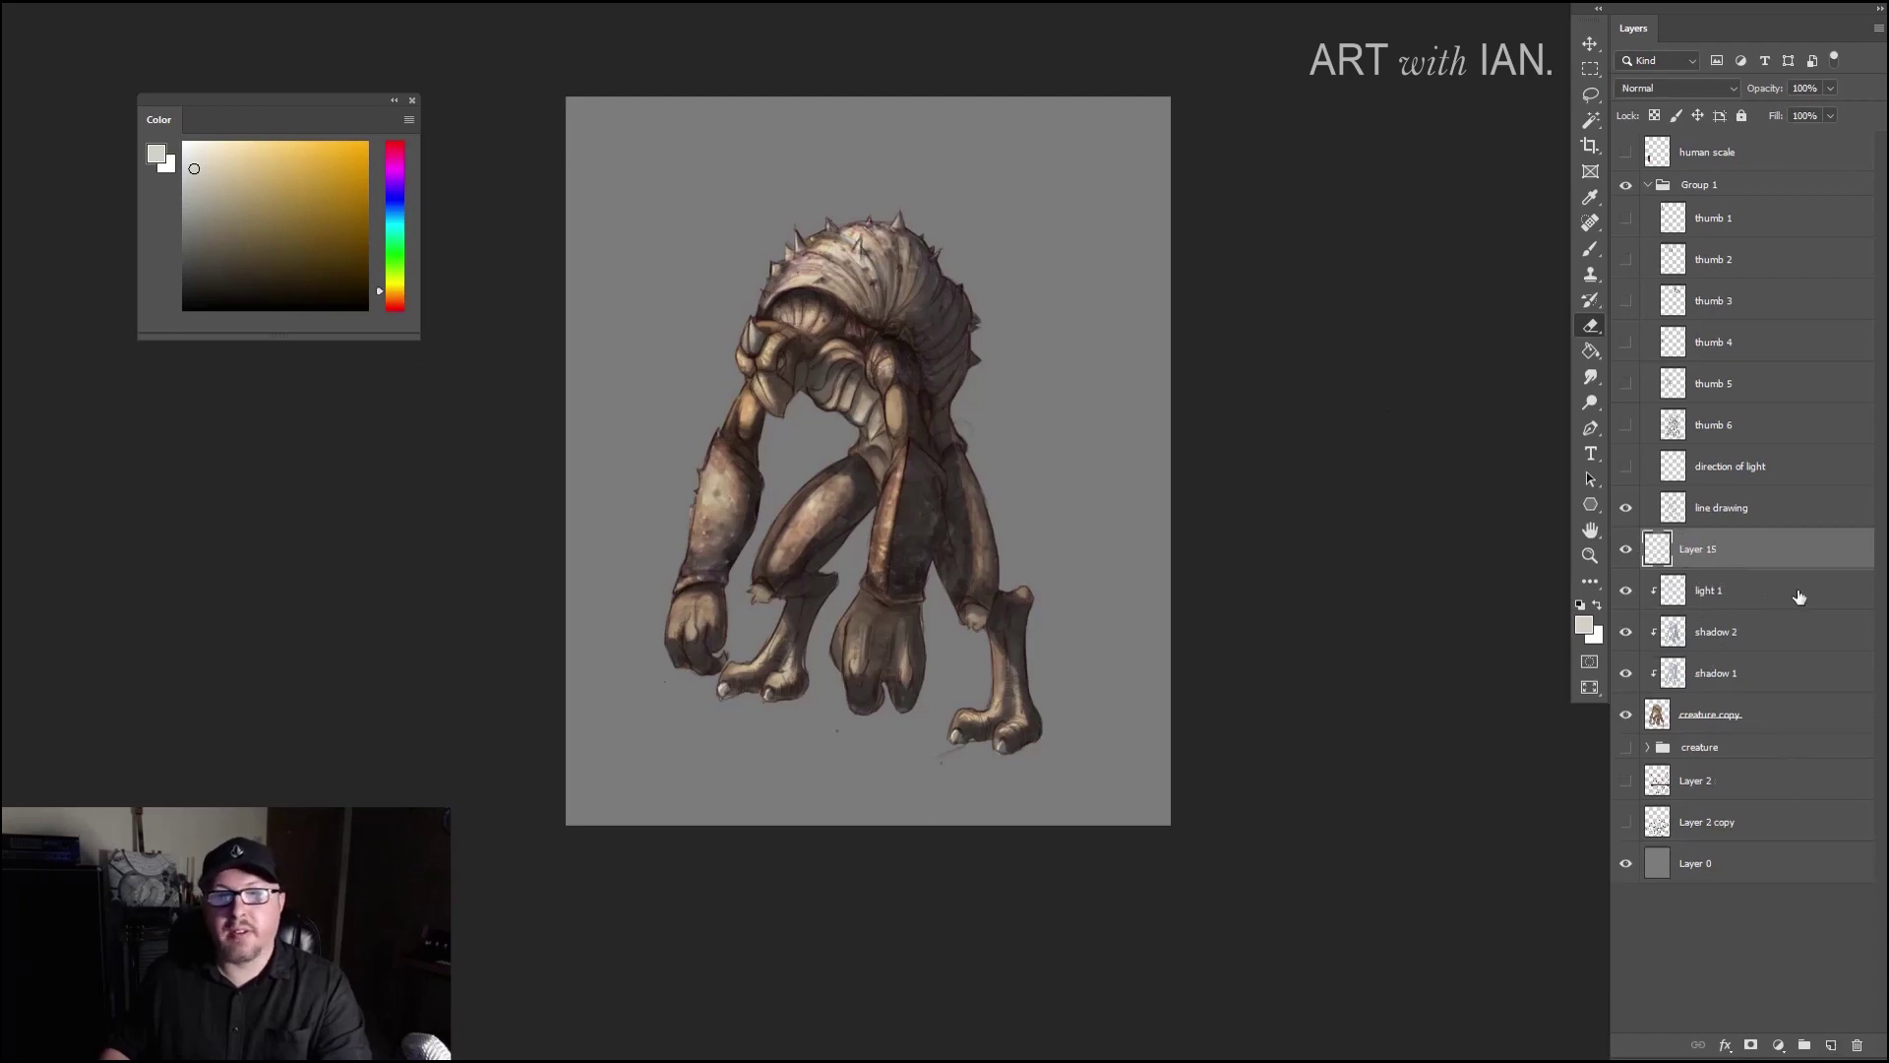
left_click_drag(1734, 554, 1737, 514)
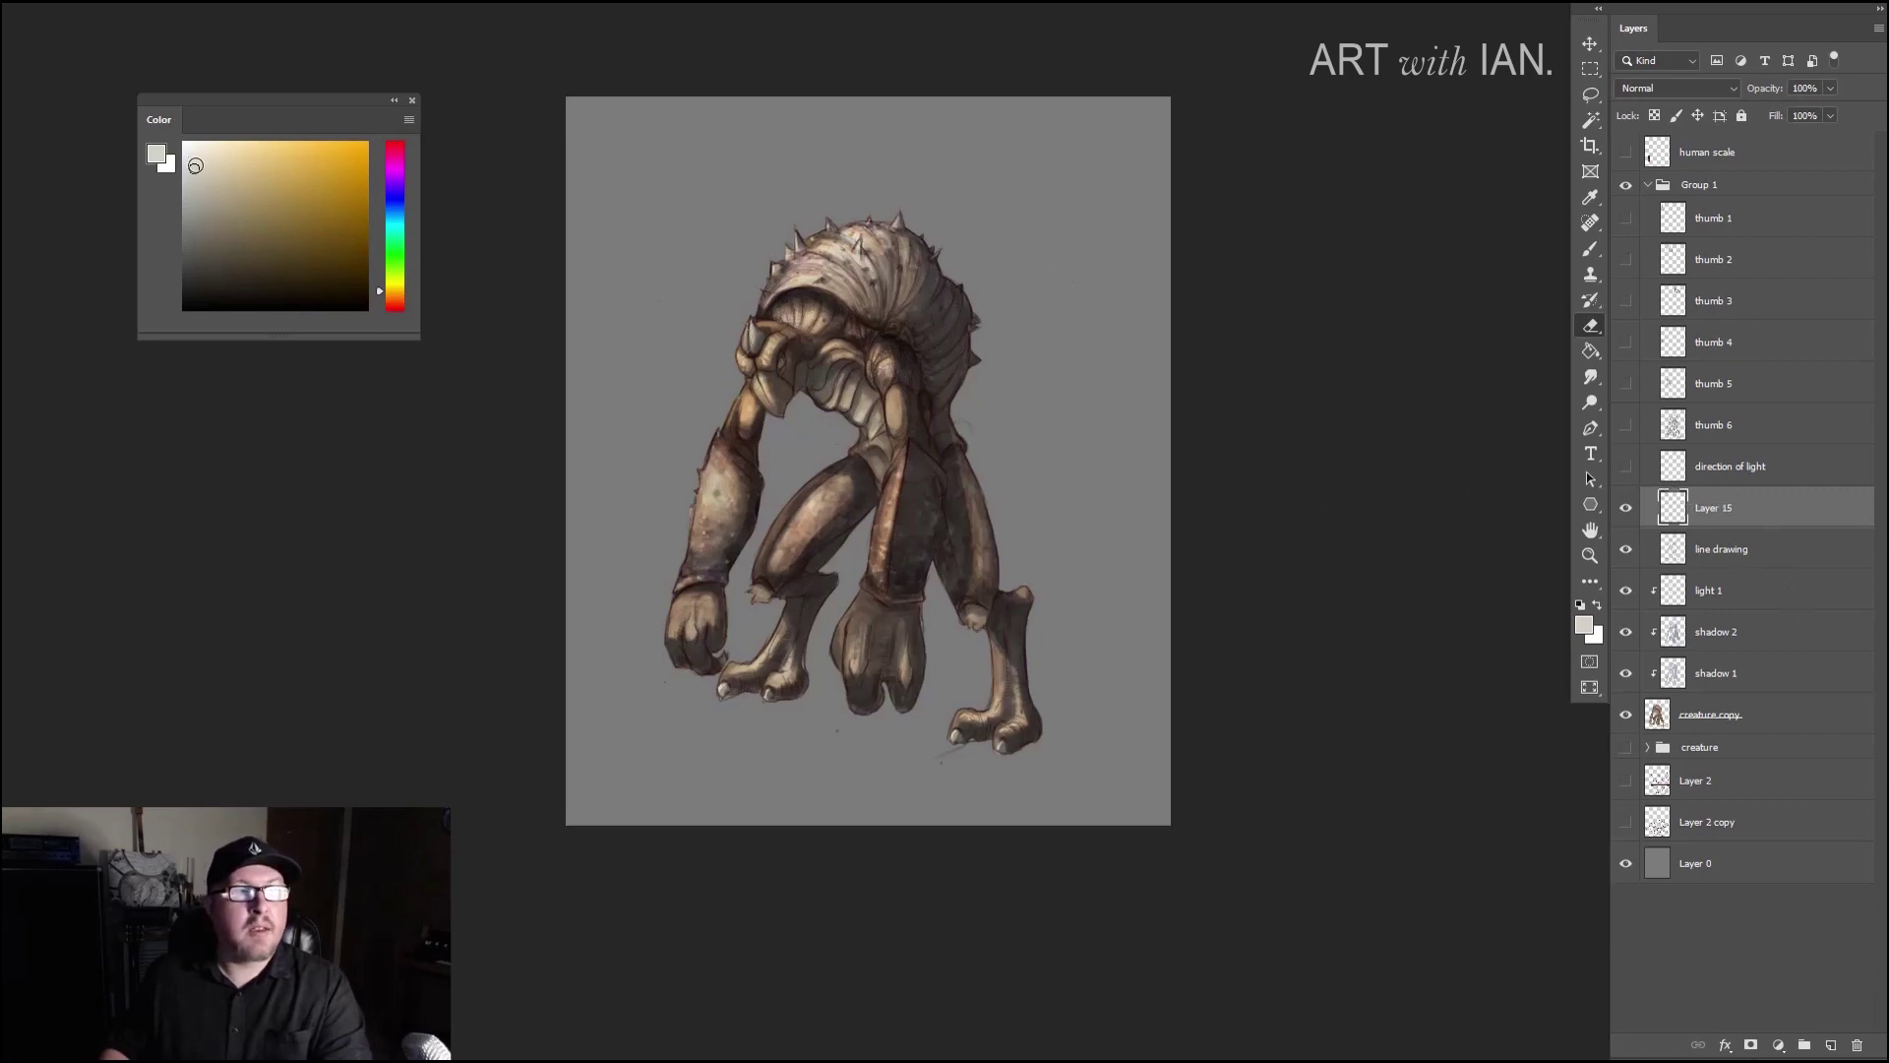
left_click(207, 162)
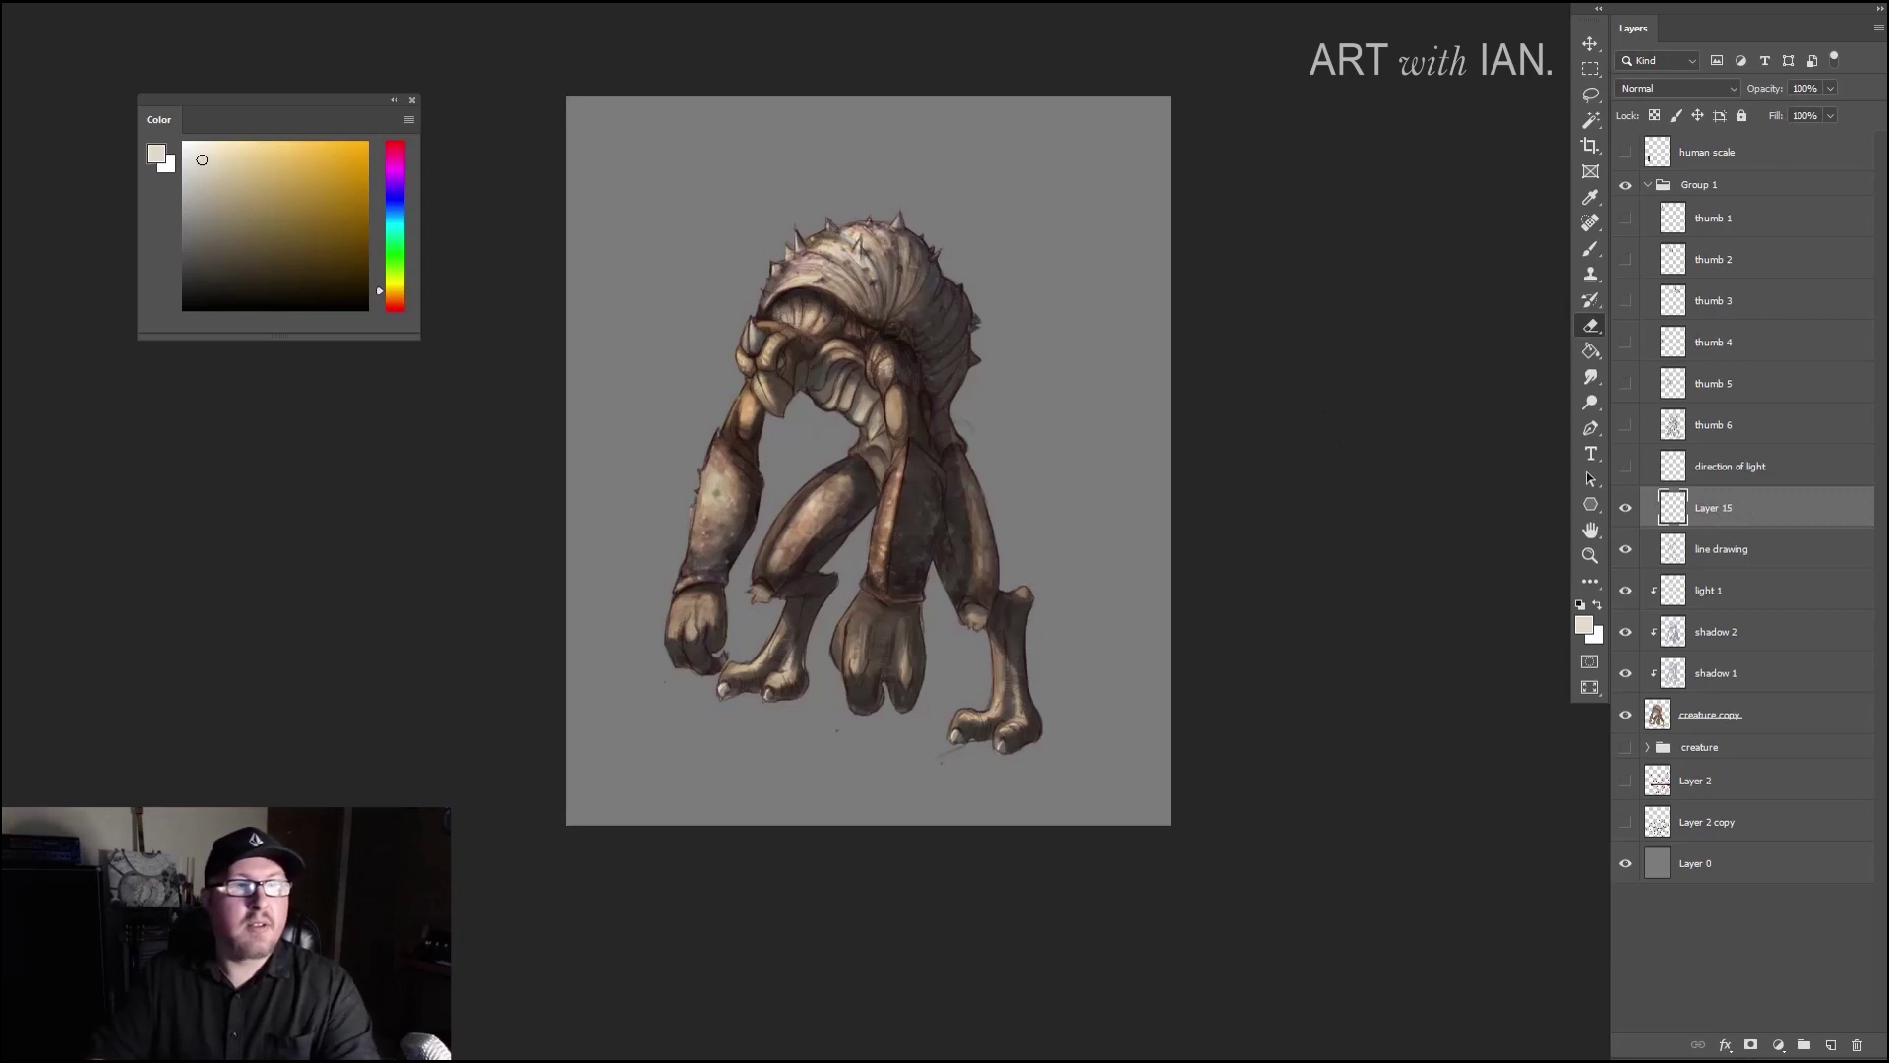
Step: Paint crisp off-white highlights with a small brush on the central spike and the front spikes of the creature's shell
scroll(945, 221, "up", 2)
scroll(865, 229, "up", 3)
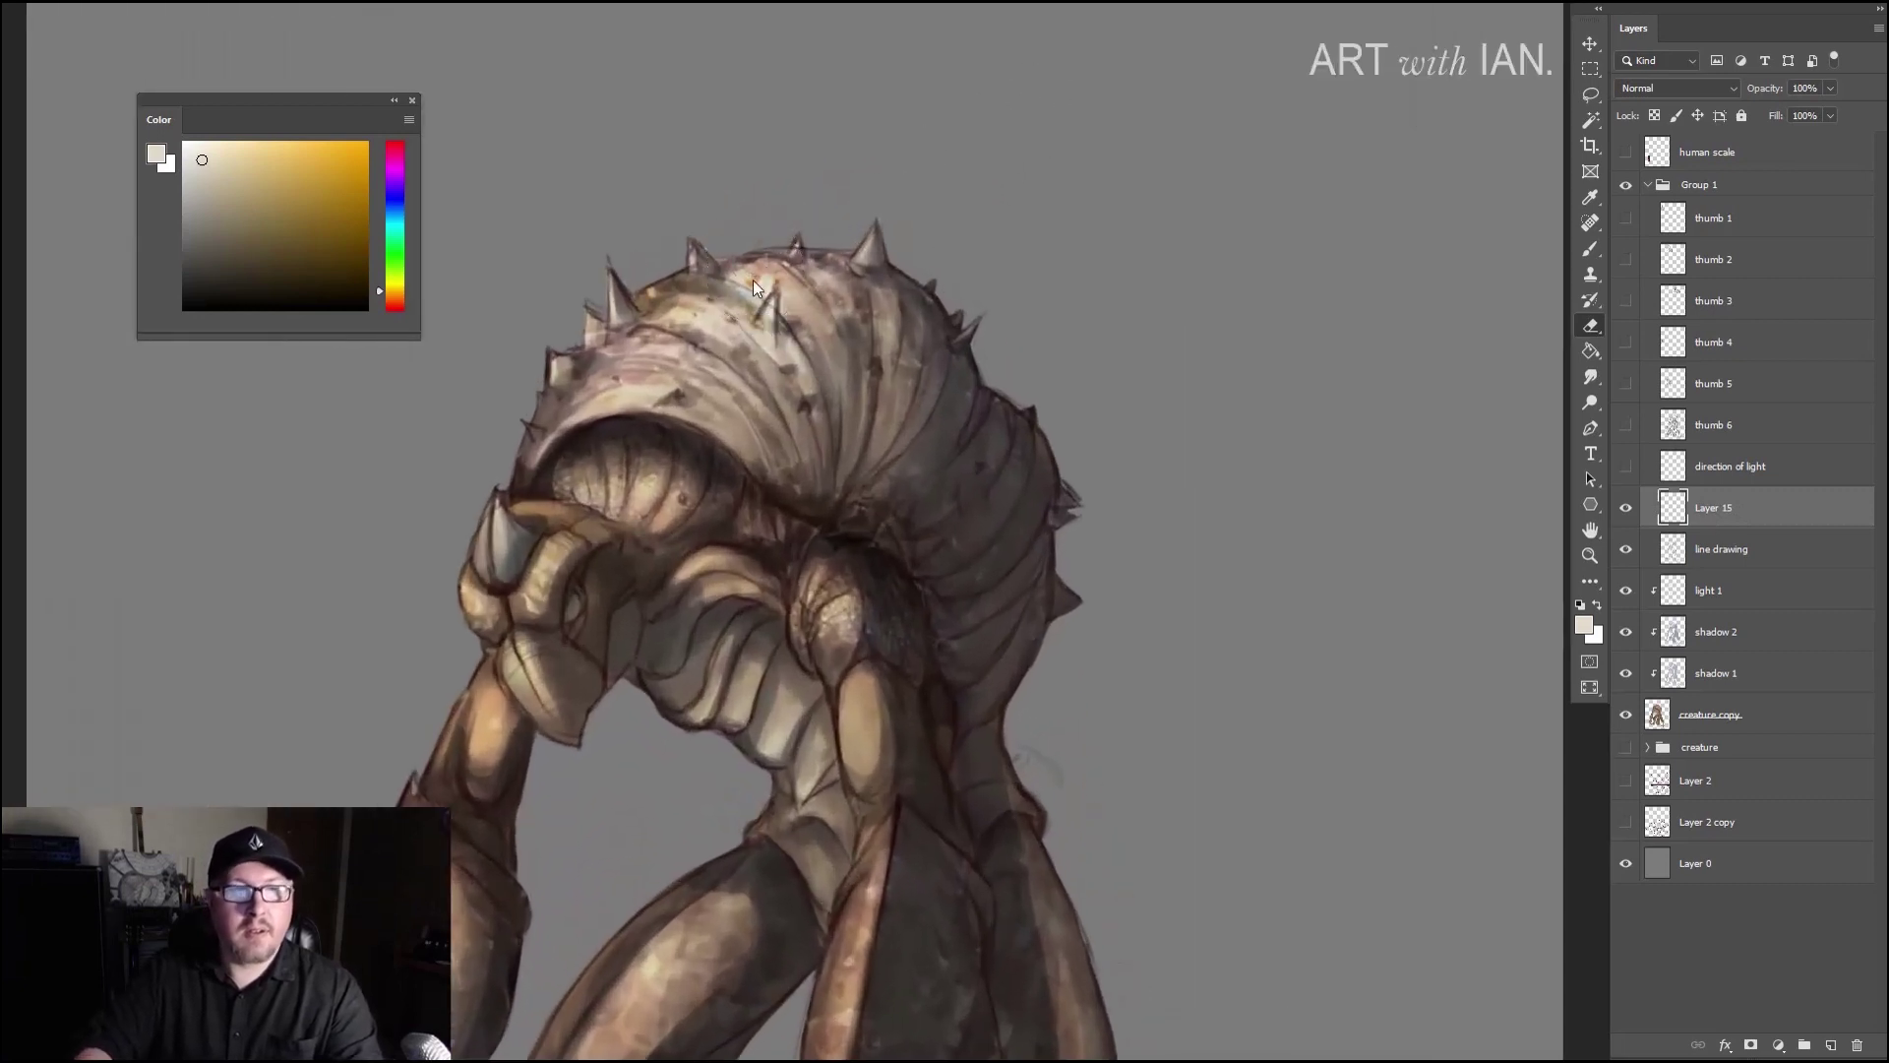
key("b")
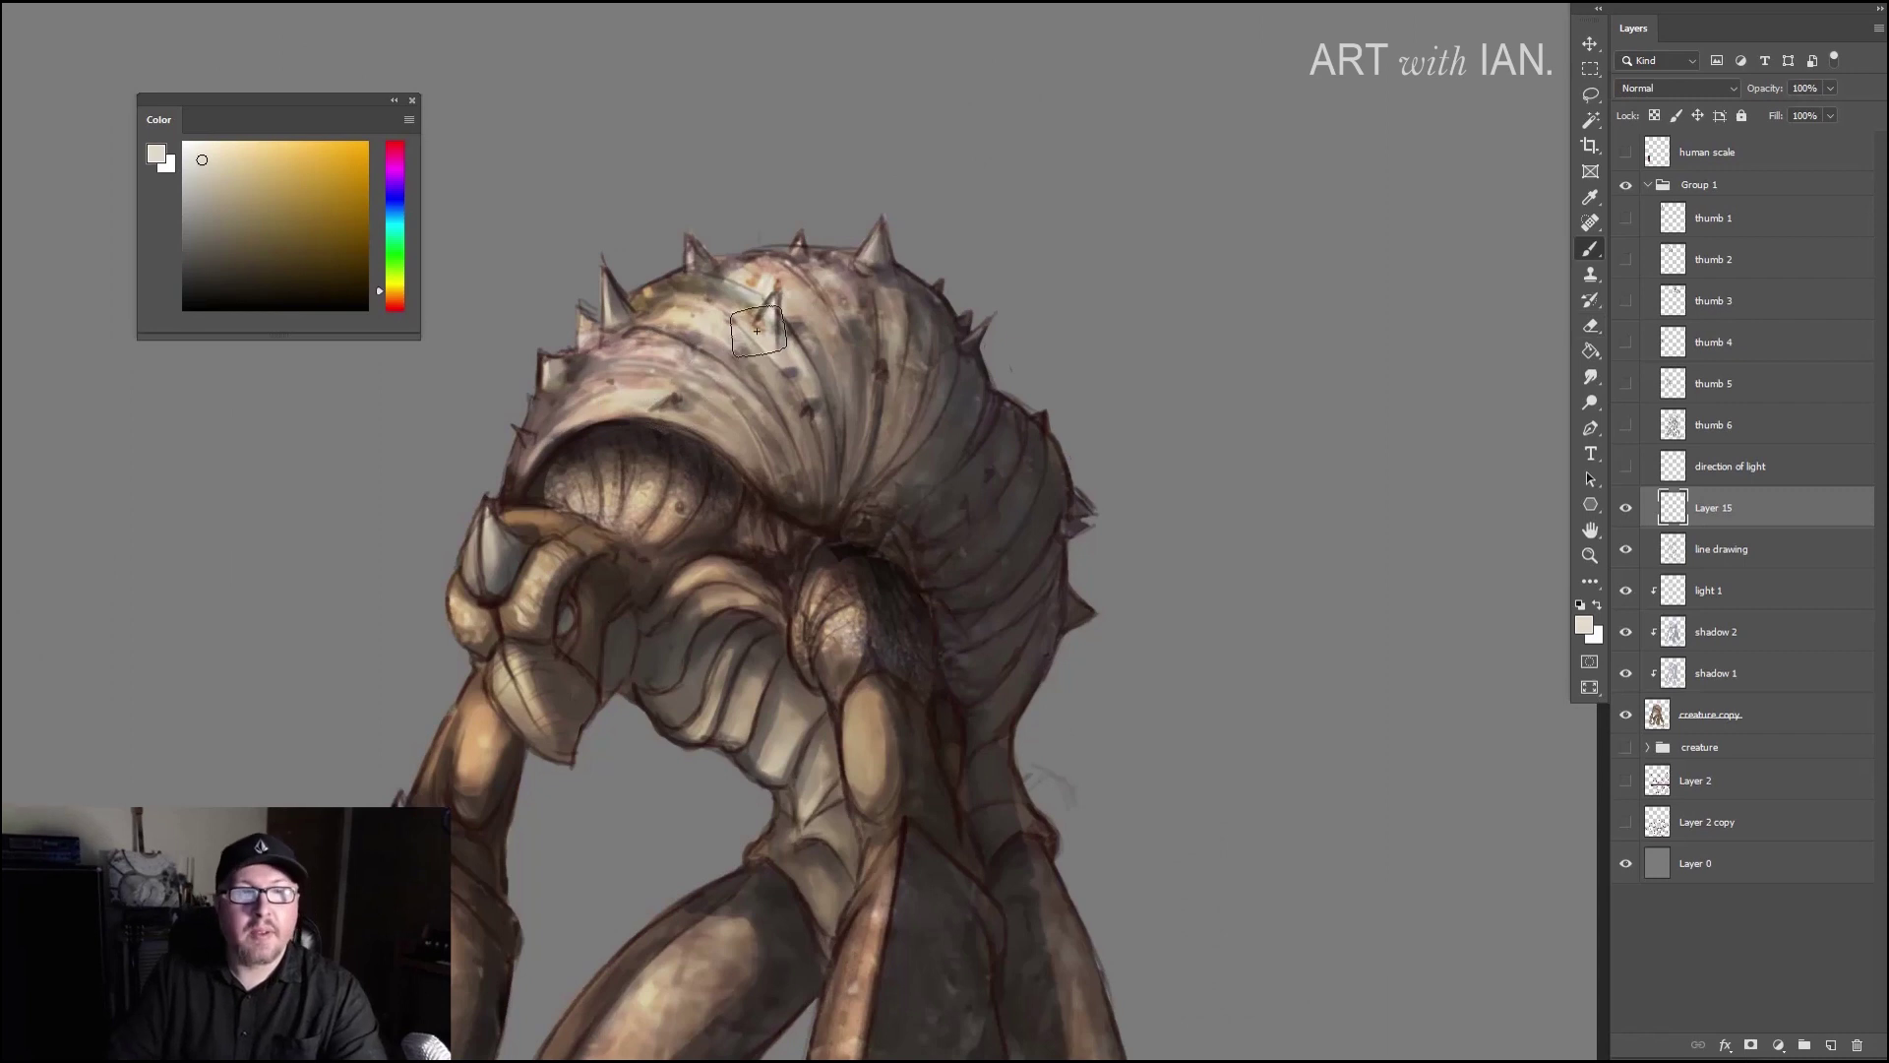
scroll(754, 349, "up", 2)
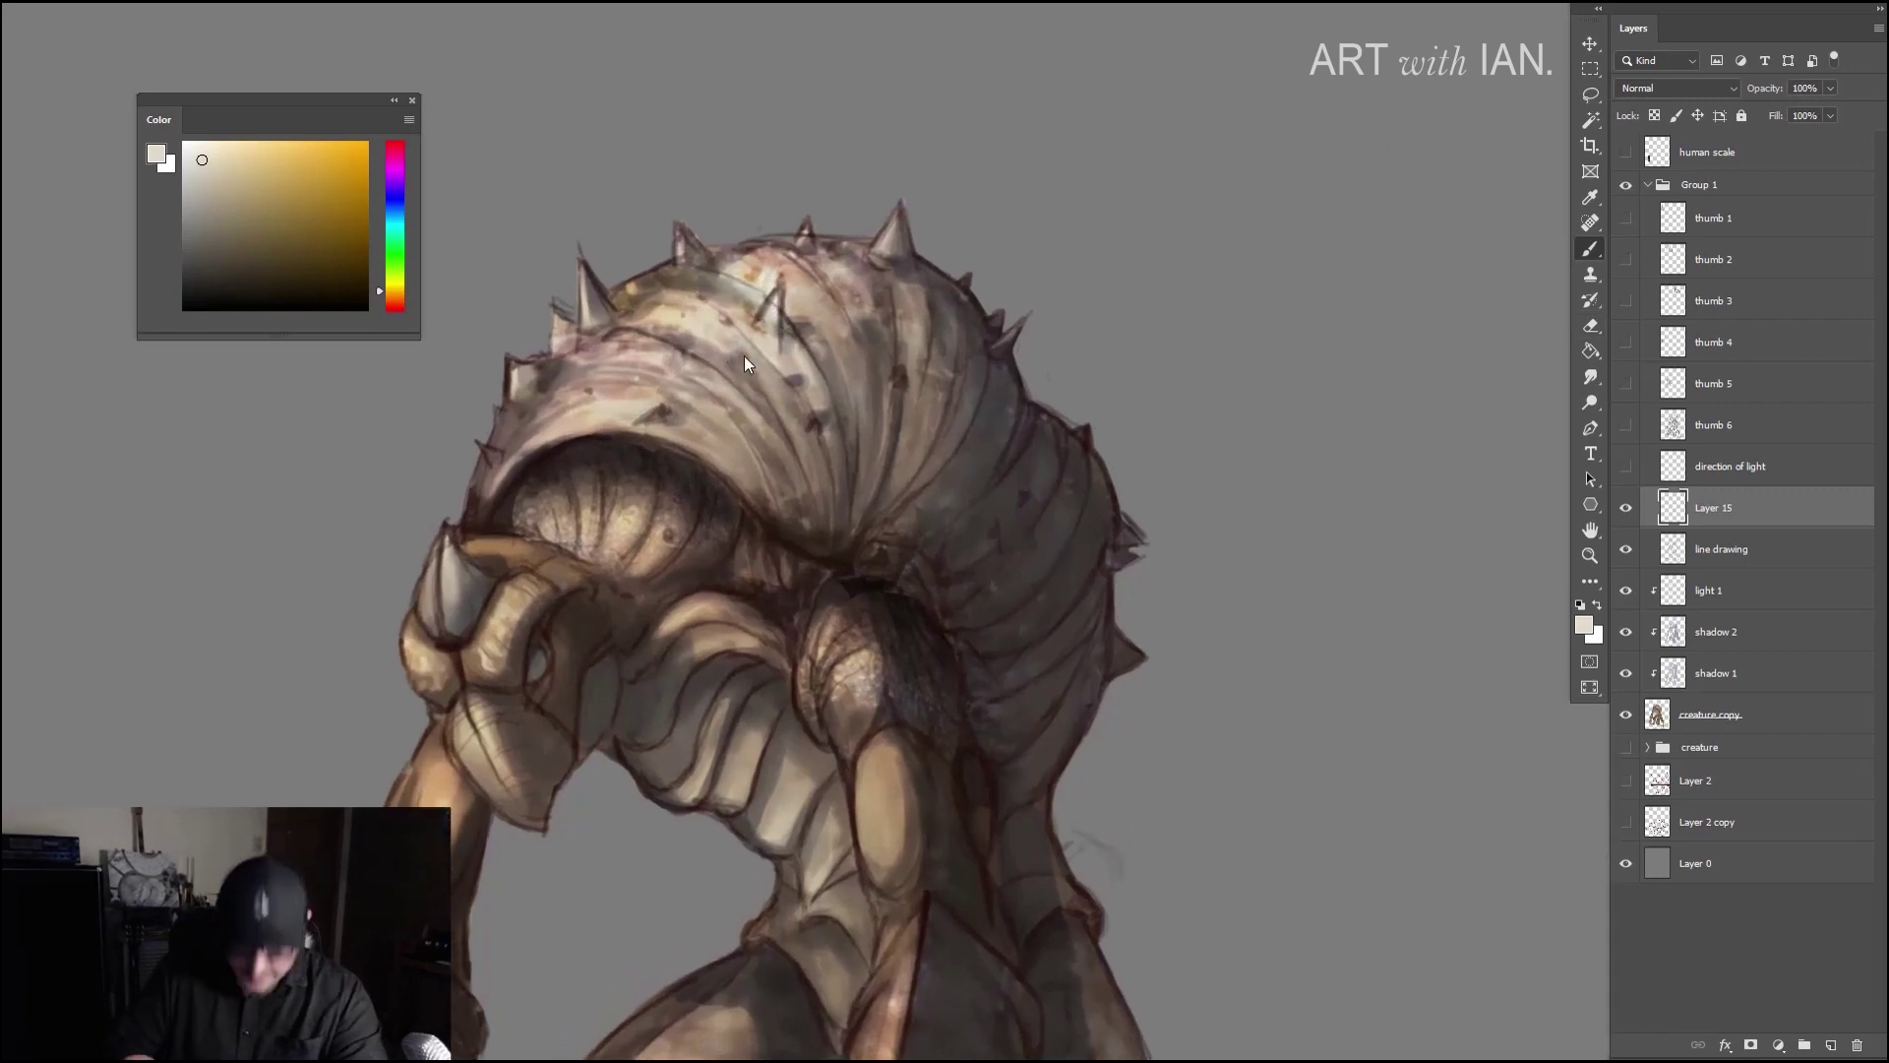
key("bracketleft")
key("bracketleft")
key("bracketleft")
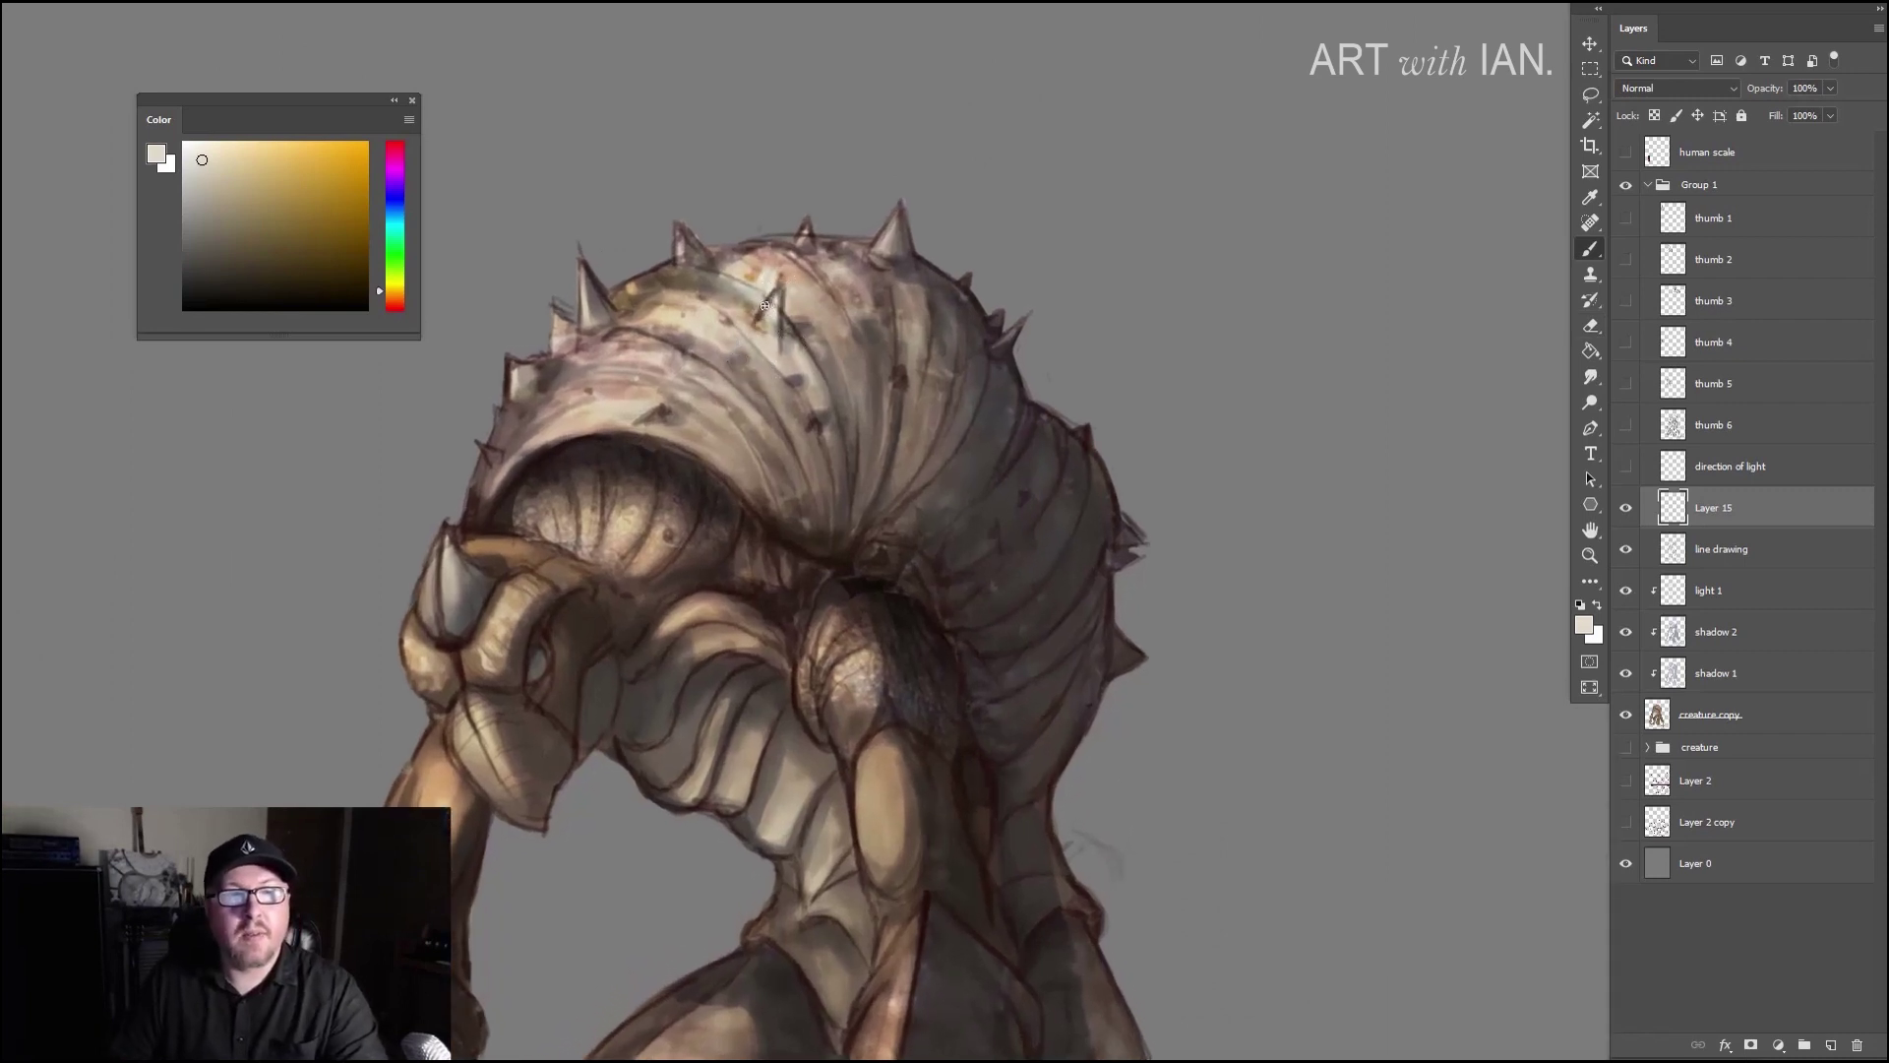
left_click_drag(775, 293, 752, 322)
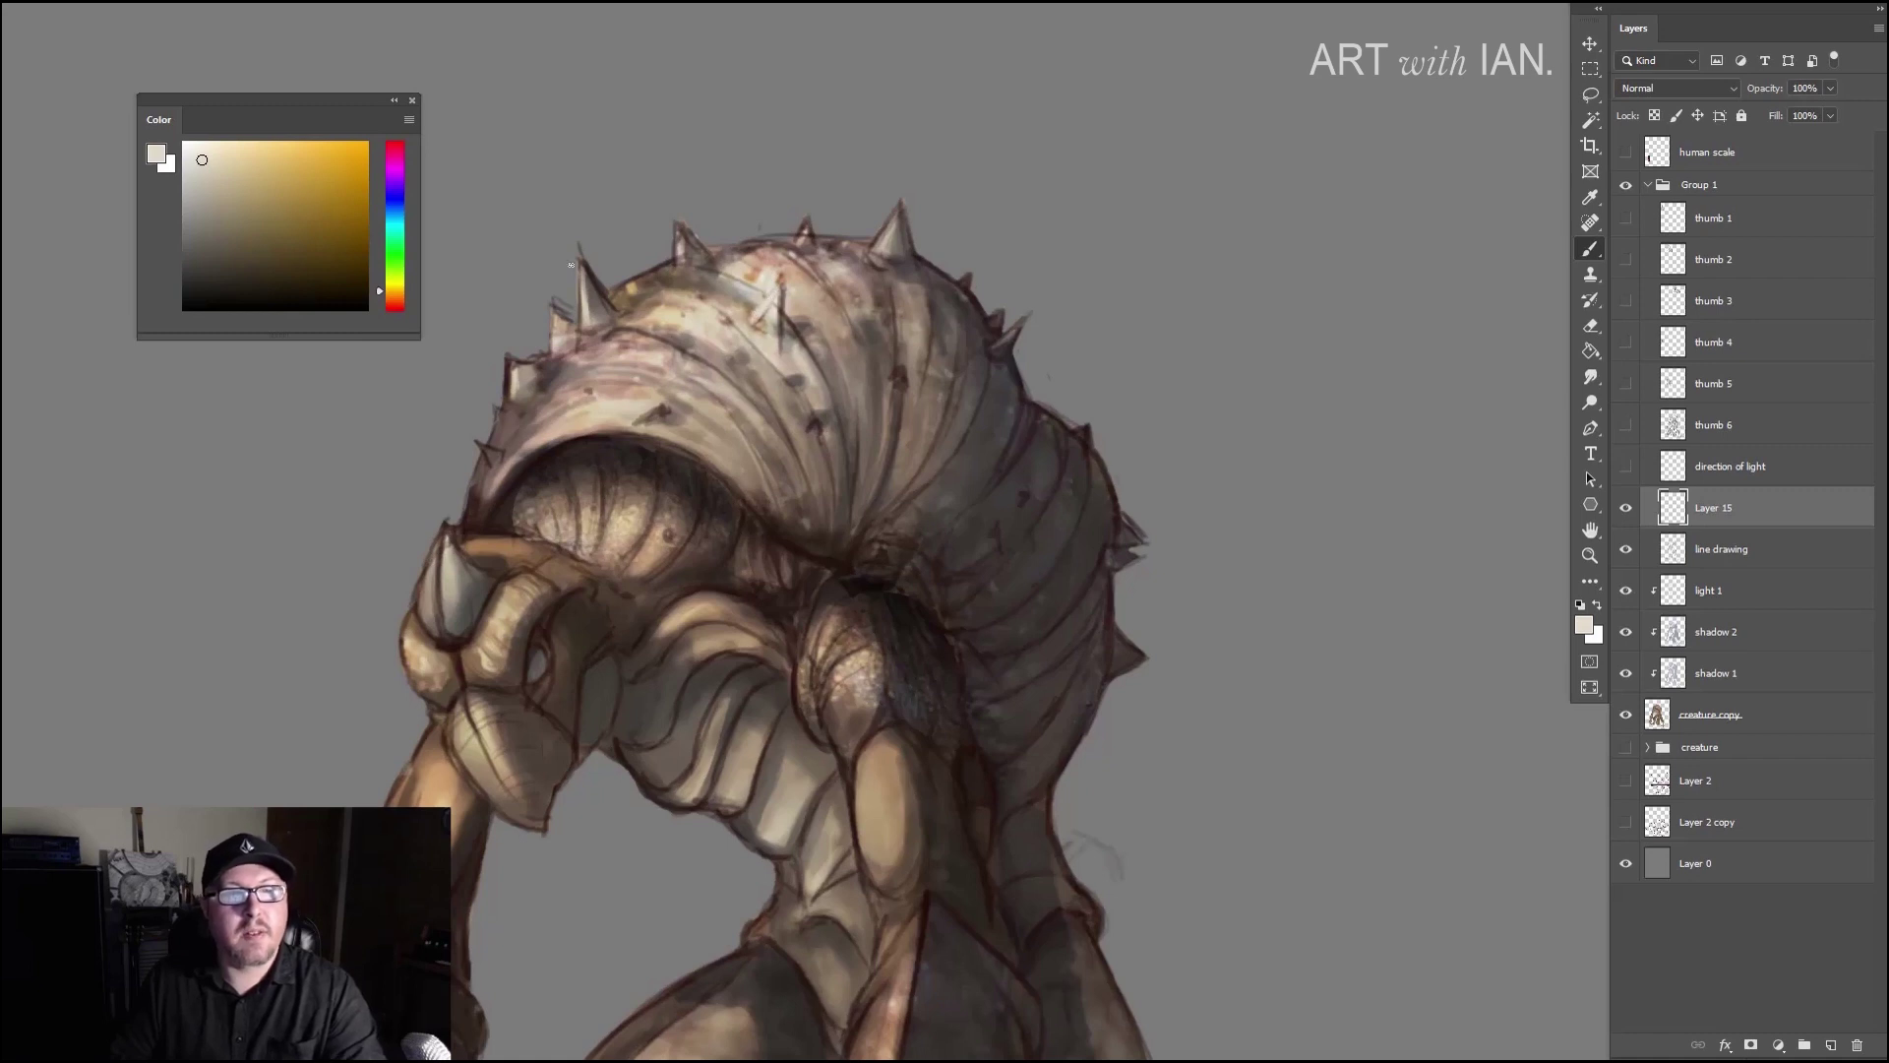
mouse_move(581, 258)
left_mouse_down()
mouse_move(576, 328)
mouse_move(581, 260)
left_mouse_up()
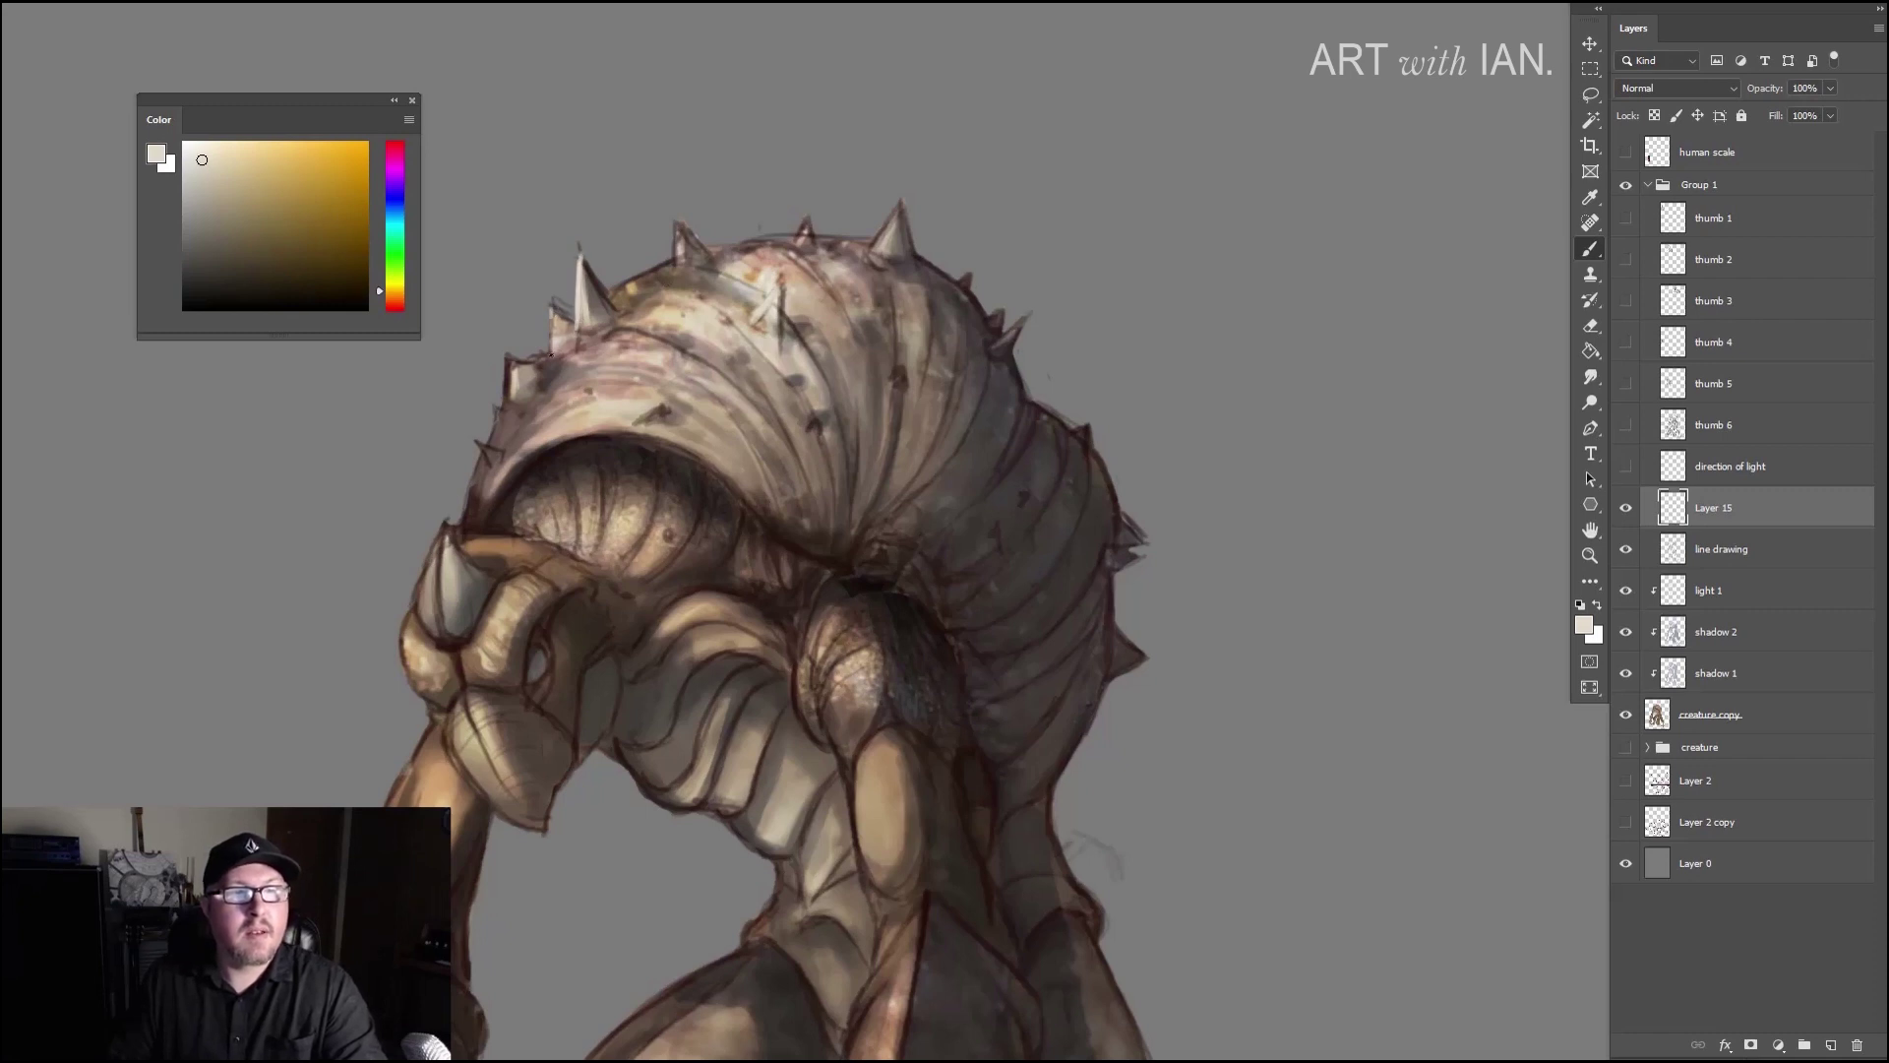
left_click_drag(551, 352, 510, 363)
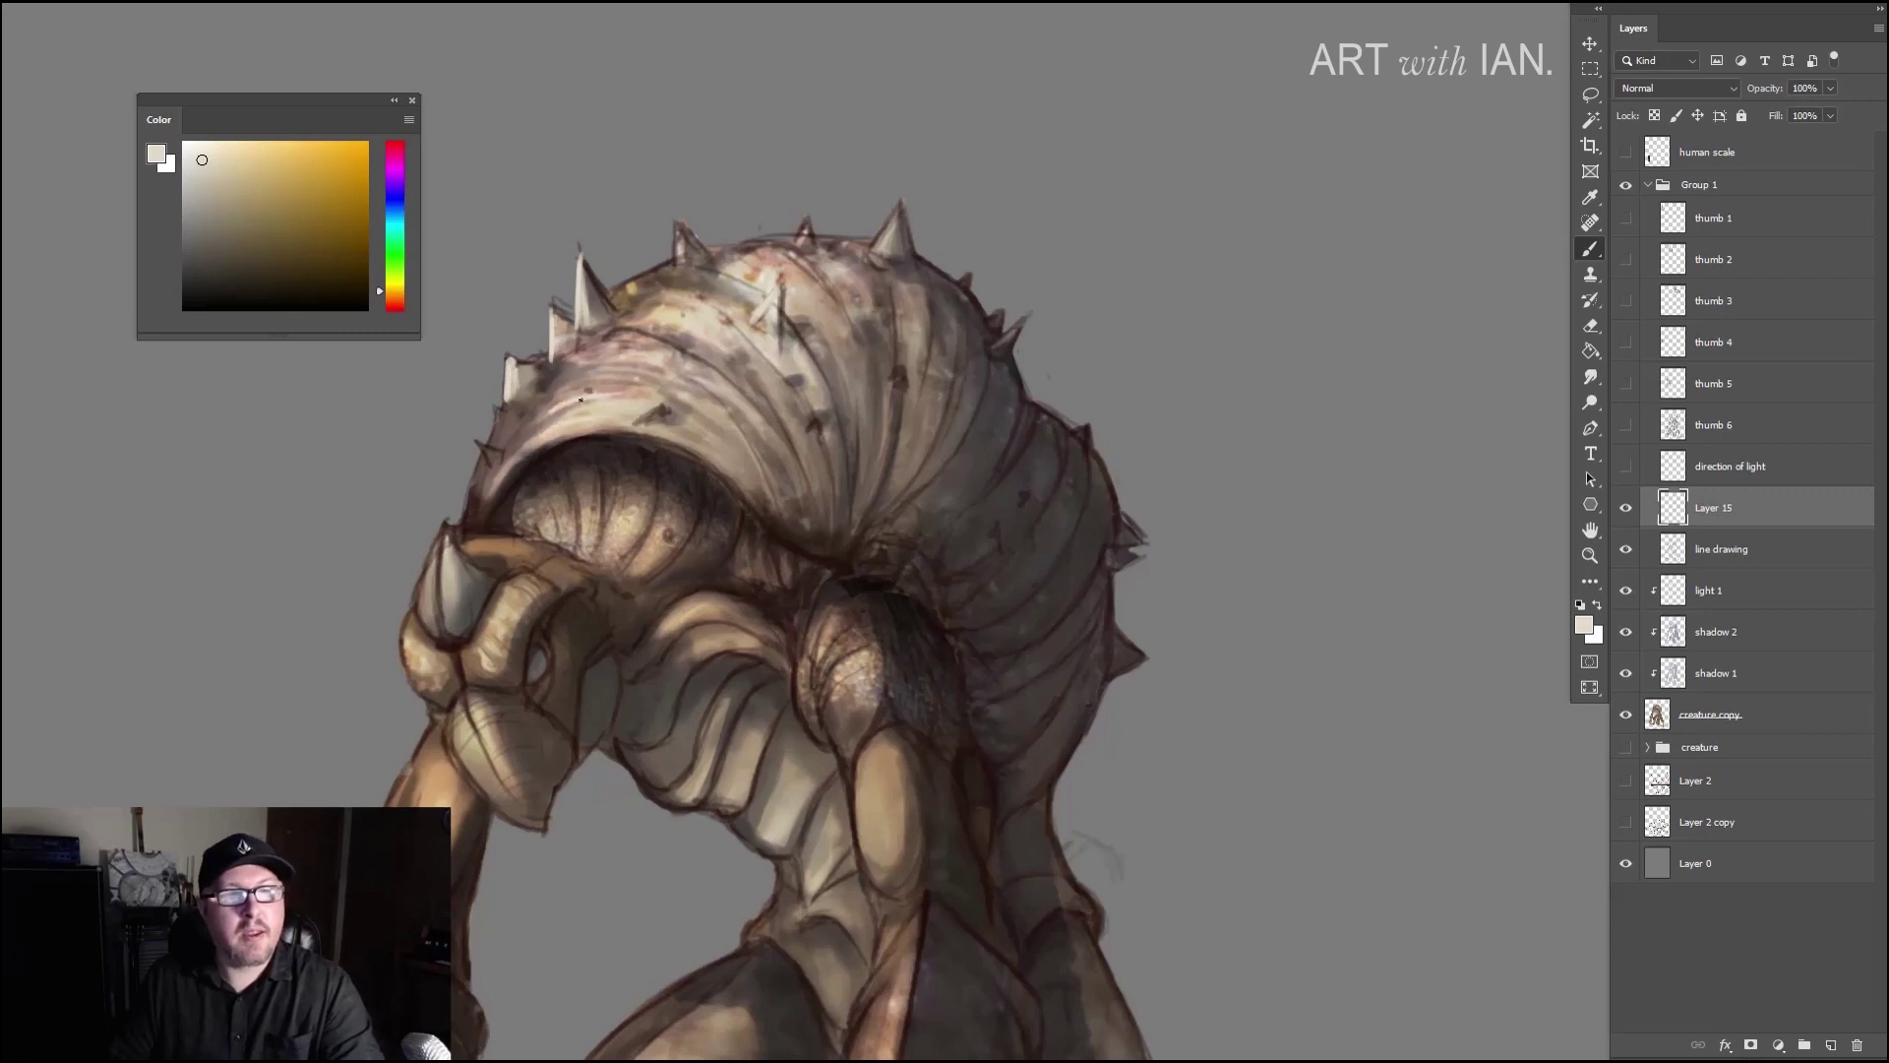
Step: Add light strokes to the shell's front ridges and highlight the upper spikes and the small bumps across the shell
mouse_move(587, 384)
left_mouse_down()
mouse_move(549, 408)
mouse_move(600, 399)
mouse_move(553, 415)
mouse_move(591, 396)
left_mouse_up()
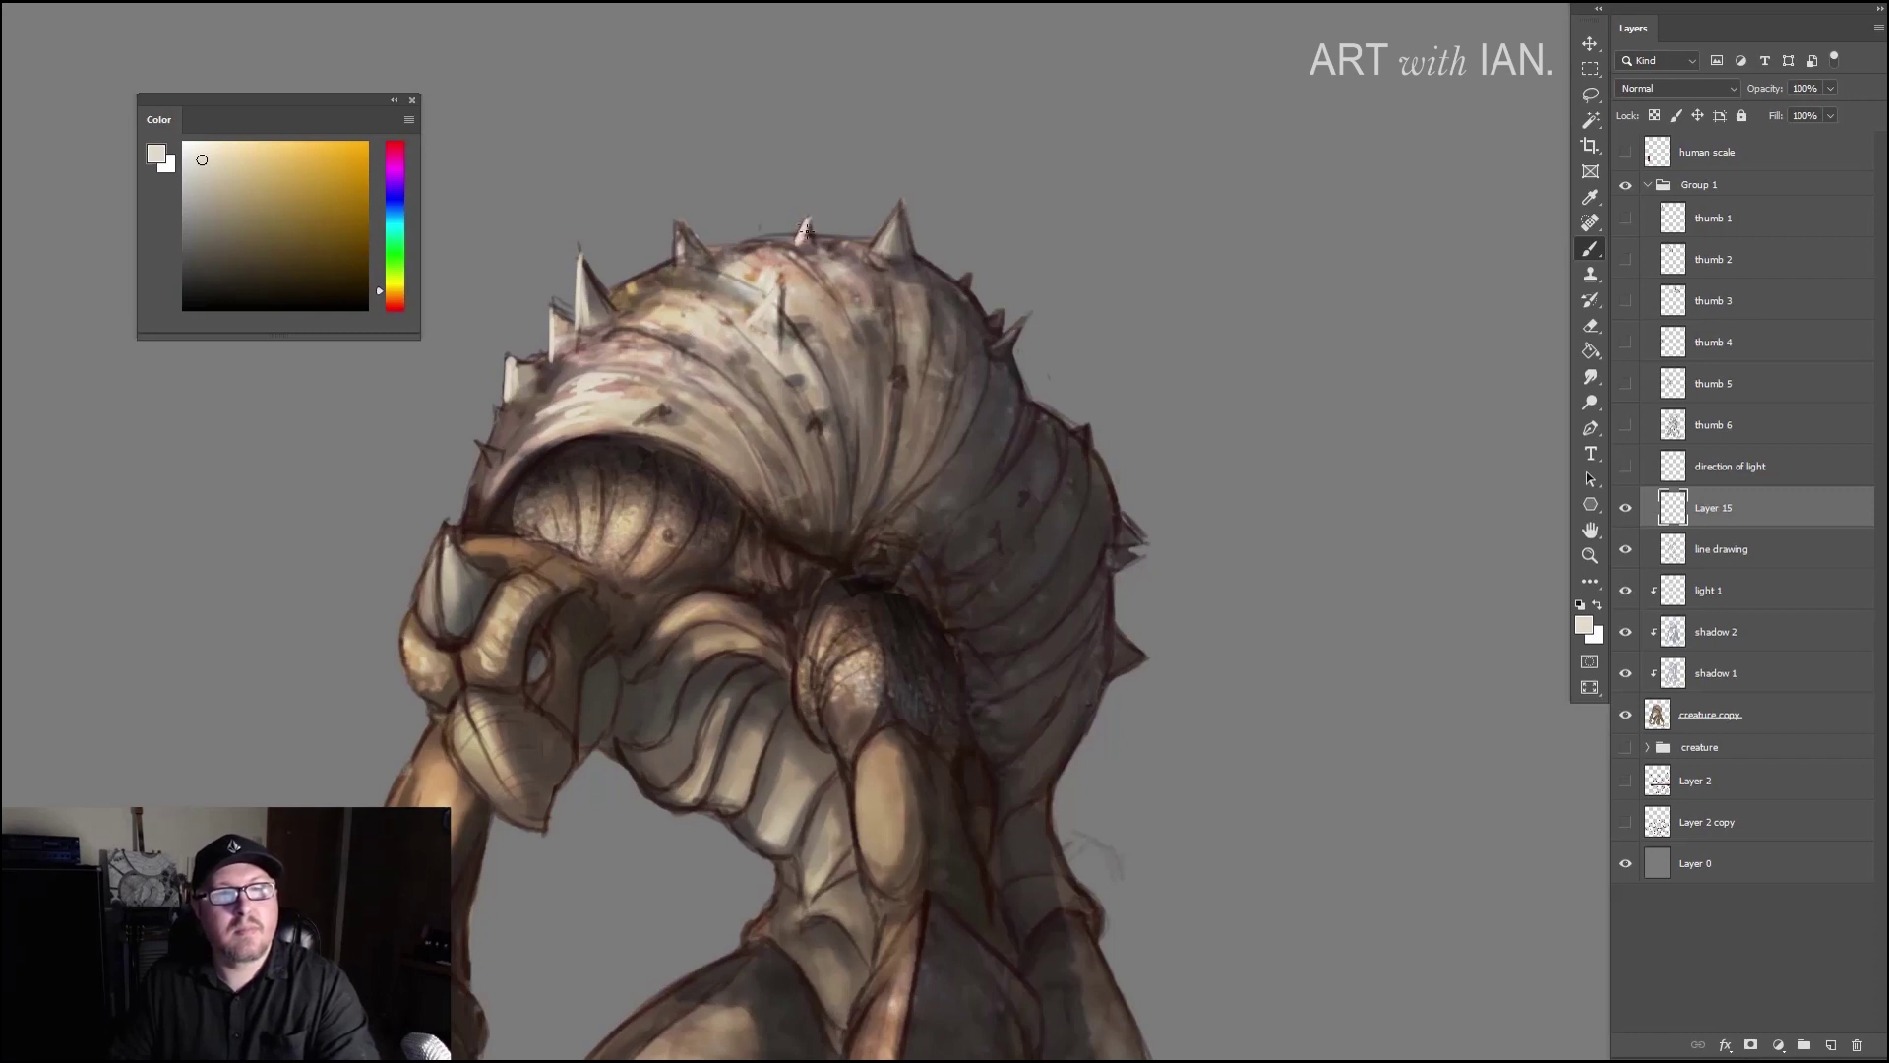
left_click_drag(805, 232, 810, 232)
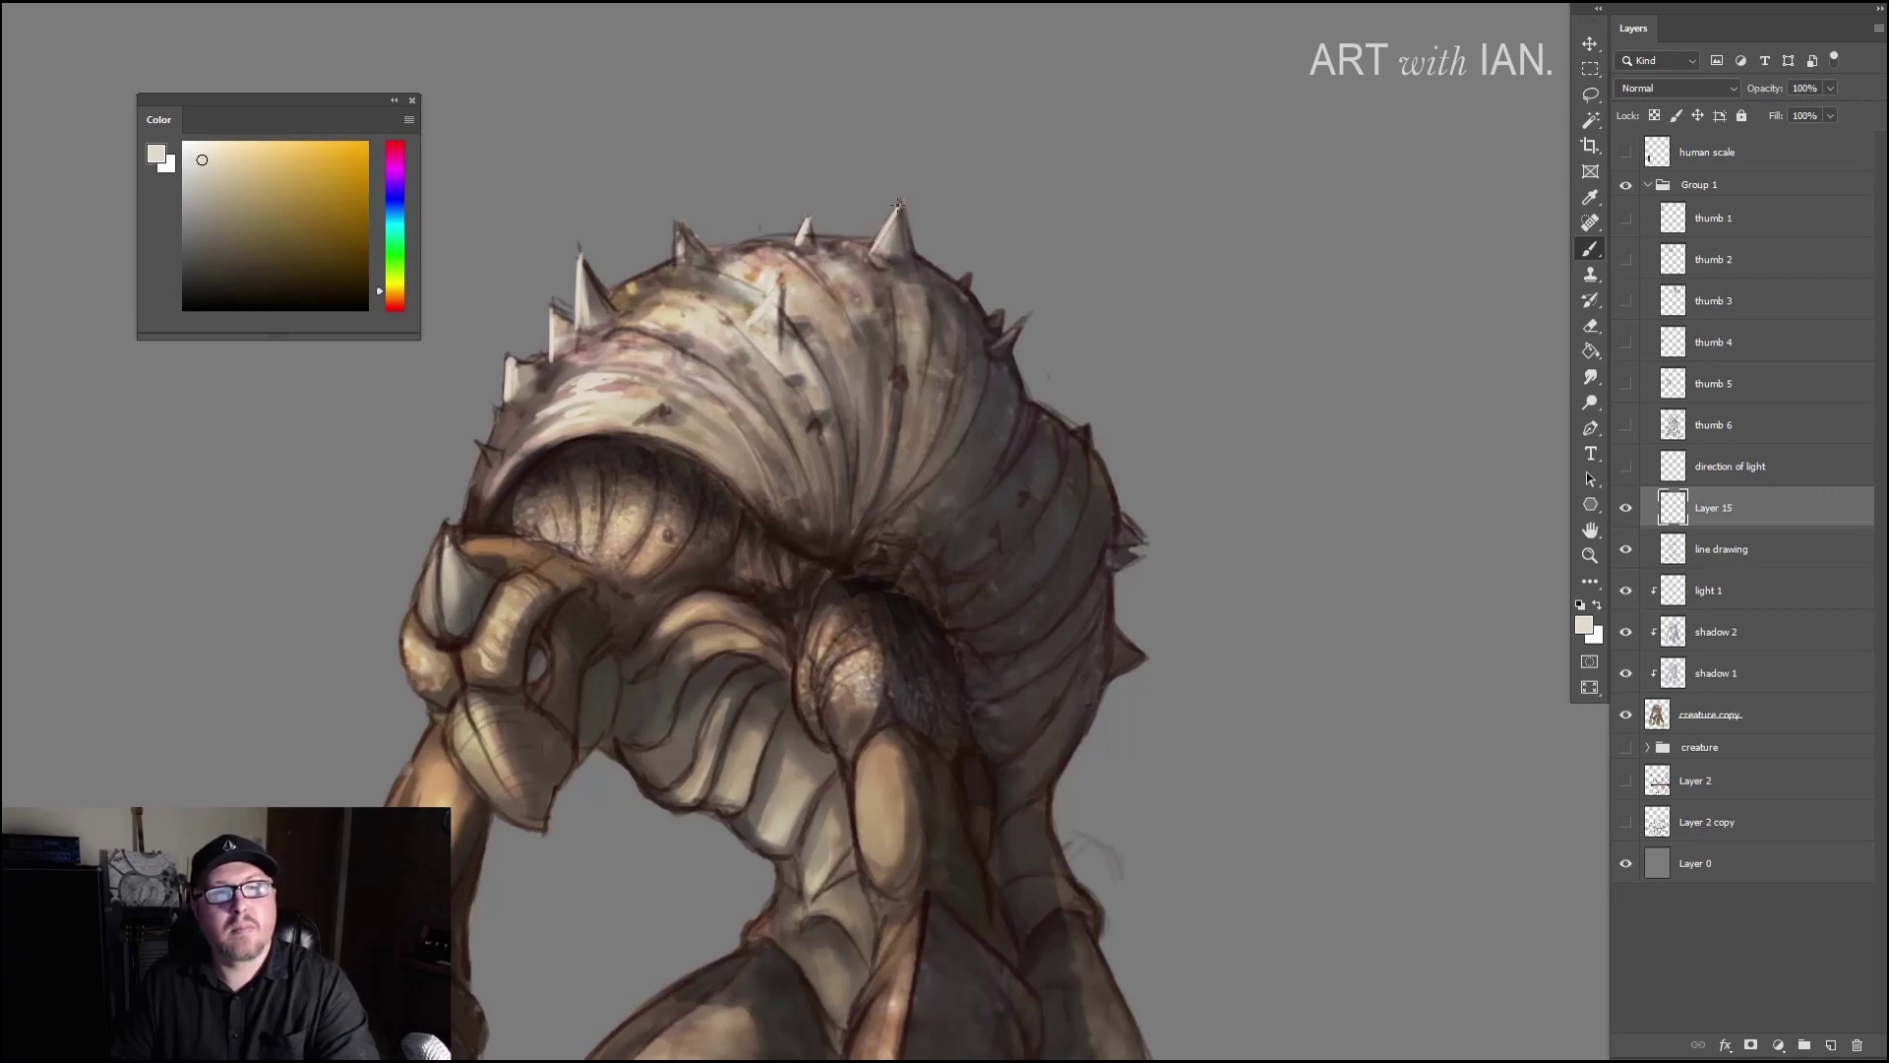
left_click_drag(889, 223, 875, 253)
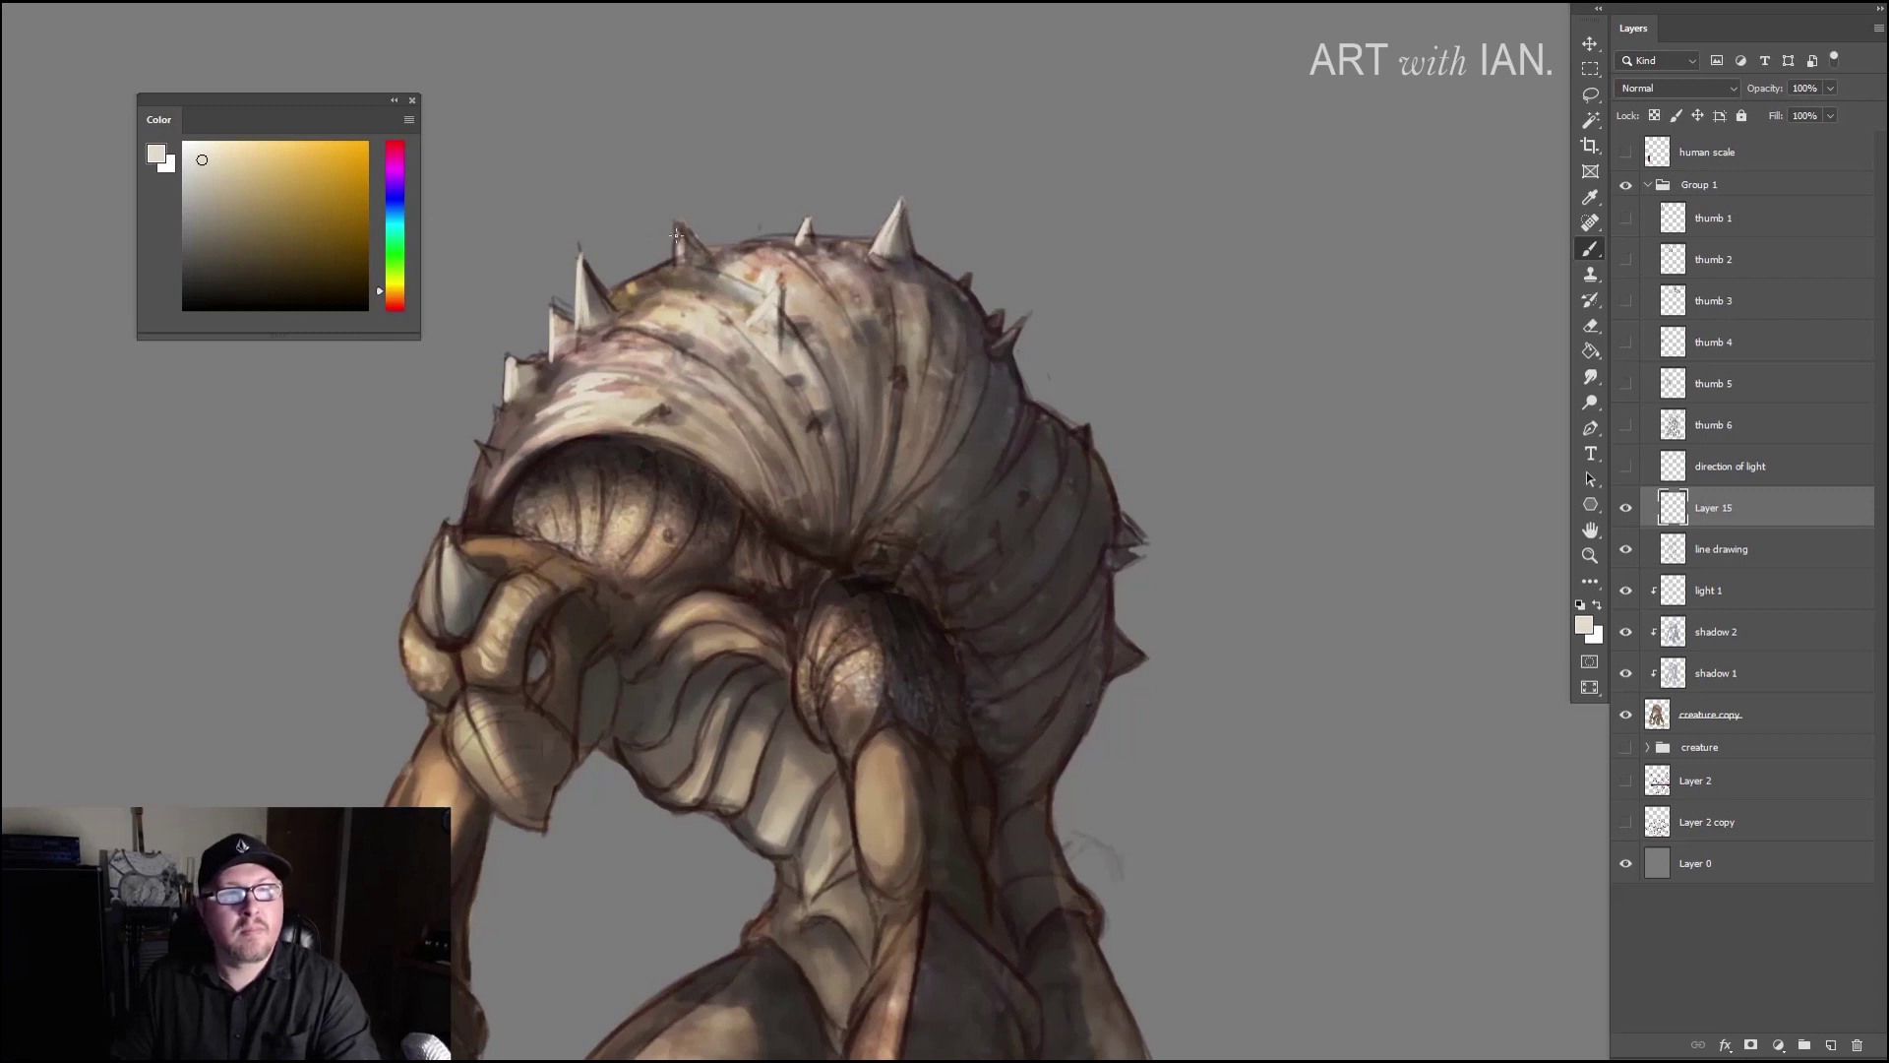
mouse_move(681, 256)
left_mouse_down()
mouse_move(677, 229)
mouse_move(675, 254)
left_mouse_up()
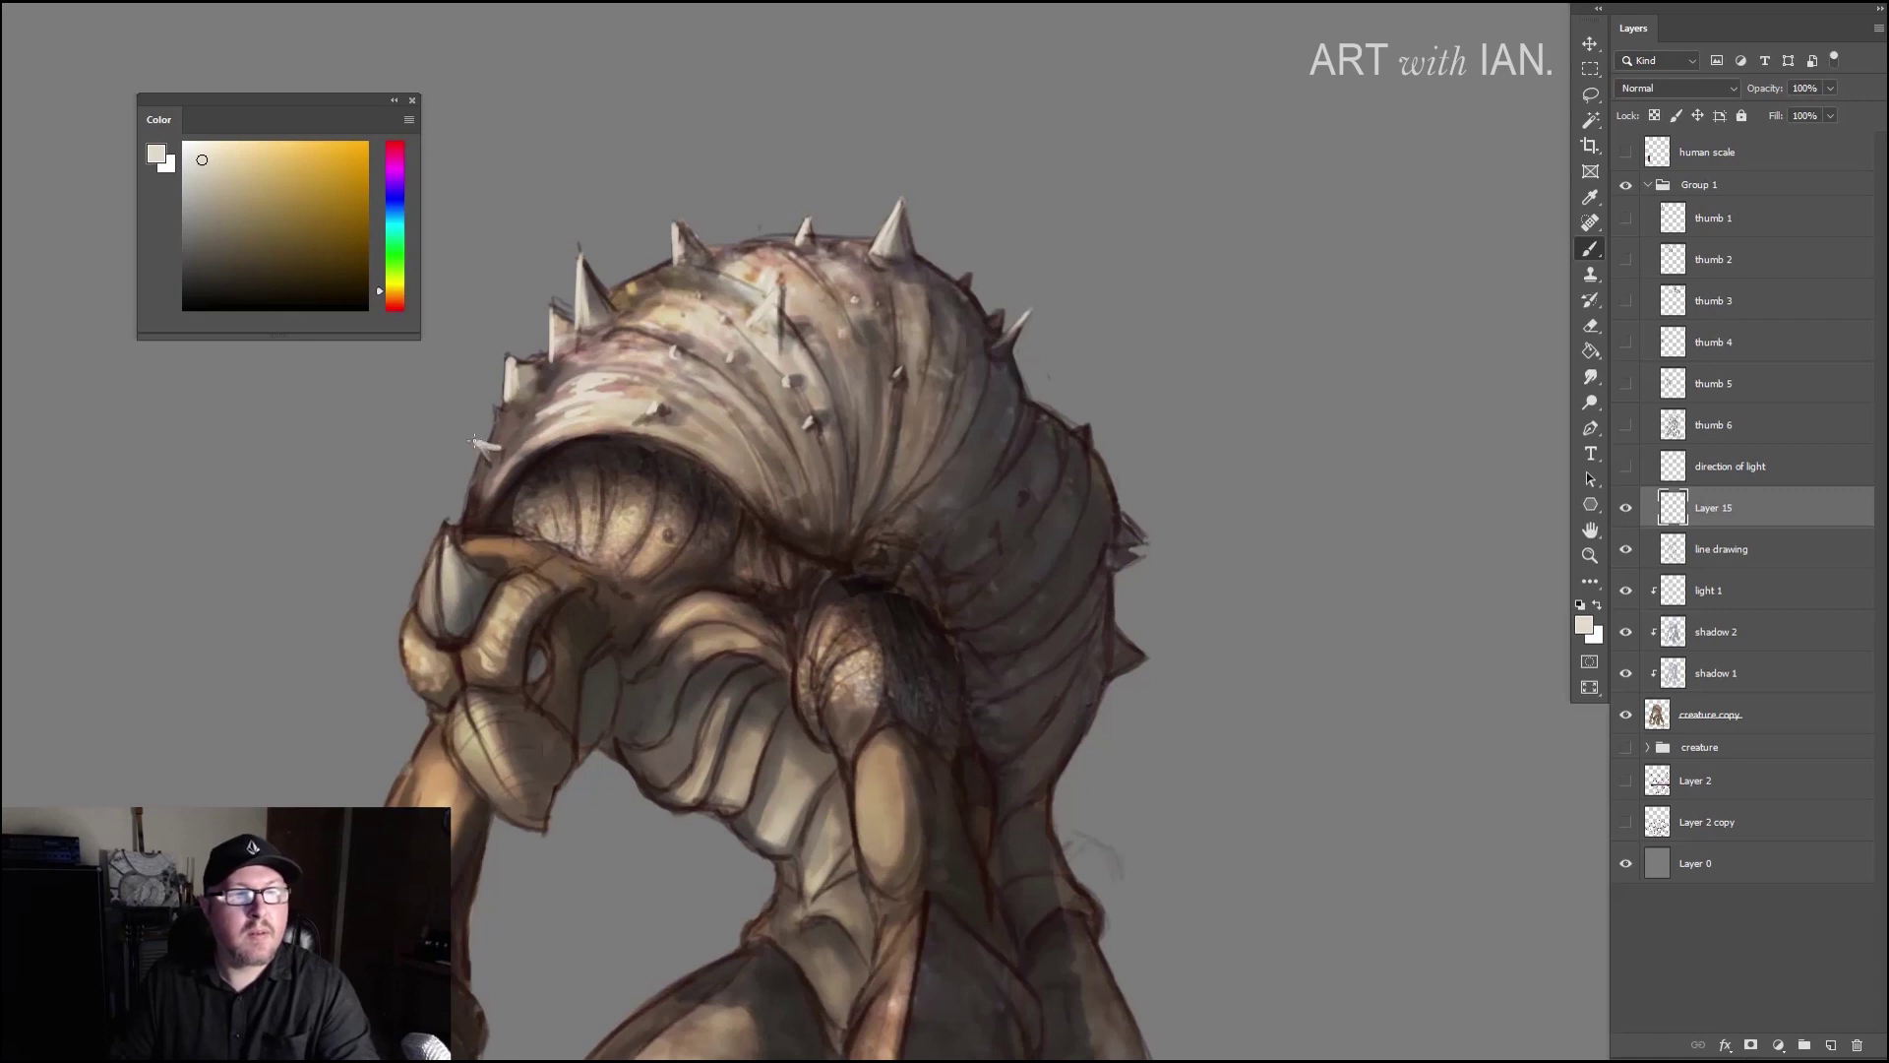
Step: Tone down the small spike at the shell's lower front edge with darker reddish-brown colours sampled from the painting
left_click(517, 362, "alt")
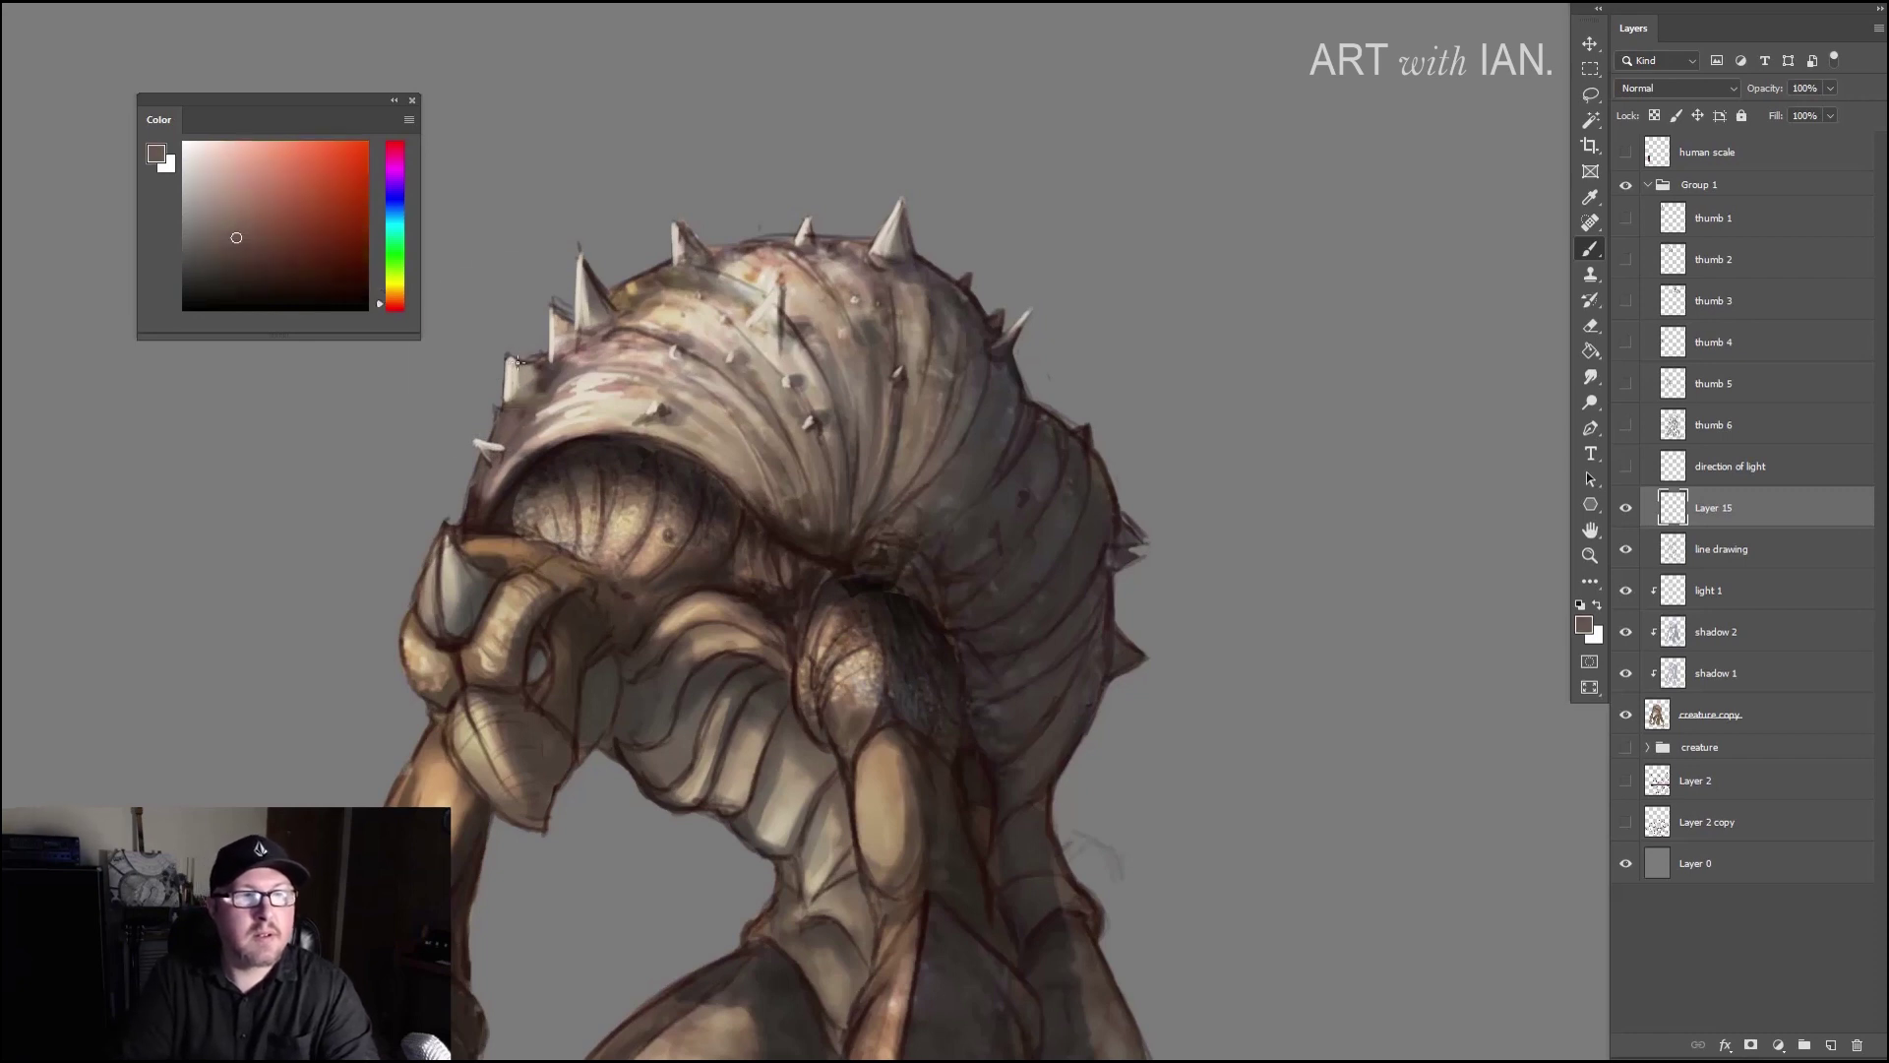
left_click(491, 447, "alt")
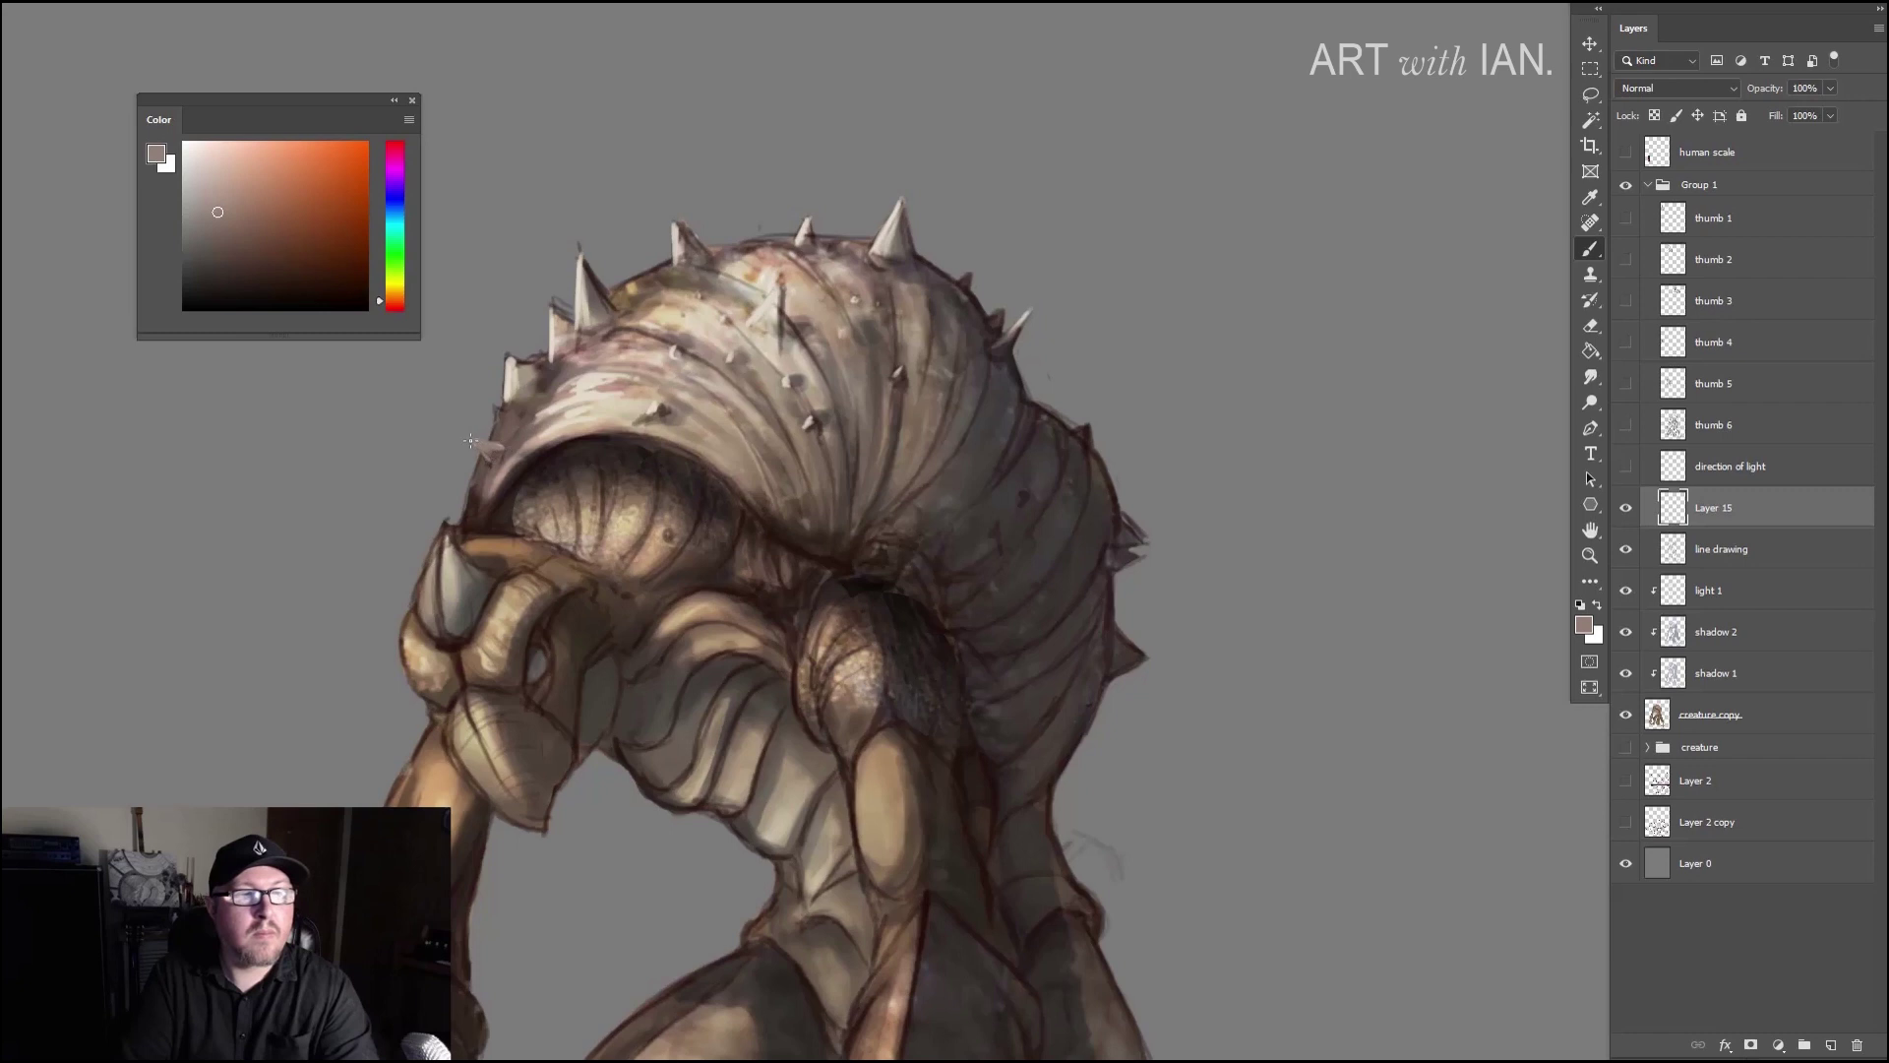
left_click(493, 451, "alt")
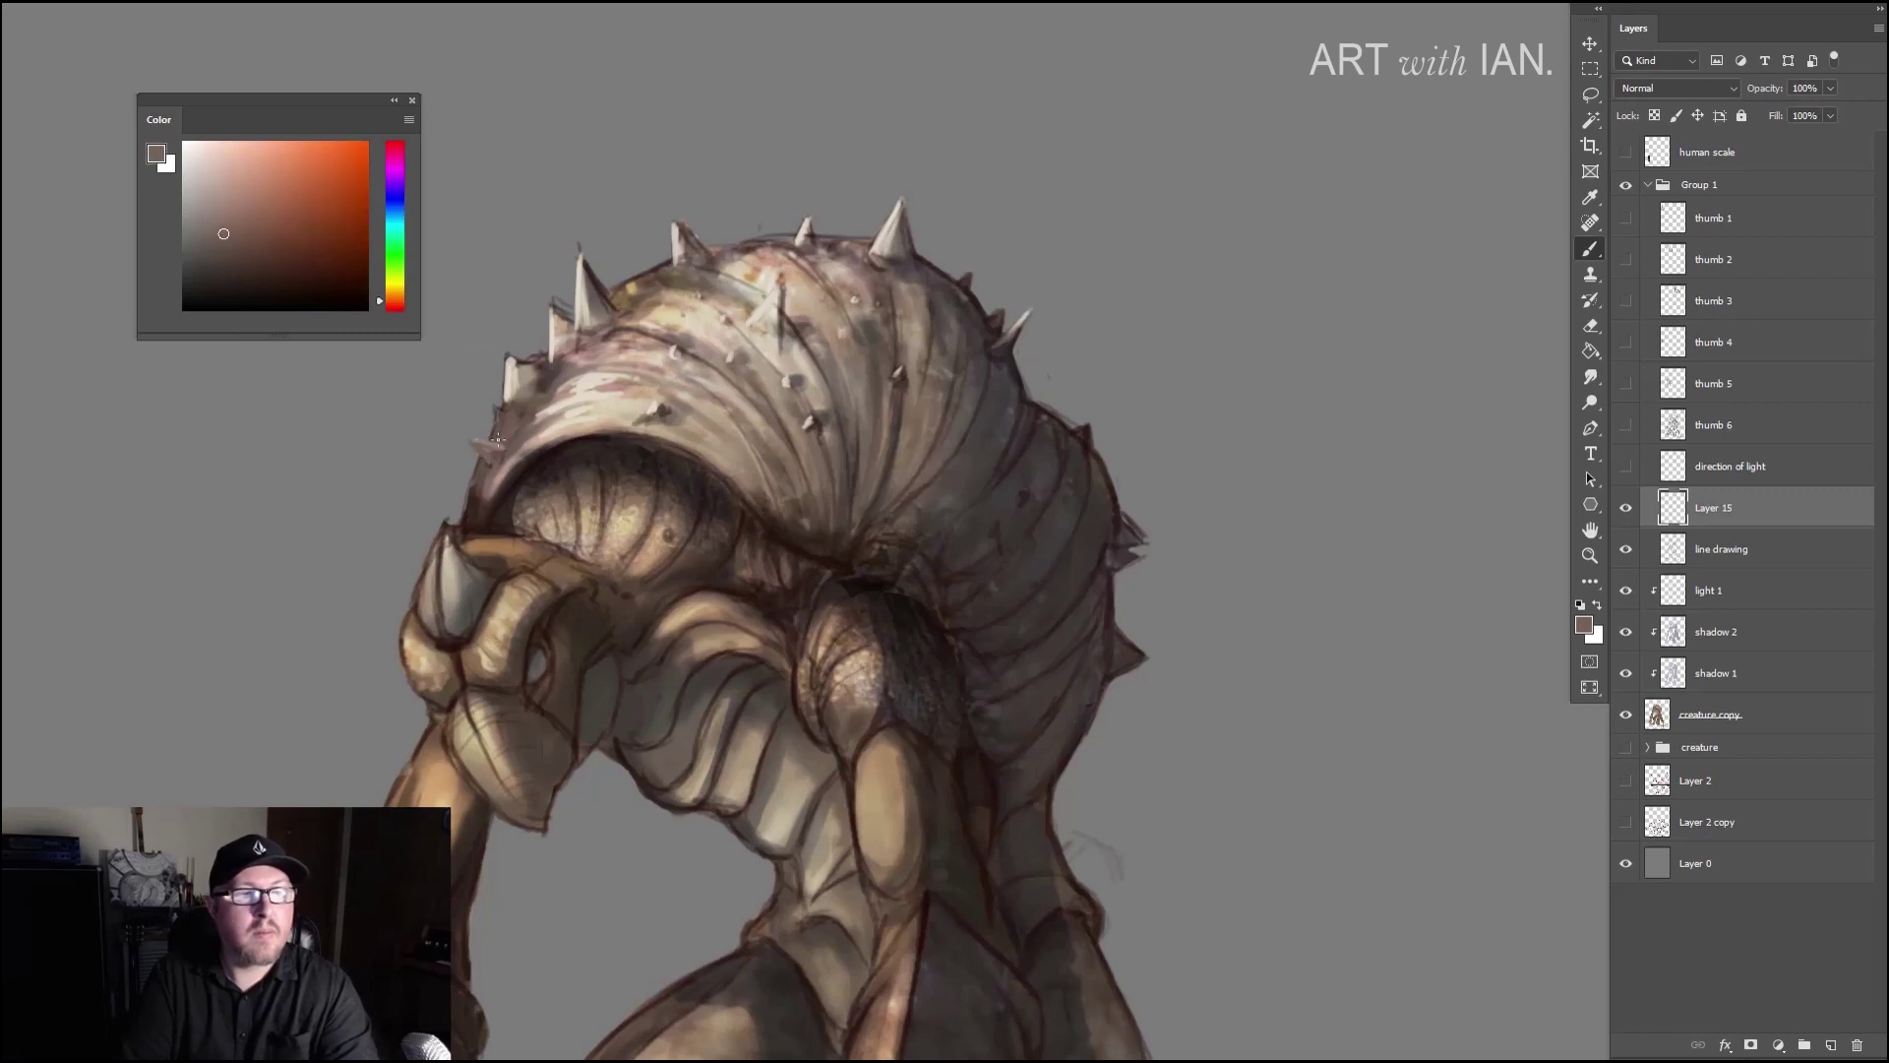
Step: Sample the pale highlight colour from the shell and paint light strokes along the uppermost folds of the creature's chest
scroll(497, 295, "down", 3)
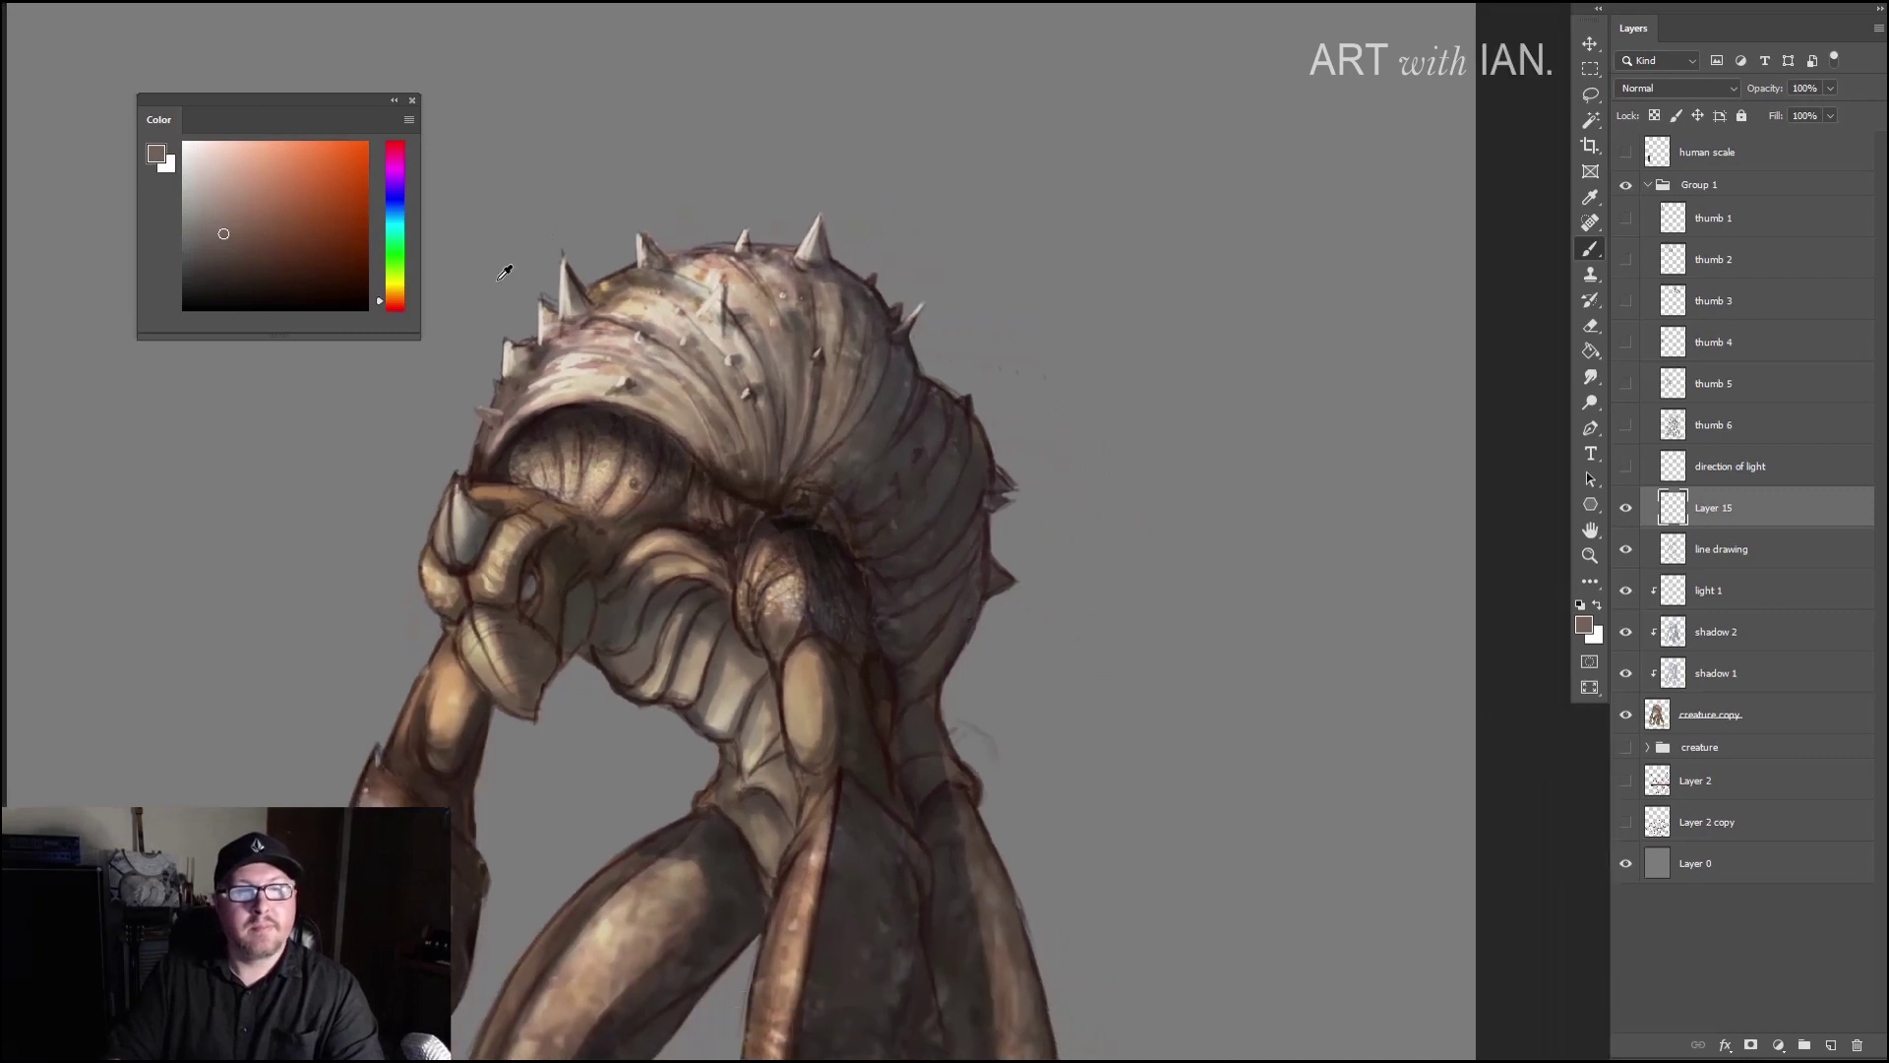
scroll(500, 277, "down", 1)
left_click(570, 341, "alt")
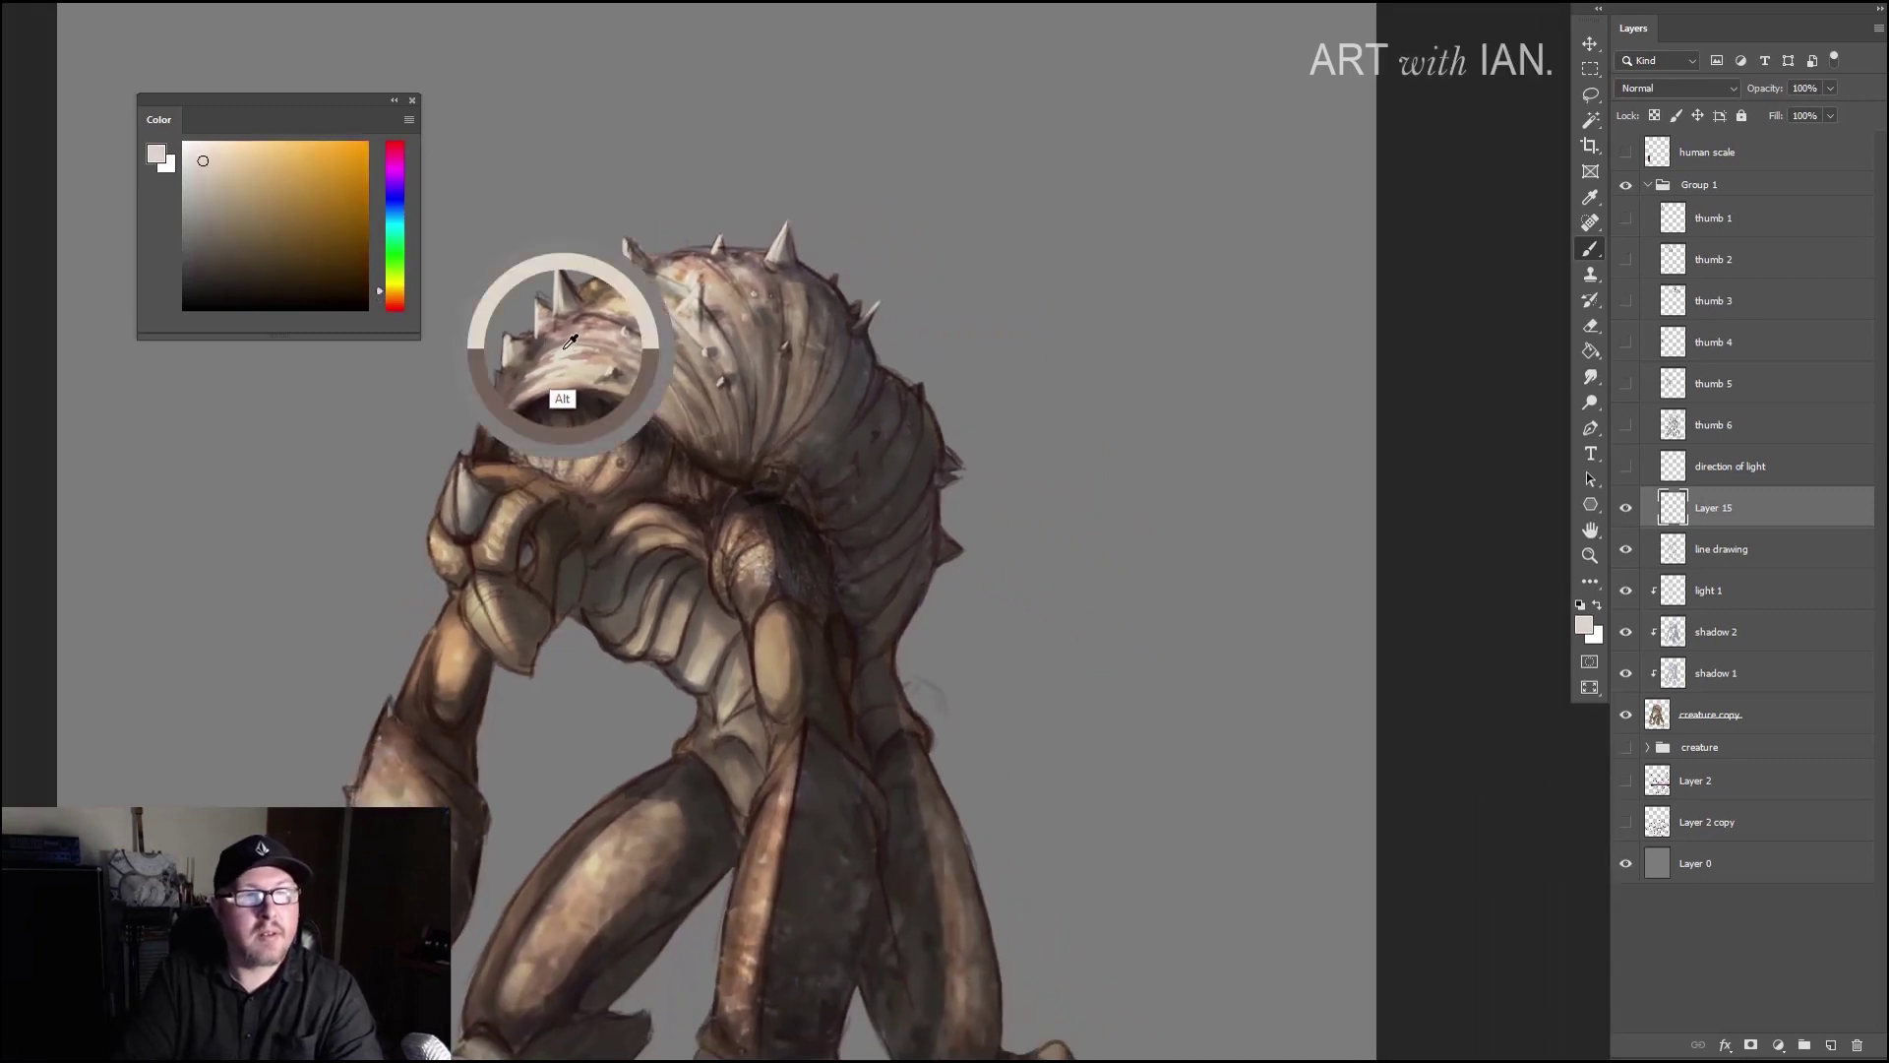
scroll(621, 518, "up", 3)
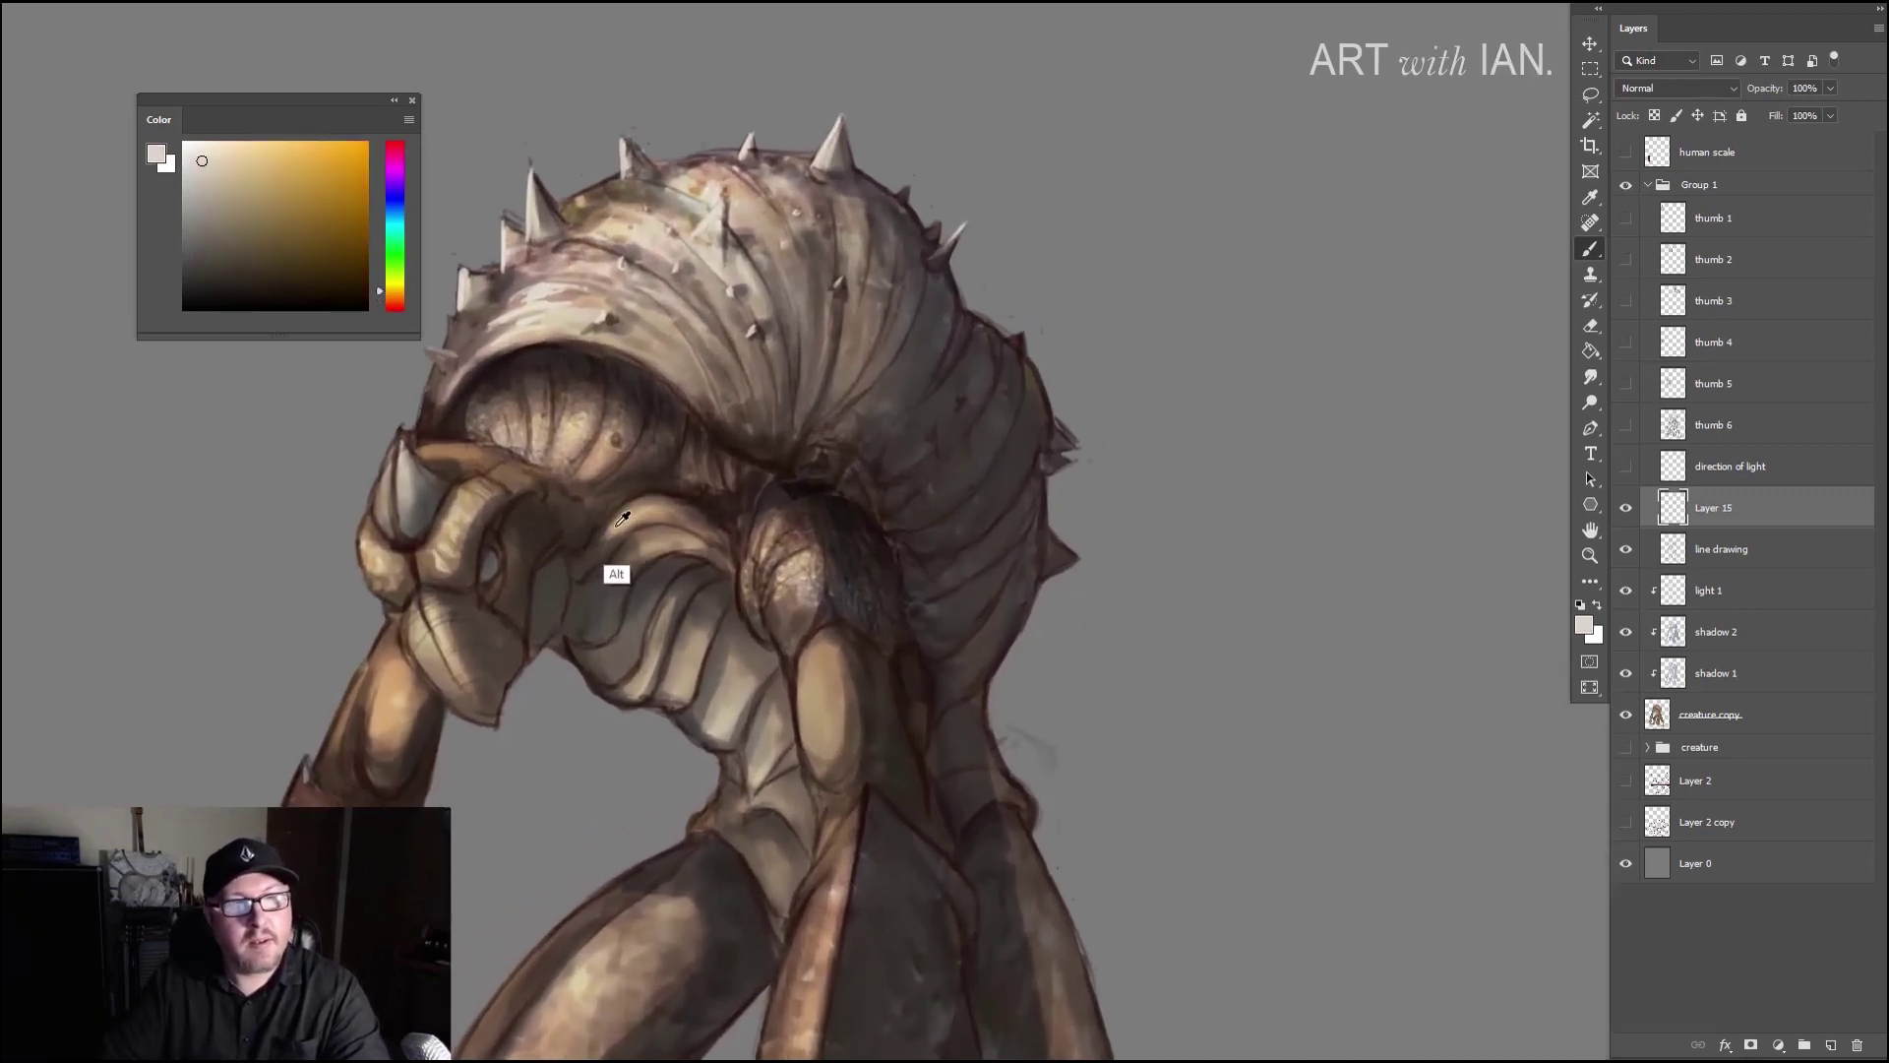
scroll(622, 519, "up", 1)
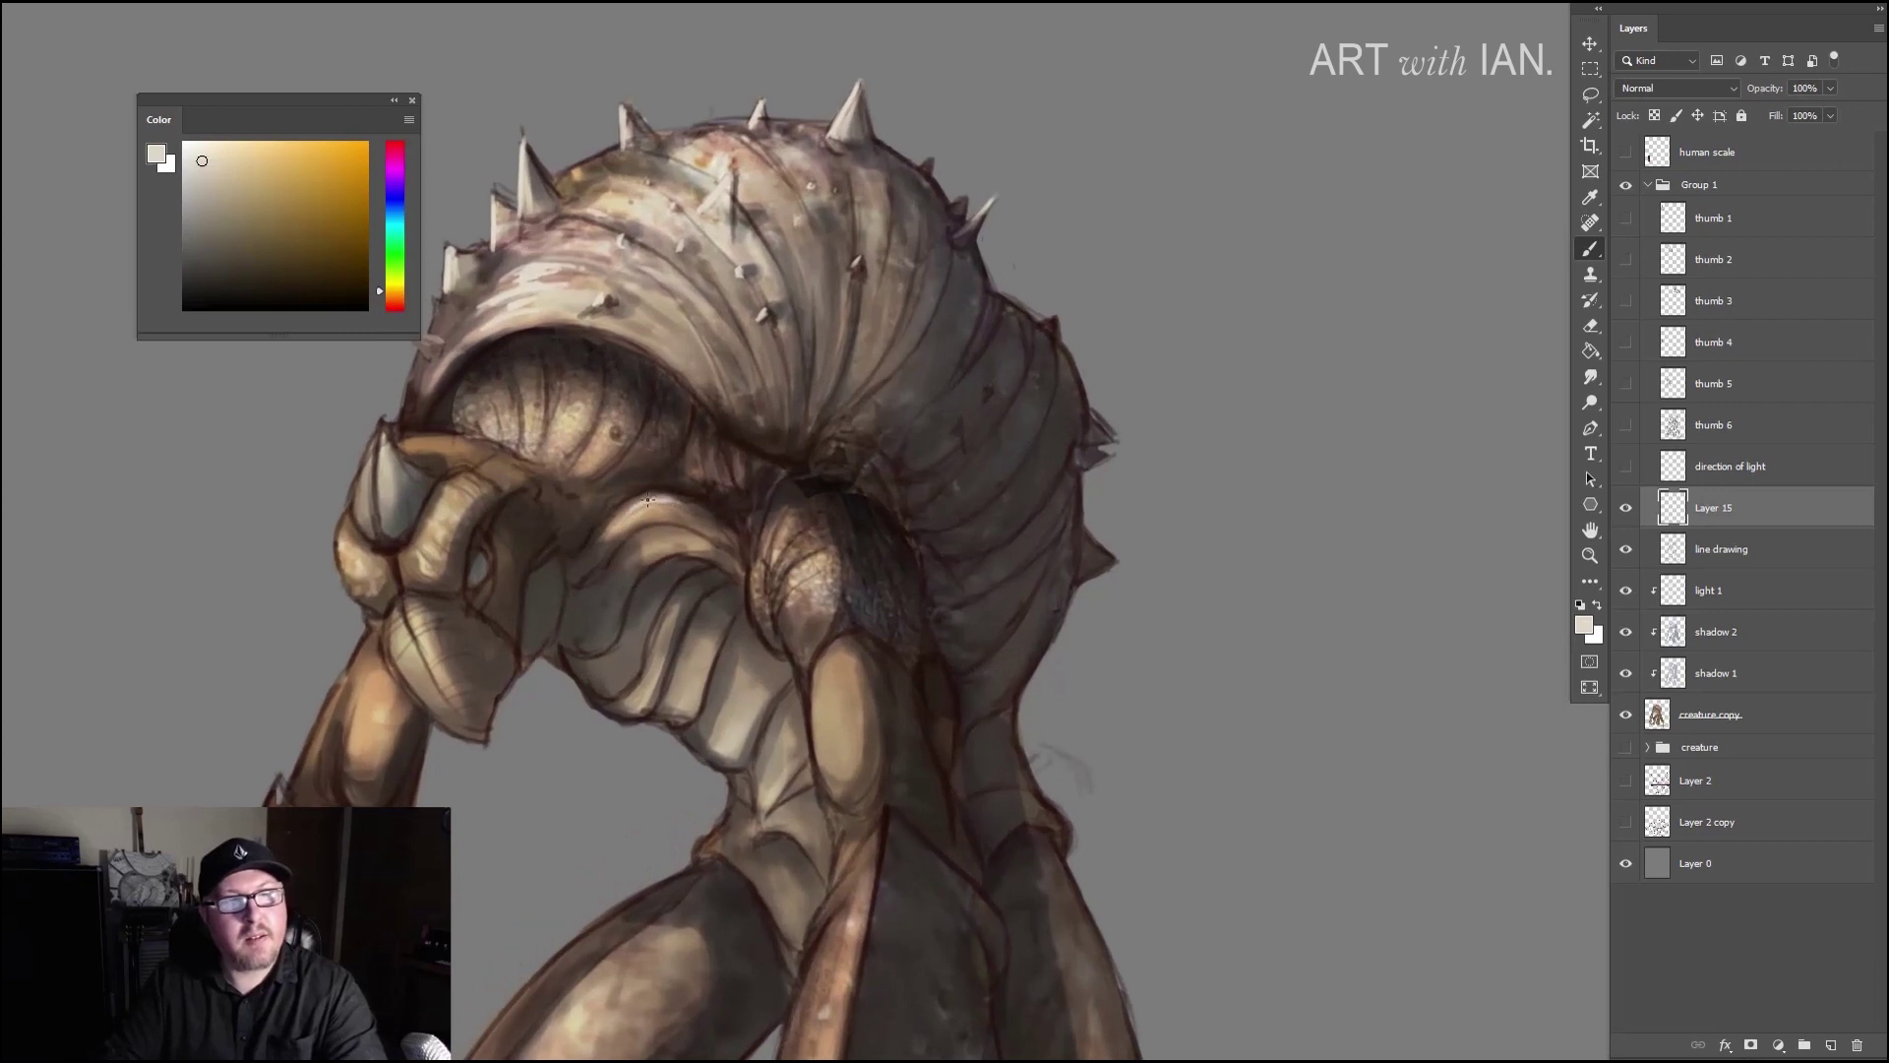
mouse_move(647, 535)
left_mouse_down()
mouse_move(681, 531)
mouse_move(645, 547)
left_mouse_up()
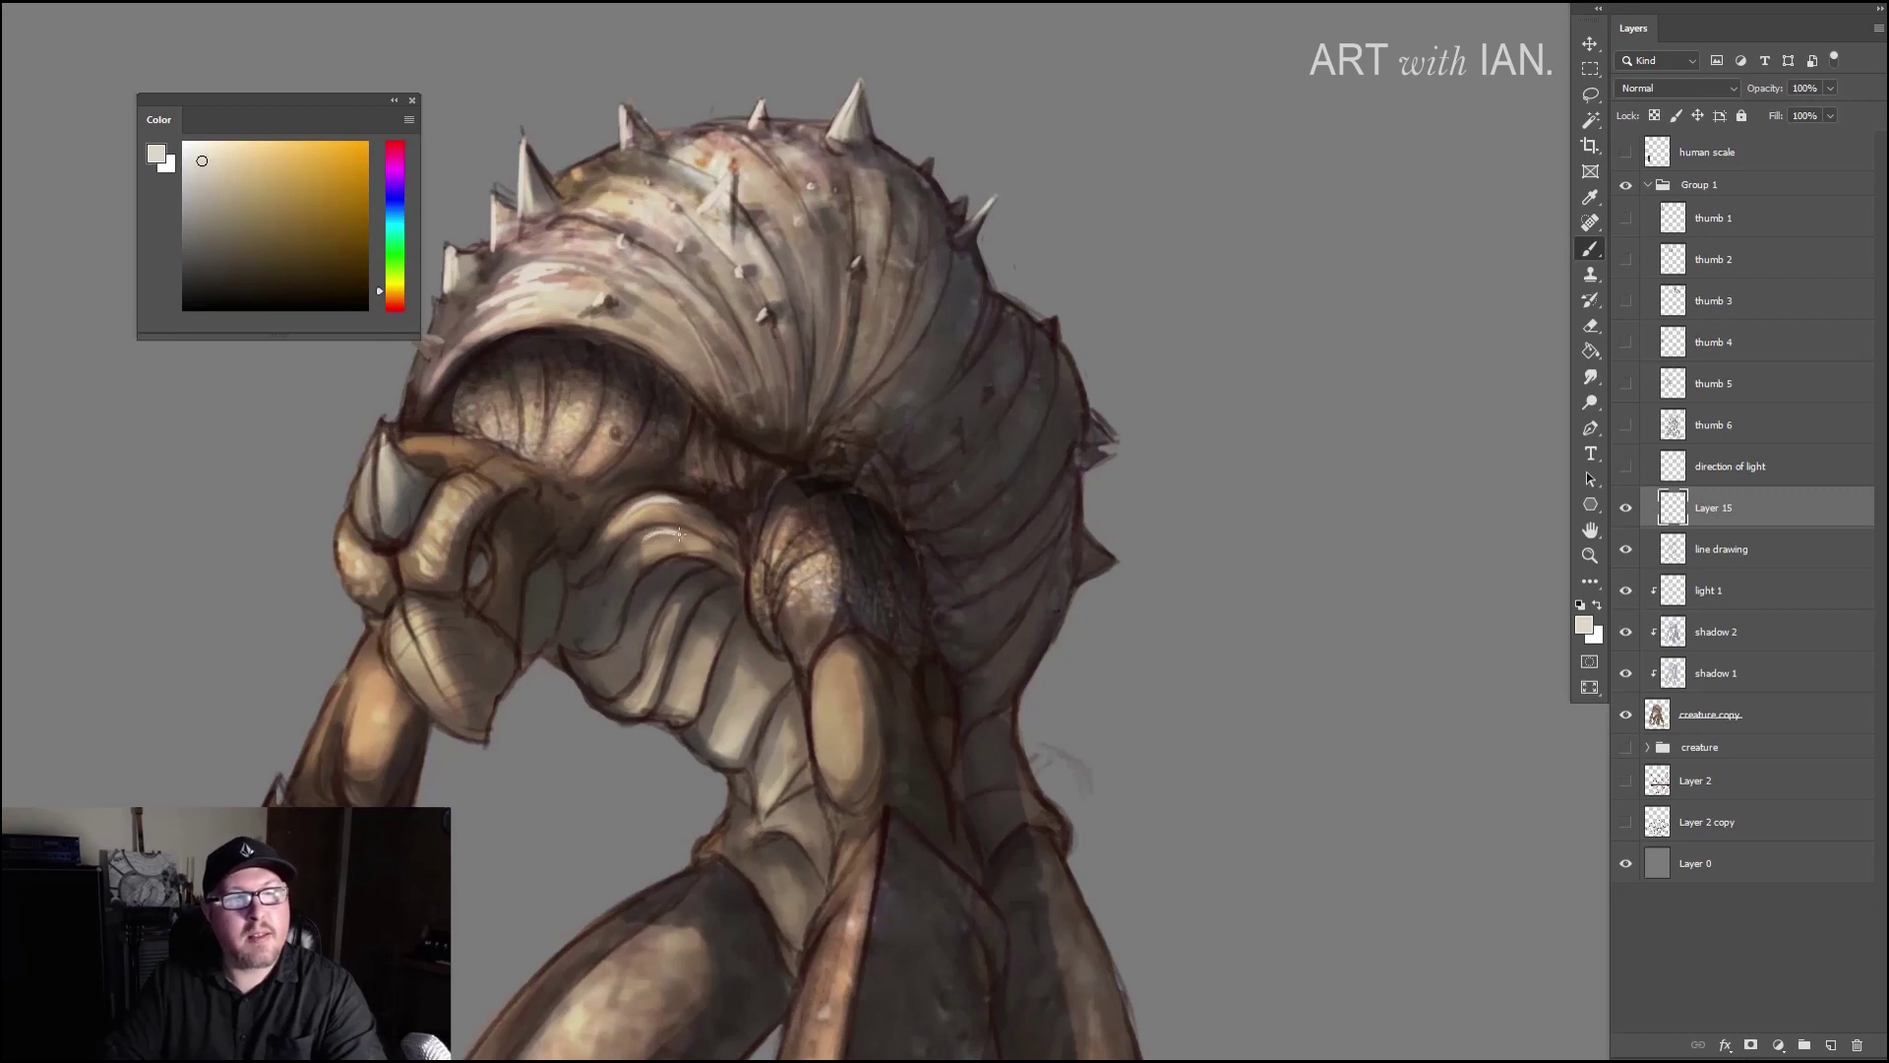
Step: Check the new highlights on the whole creature and examine its ribbed chest folds close up
scroll(690, 553, "down", 5)
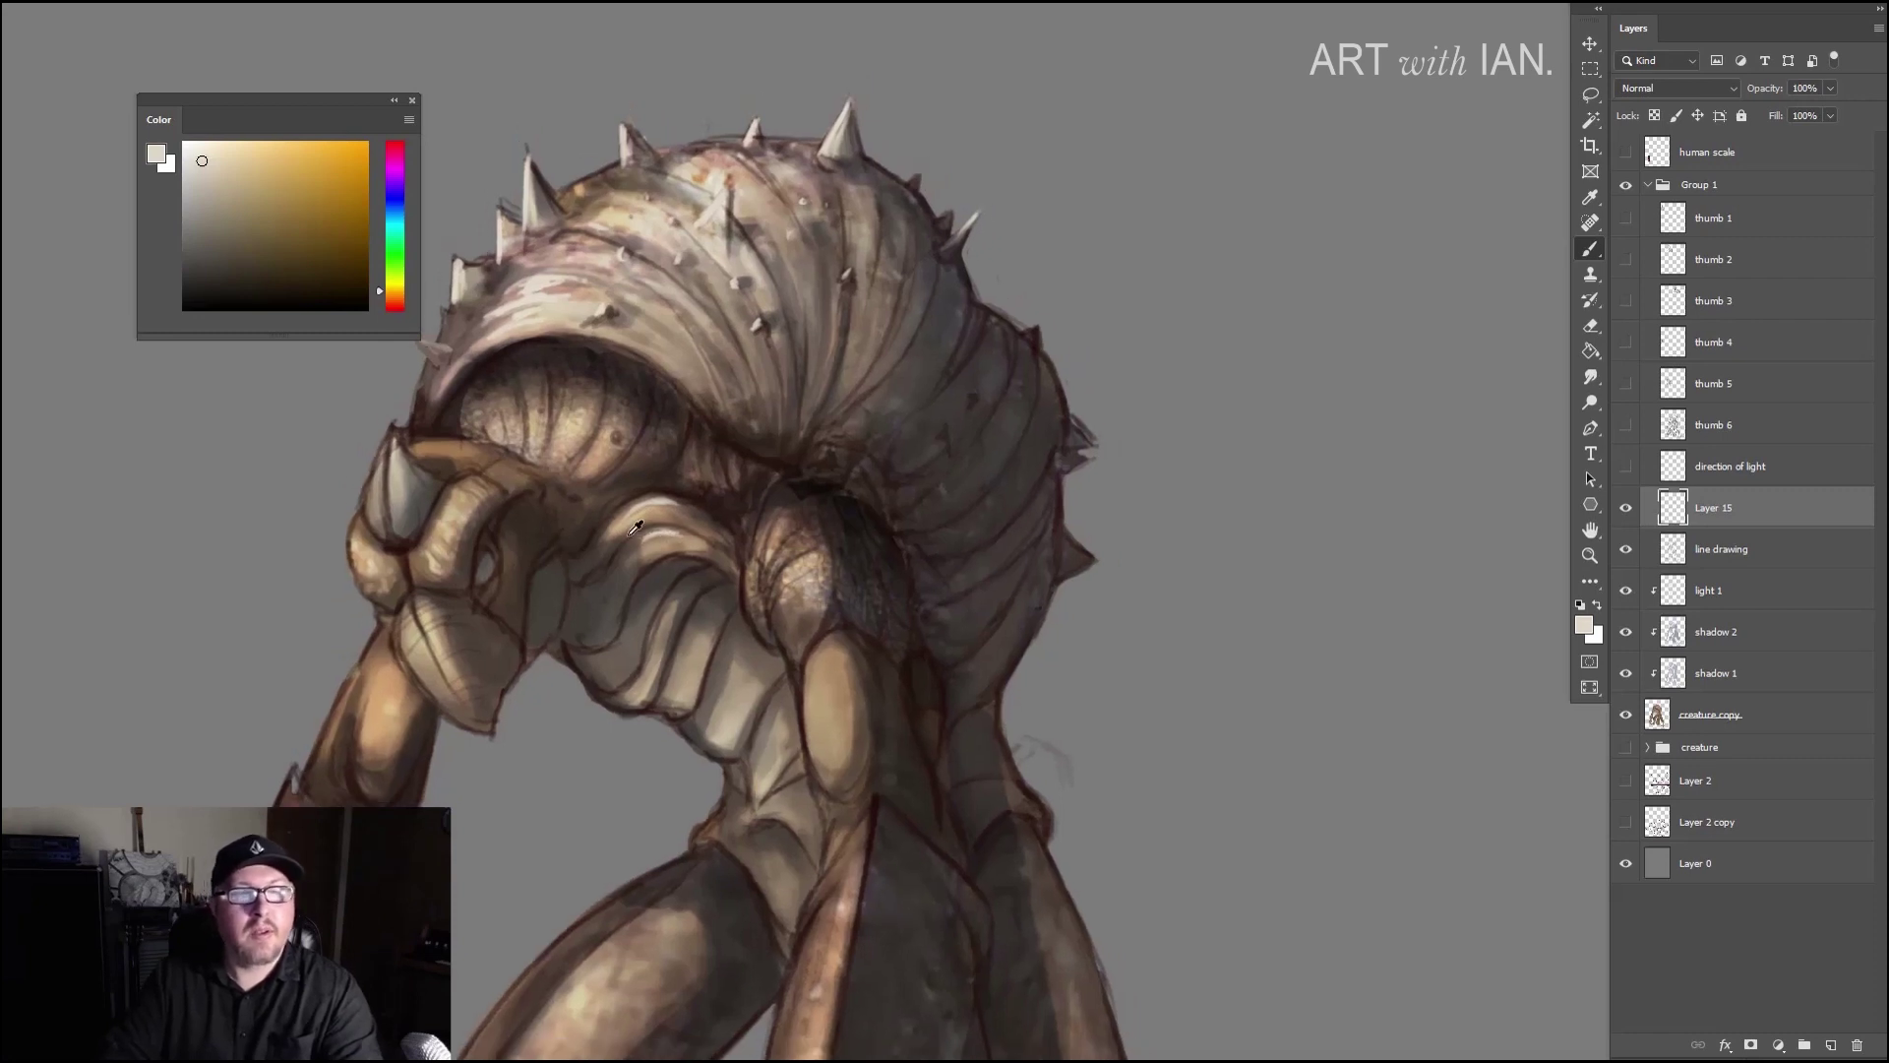
scroll(635, 529, "down", 4)
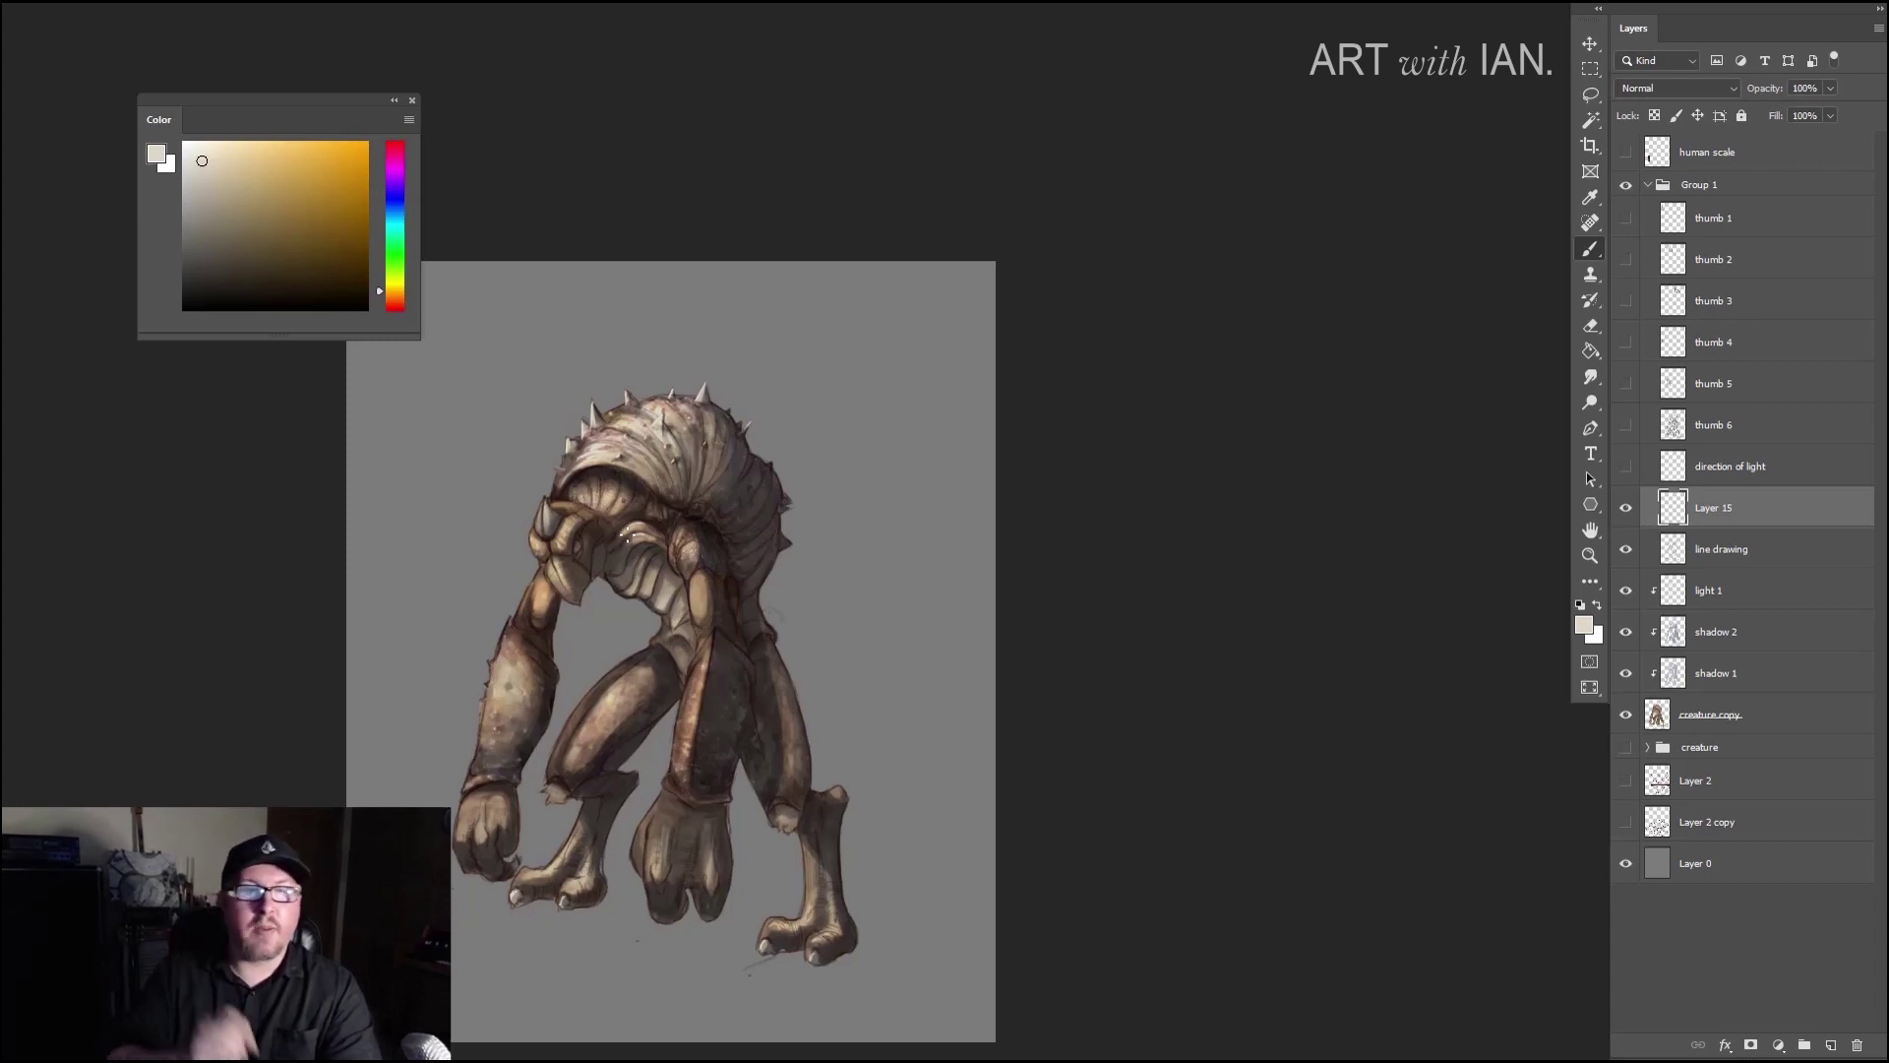
scroll(531, 519, "up", 1)
scroll(532, 518, "up", 6)
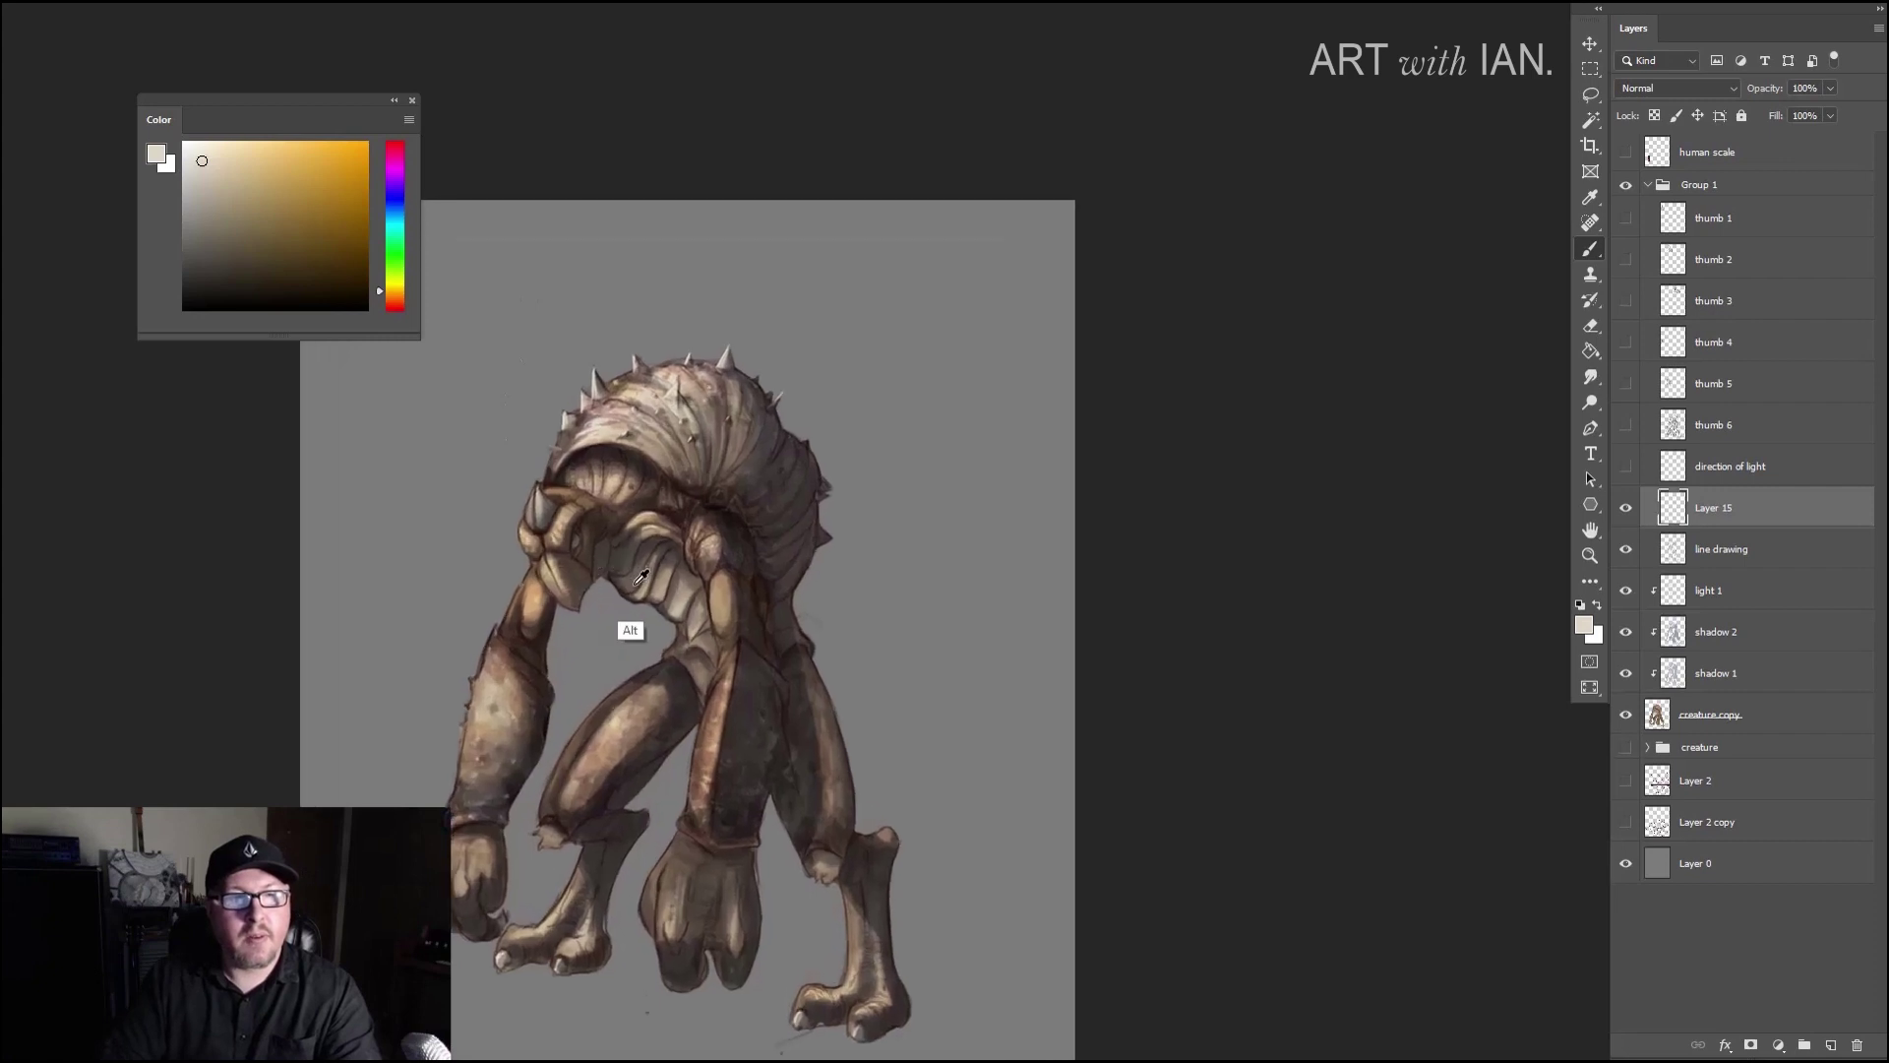
scroll(673, 482, "up", 2)
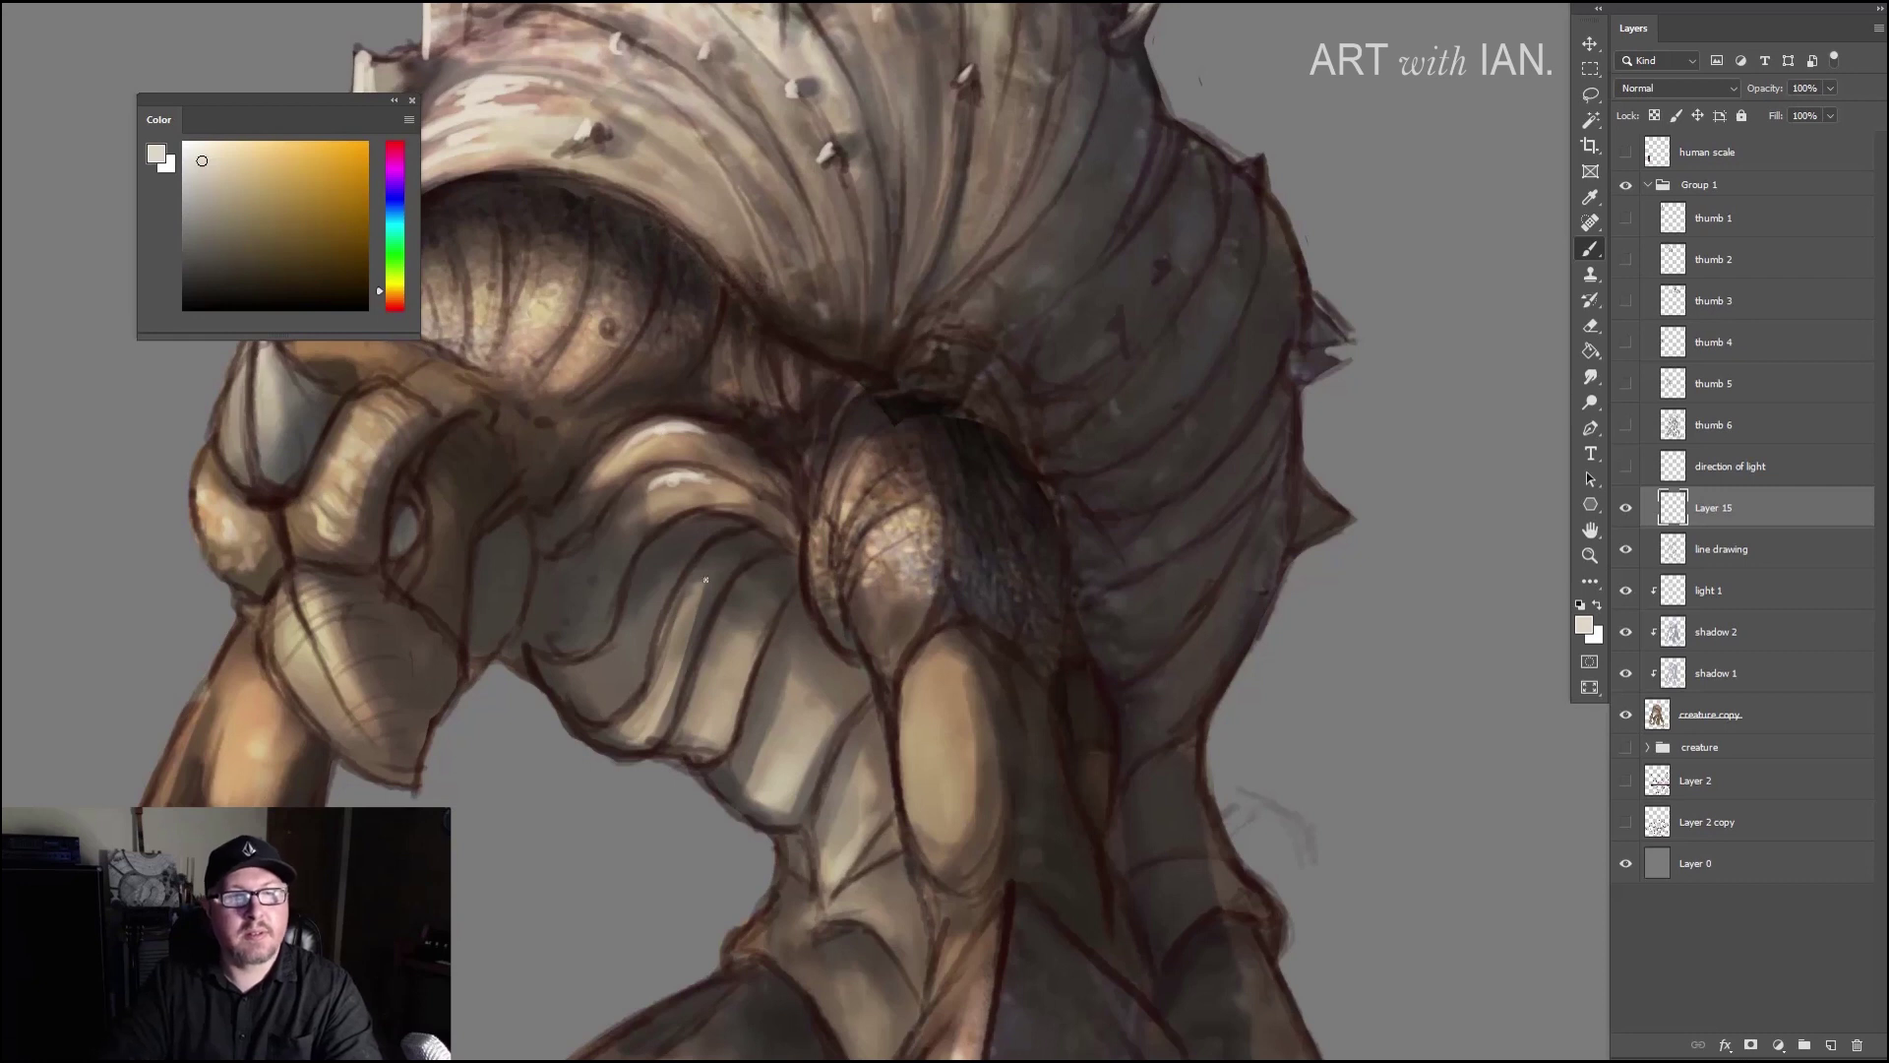
Step: Paint thin pale highlights along the edges of the lower chest folds and dab a few on the shoulder's textured patch
left_click_drag(706, 579, 789, 407)
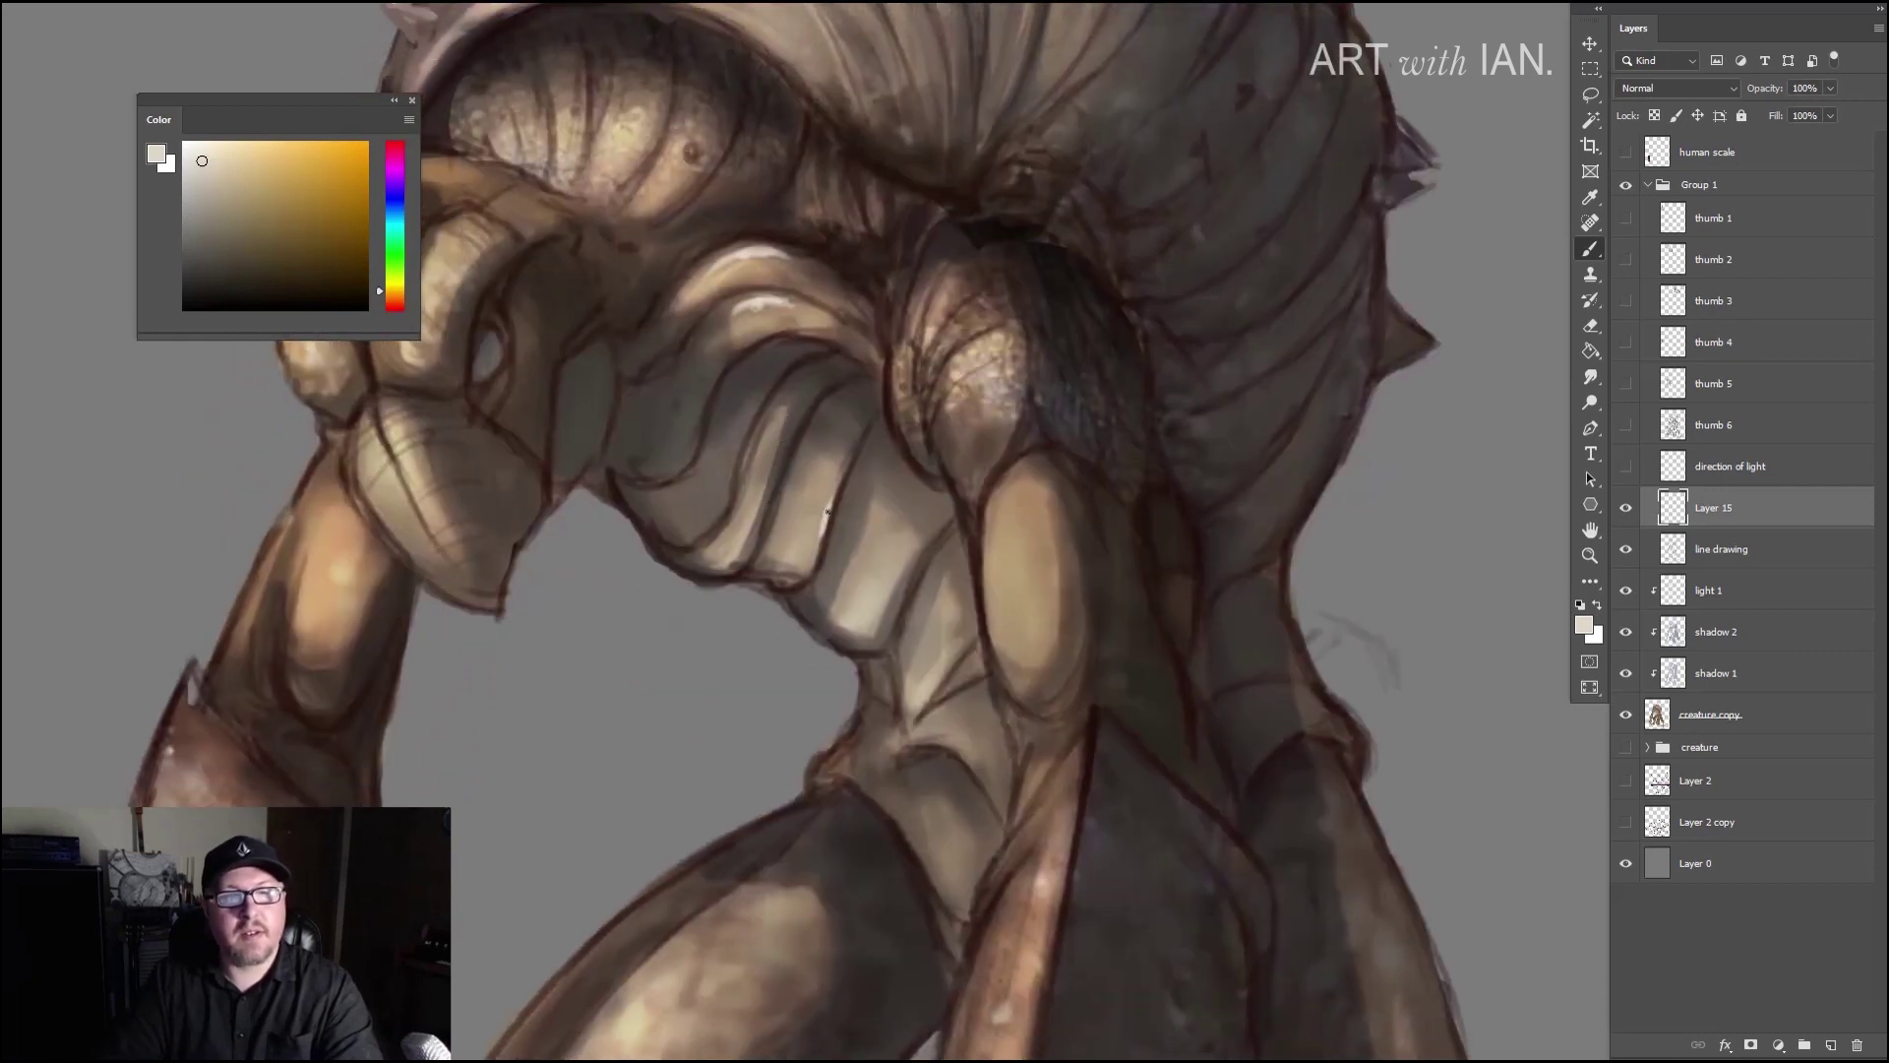
mouse_move(826, 513)
left_mouse_down()
mouse_move(821, 553)
mouse_move(899, 583)
left_mouse_up()
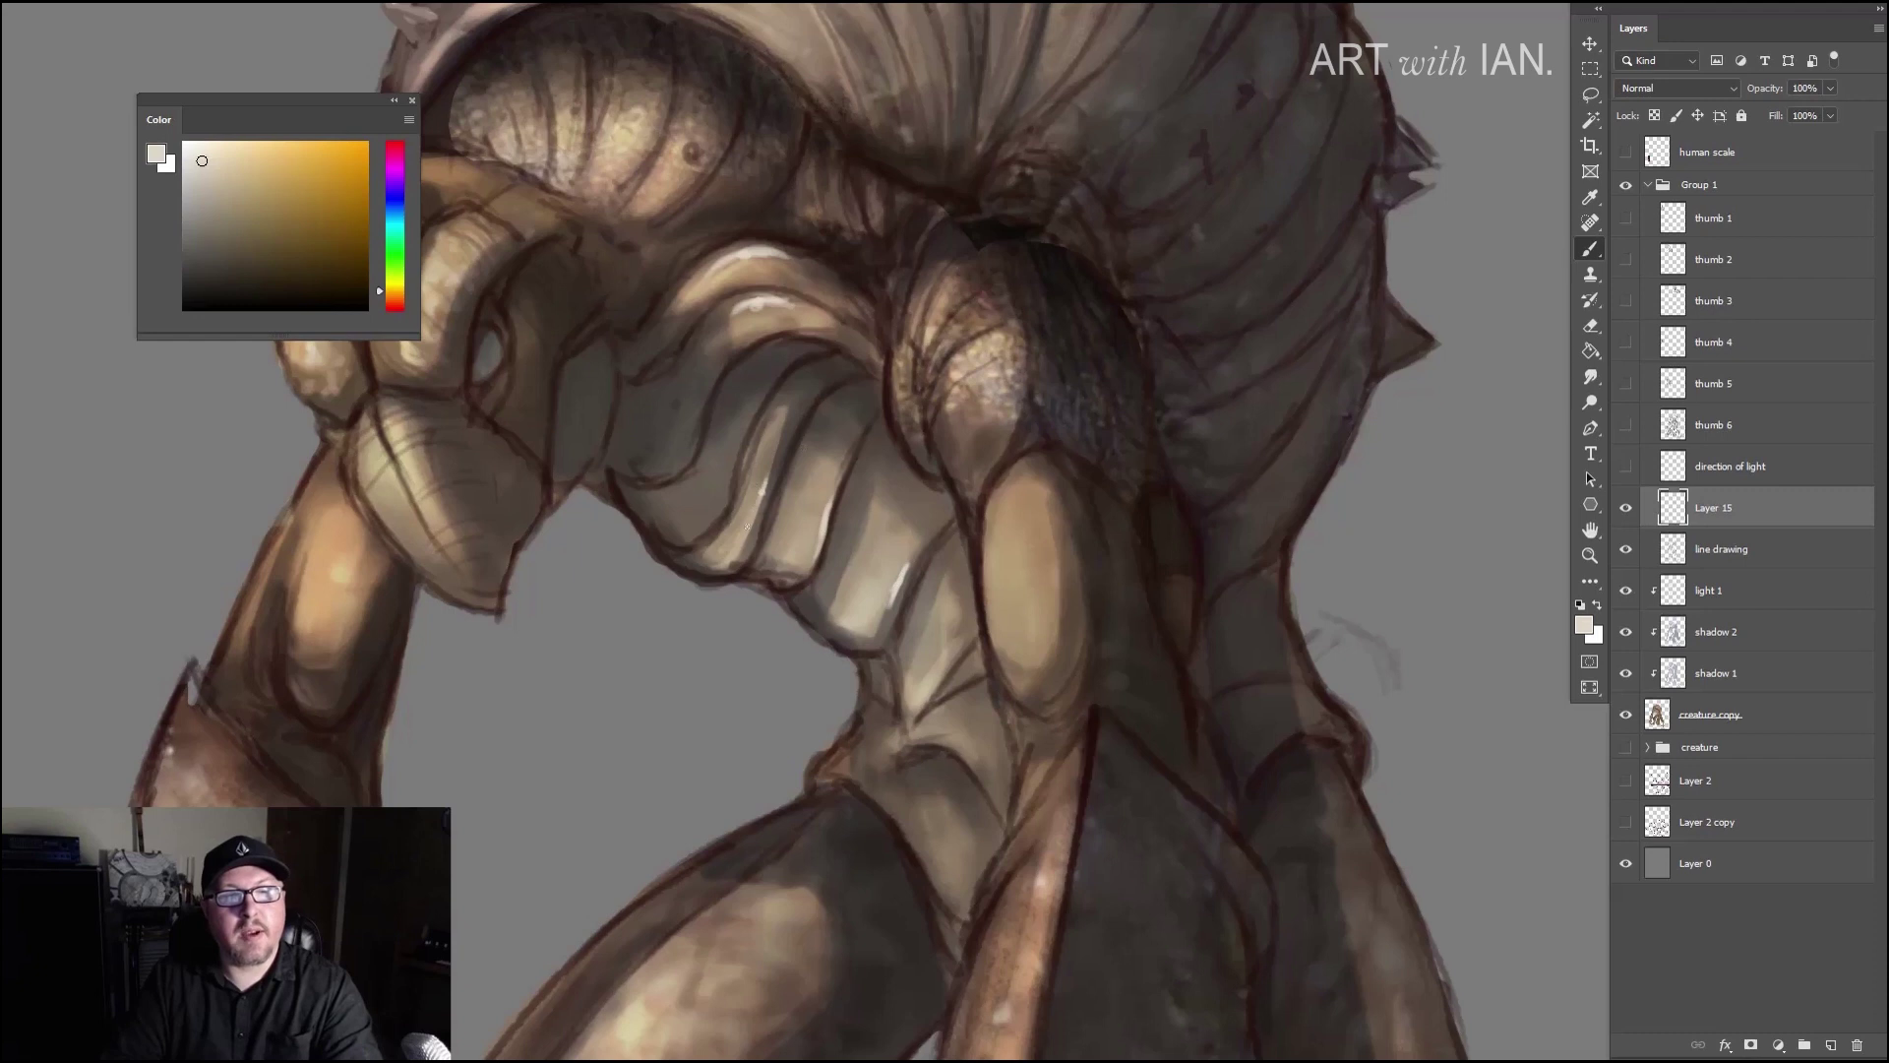
left_click_drag(768, 425, 815, 472)
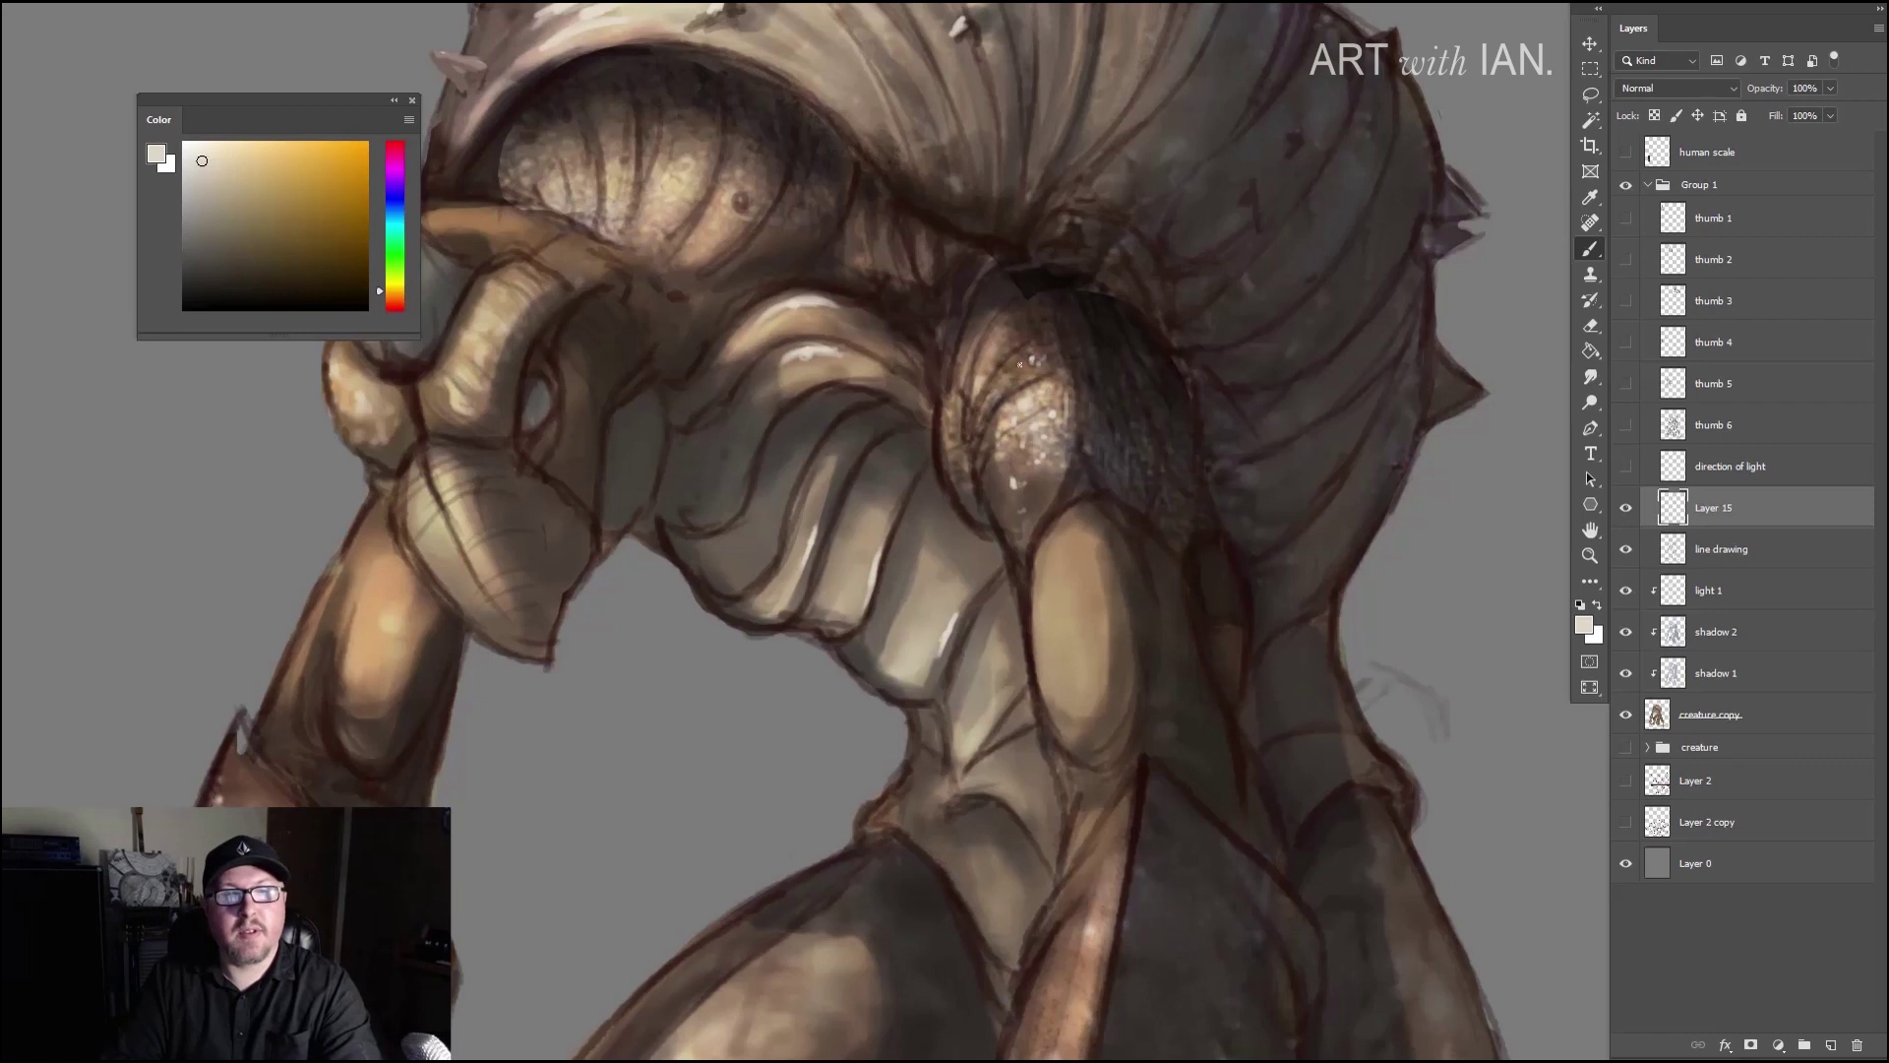
left_click_drag(646, 349, 897, 339)
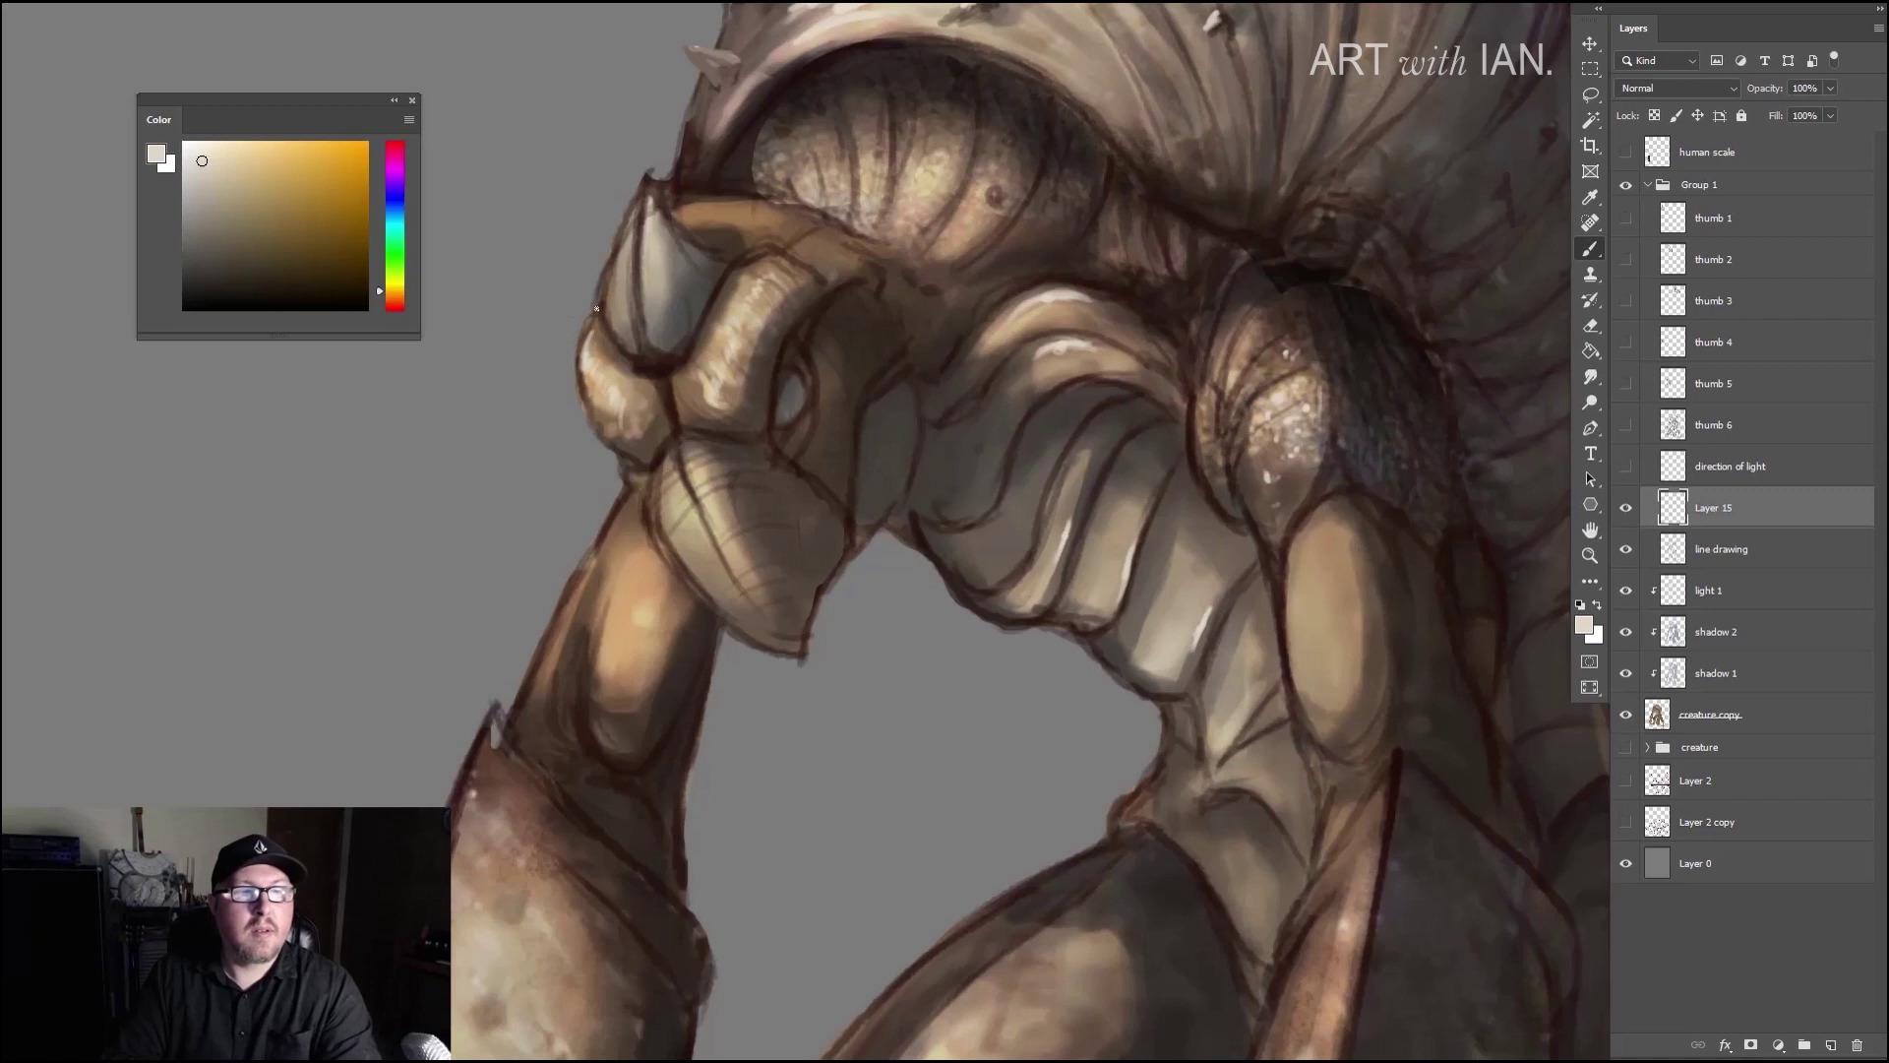
Step: Paint pale rim highlights on the front edge of the creature's face, the shell's front spikes and the head horn
mouse_move(597, 308)
left_mouse_down()
mouse_move(579, 367)
mouse_move(589, 317)
mouse_move(600, 428)
mouse_move(583, 366)
mouse_move(600, 419)
mouse_move(587, 394)
mouse_move(618, 451)
left_mouse_up()
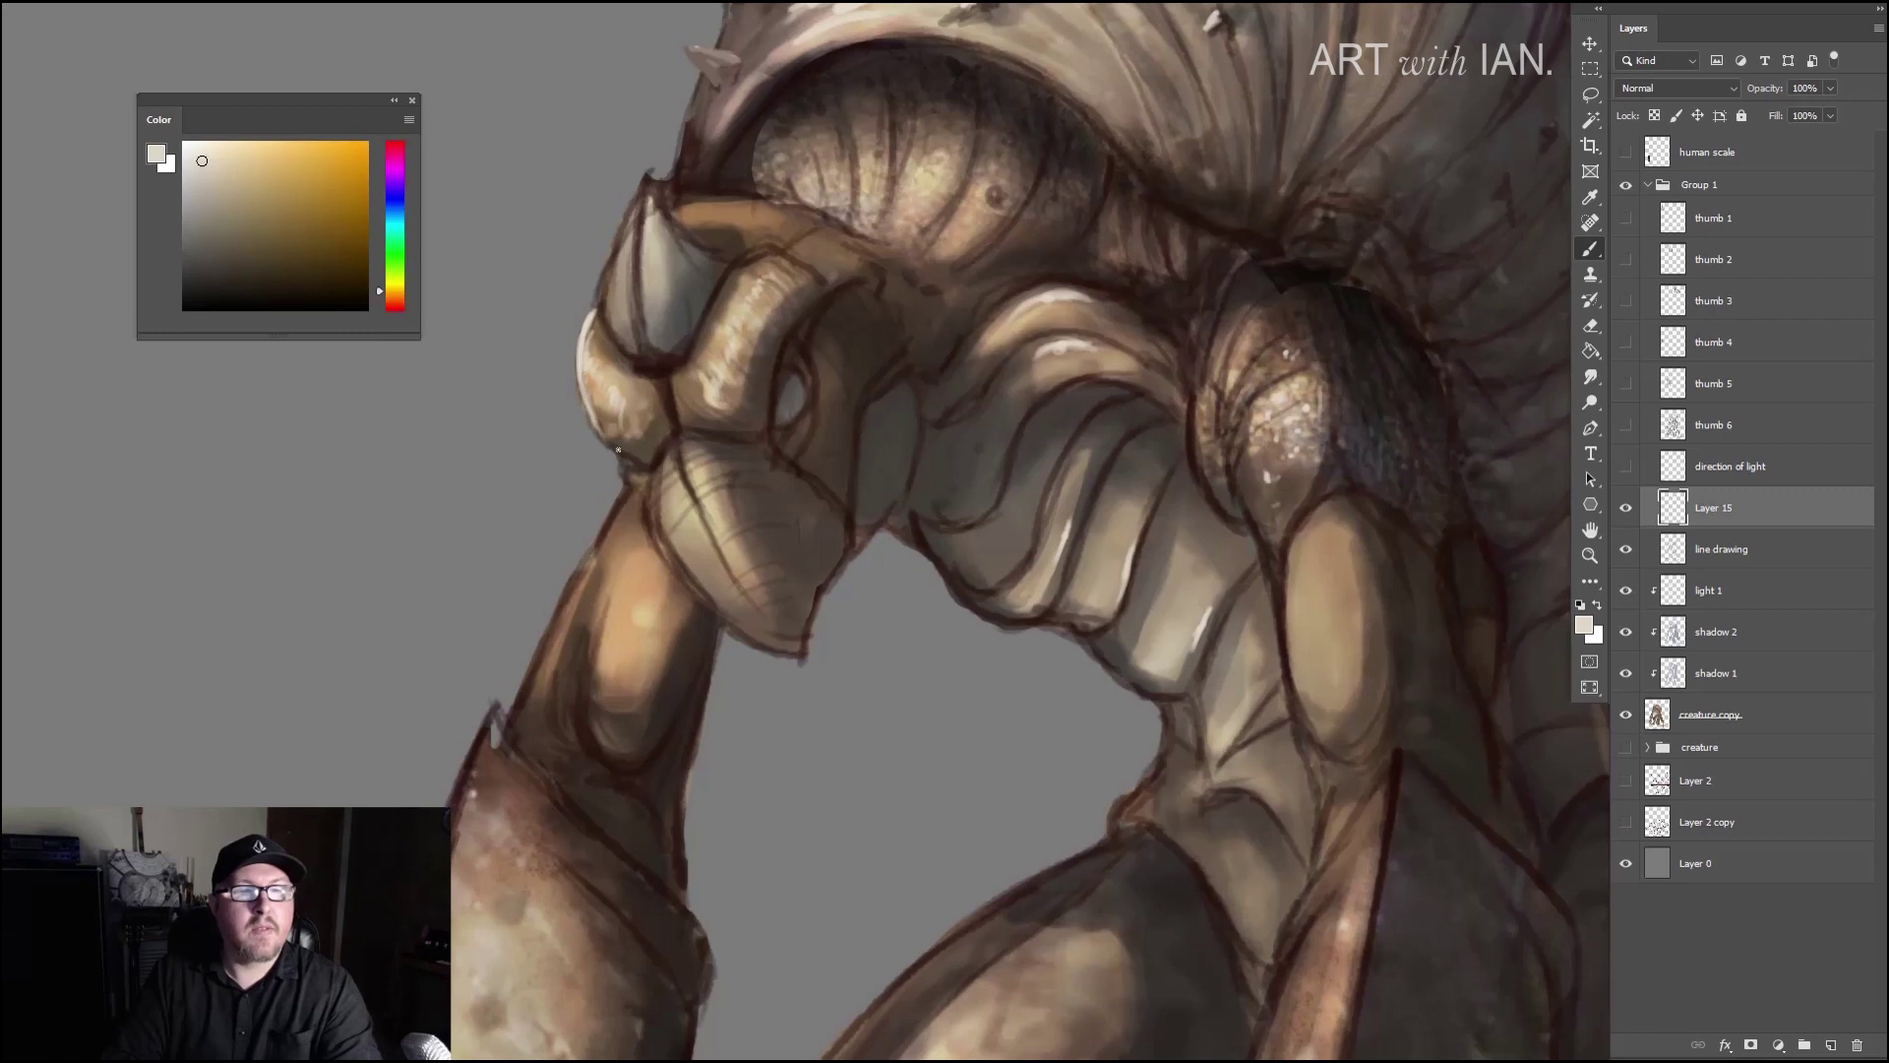
scroll(748, 276, "up", 5)
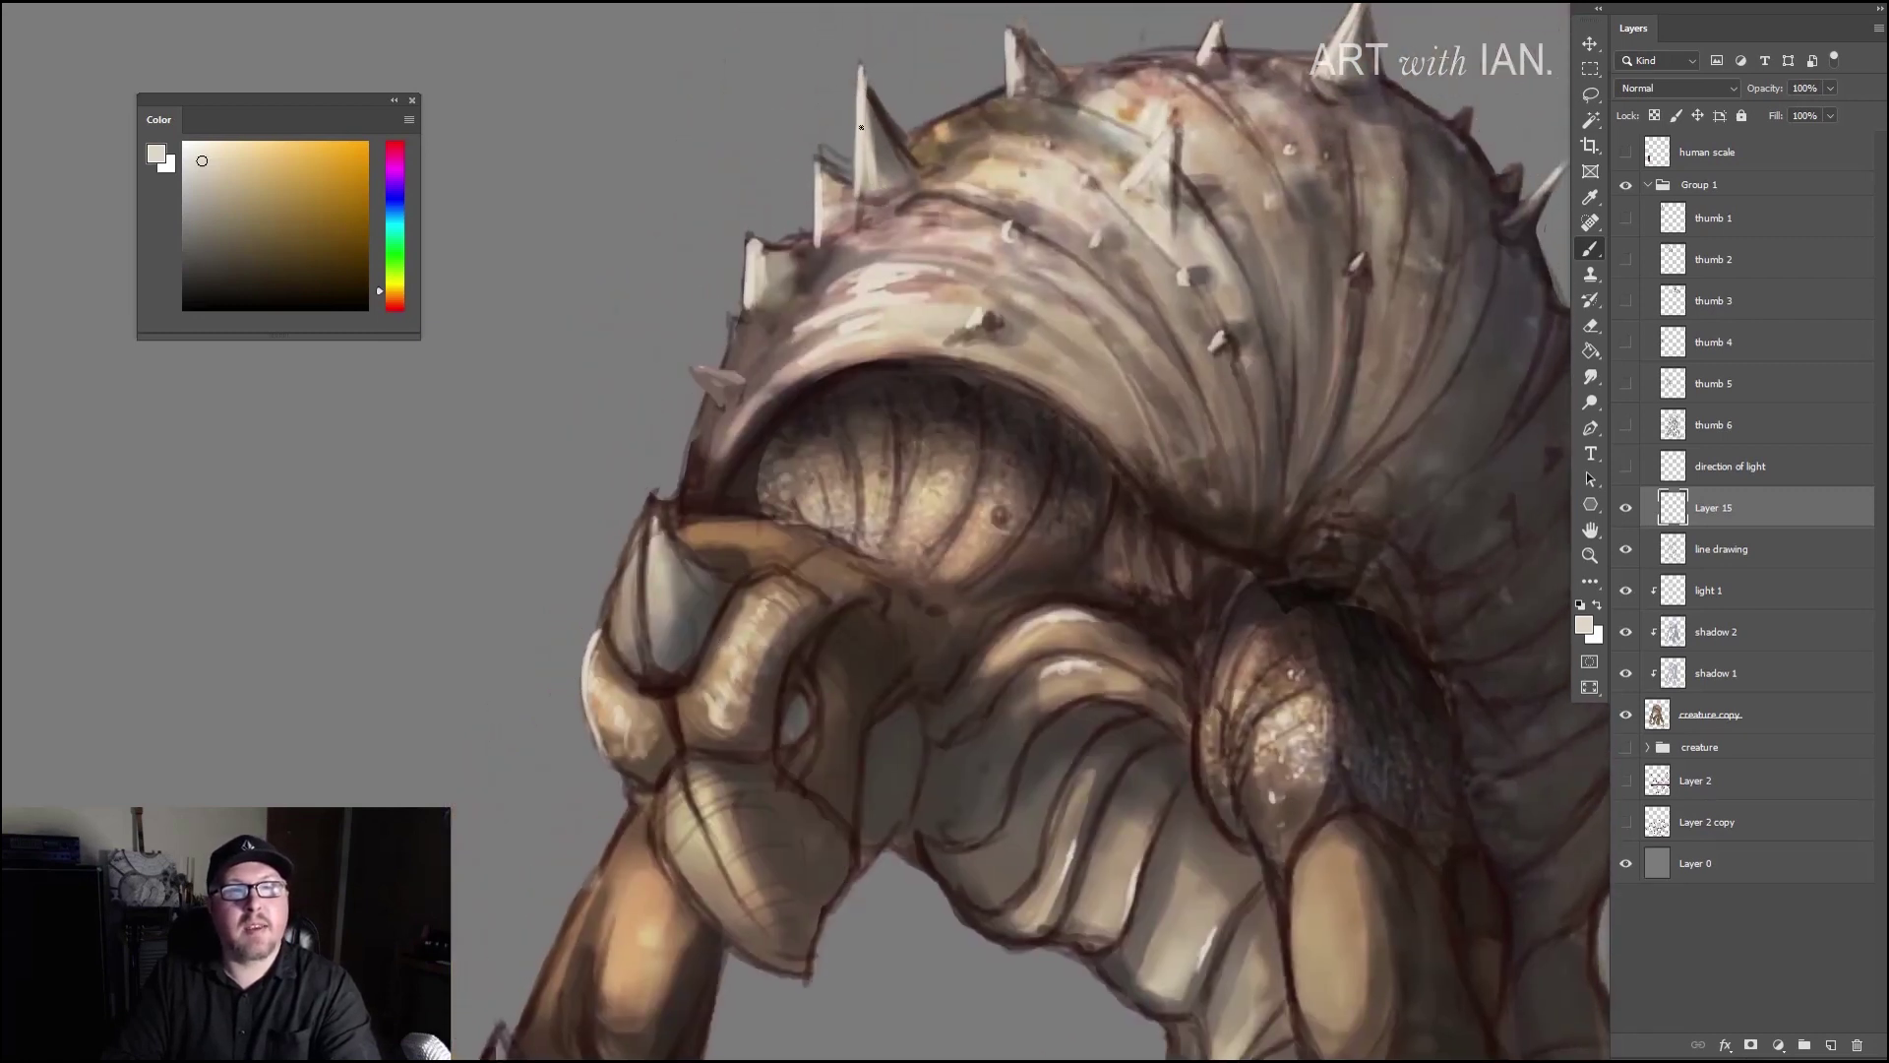
left_click_drag(861, 127, 859, 144)
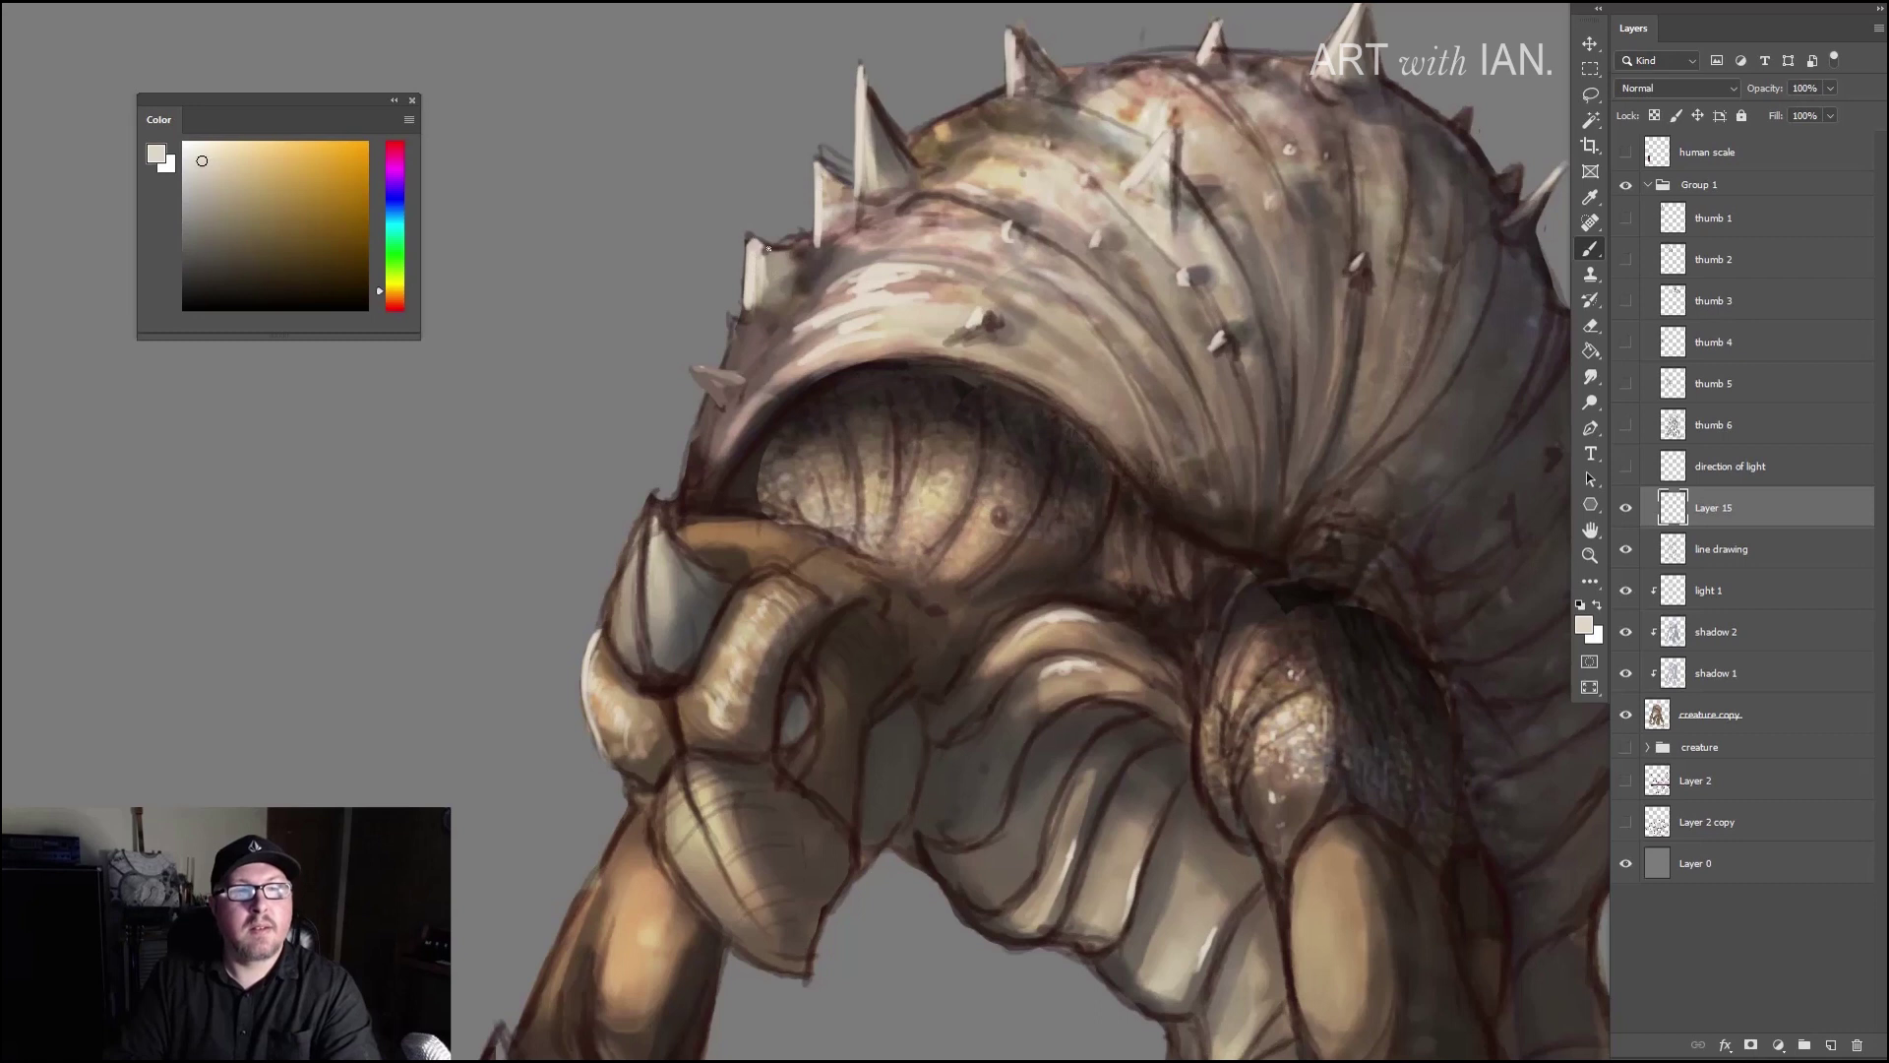
left_click_drag(748, 241, 744, 310)
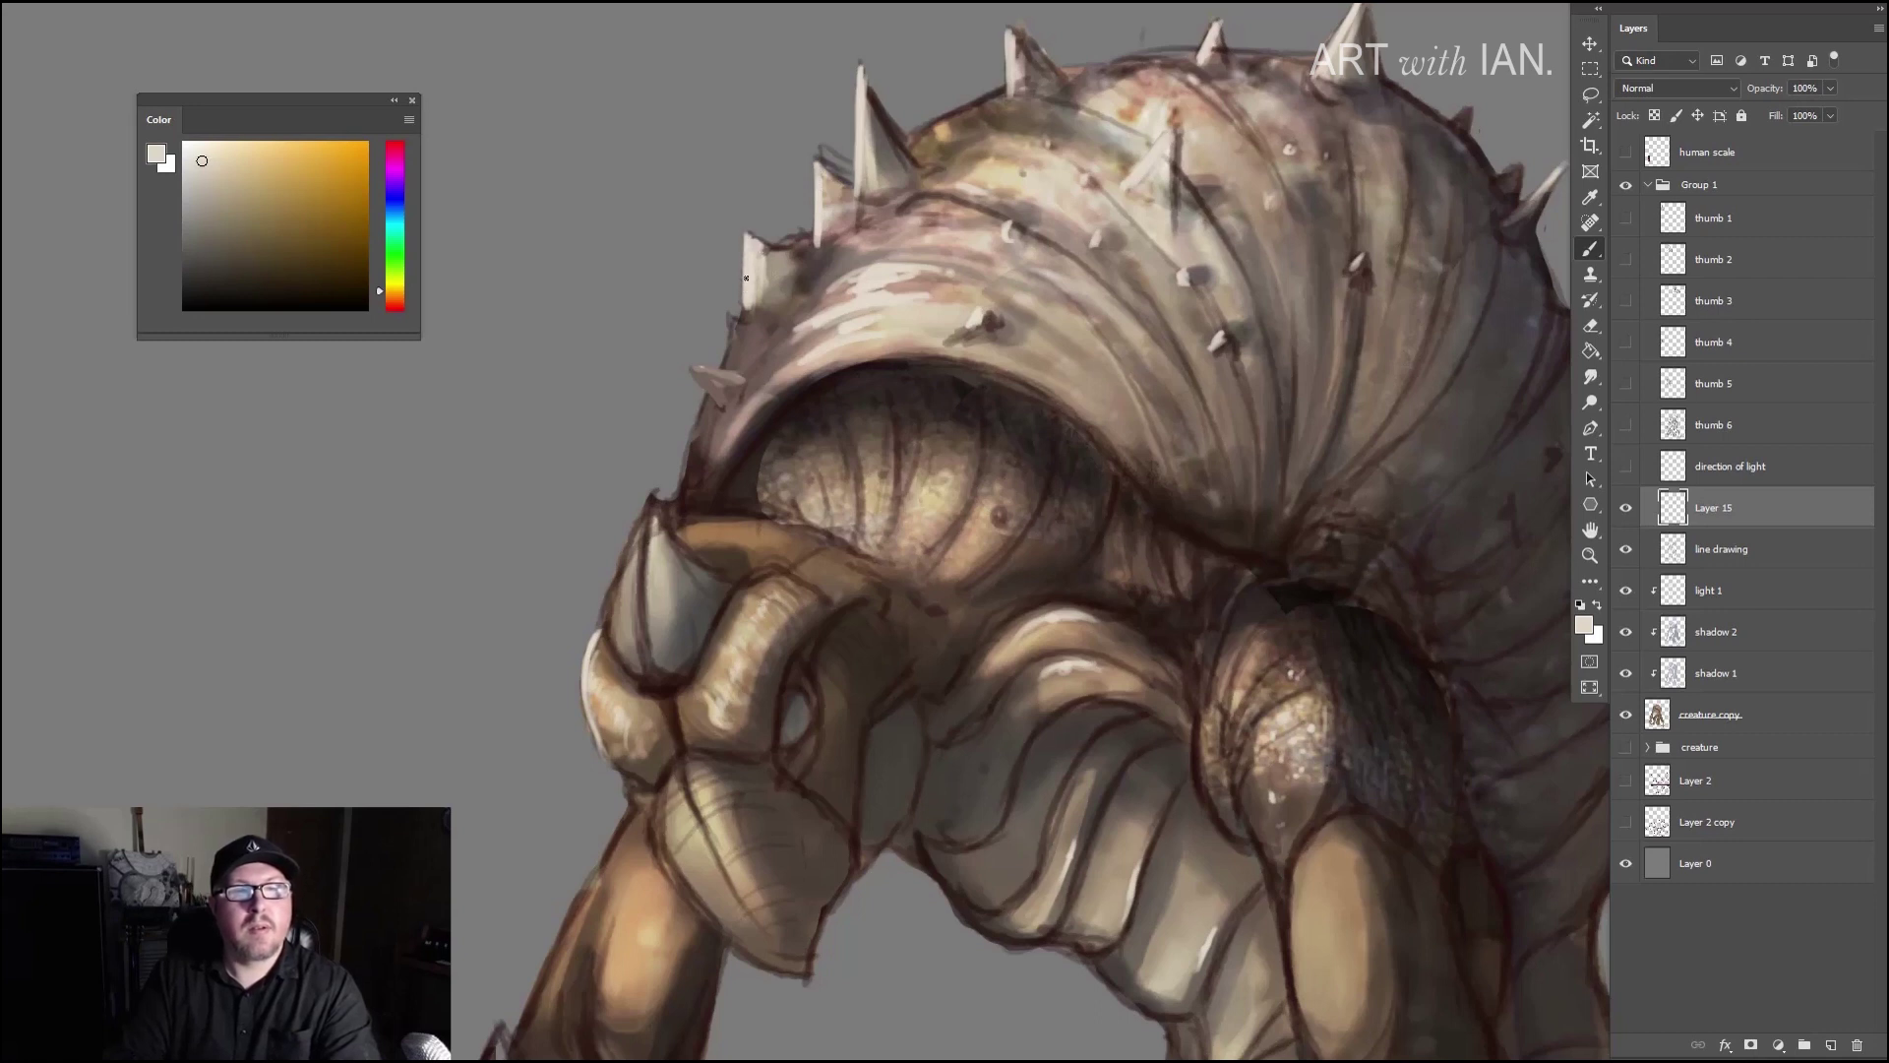
scroll(708, 287, "down", 6)
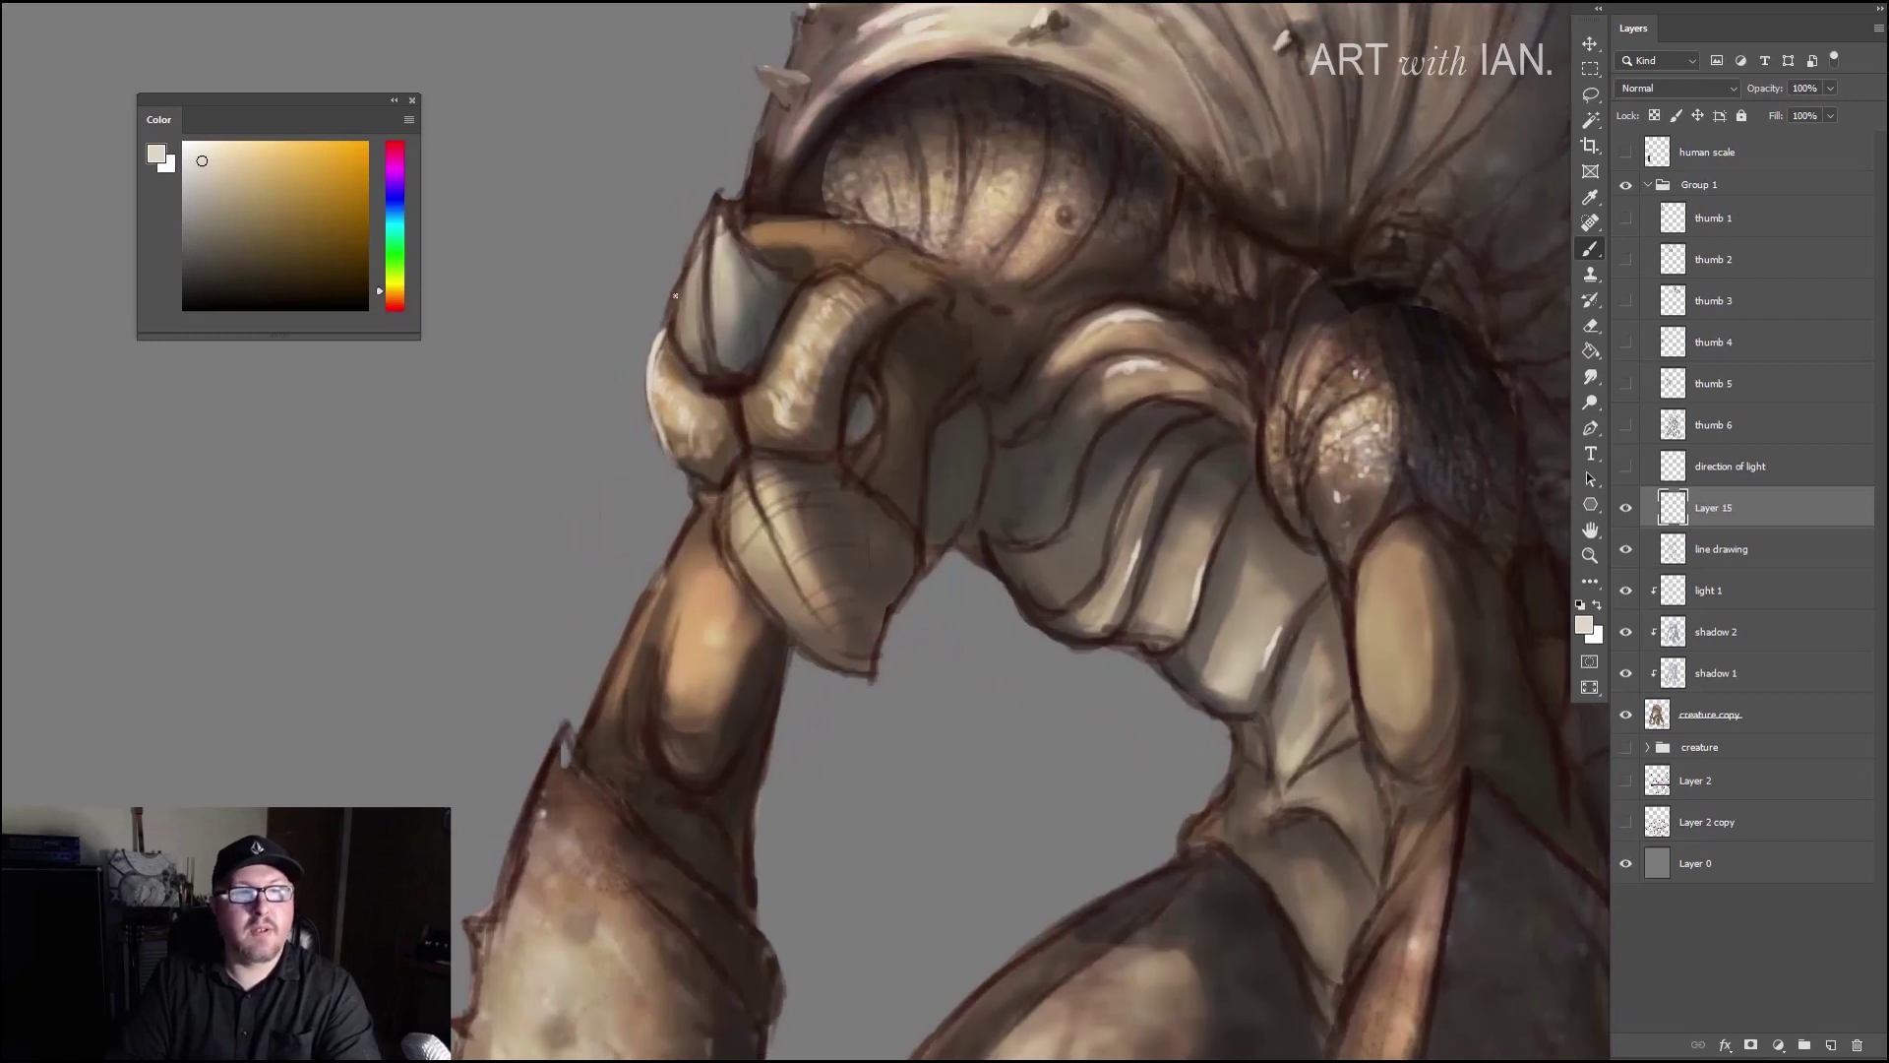
mouse_move(675, 295)
left_mouse_down()
mouse_move(672, 341)
mouse_move(716, 201)
mouse_move(670, 343)
left_mouse_up()
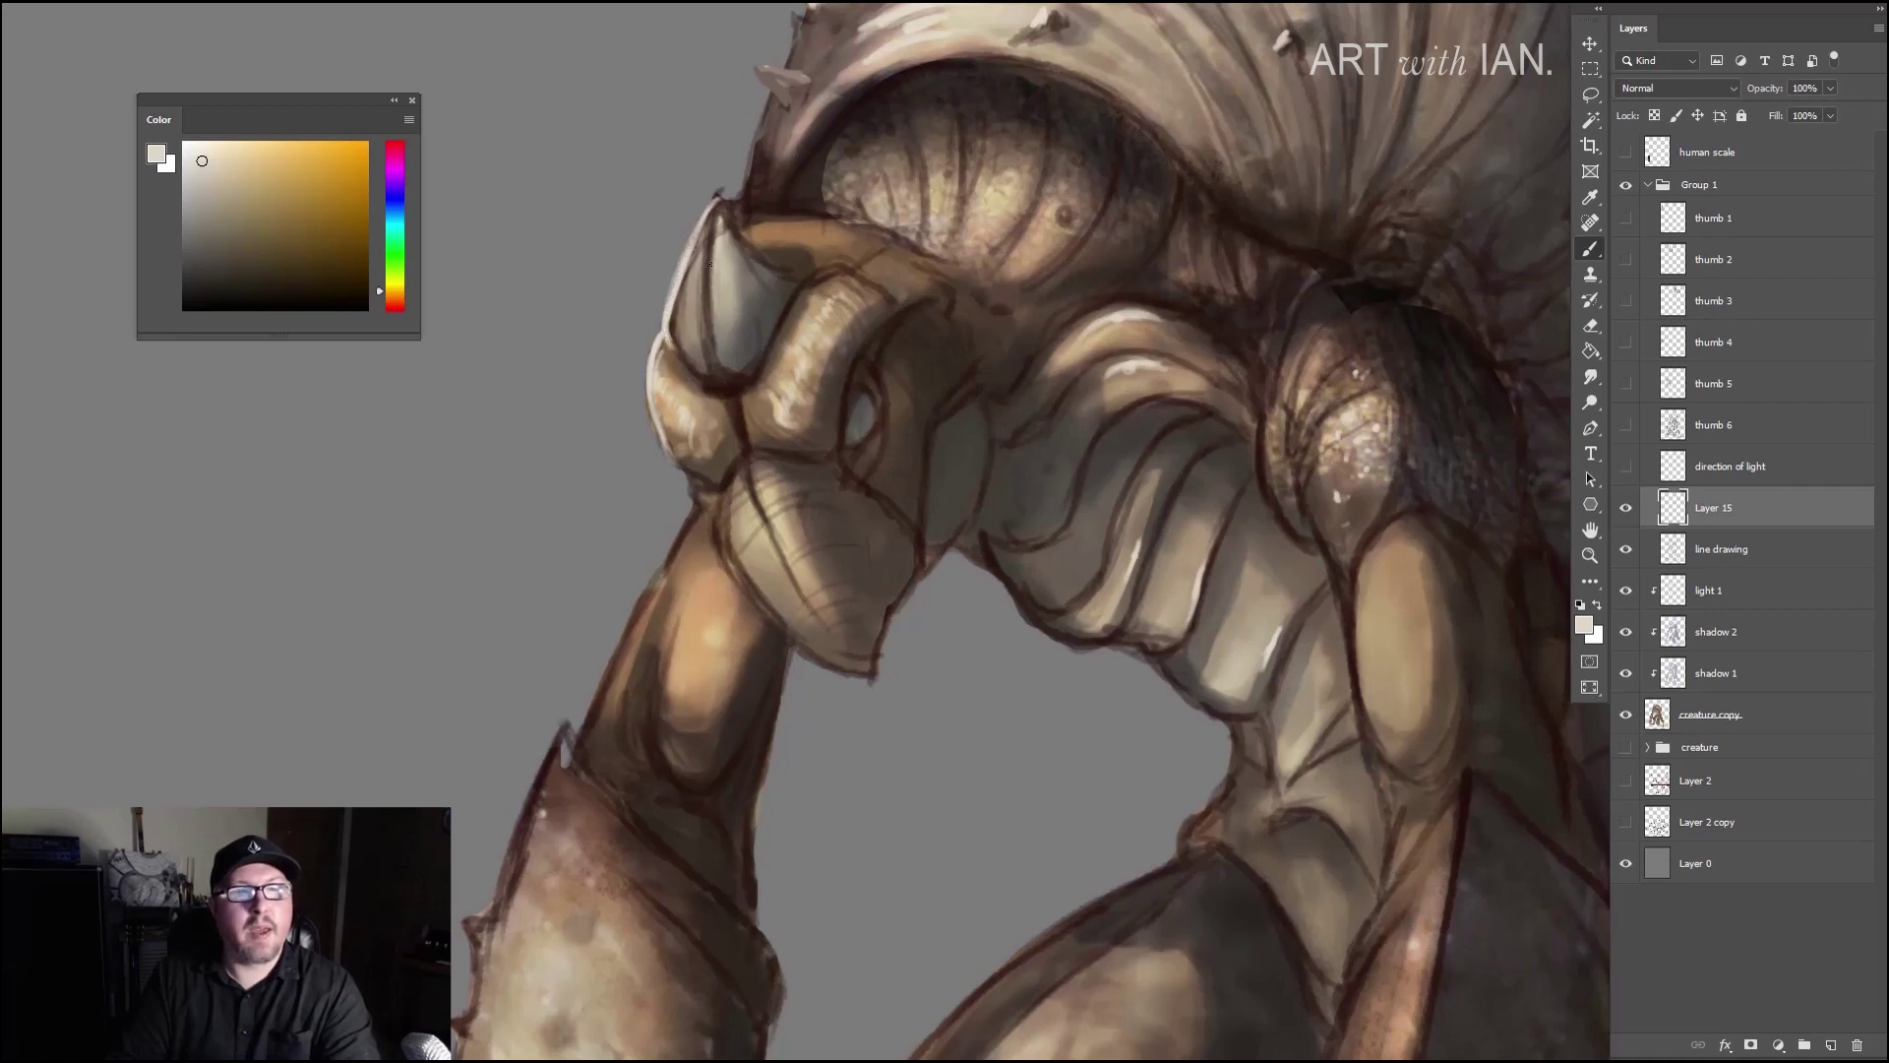
mouse_move(716, 210)
left_mouse_down()
mouse_move(706, 266)
mouse_move(716, 208)
mouse_move(707, 275)
mouse_move(717, 201)
mouse_move(708, 309)
left_mouse_up()
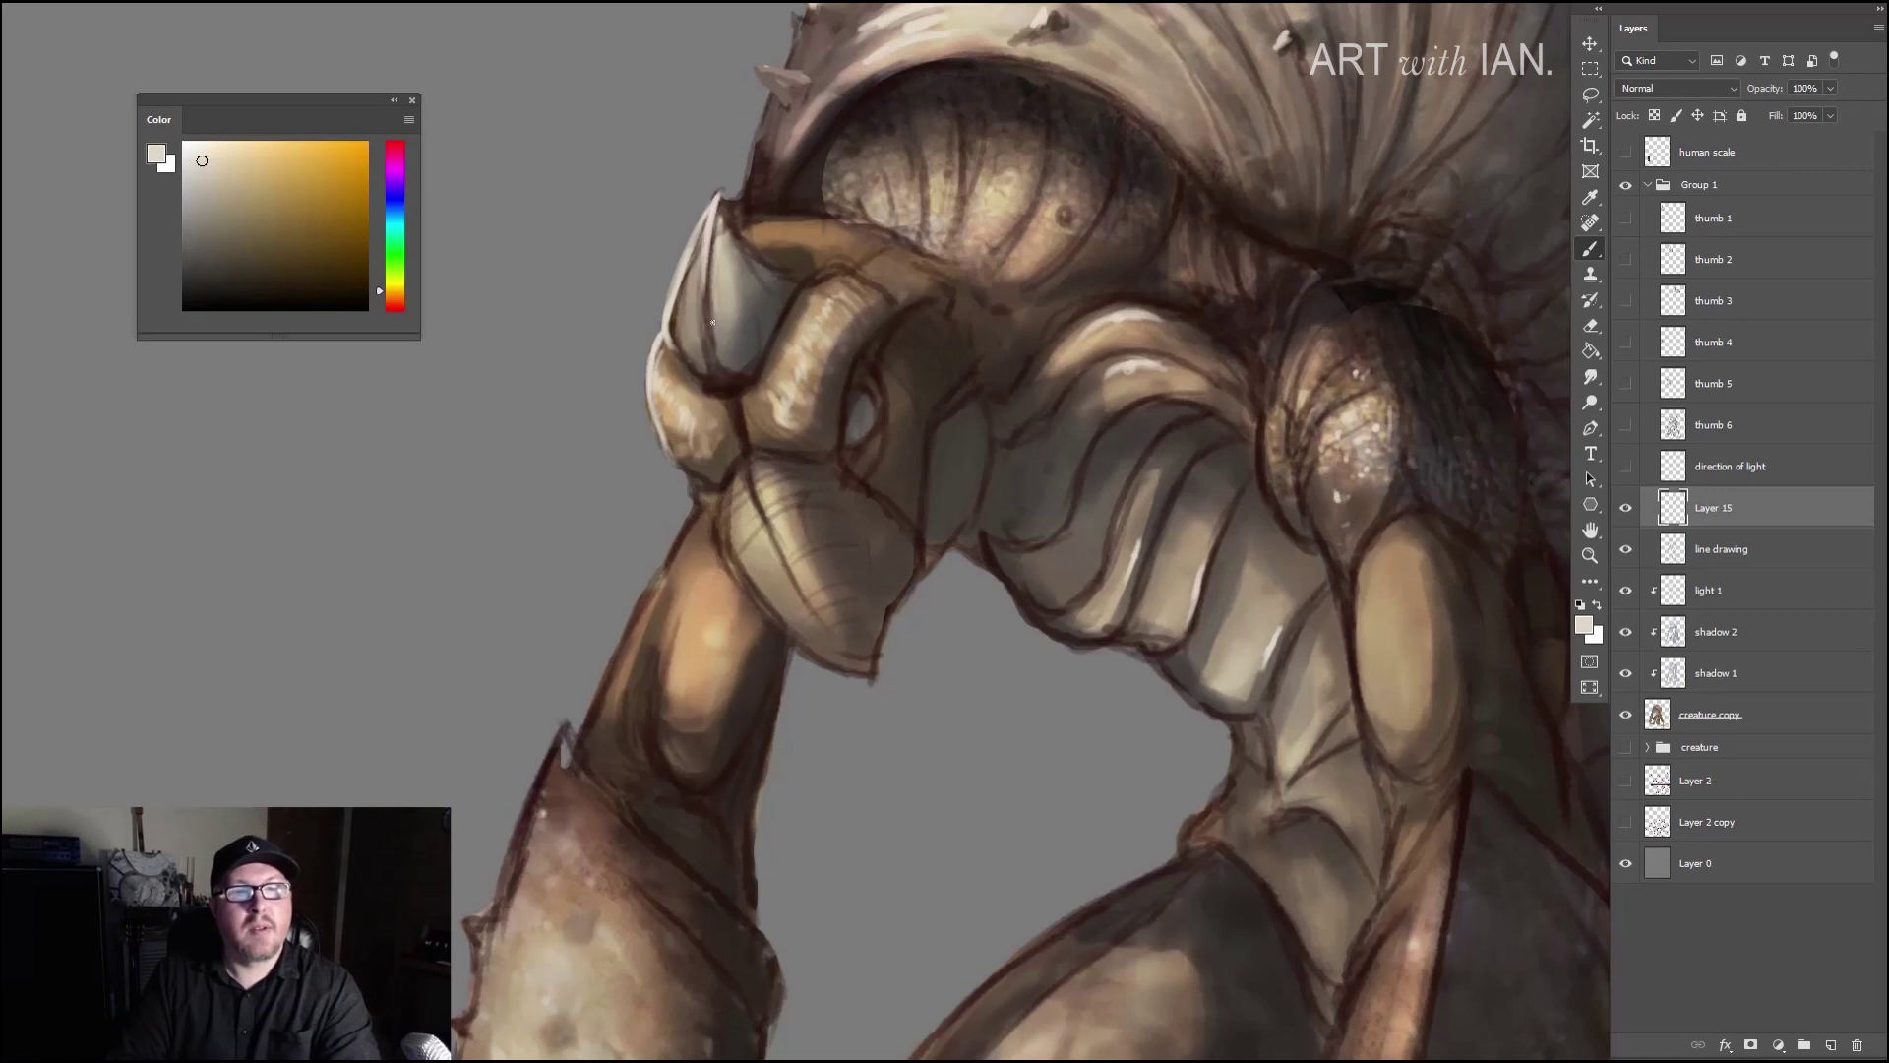
Step: Draw a thin pale rim light down the front edge of the far upper arm and along the jaw's lower edge
mouse_move(688, 408)
left_mouse_down()
mouse_move(724, 325)
mouse_move(630, 515)
left_mouse_up()
left_click_drag(657, 448, 620, 542)
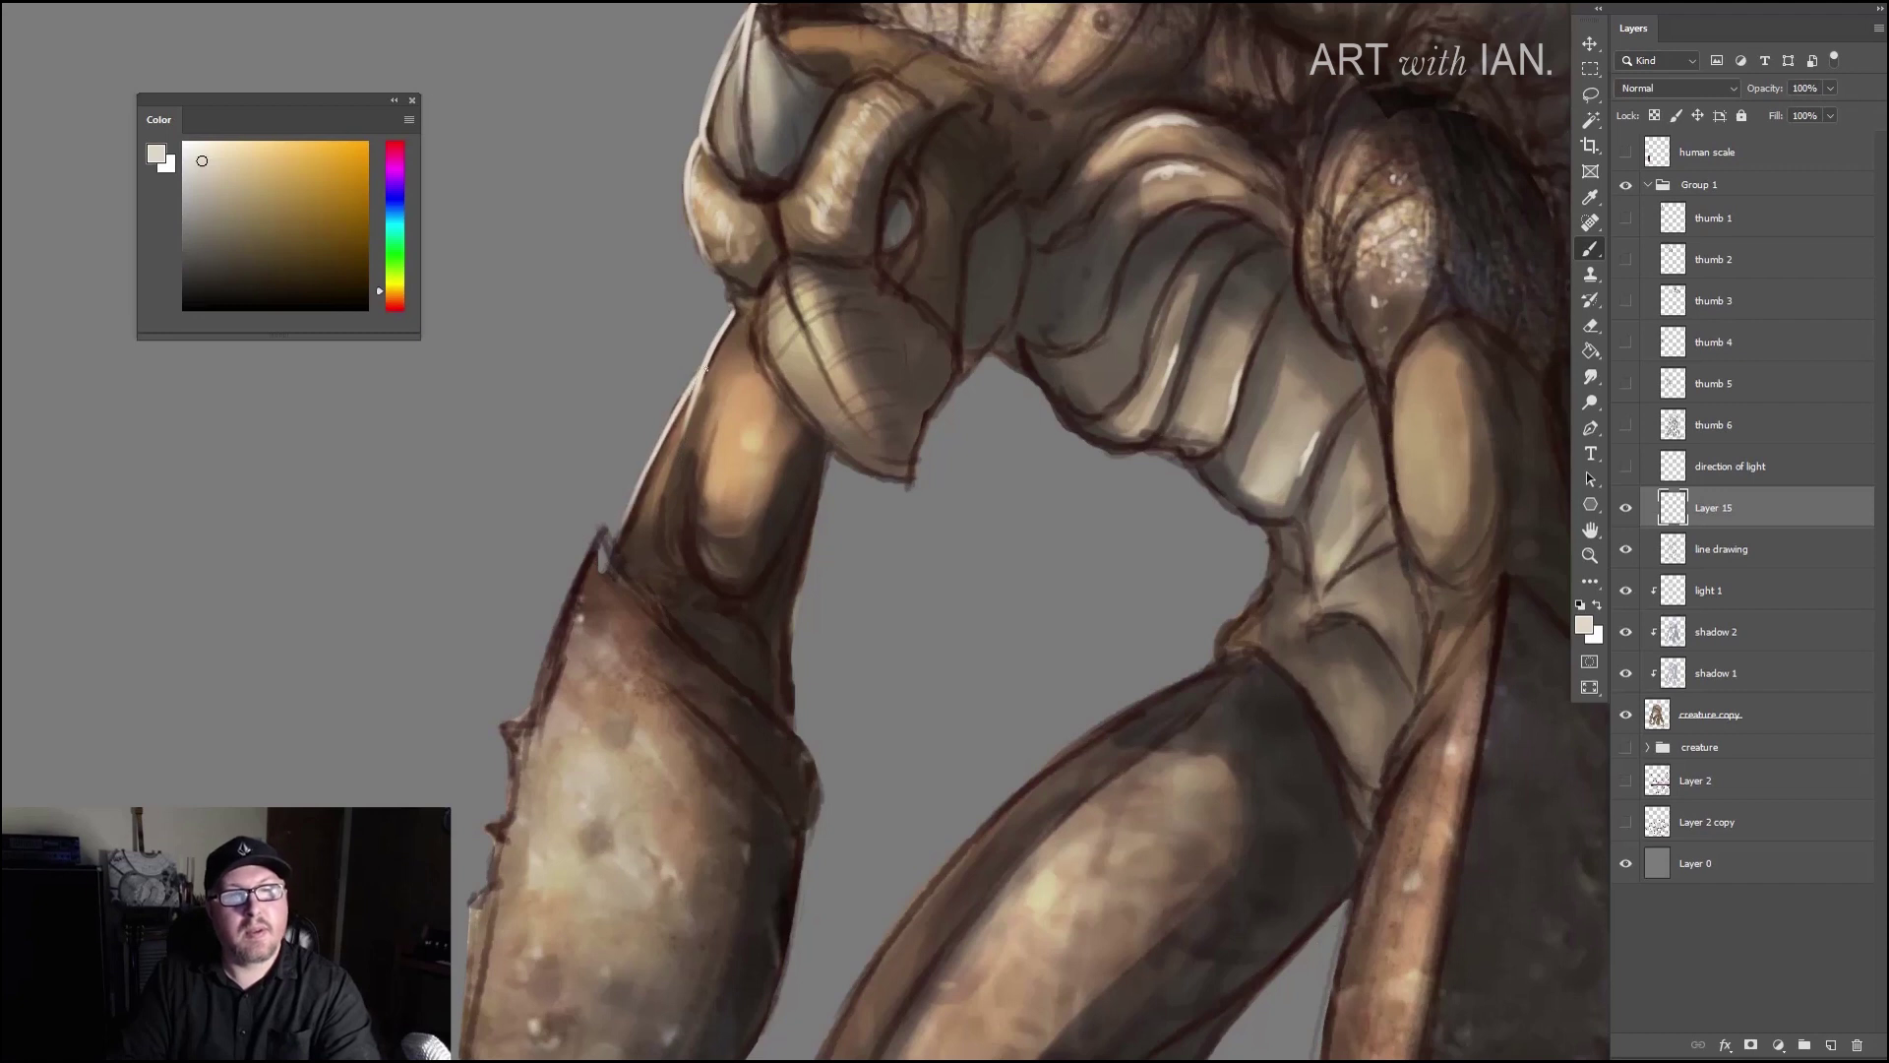
scroll(762, 305, "down", 3)
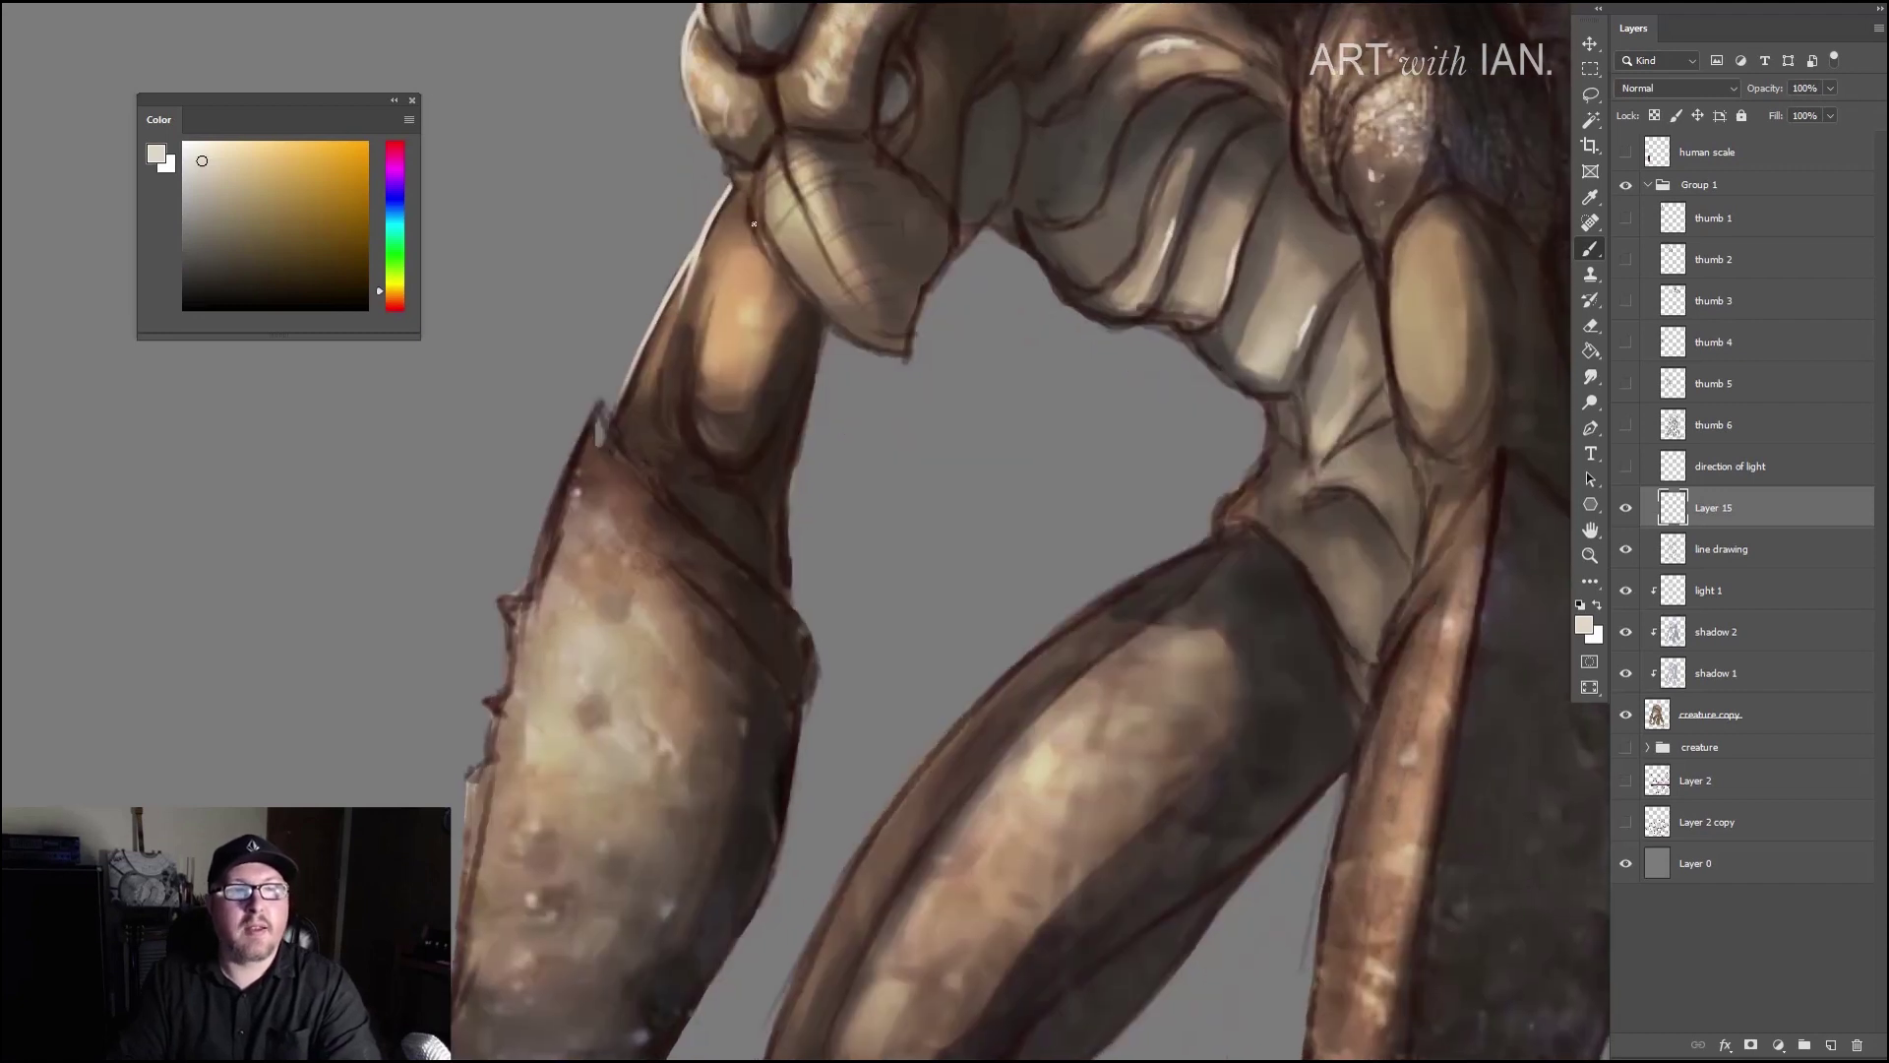
mouse_move(754, 225)
left_mouse_down()
mouse_move(787, 268)
mouse_move(731, 173)
mouse_move(778, 256)
mouse_move(871, 92)
left_mouse_up()
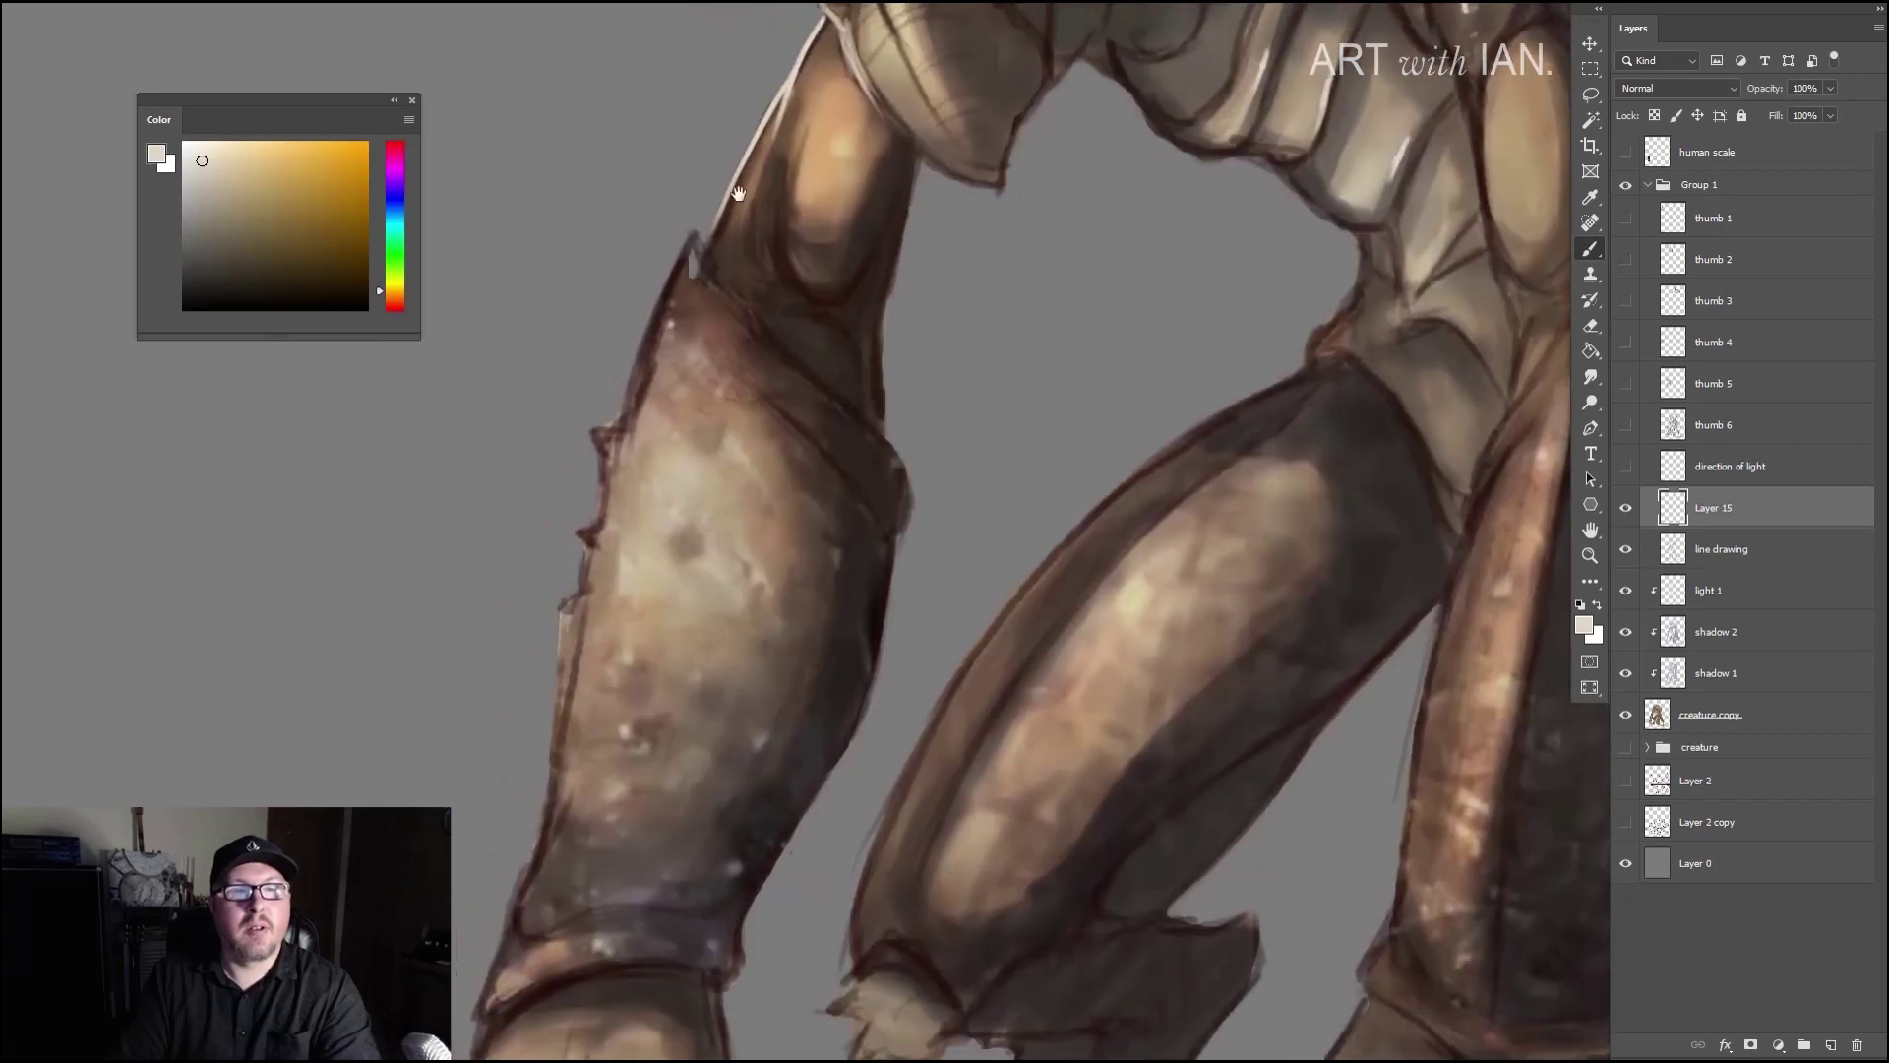
Step: Outline the far arm's elbow spike, upper forearm edge and small forearm spikes with thin pale rim highlights
mouse_move(693, 232)
left_mouse_down()
mouse_move(712, 280)
mouse_move(690, 245)
mouse_move(663, 310)
mouse_move(692, 234)
mouse_move(646, 350)
mouse_move(692, 233)
mouse_move(629, 389)
left_mouse_up()
left_click_drag(676, 280, 623, 405)
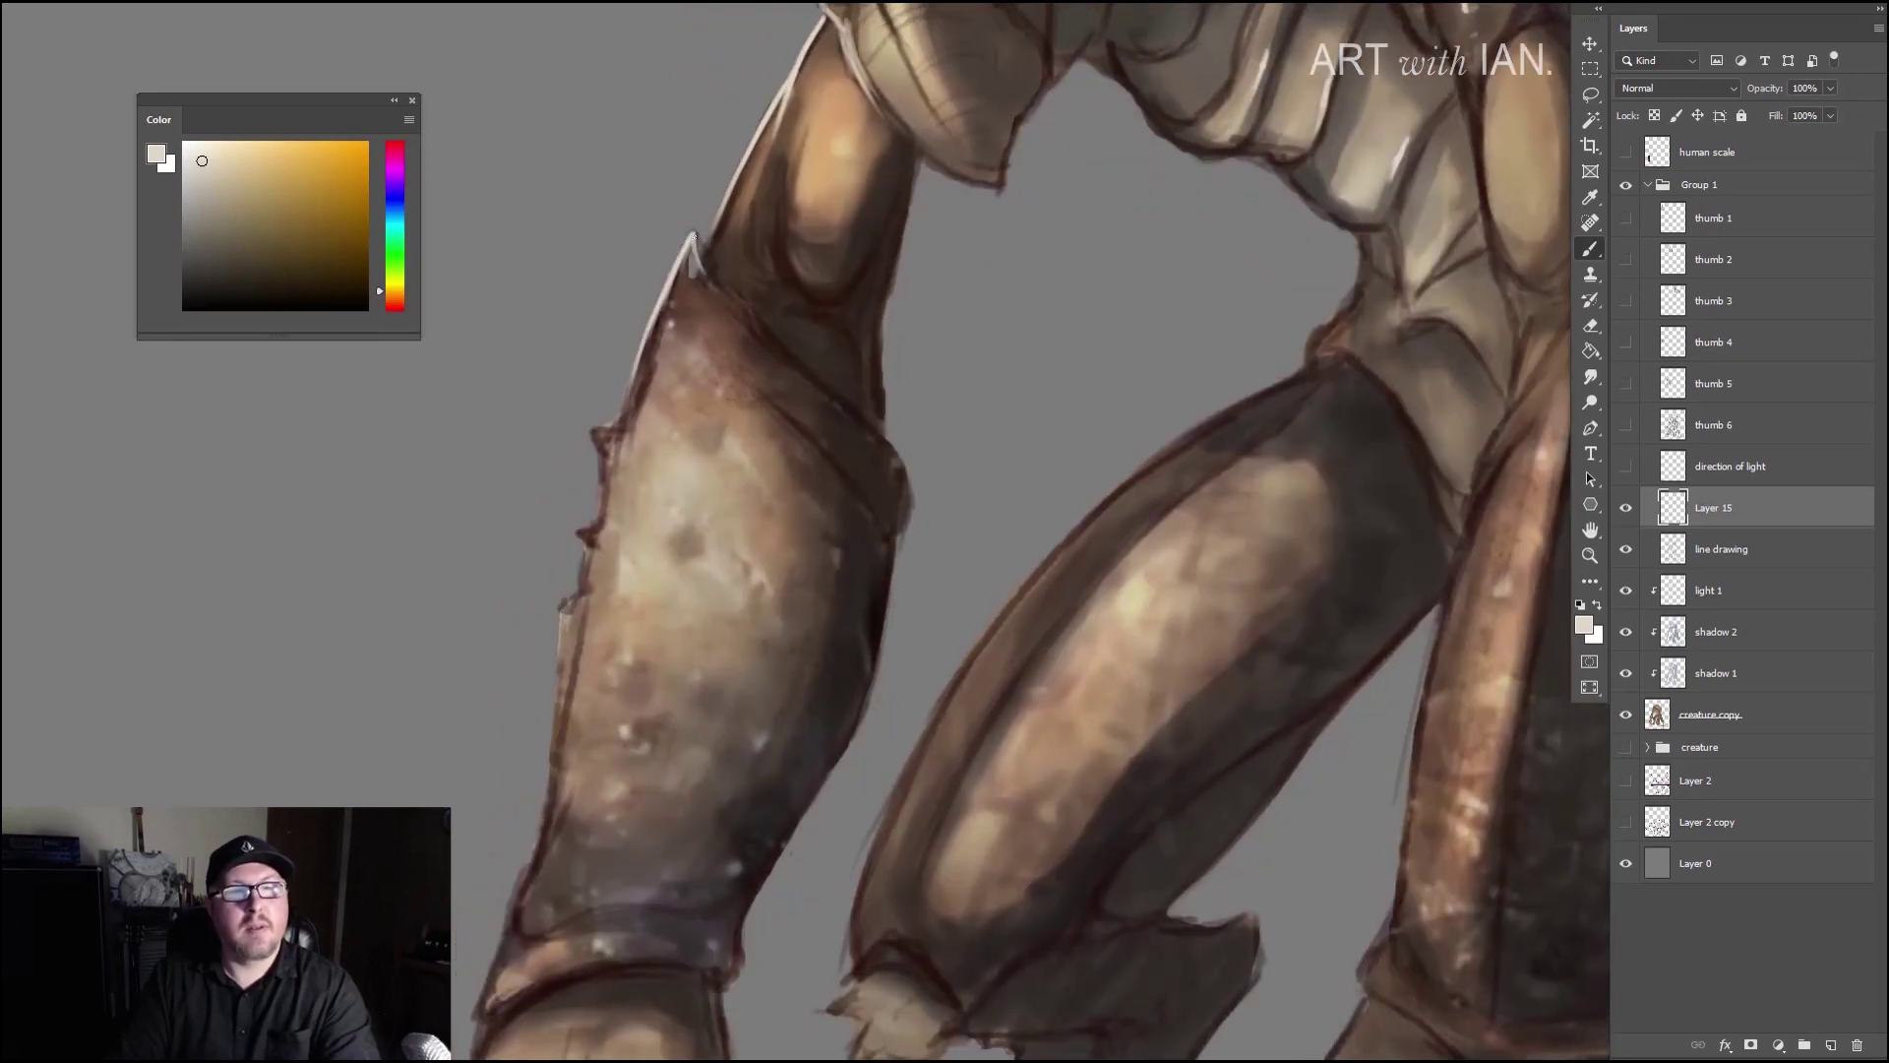
left_click_drag(699, 327, 744, 202)
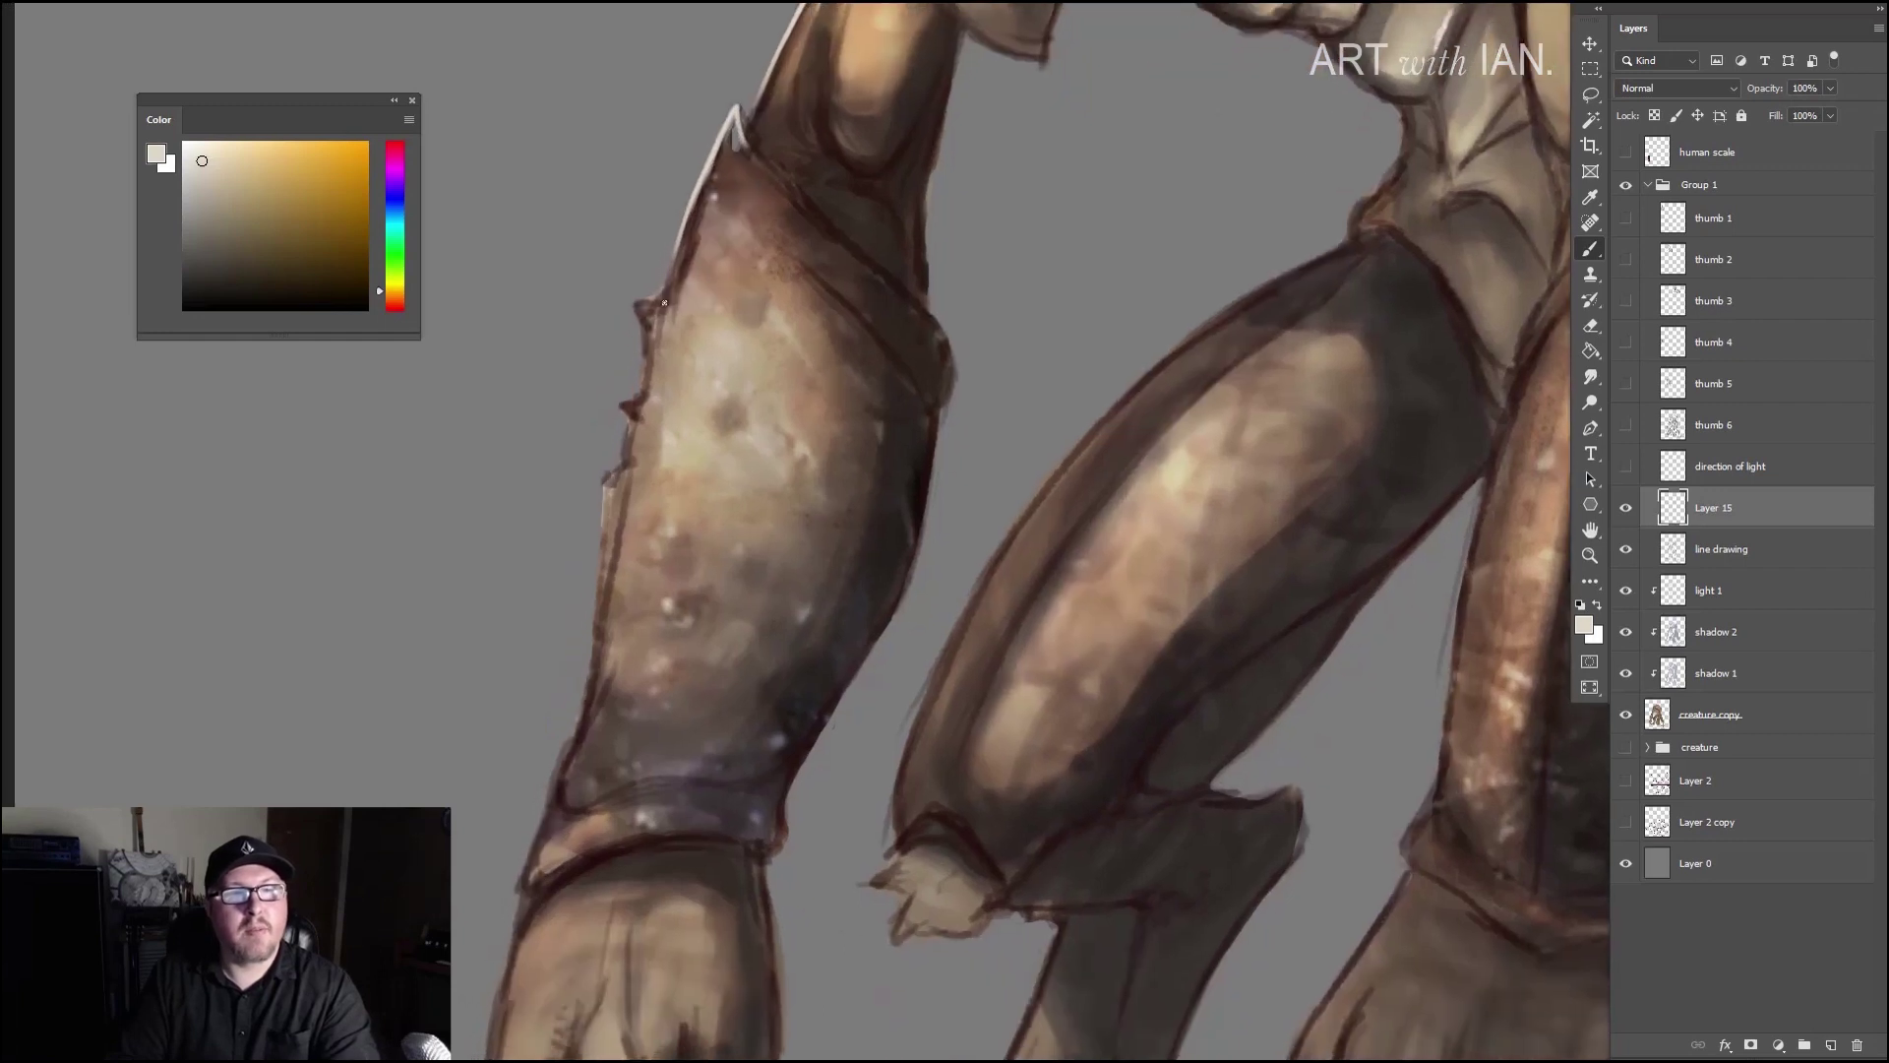
mouse_move(636, 307)
left_mouse_down()
mouse_move(657, 301)
mouse_move(638, 315)
left_mouse_up()
mouse_move(645, 384)
left_mouse_down()
mouse_move(626, 402)
mouse_move(709, 309)
mouse_move(667, 352)
mouse_move(681, 366)
left_mouse_up()
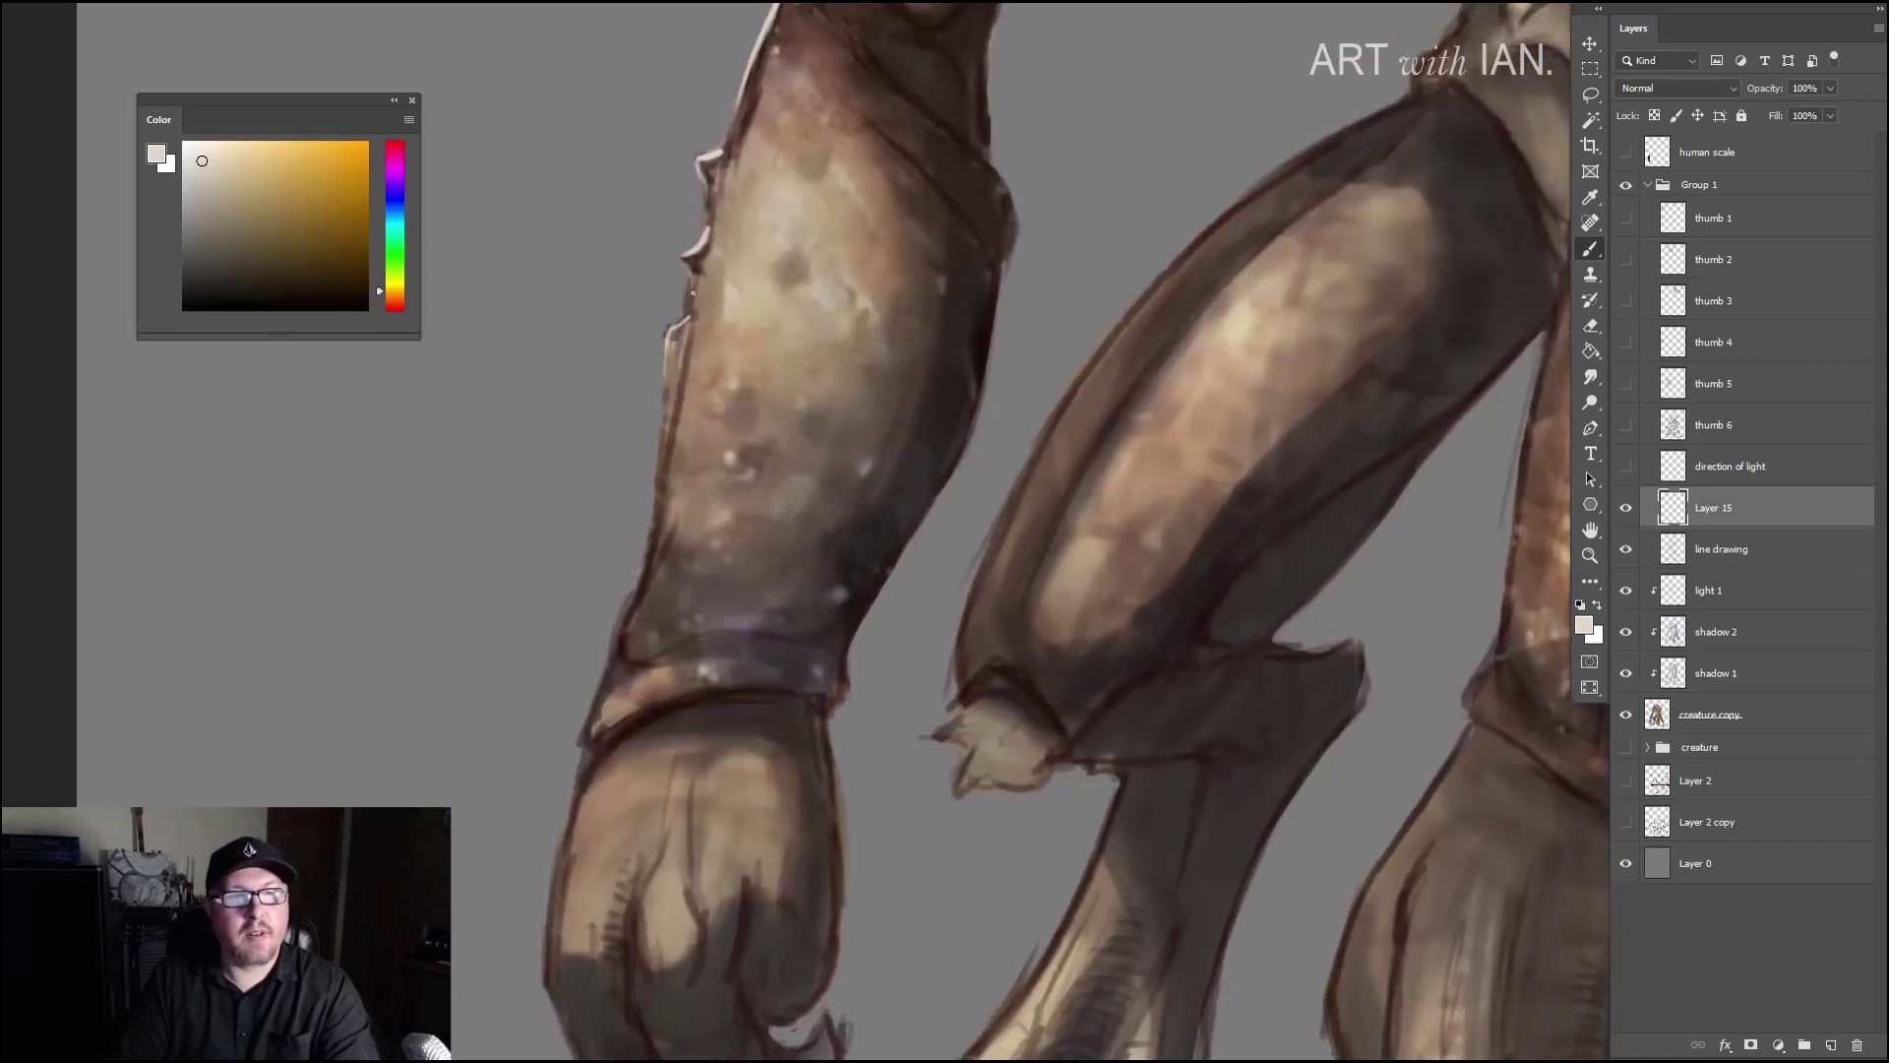
Step: Continue the pale rim light down the far forearm, wrist cuff and outer hand, and add small highlight strokes to the knuckles
left_click_drag(696, 288, 675, 425)
mouse_move(669, 346)
left_mouse_down()
mouse_move(636, 596)
mouse_move(659, 519)
mouse_move(617, 618)
mouse_move(631, 668)
mouse_move(694, 488)
mouse_move(662, 518)
mouse_move(668, 492)
mouse_move(661, 529)
left_mouse_up()
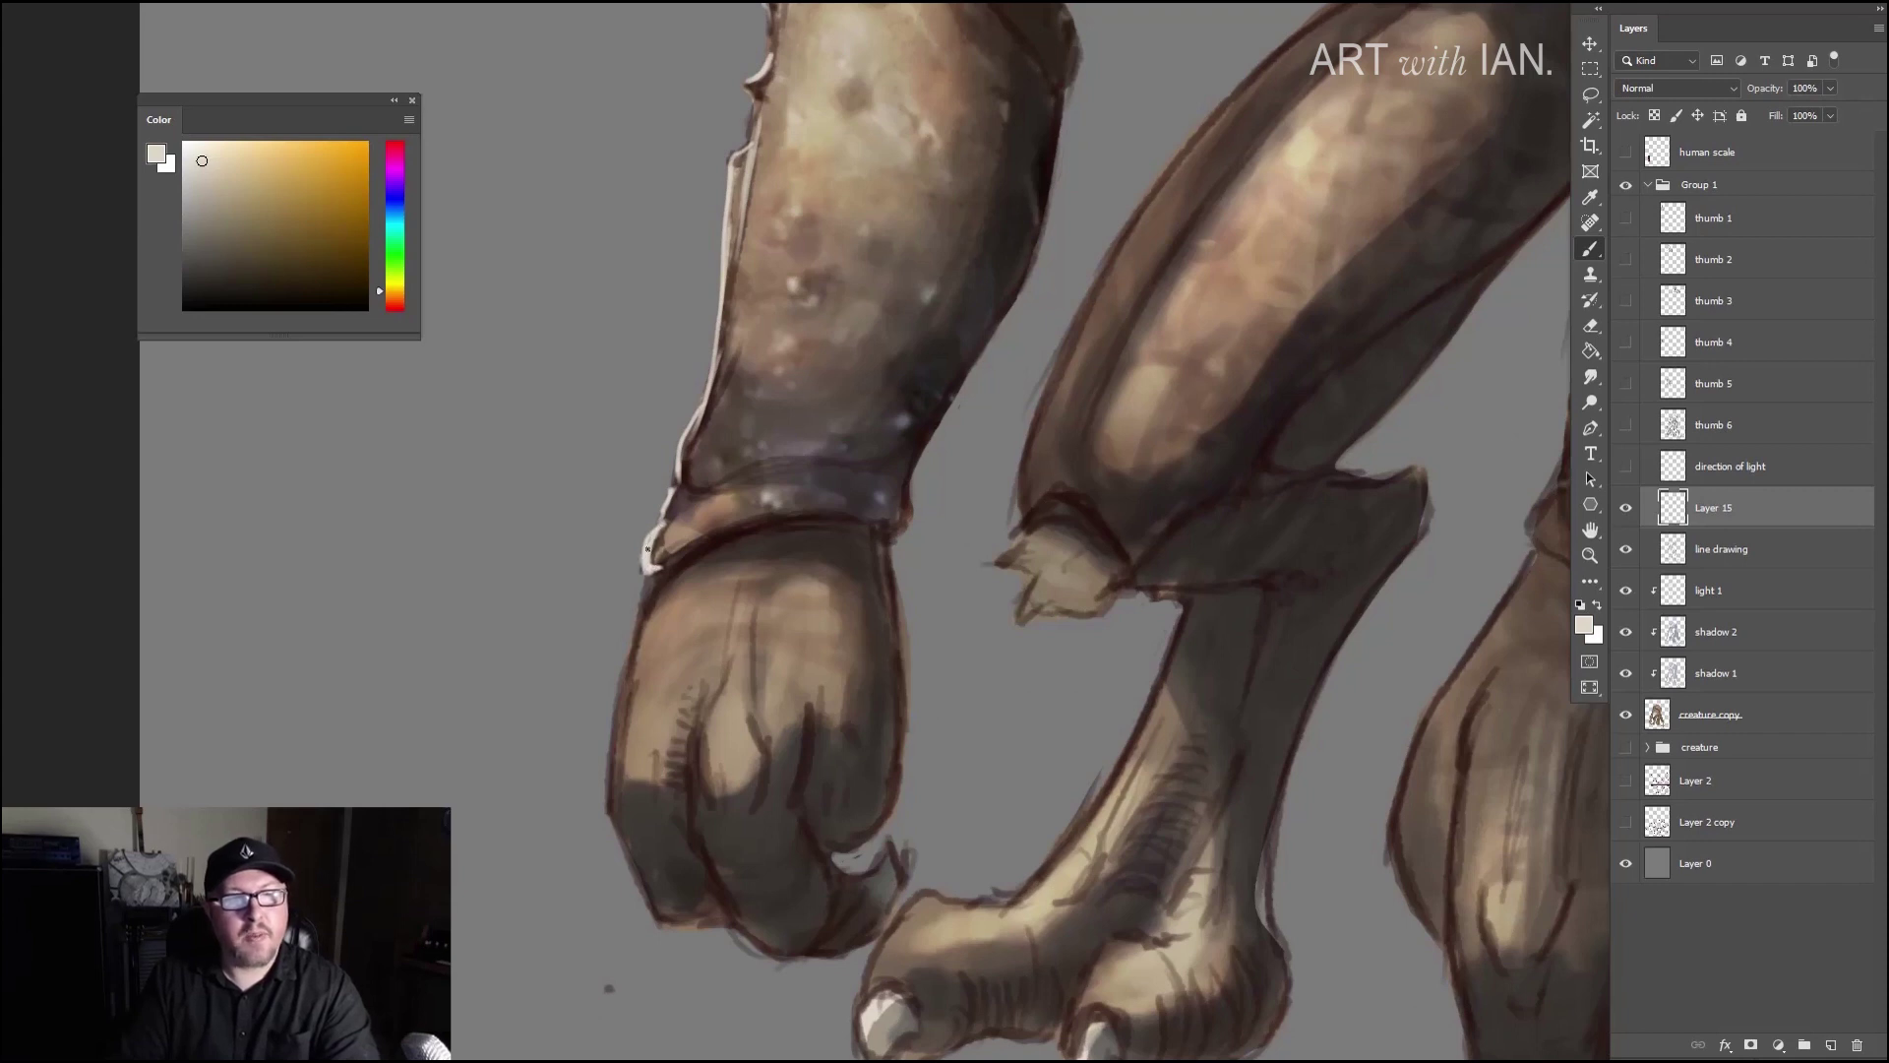
left_click_drag(657, 563, 705, 453)
mouse_move(679, 525)
left_mouse_down()
mouse_move(655, 684)
mouse_move(699, 802)
left_mouse_up()
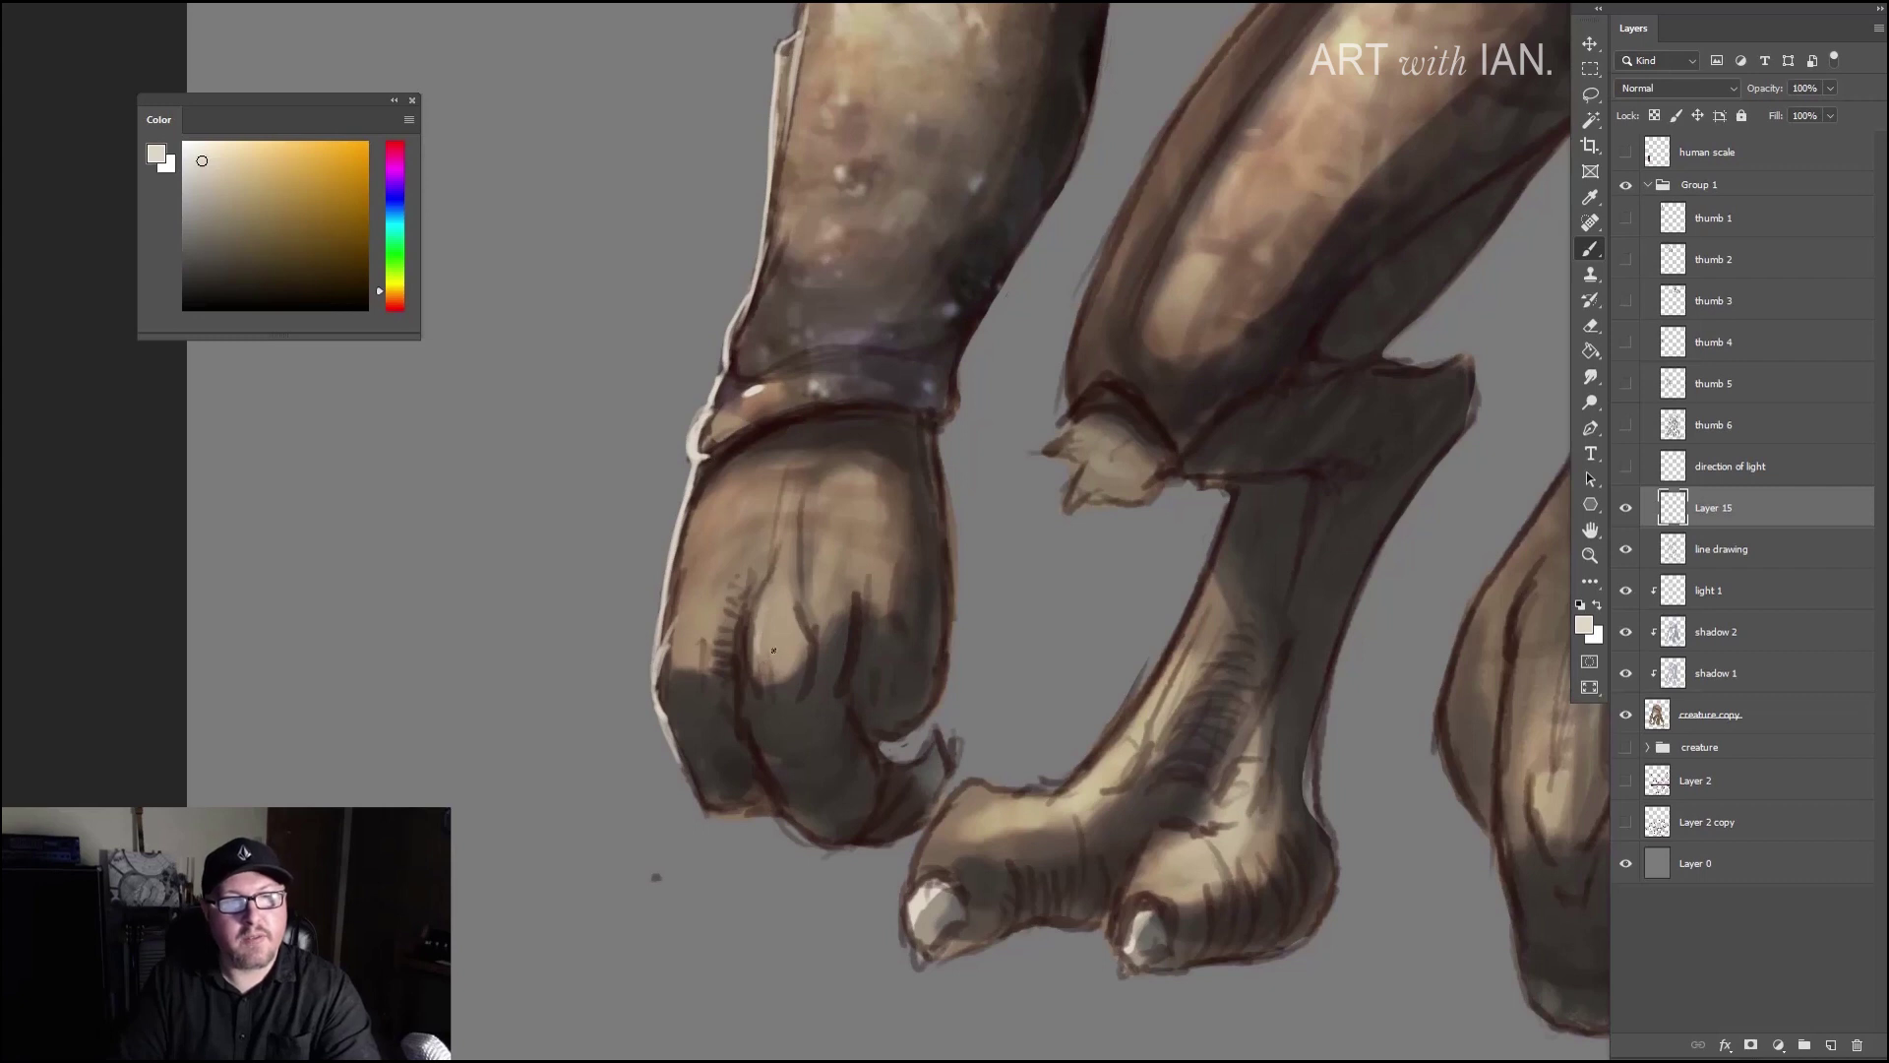
mouse_move(785, 656)
left_mouse_down()
mouse_move(783, 627)
mouse_move(683, 651)
mouse_move(694, 622)
left_mouse_up()
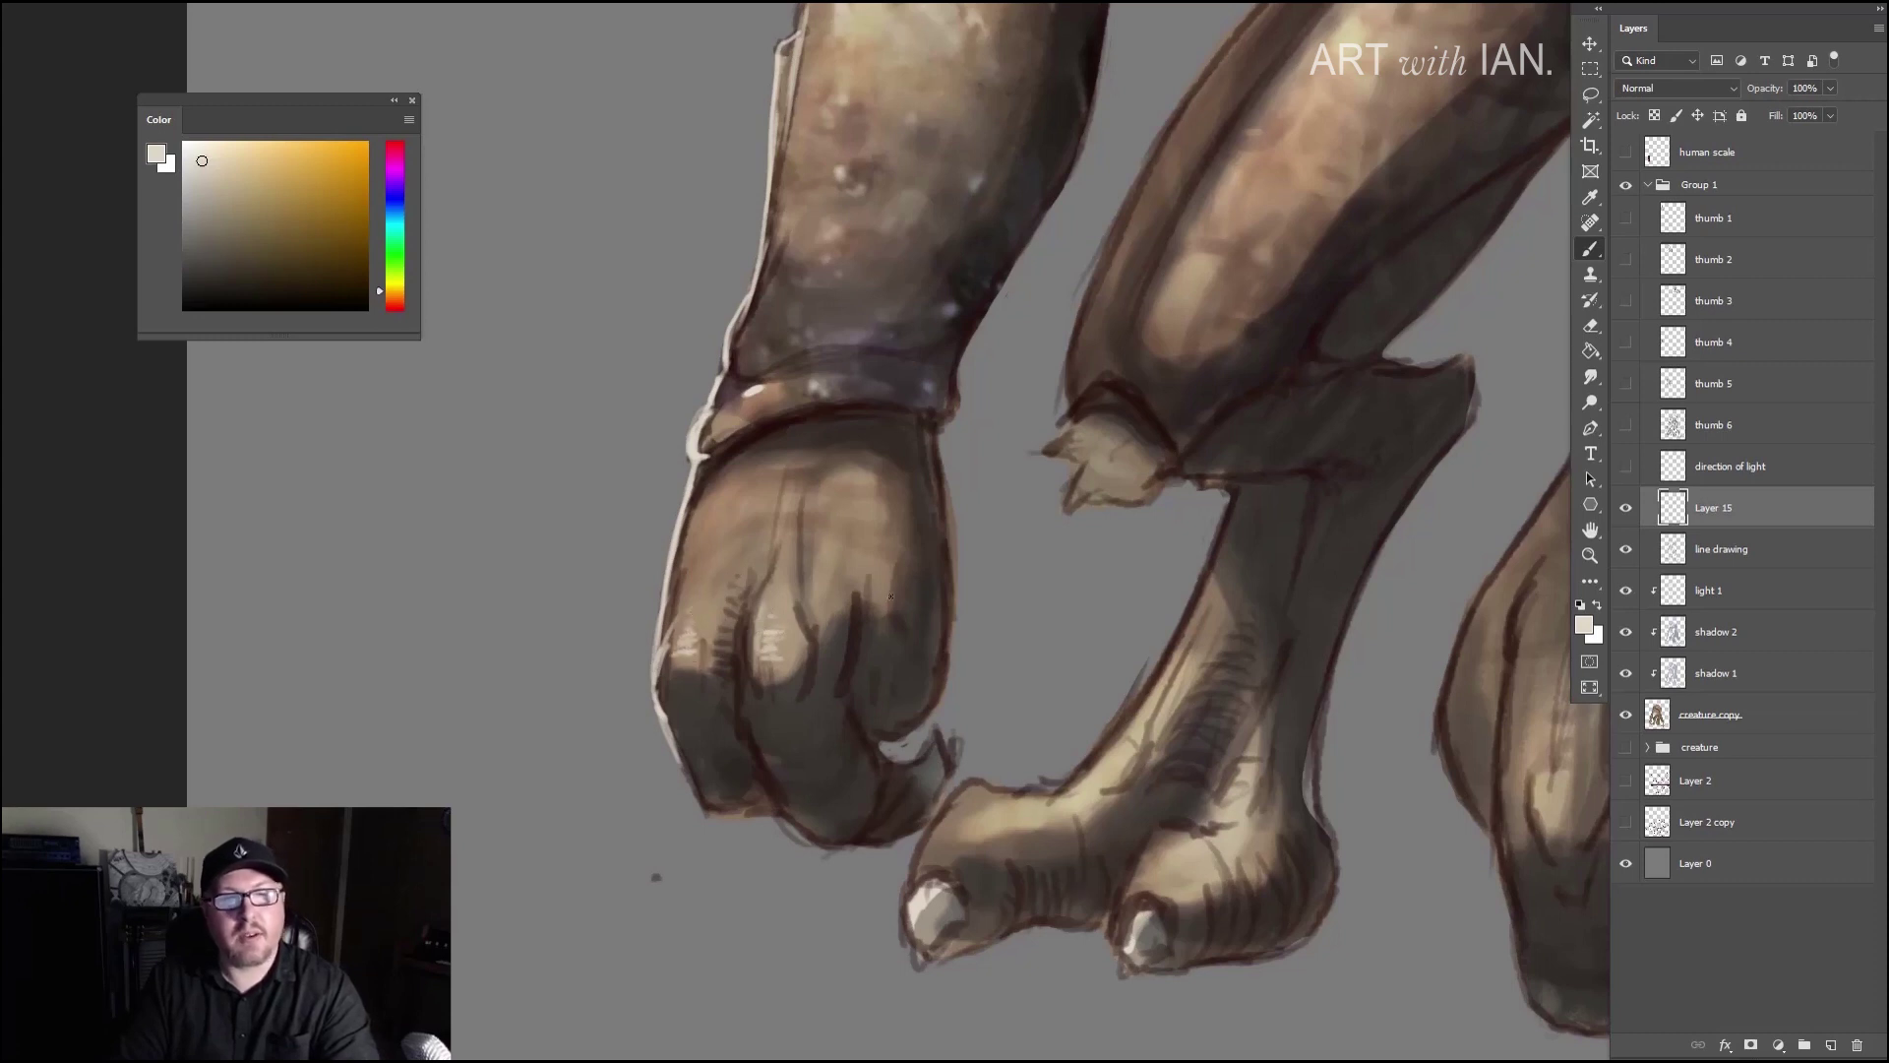
Step: Dab small pale highlight dots and flecks over the lit lower part of the creature's thigh to suggest bumpy skin
scroll(945, 443, "up", 1)
scroll(989, 463, "up", 1)
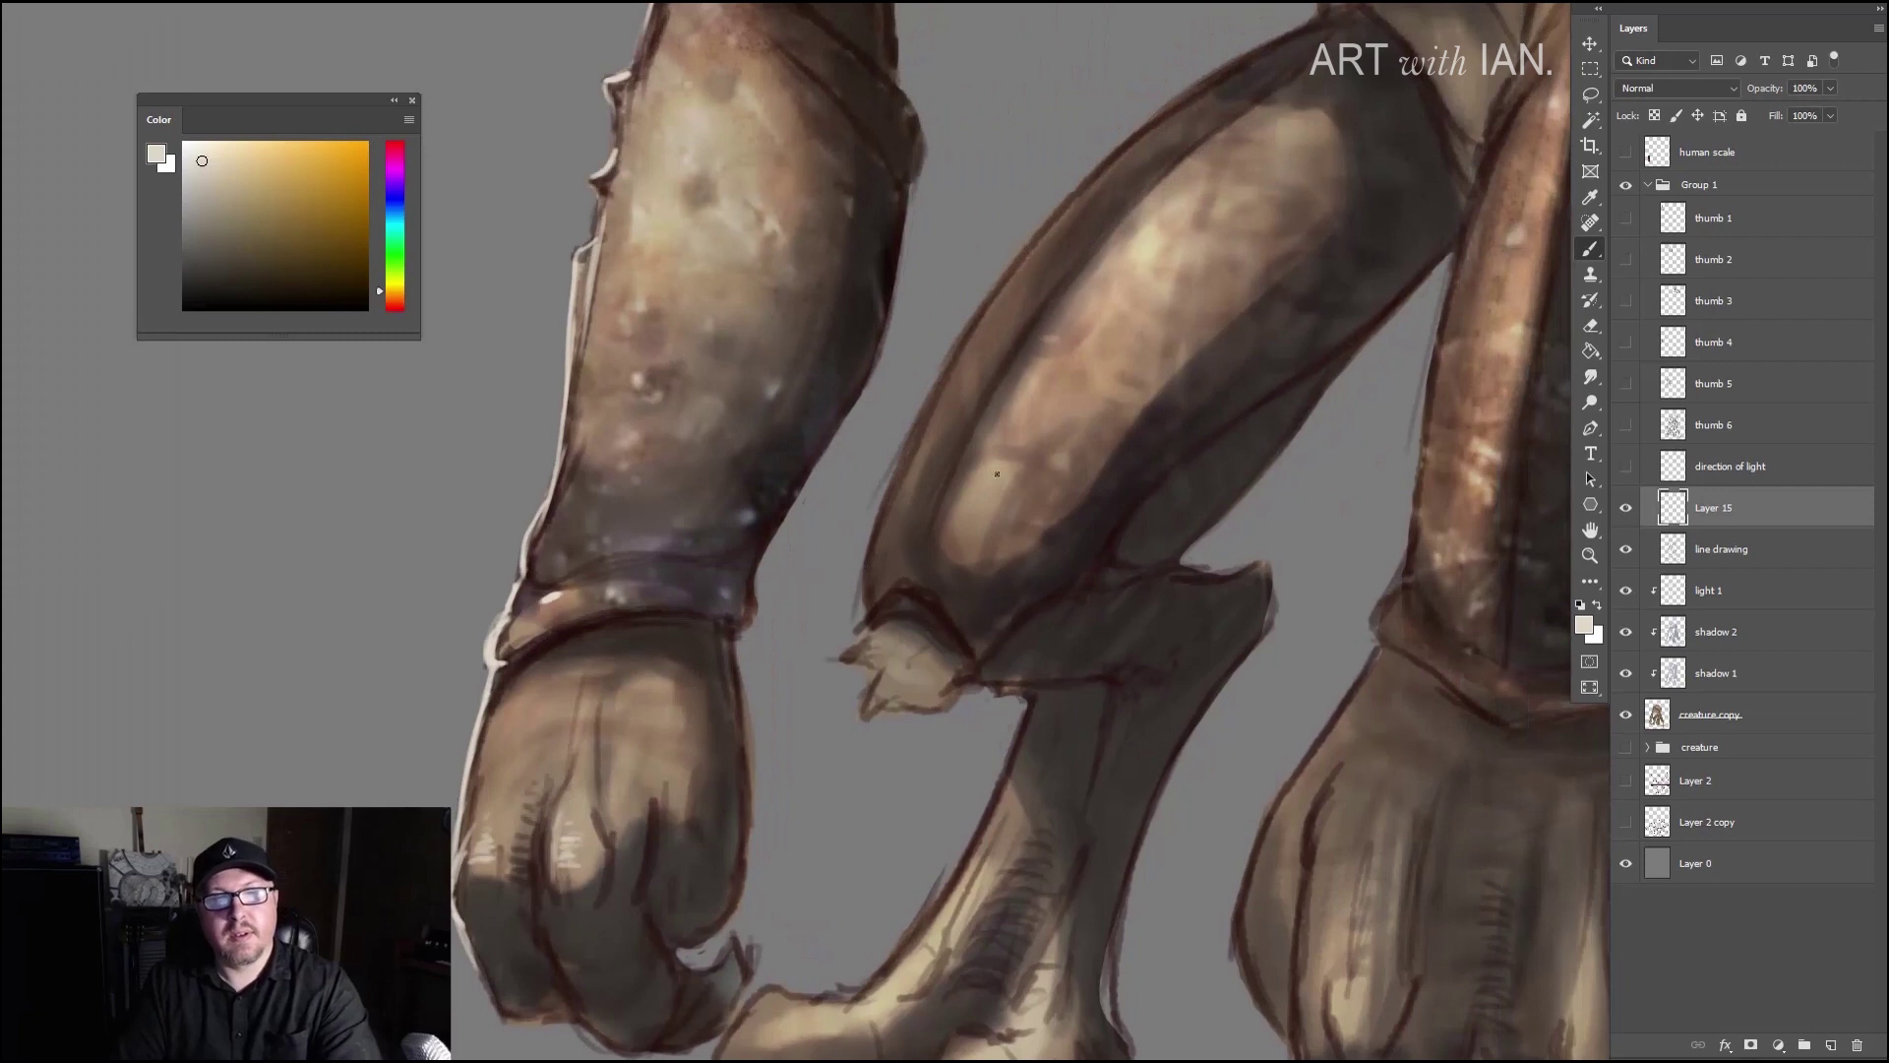
scroll(997, 474, "up", 2)
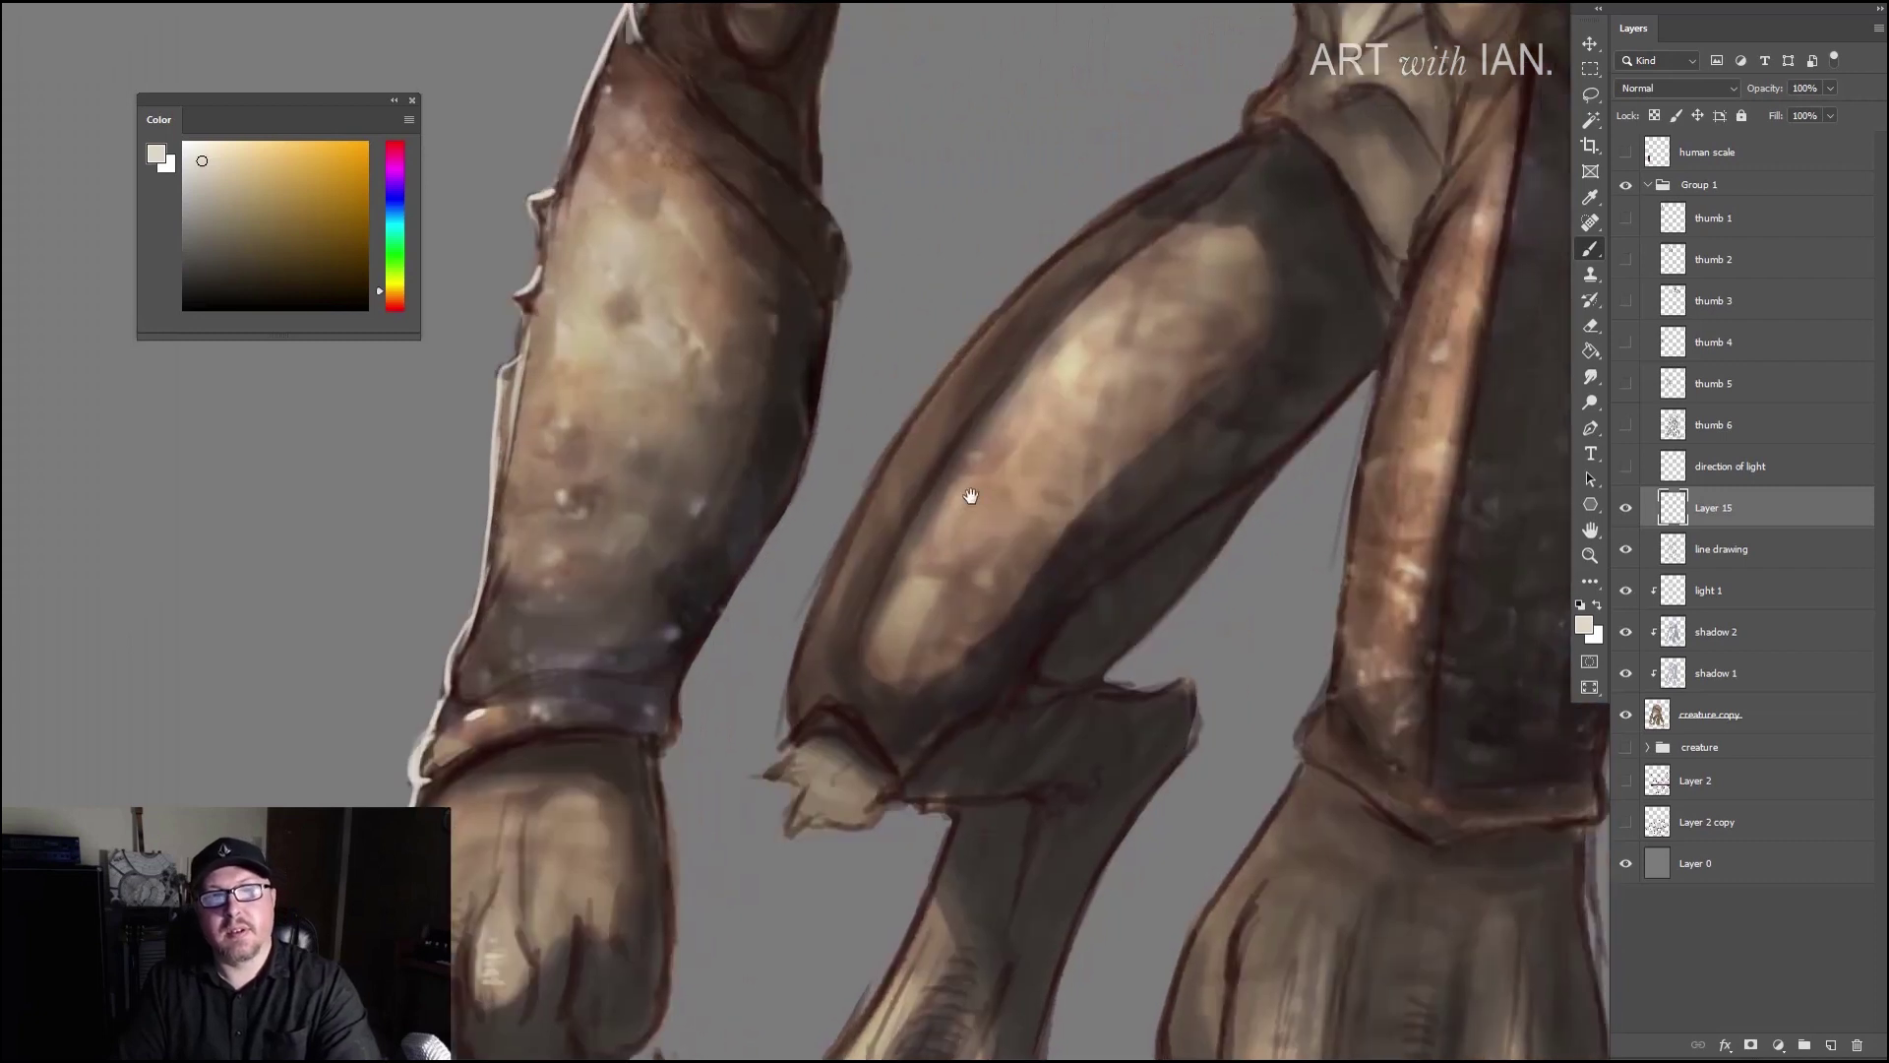
left_click(881, 648)
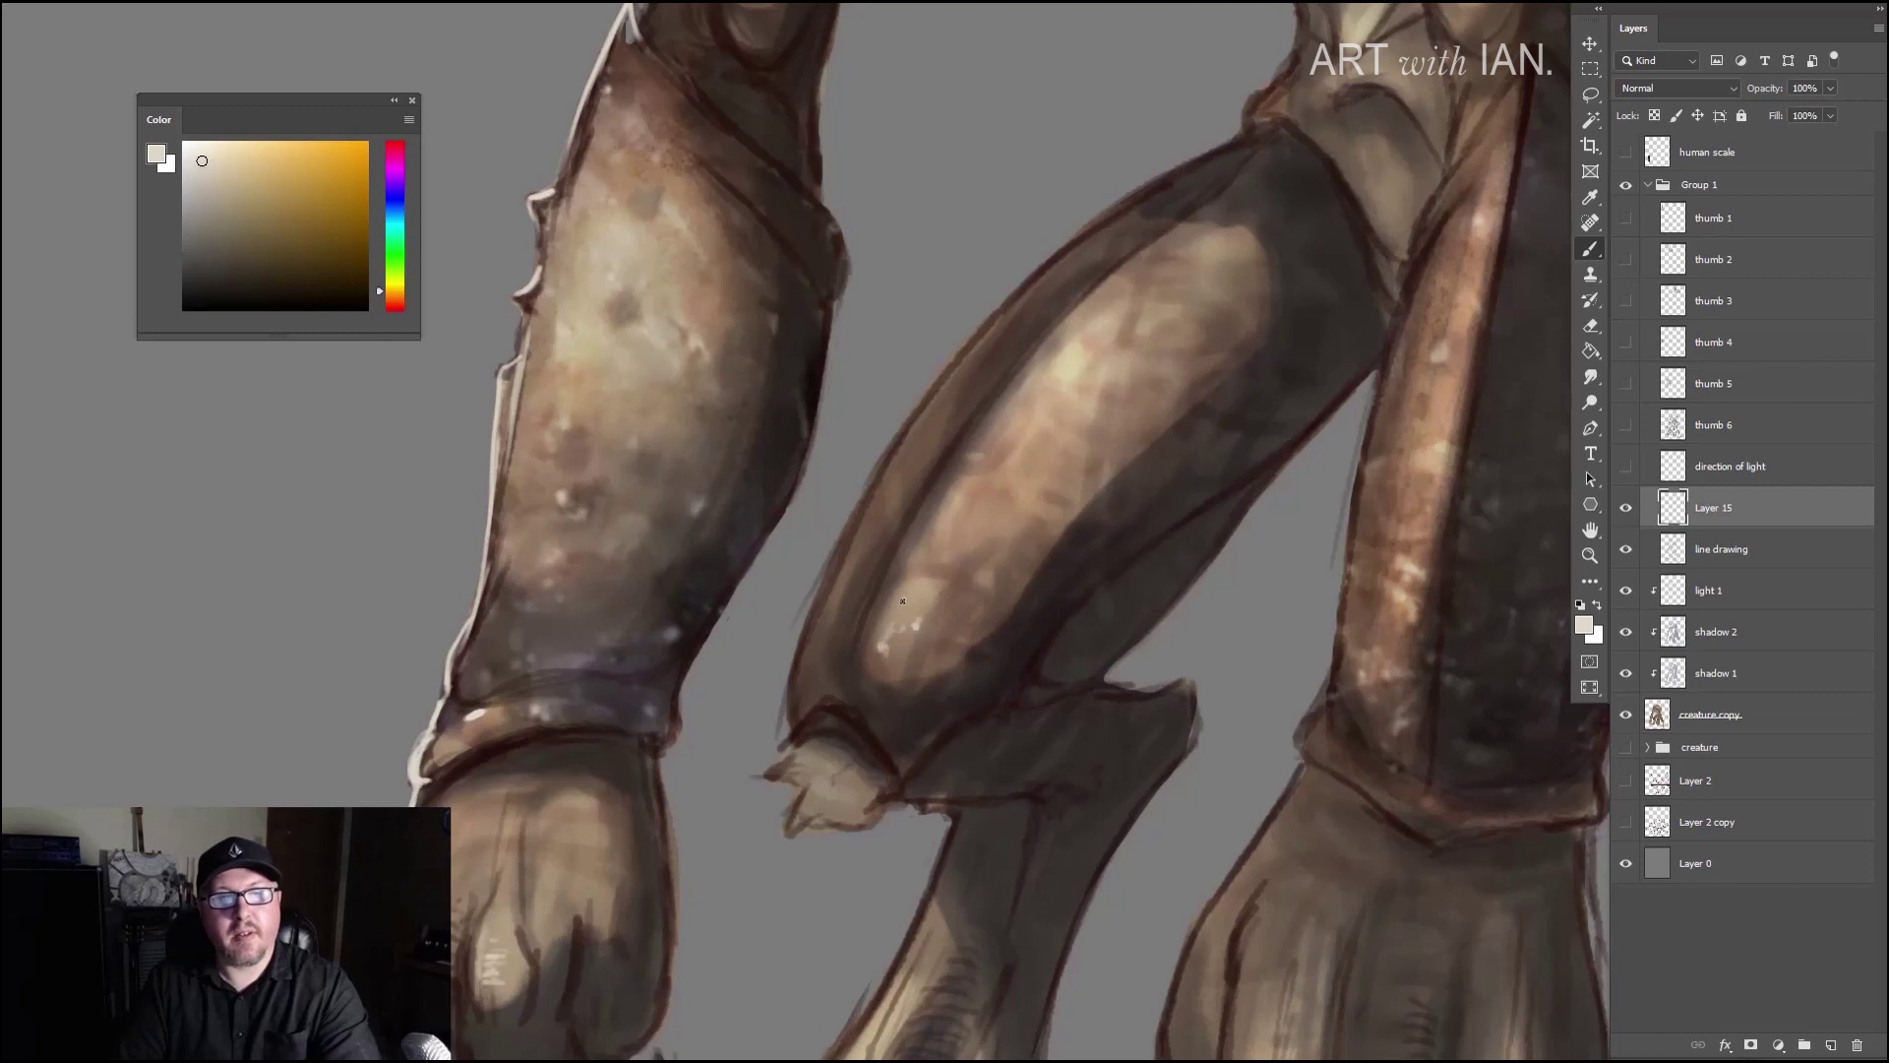
left_click(971, 606)
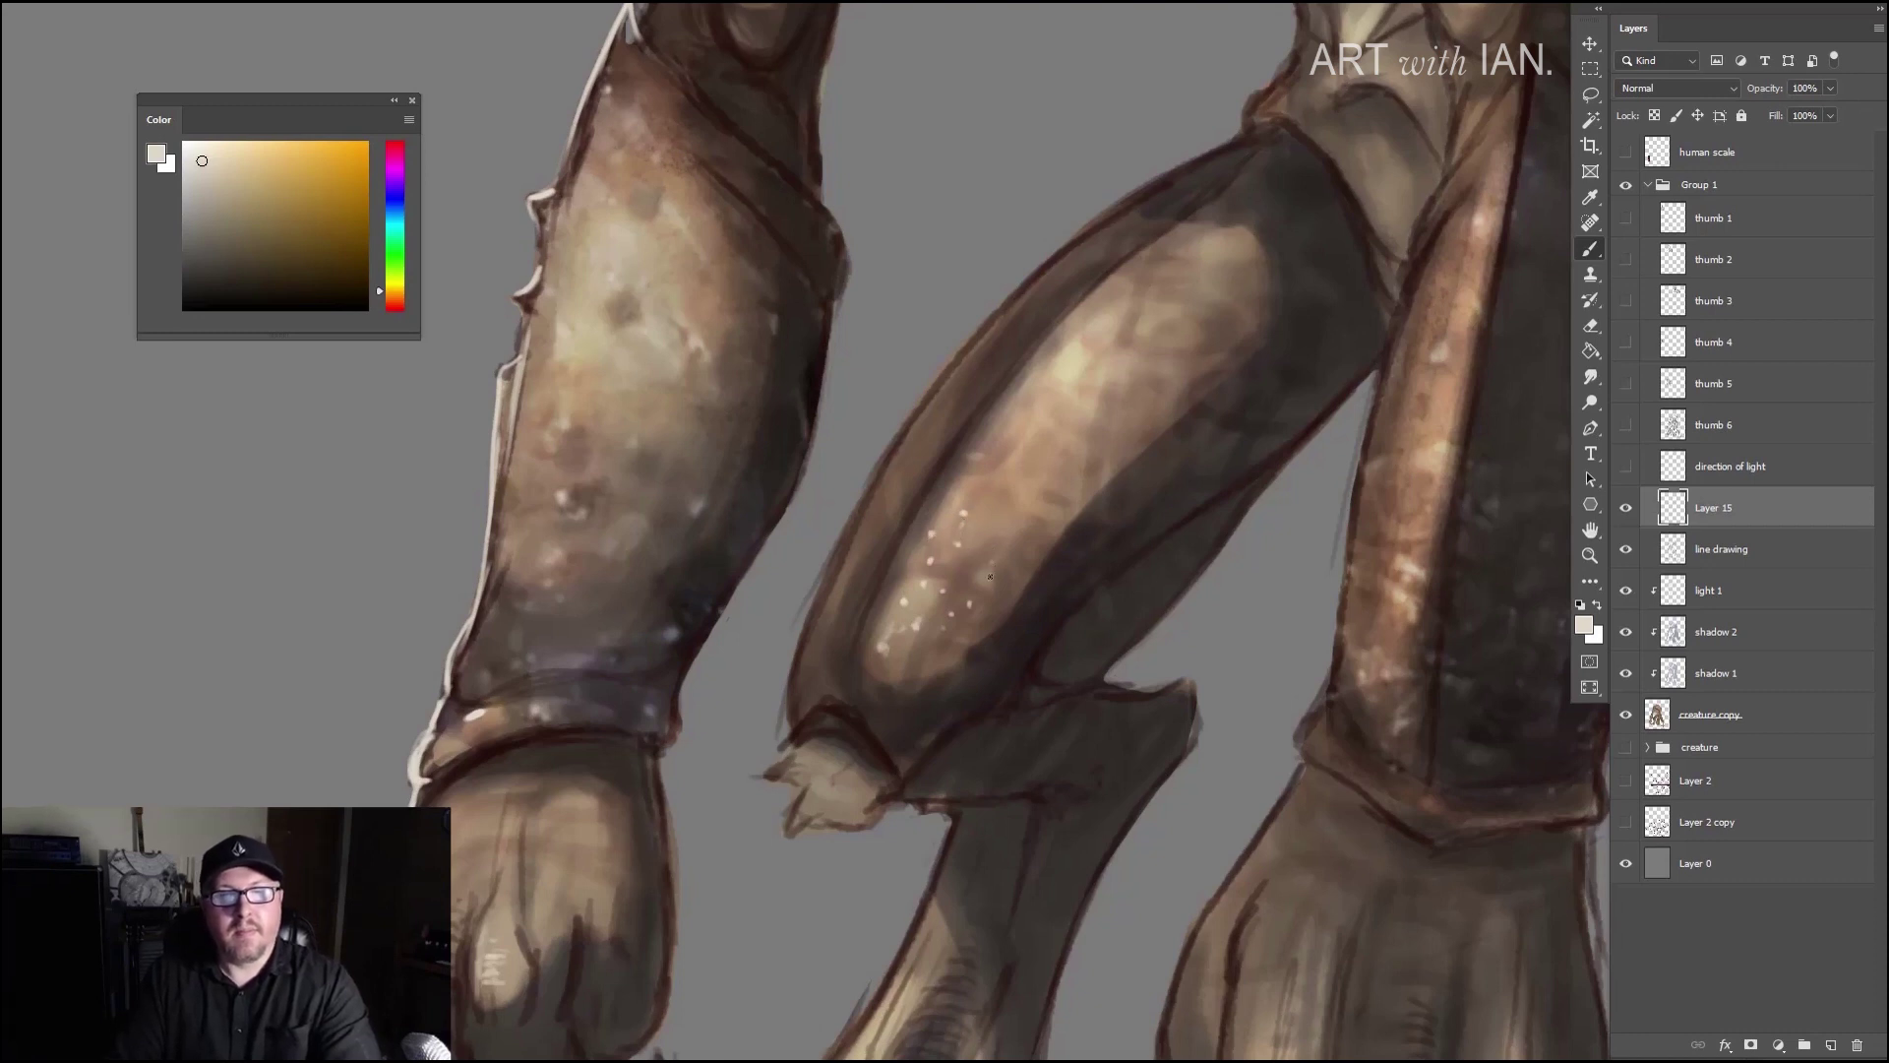
left_click(983, 605)
left_click(960, 611)
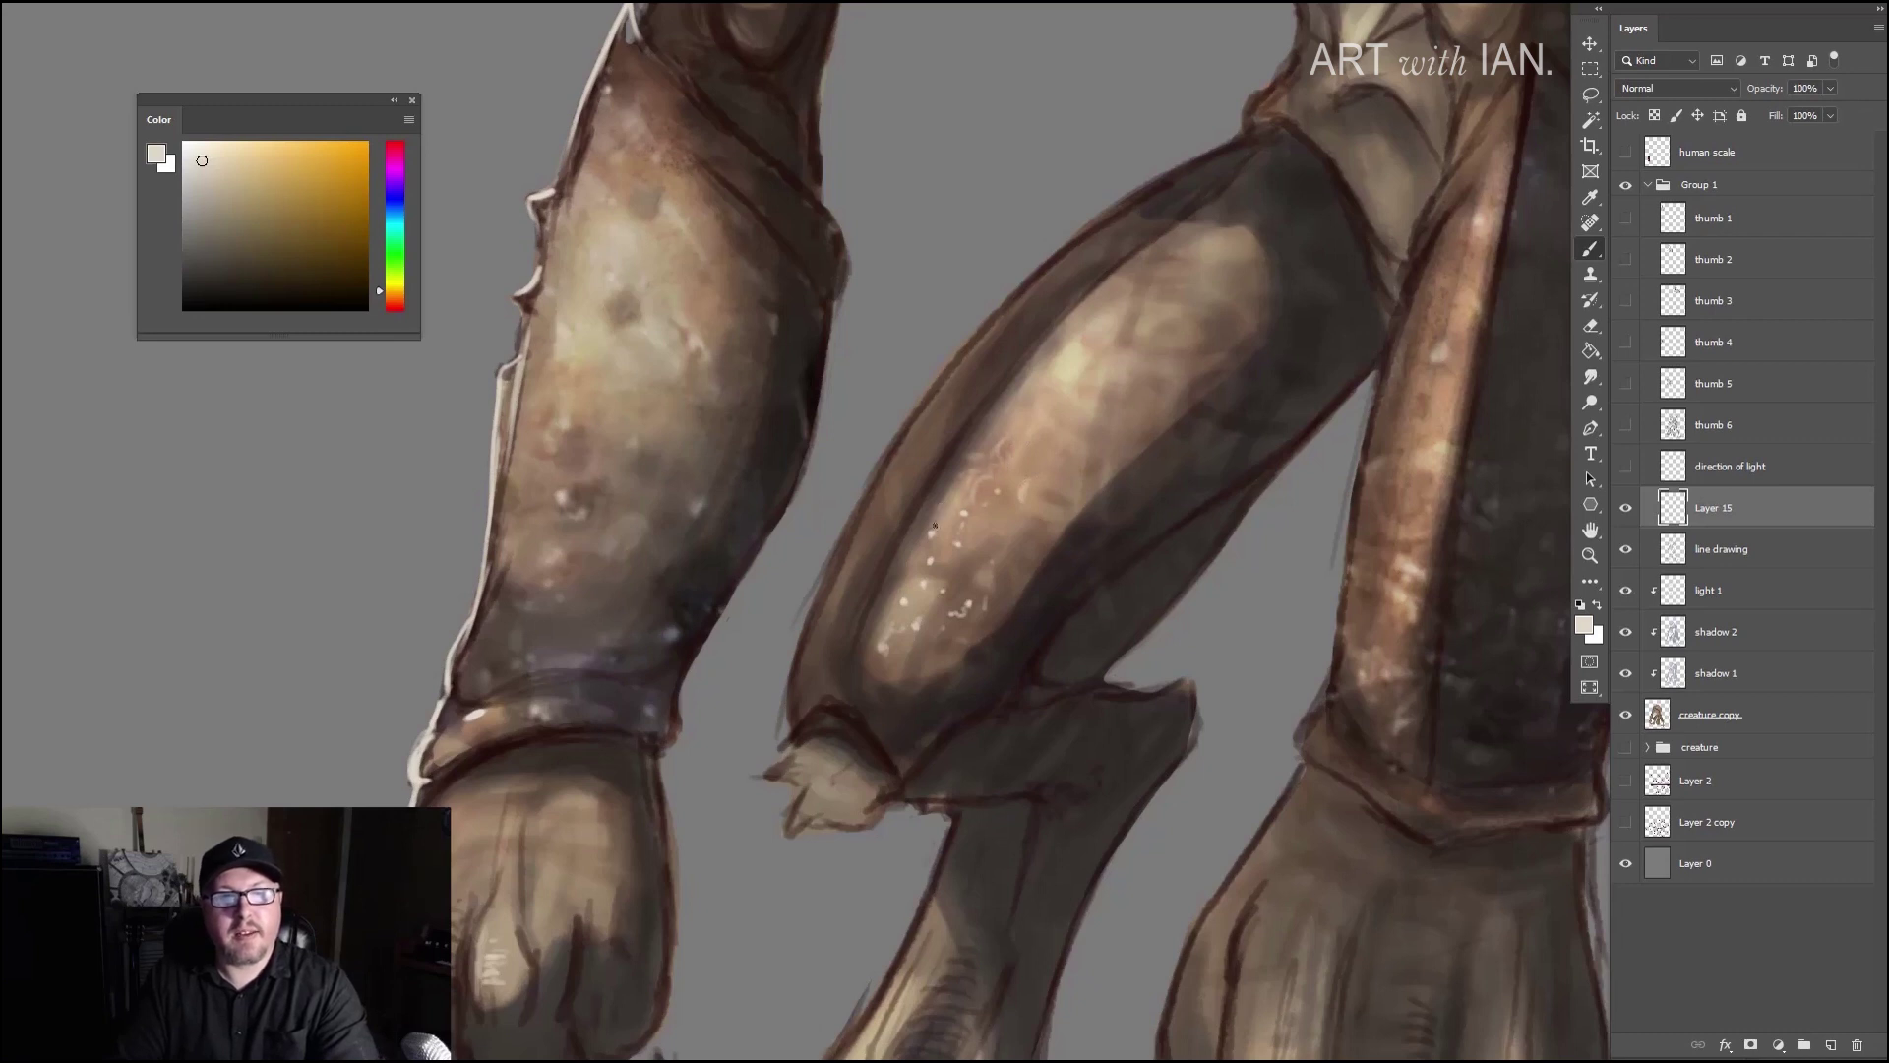
left_click_drag(921, 545, 898, 580)
Step: Paint a long, crisp pale highlight down the ridge of the near forearm and widen it softly along the upper half
scroll(961, 534, "right", 5)
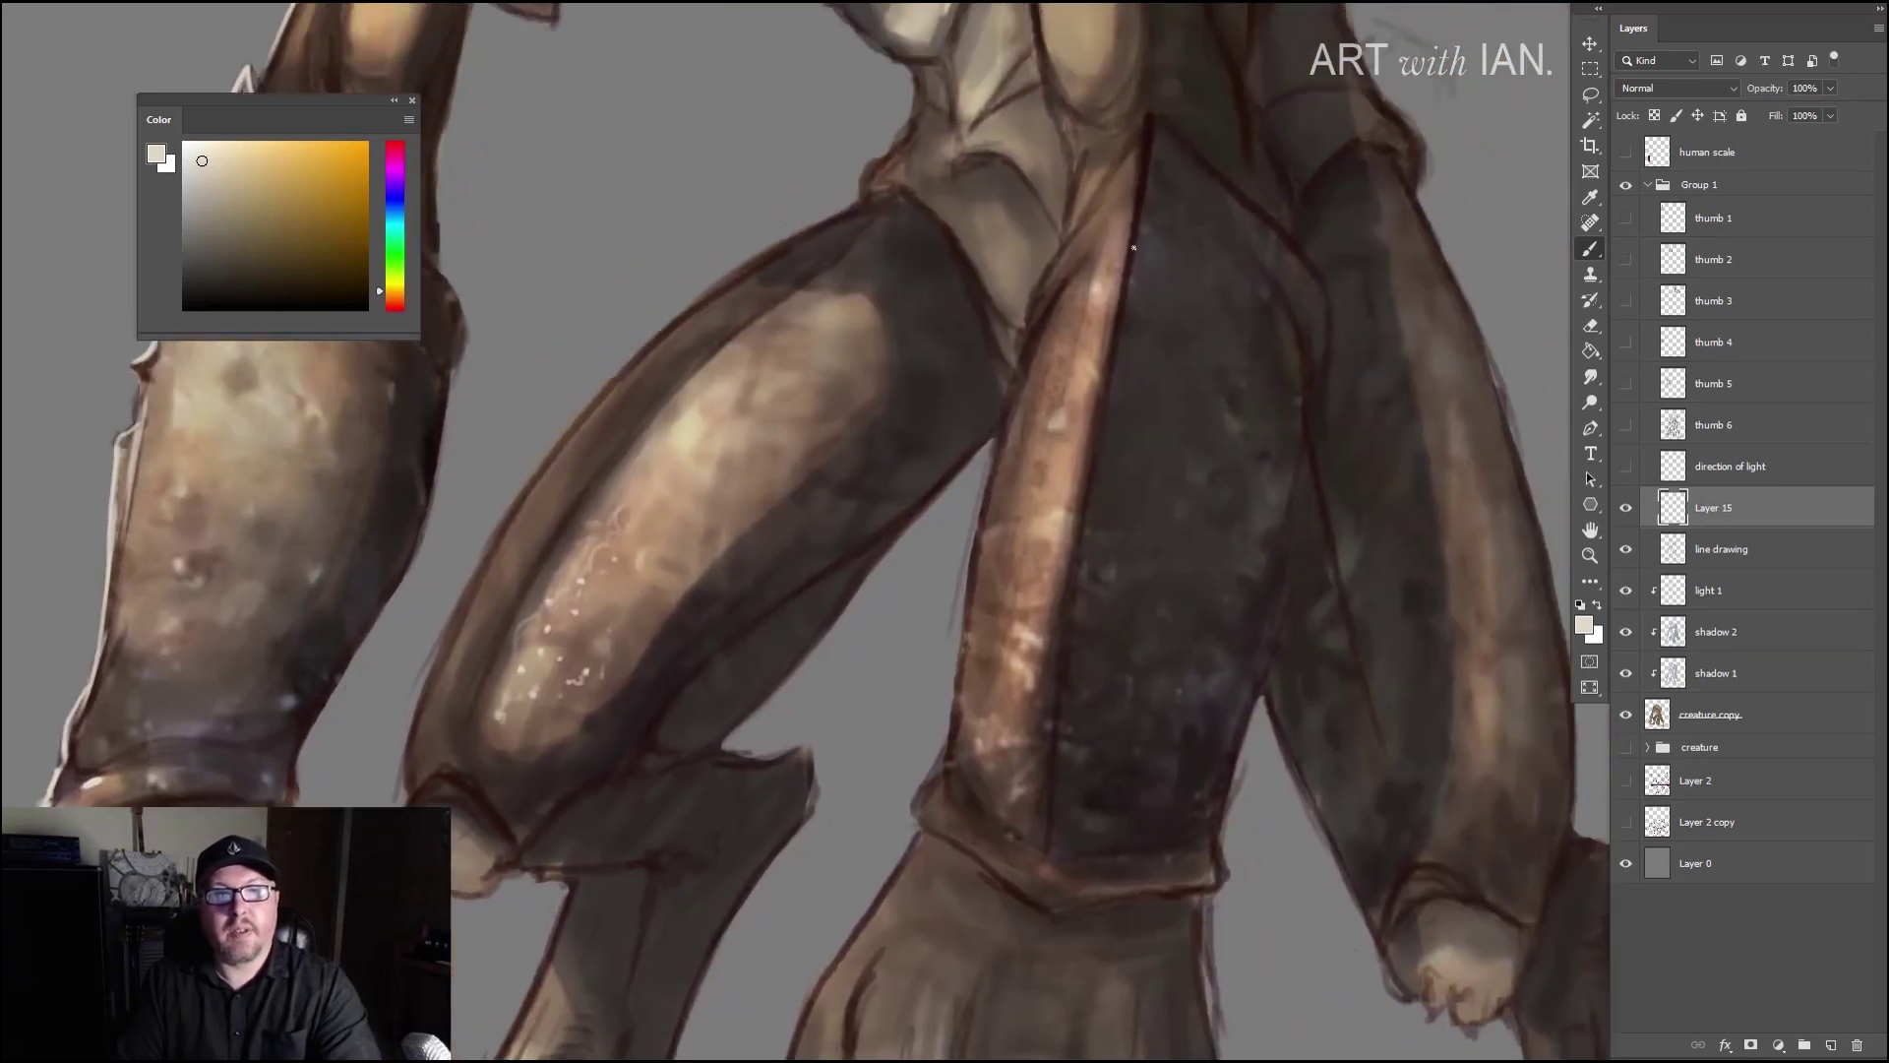
left_click_drag(1129, 195, 1071, 470)
mouse_move(1051, 573)
left_mouse_down()
mouse_move(1041, 651)
mouse_move(1084, 413)
mouse_move(1028, 709)
left_mouse_up()
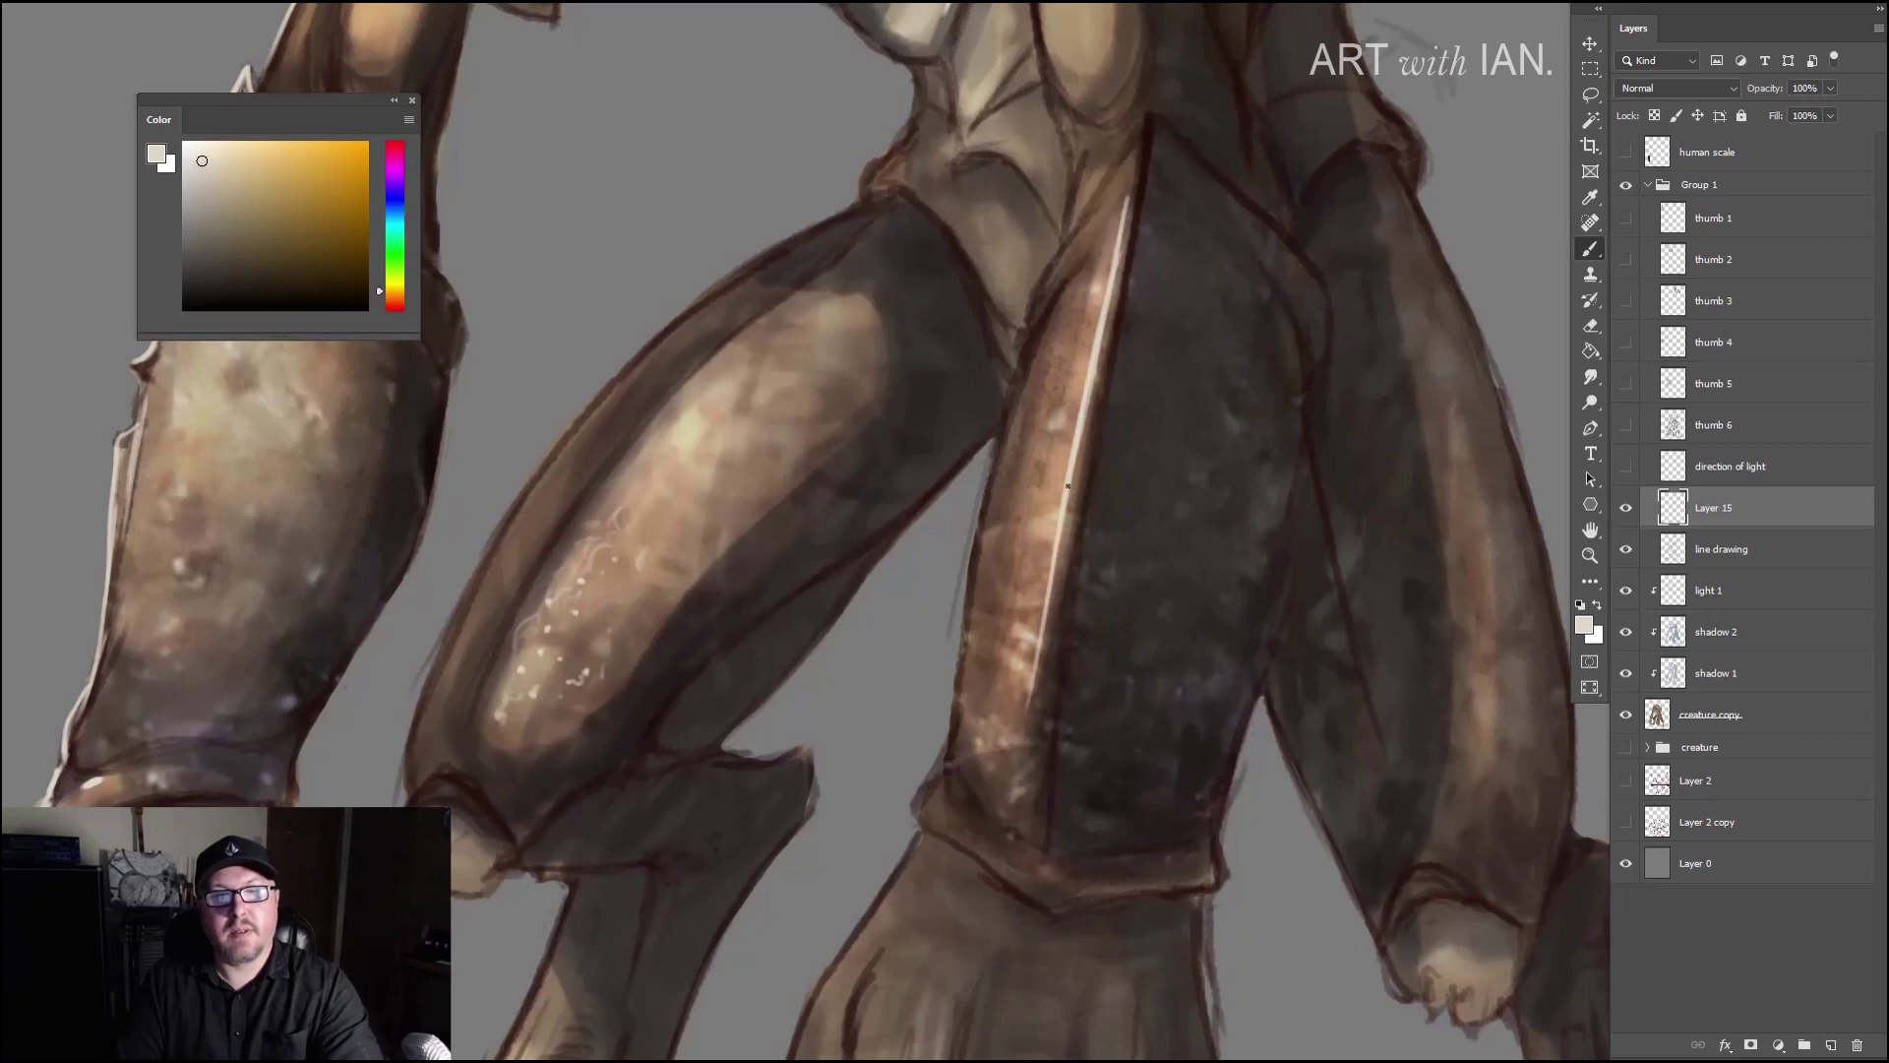
left_click_drag(1087, 428, 1057, 590)
left_click_drag(1092, 384, 1054, 626)
left_click_drag(1092, 416, 1045, 755)
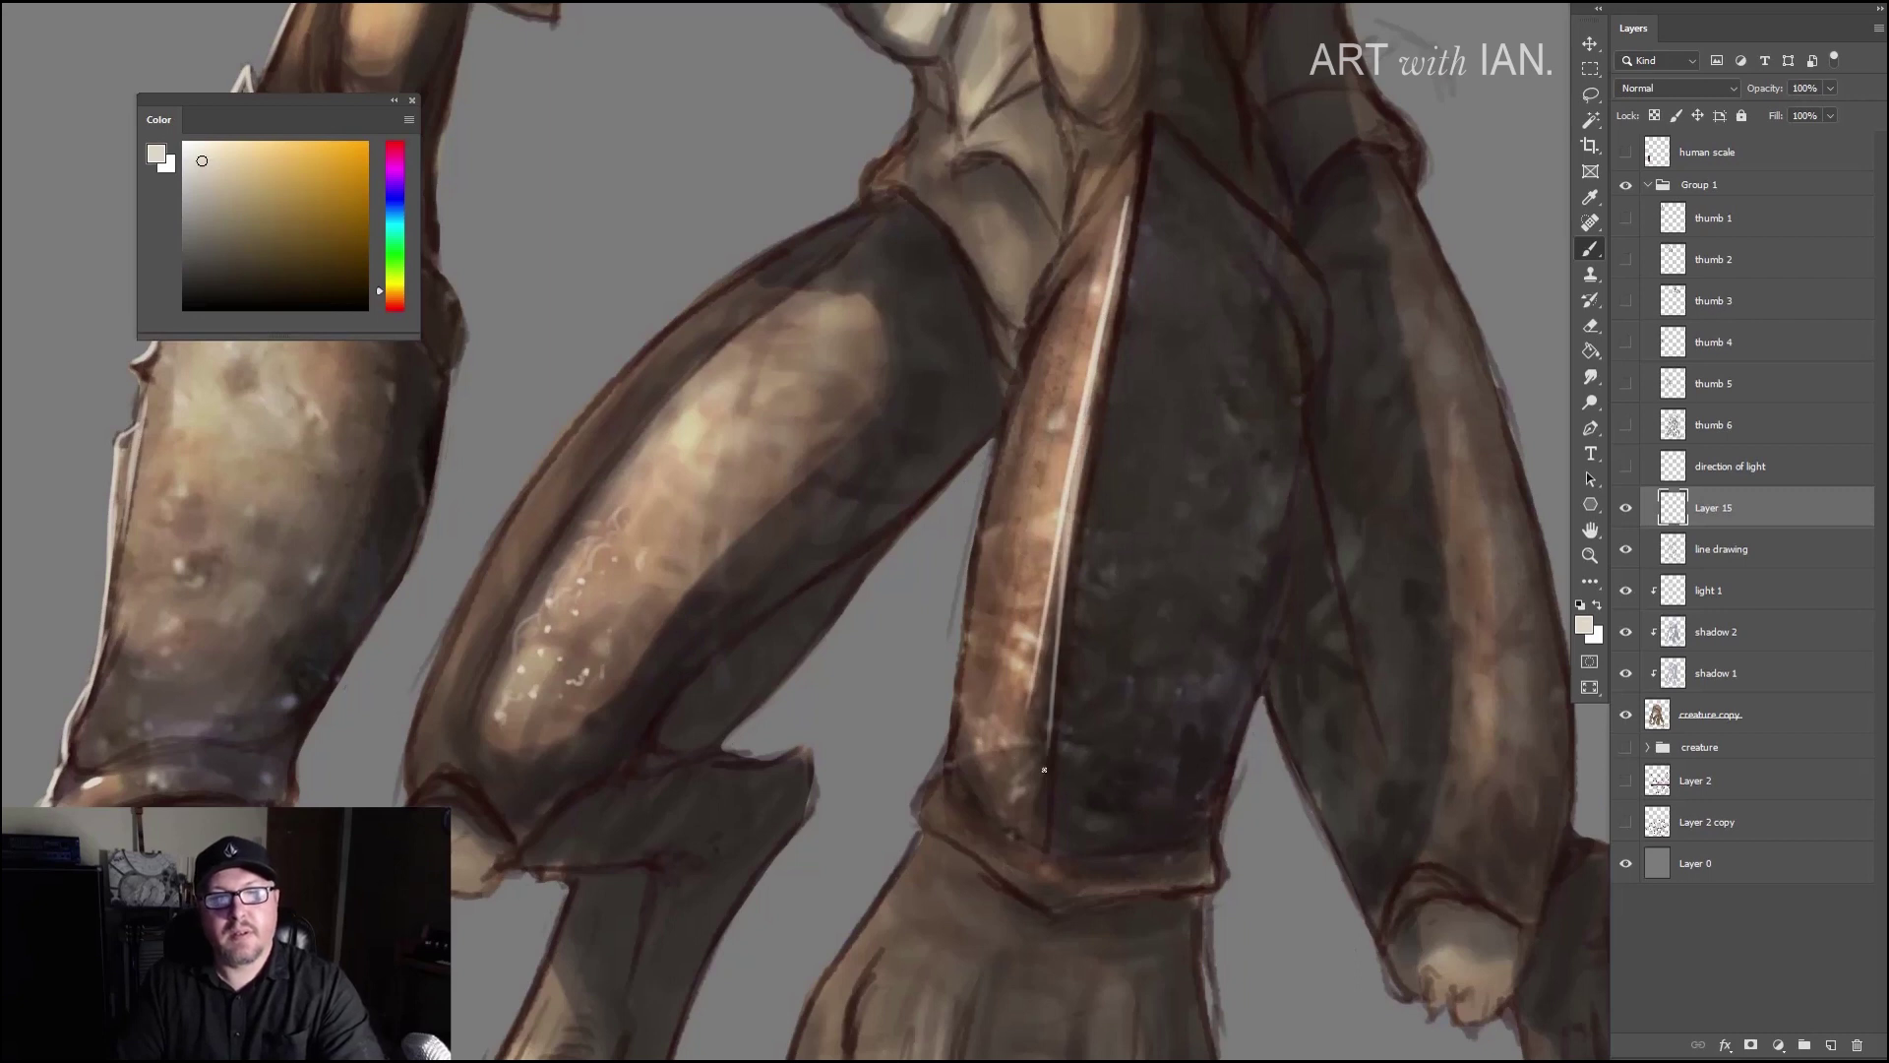
left_click_drag(1078, 504, 1040, 803)
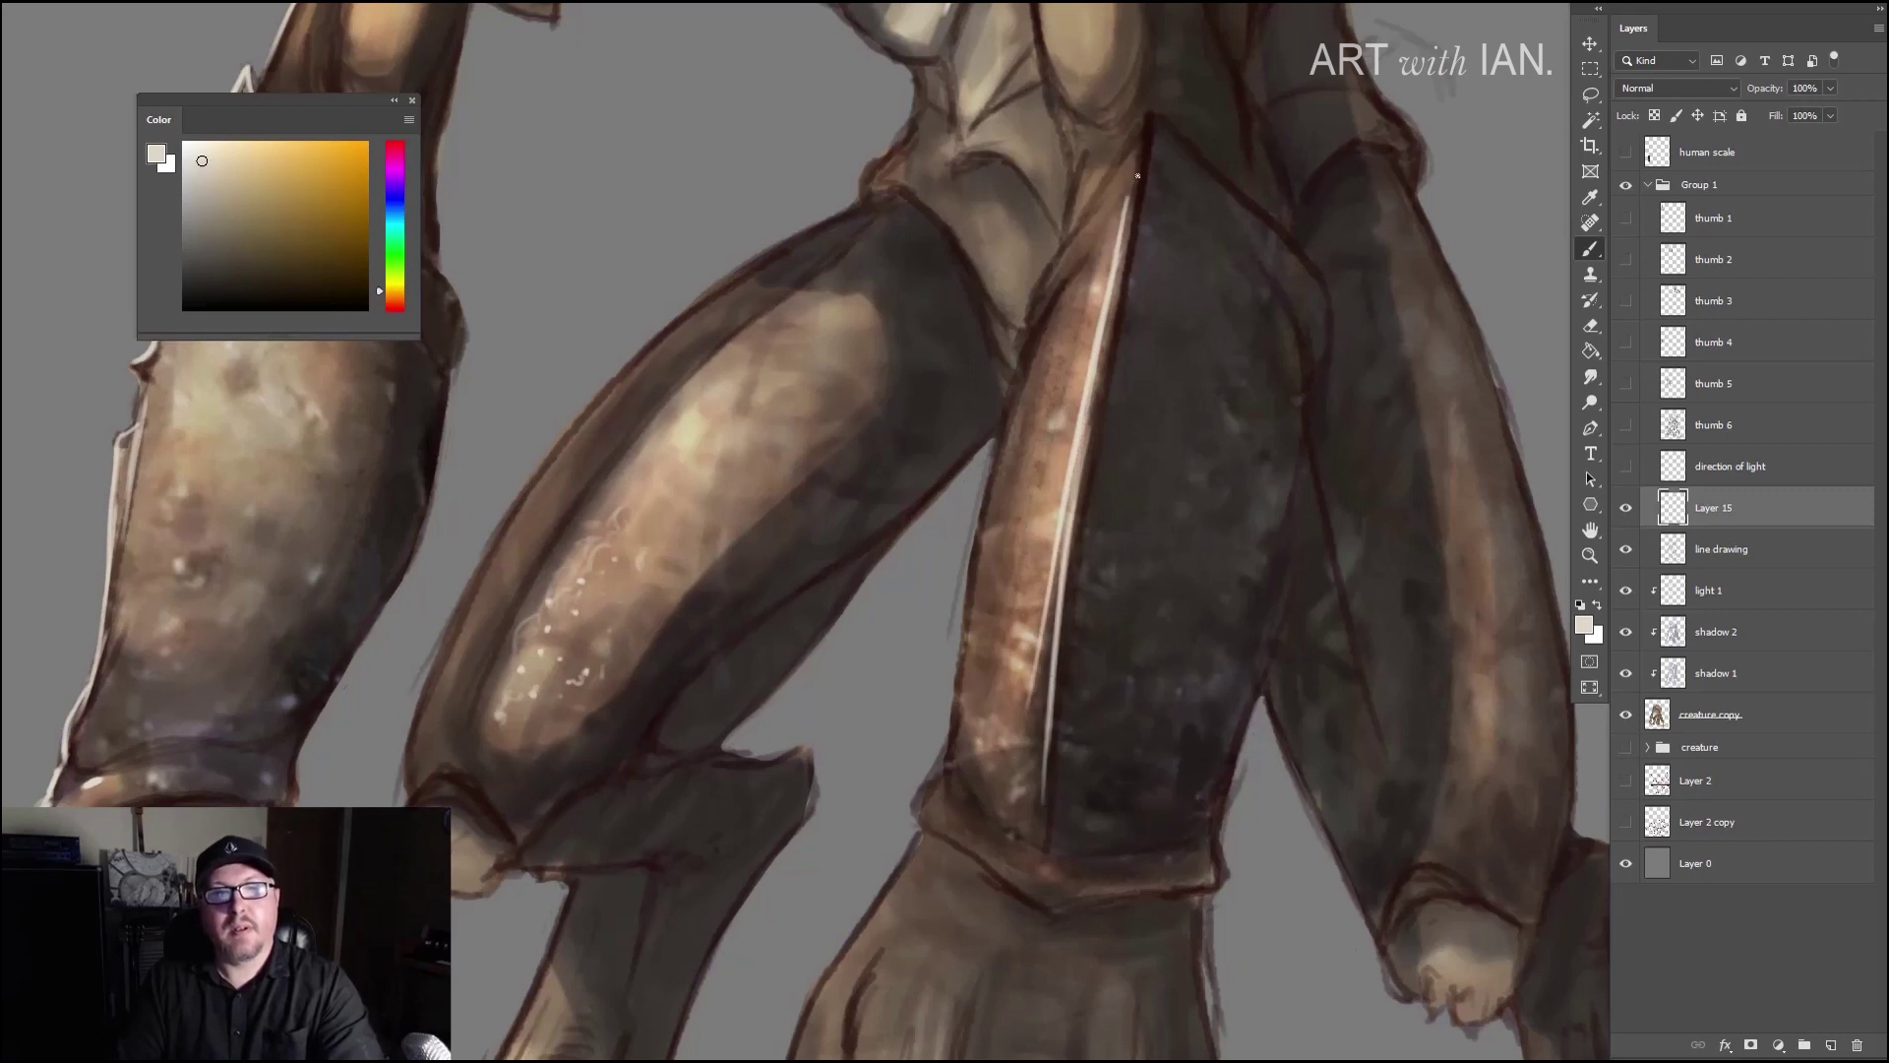
left_click_drag(1088, 433, 1098, 357)
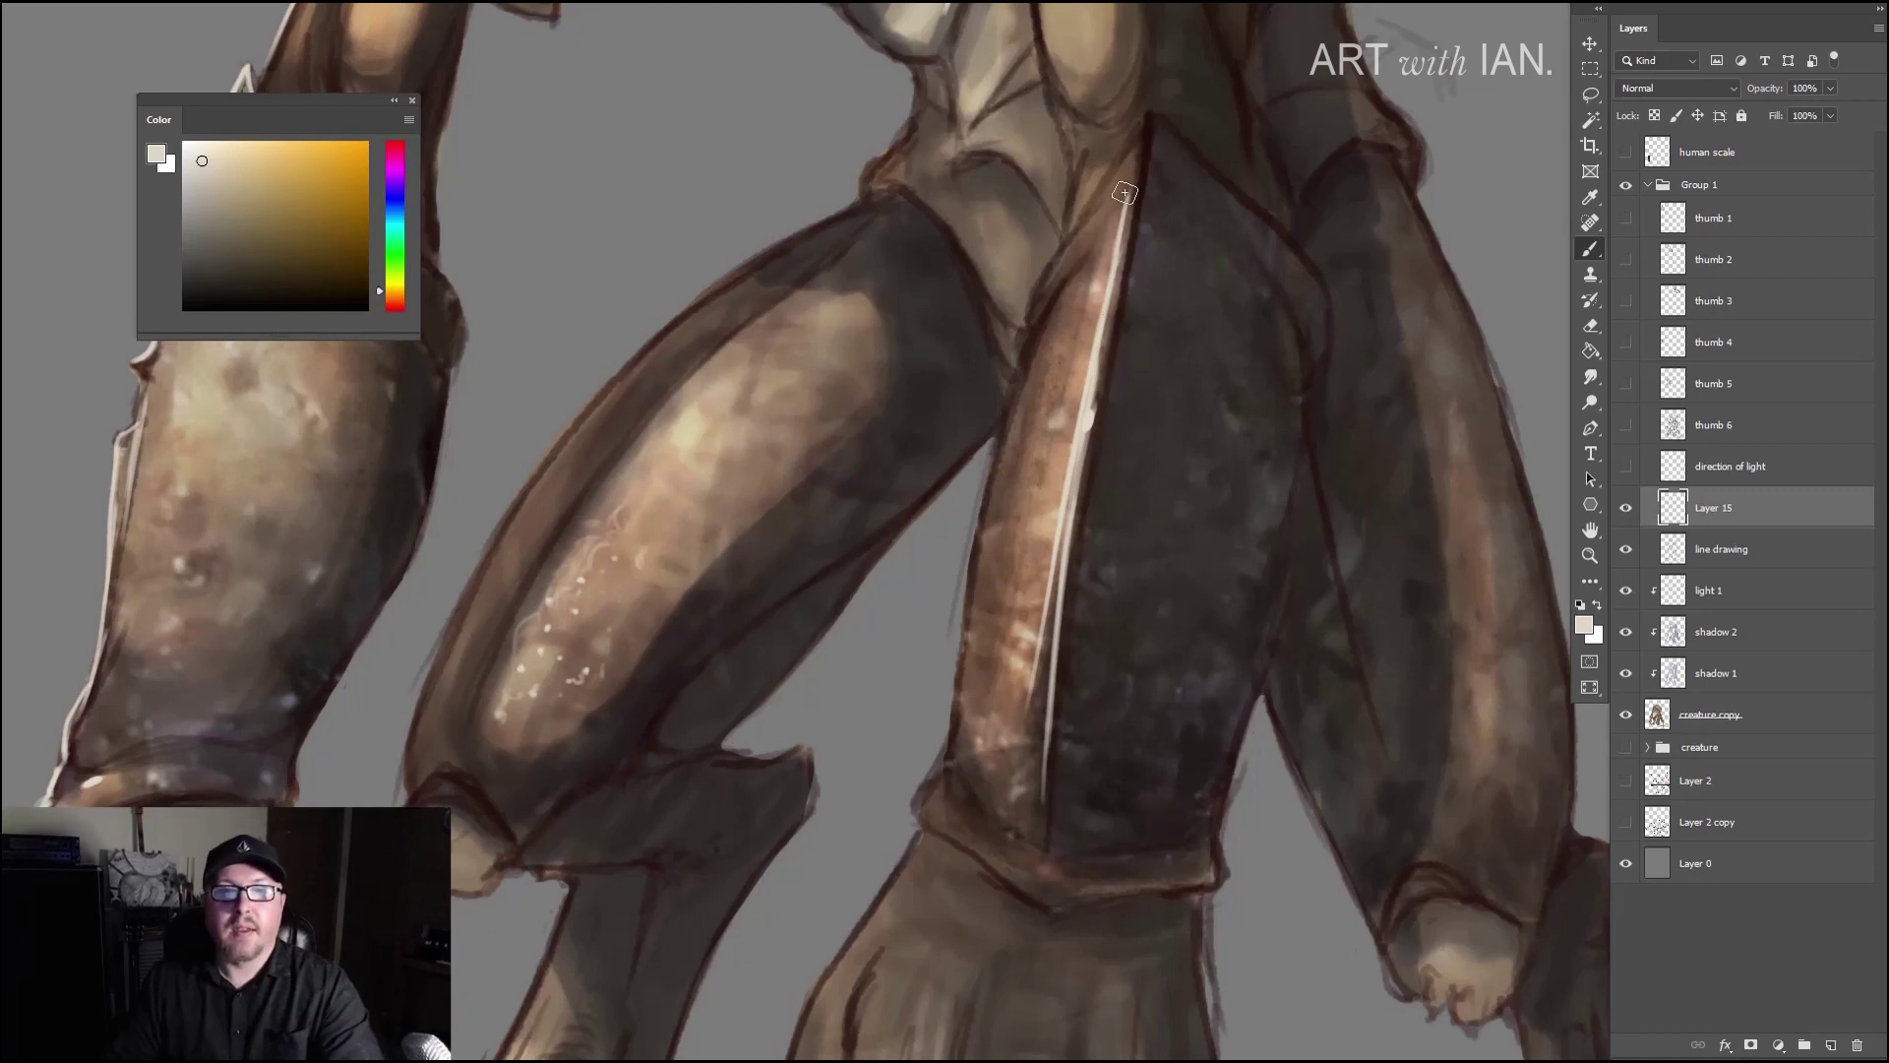
left_click_drag(1102, 305, 1051, 612)
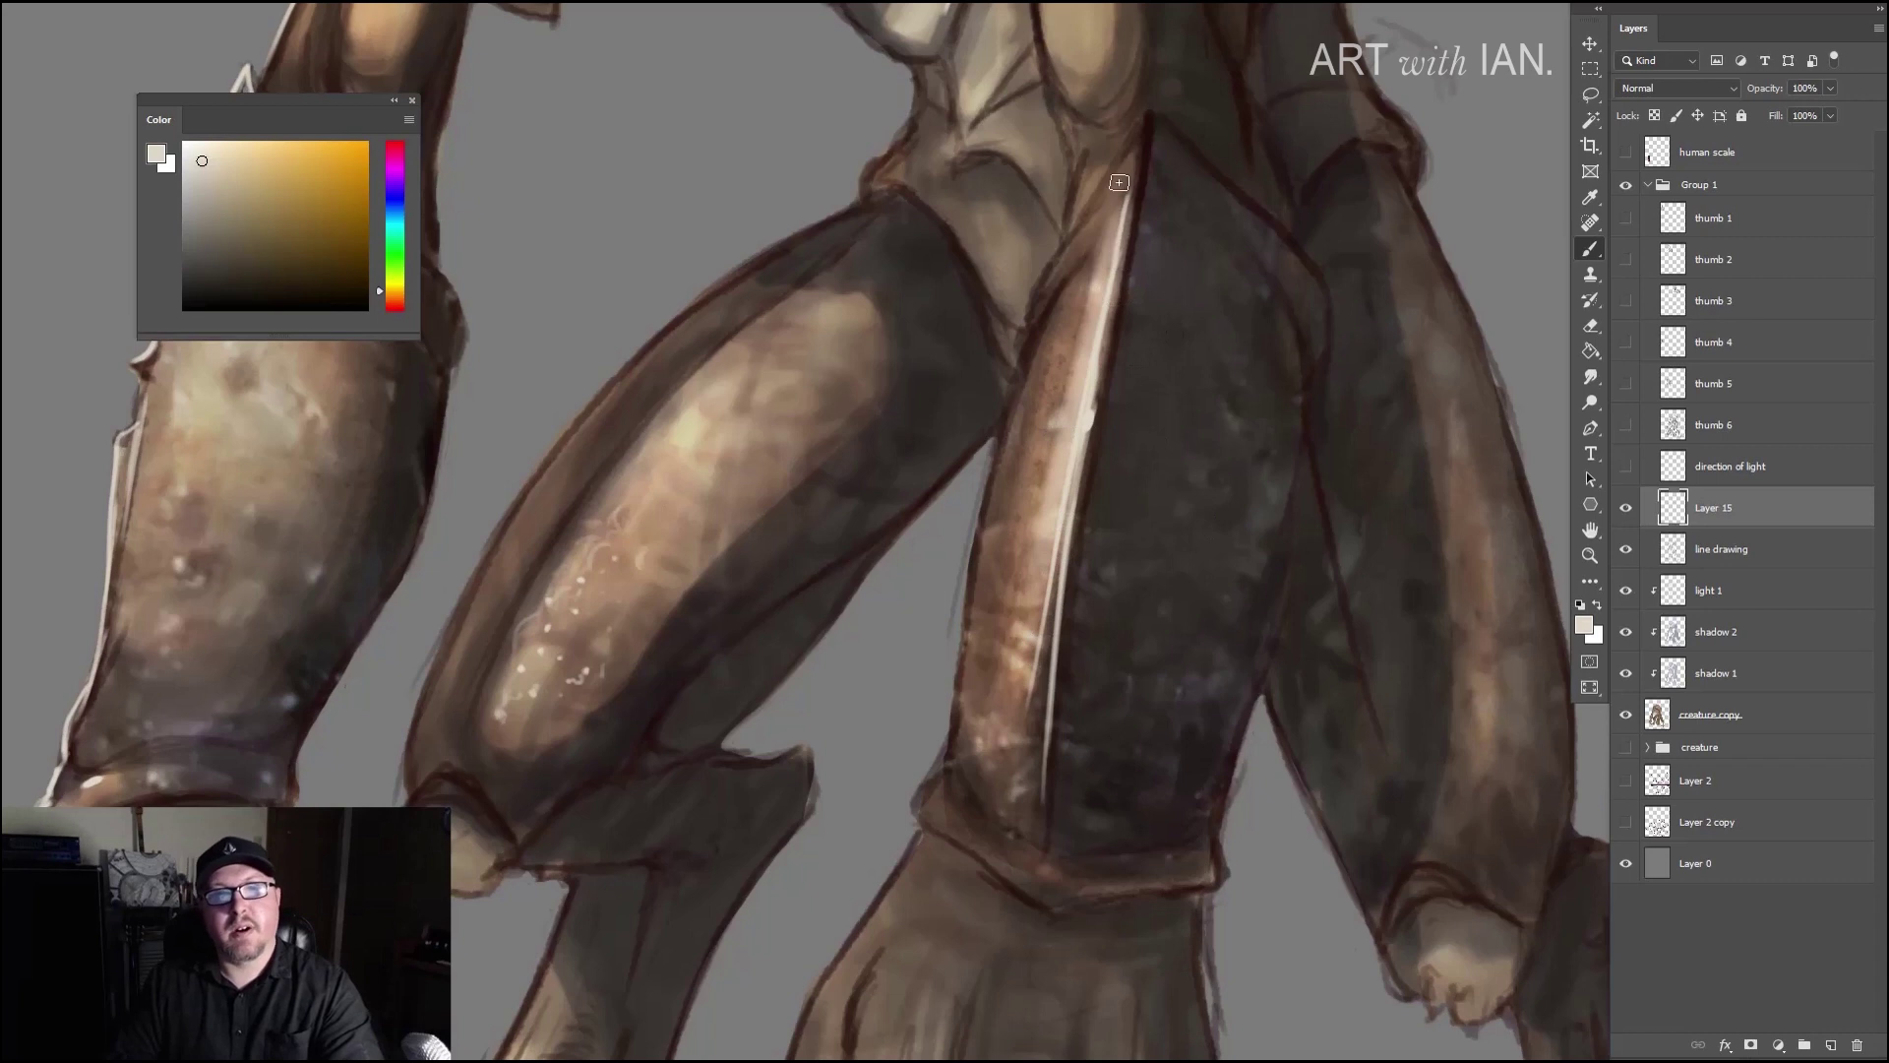
left_click_drag(1127, 161, 1112, 201)
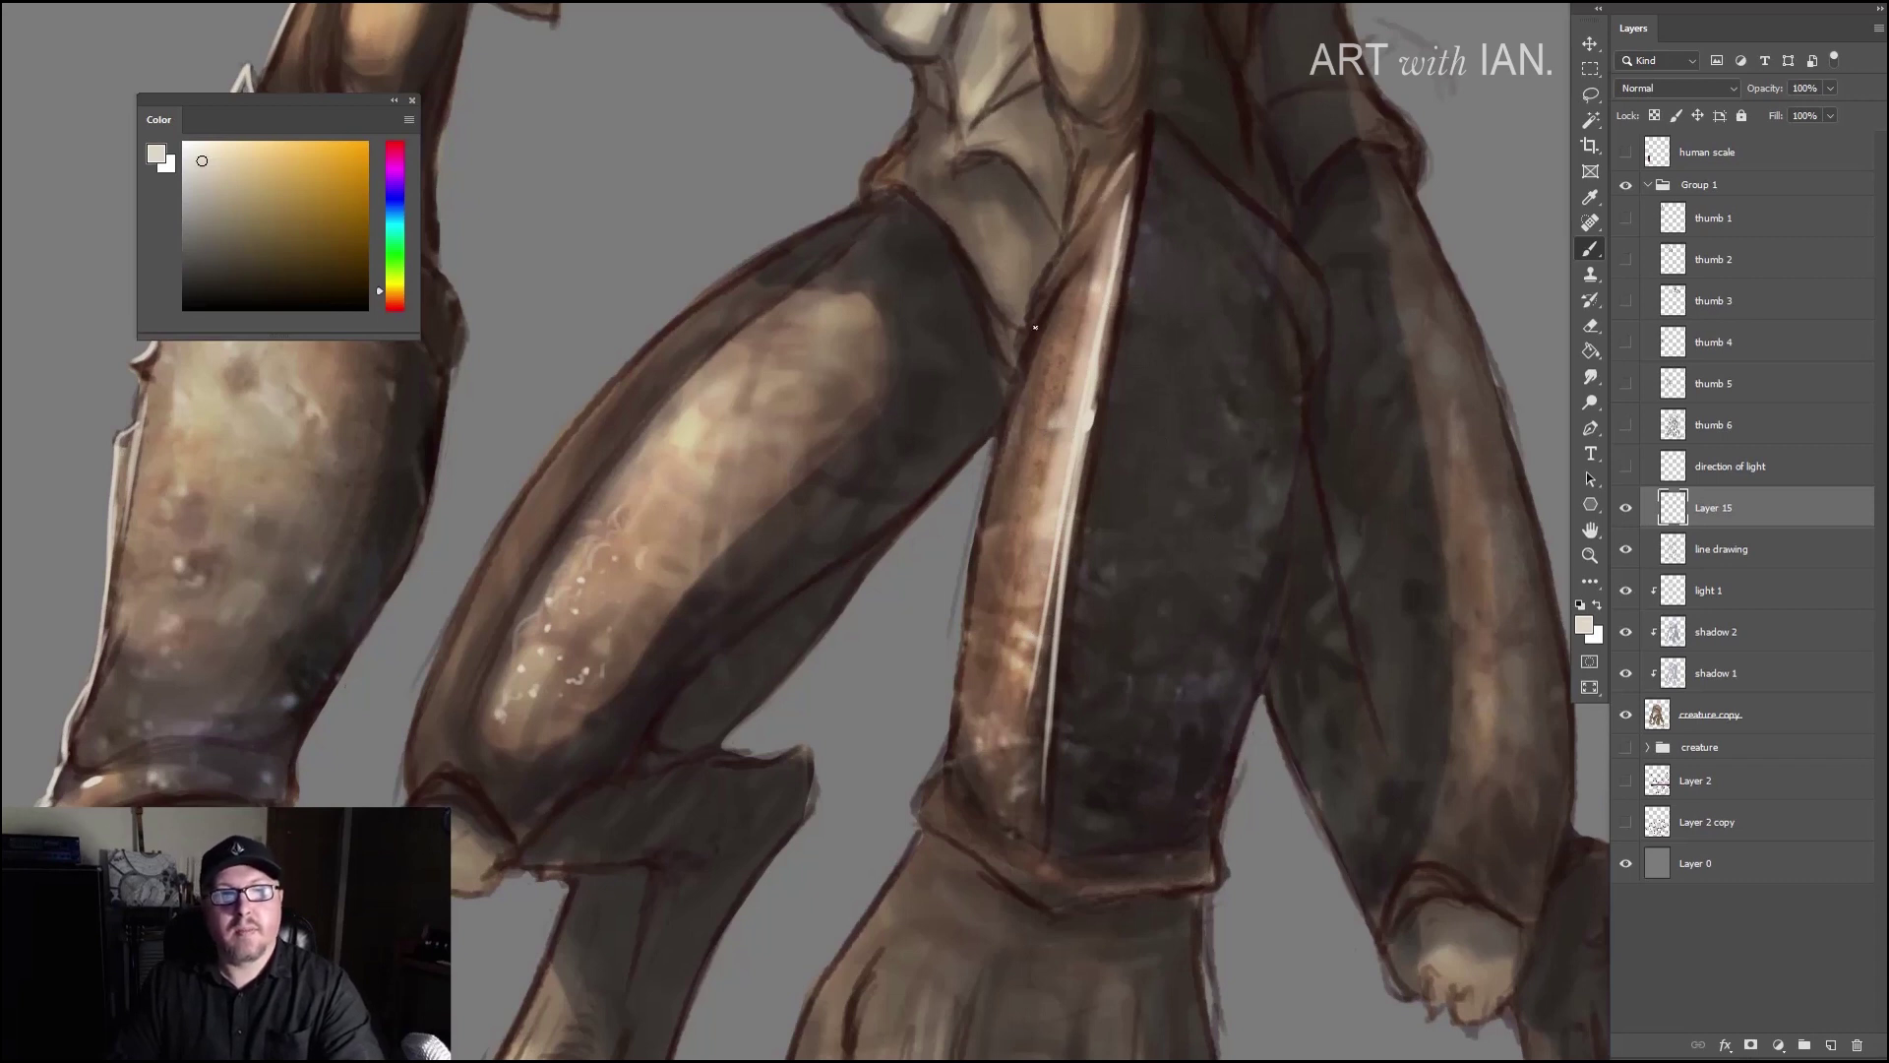
Step: Draw a thin pale rim highlight along the front edge of the near upper arm and up around the shoulder
left_click_drag(890, 202, 1083, 518)
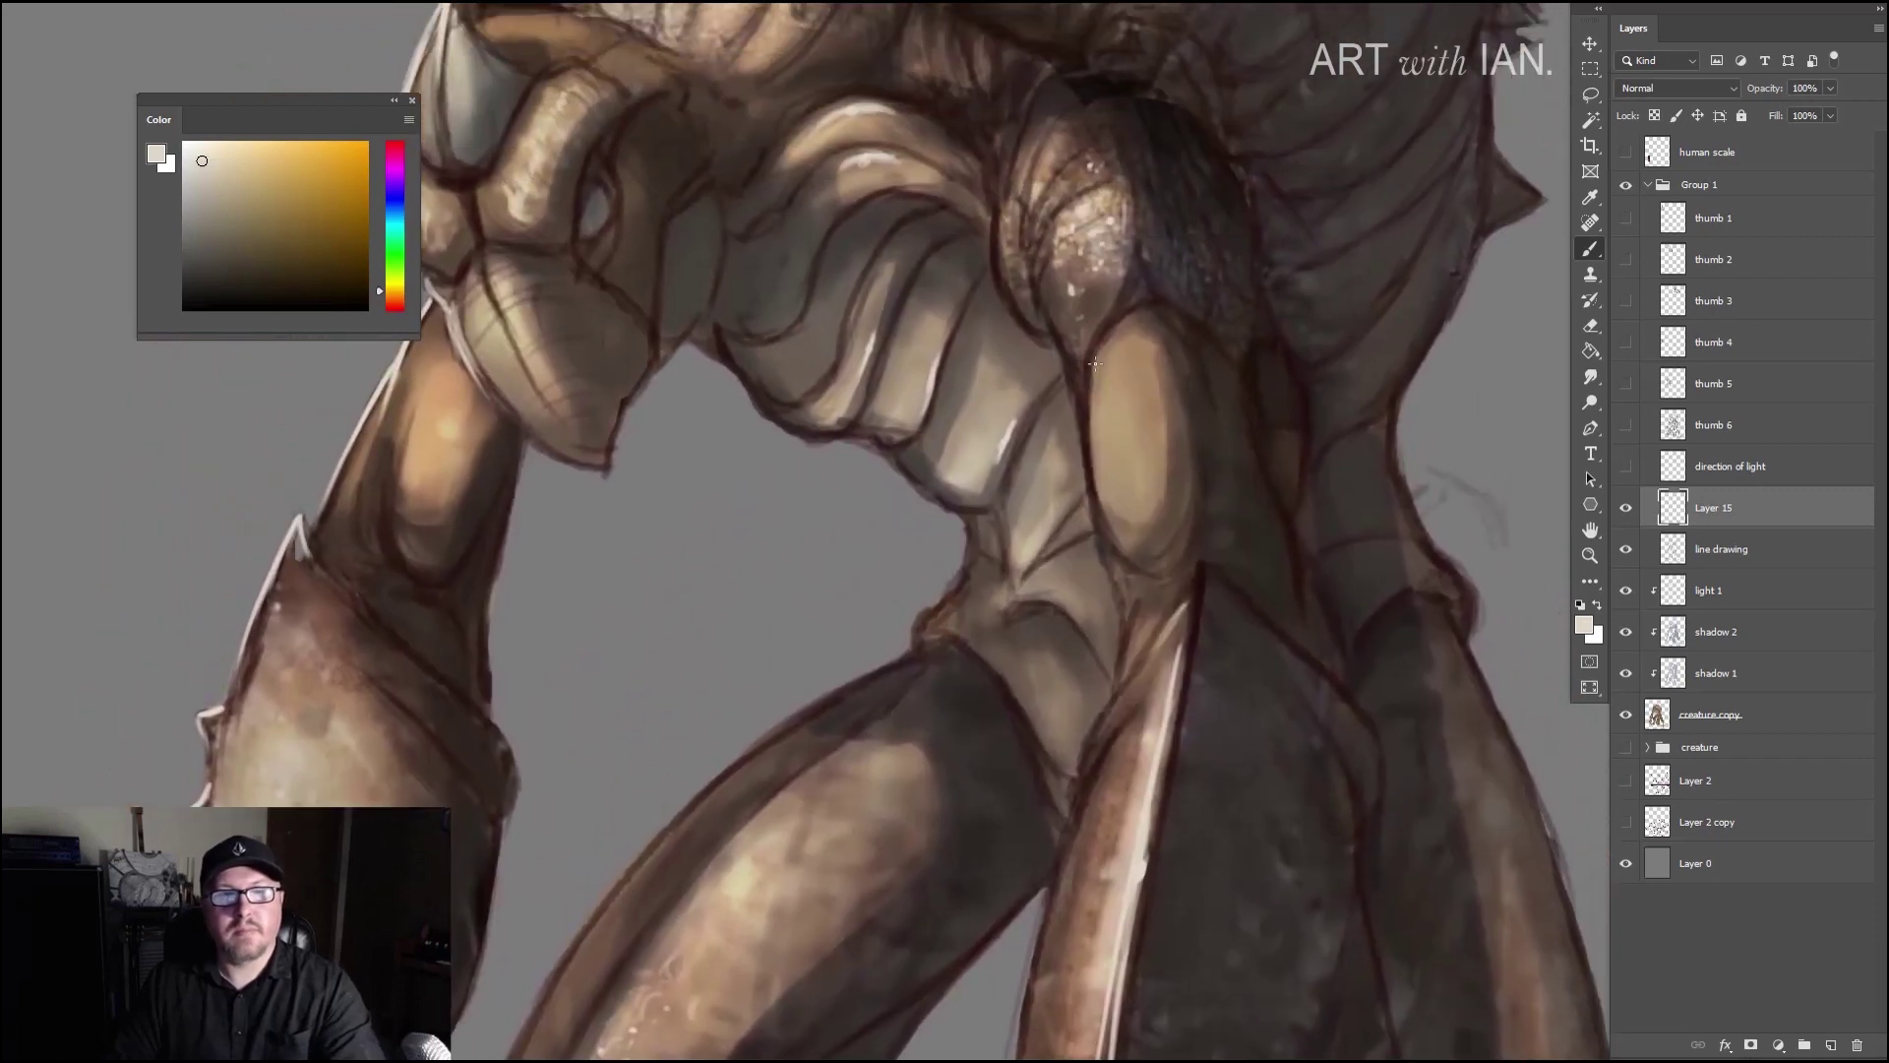
mouse_move(1094, 363)
left_mouse_down()
mouse_move(1091, 498)
mouse_move(1110, 329)
mouse_move(1075, 366)
mouse_move(1080, 406)
mouse_move(1041, 277)
mouse_move(1076, 396)
mouse_move(1055, 285)
left_mouse_up()
scroll(1086, 425, "up", 2)
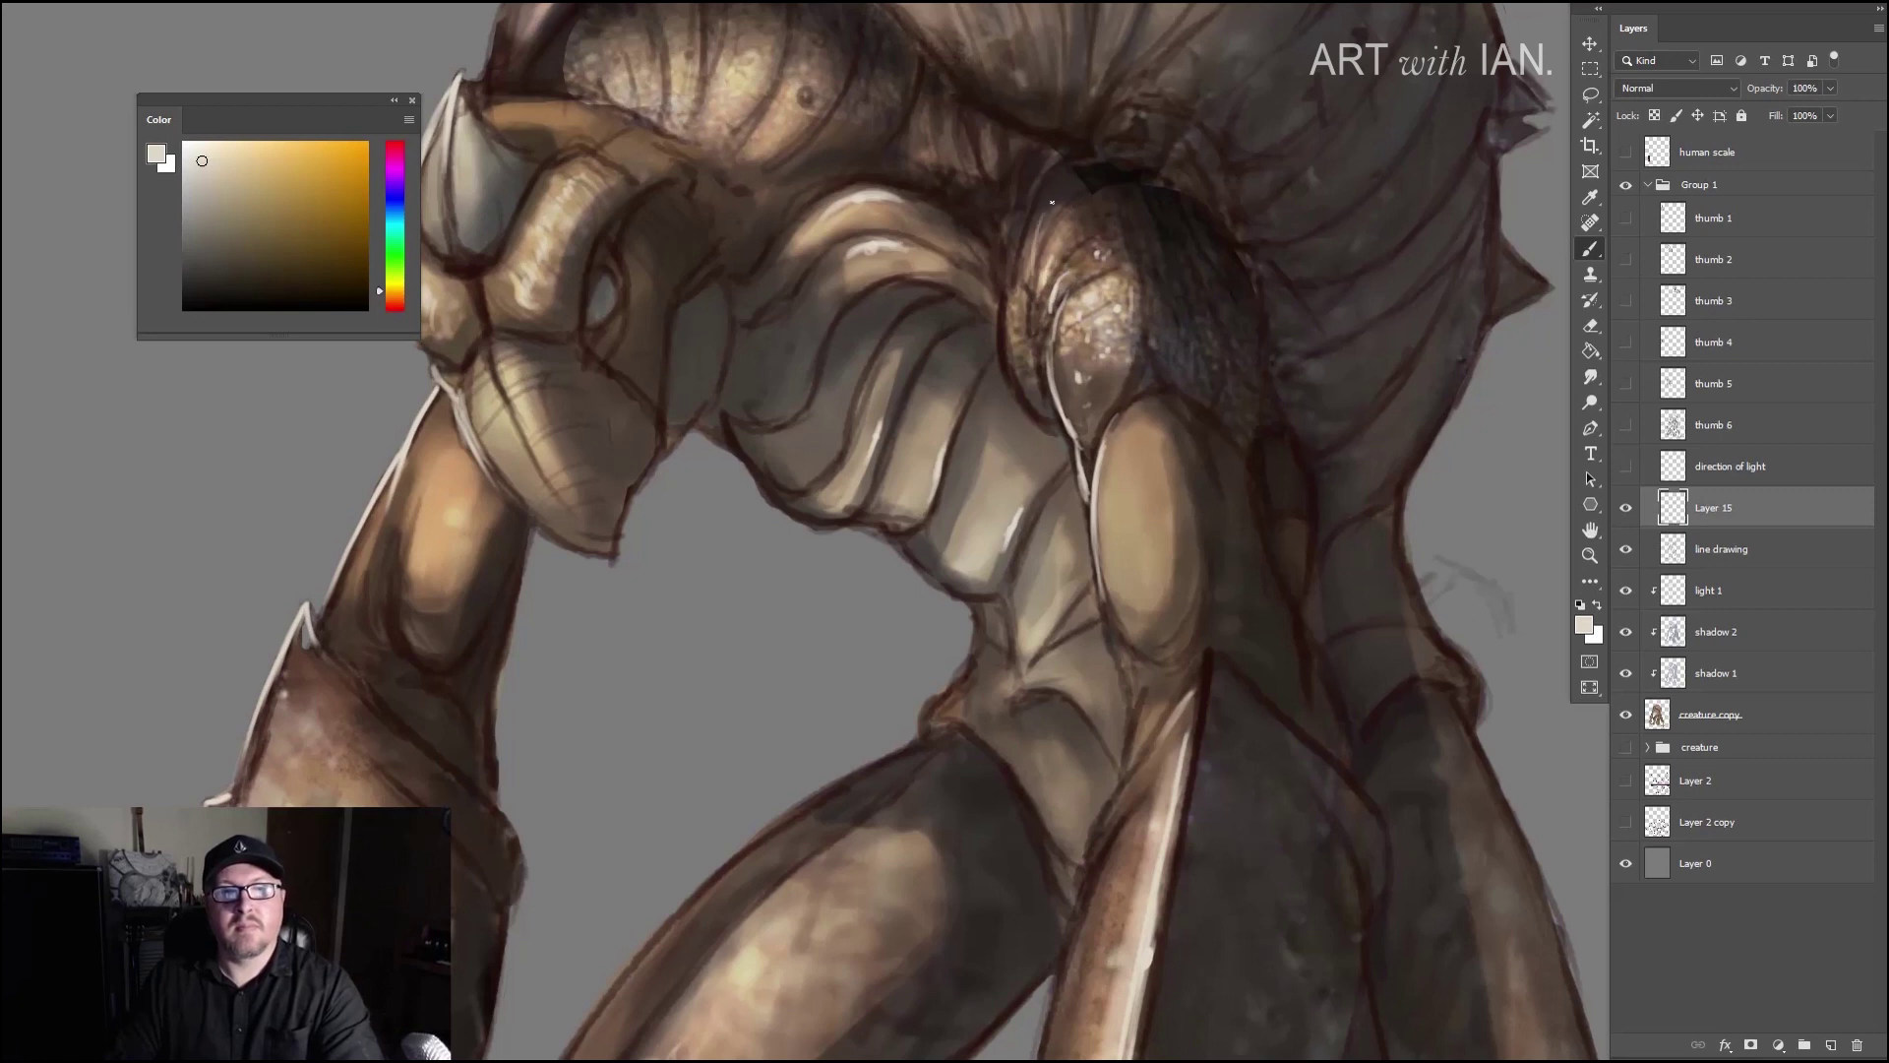
scroll(987, 292, "up", 2)
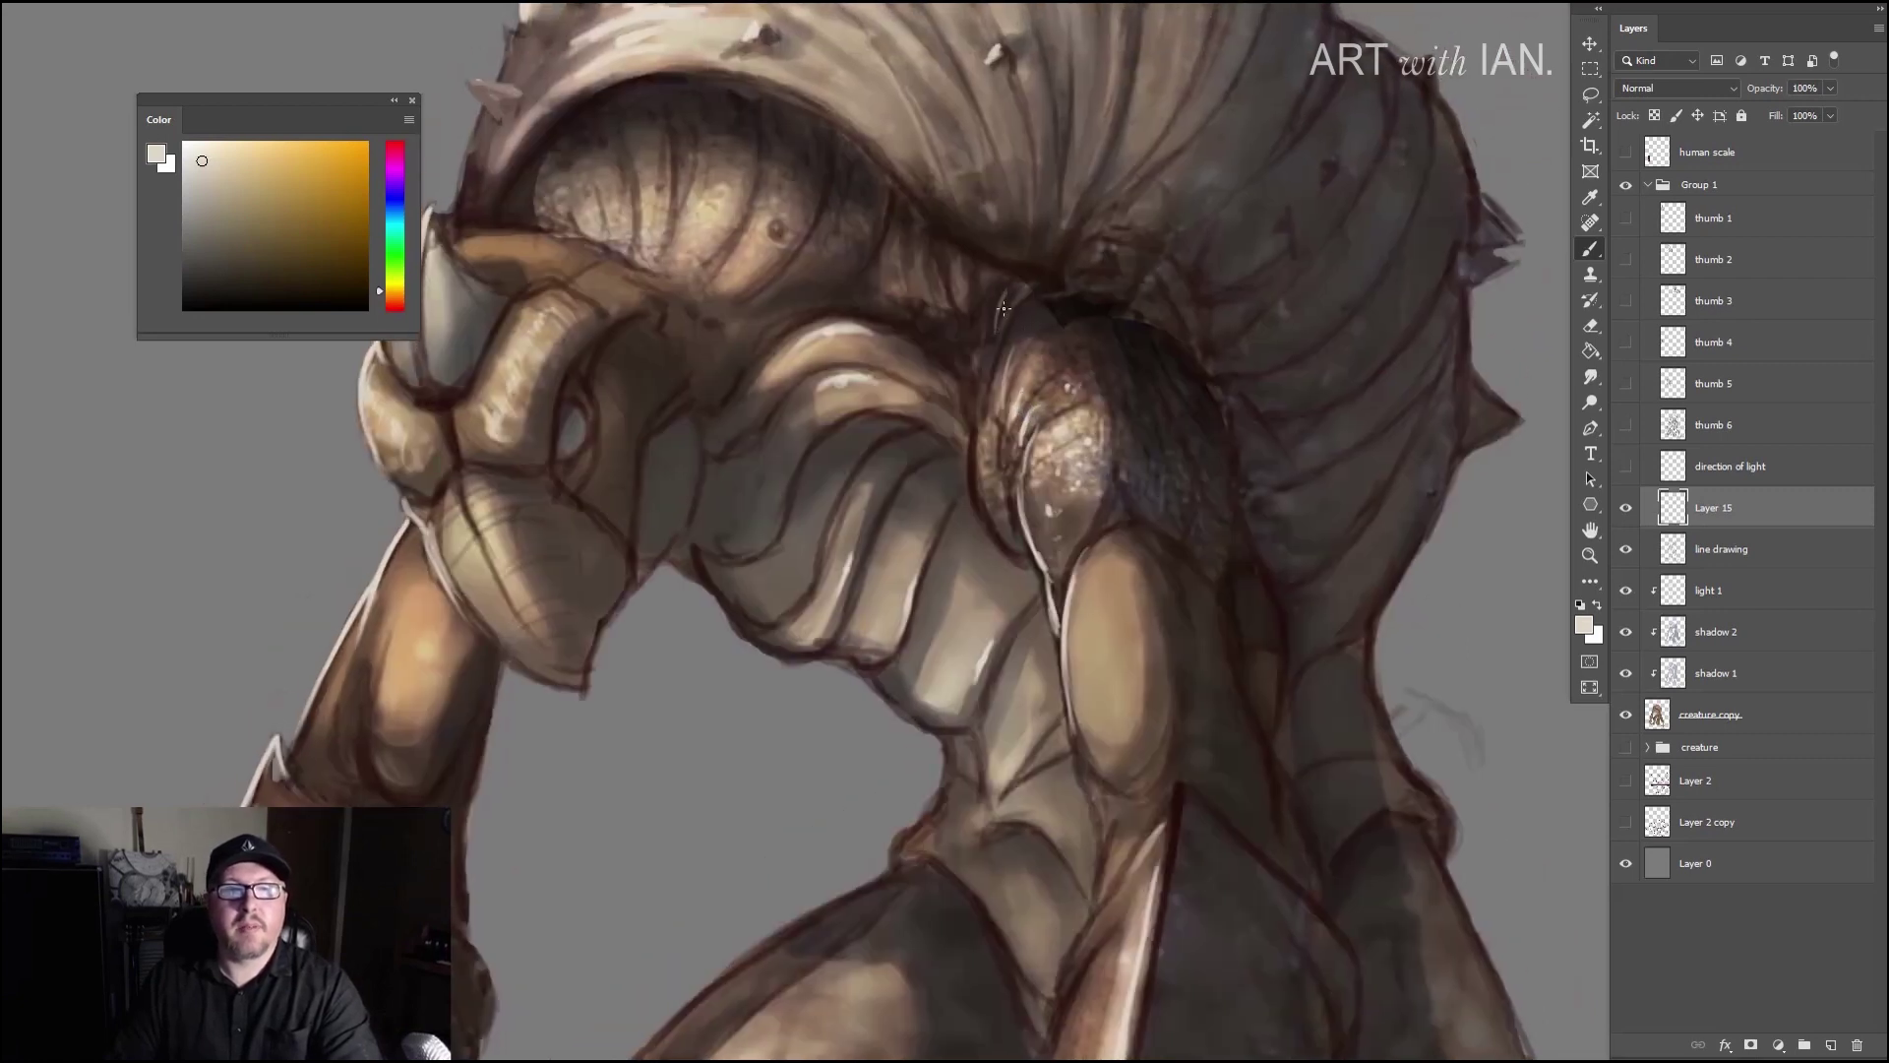
Step: Paint thin pale highlight strokes on the skin folds above the near shoulder and along the wrinkled ridges beneath the shell's front rim
mouse_move(959, 294)
left_mouse_down()
mouse_move(954, 254)
mouse_move(972, 366)
mouse_move(1008, 331)
mouse_move(992, 257)
mouse_move(930, 257)
mouse_move(925, 300)
left_mouse_up()
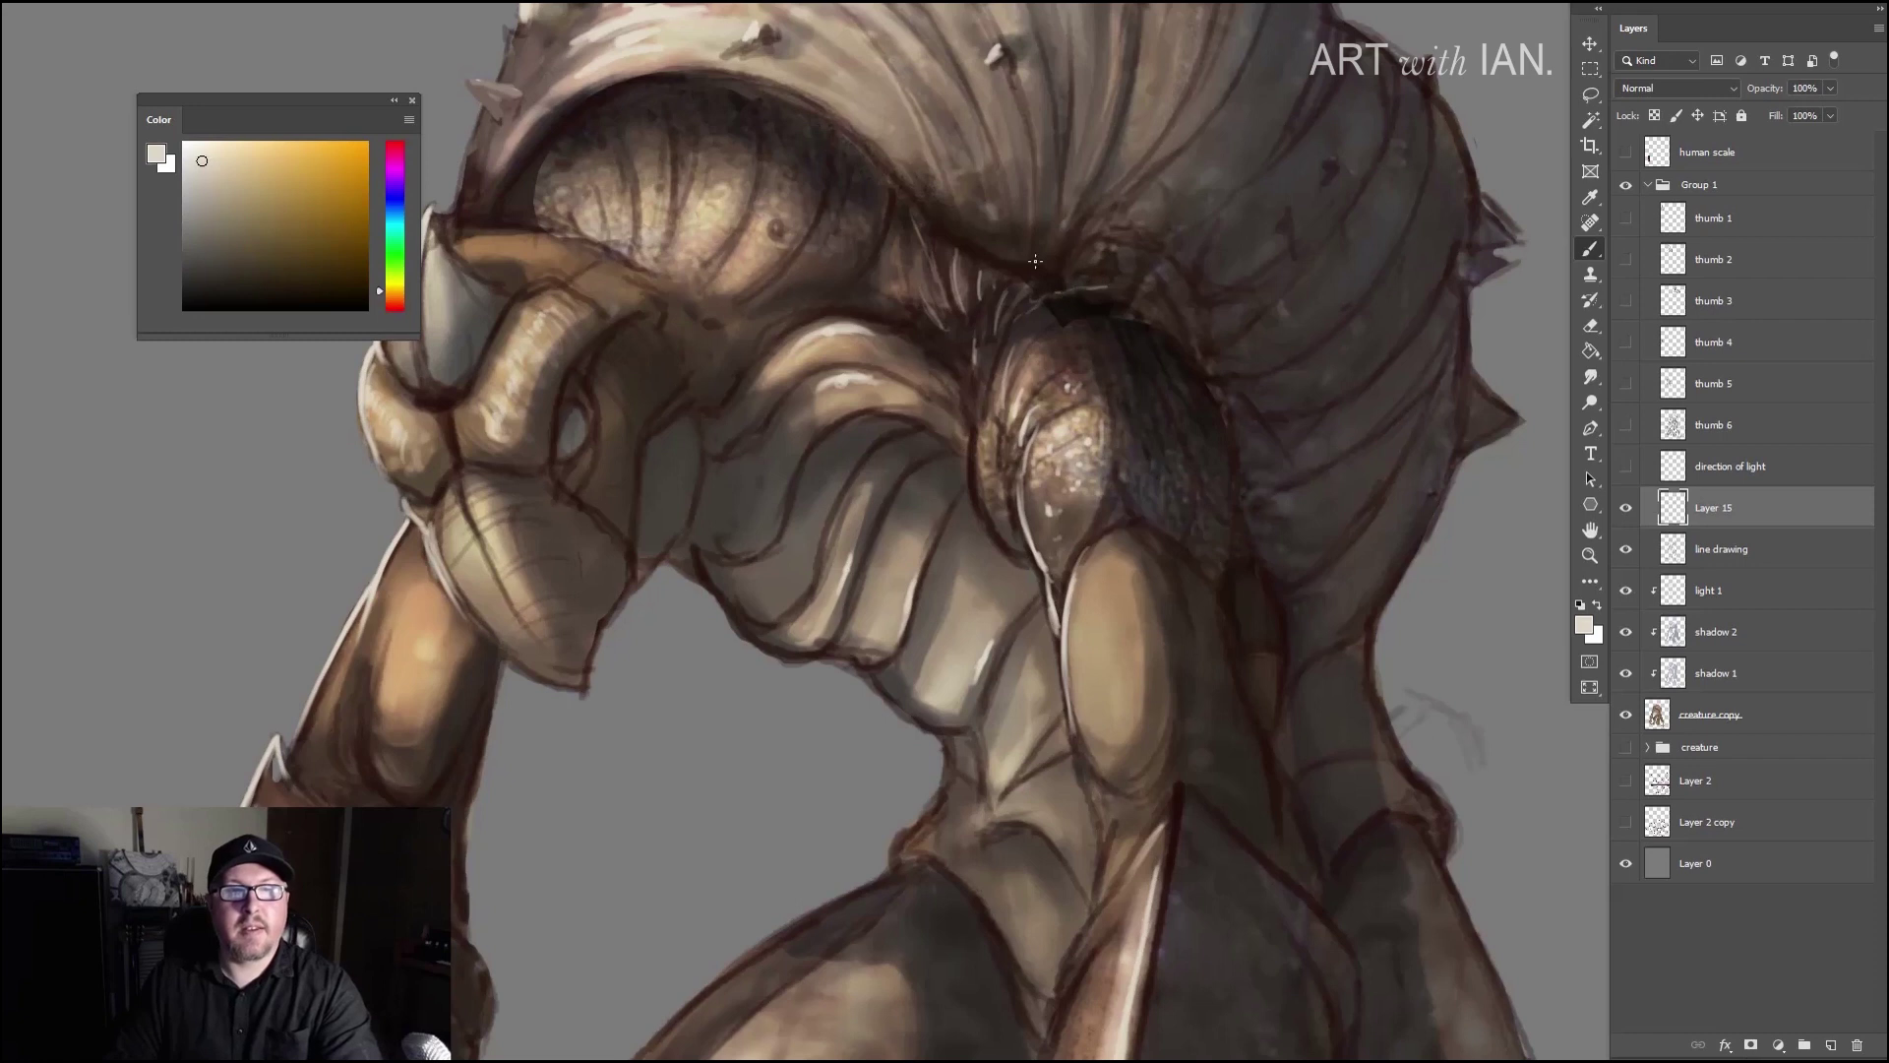
left_click_drag(935, 313, 932, 286)
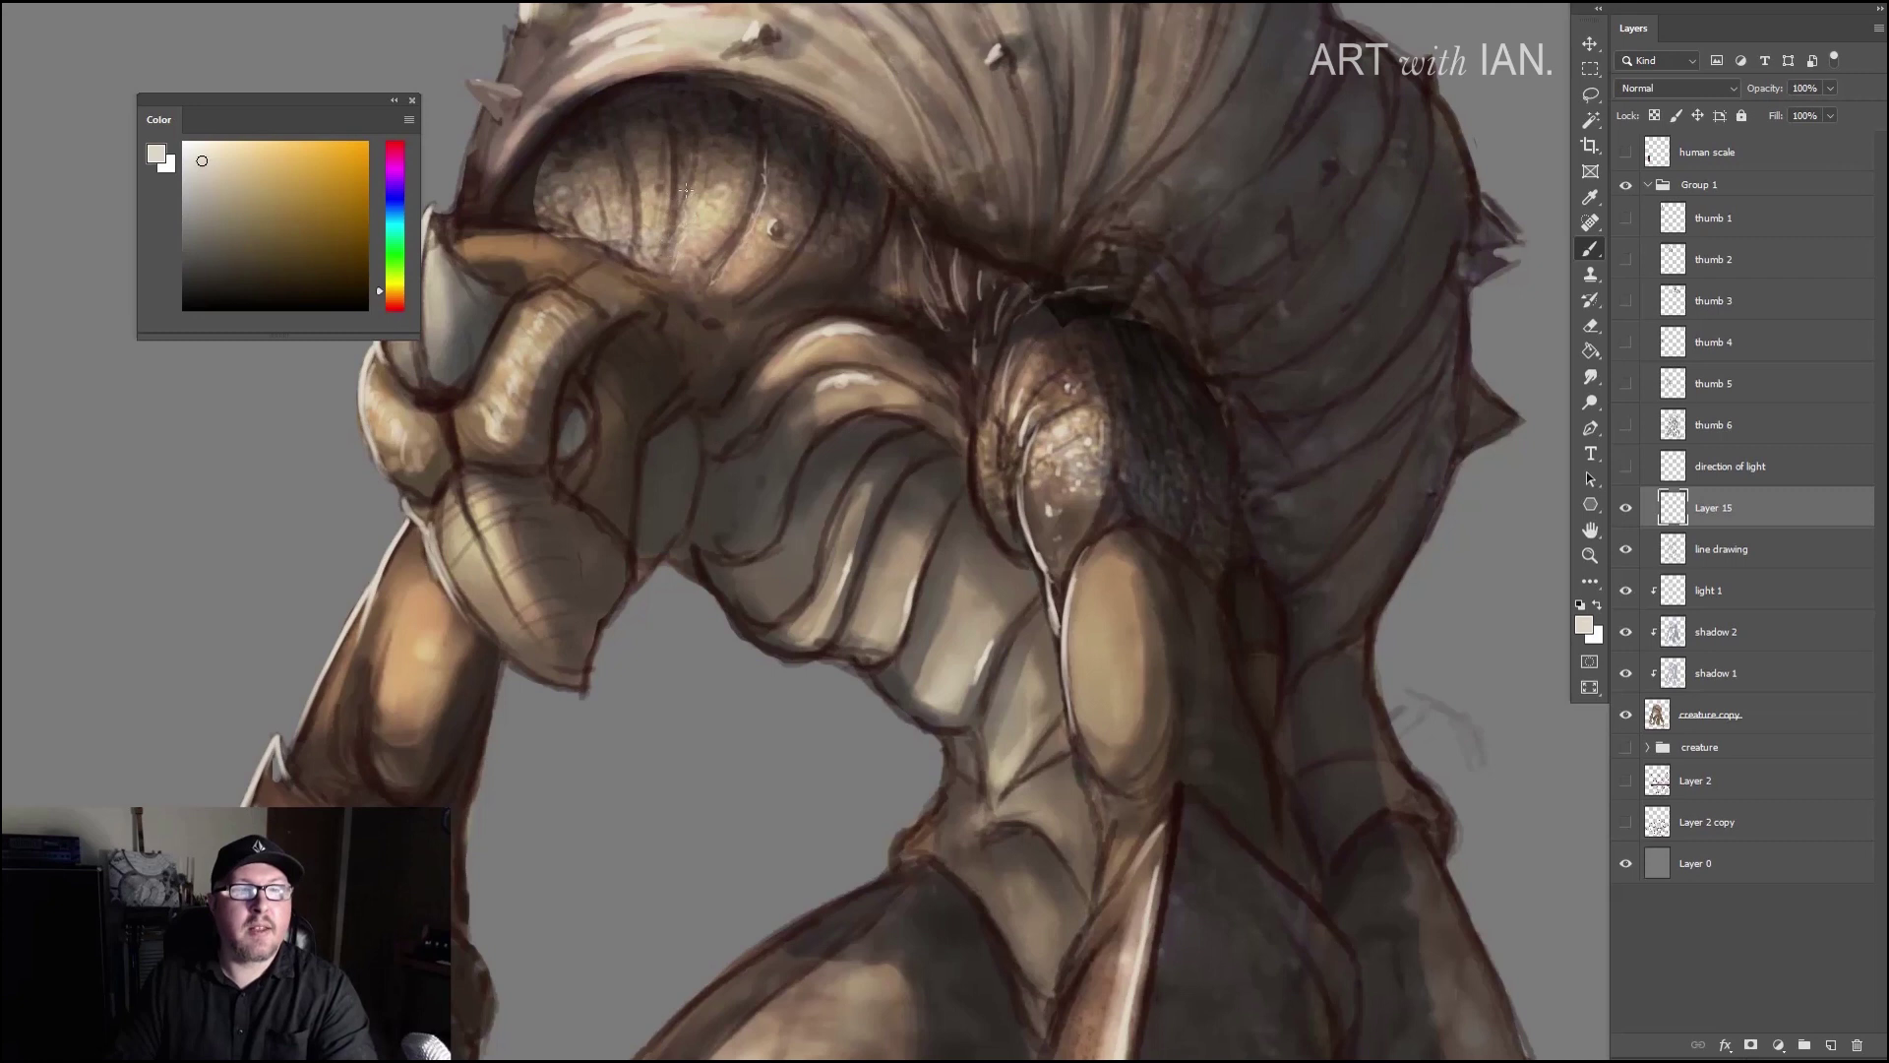
left_click_drag(689, 131, 680, 200)
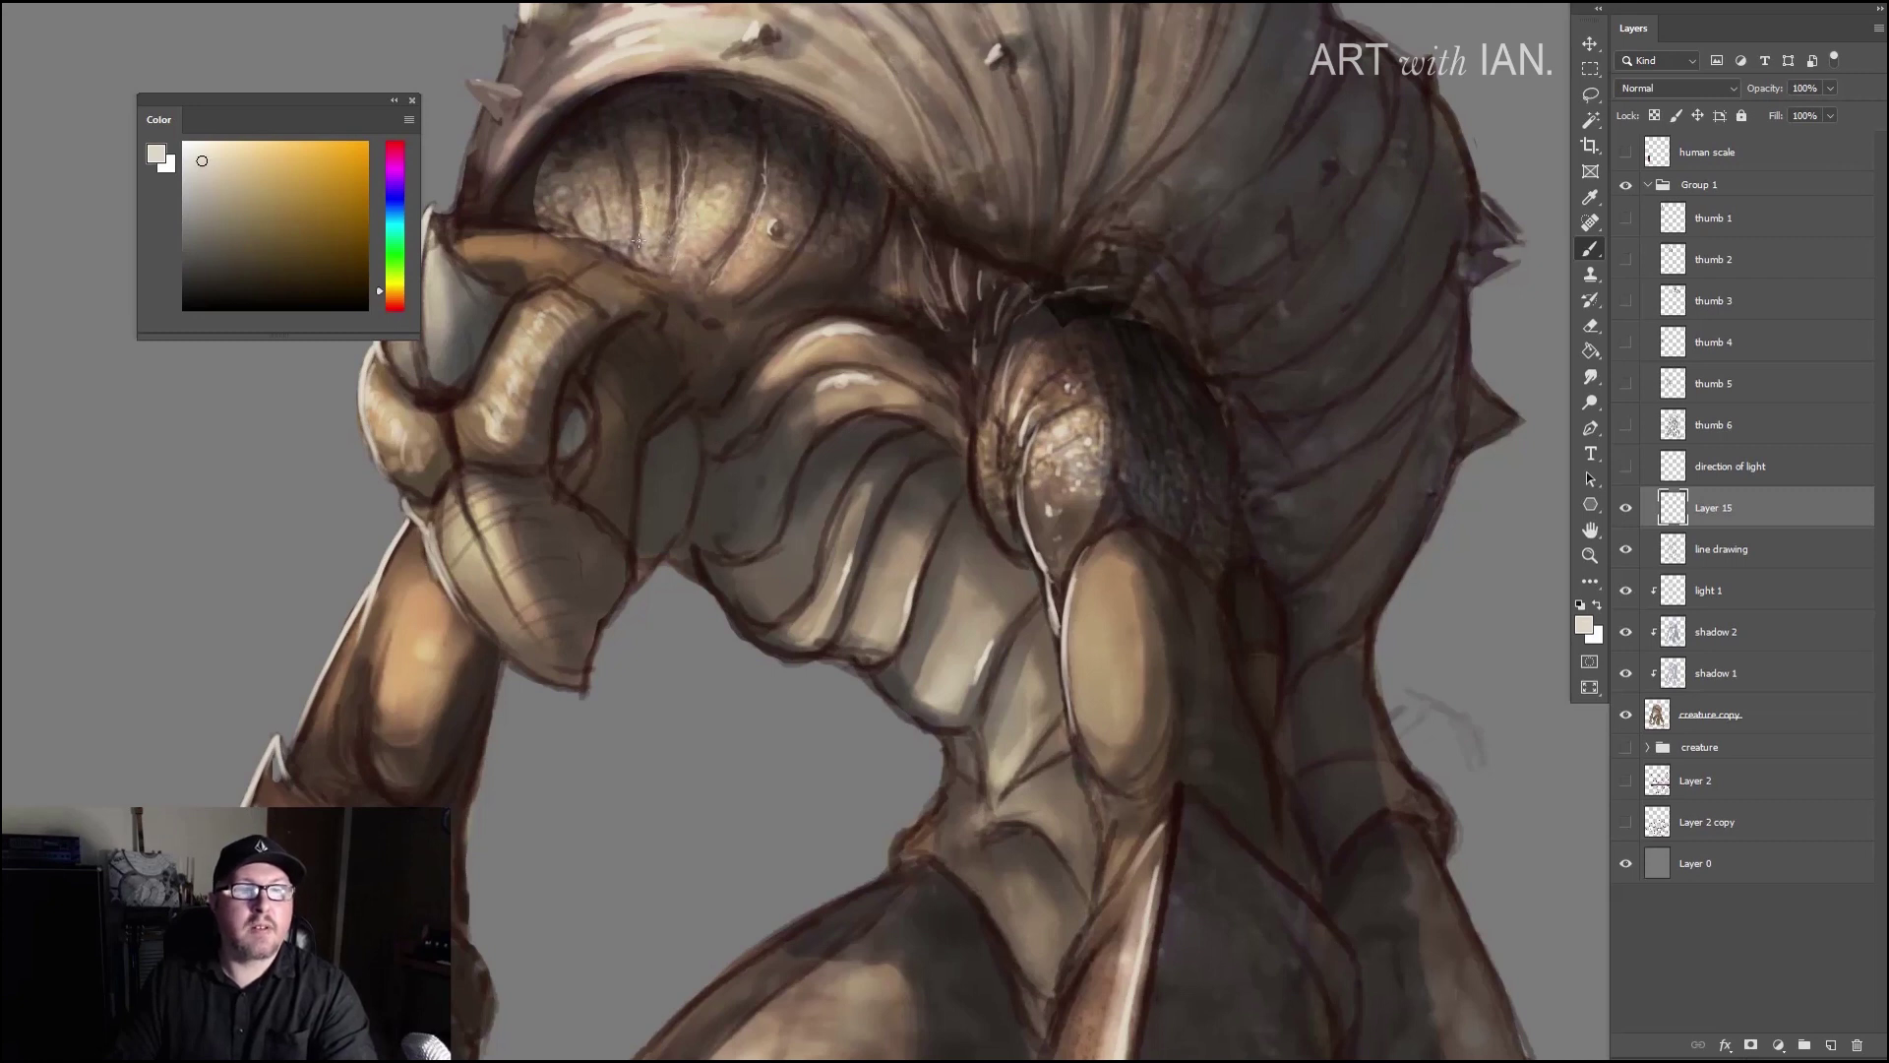
left_click_drag(630, 140, 647, 242)
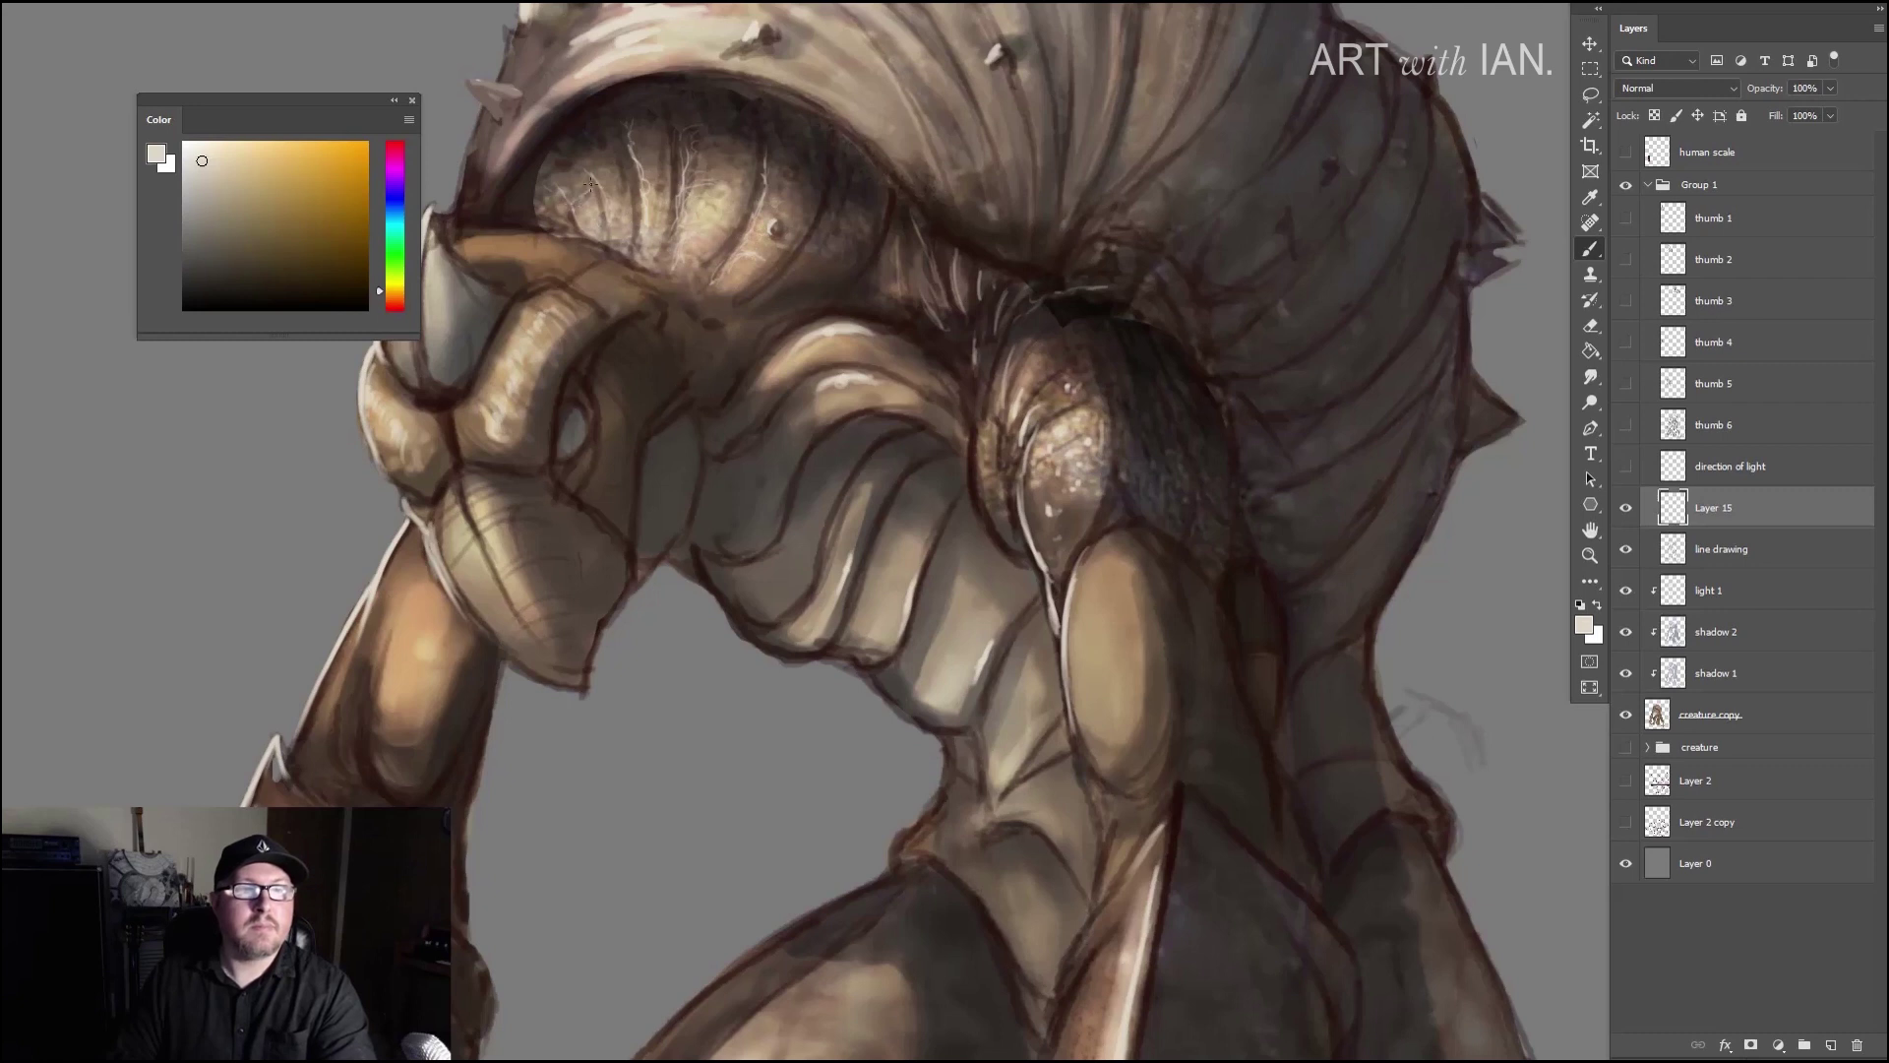
left_click_drag(610, 157, 783, 354)
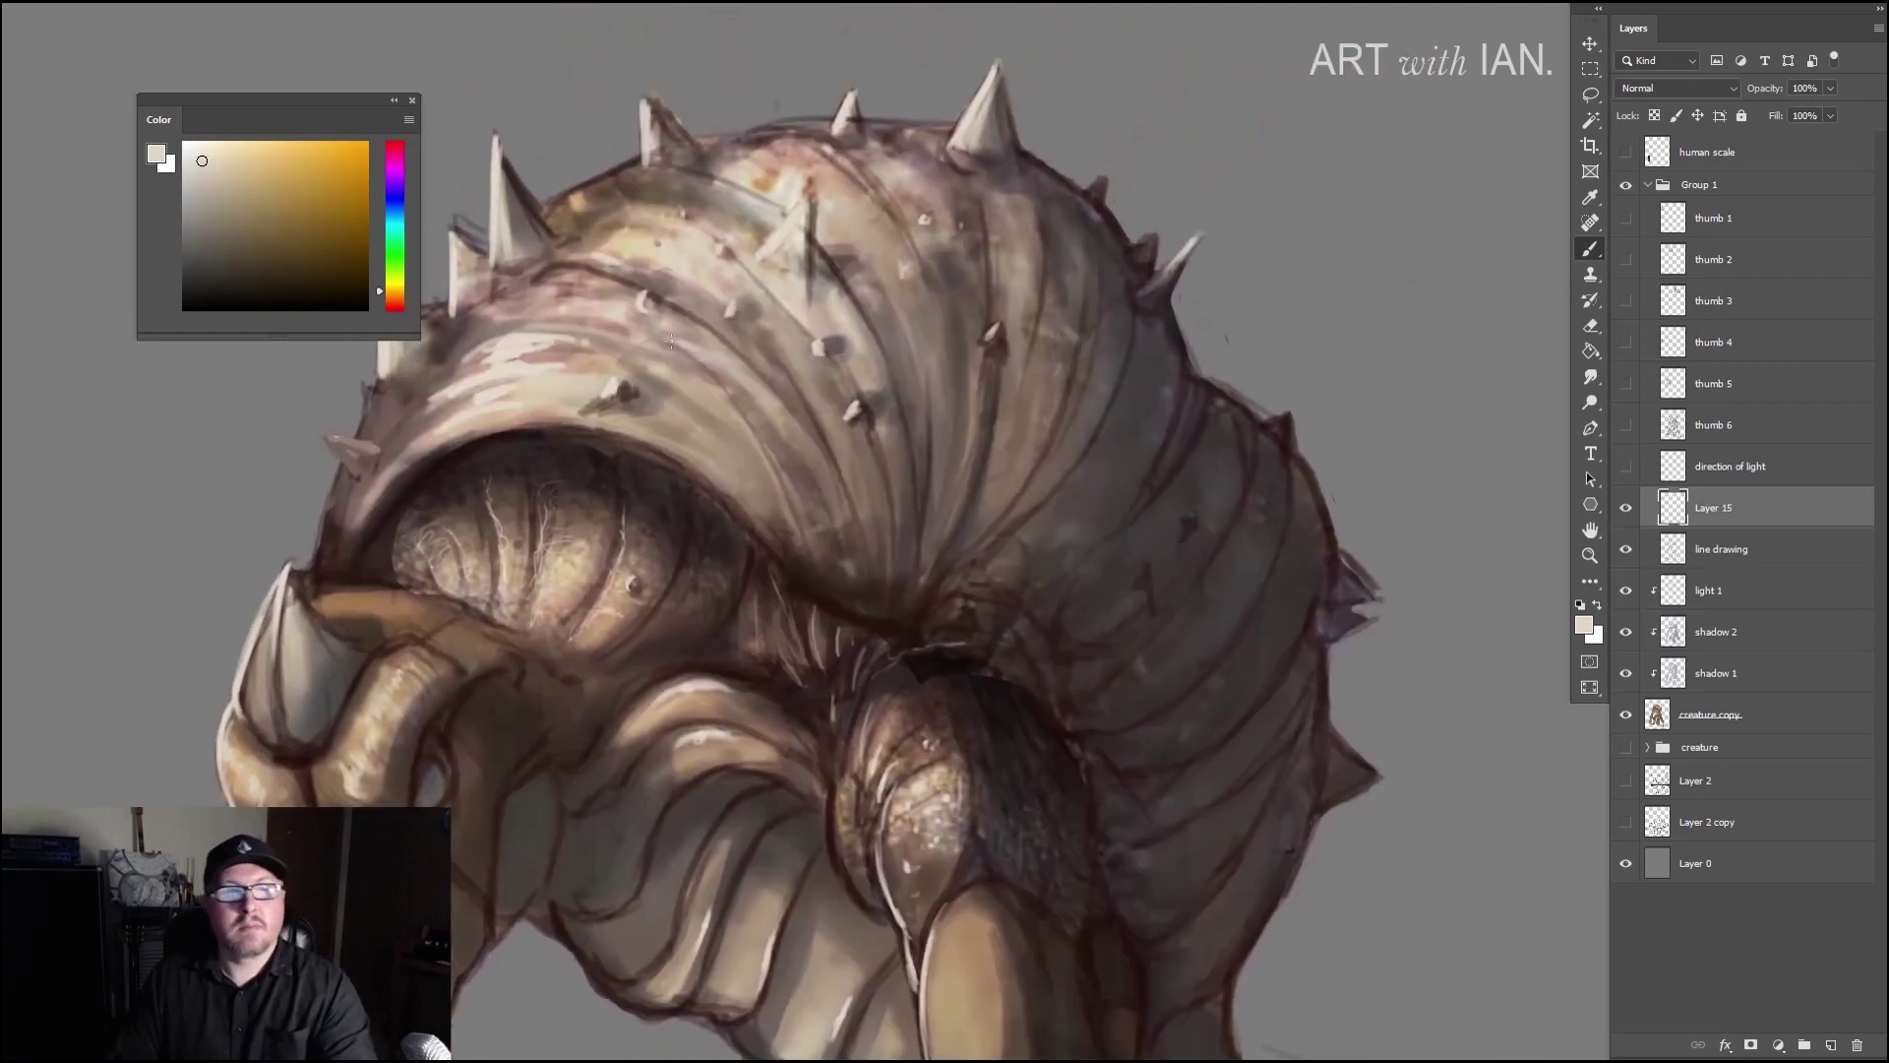
Step: Review the whole creature at reduced size to judge the balance of the highlights and rim lights
scroll(430, 427, "down", 4)
scroll(430, 427, "down", 2)
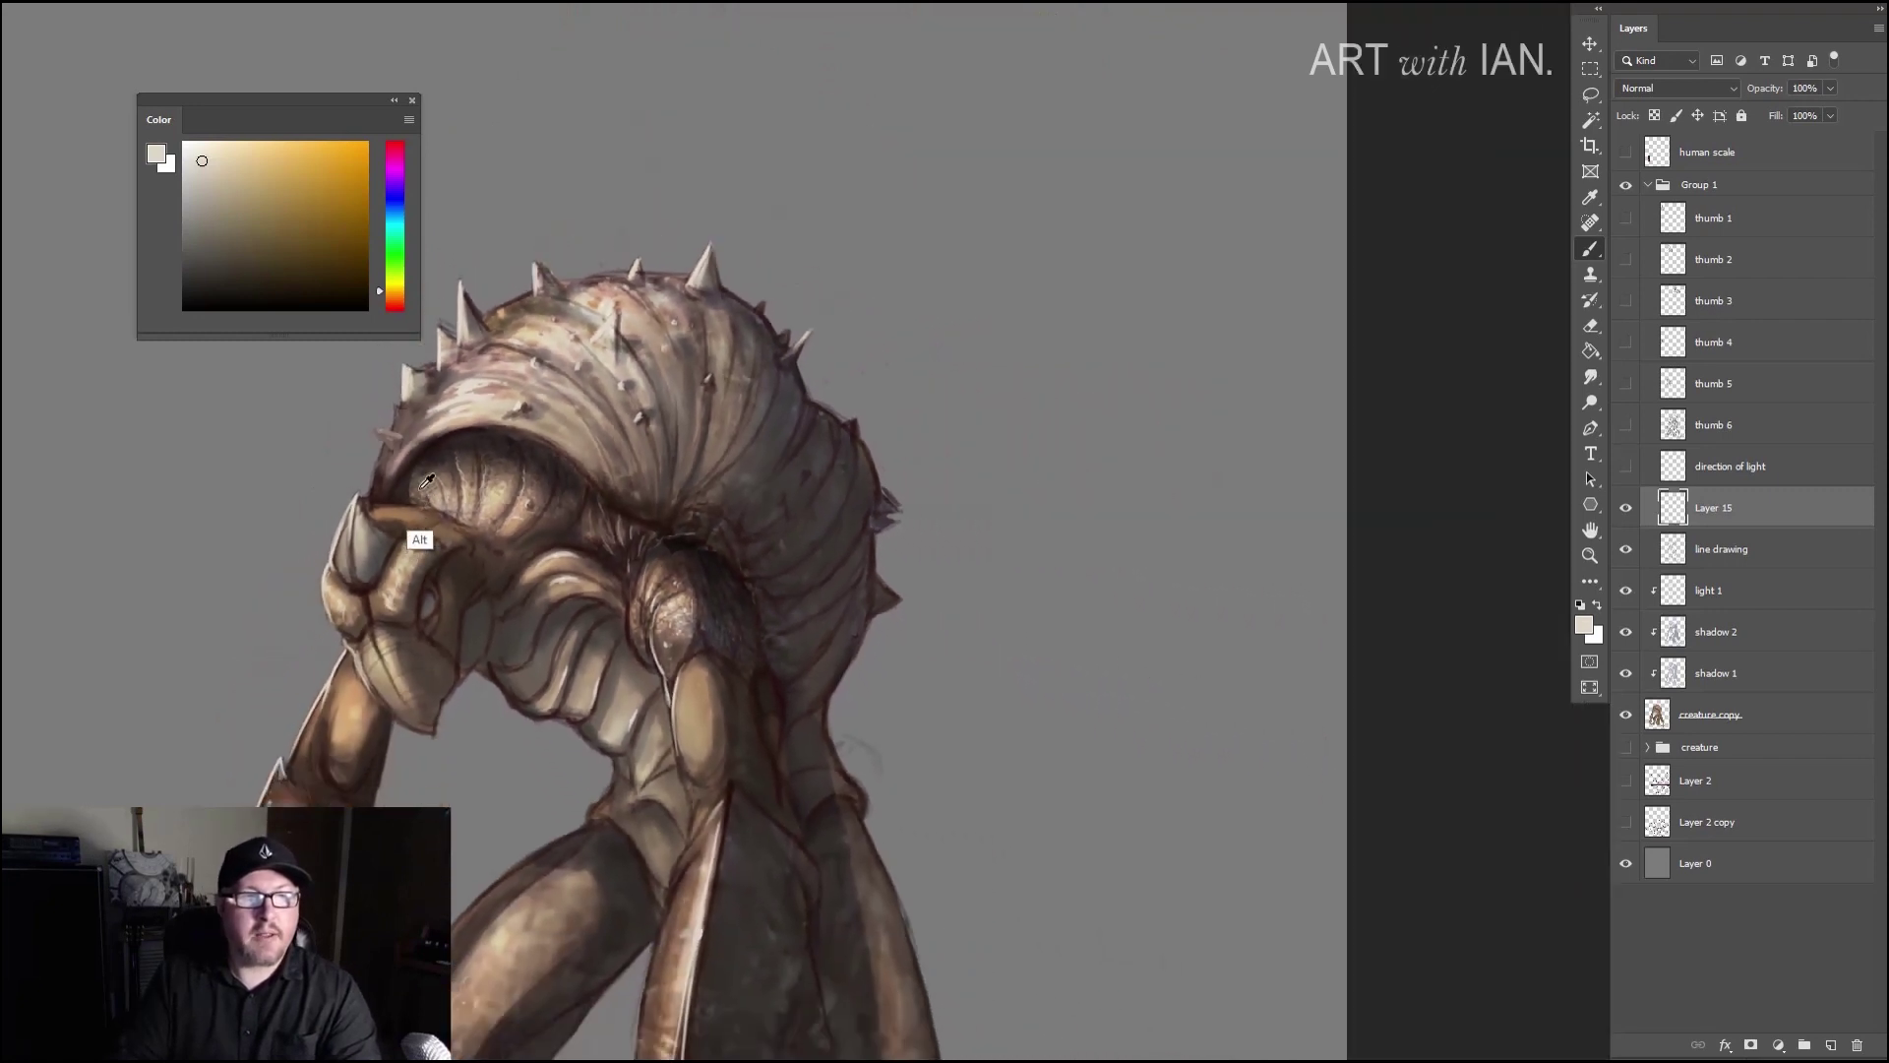
left_click_drag(498, 629, 672, 341)
scroll(558, 497, "down", 4)
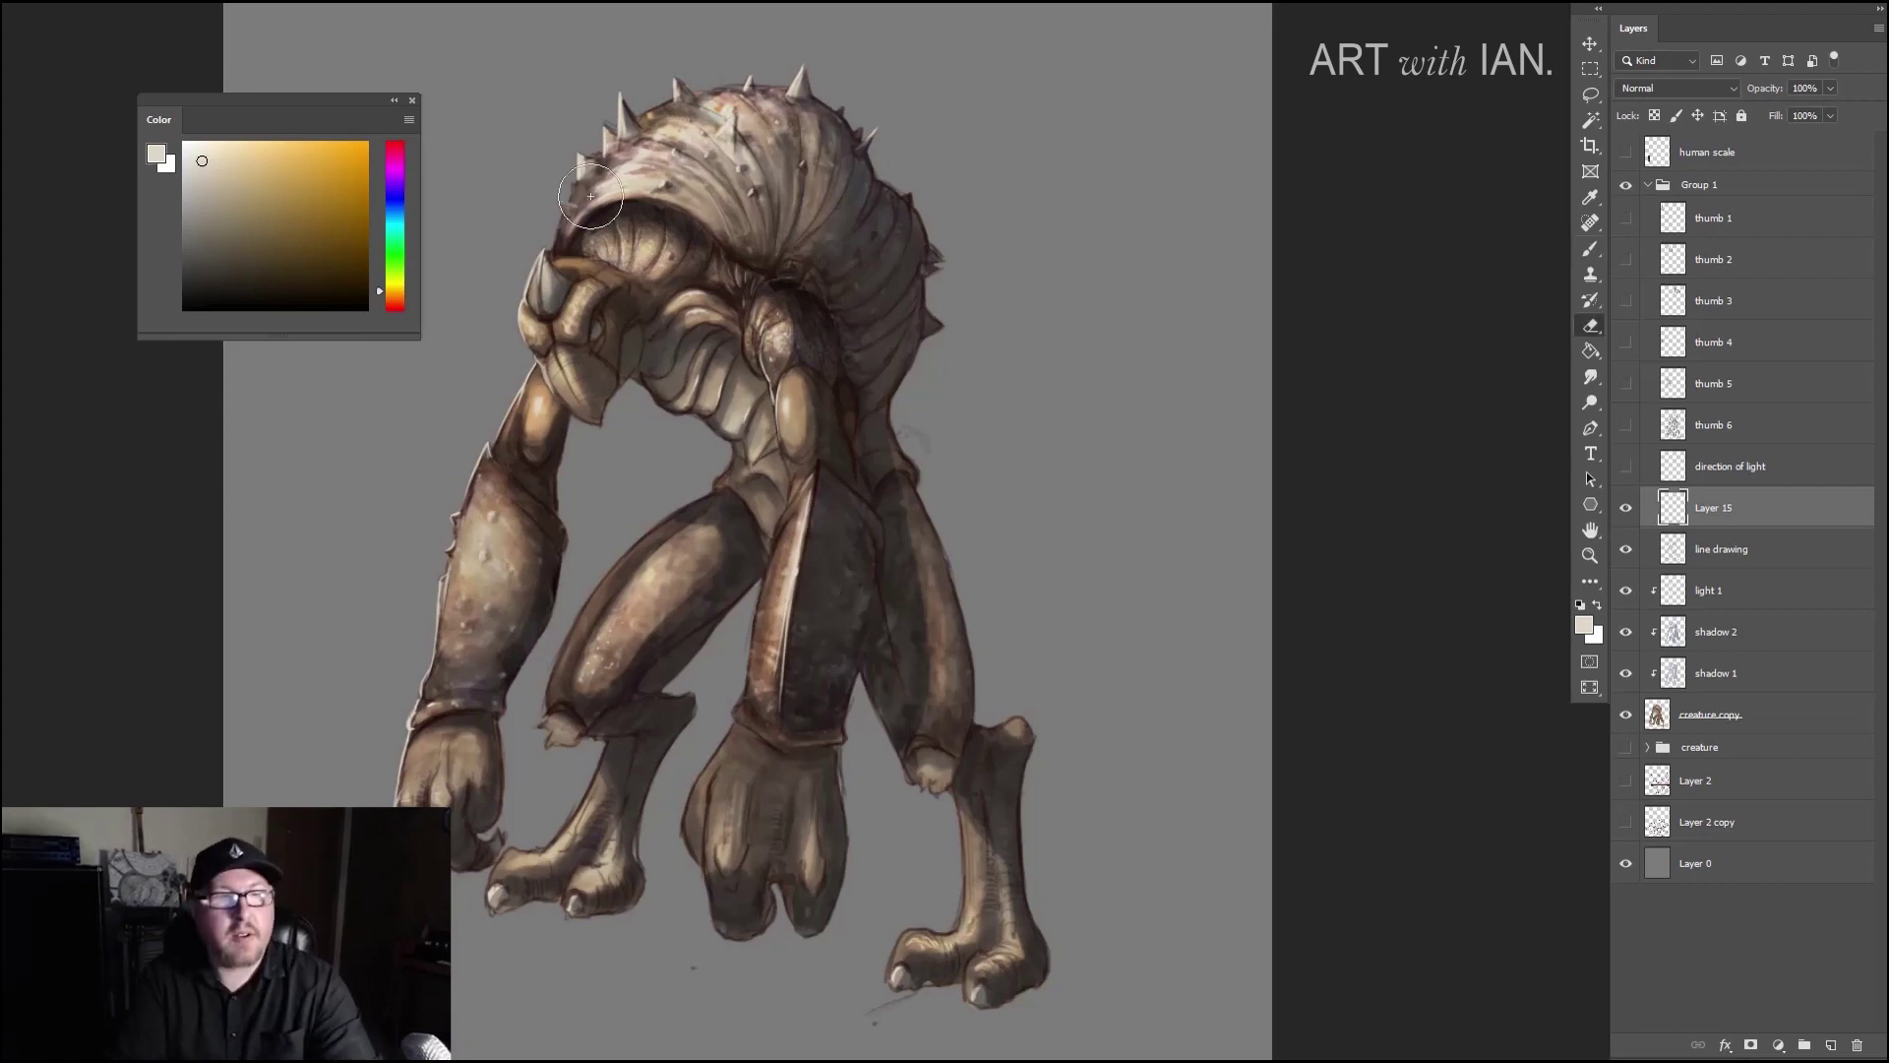
key("e")
key("bracketleft")
key("bracketleft")
key("bracketleft")
key("bracketleft")
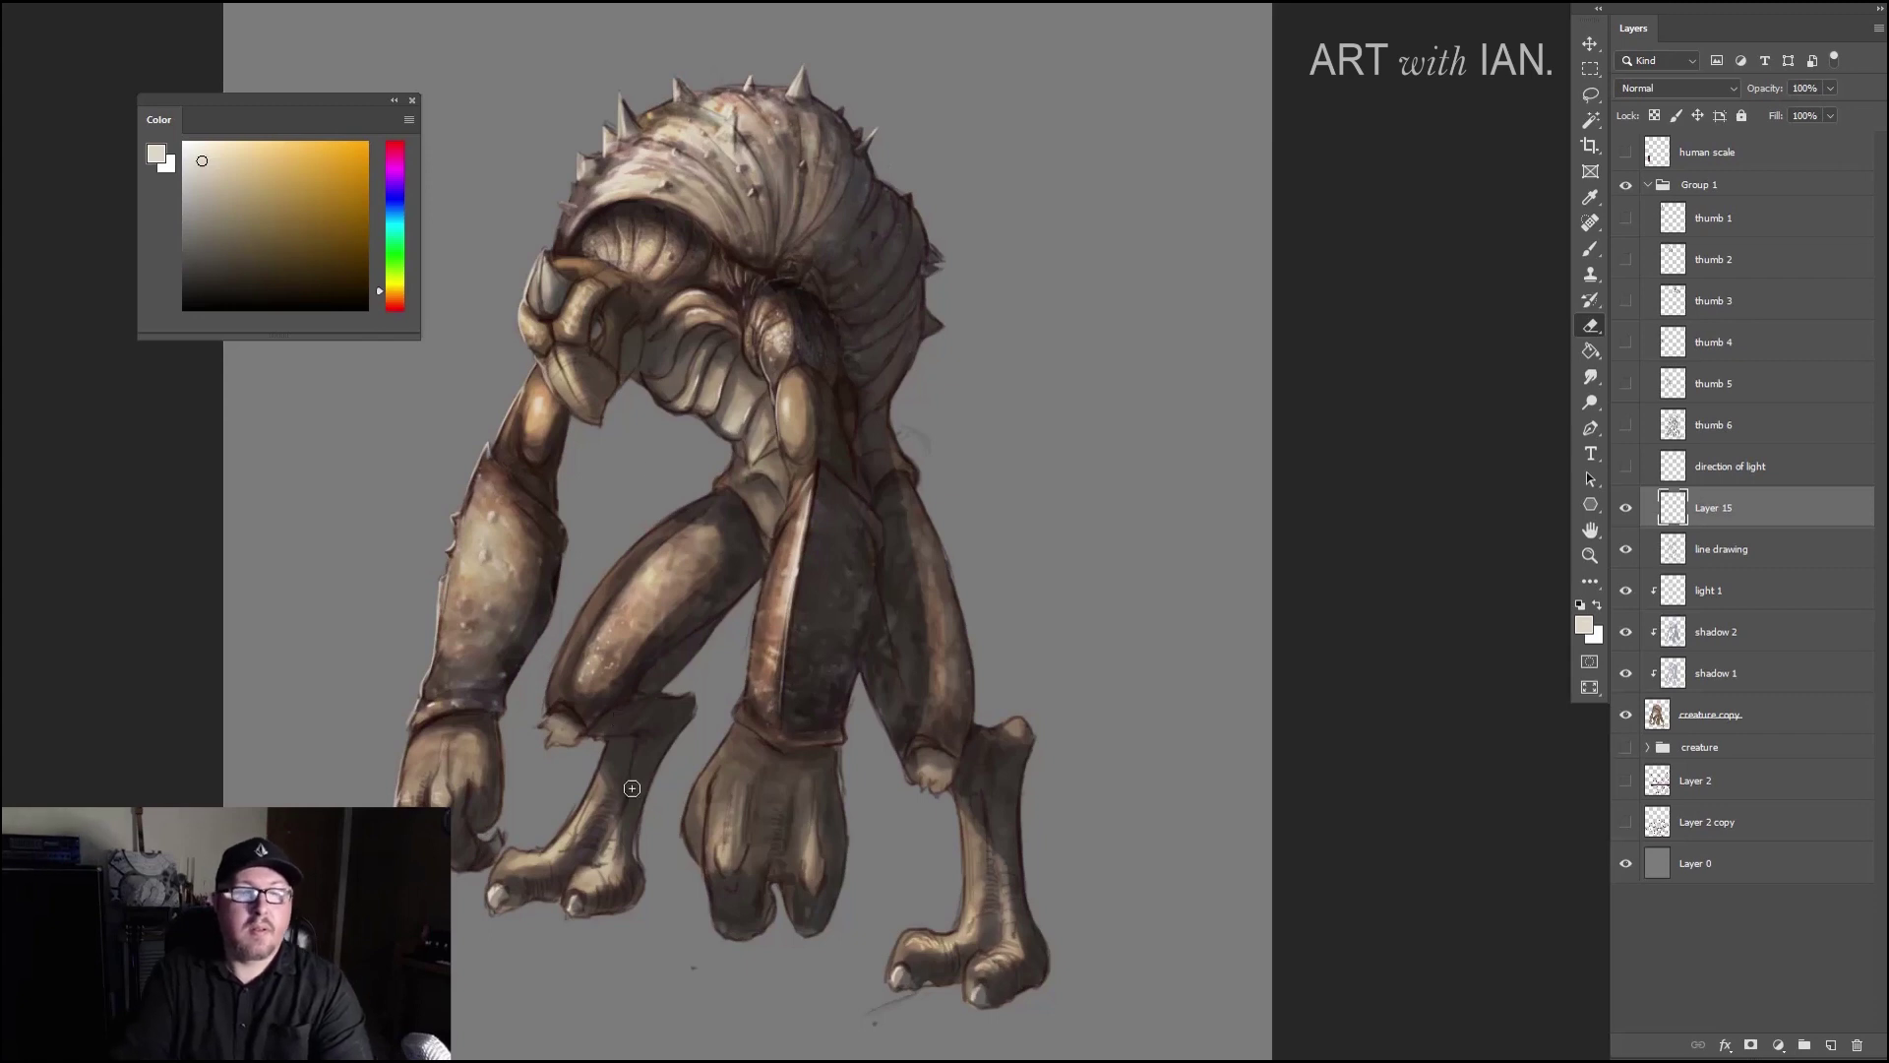
left_click_drag(632, 788, 653, 721)
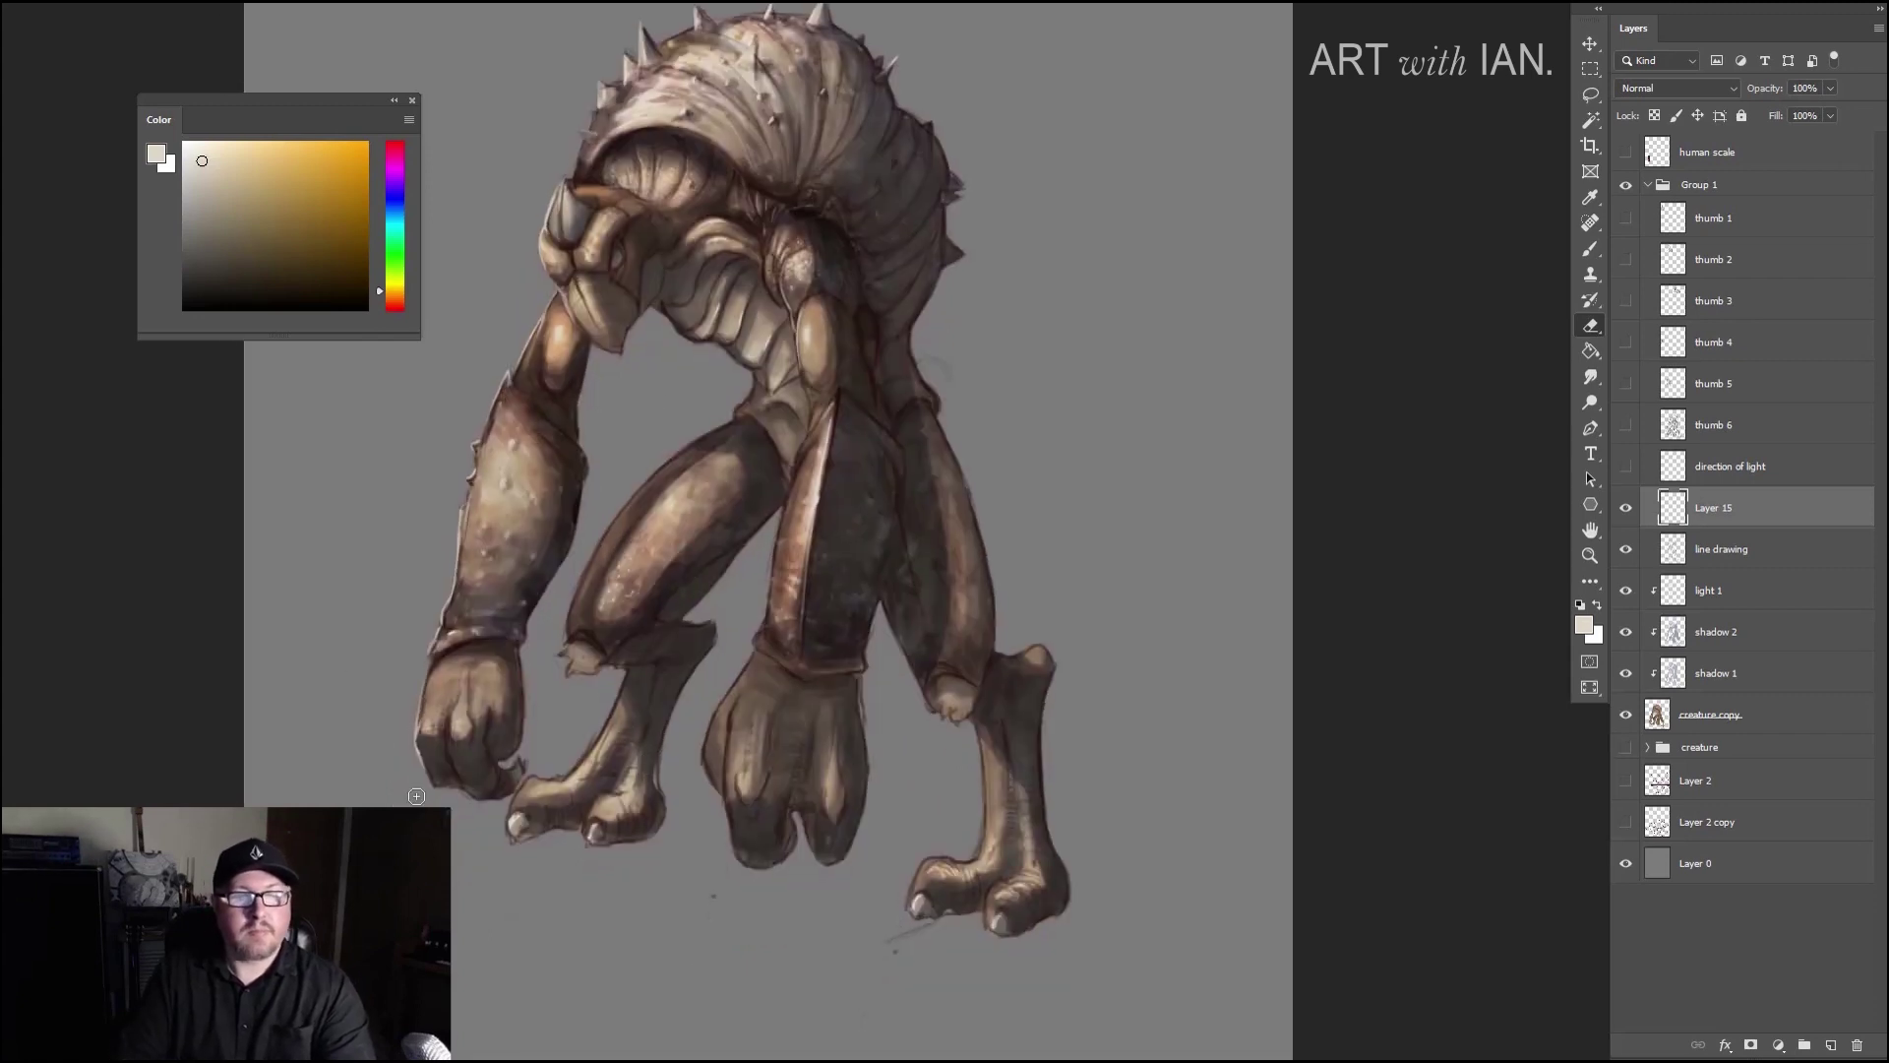
scroll(417, 795, "down", 5)
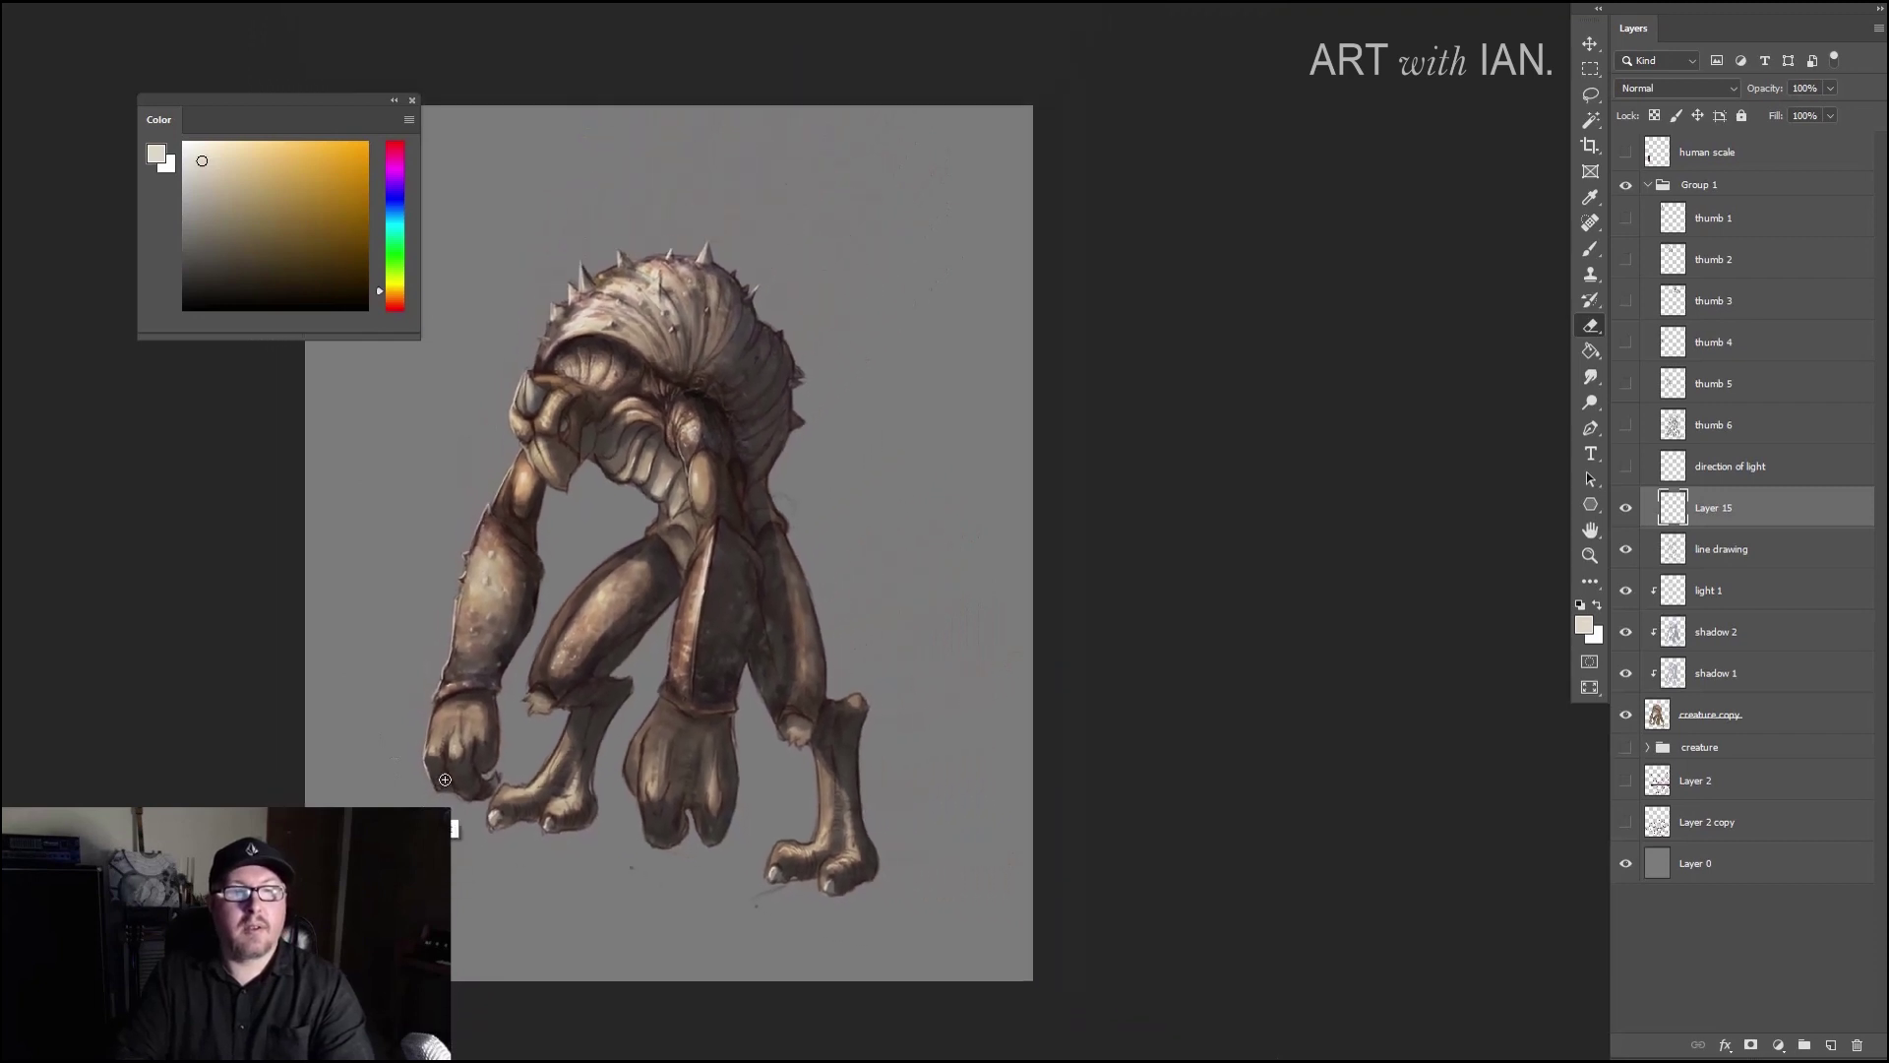
scroll(445, 780, "down", 1)
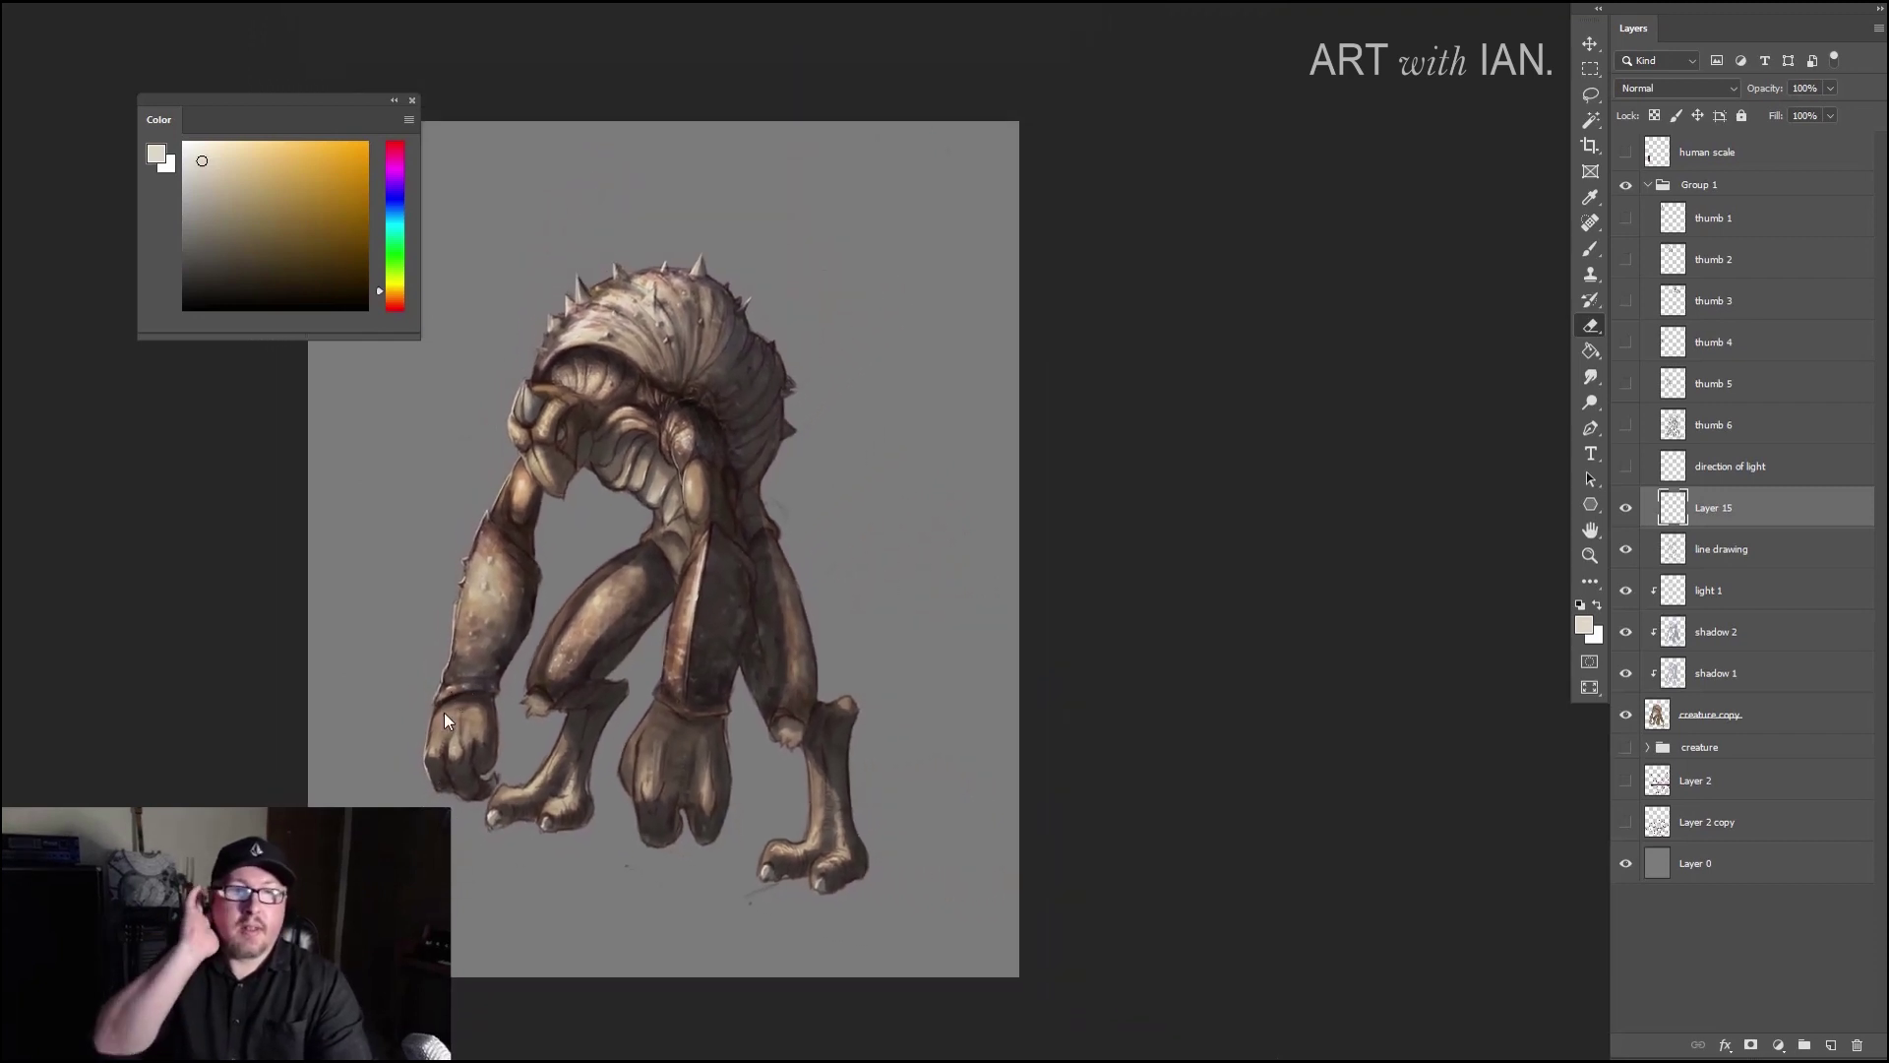
key("alt+space")
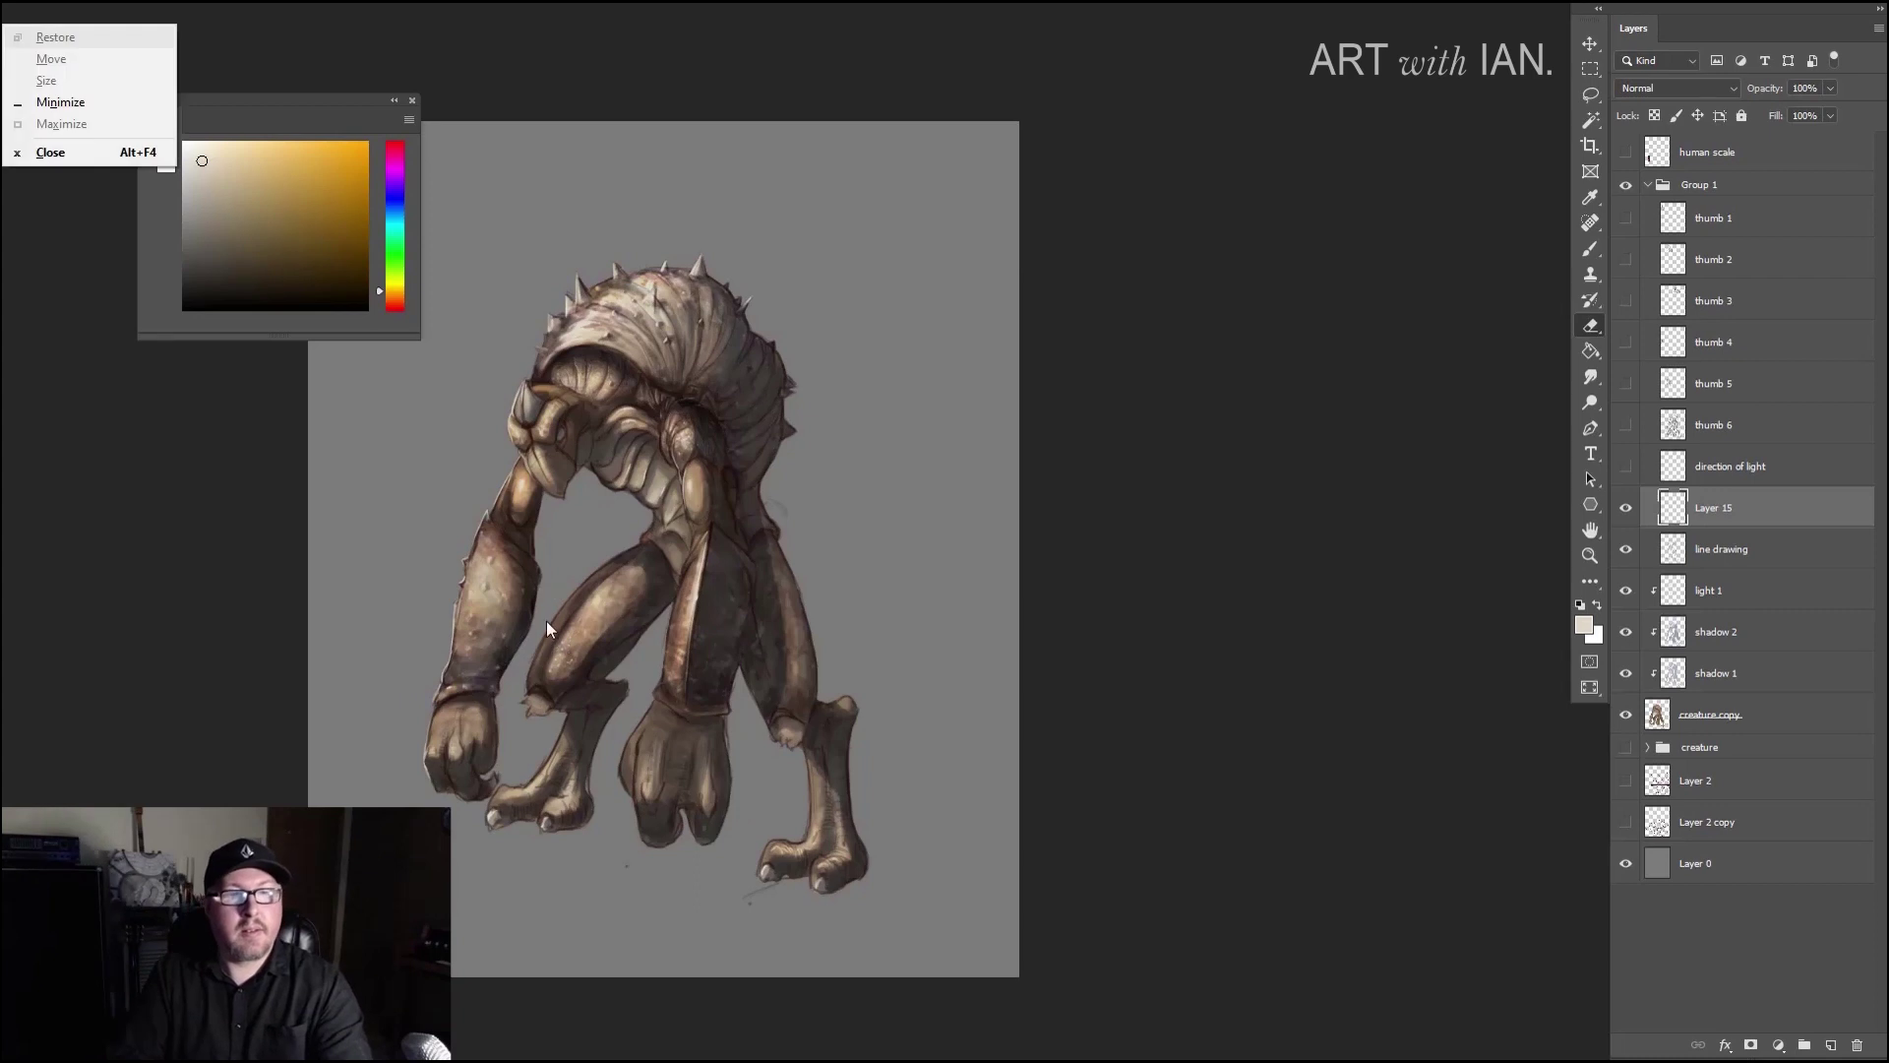
key("Escape")
left_click_drag(655, 723, 839, 679)
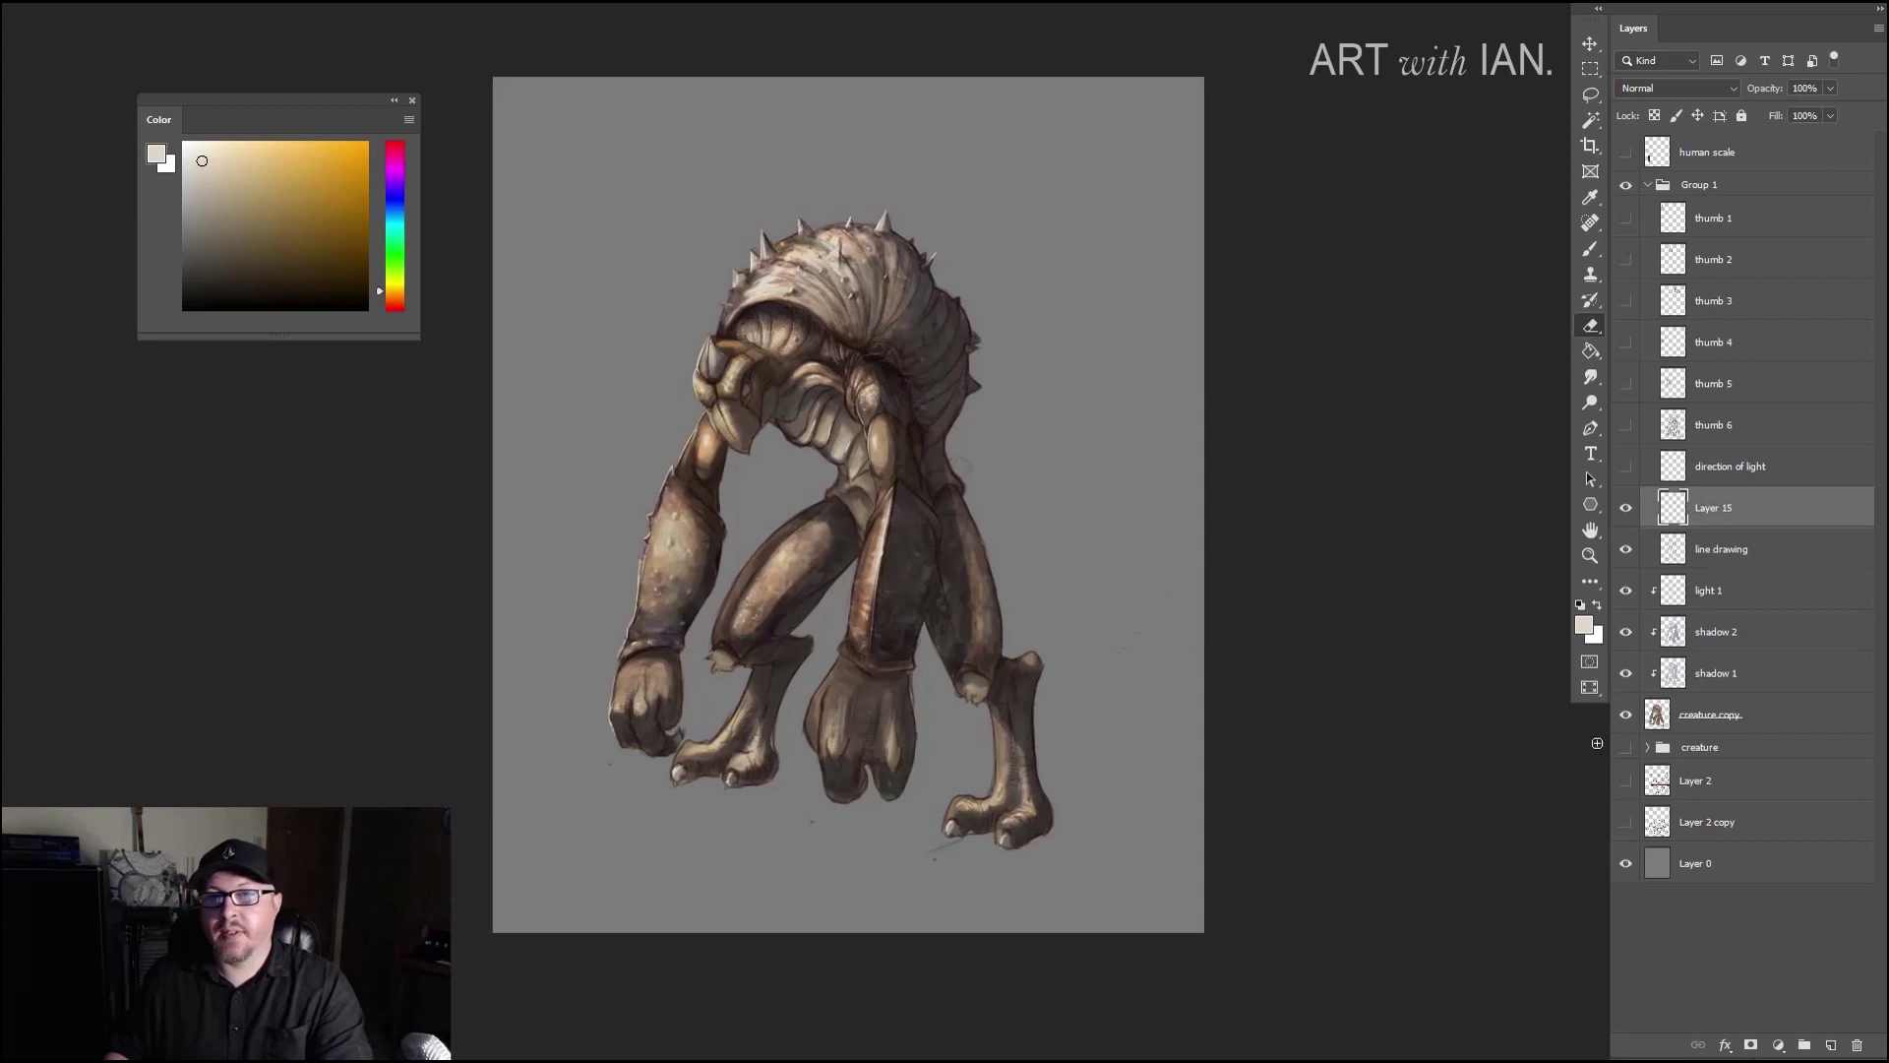
Step: Add a new layer above Layer 15 and rename Layer 15 as "light 2"
left_click(1832, 1048)
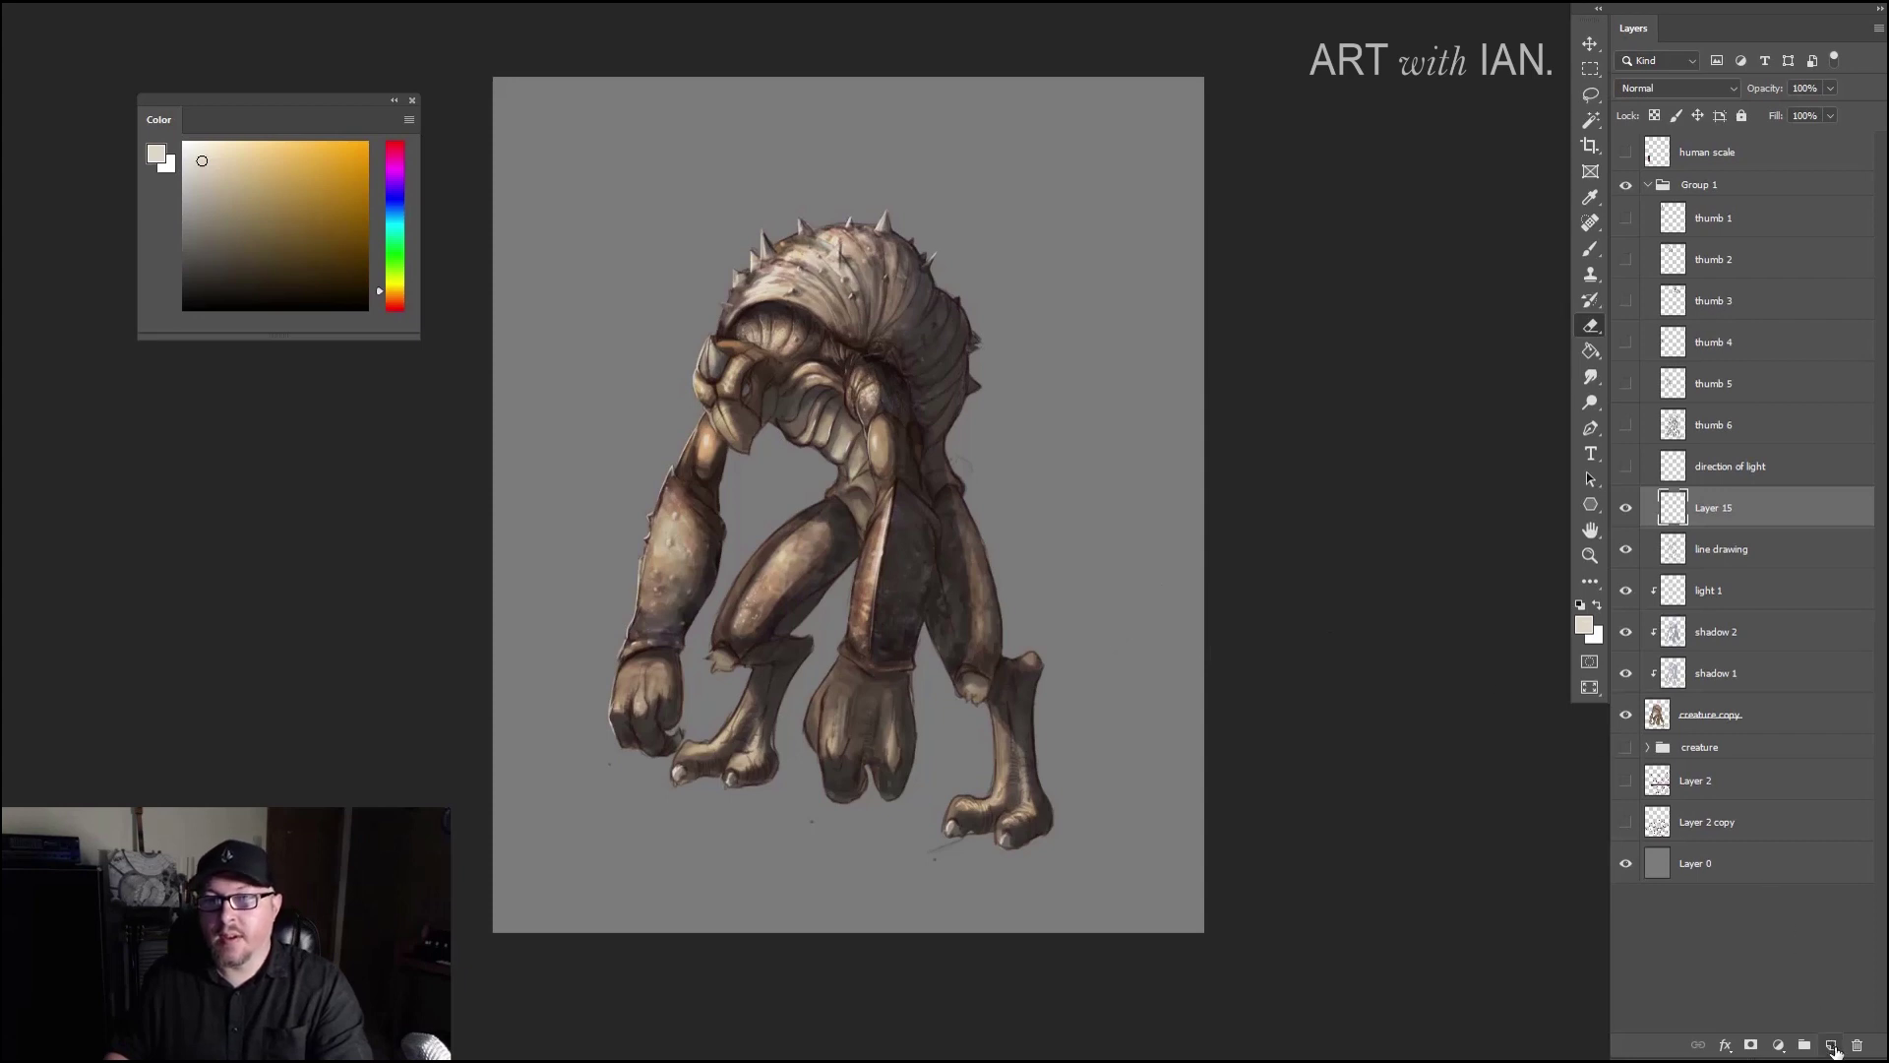
double_click(1710, 553)
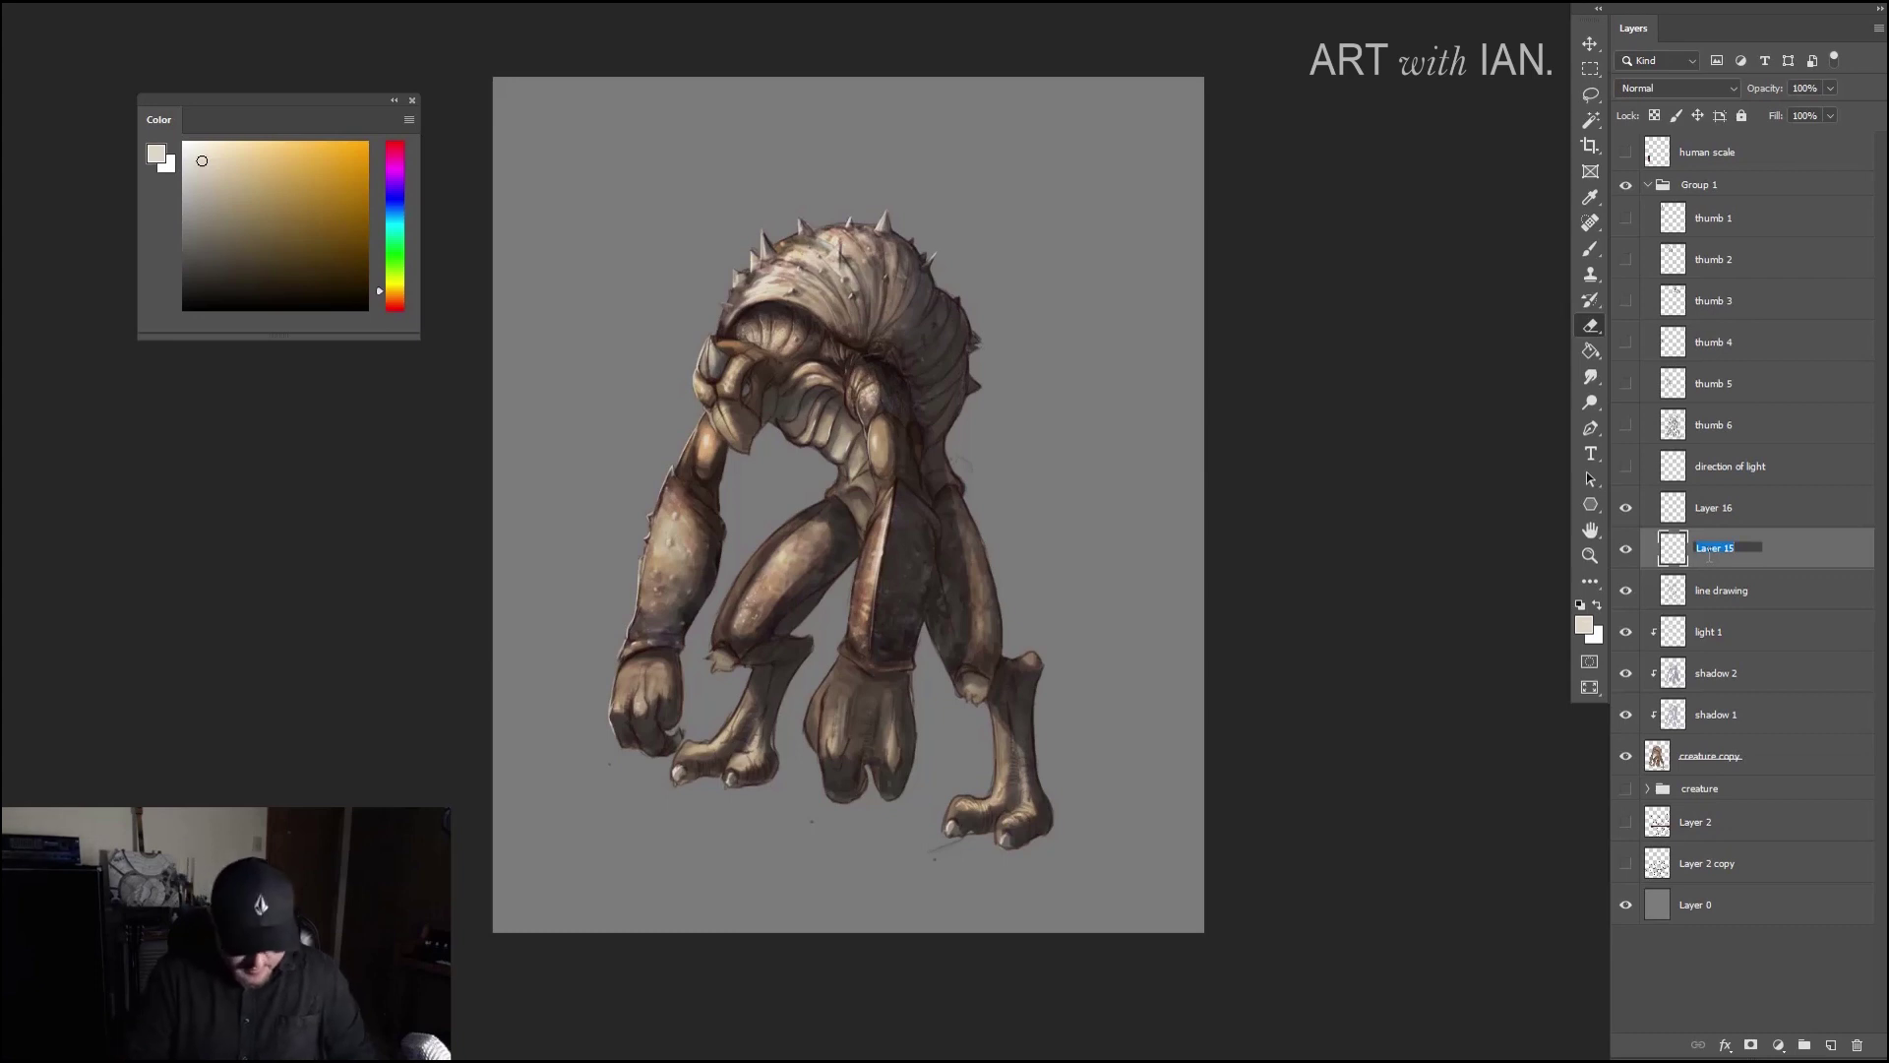
type("l")
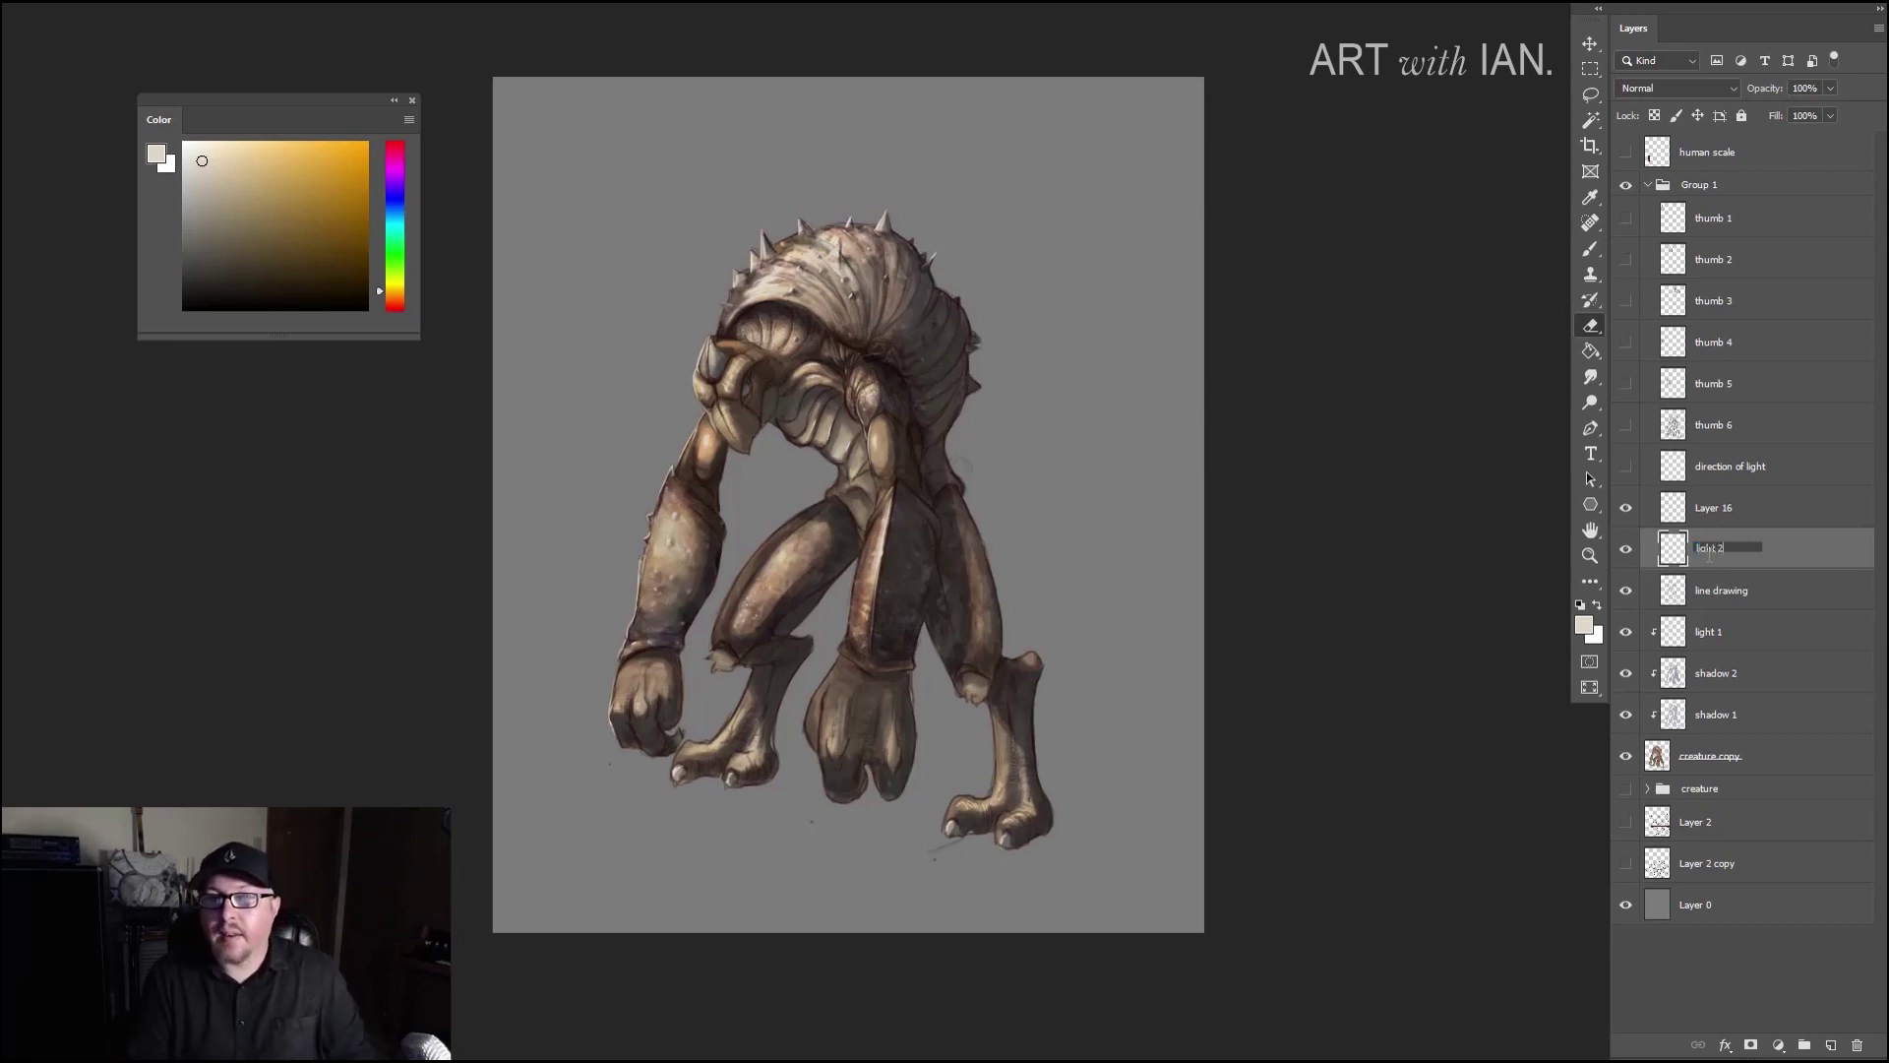
type("ight 2")
key("Return")
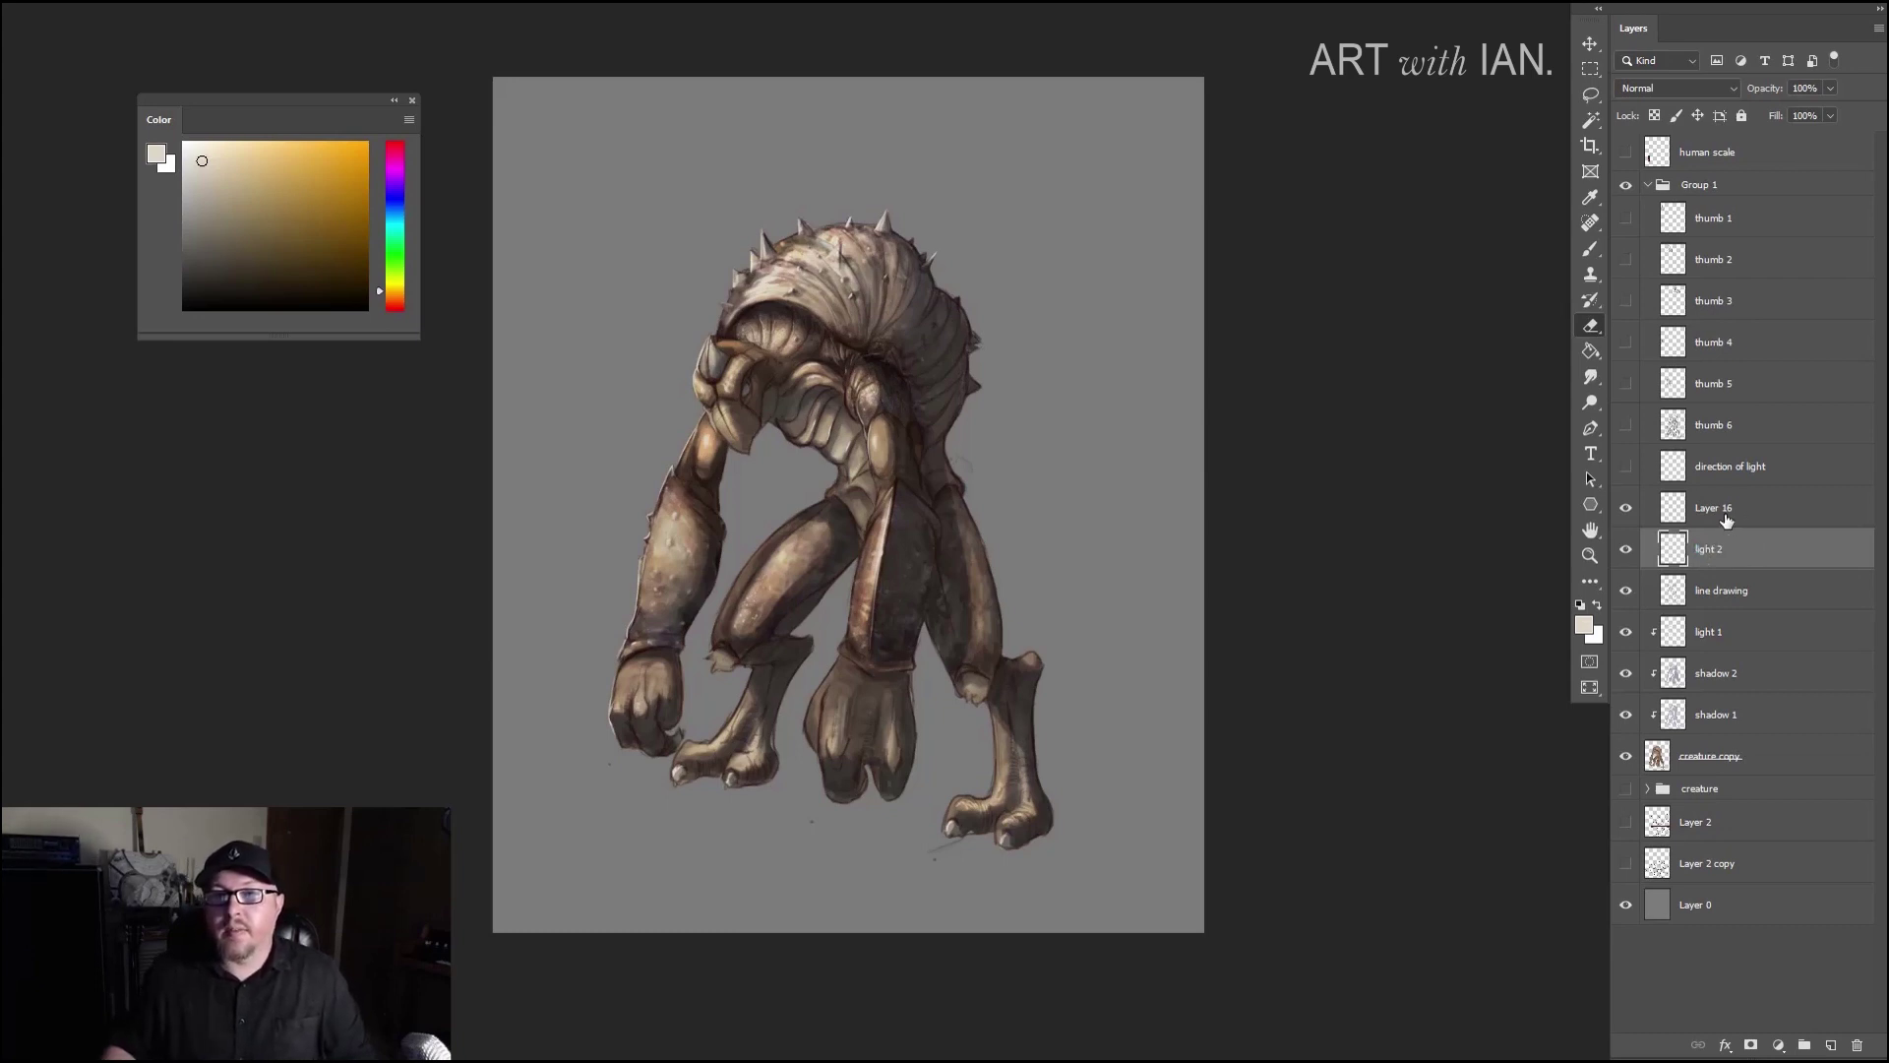
Step: Rename the new layer "hot light" and set its blending mode to Color Dodge
double_click(1726, 519)
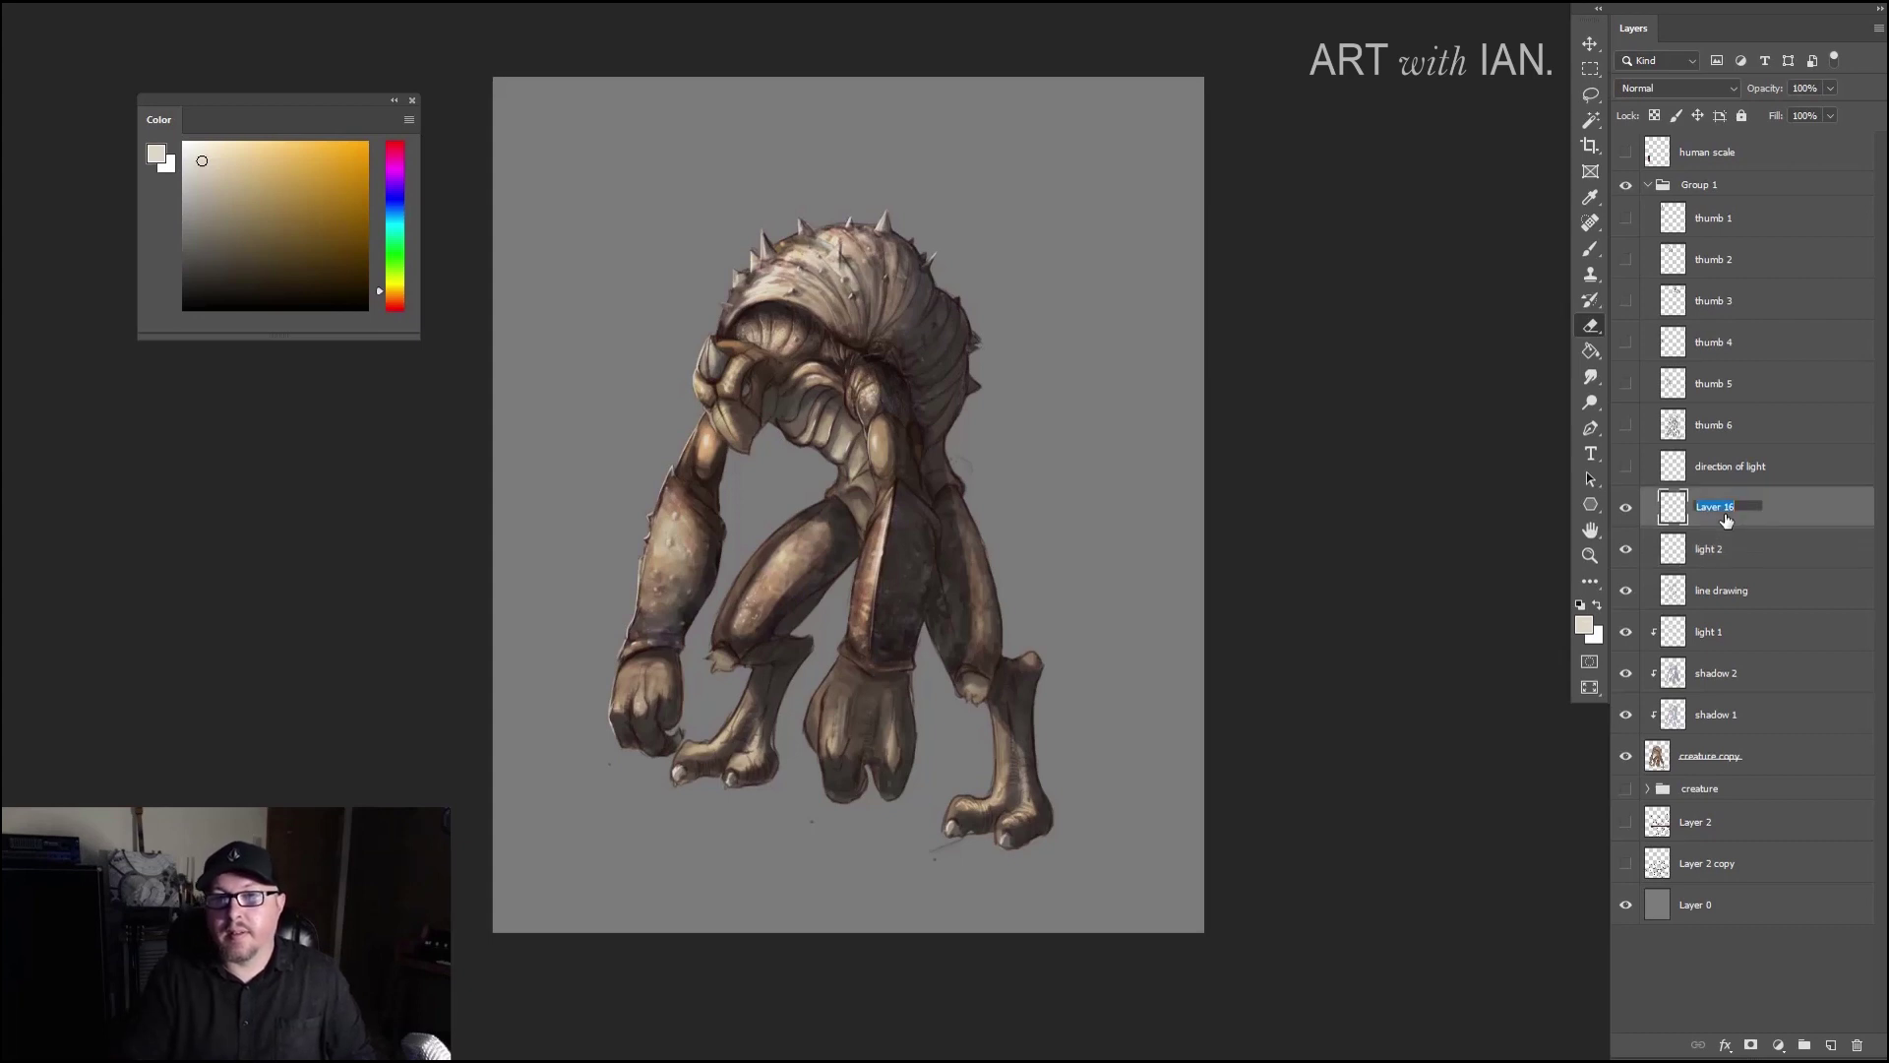
type("hot light")
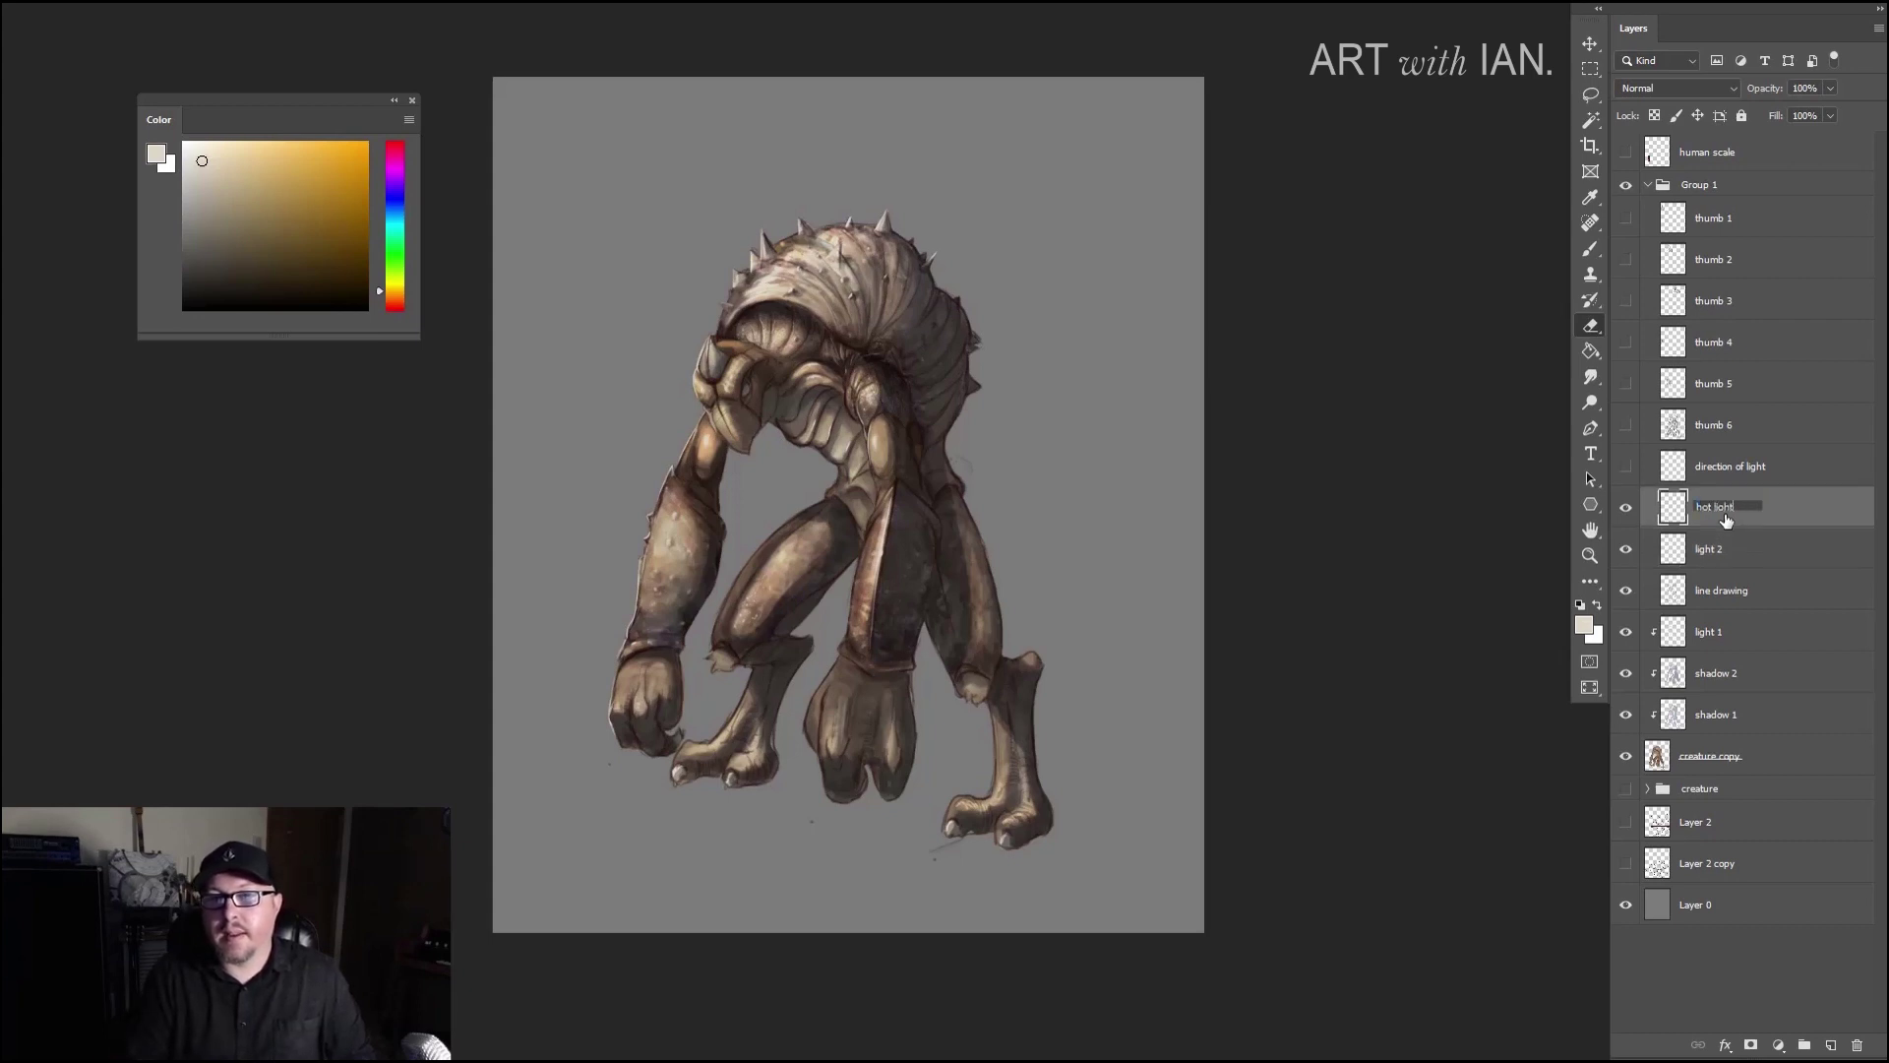
key("Return")
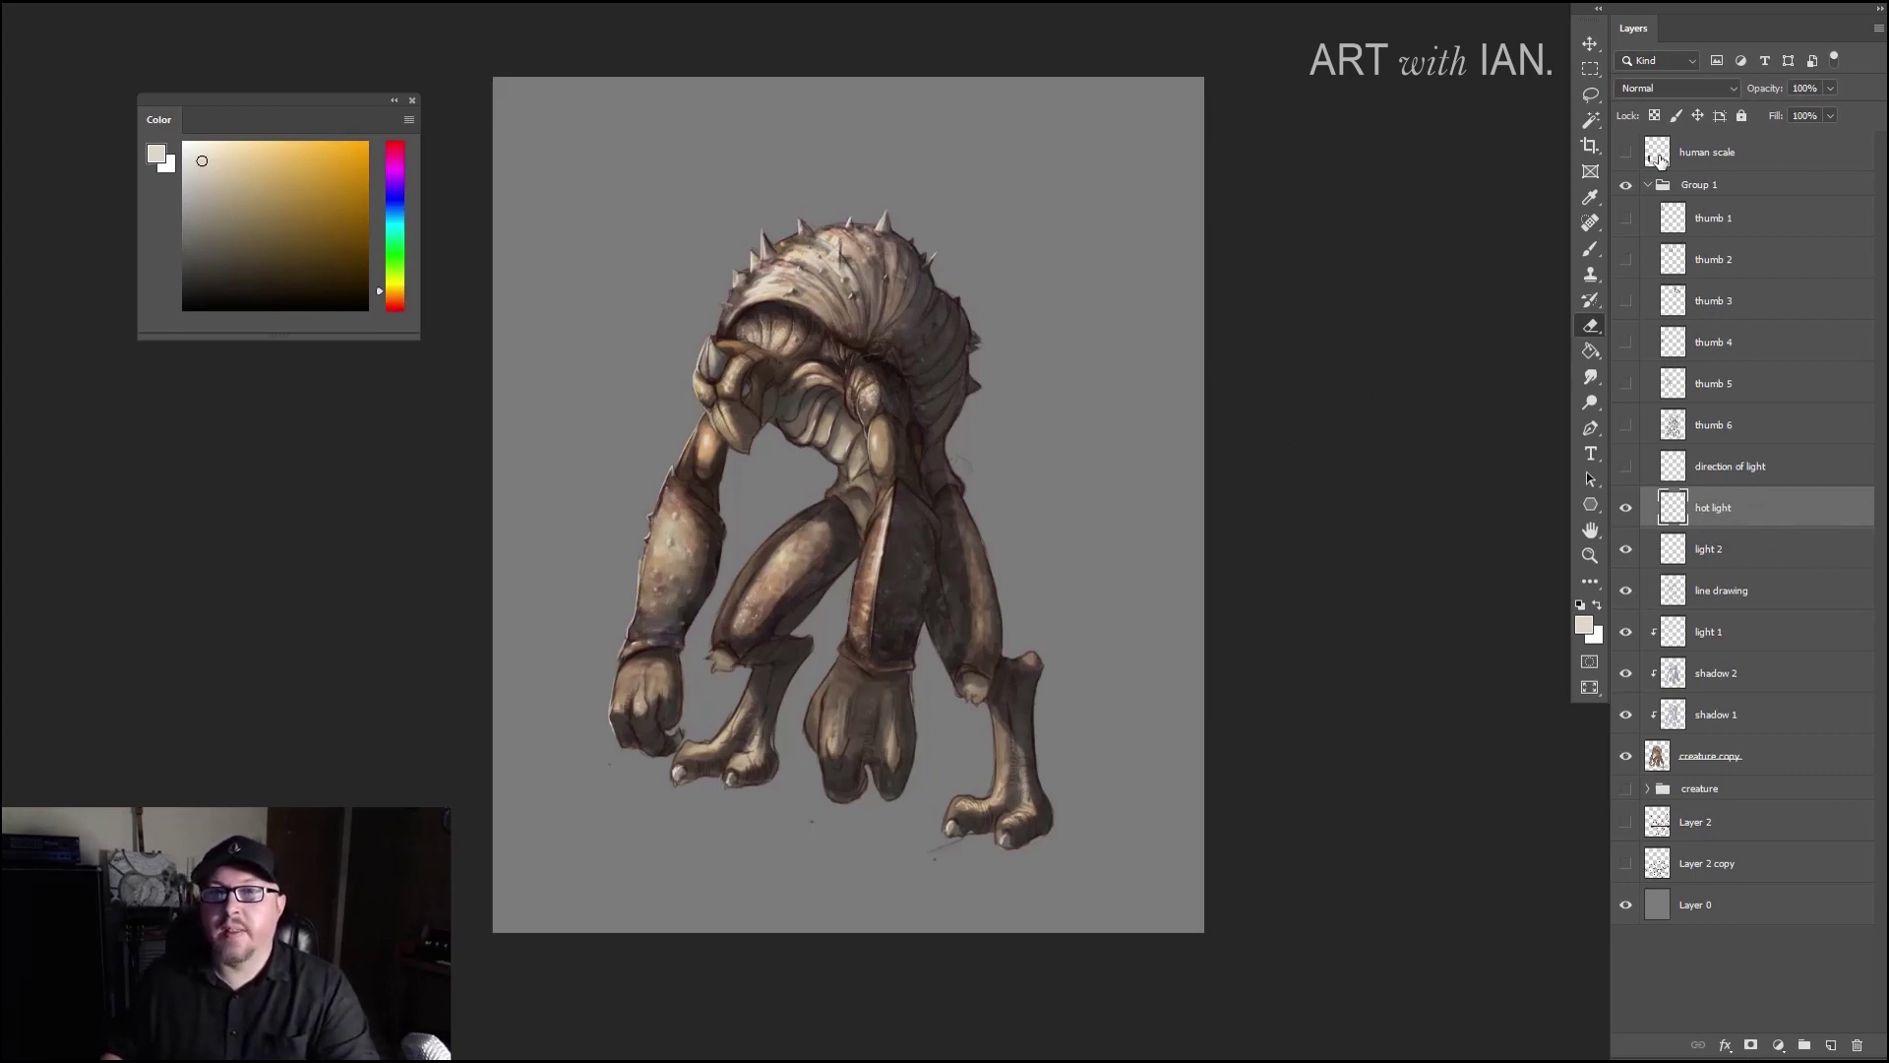
left_click(1675, 87)
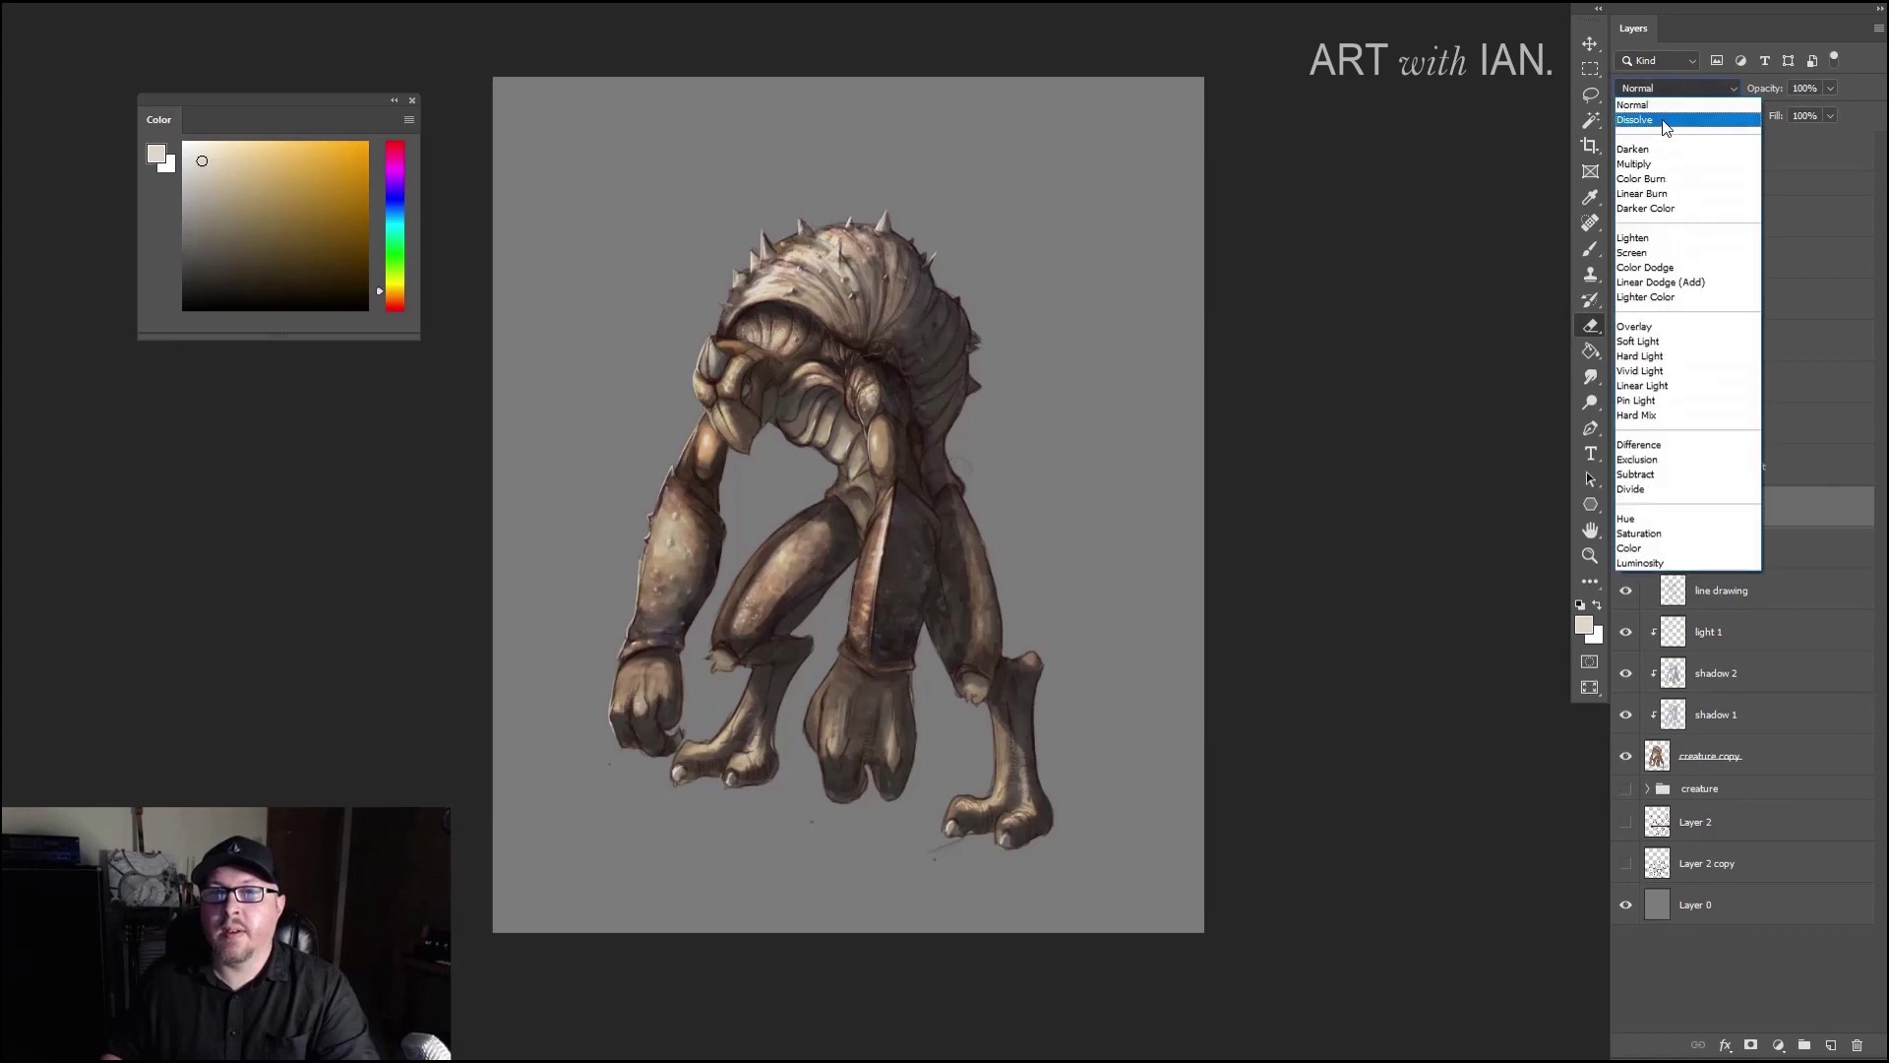
left_click(1642, 270)
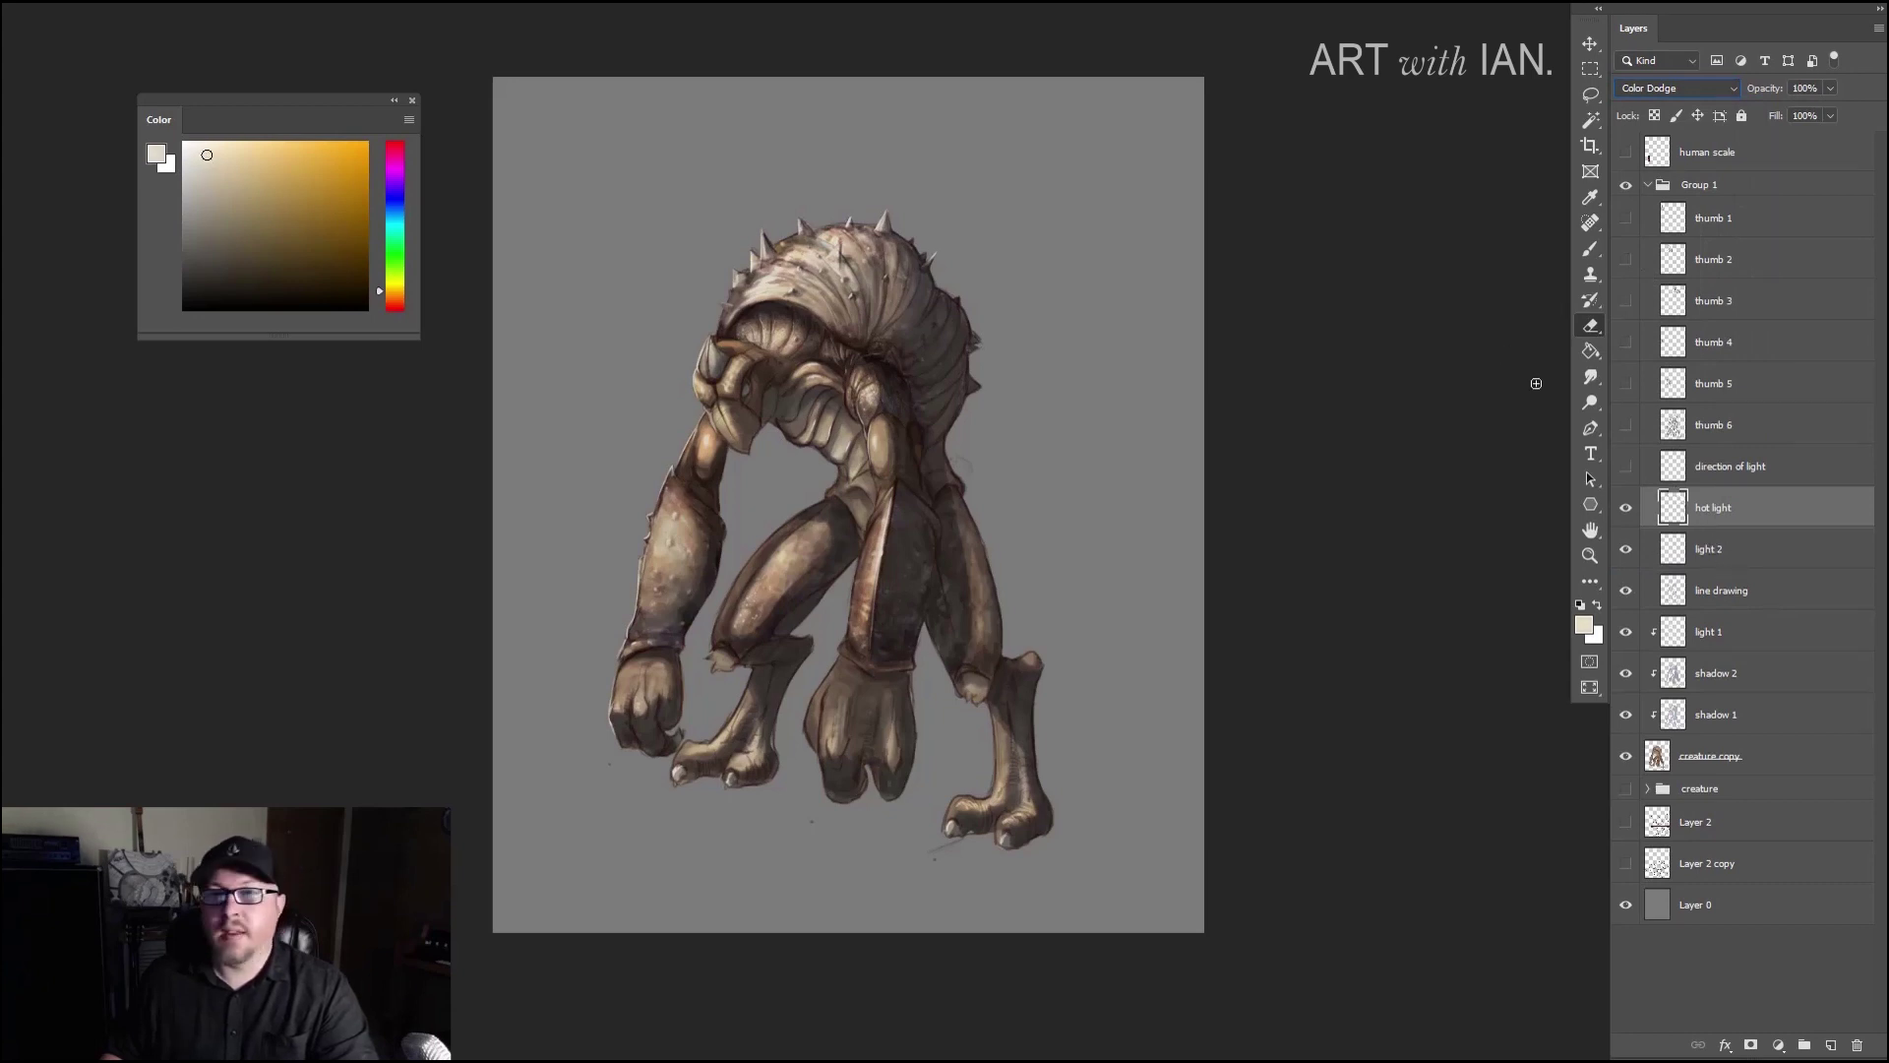
Step: In the hot light layer's blending options, disable Blend Clipped Layers as Group and Transparency Shapes Layer, and enable Blend Interior Effects as Group
double_click(1654, 510)
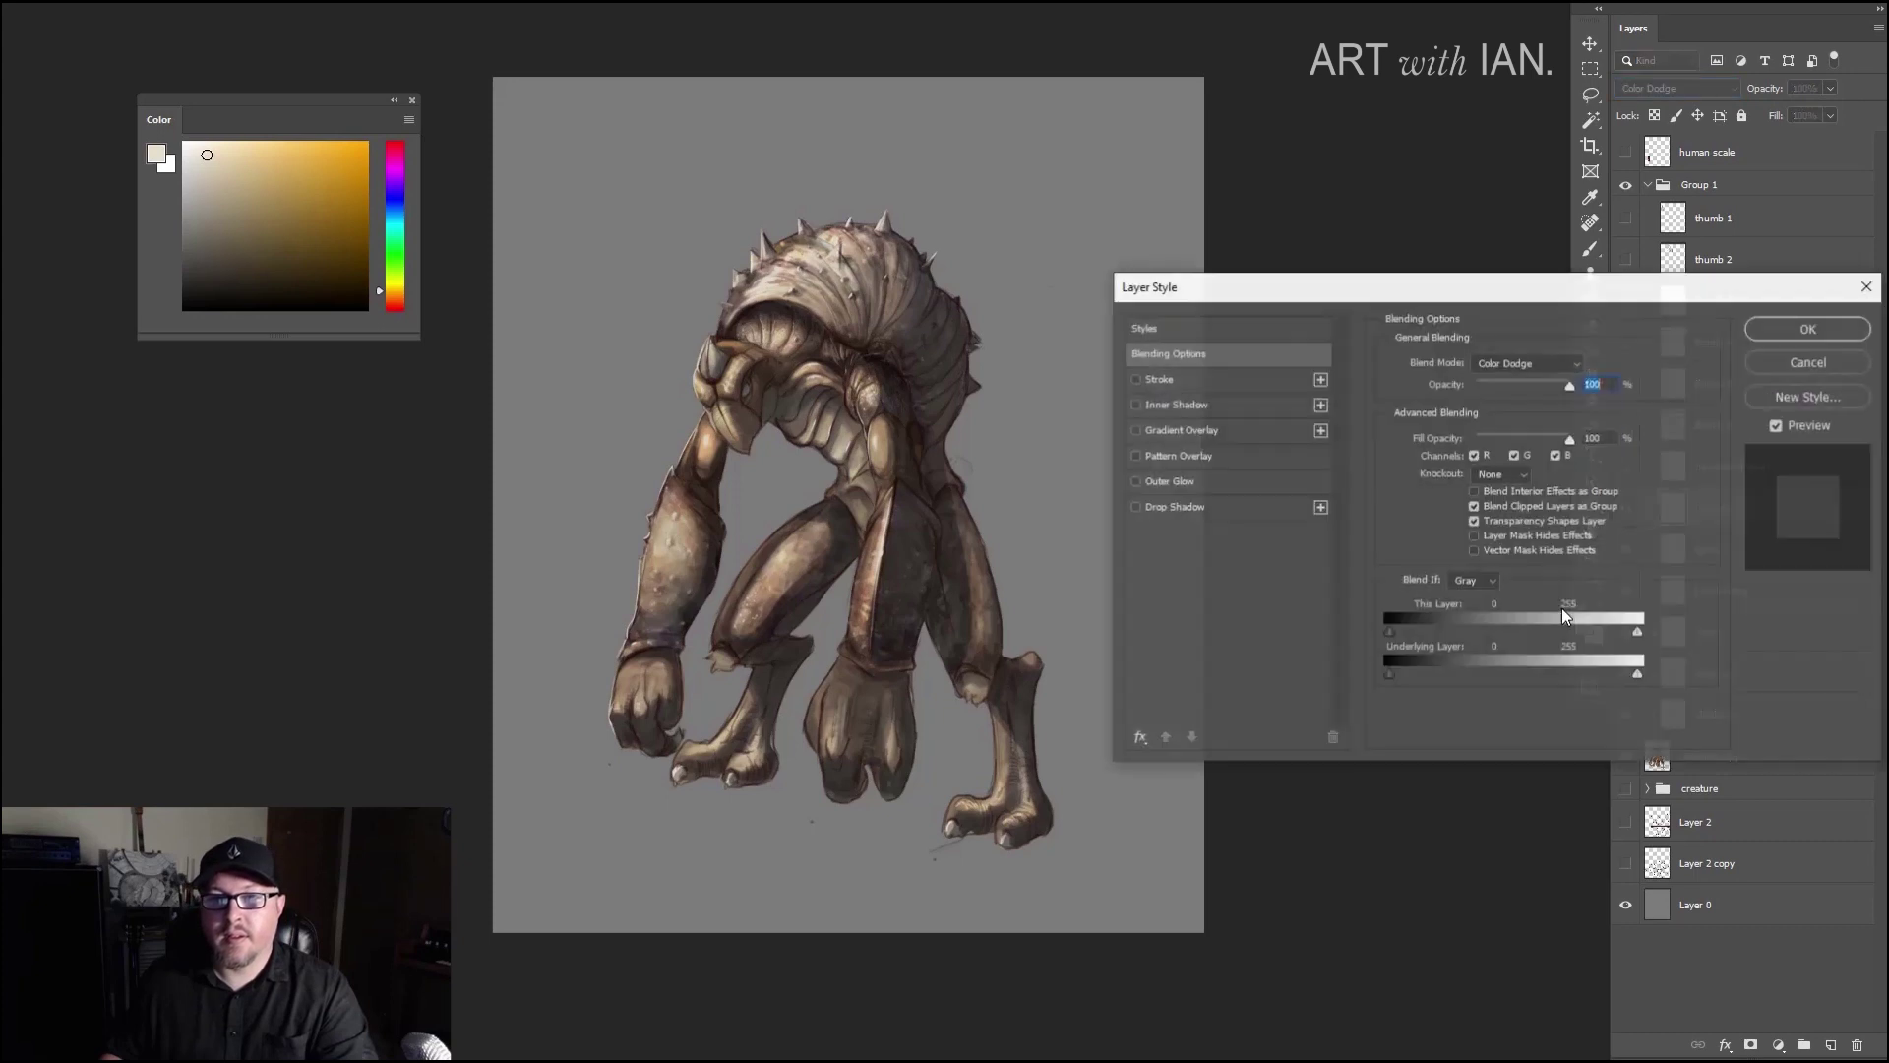
left_click(1473, 506)
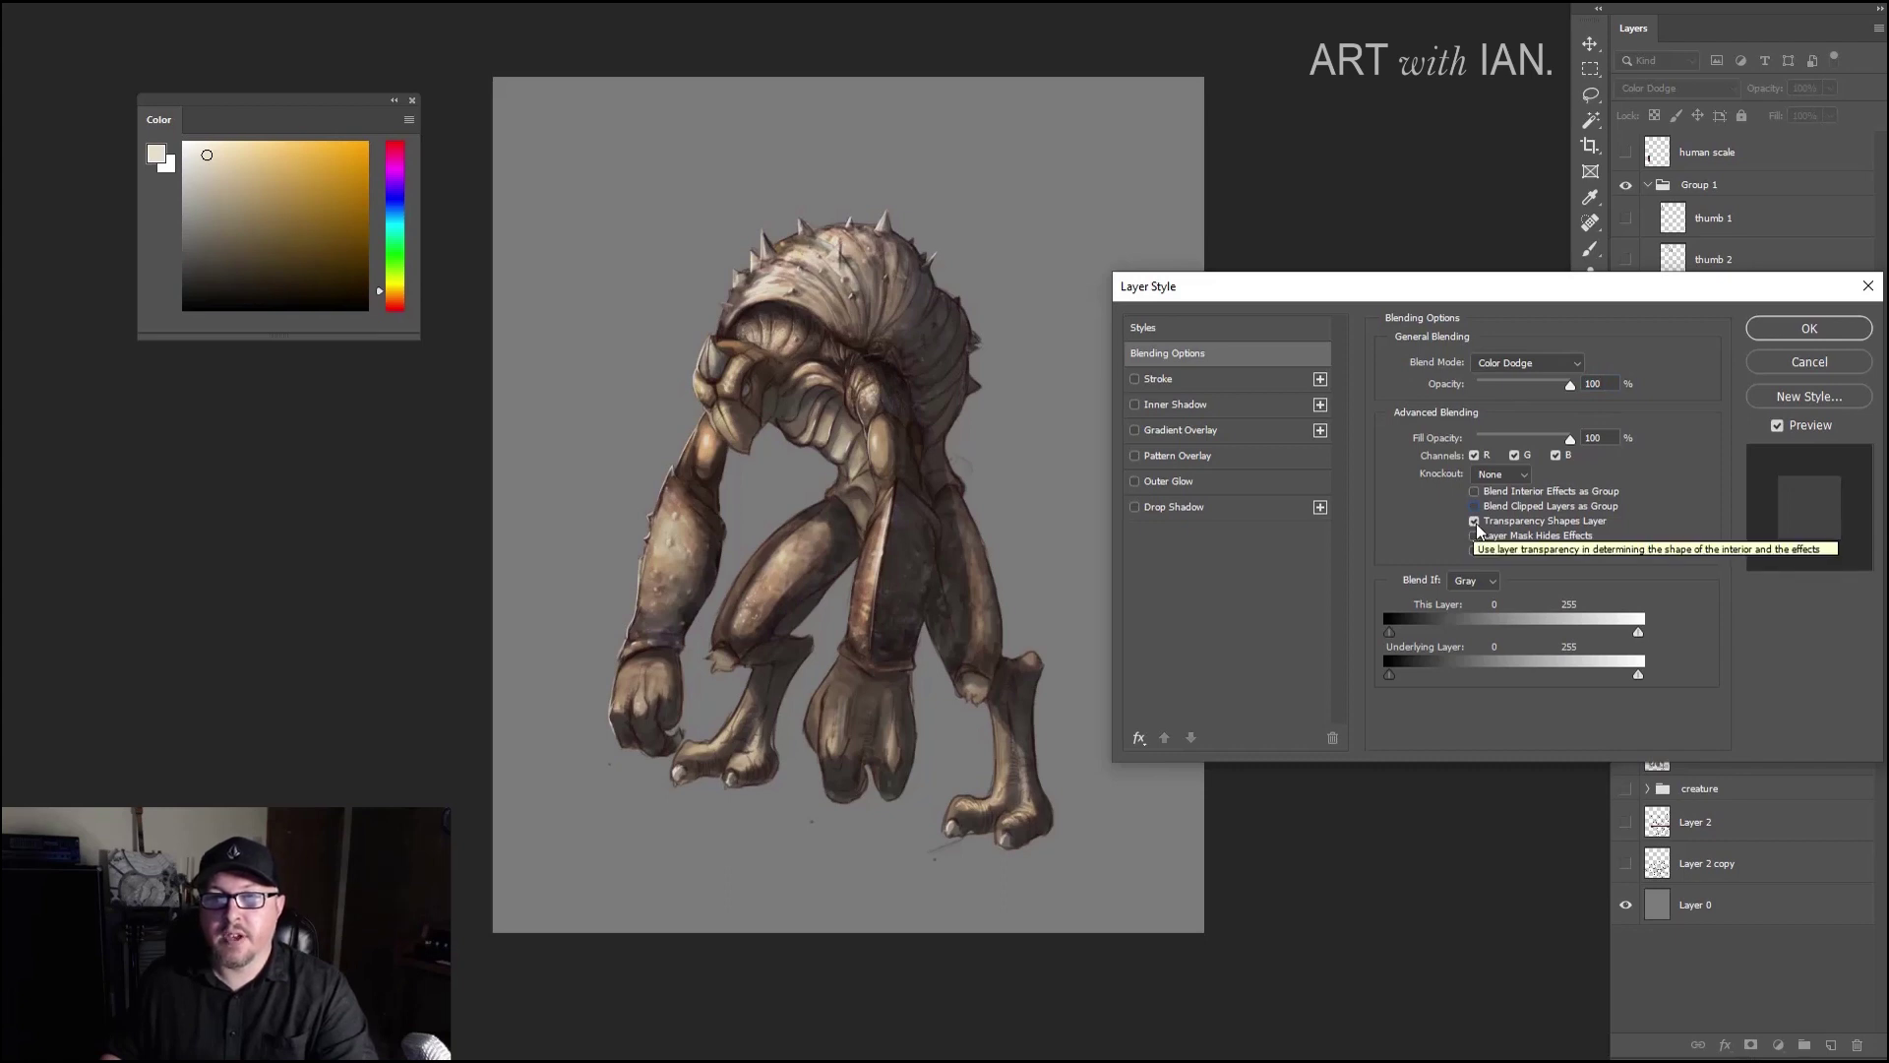
left_click(1475, 523)
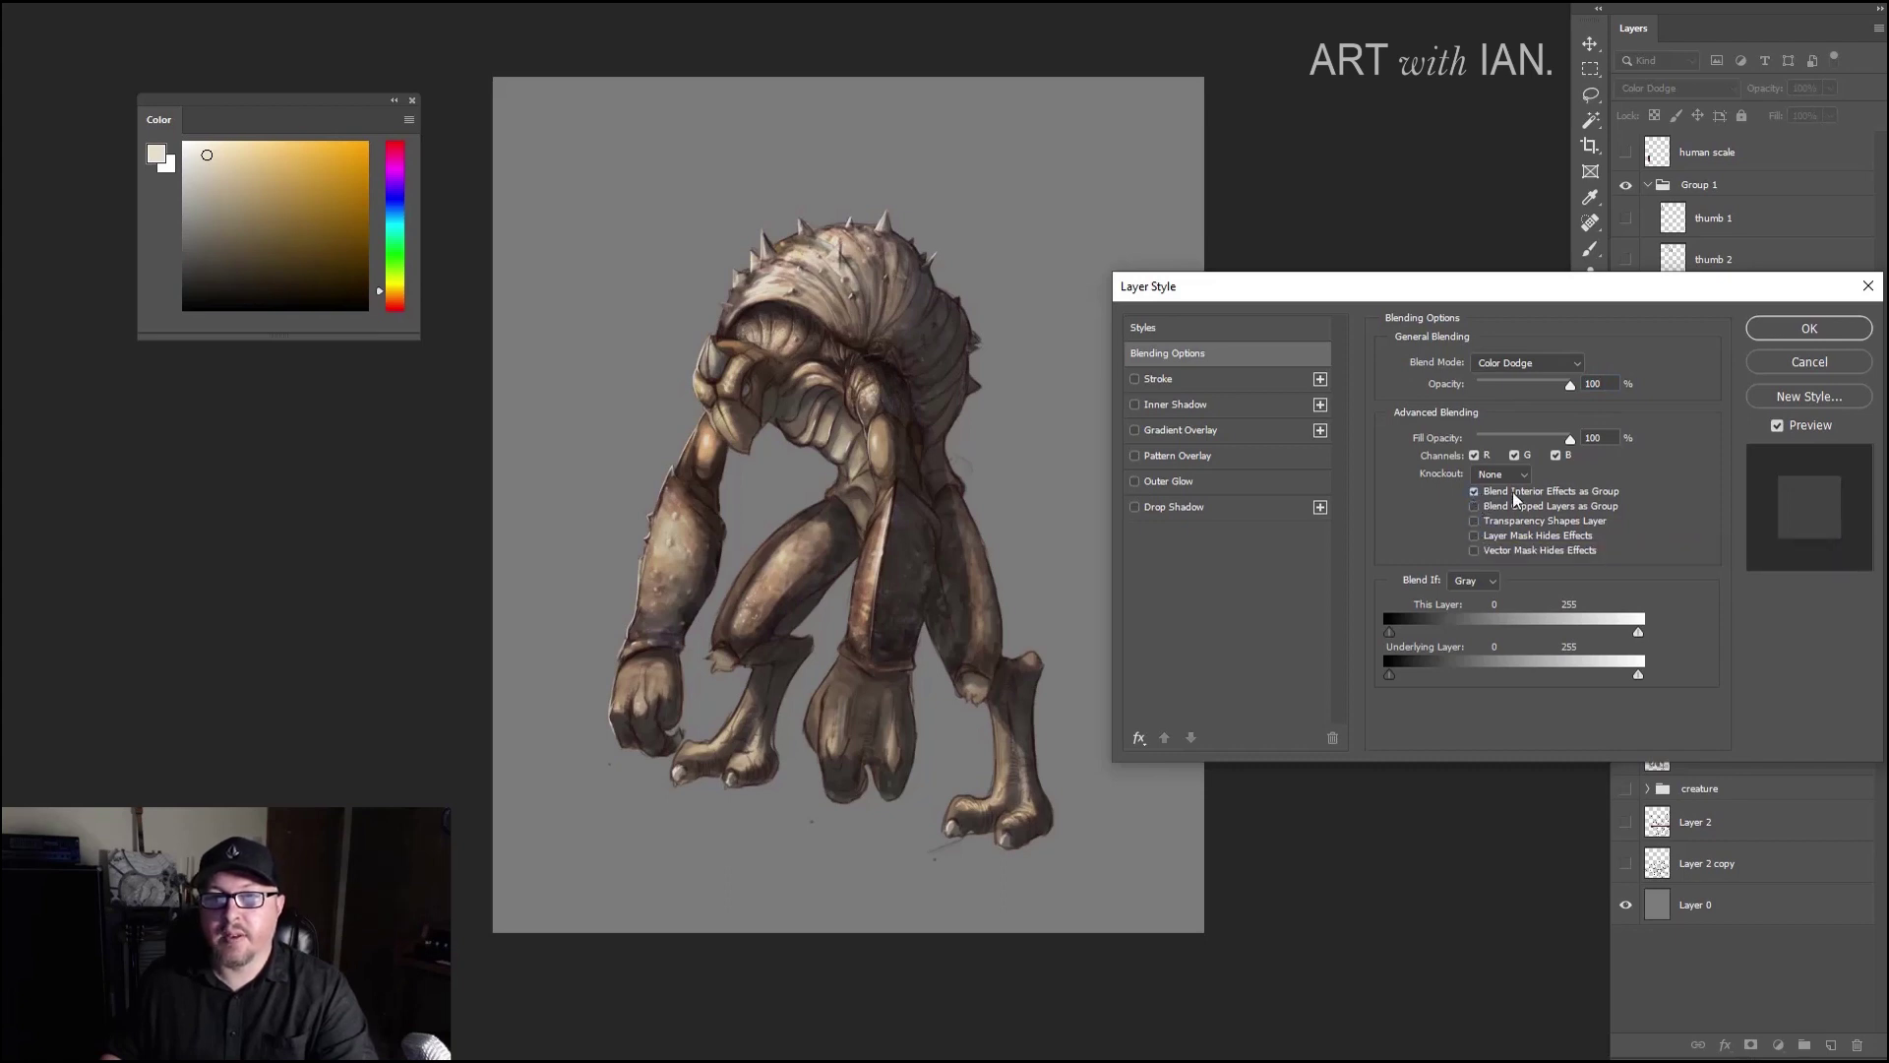
left_click(1822, 324)
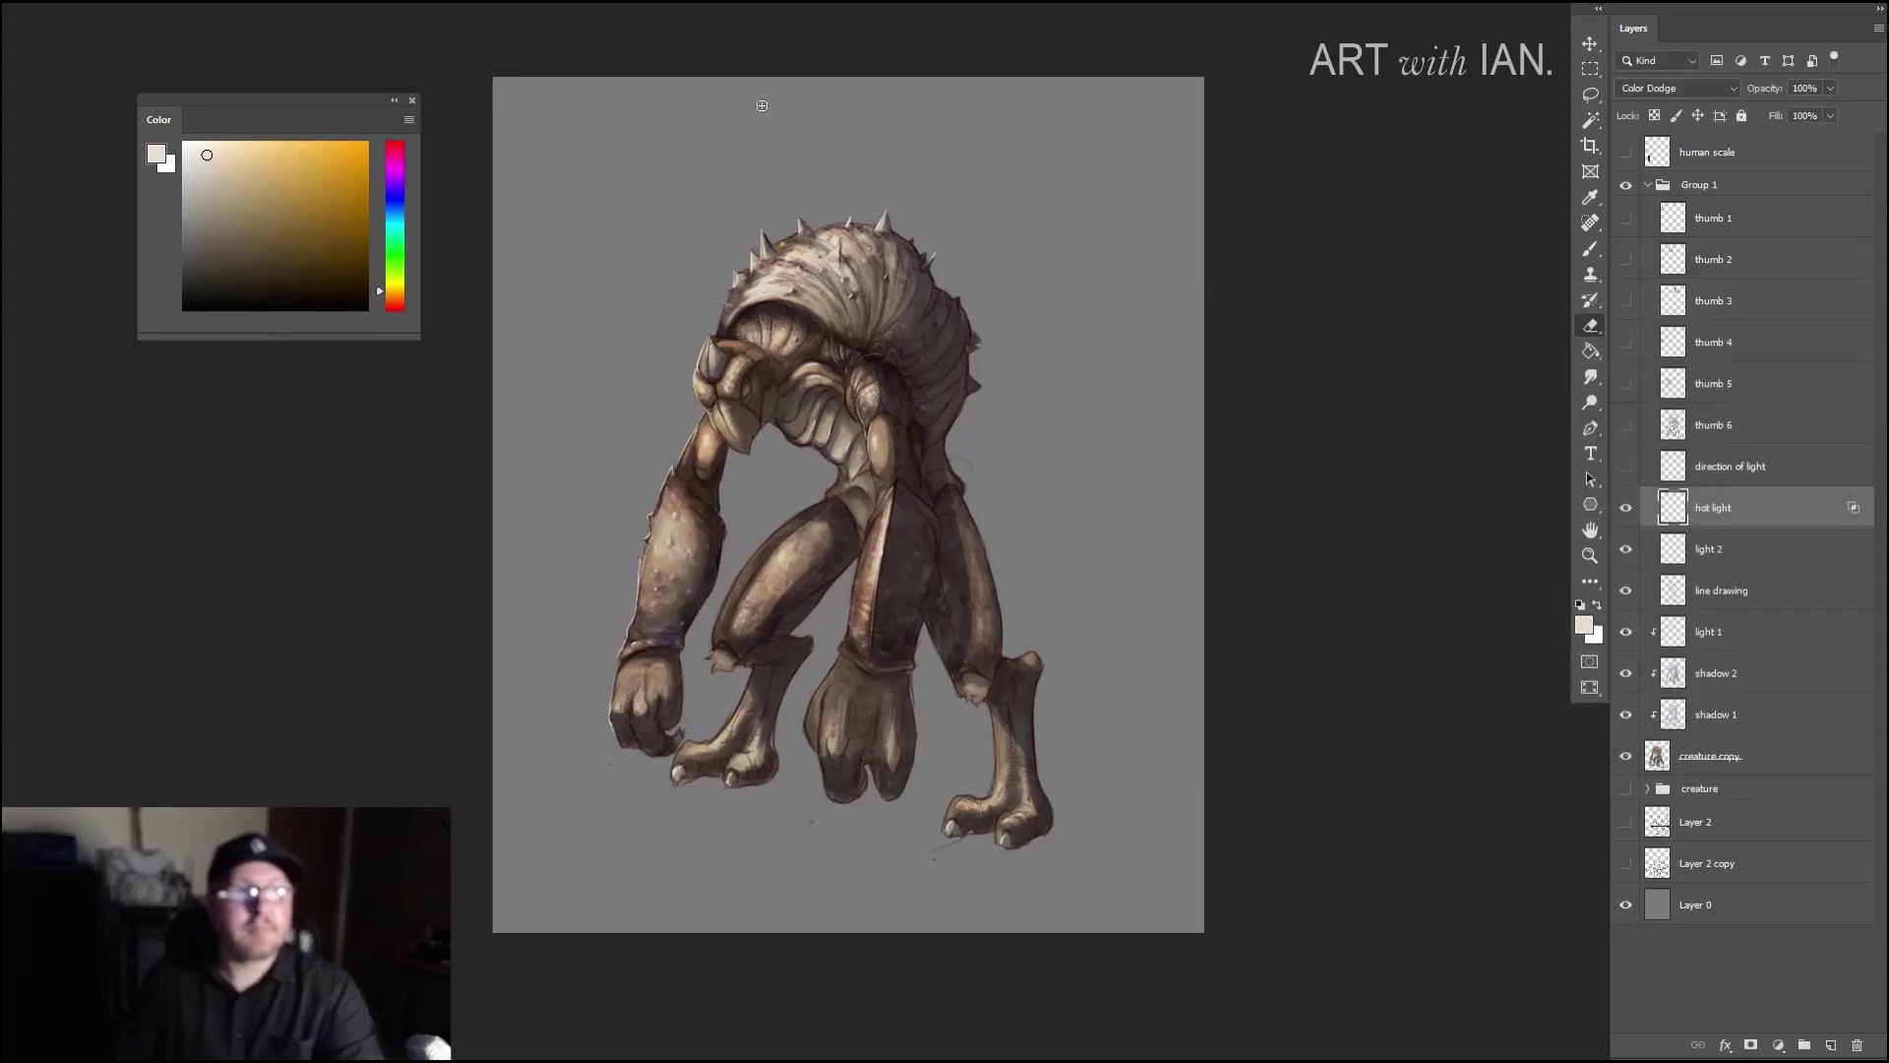
right_click(798, 301)
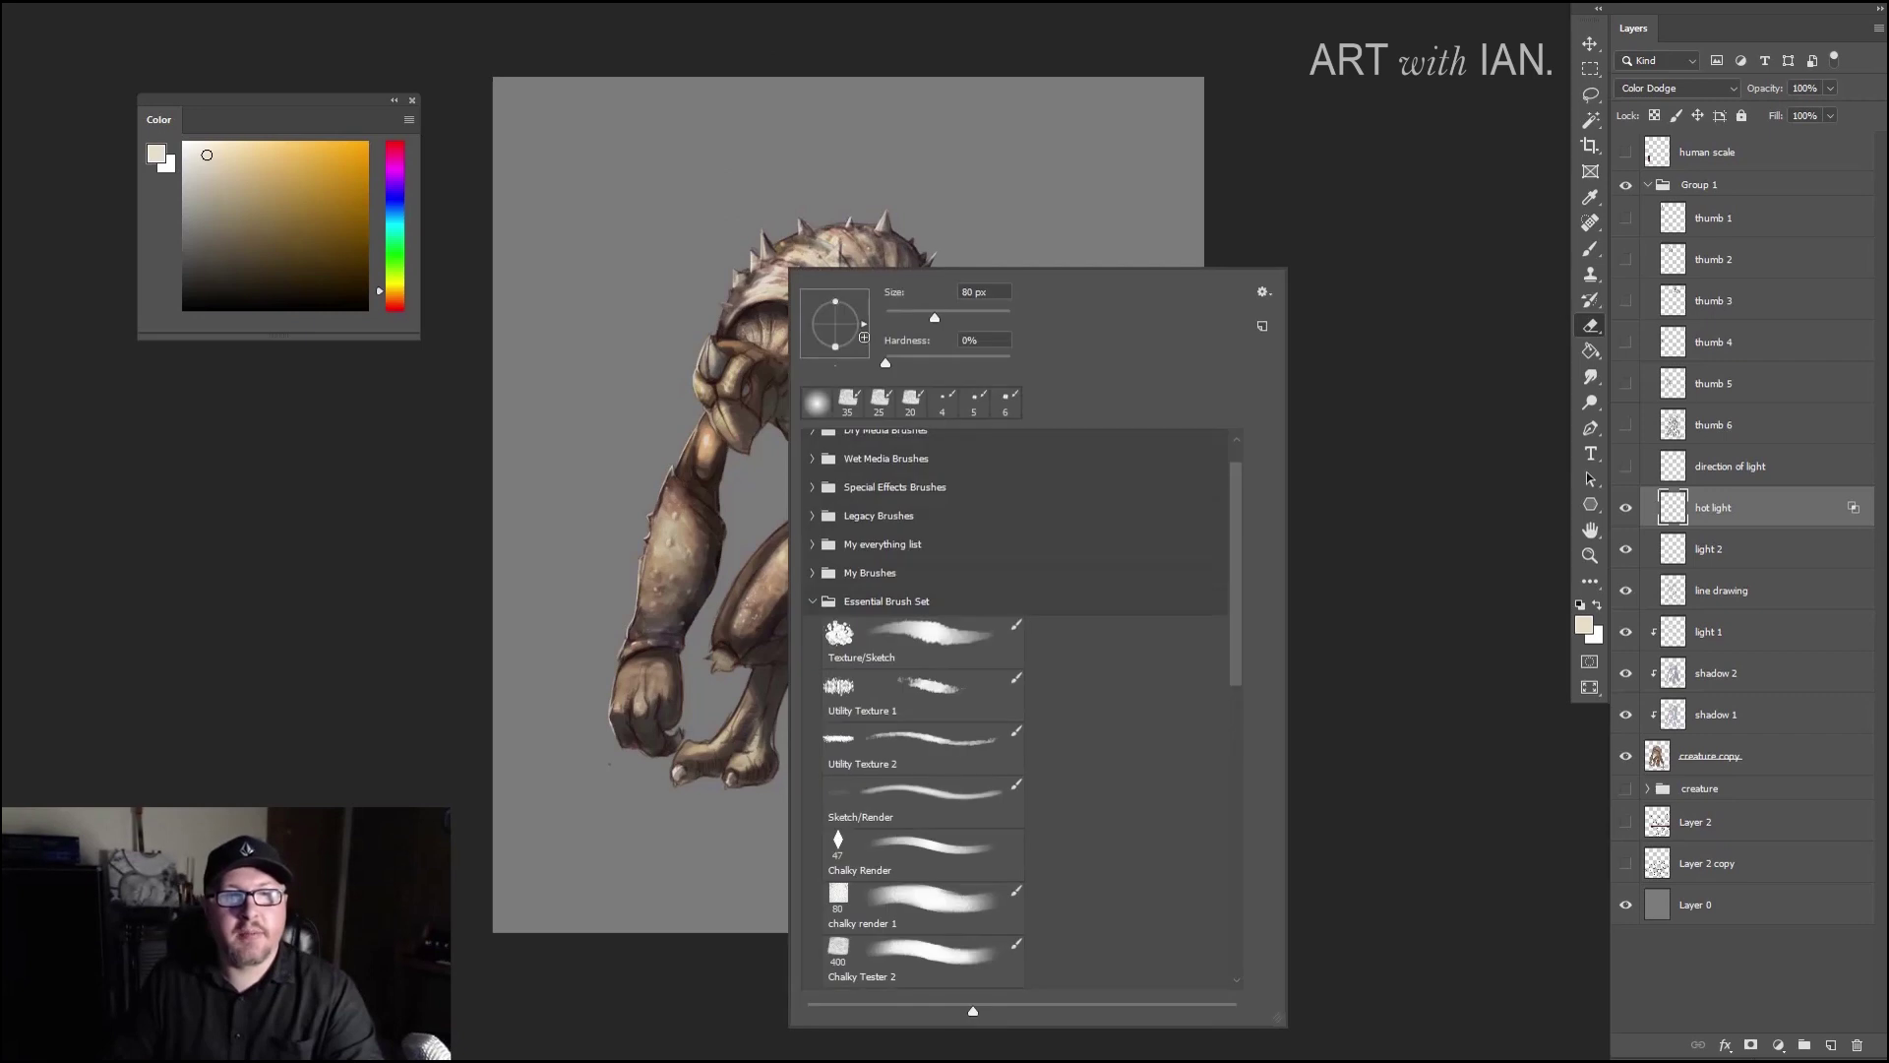
left_click(528, 304)
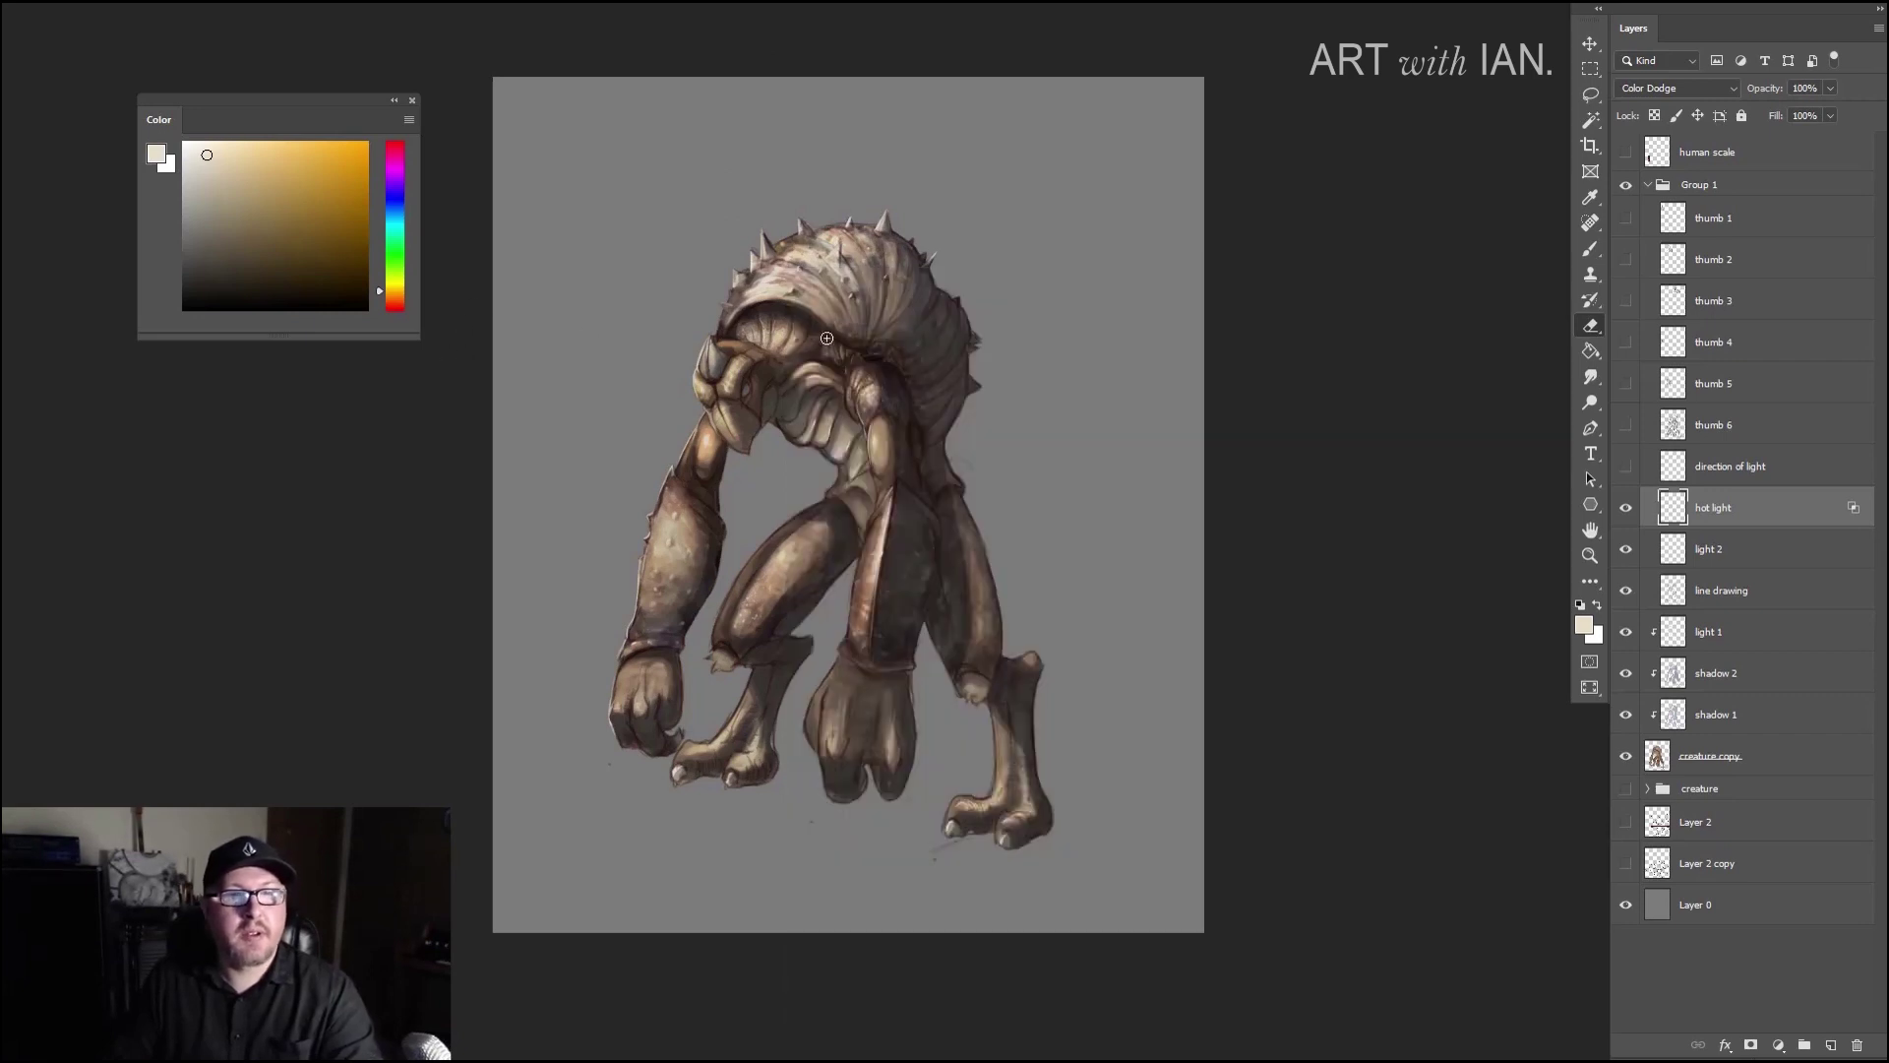
key("bracketleft")
key("bracketleft")
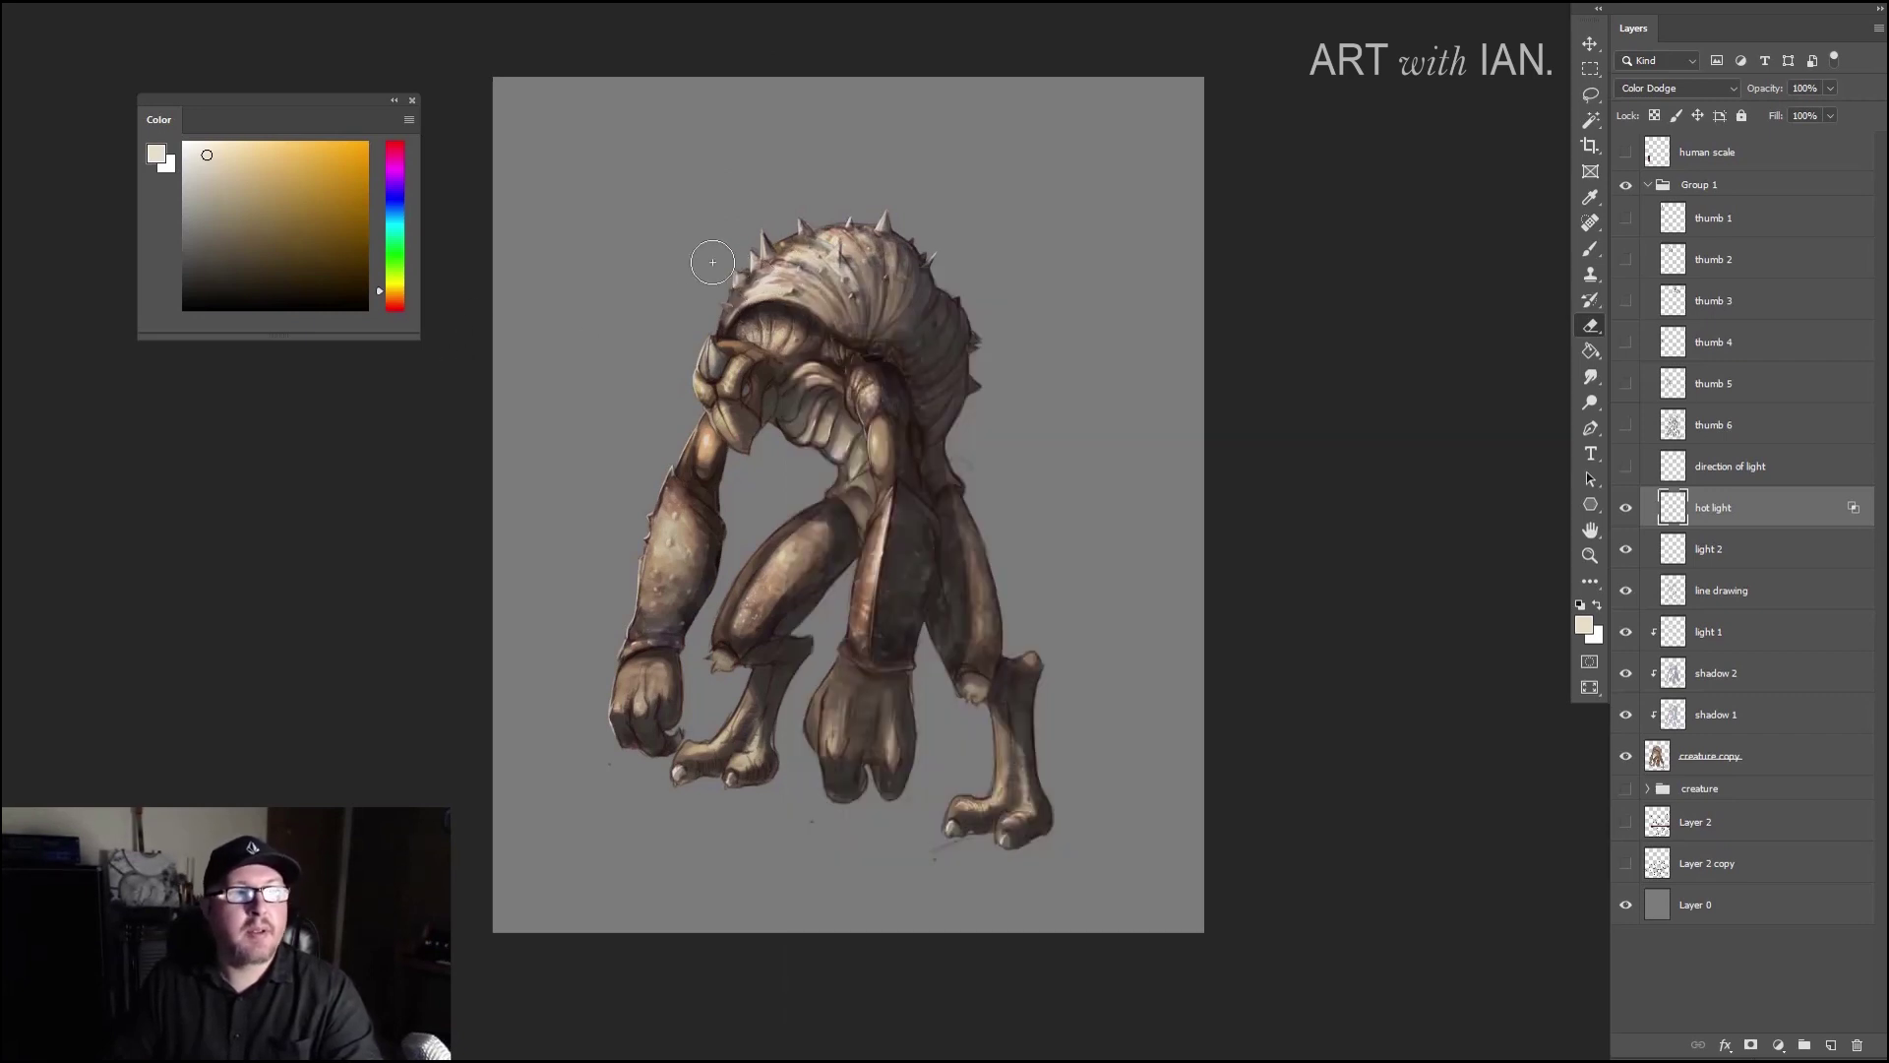
key("bracketright")
key("bracketright")
key("bracketright")
key("bracketright")
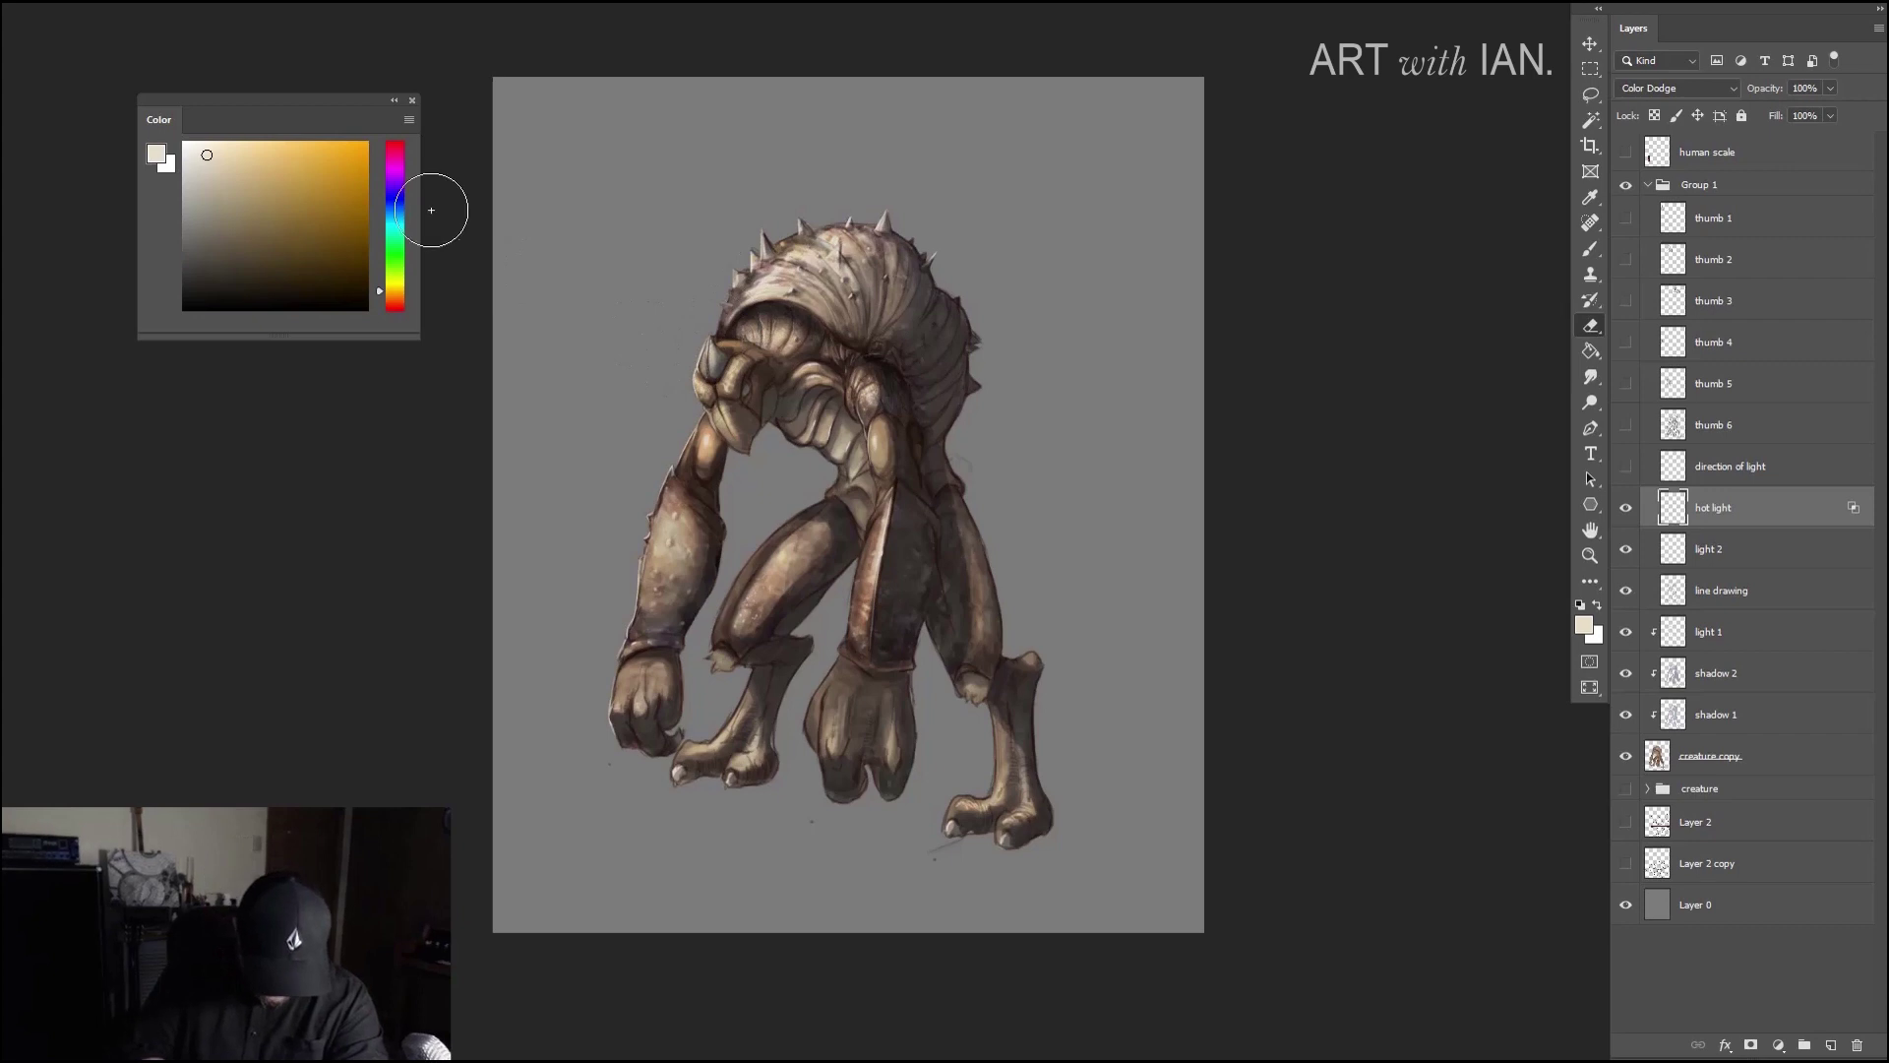
Step: Brush a soft, bright glow over the upper front of the creature's shell with a large soft brush on the hot light layer
key("b")
right_click(695, 392)
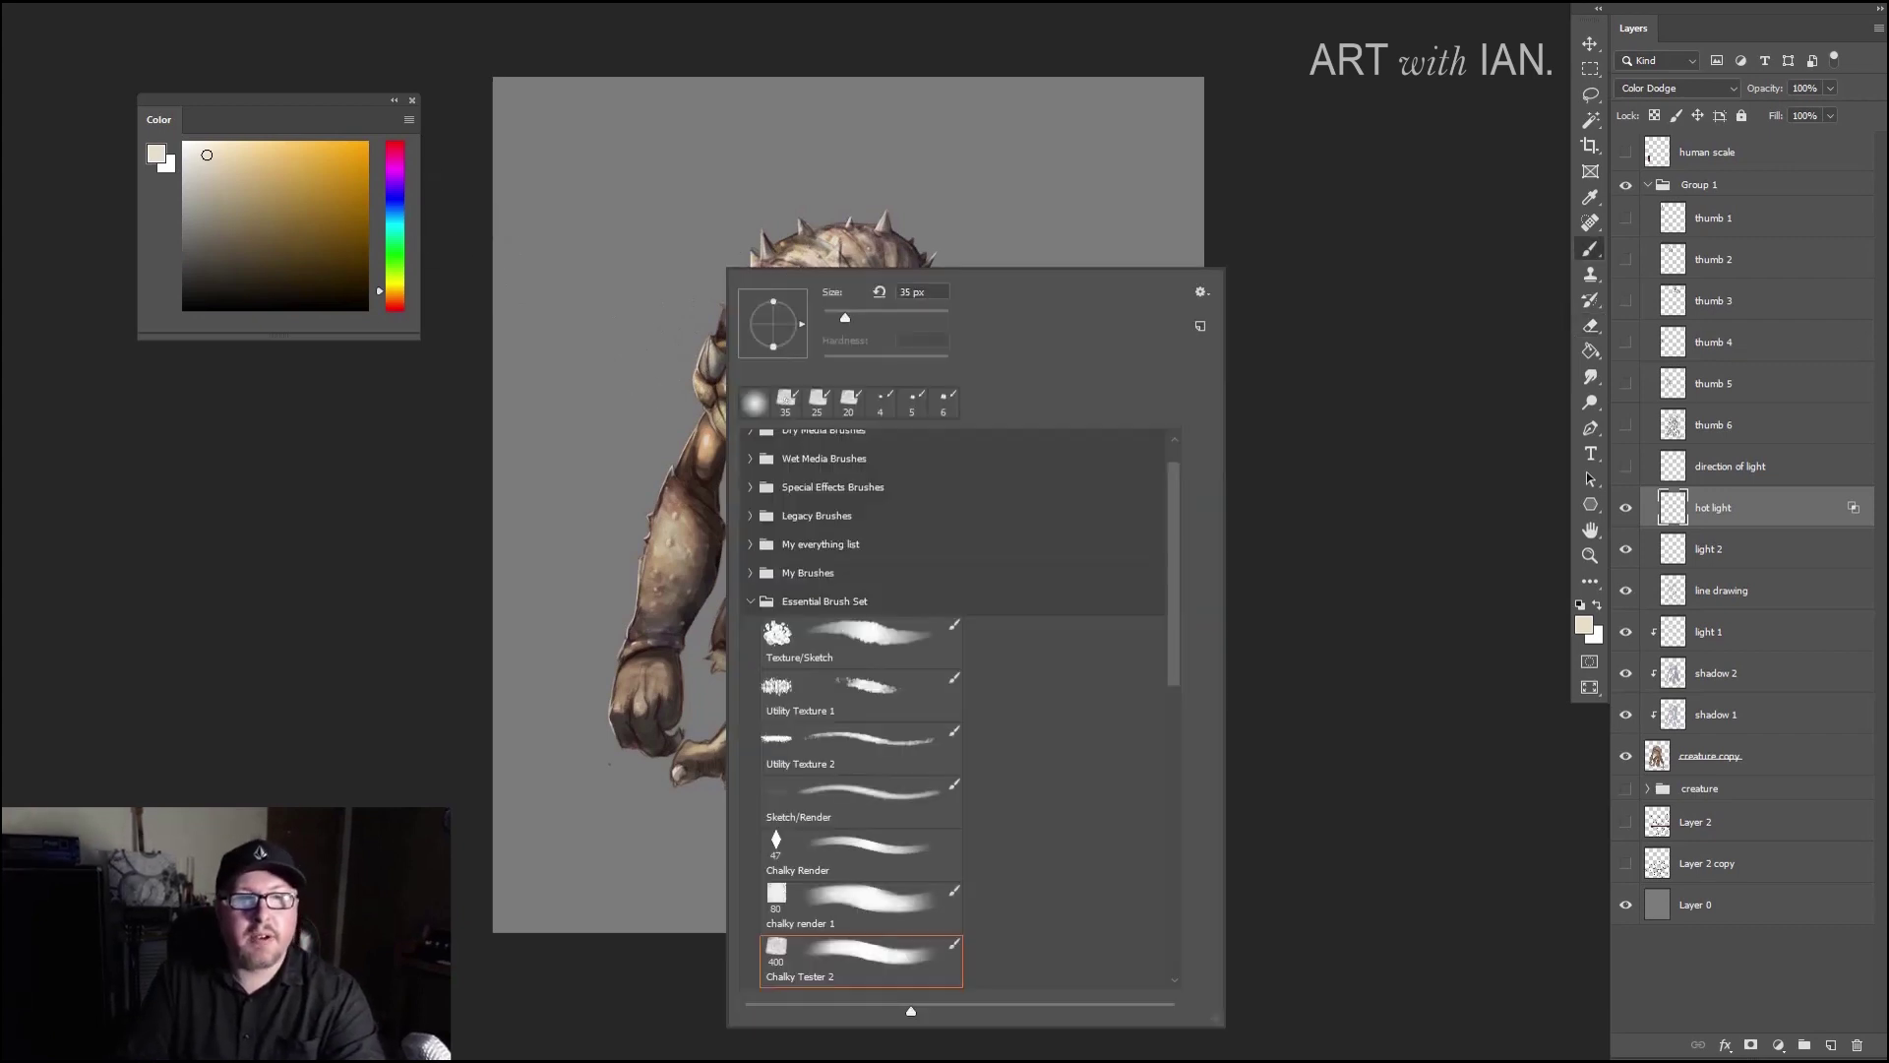
left_click(464, 326)
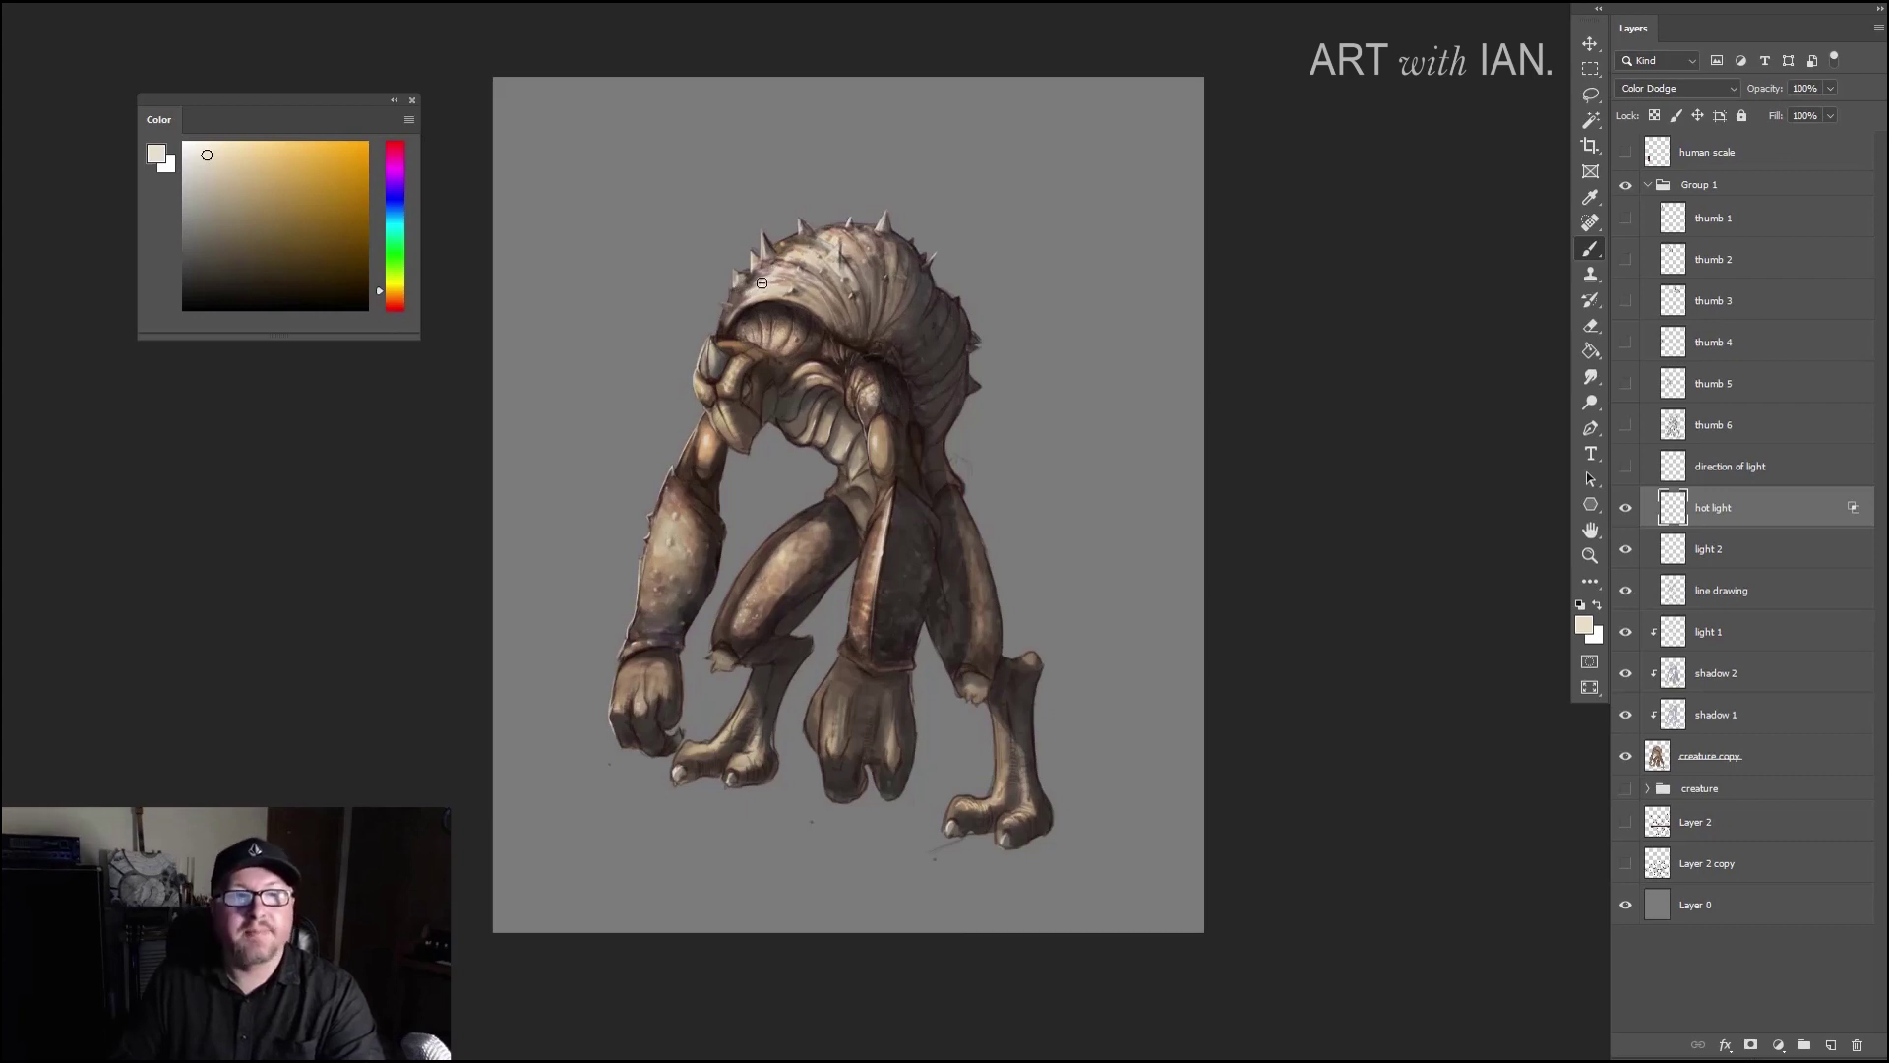
key("bracketright")
key("bracketright")
key("bracketright")
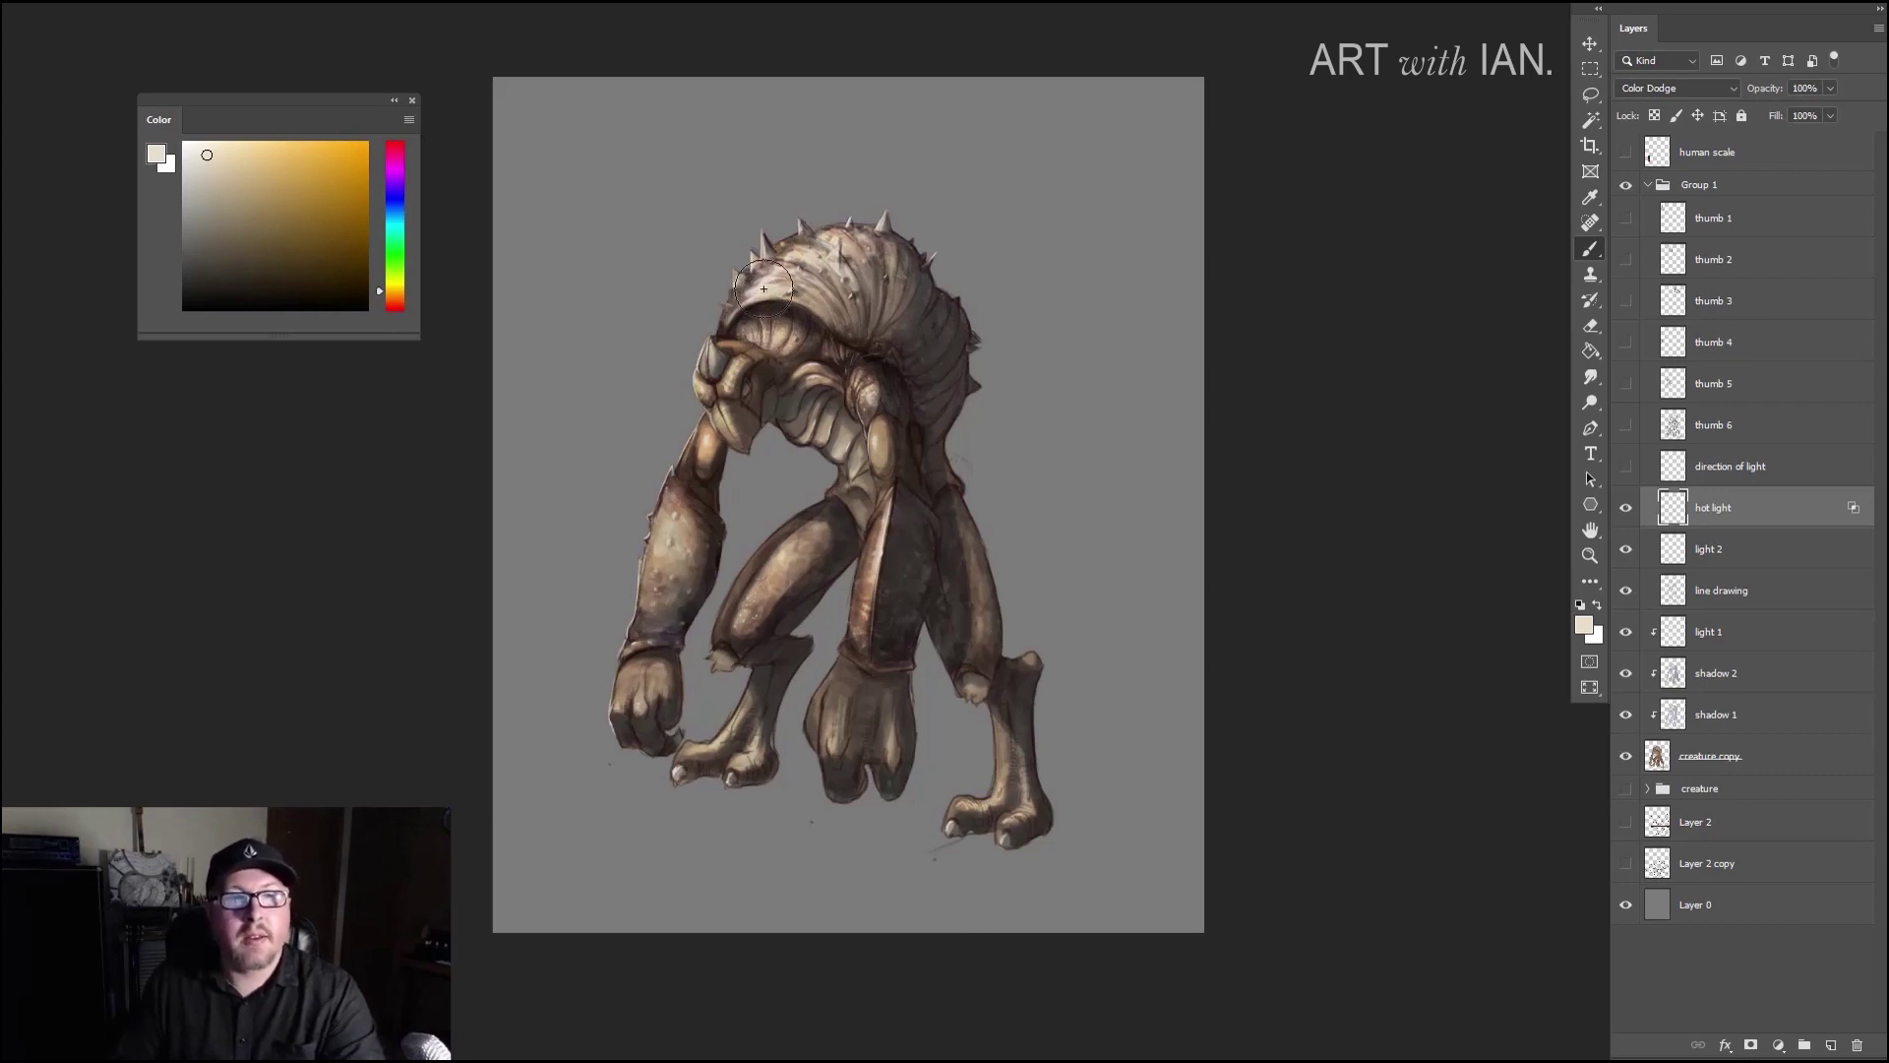
left_click(766, 286)
key("bracketright")
key("bracketright")
mouse_move(768, 280)
left_mouse_down()
mouse_move(787, 256)
mouse_move(748, 276)
mouse_move(782, 260)
left_mouse_up()
Step: Brush a narrower soft glow down the lit ridge of the near forearm with a smaller brush
key("bracketleft")
key("bracketleft")
key("bracketleft")
key("bracketleft")
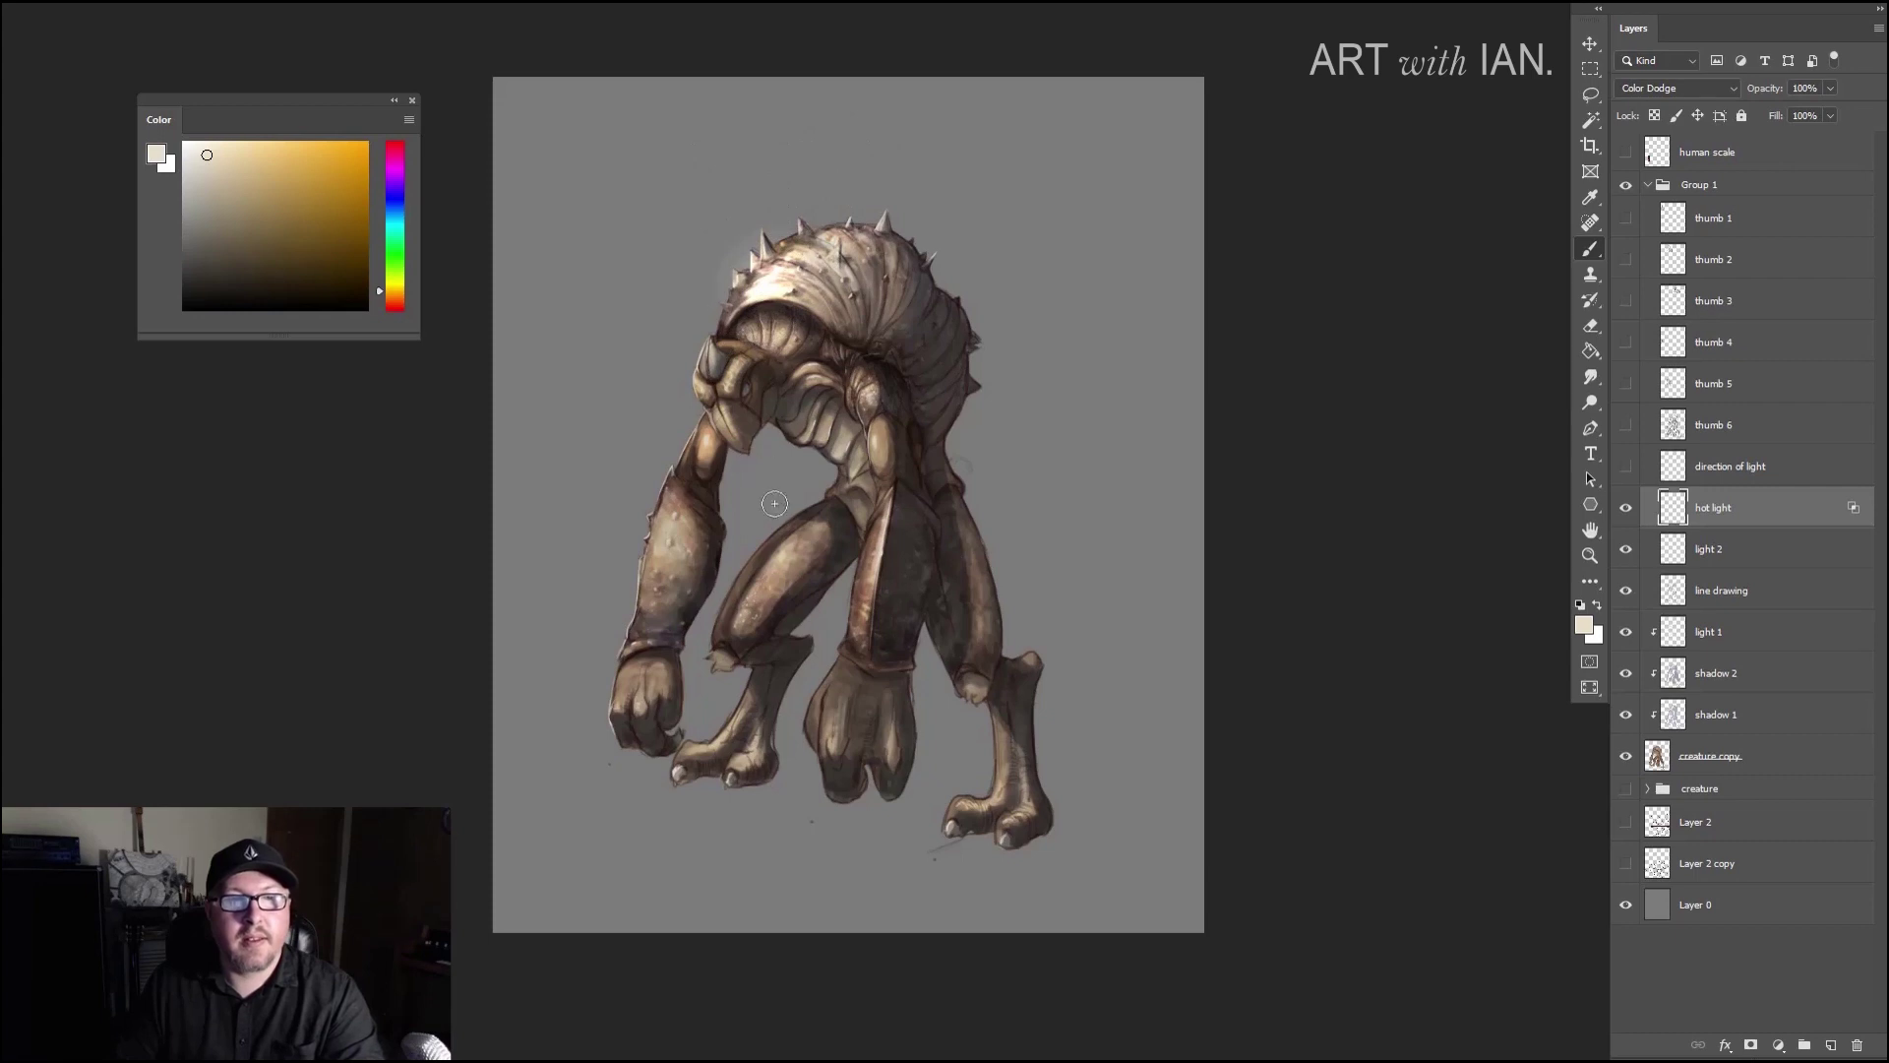
mouse_move(848, 534)
left_mouse_down()
mouse_move(885, 531)
mouse_move(881, 581)
mouse_move(888, 532)
mouse_move(877, 615)
left_mouse_up()
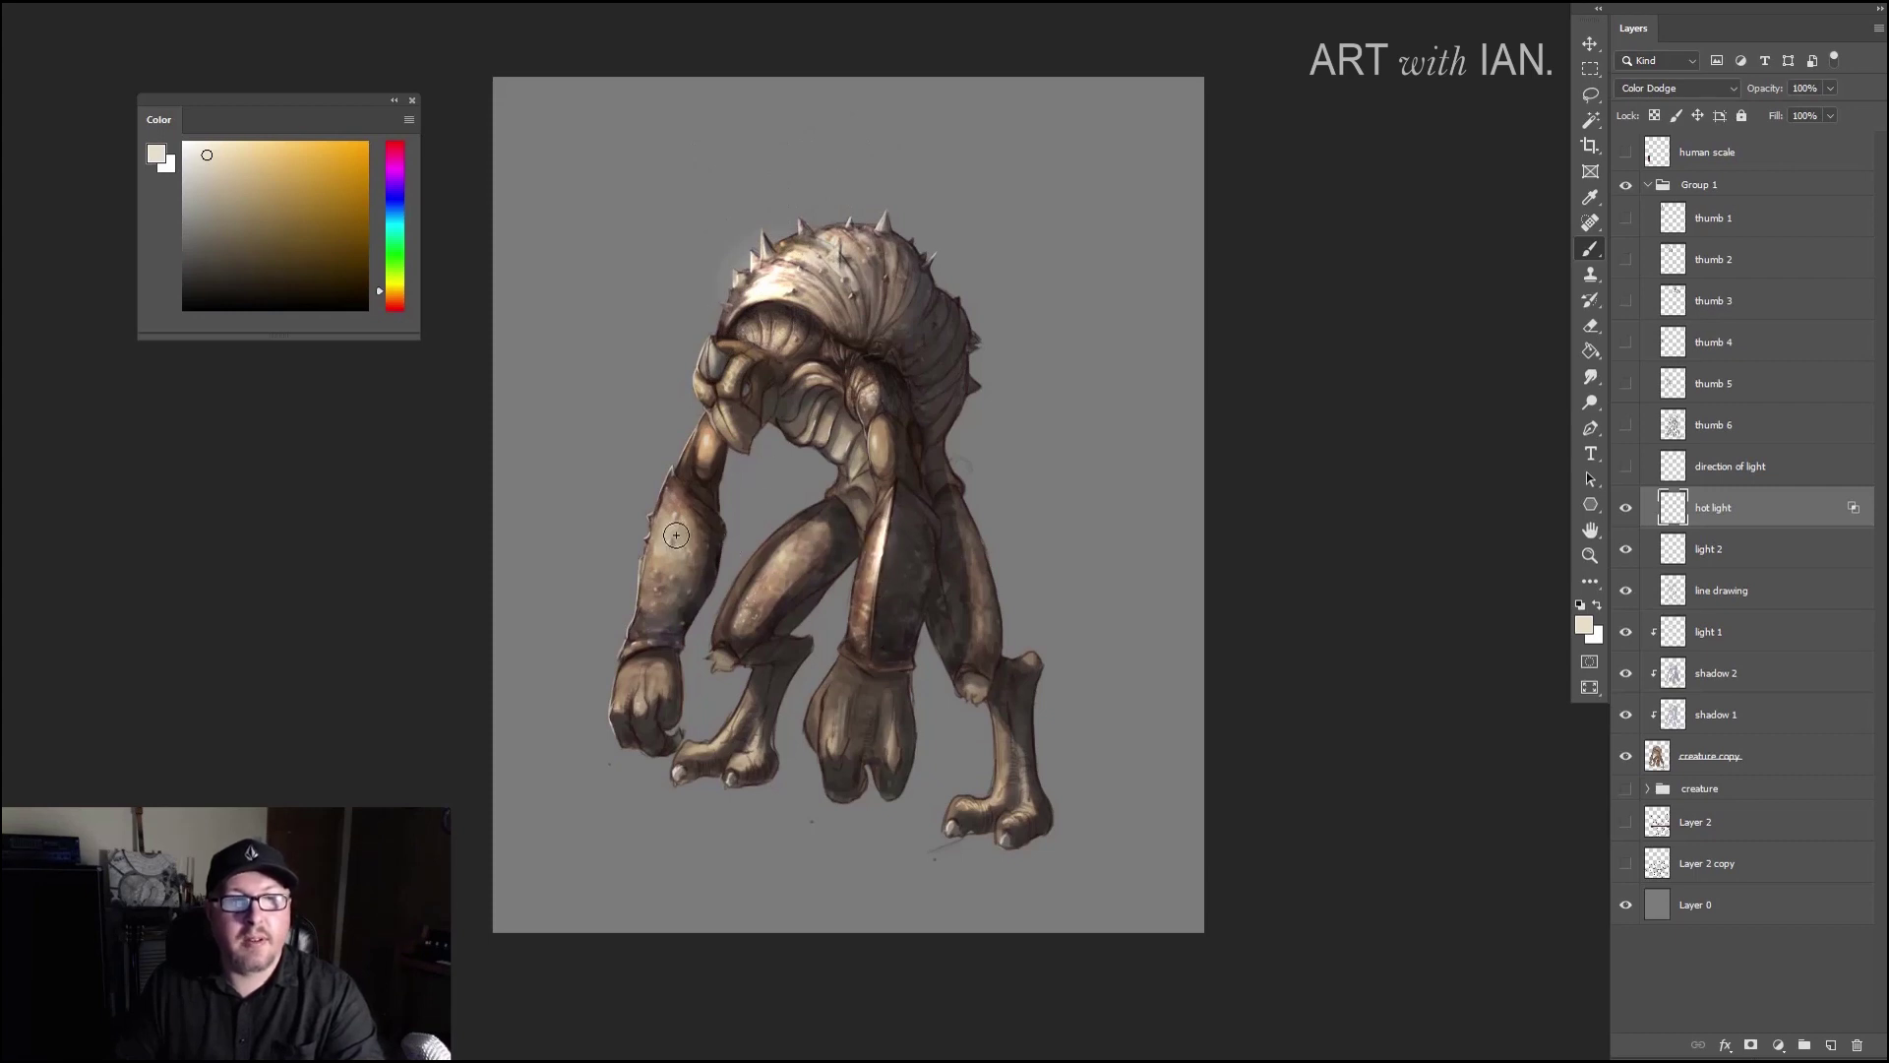
Step: Brush soft glowing hot spots on the near forearm and along the lit top of the bent front thigh
left_click_drag(662, 522, 618, 644)
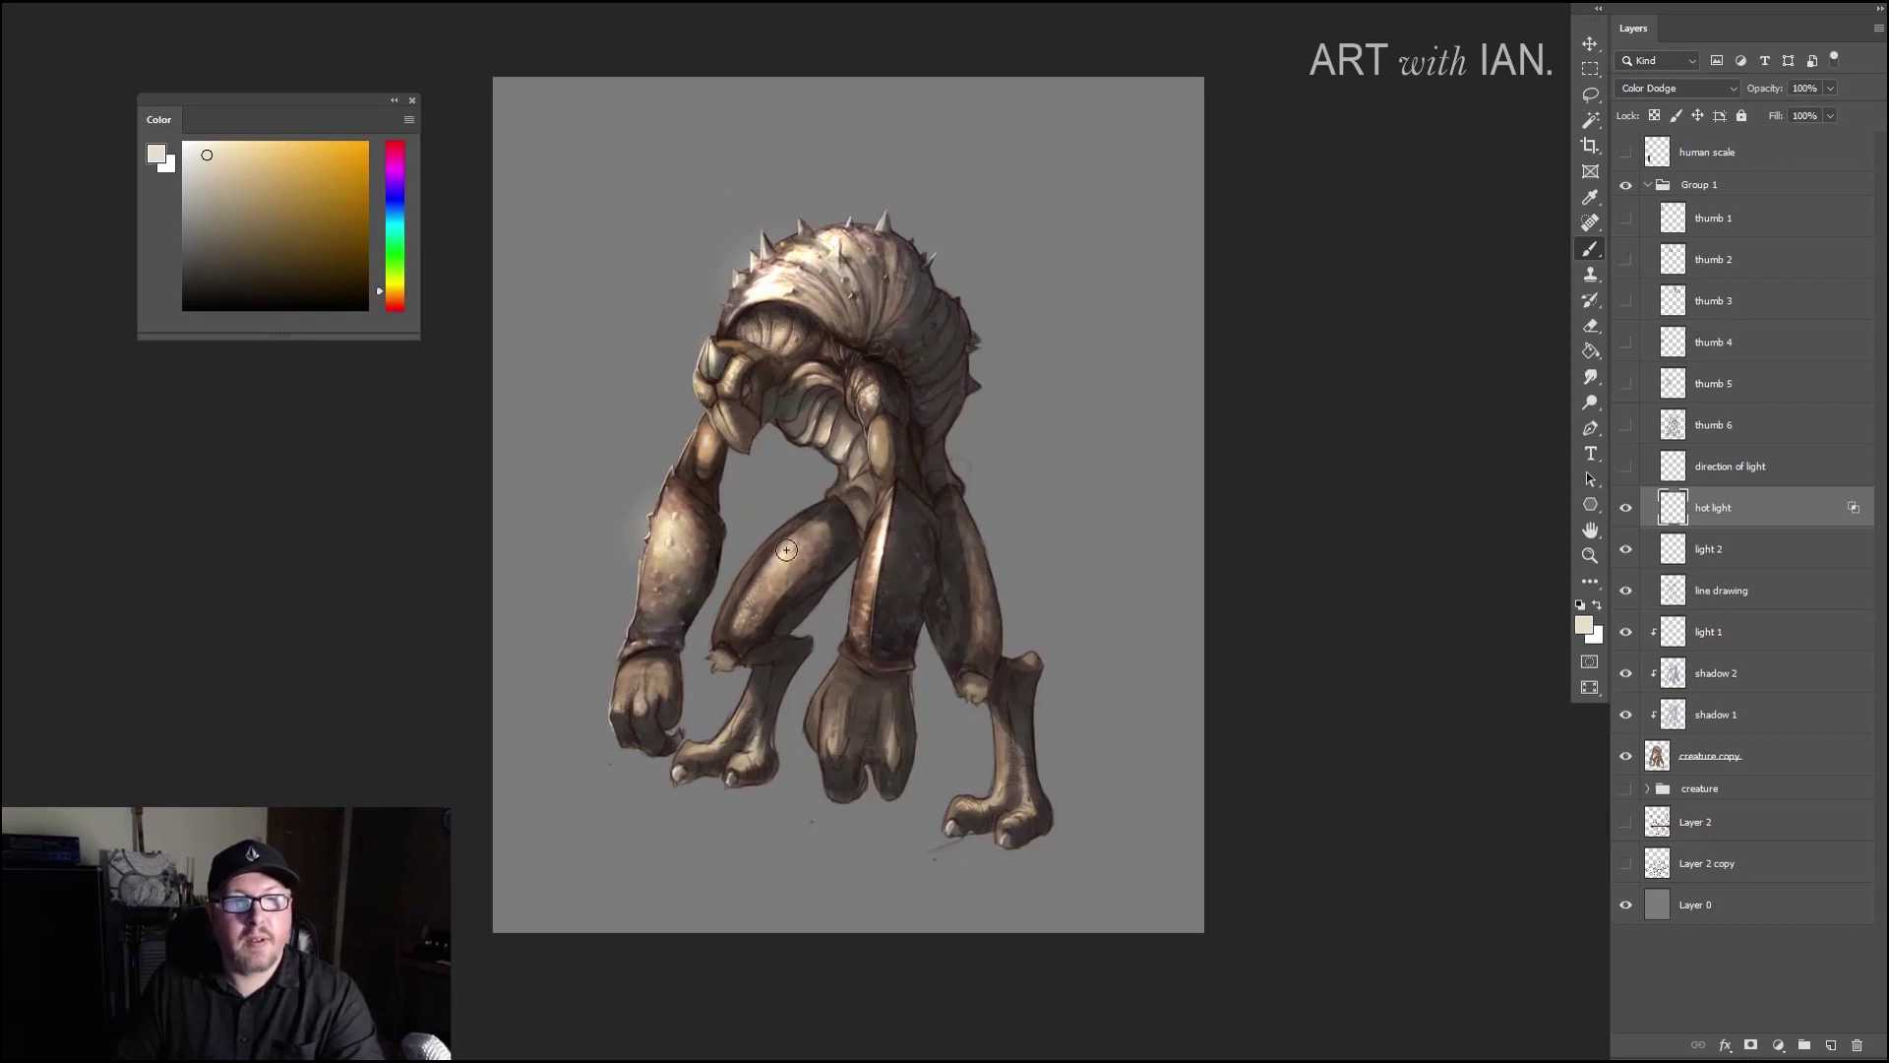
mouse_move(749, 610)
left_mouse_down()
mouse_move(815, 536)
mouse_move(766, 589)
left_mouse_up()
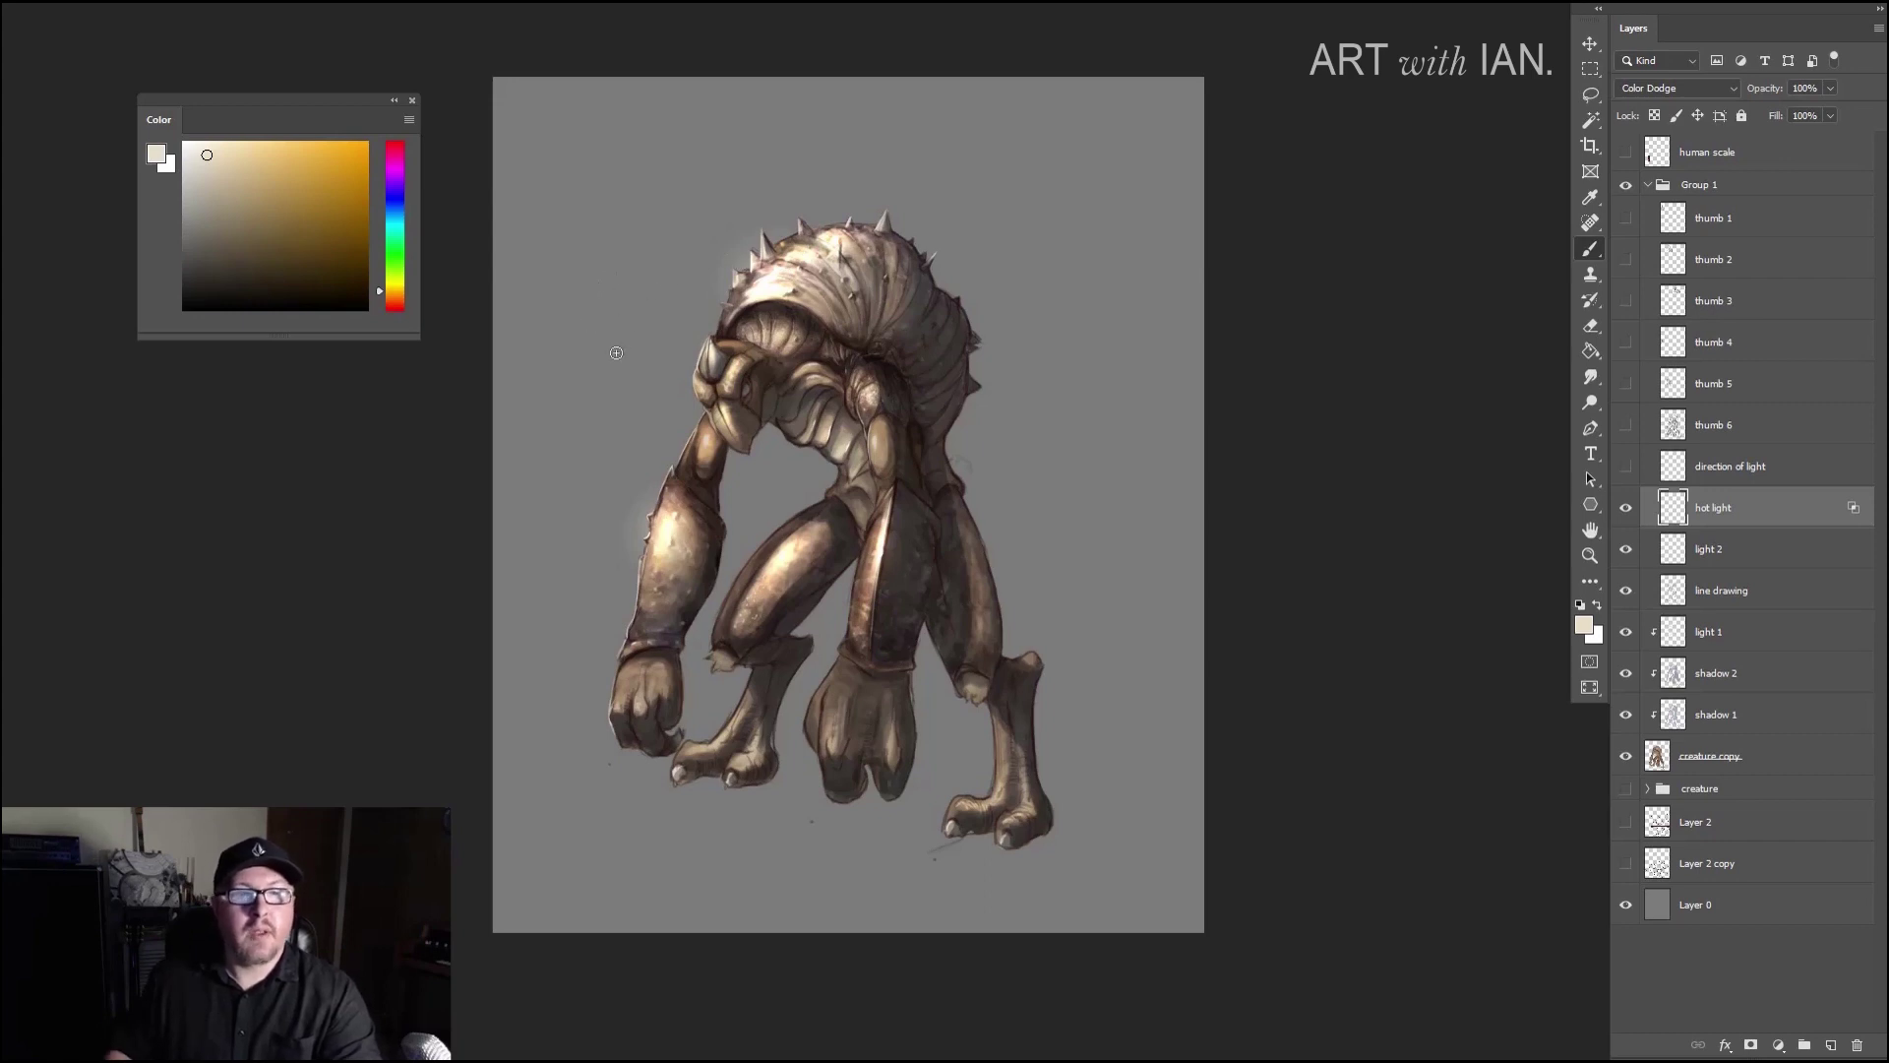
Step: Add a new layer directly above the light 2 layer and name it "bounce"
left_click(1758, 554)
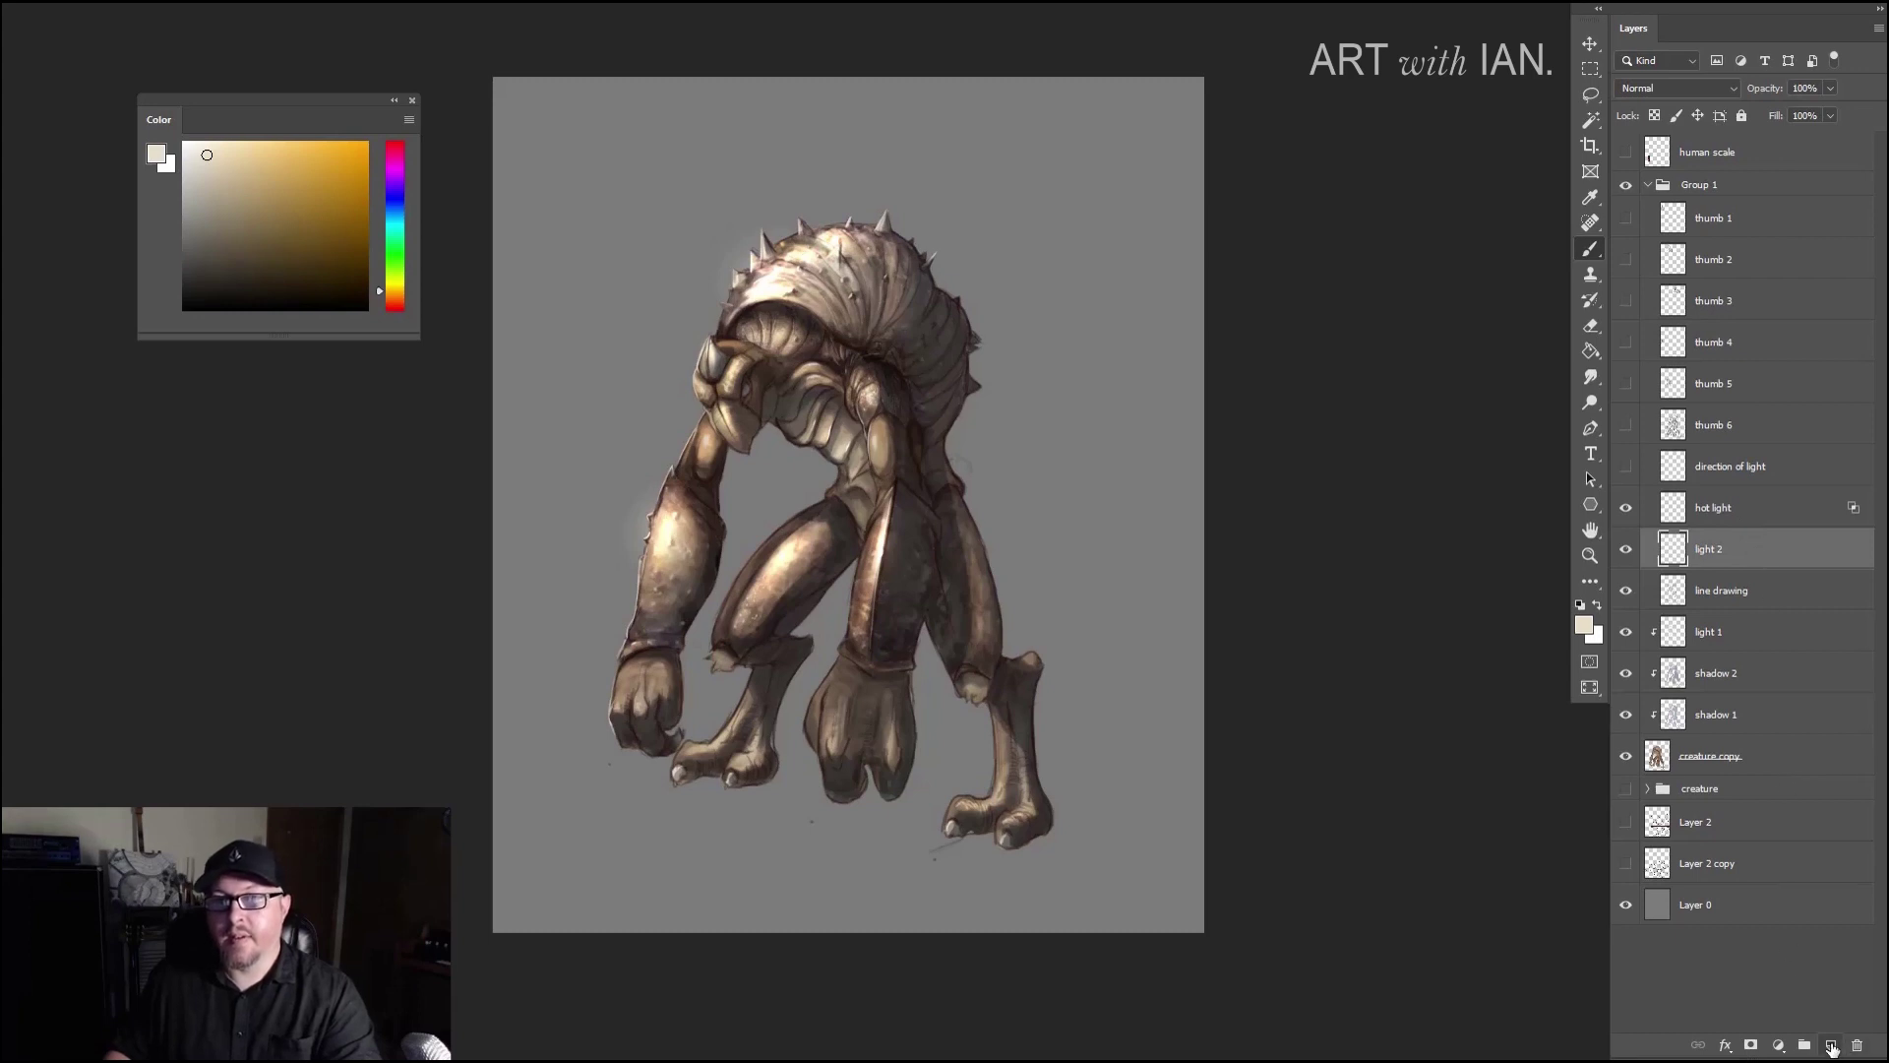
left_click(1833, 1047)
double_click(1715, 548)
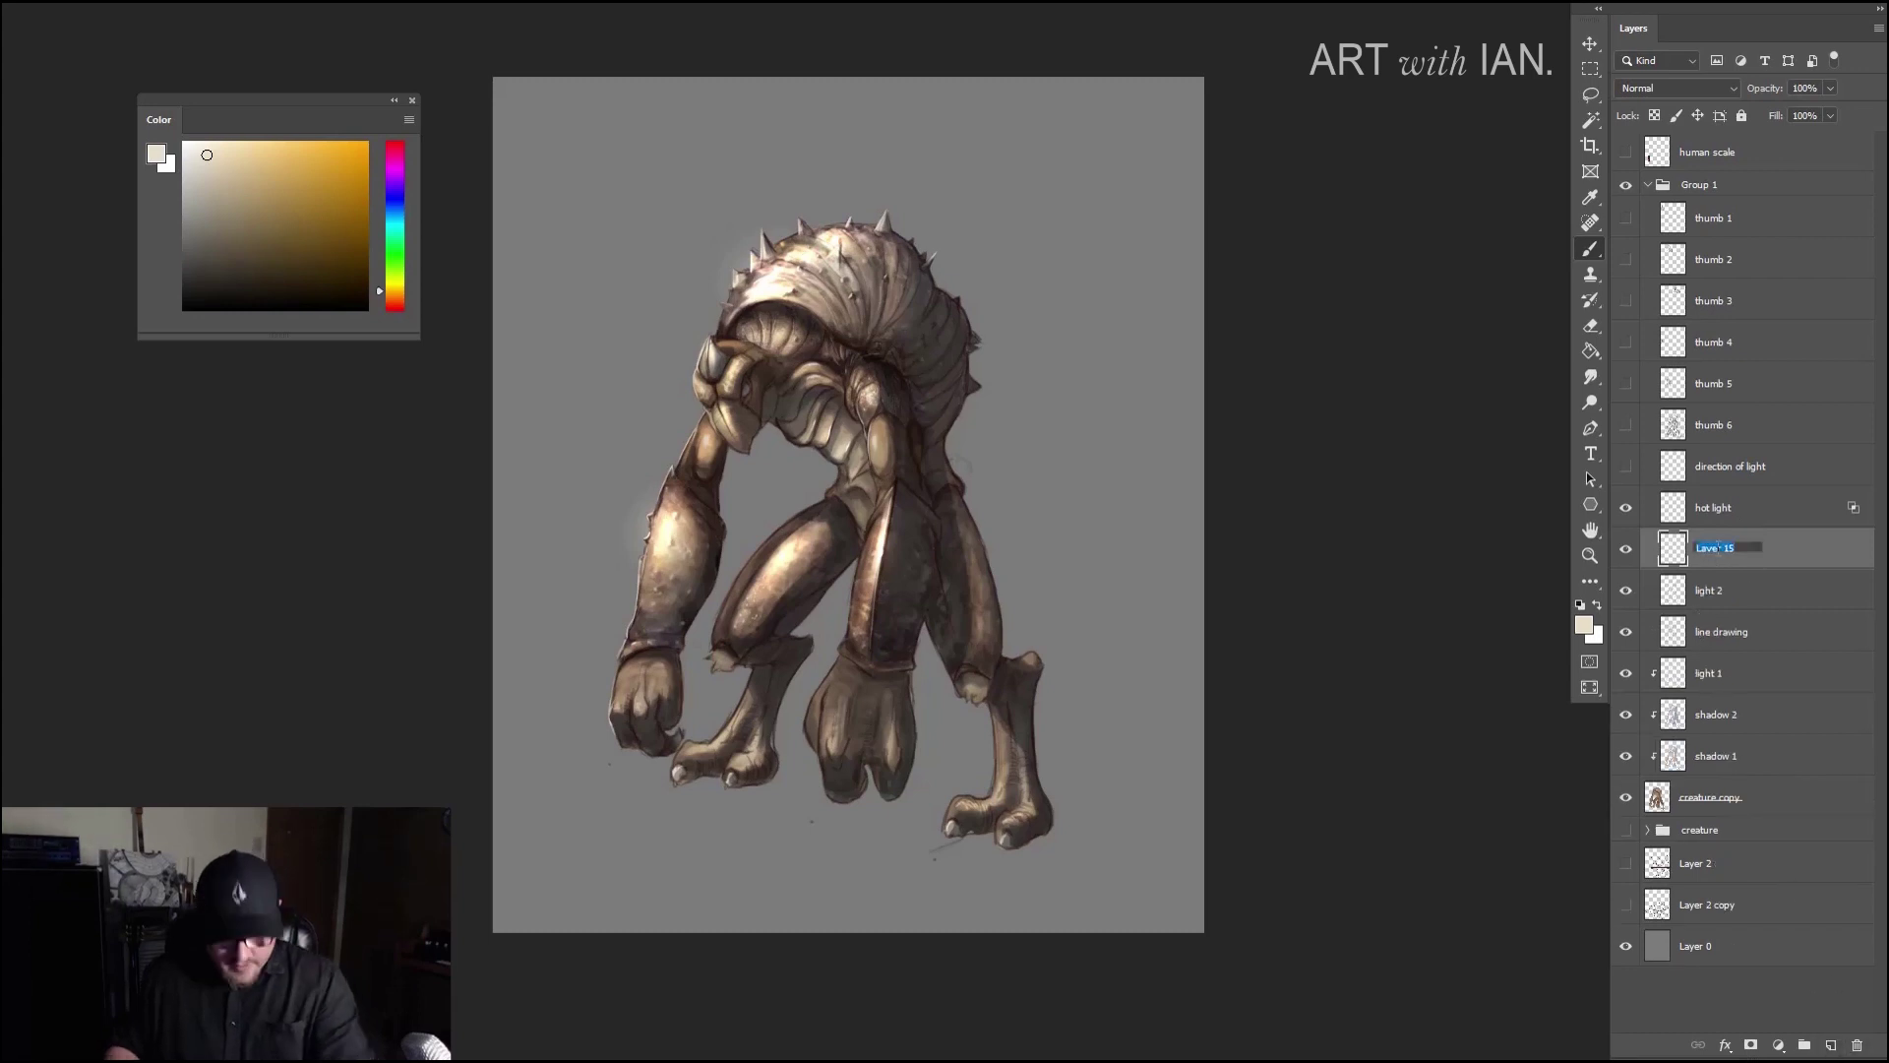
type("bou")
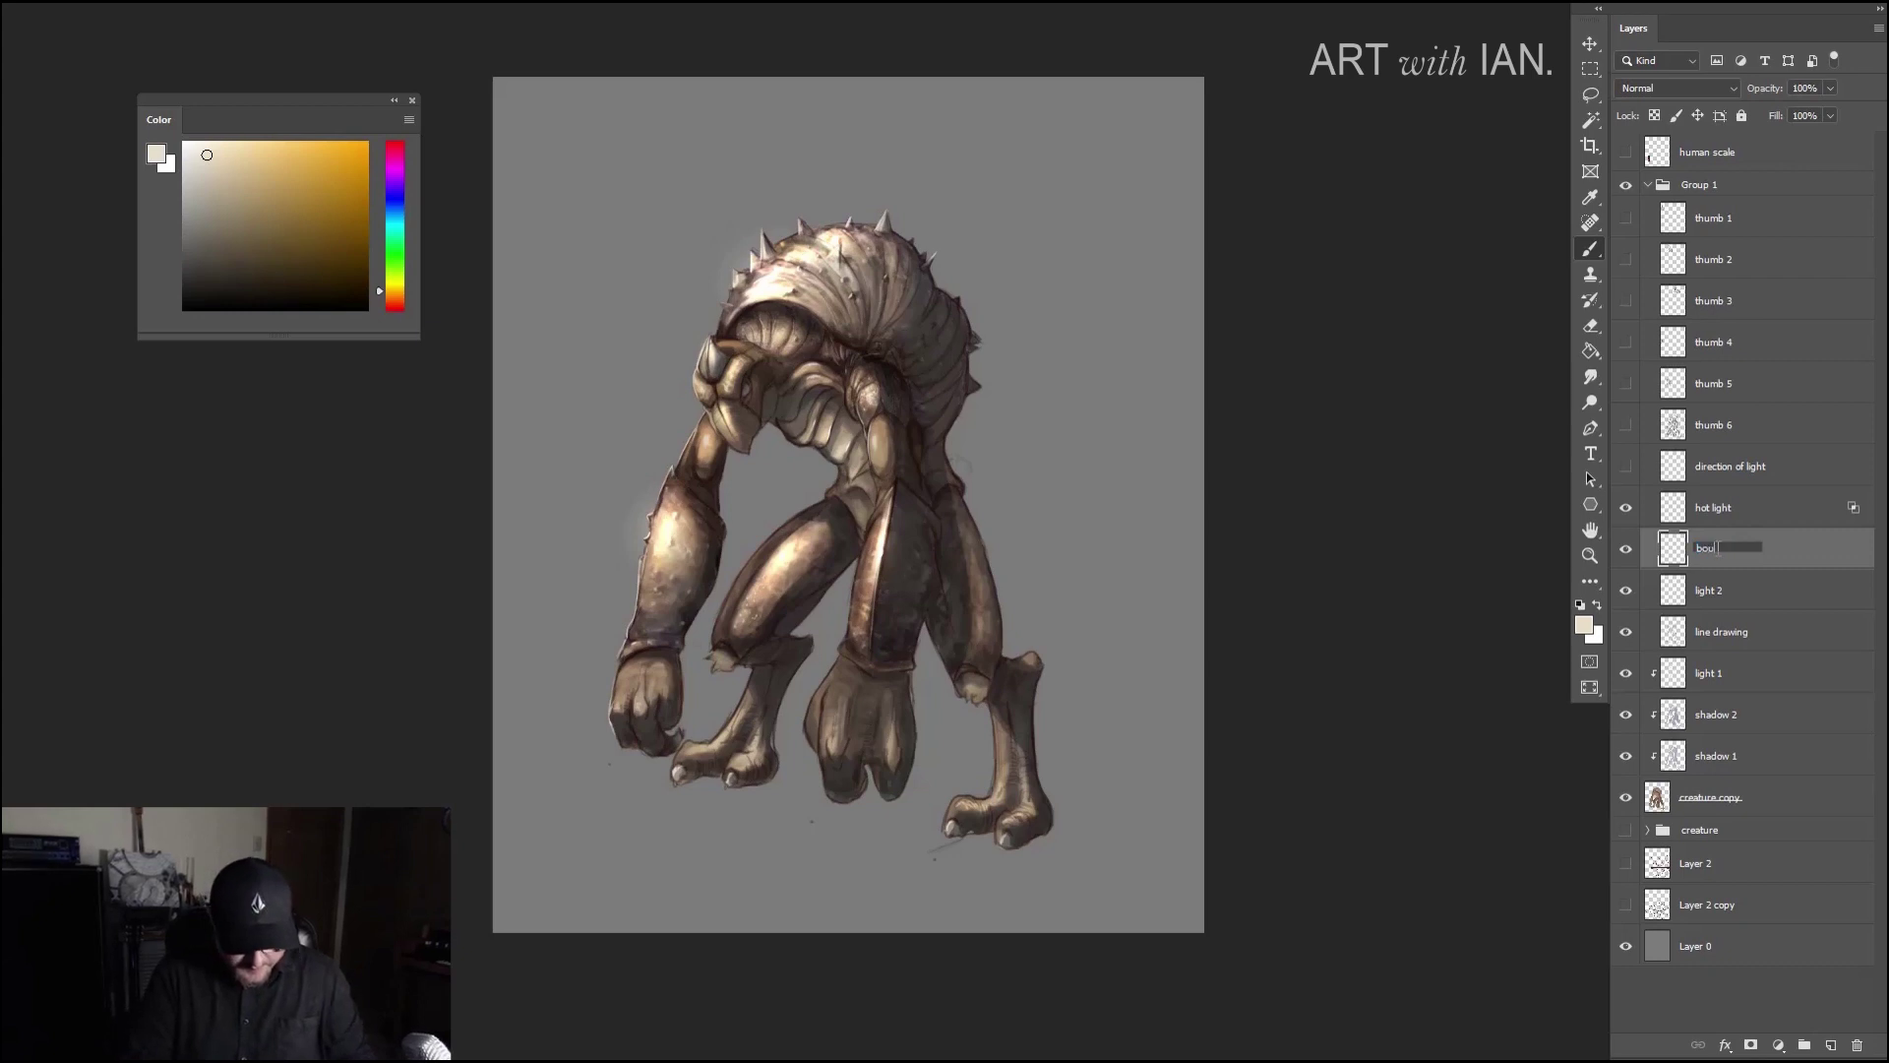
type("nce")
key("Return")
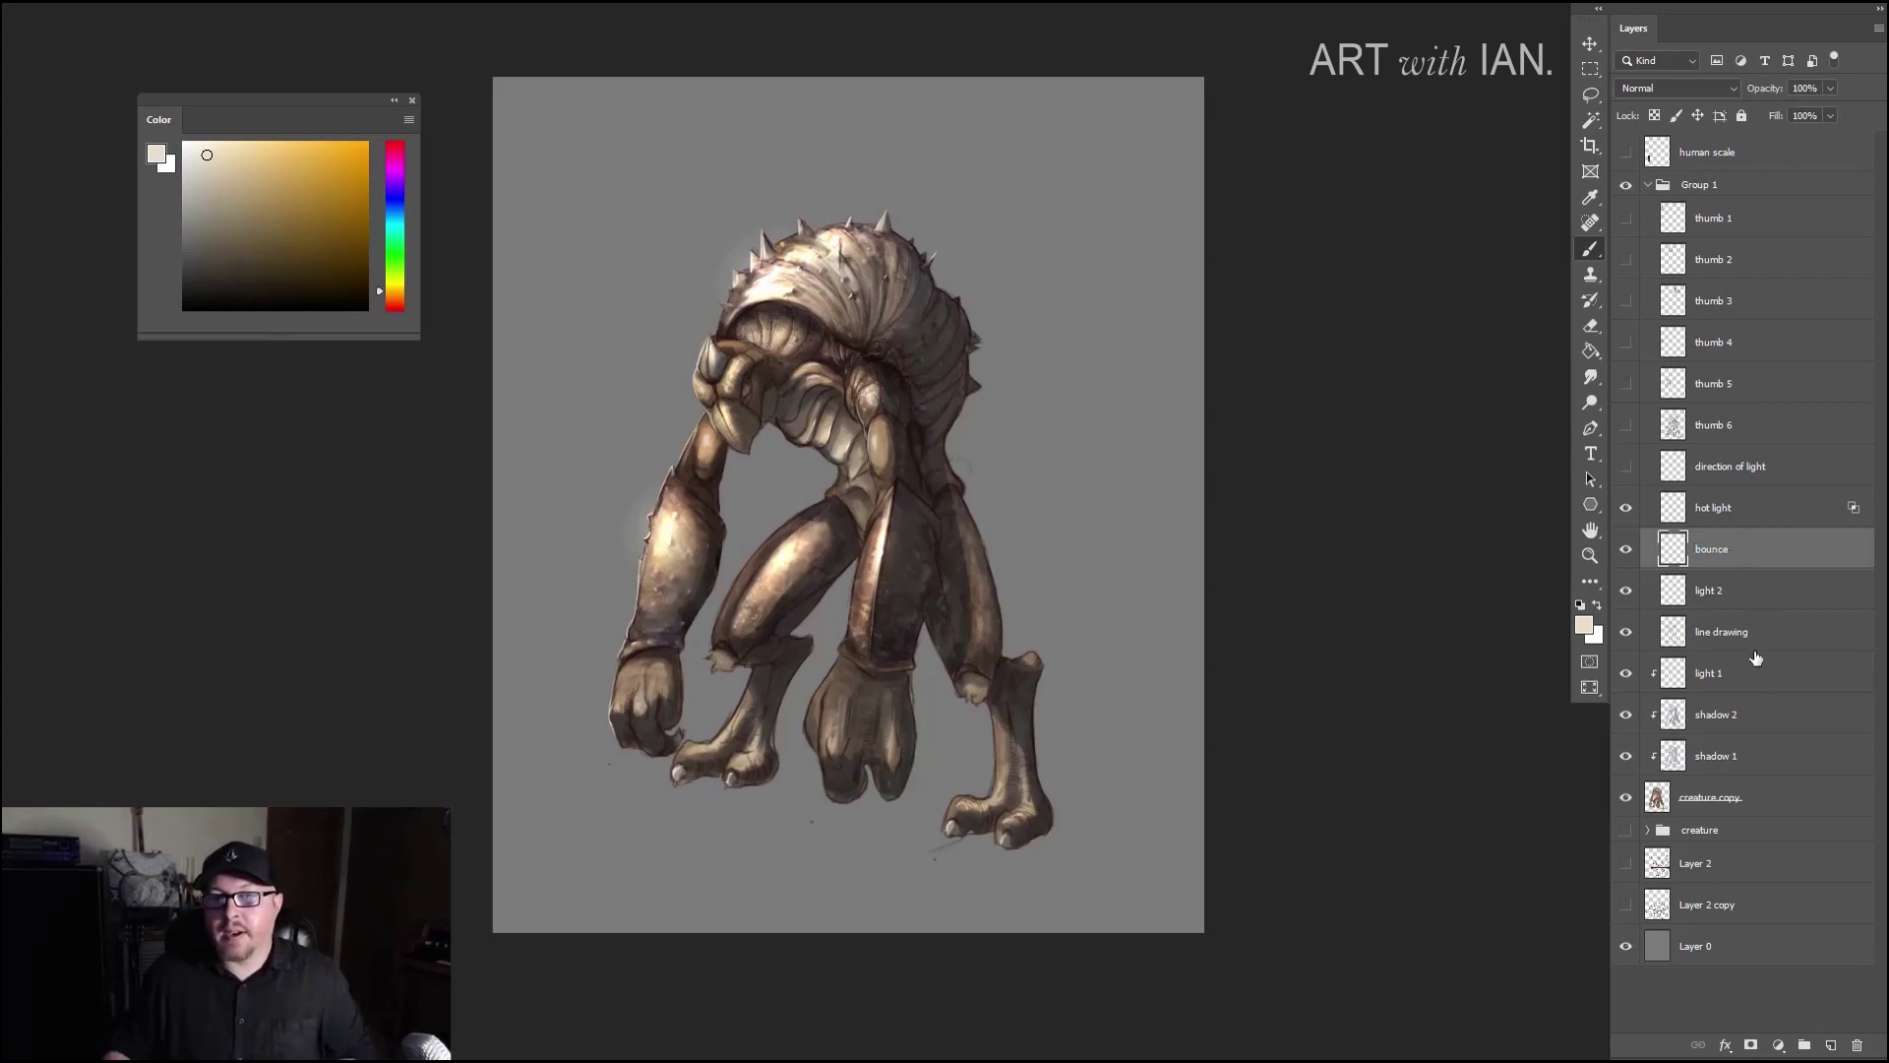
Step: With the bounce layer active, set the foreground color to a dark, desaturated olive green
left_click(1759, 805)
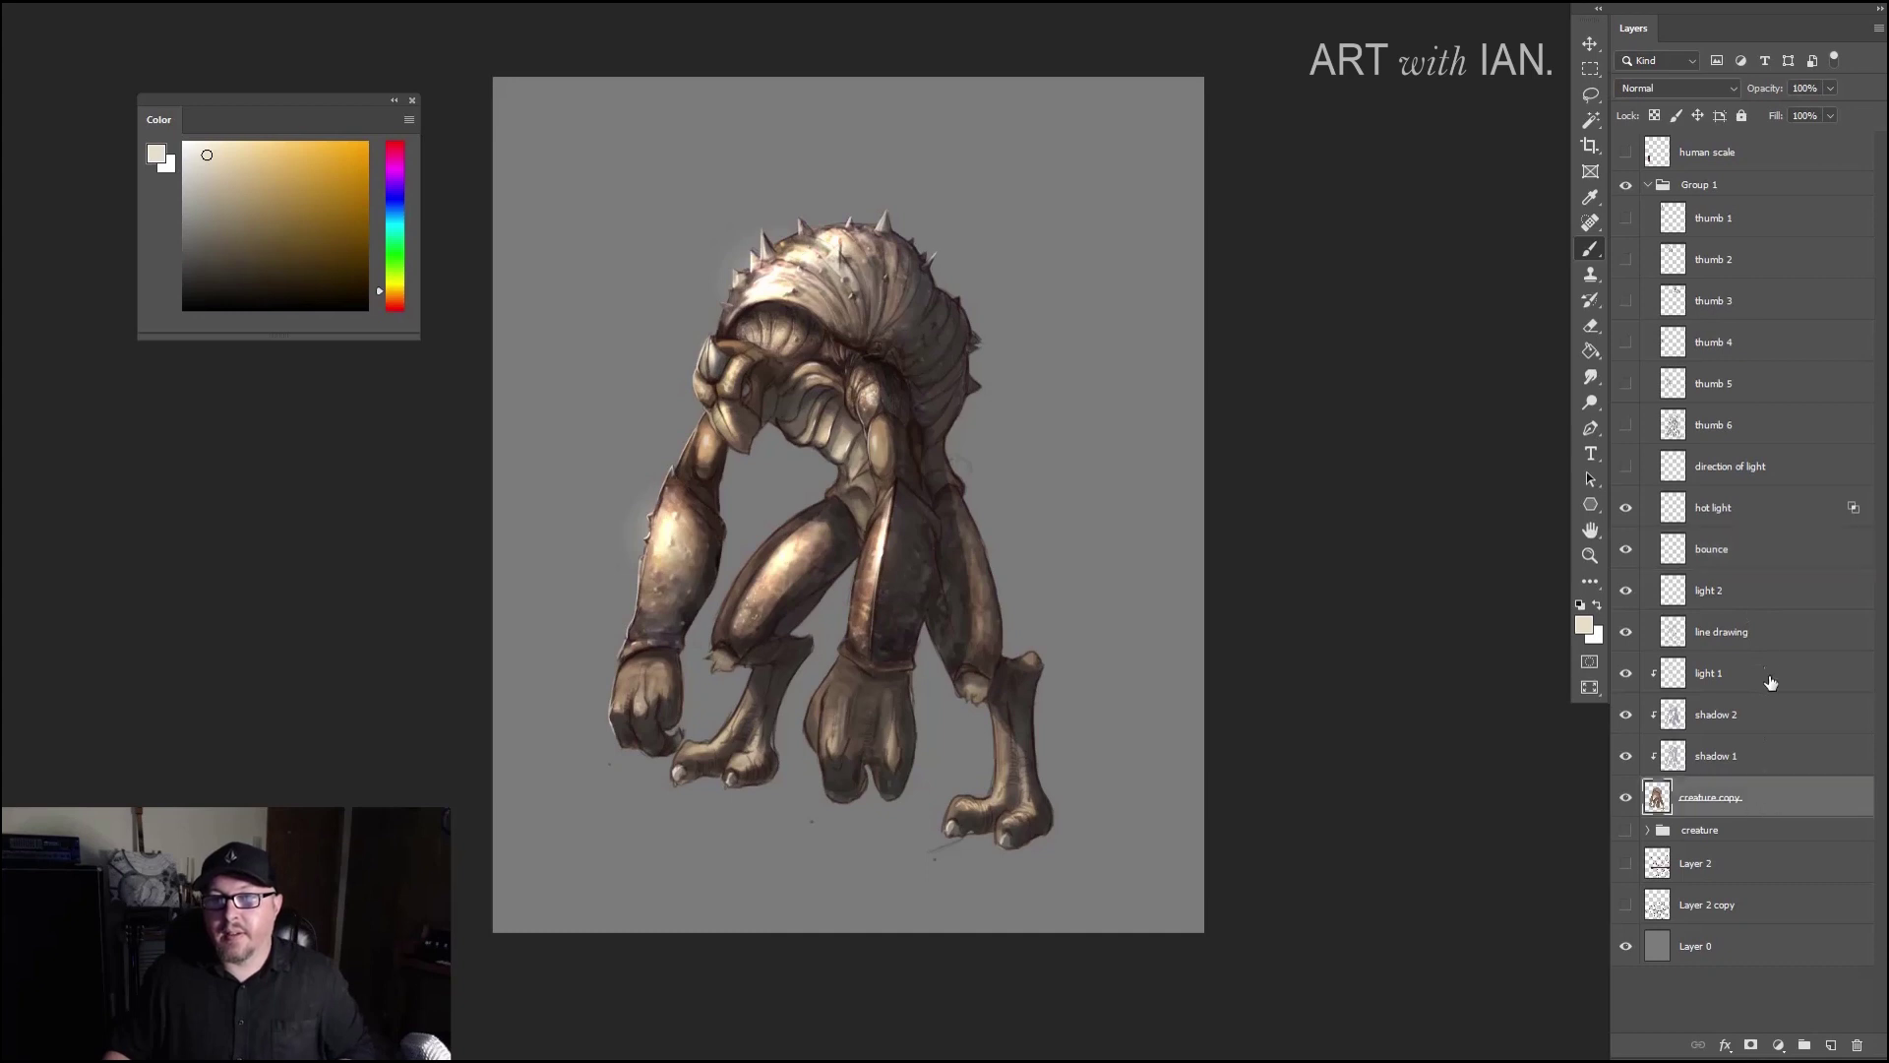
left_click(1734, 561)
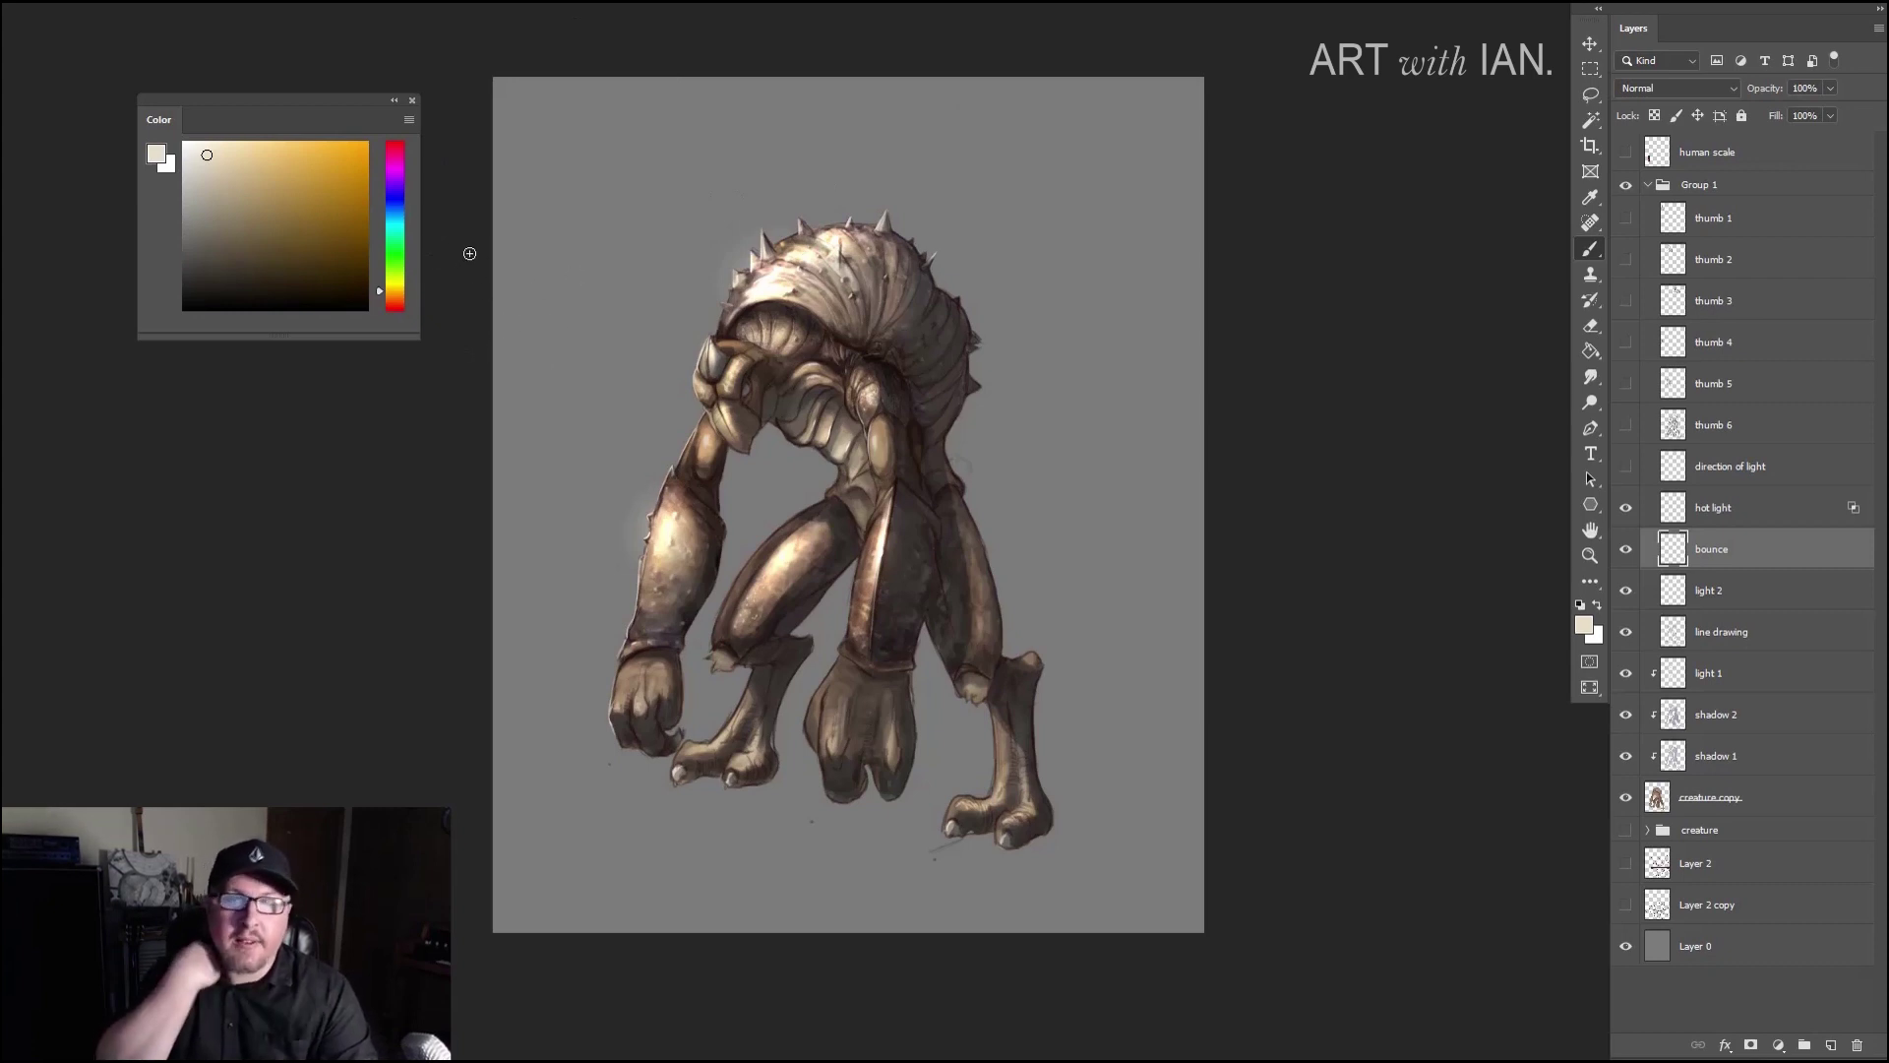
left_click(392, 278)
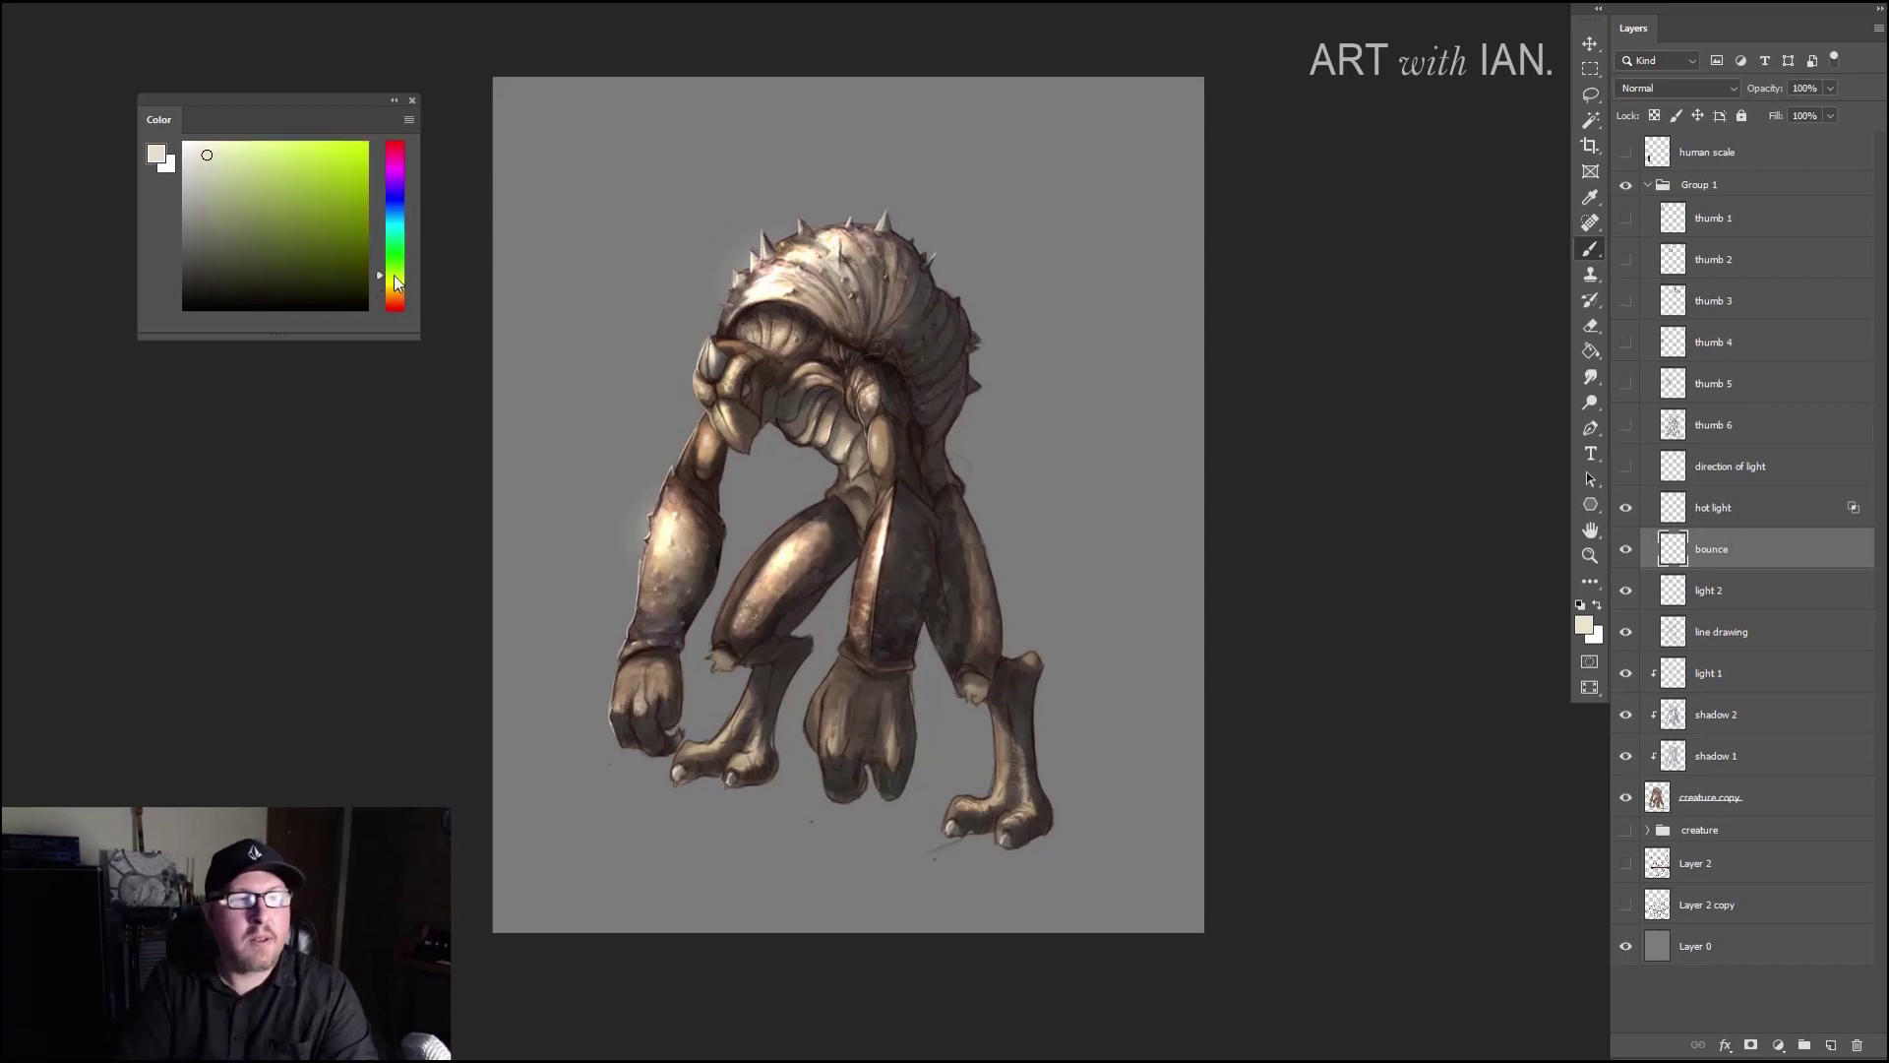
mouse_move(252, 256)
left_mouse_down()
mouse_move(238, 278)
mouse_move(233, 256)
left_mouse_up()
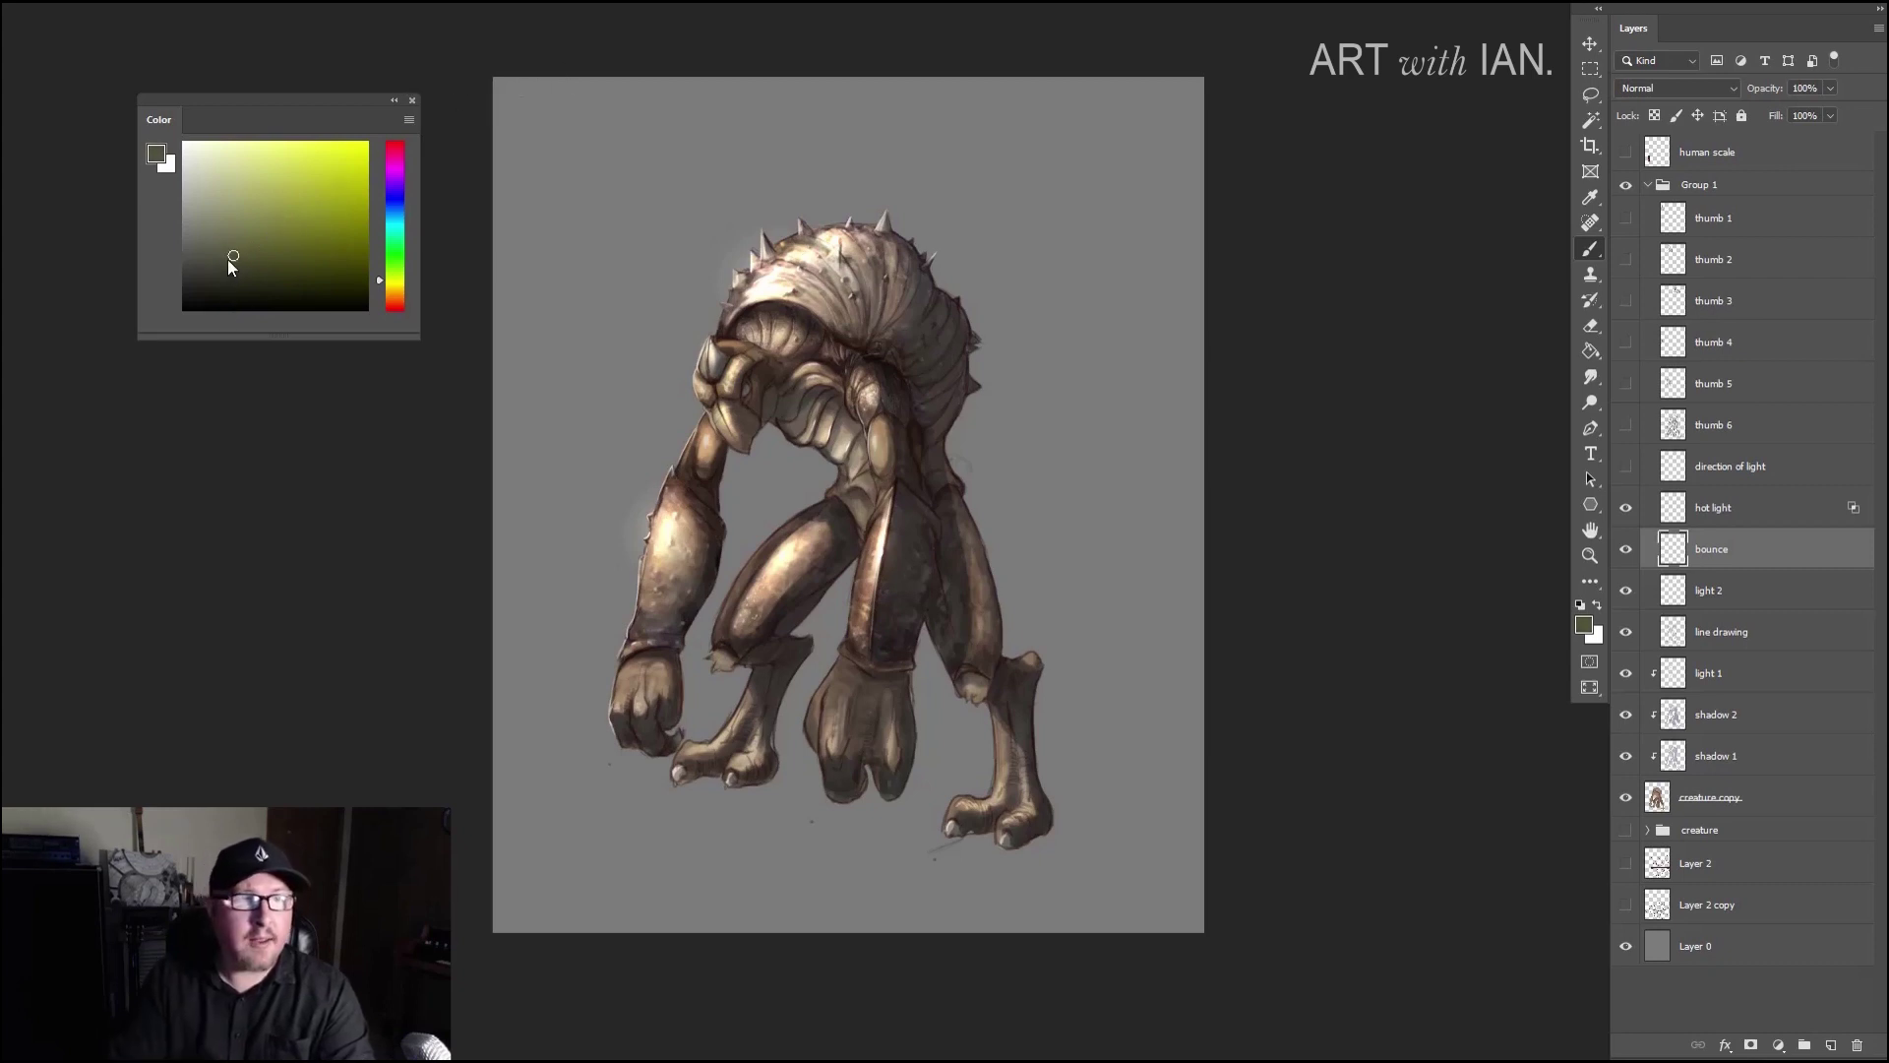
mouse_move(227, 258)
left_mouse_down()
mouse_move(221, 273)
mouse_move(225, 258)
left_mouse_up()
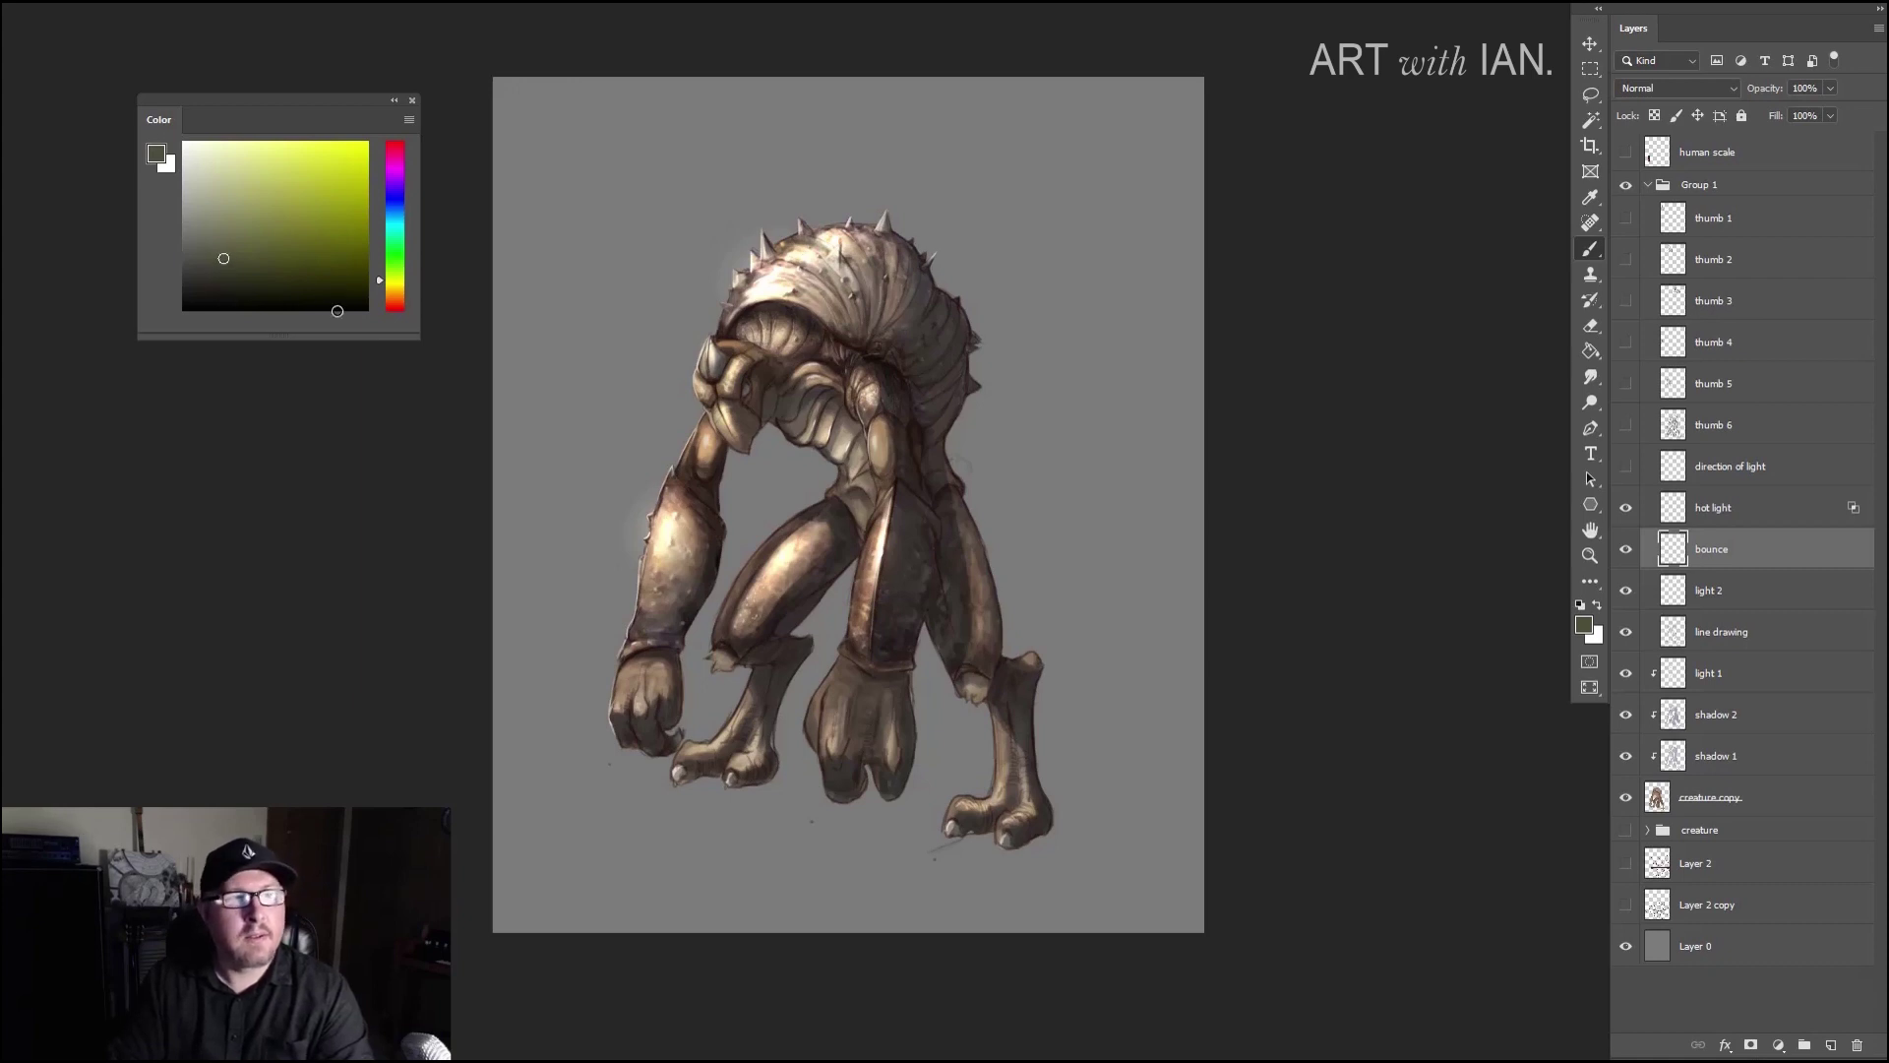
left_click(234, 256)
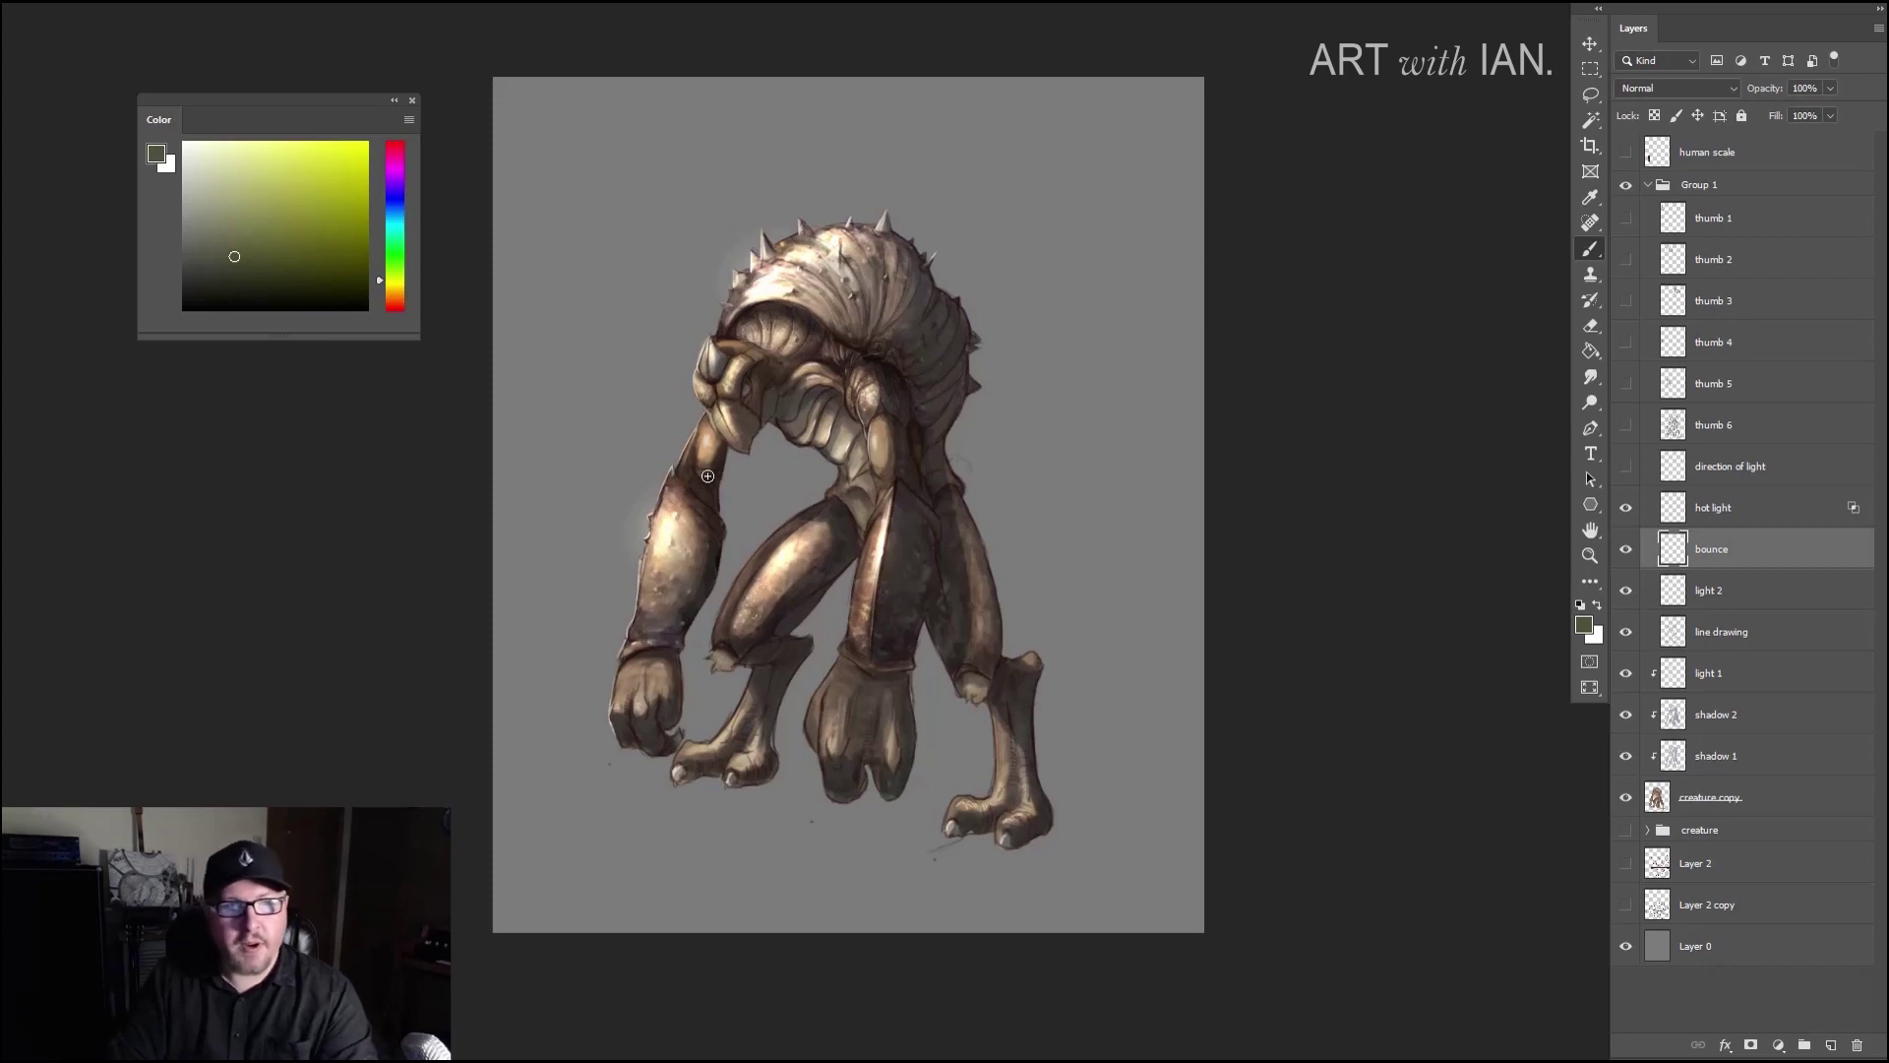
Step: Choose the recent 35 px brush and paint faint green bounce light on the shadowed underside of the creature's neck behind the jaw
right_click(733, 440)
left_click(766, 413)
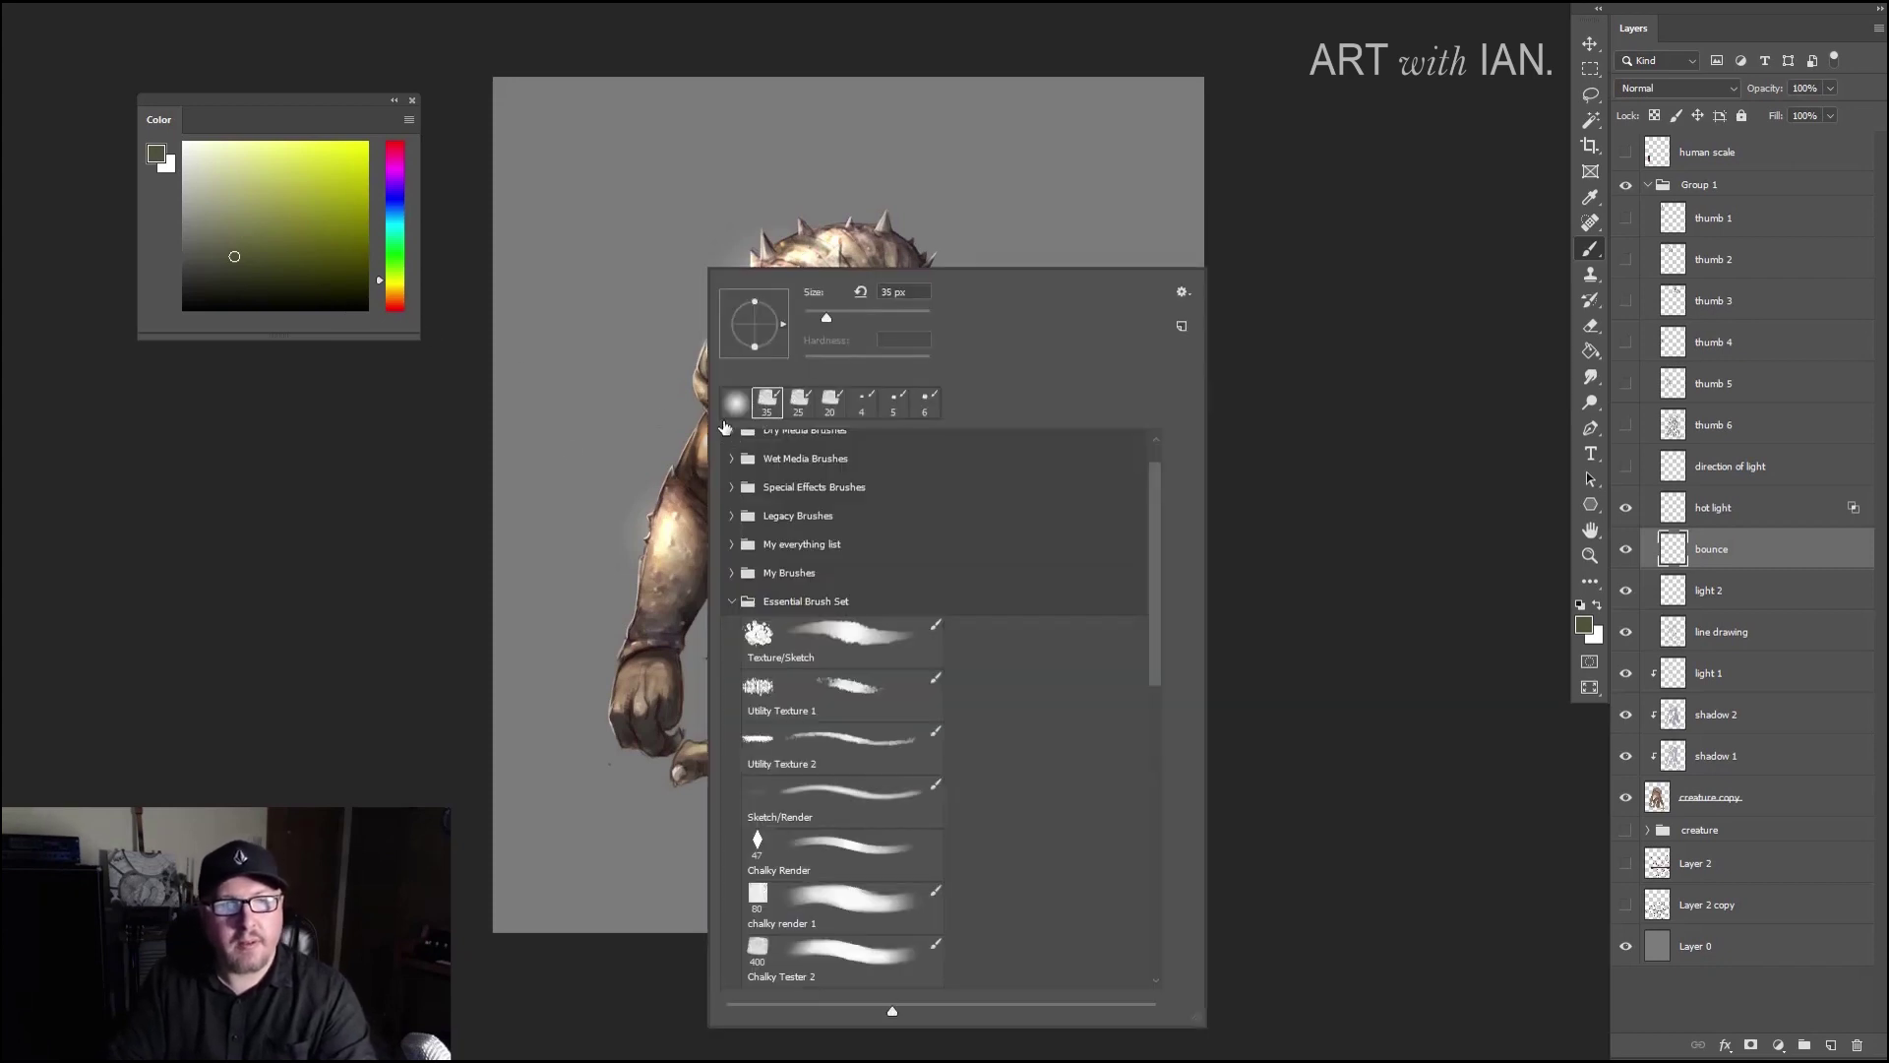
left_click(462, 431)
scroll(751, 472, "up", 4)
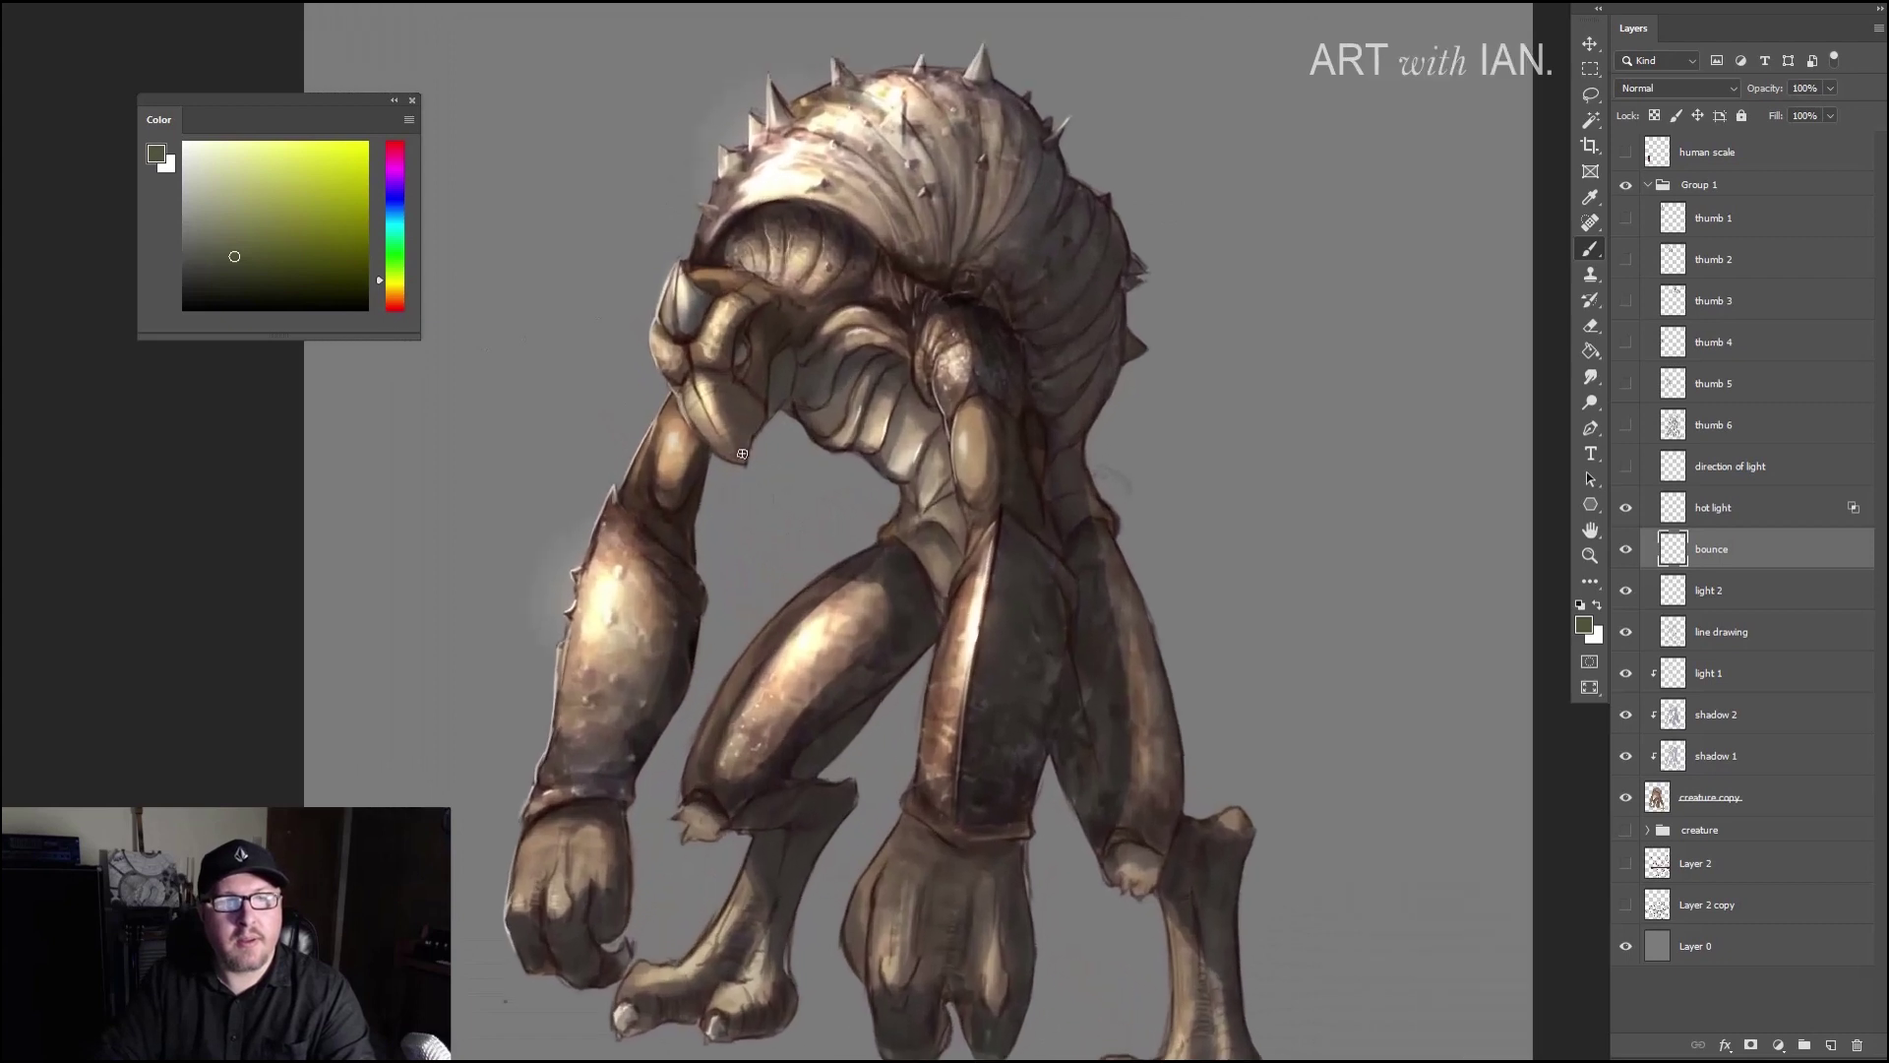
scroll(742, 453, "up", 5)
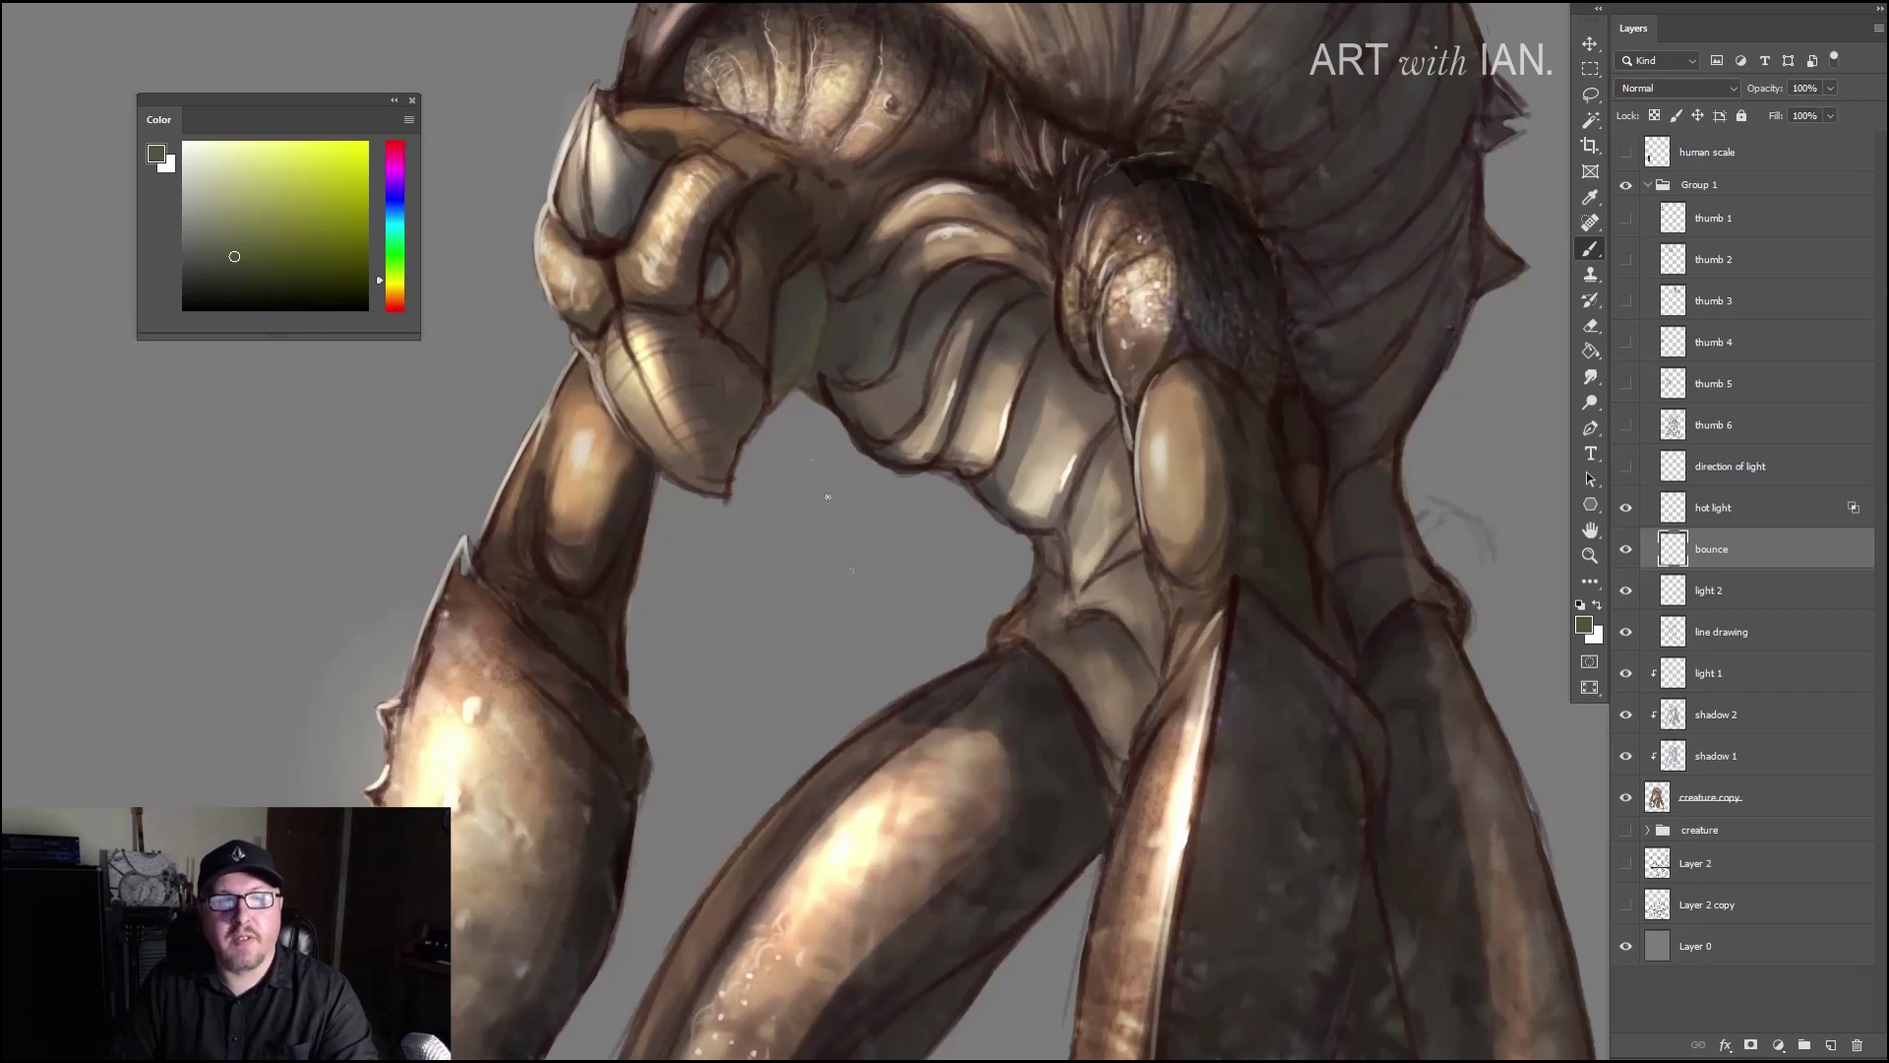
mouse_move(893, 527)
left_mouse_down()
mouse_move(793, 371)
mouse_move(958, 384)
left_mouse_up()
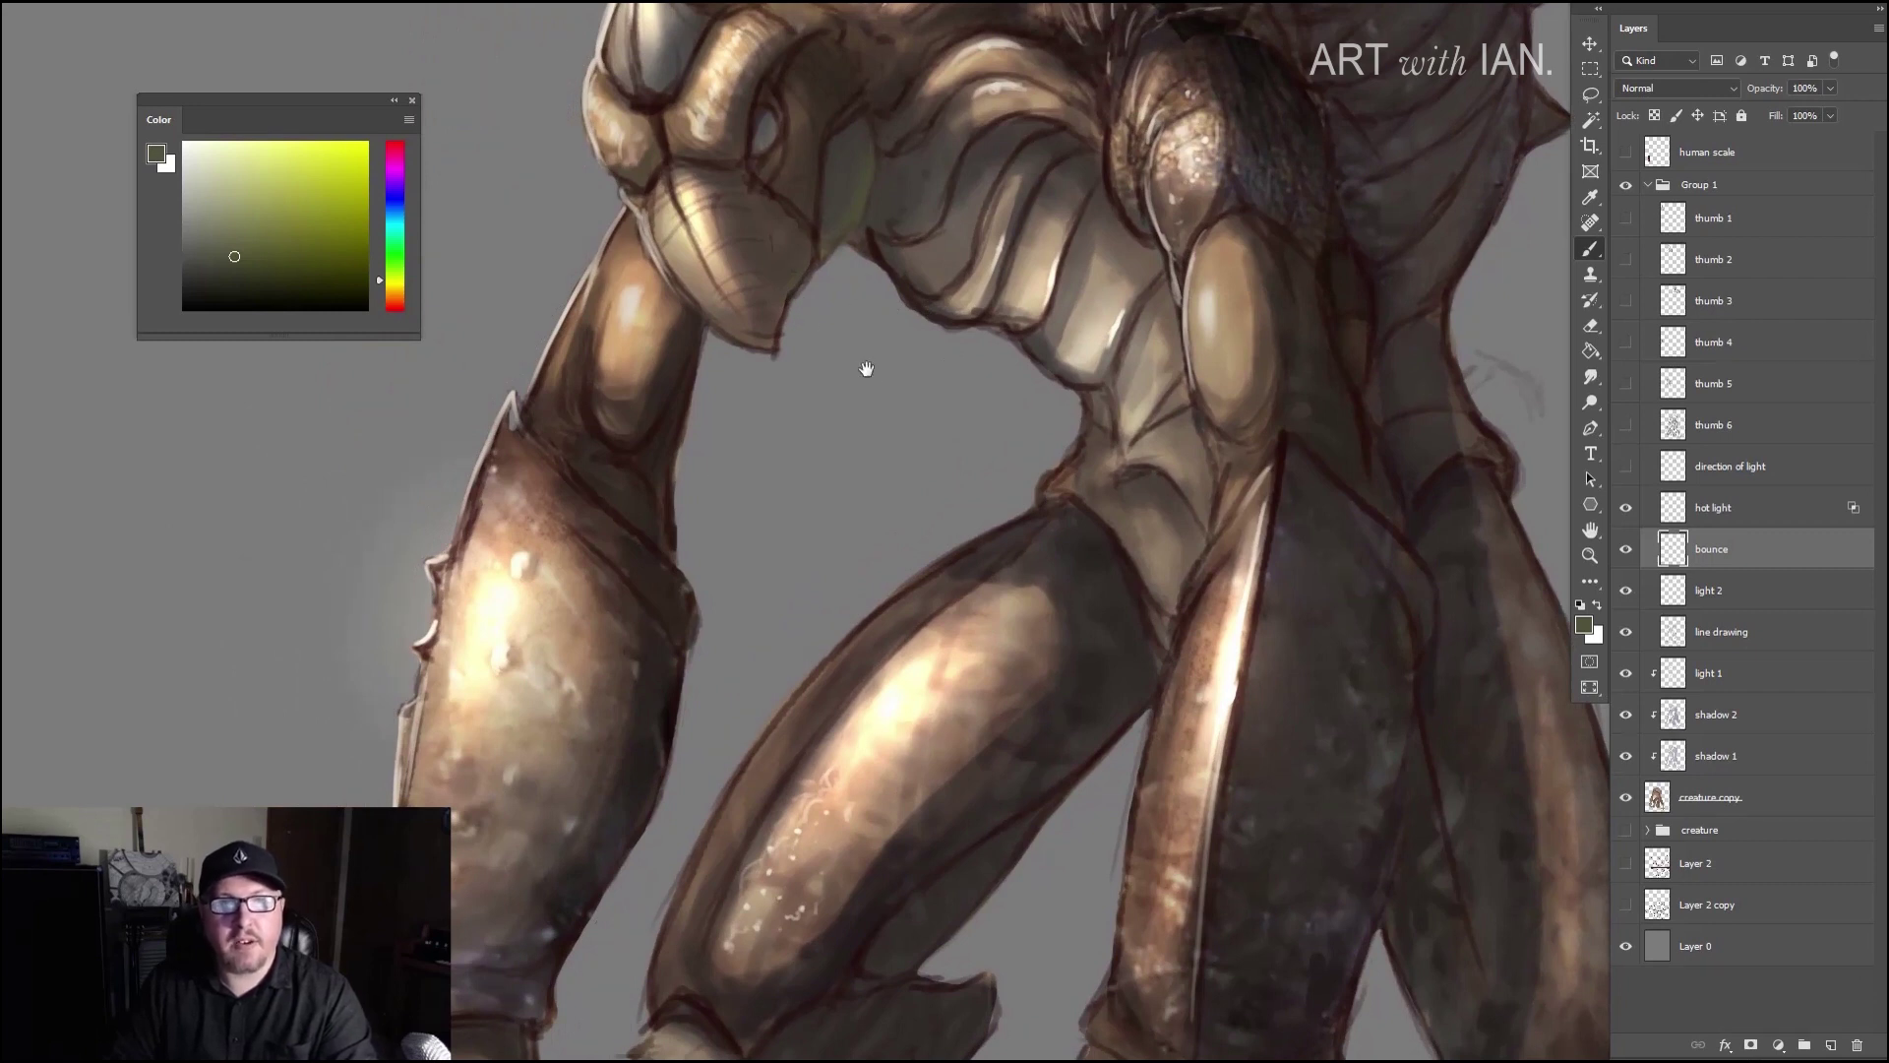
left_click_drag(866, 369, 799, 434)
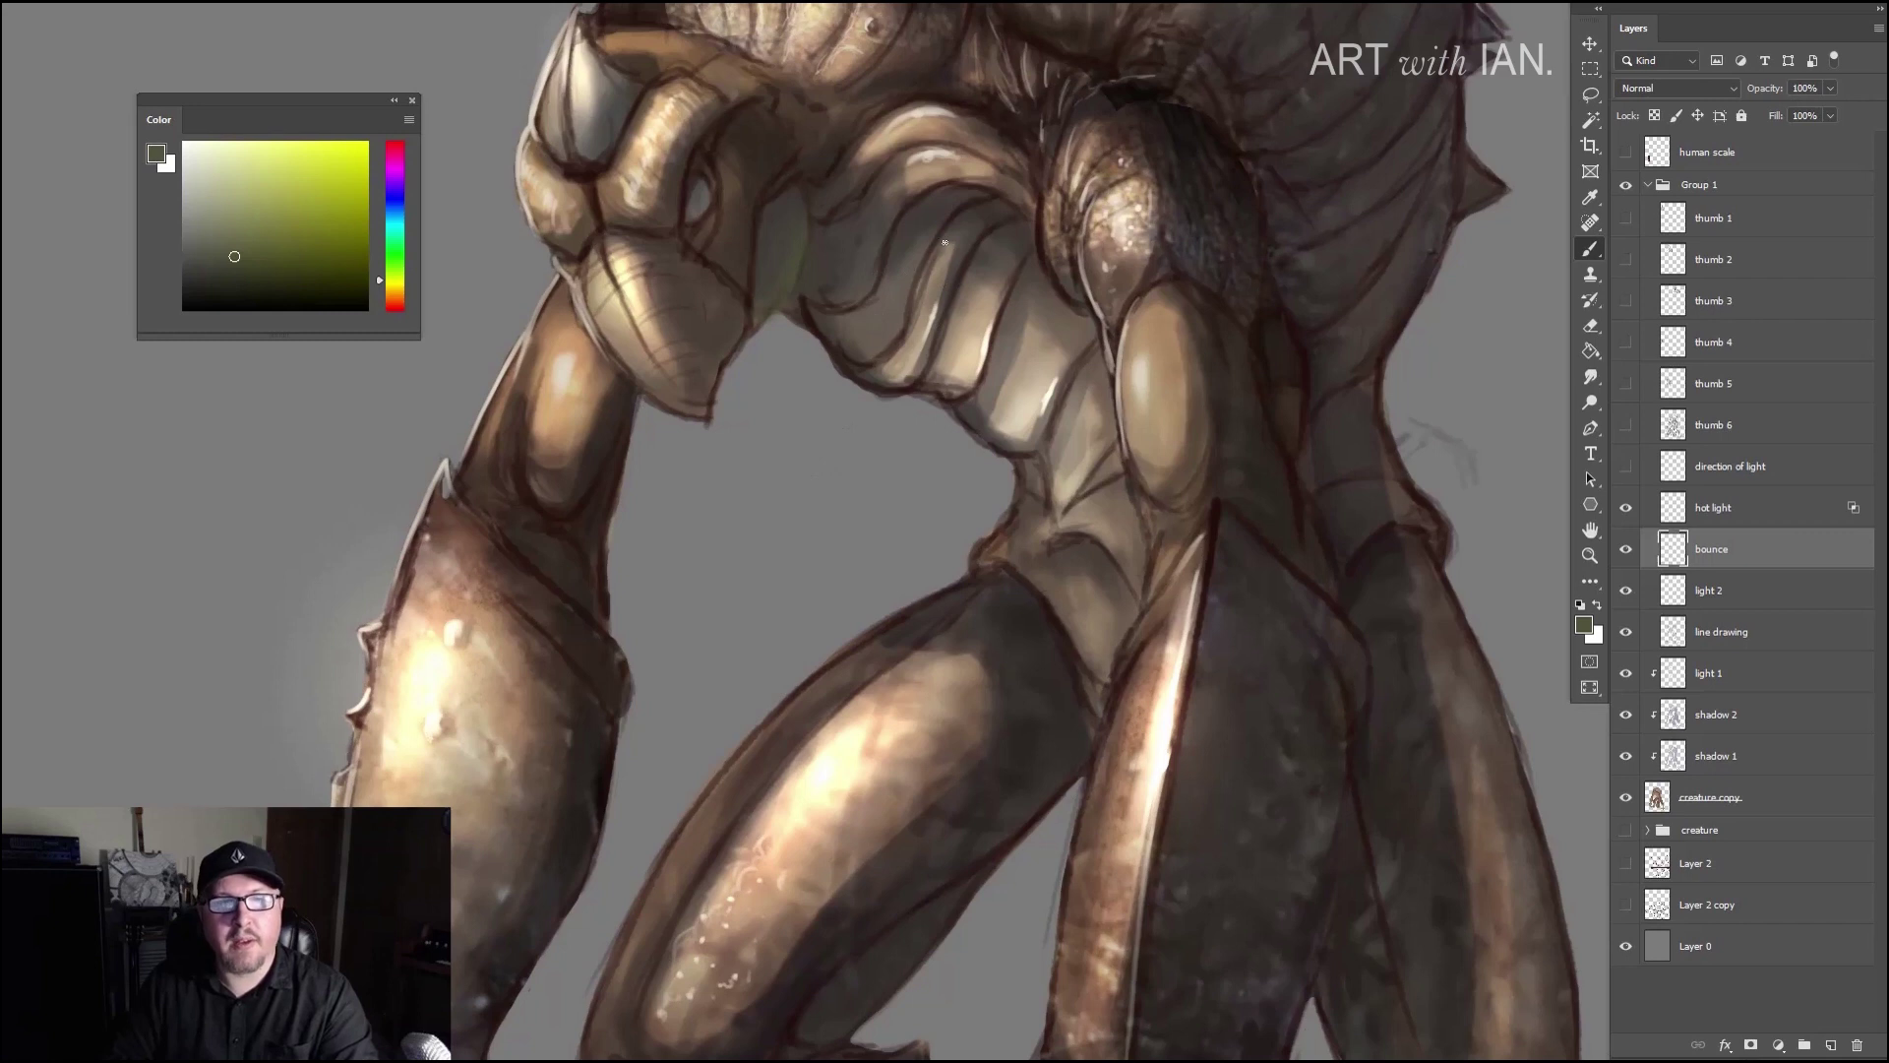
Step: Paint green bounce light along the lower tips and outer edge of the middle hand's two fingers
mouse_move(1025, 809)
left_mouse_down()
mouse_move(932, 623)
mouse_move(781, 495)
mouse_move(746, 265)
left_mouse_up()
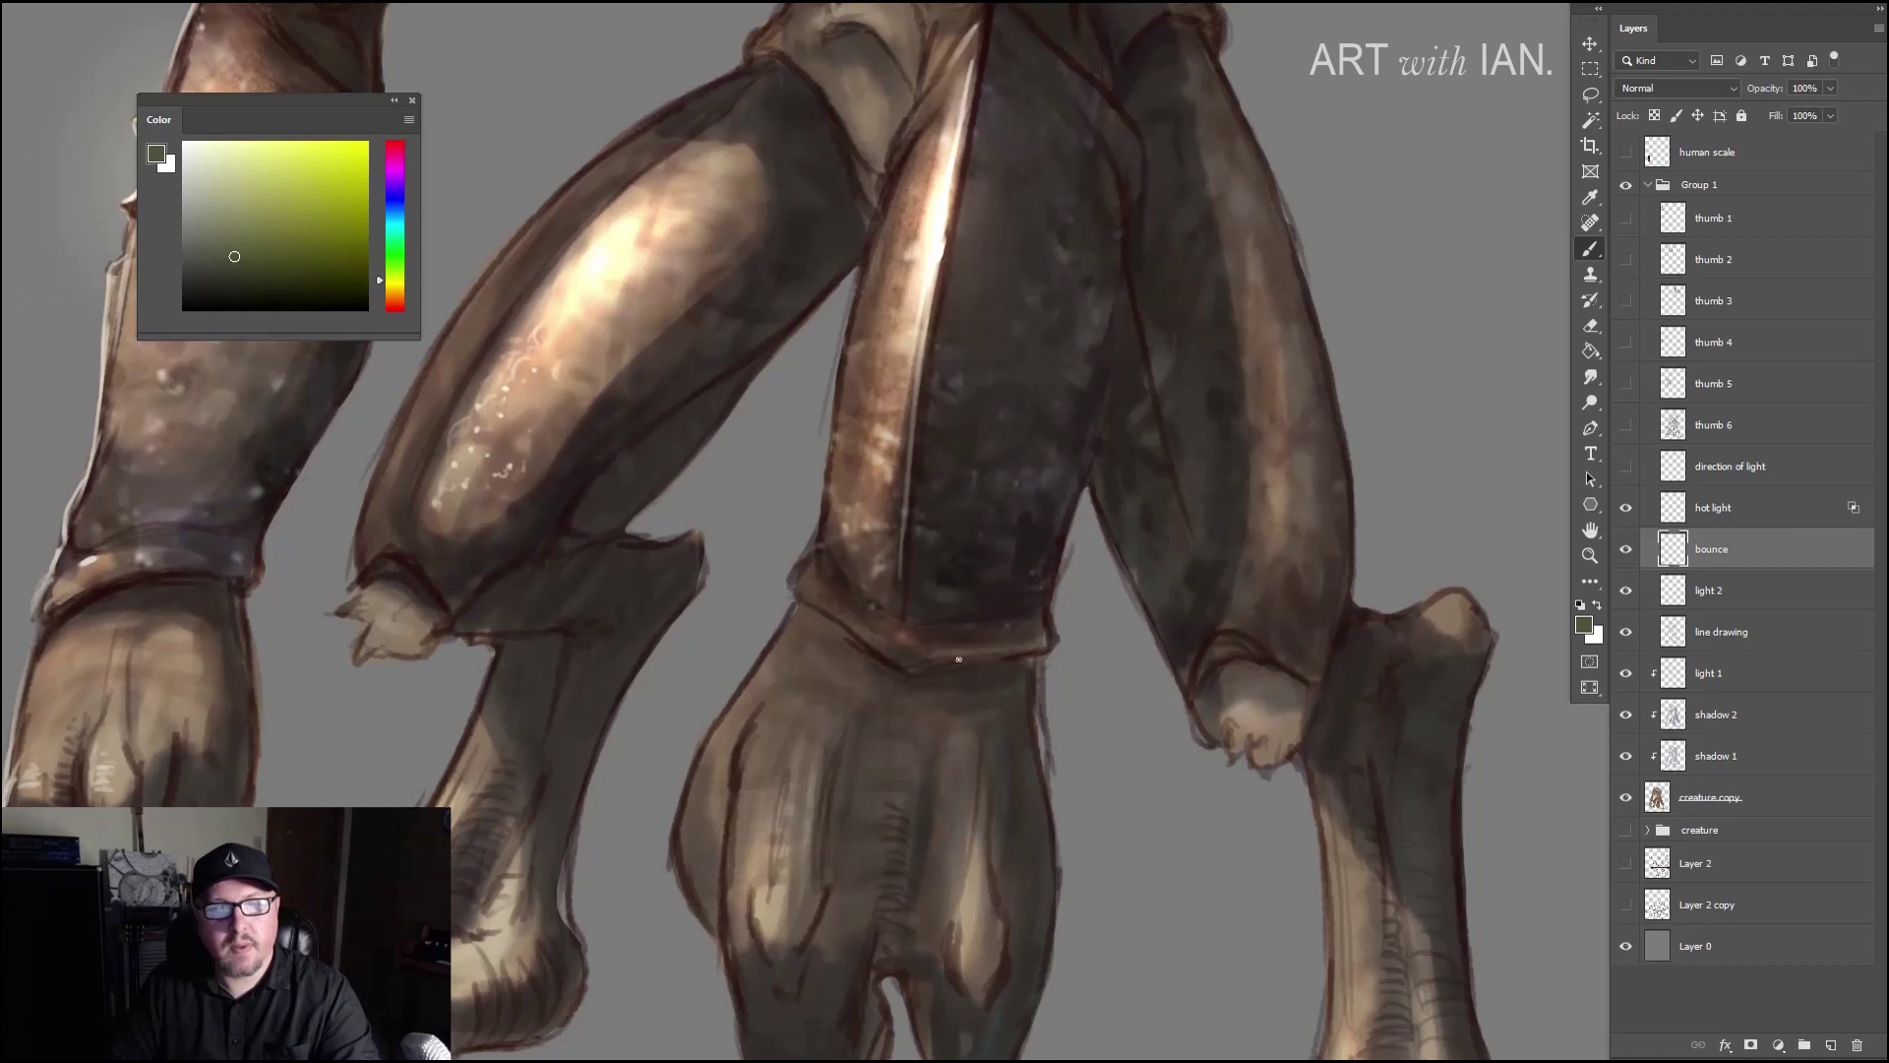
scroll(874, 717, "down", 5)
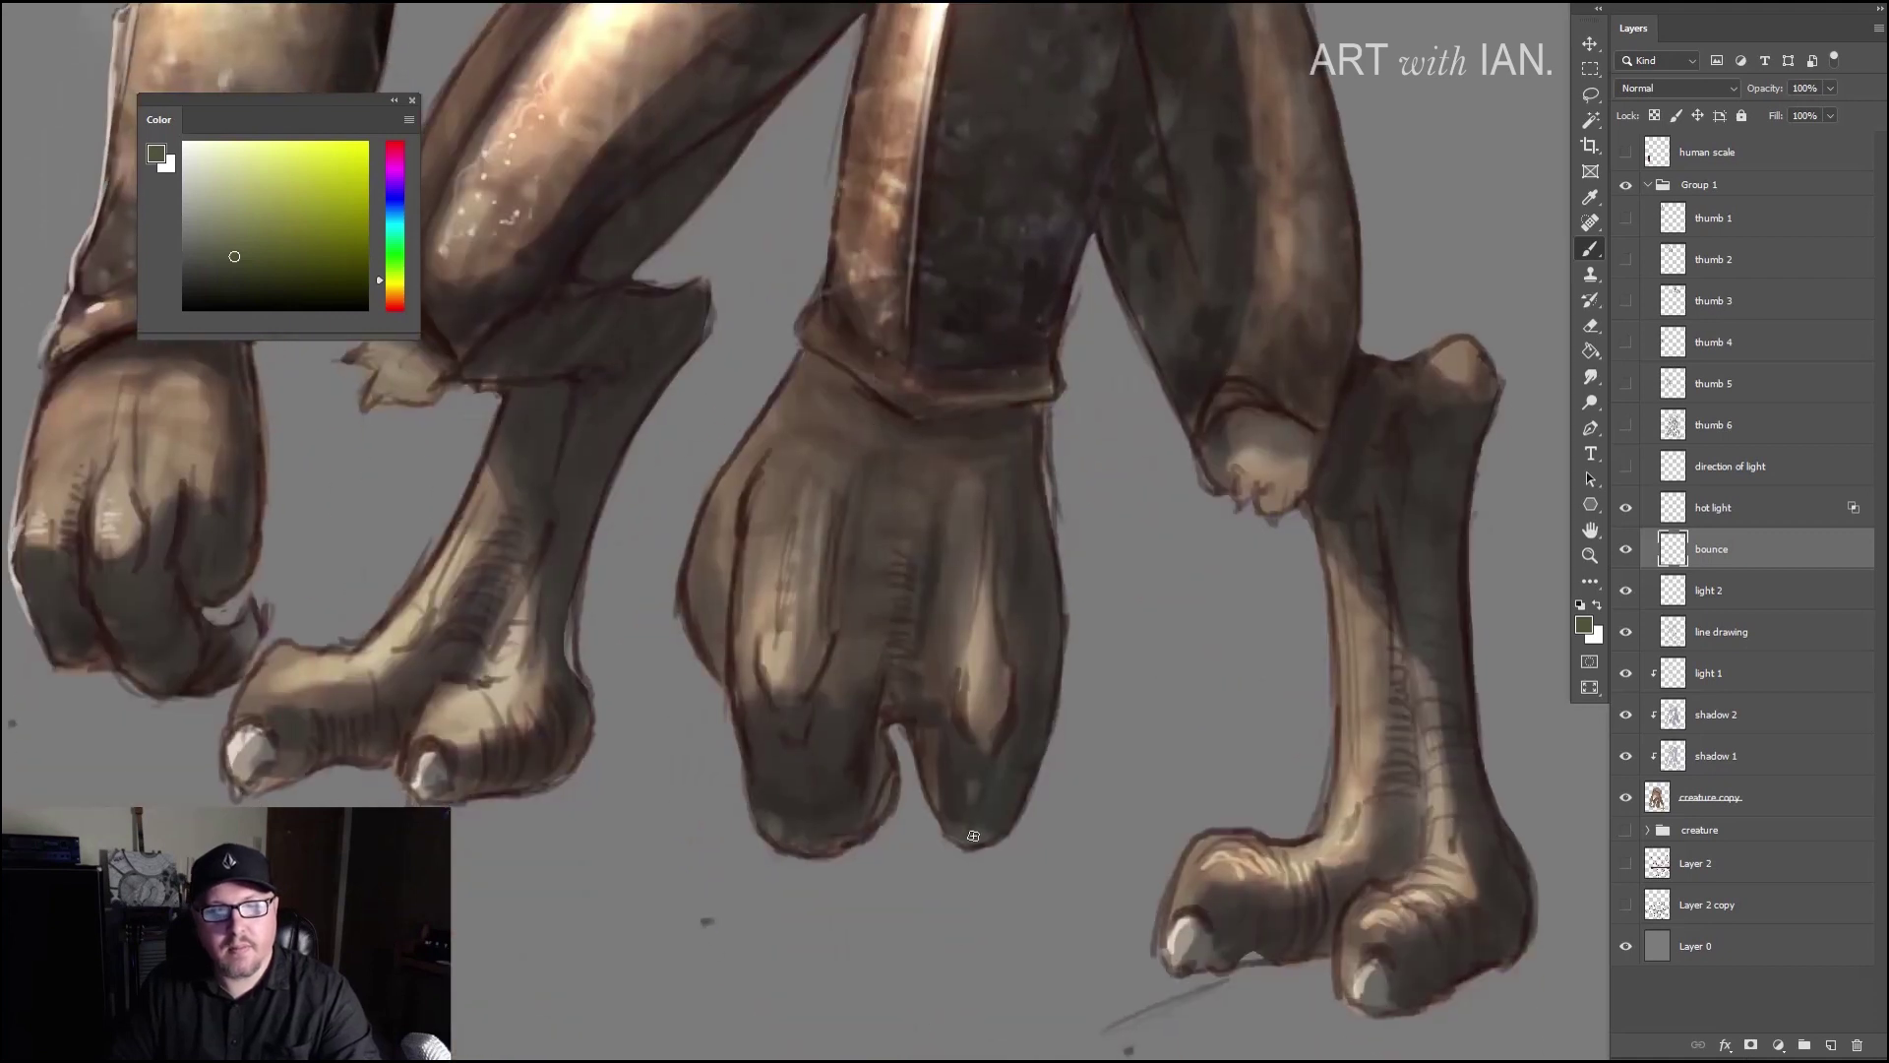
left_click_drag(1024, 817, 1052, 712)
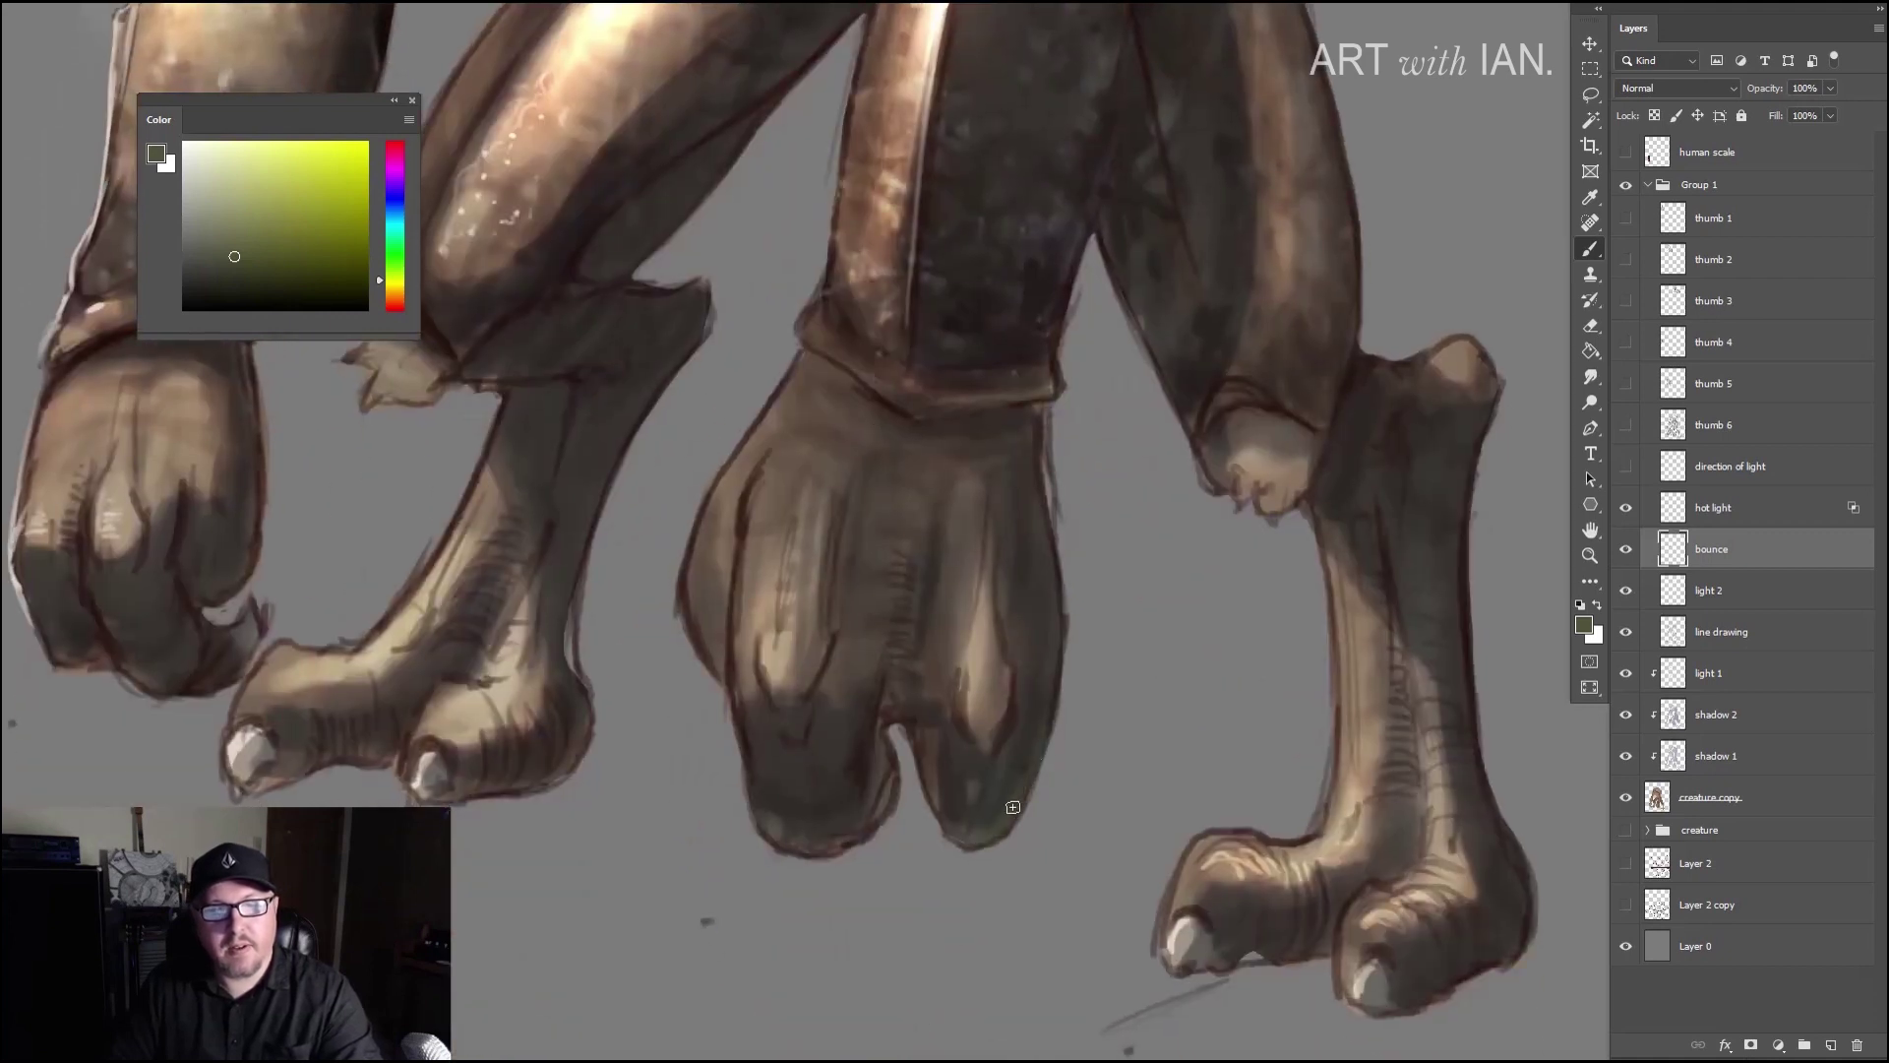
mouse_move(951, 820)
left_mouse_down()
mouse_move(1012, 792)
mouse_move(968, 835)
left_mouse_up()
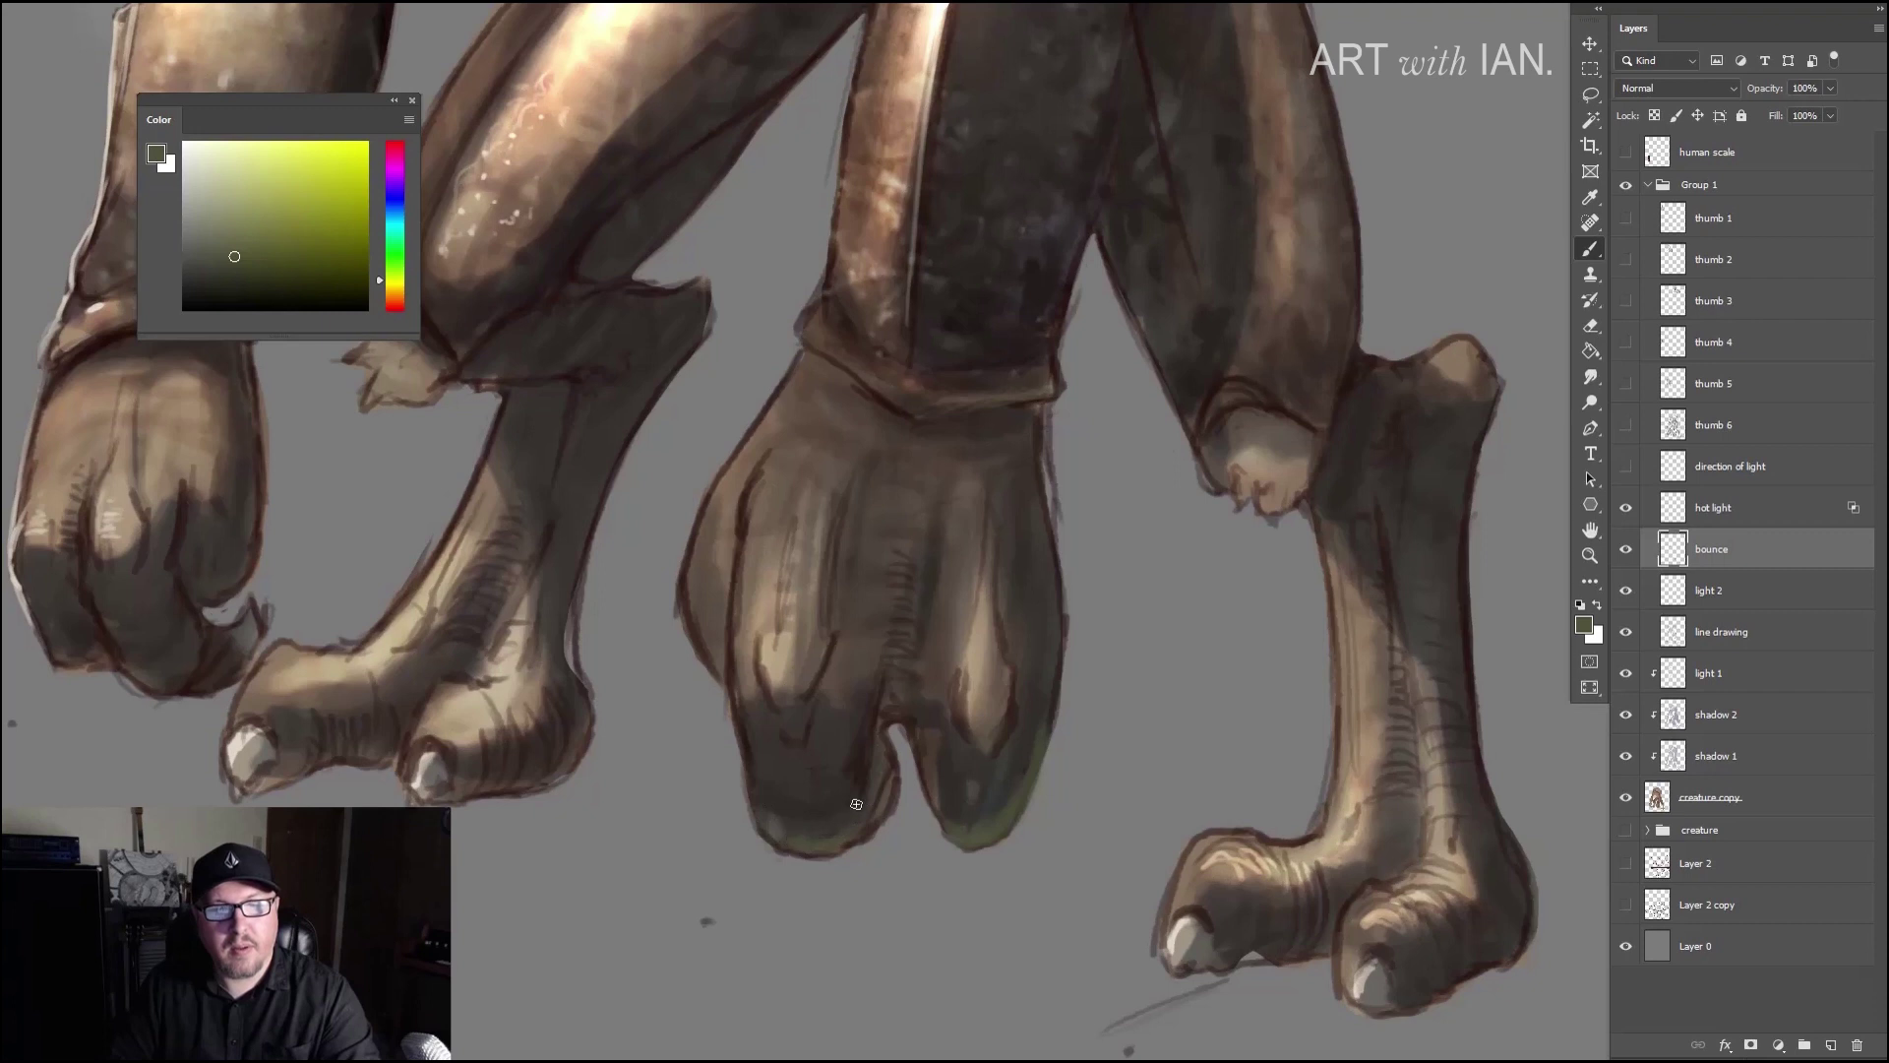
Step: Paint green bounce light under the front foot's toes and along the fingertips of the near hand
left_click_drag(625, 731, 725, 666)
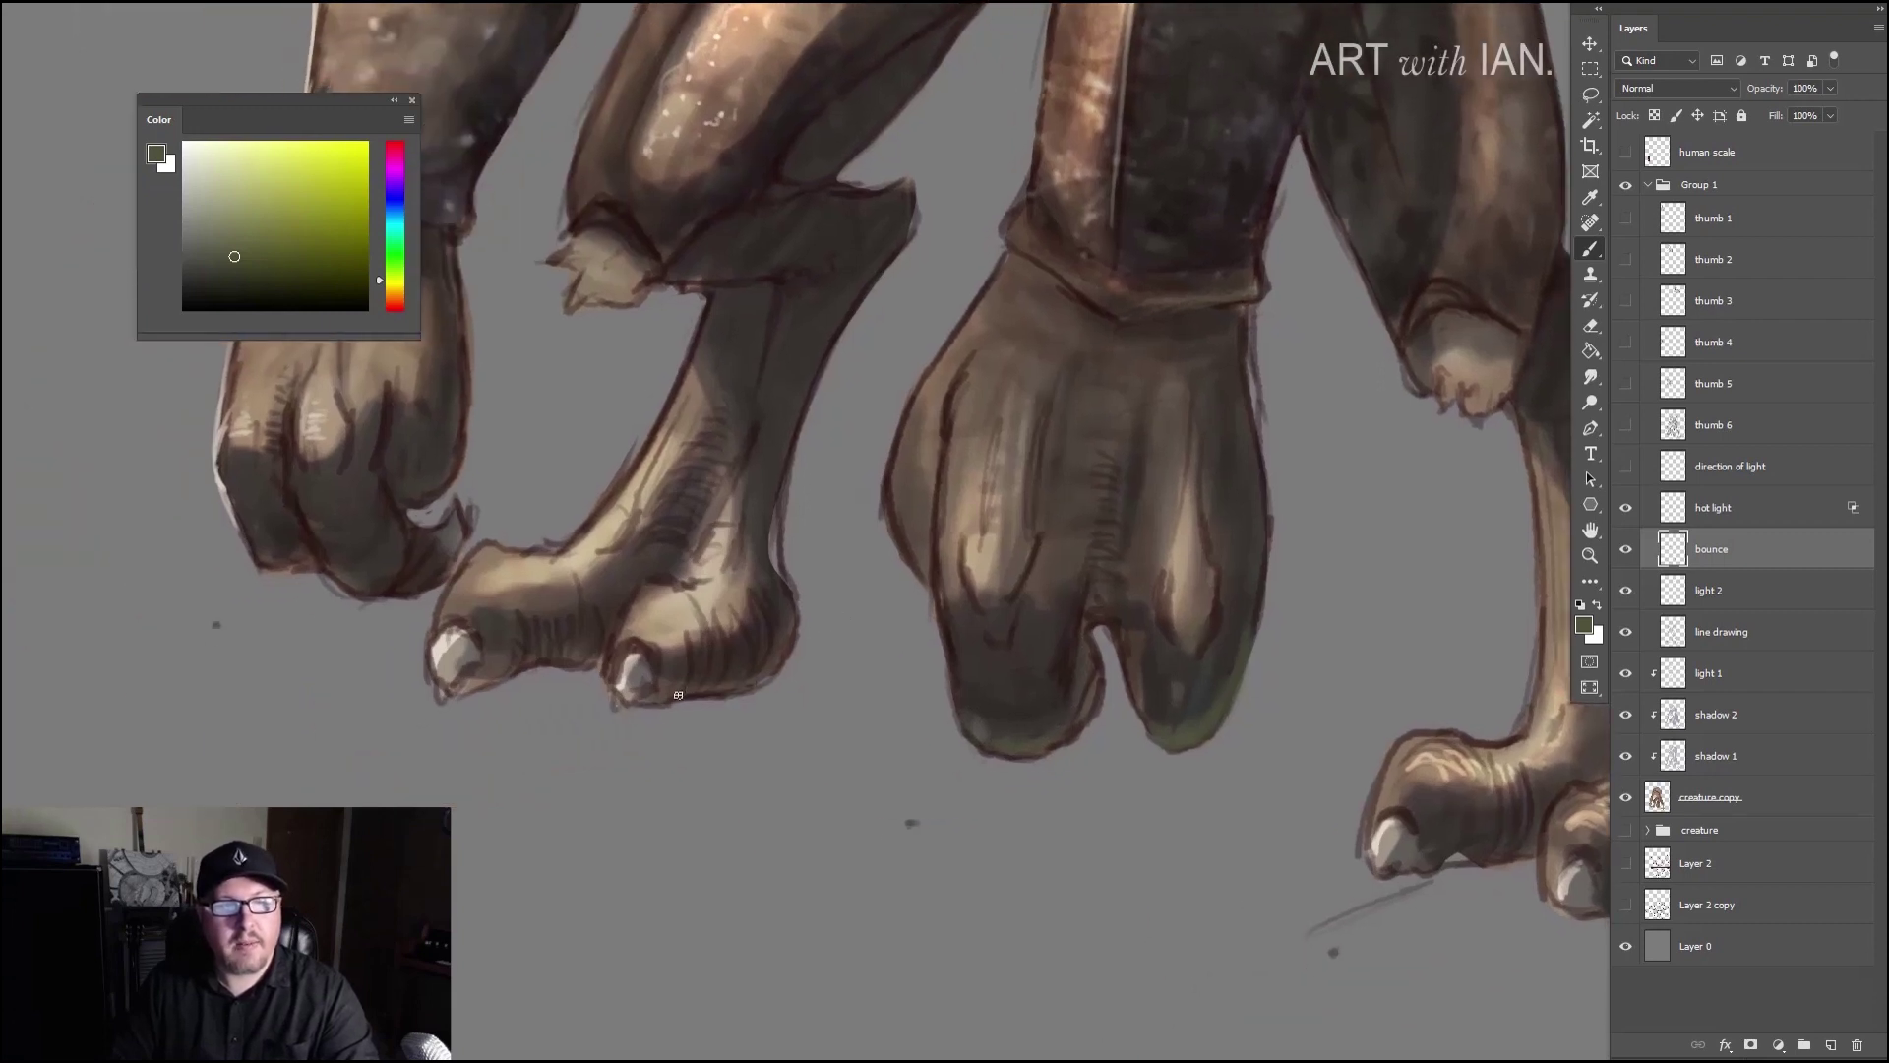
left_click_drag(718, 682, 767, 641)
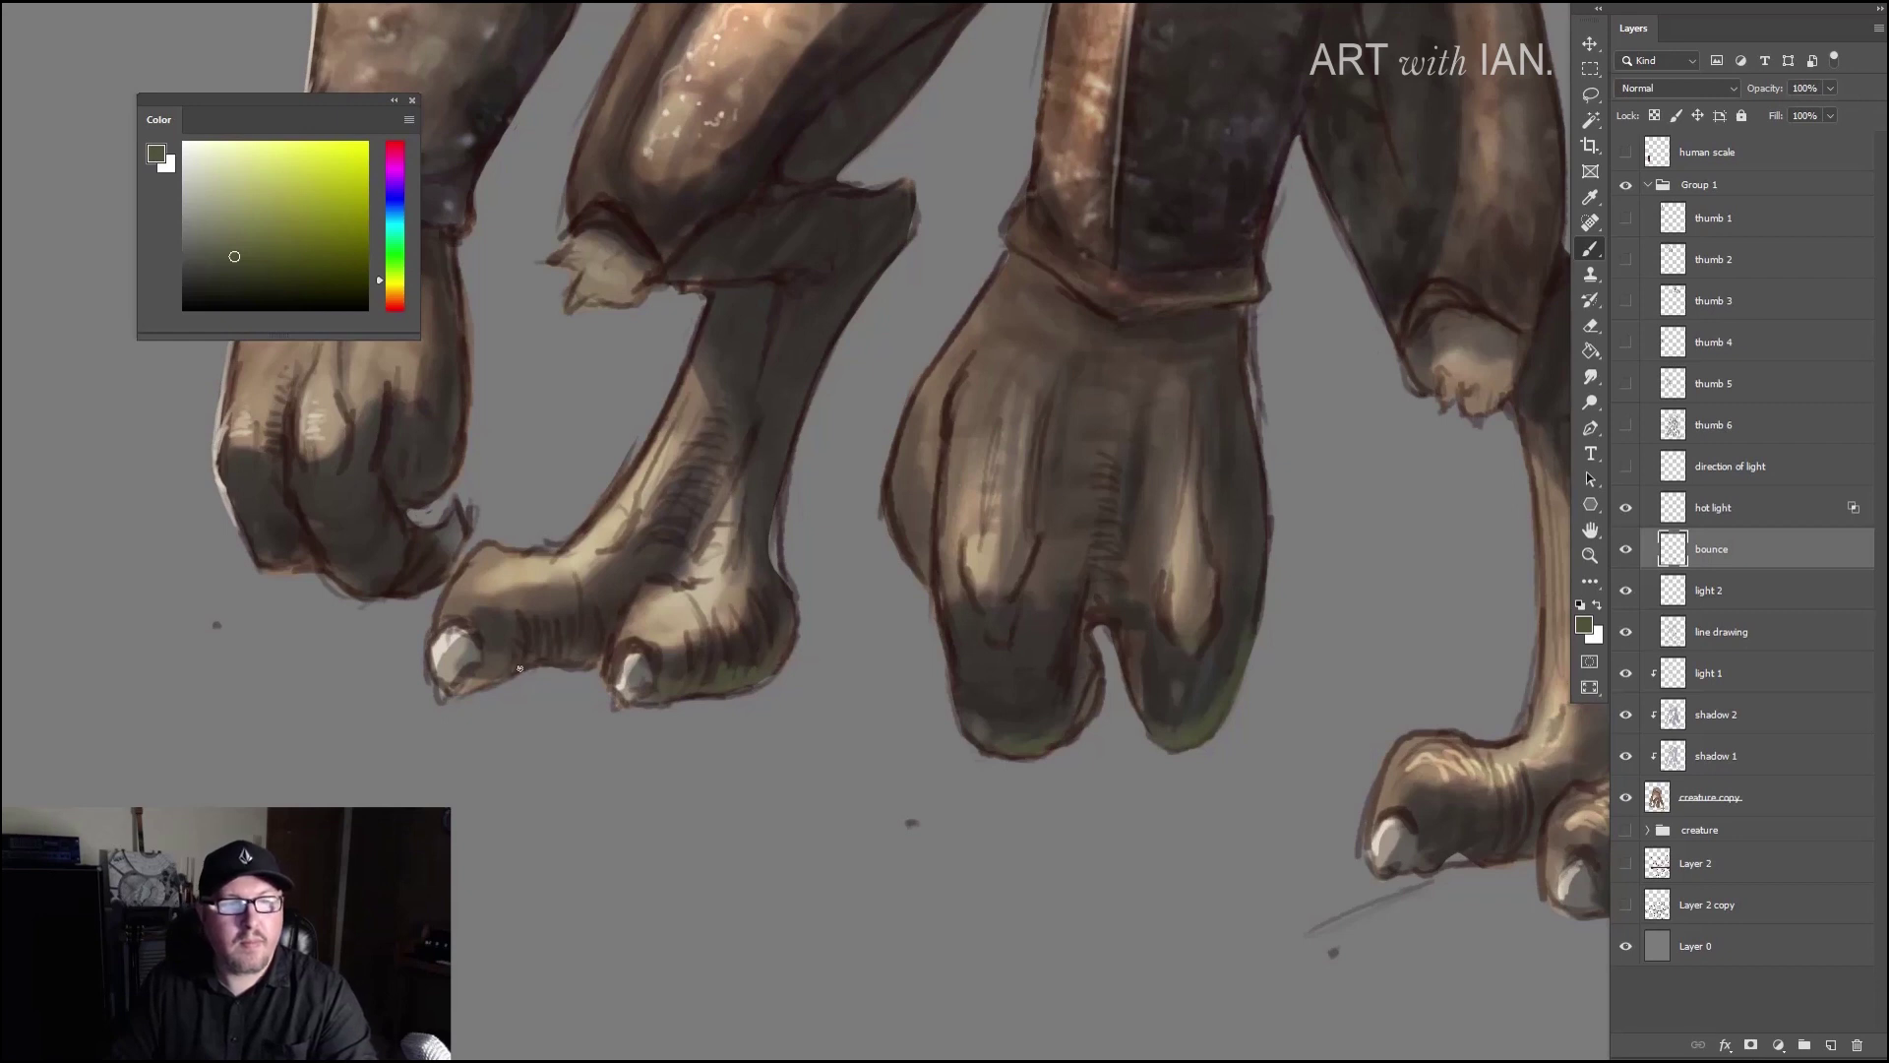
left_click_drag(585, 659, 782, 600)
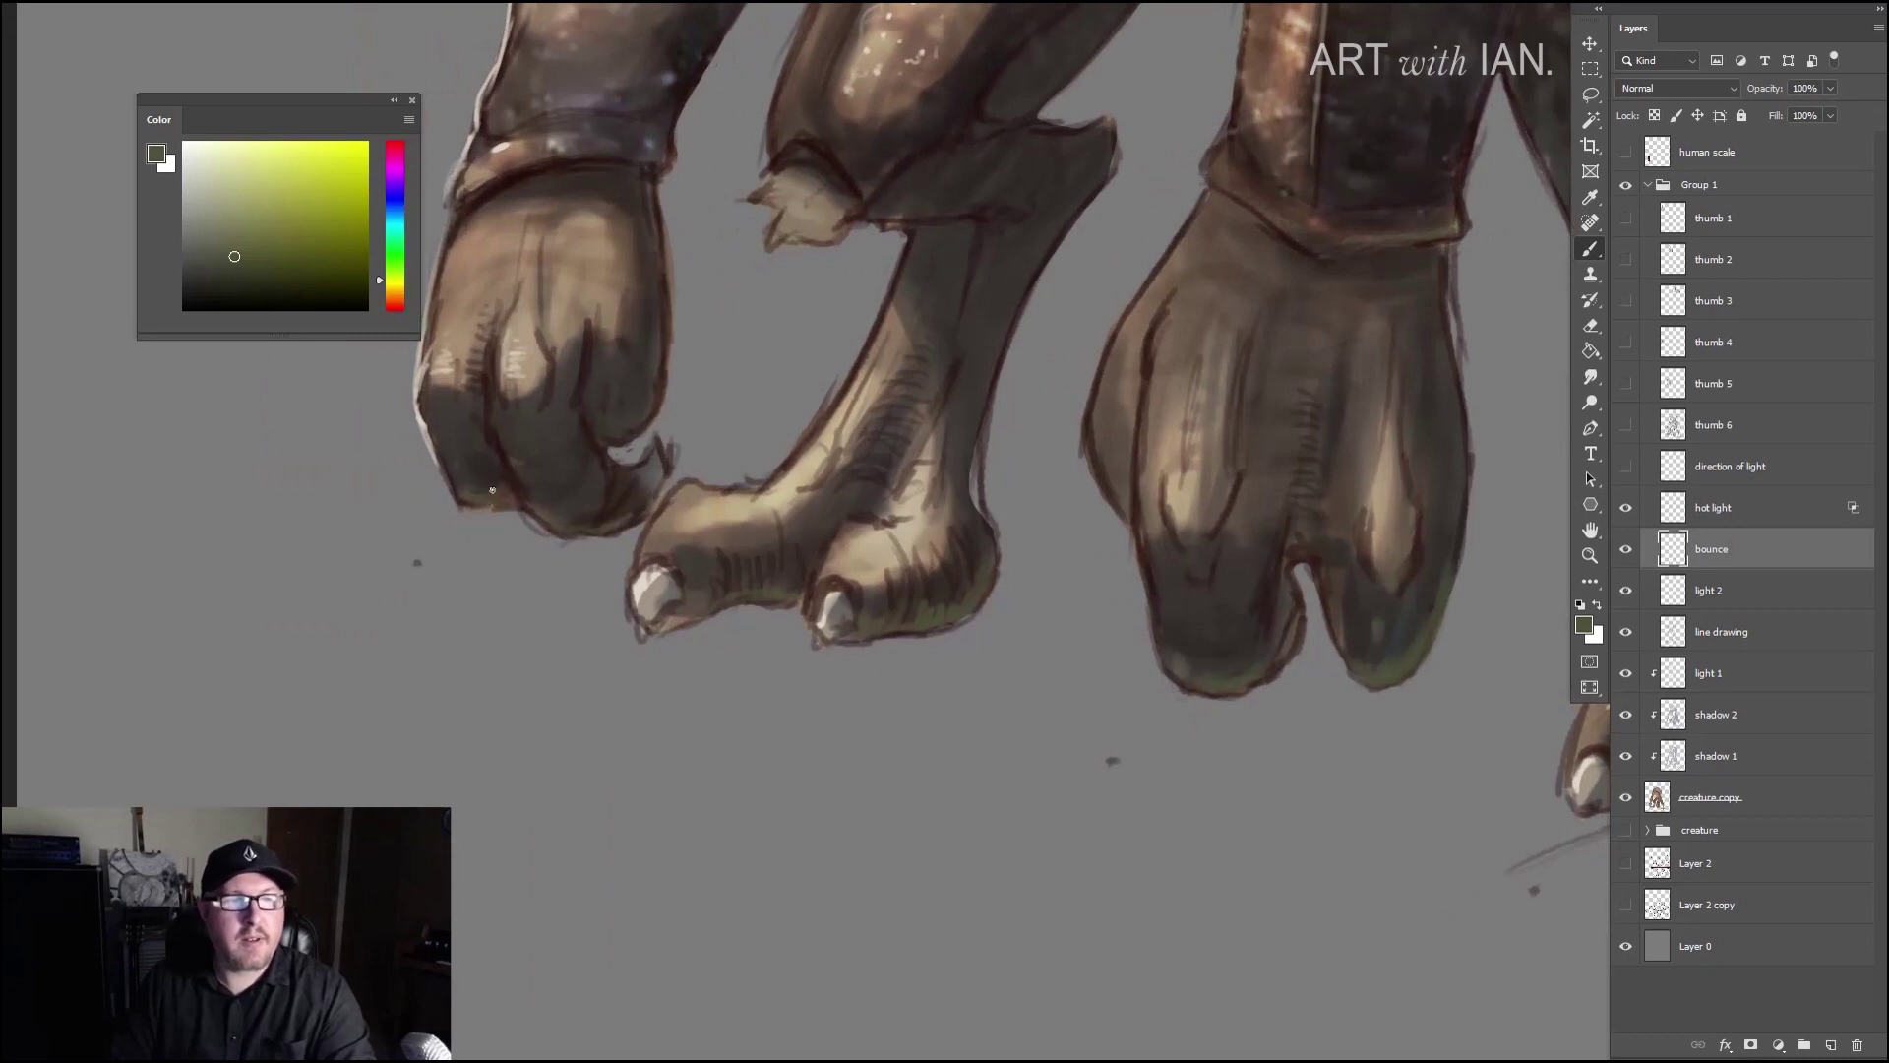
scroll(558, 355, "up", 5)
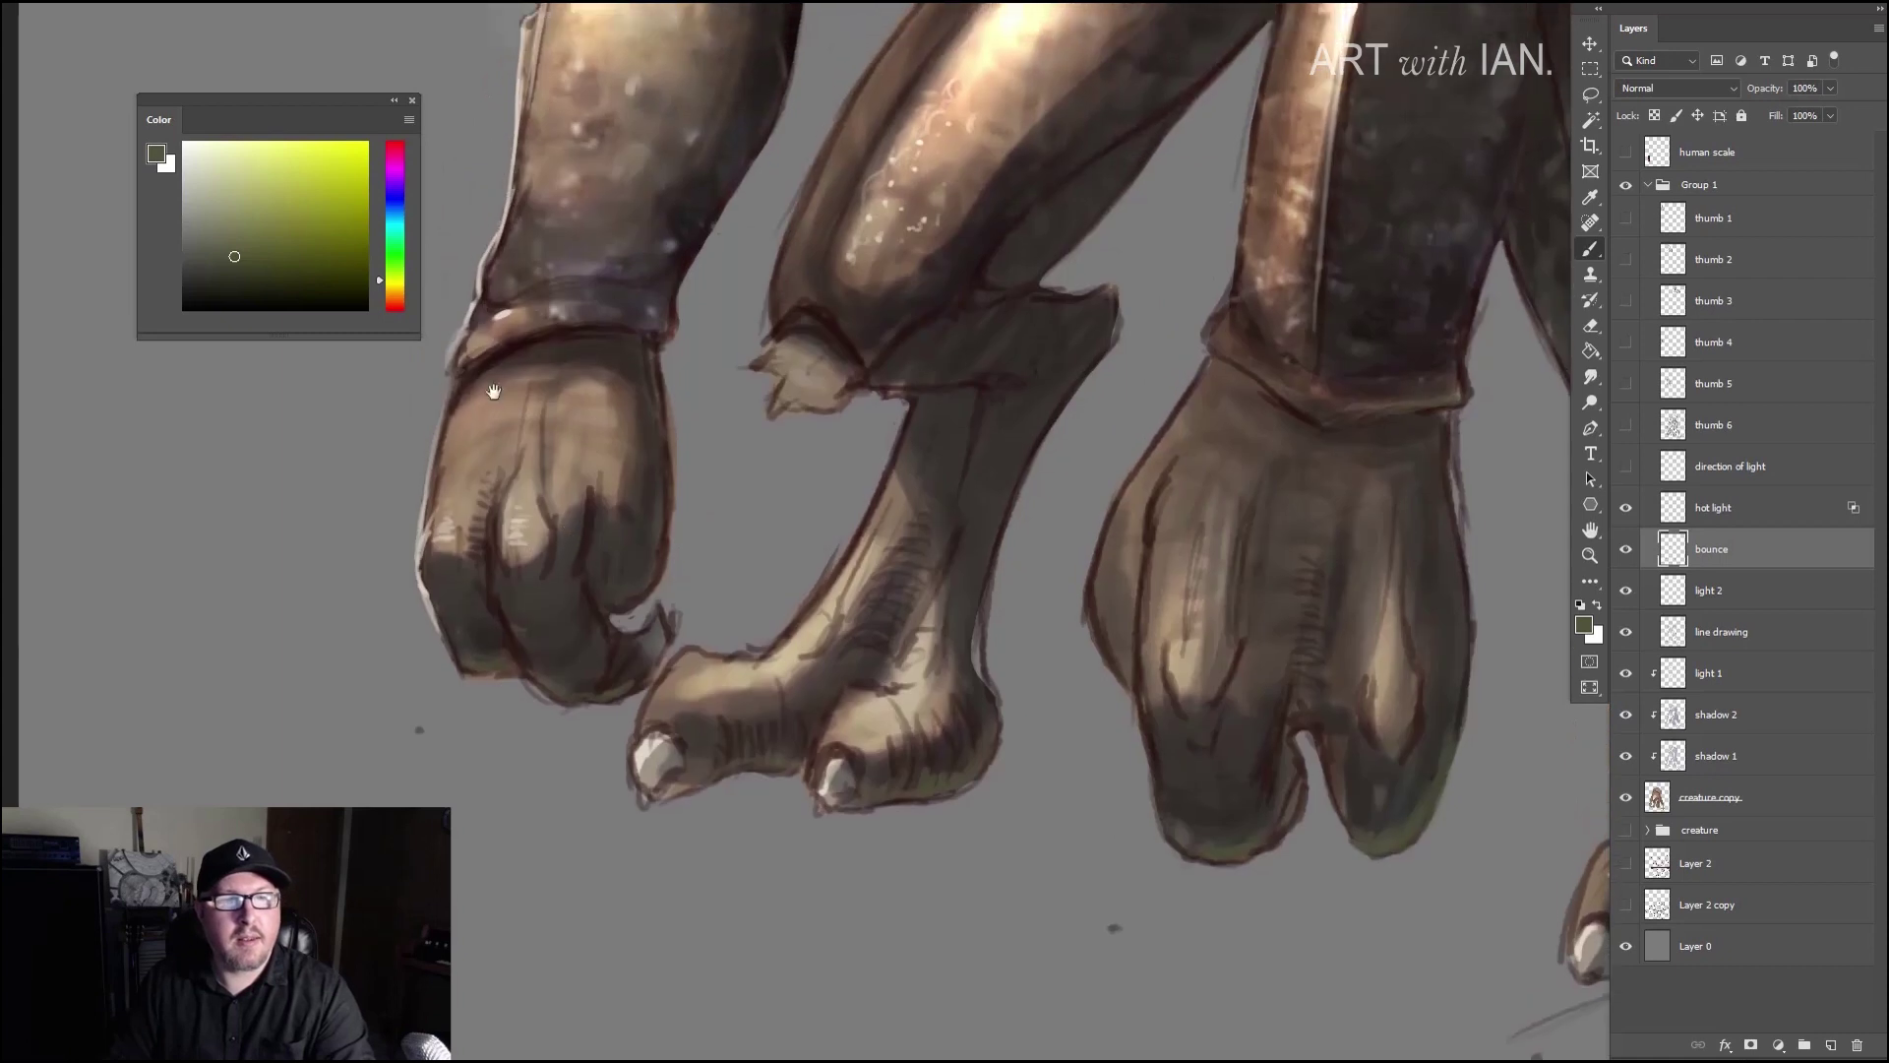
scroll(663, 552, "up", 2)
scroll(662, 552, "right", 4)
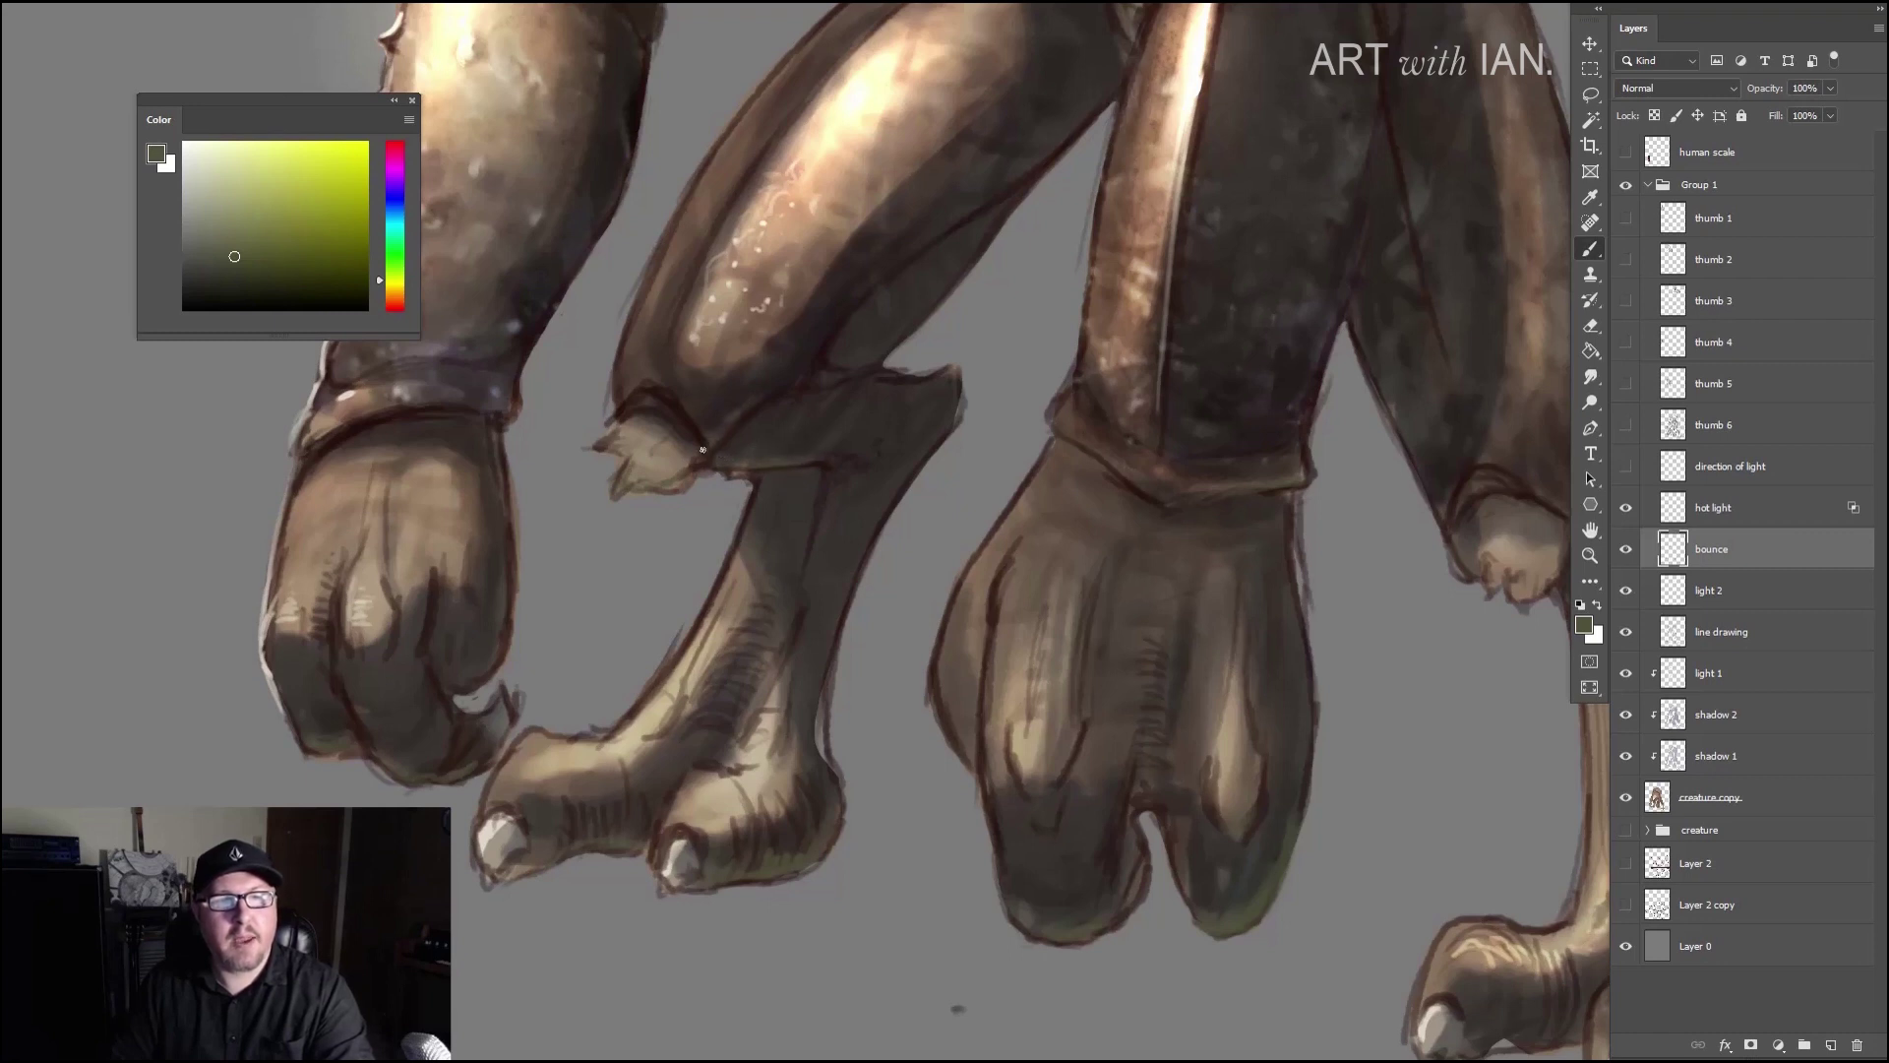
Step: Paint green bounce light along the underside of the bent front thigh and the underside of its knee
scroll(843, 367, "up", 2)
scroll(844, 367, "right", 3)
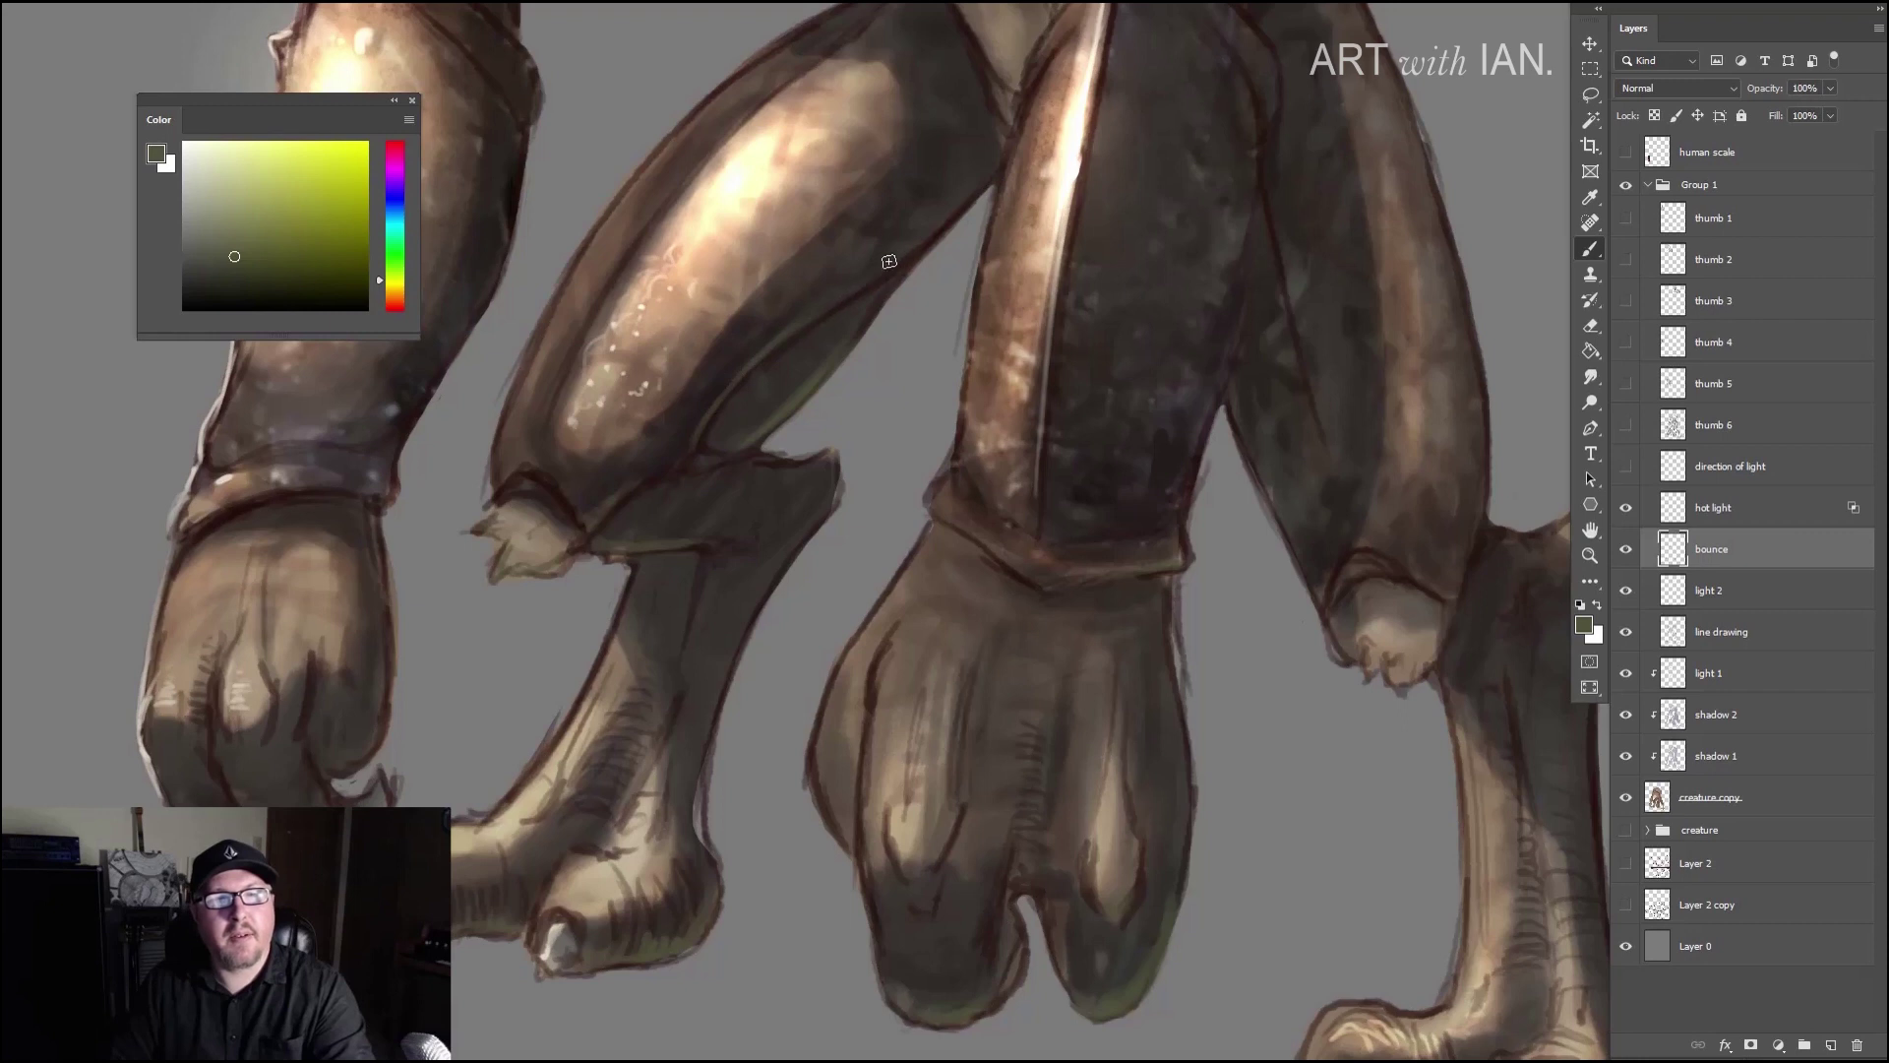
scroll(877, 321, "up", 2)
scroll(877, 321, "right", 6)
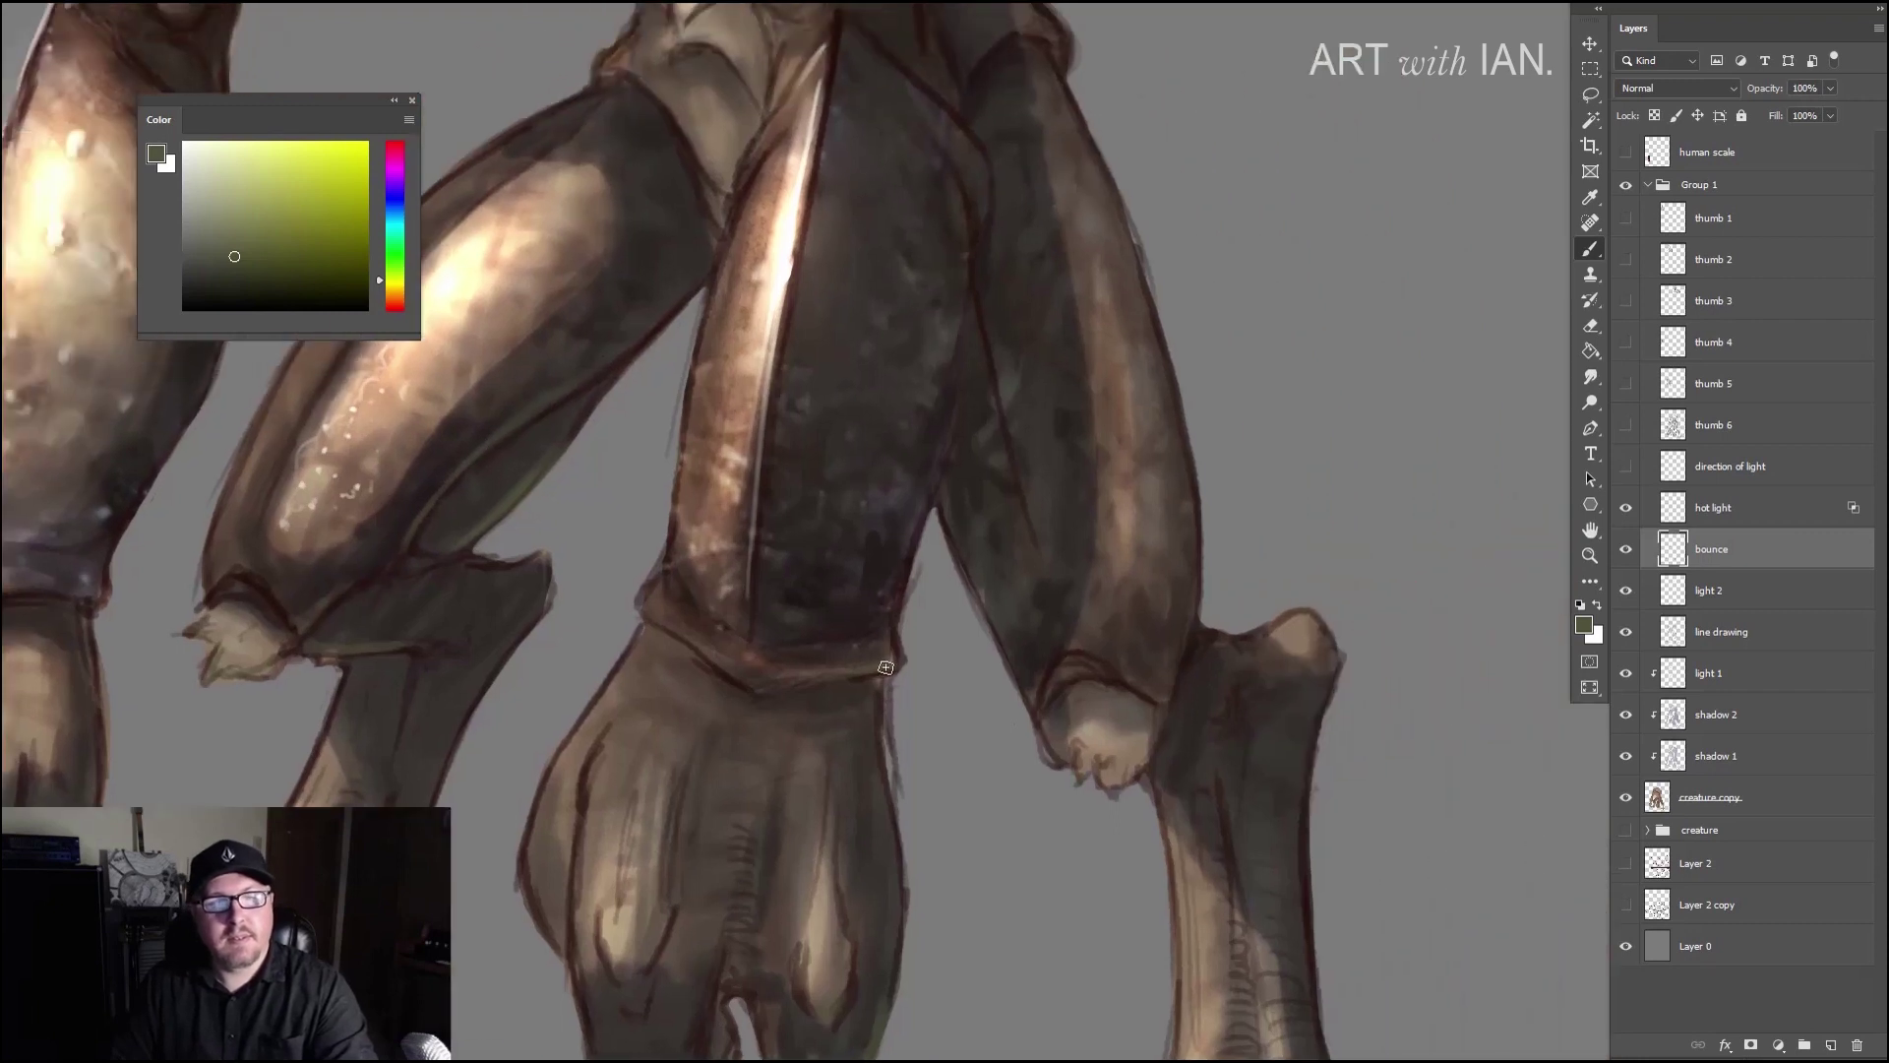
Step: Paint green bounce light along the undersides of the far foot's toes and heel
scroll(967, 338, "down", 6)
scroll(894, 426, "right", 5)
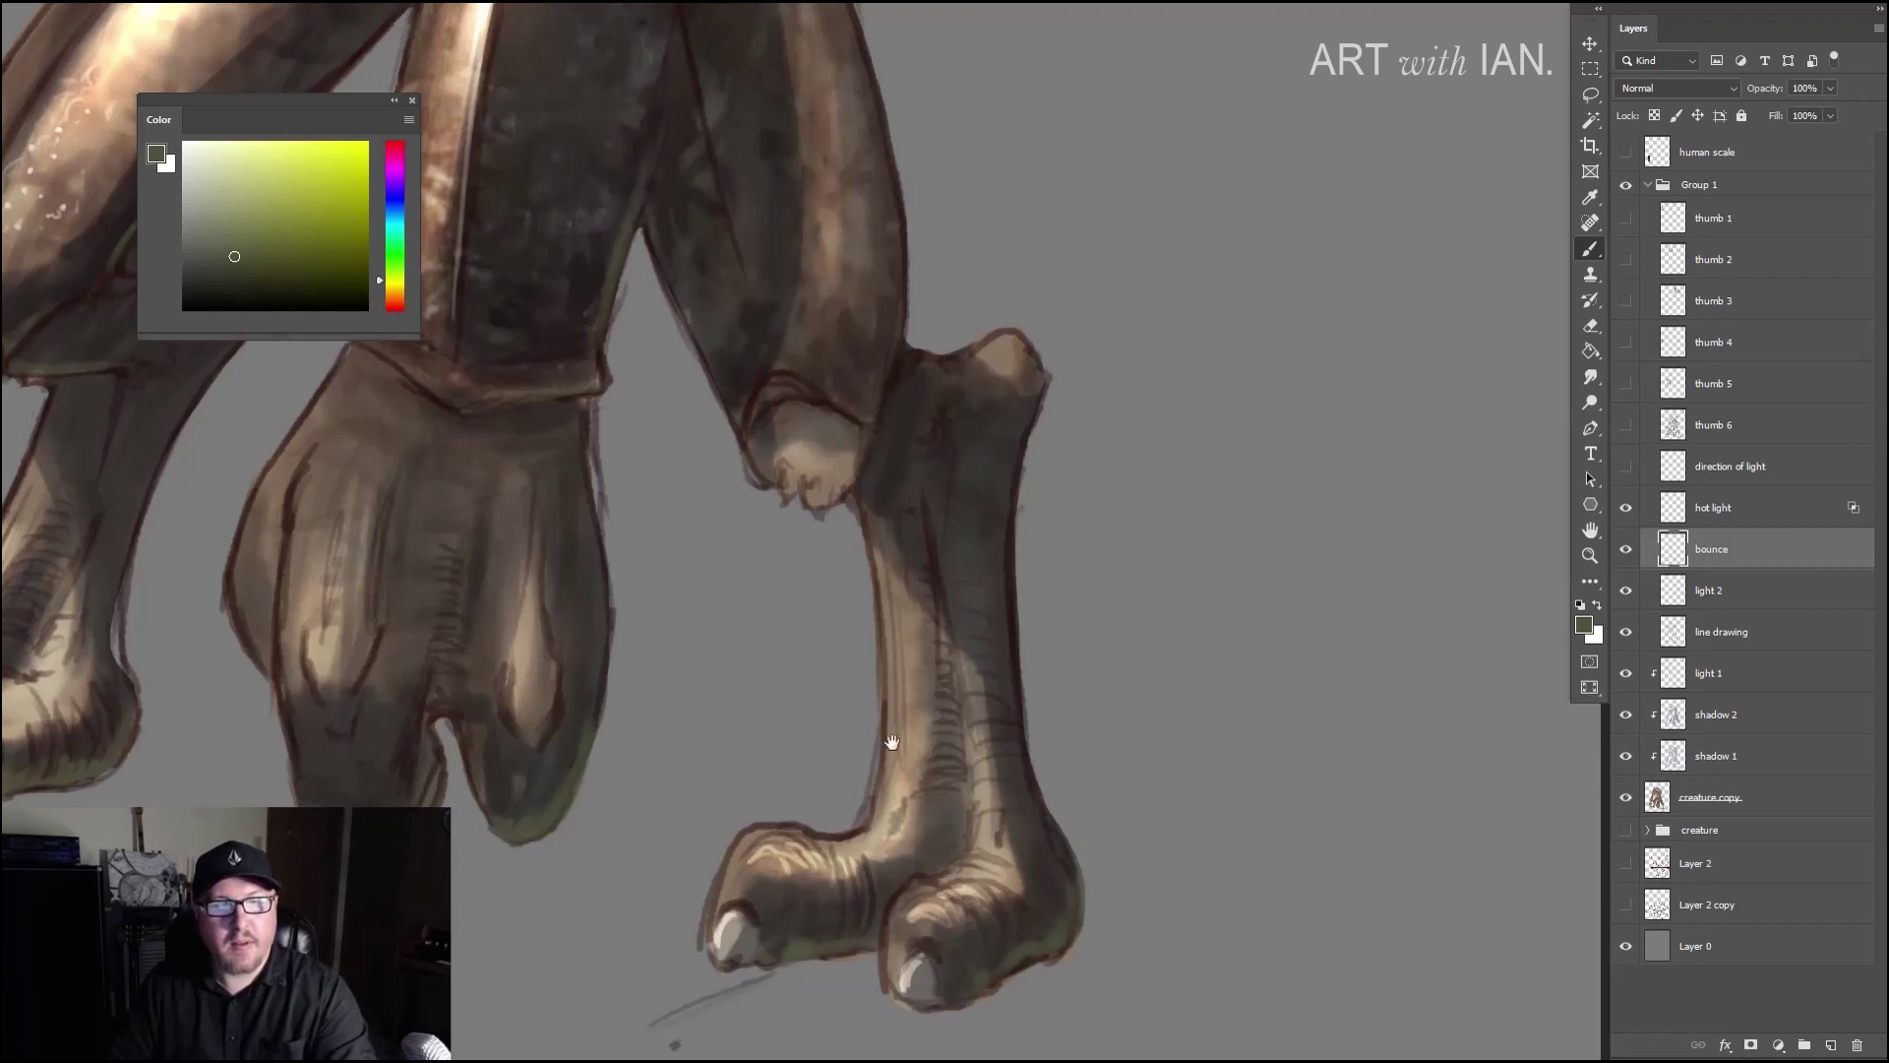
scroll(882, 751, "up", 3)
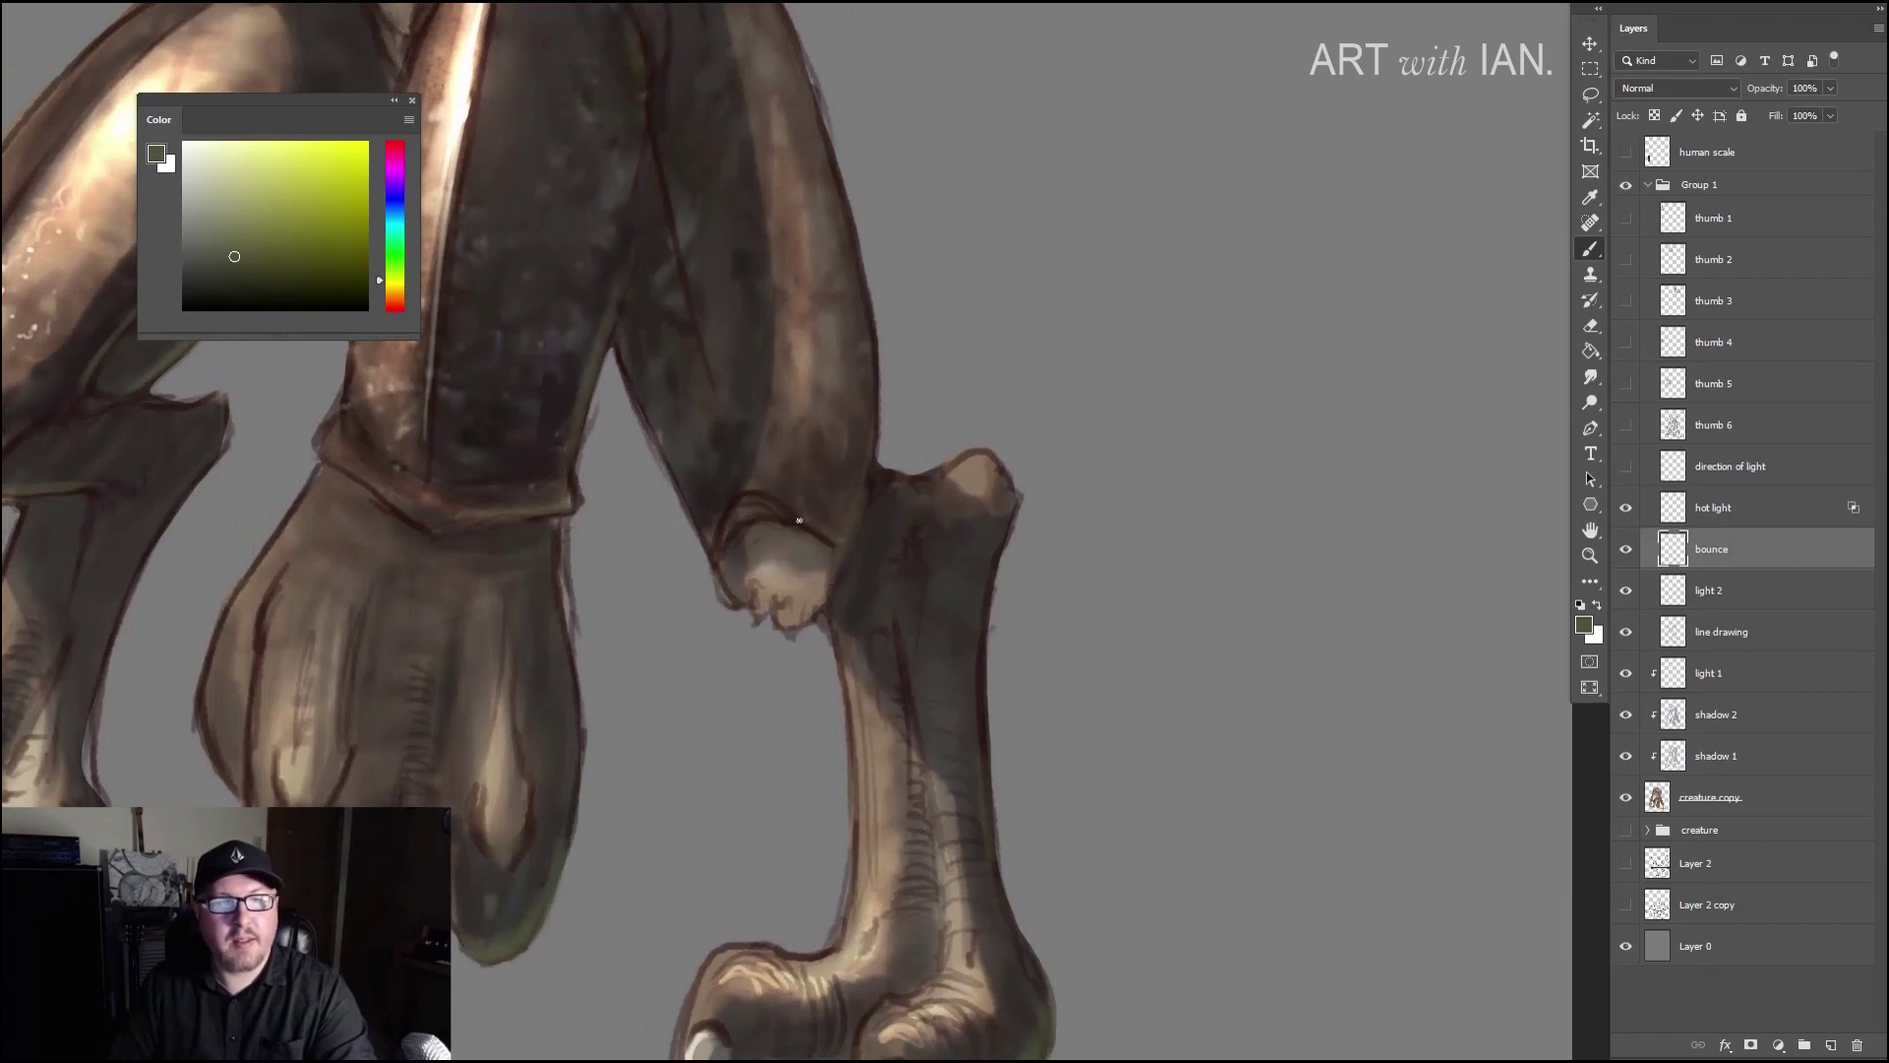
Step: Paint green bounce light along the shadowed inner edge of the near forearm
scroll(758, 456, "up", 5)
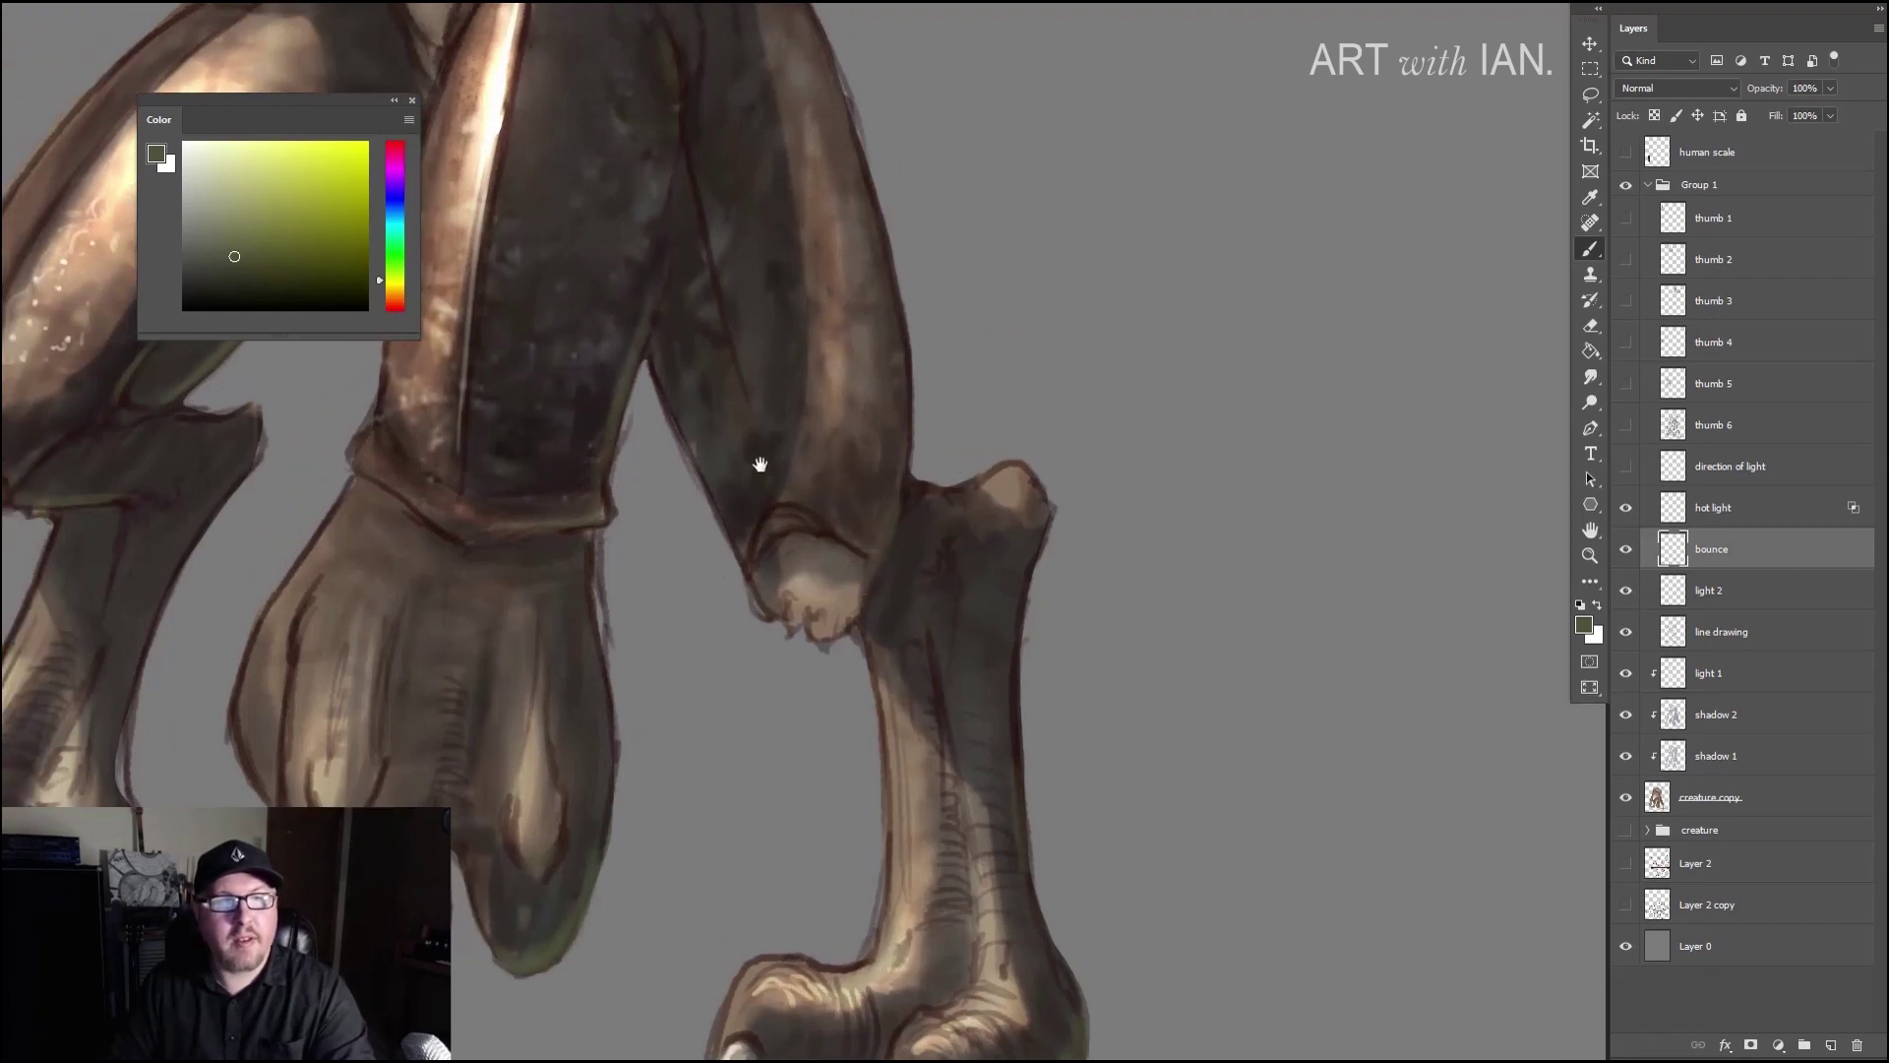
scroll(801, 401, "left", 3)
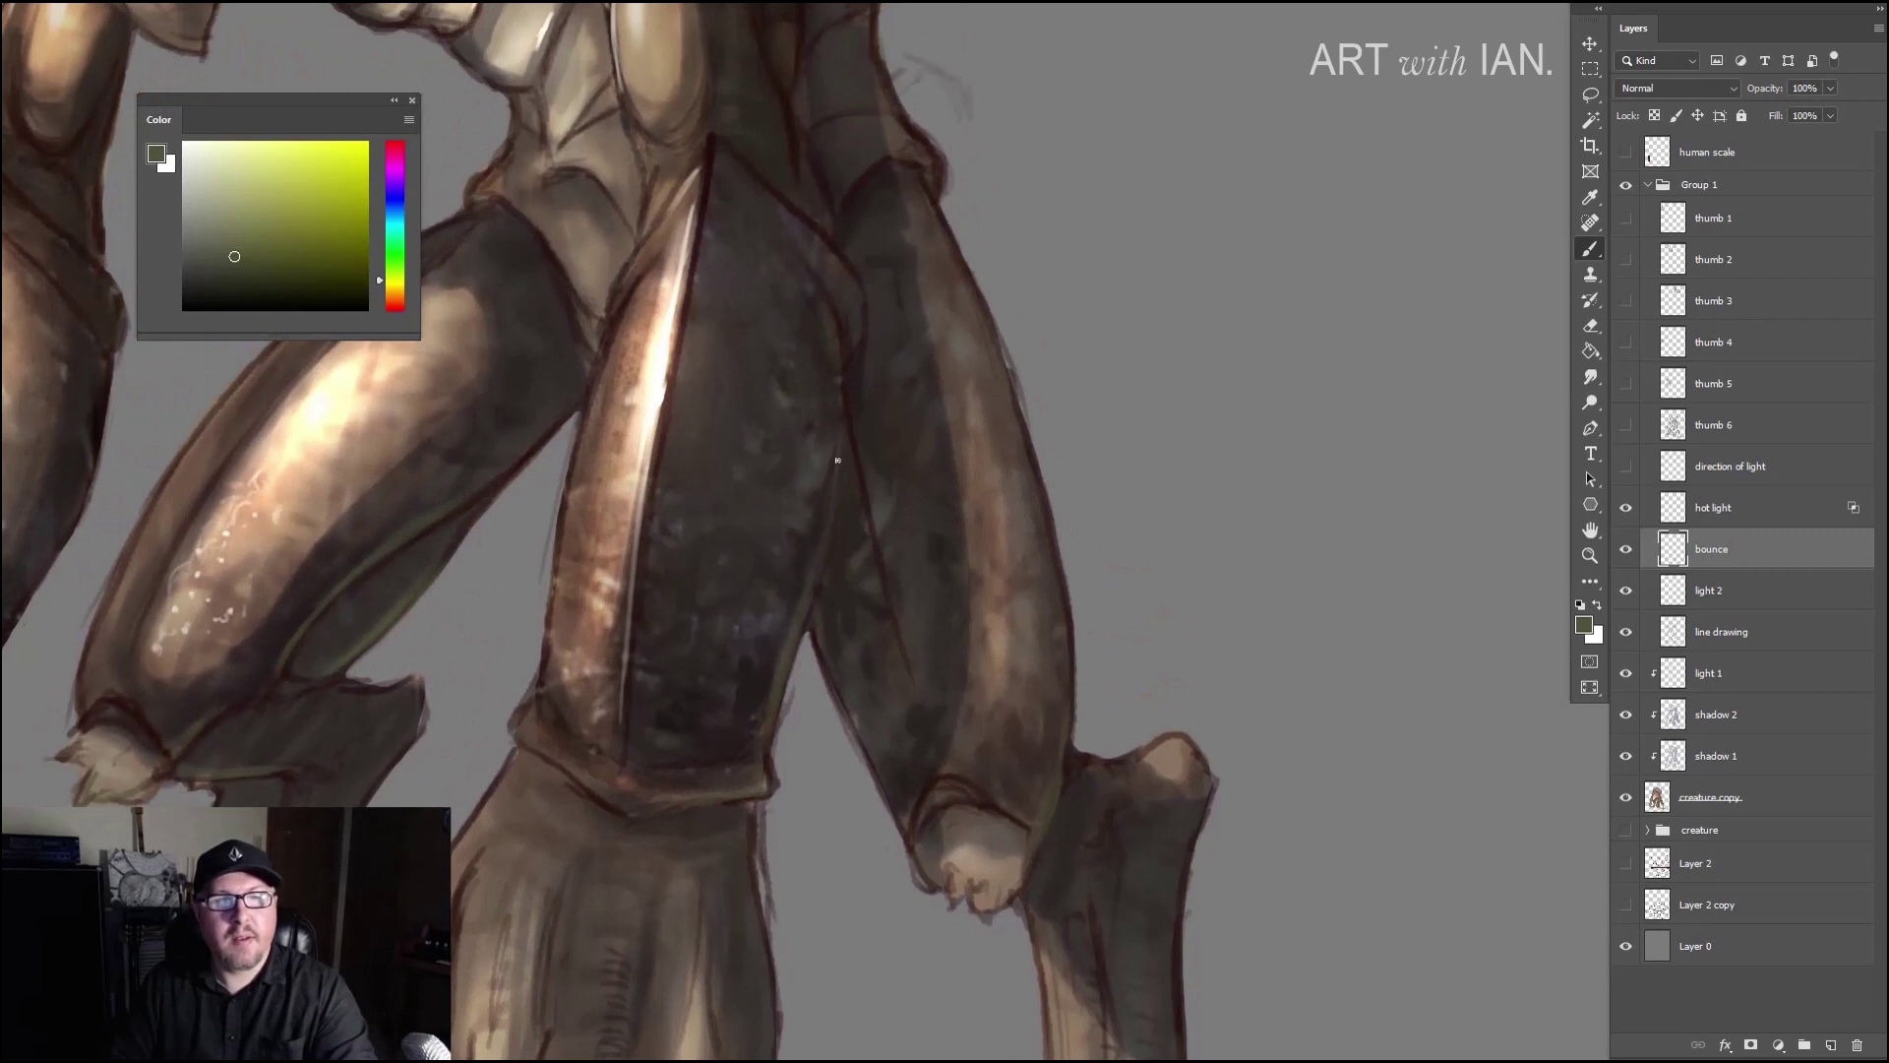
mouse_move(783, 606)
left_mouse_down()
mouse_move(776, 663)
mouse_move(831, 561)
left_mouse_up()
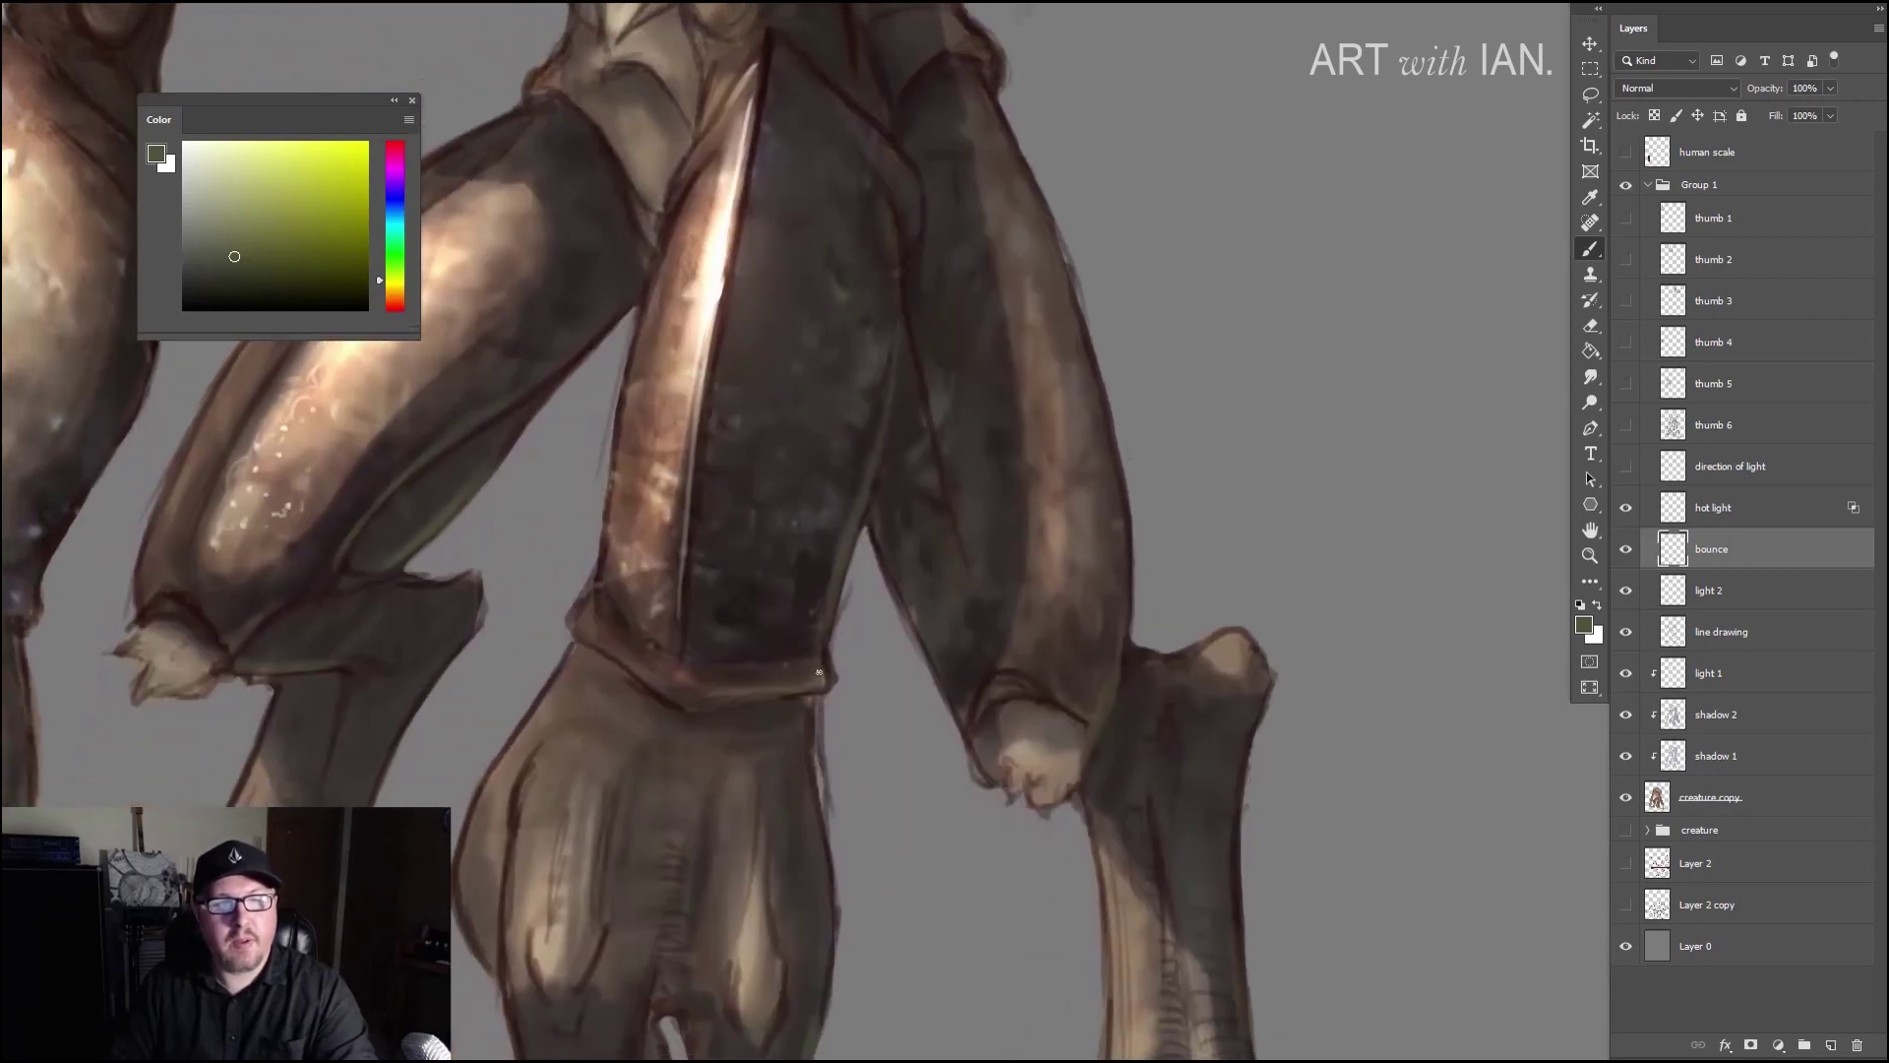
scroll(789, 683, "up", 10)
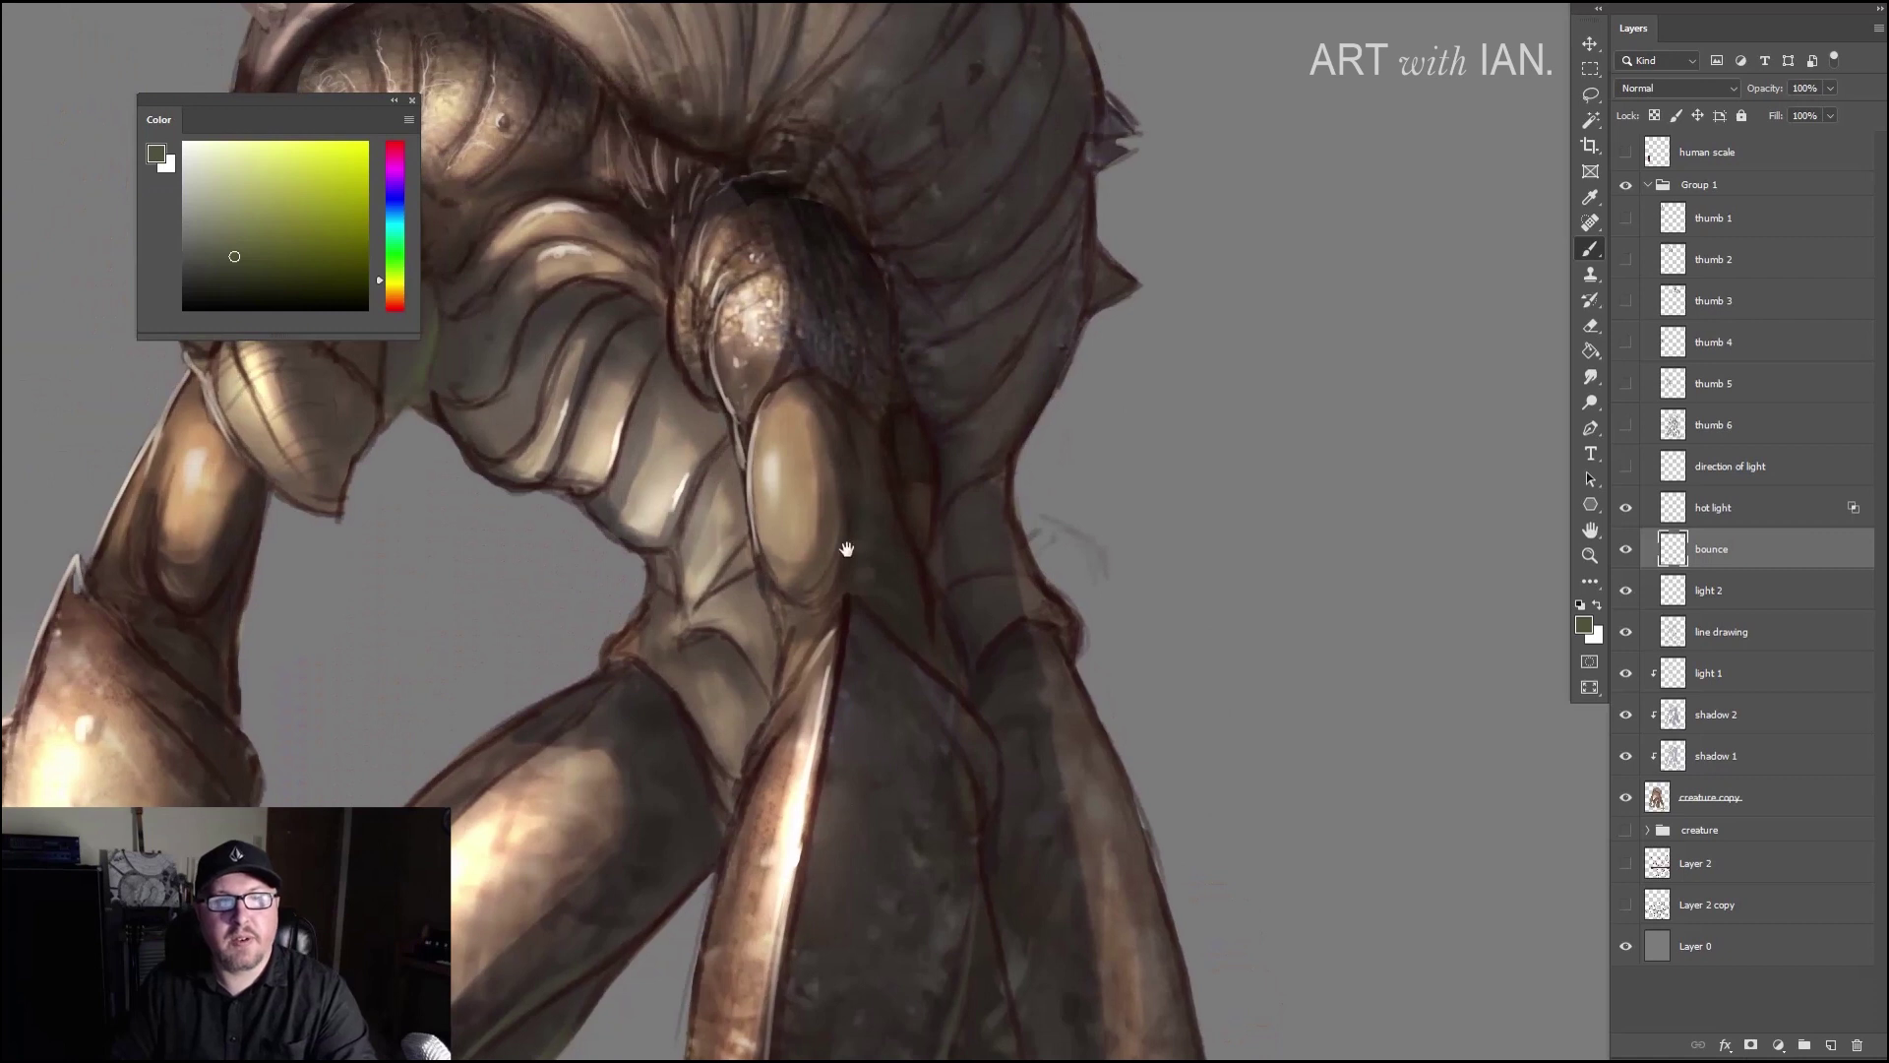
mouse_move(846, 548)
left_mouse_down()
mouse_move(885, 443)
mouse_move(937, 384)
left_mouse_up()
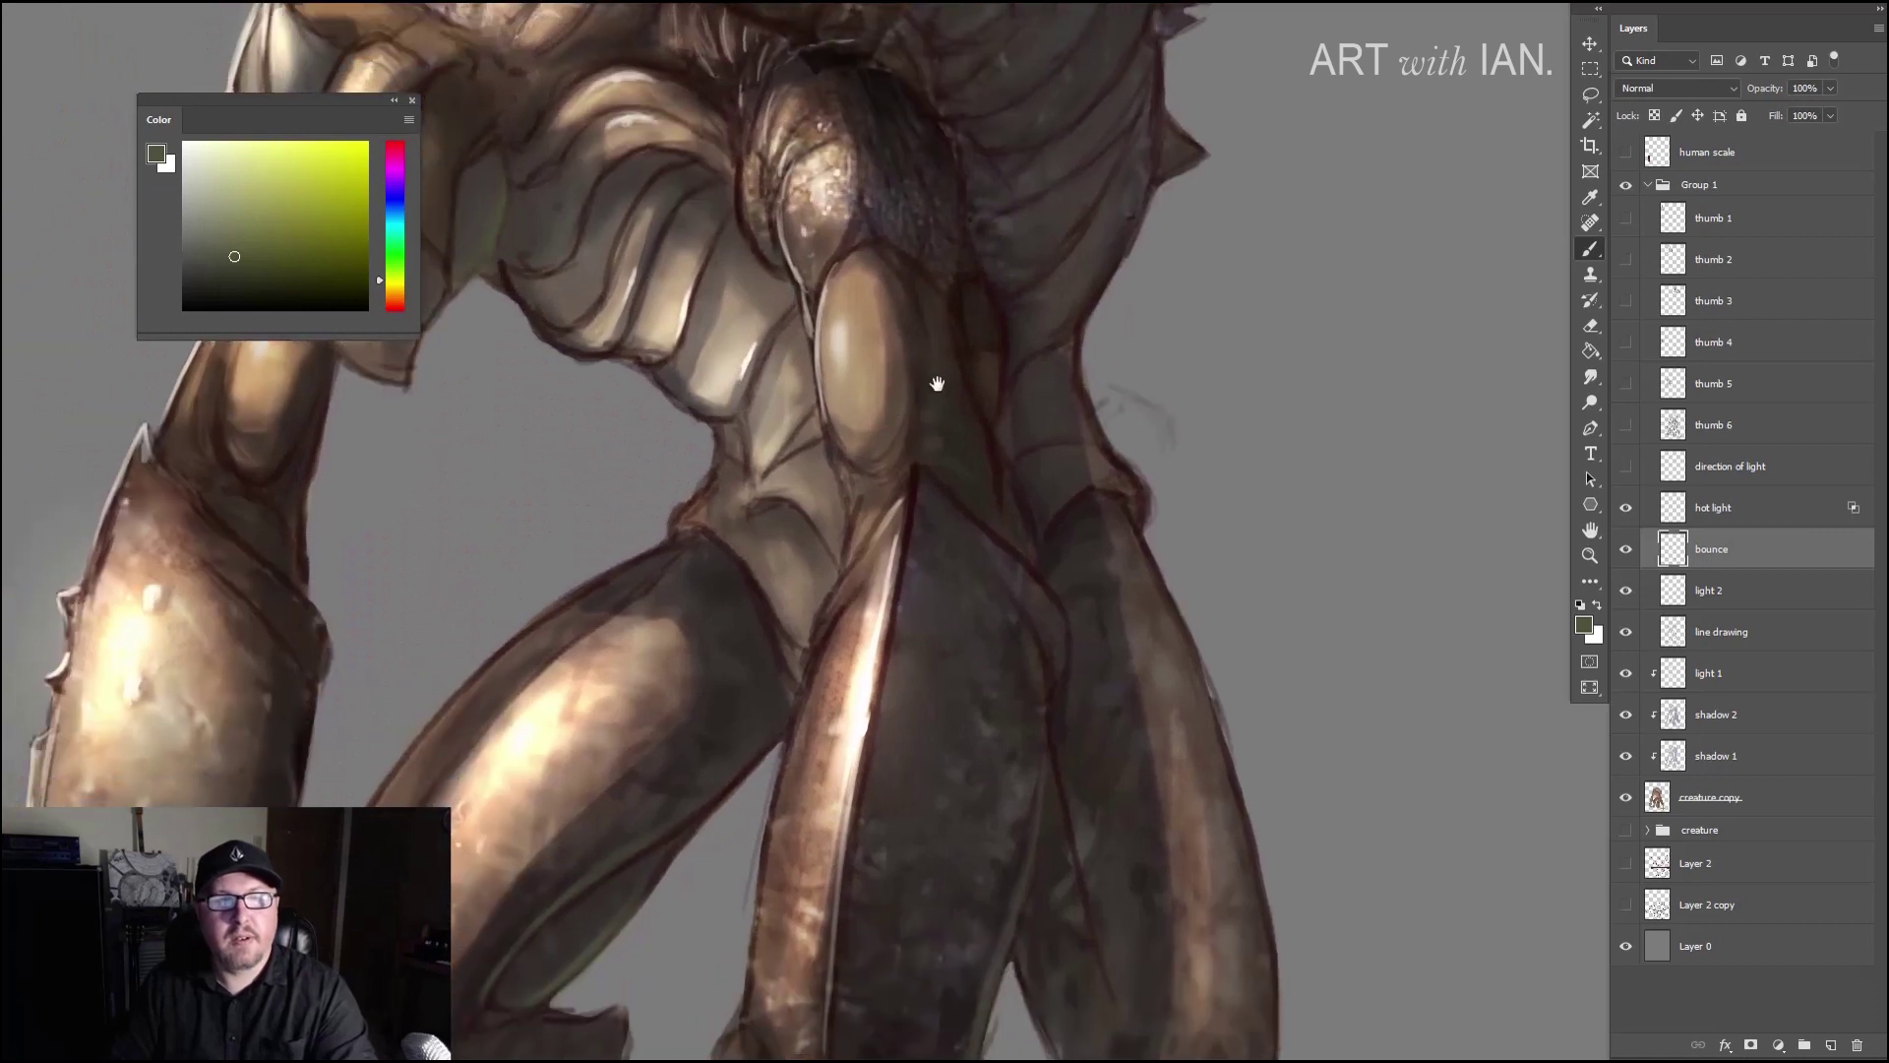
left_click_drag(797, 550, 944, 575)
left_click_drag(837, 482, 925, 574)
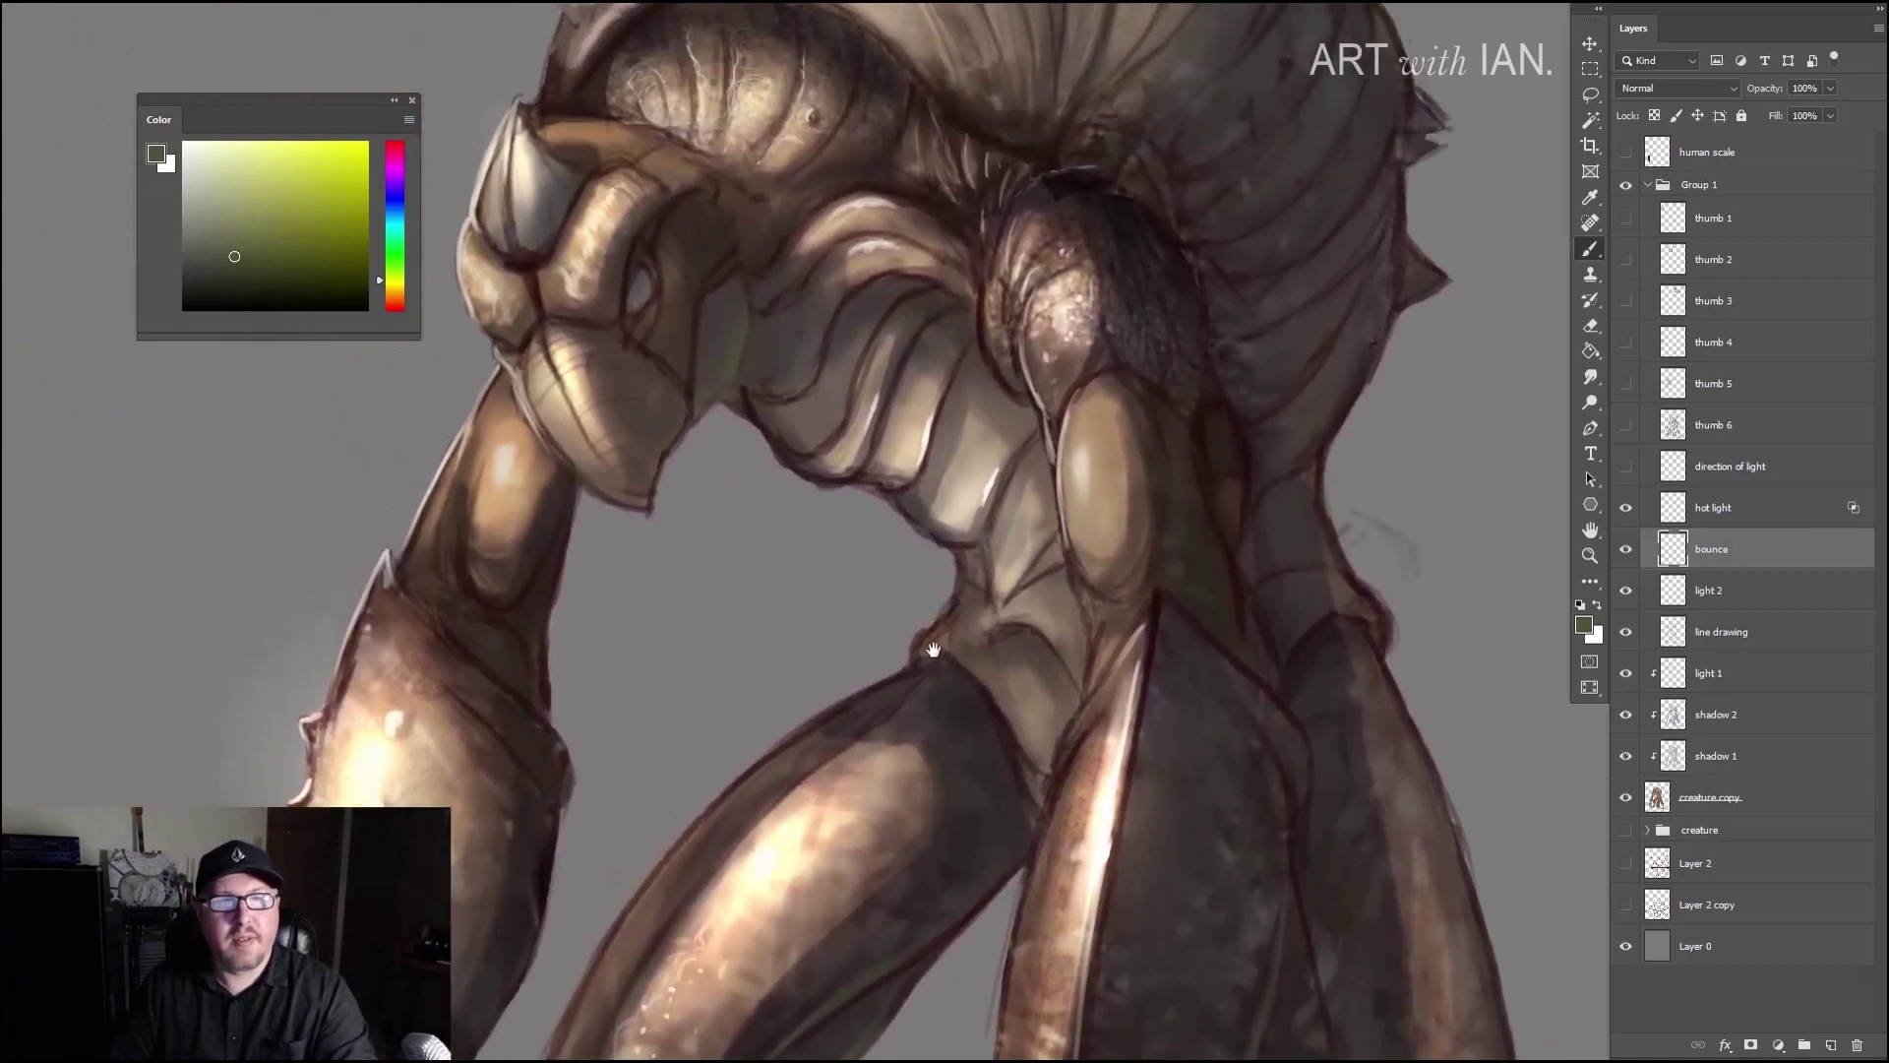
left_click_drag(787, 433, 1019, 554)
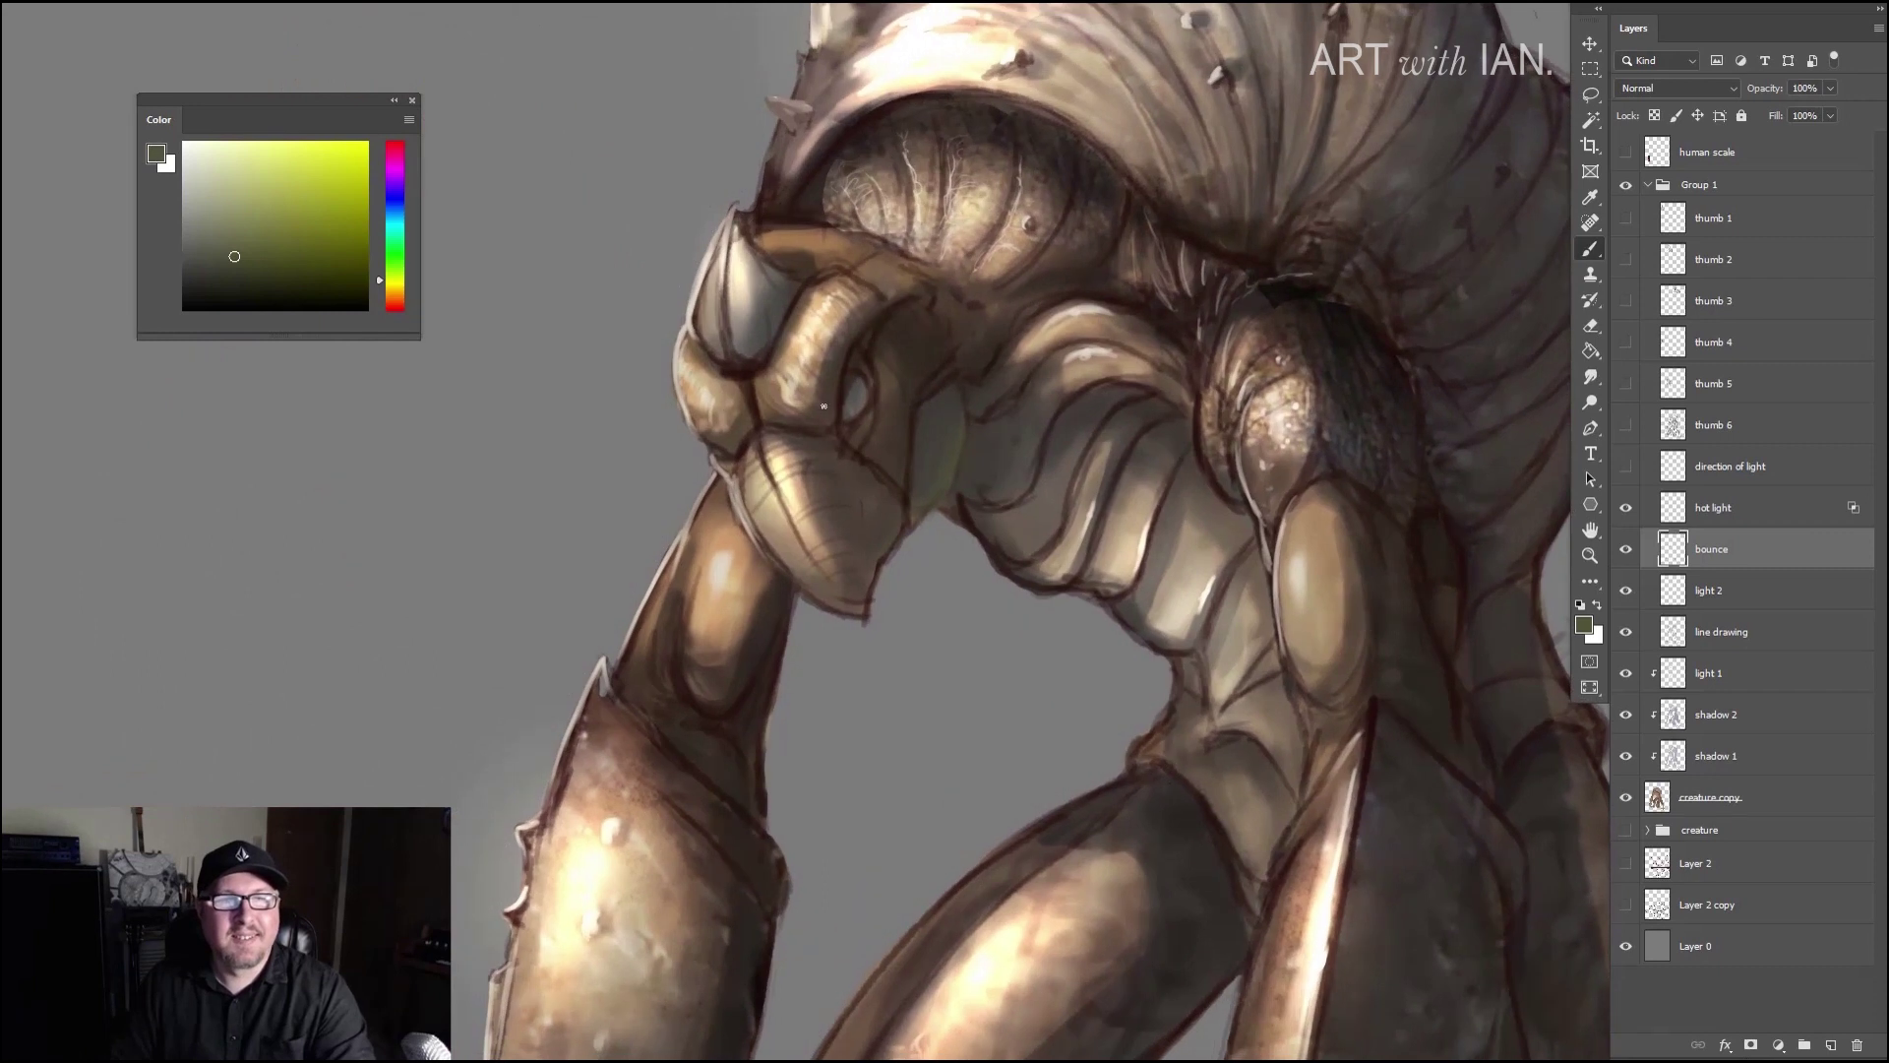
left_click_drag(770, 929, 833, 755)
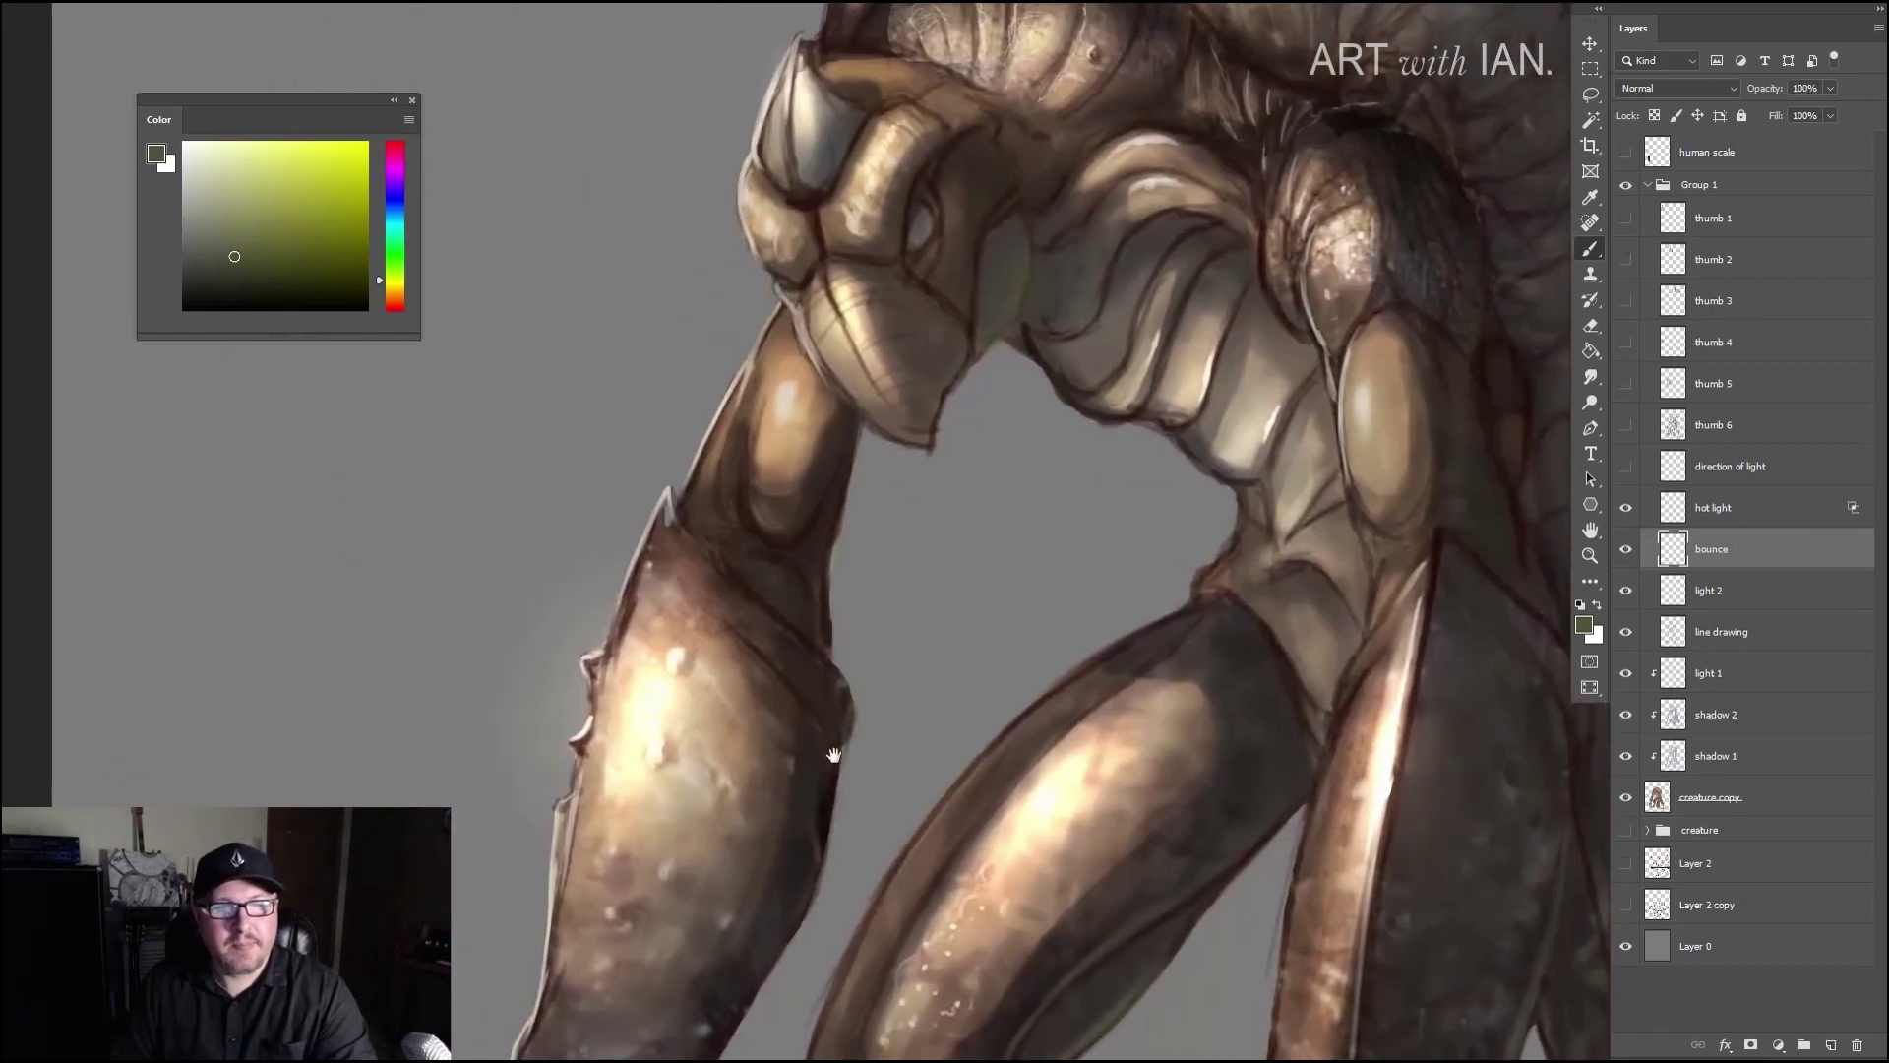
mouse_move(834, 679)
left_mouse_down()
mouse_move(827, 582)
mouse_move(857, 541)
mouse_move(848, 606)
mouse_move(866, 521)
mouse_move(844, 640)
mouse_move(805, 700)
mouse_move(847, 615)
mouse_move(821, 667)
left_mouse_up()
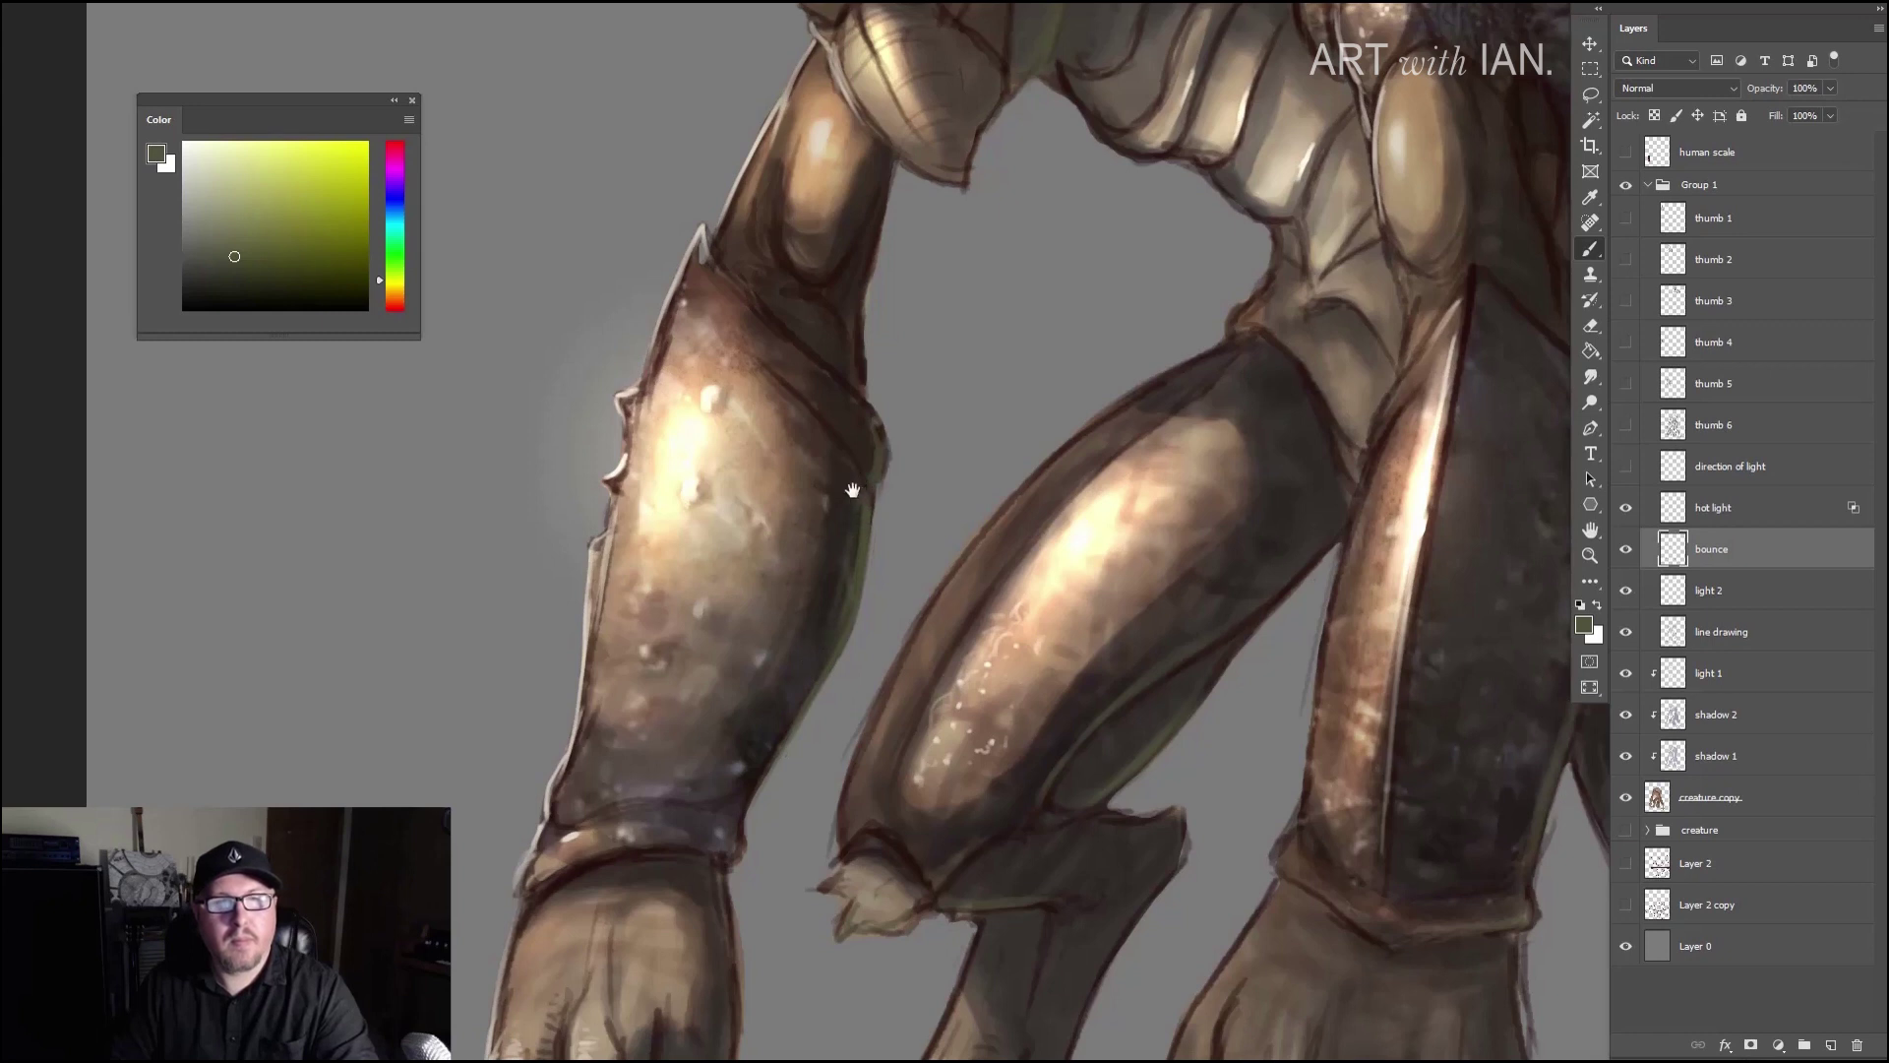
scroll(826, 541, "down", 3)
Step: Sample a belly plate tone, darken it to a muted brown, and paint soft shading over the folds behind the eye
scroll(857, 468, "up", 10)
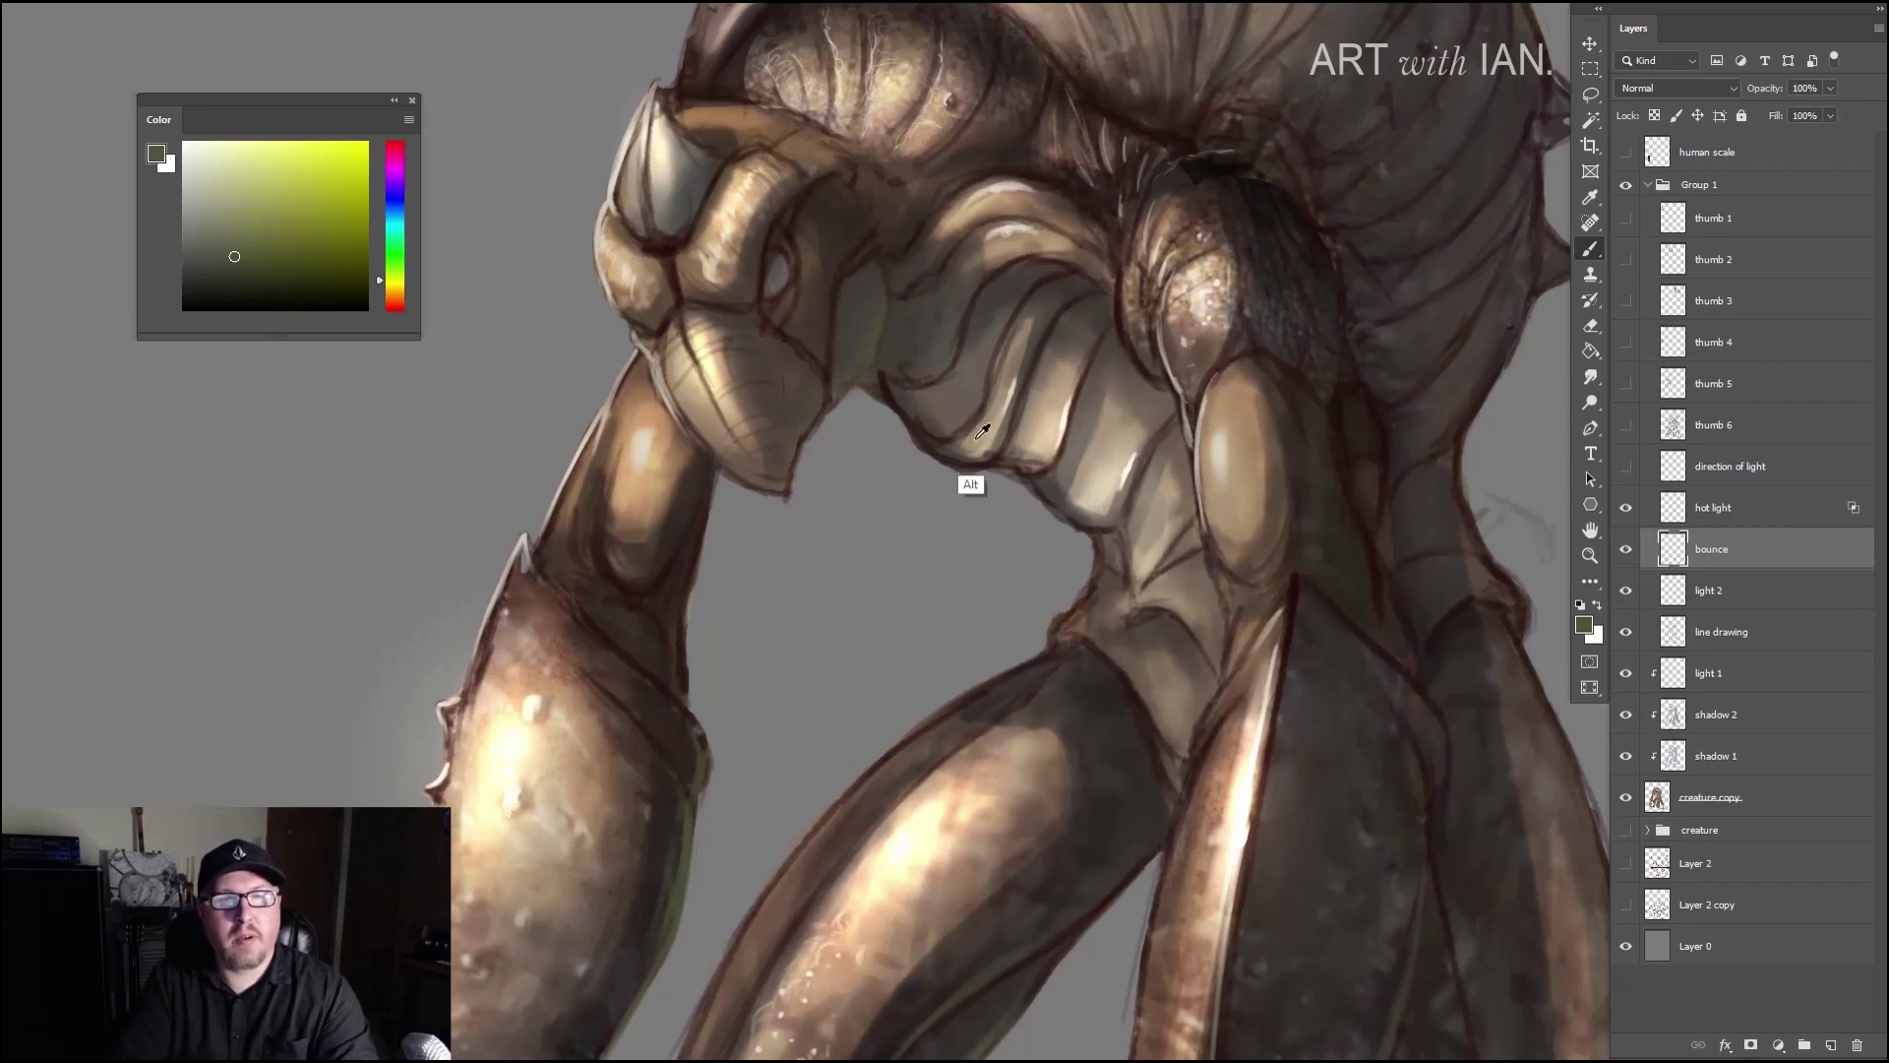
left_click(1000, 404, "alt")
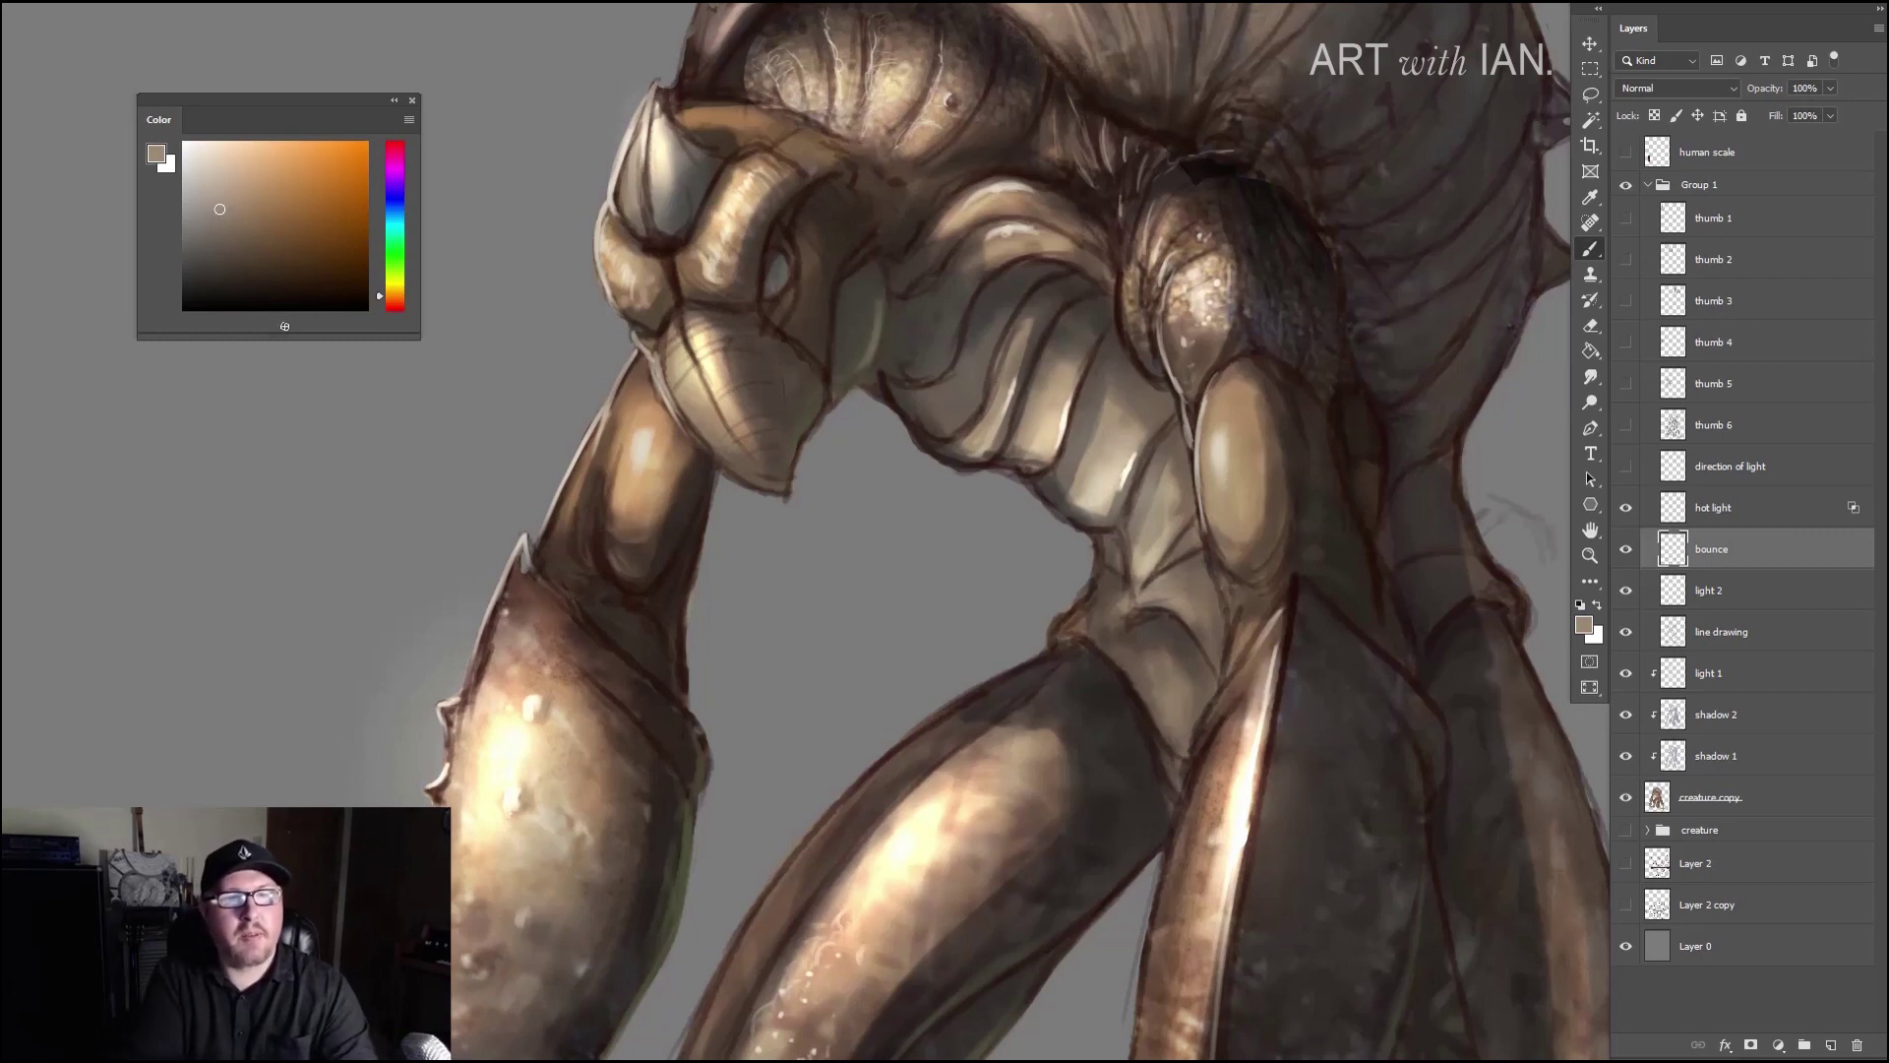
left_click_drag(208, 230, 208, 246)
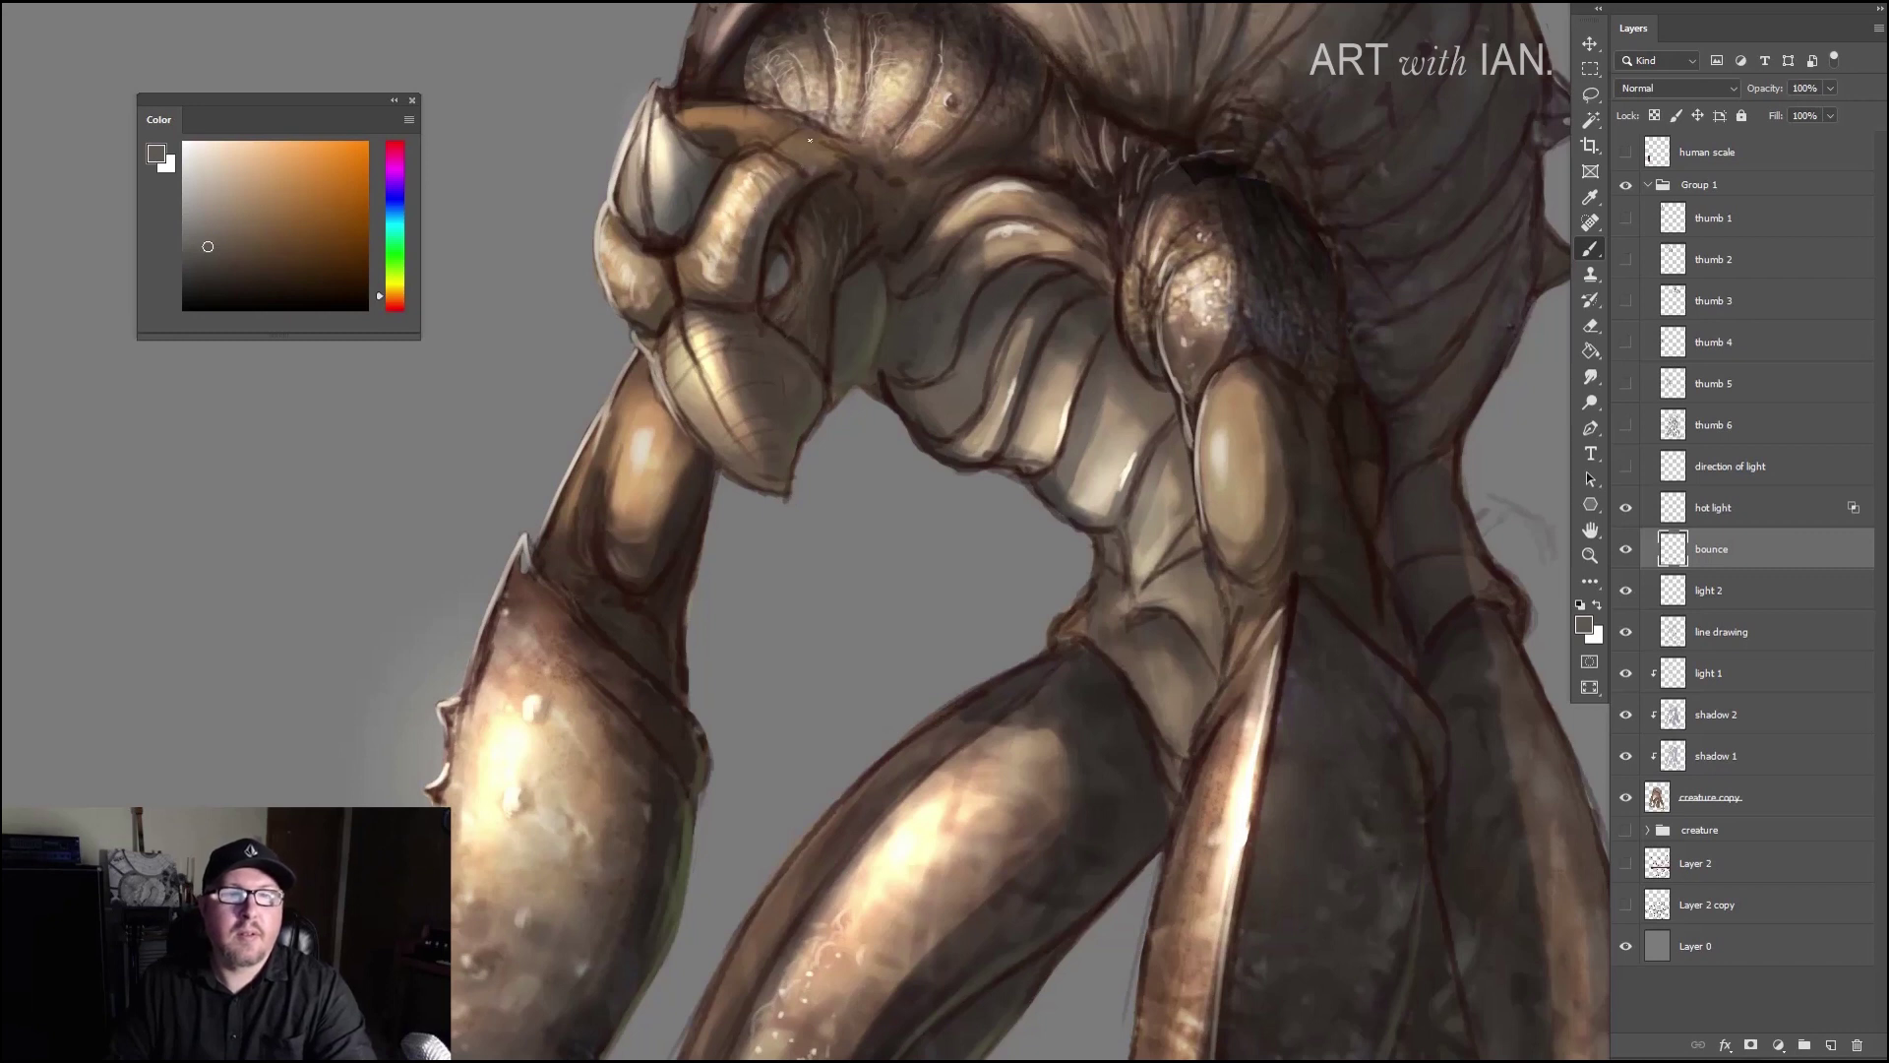
left_click_drag(915, 282, 798, 199)
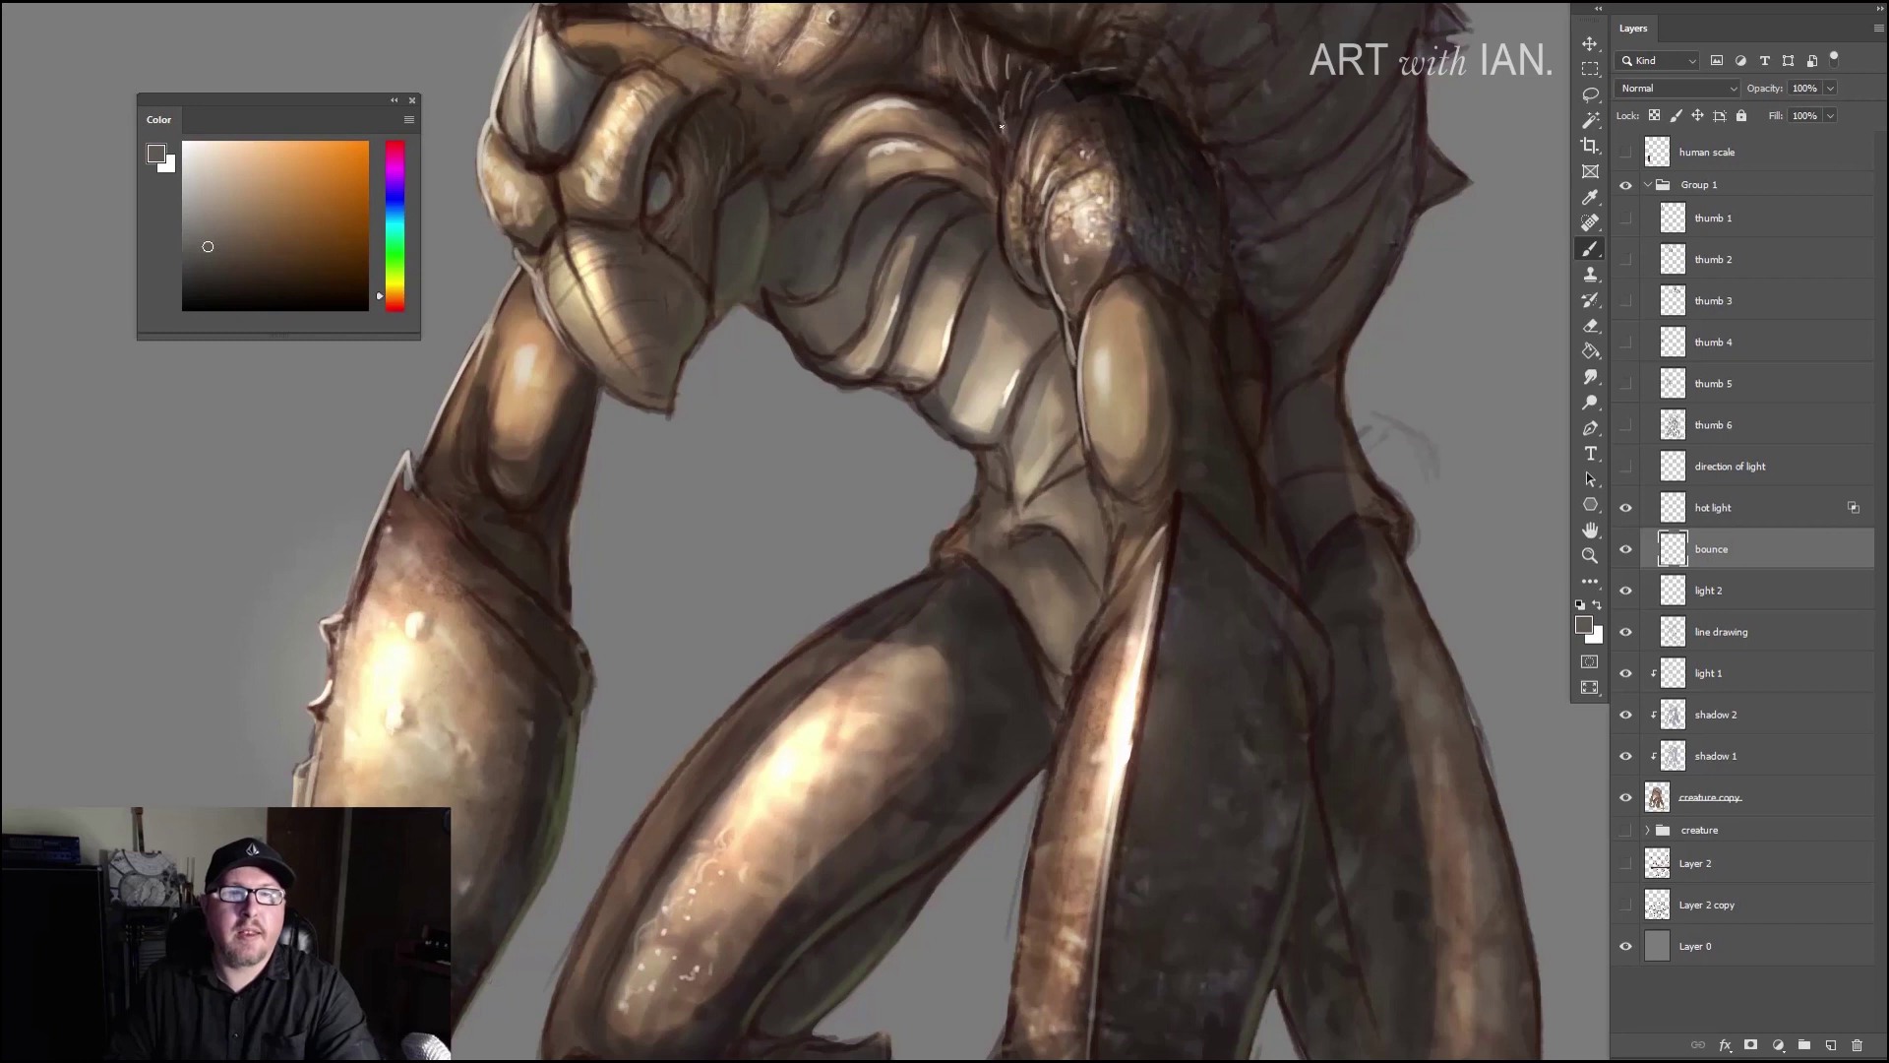
Step: Sample brown shadow tones from the belly plates and blend the upper plates beside the neck
left_click_drag(930, 89, 920, 295)
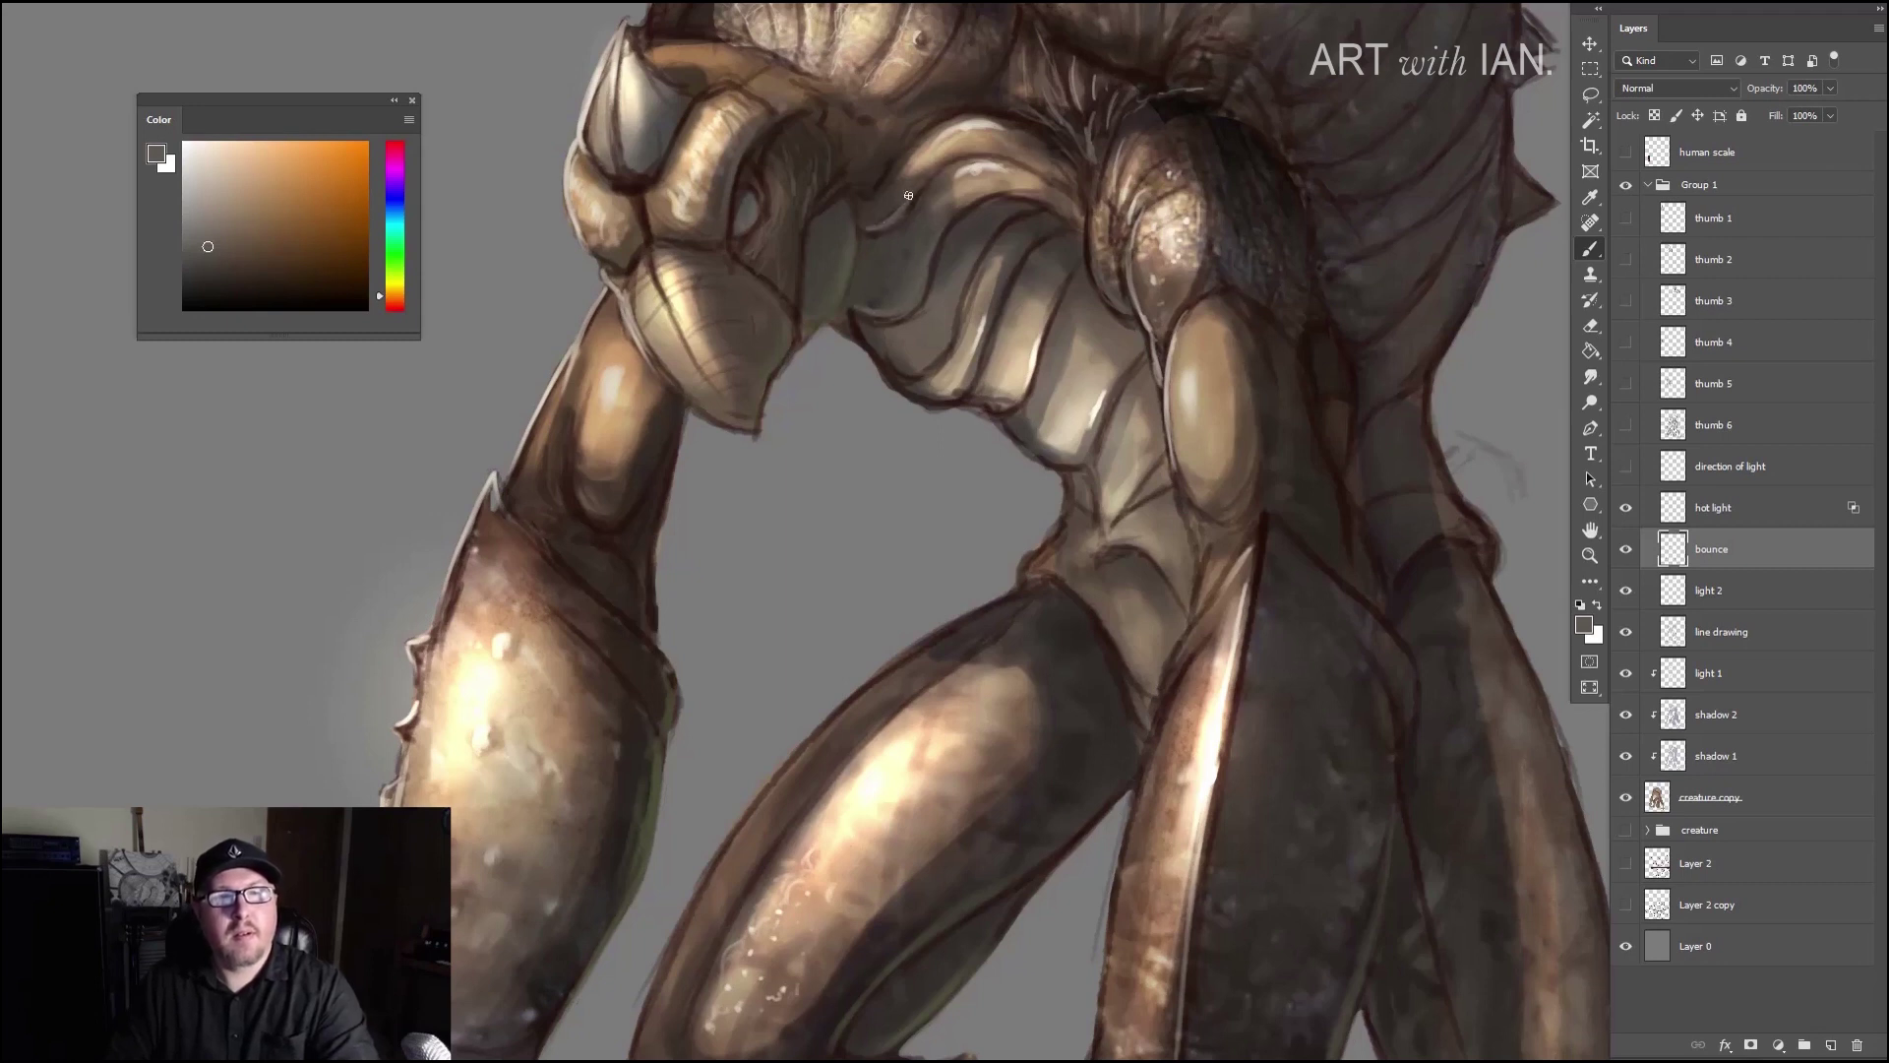
left_click(893, 257, "alt")
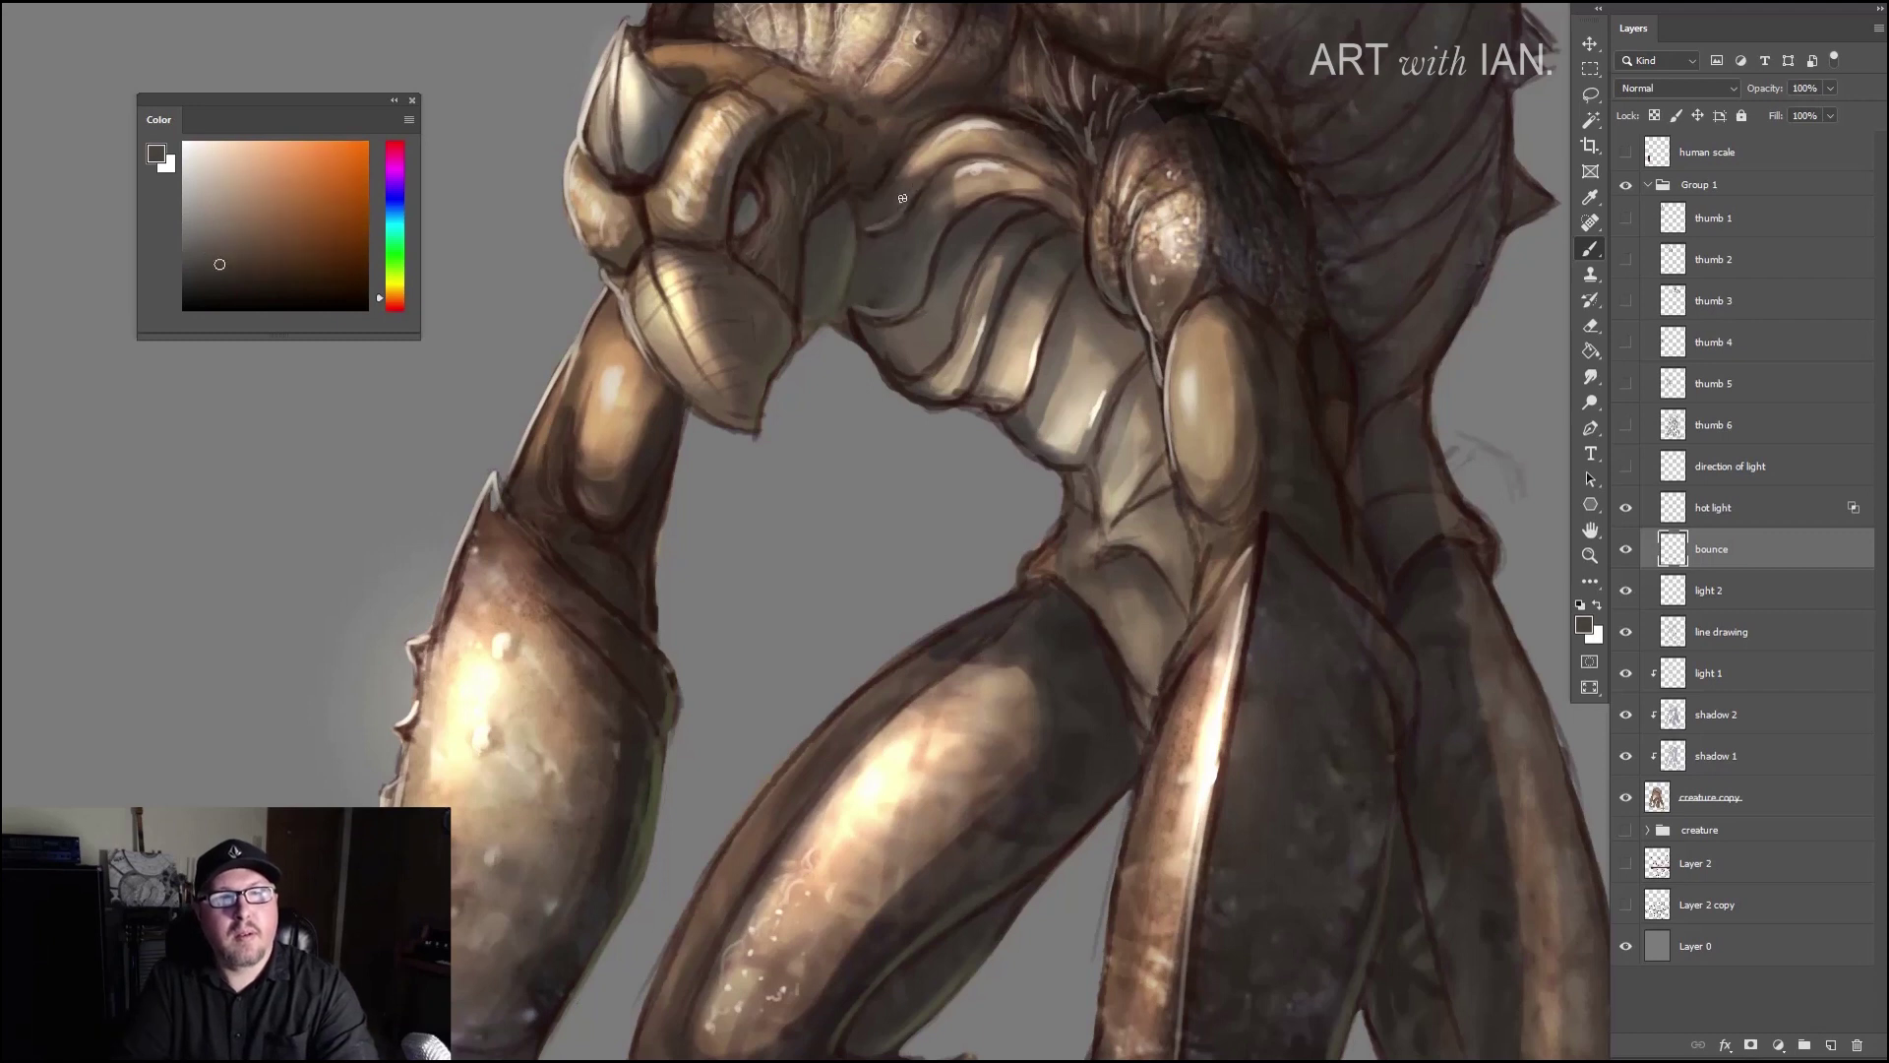
left_click(900, 363, "alt")
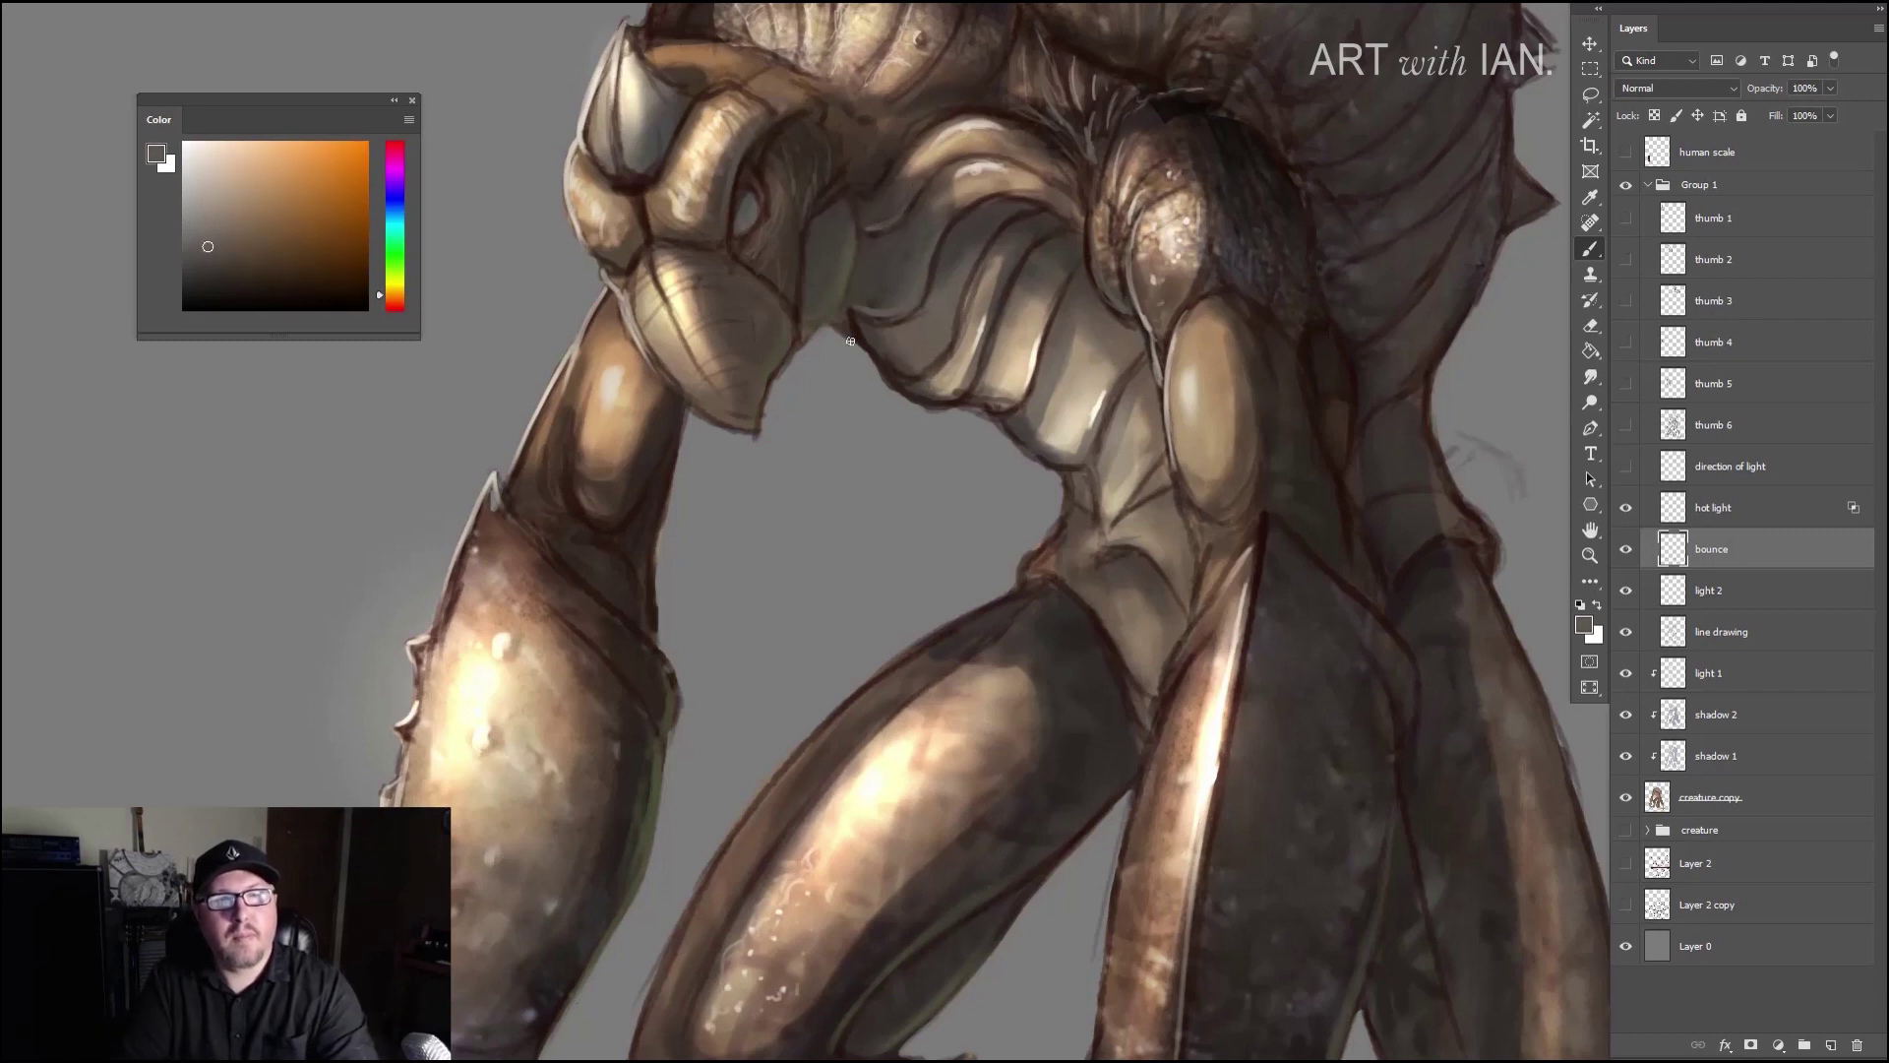
Step: Sample tones from the pelvis and far thigh, and soften the shadow edge of the far thigh's highlight
left_click_drag(749, 537, 807, 409)
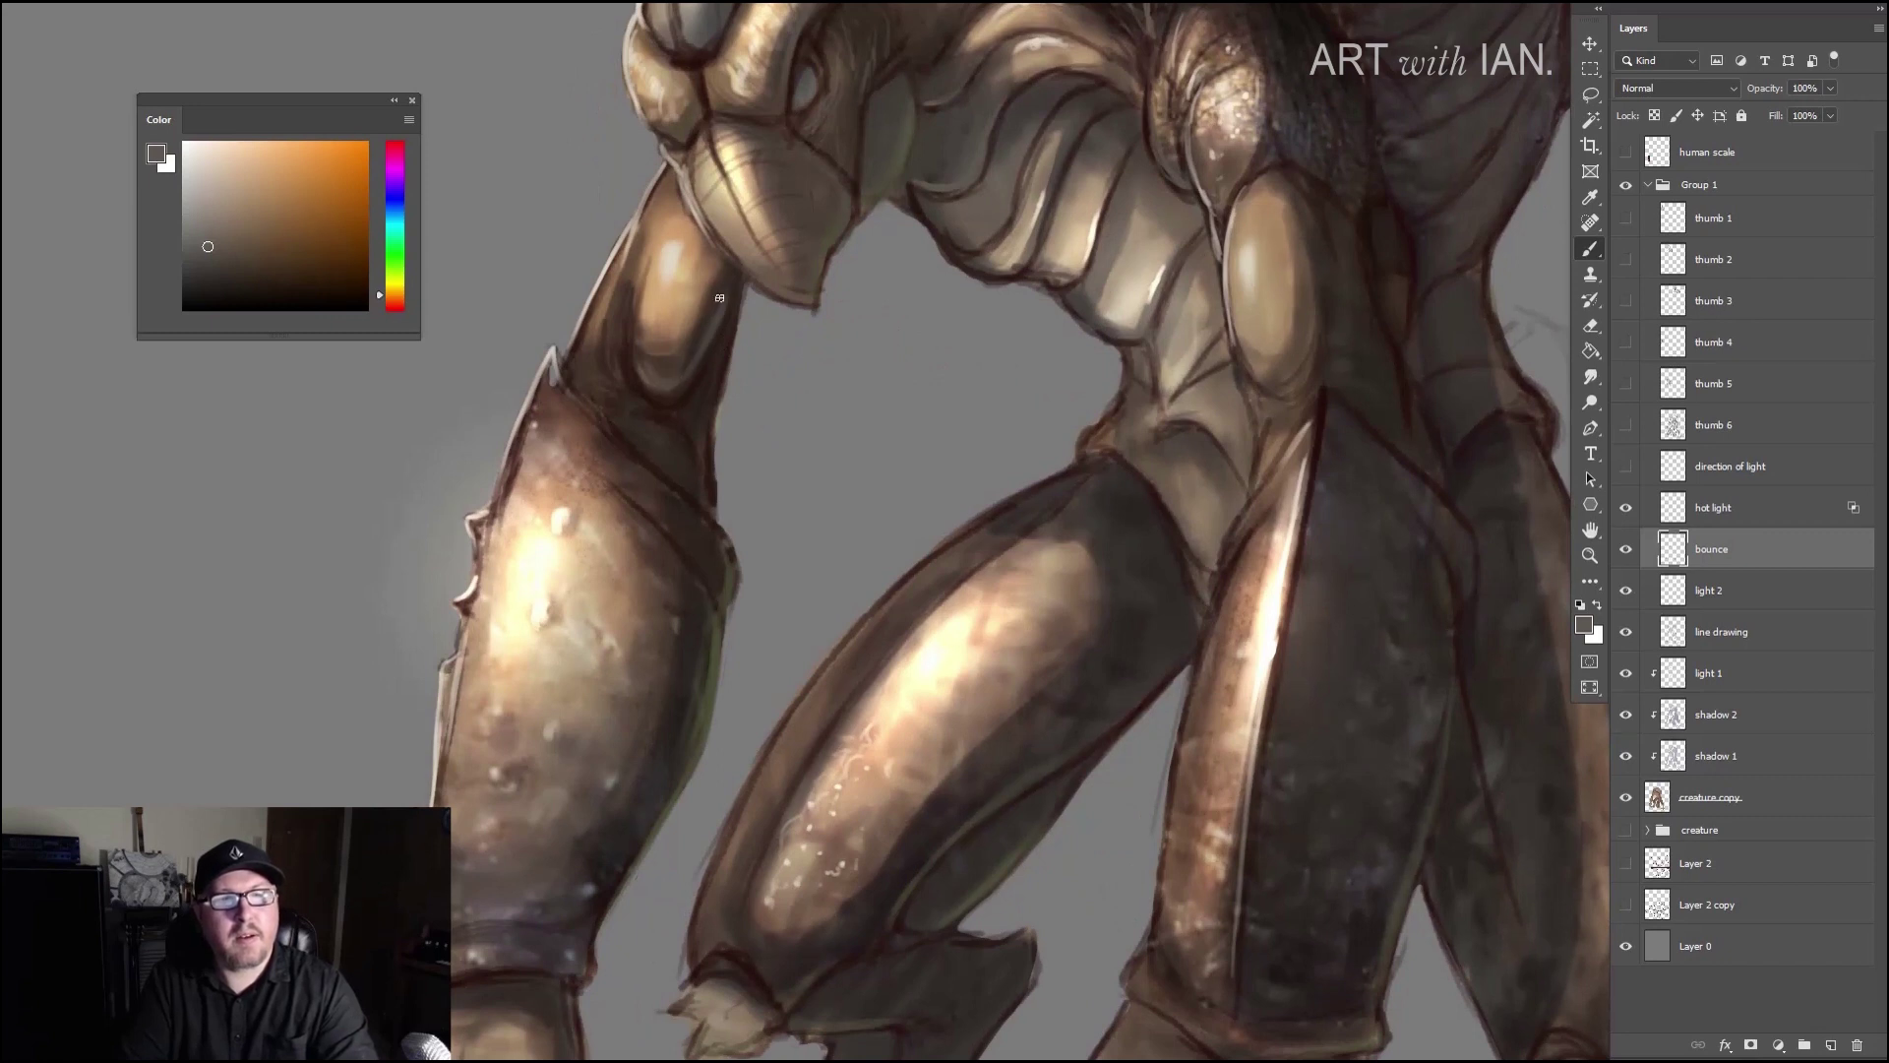
mouse_move(630, 443)
left_mouse_down()
mouse_move(694, 292)
mouse_move(462, 296)
left_mouse_up()
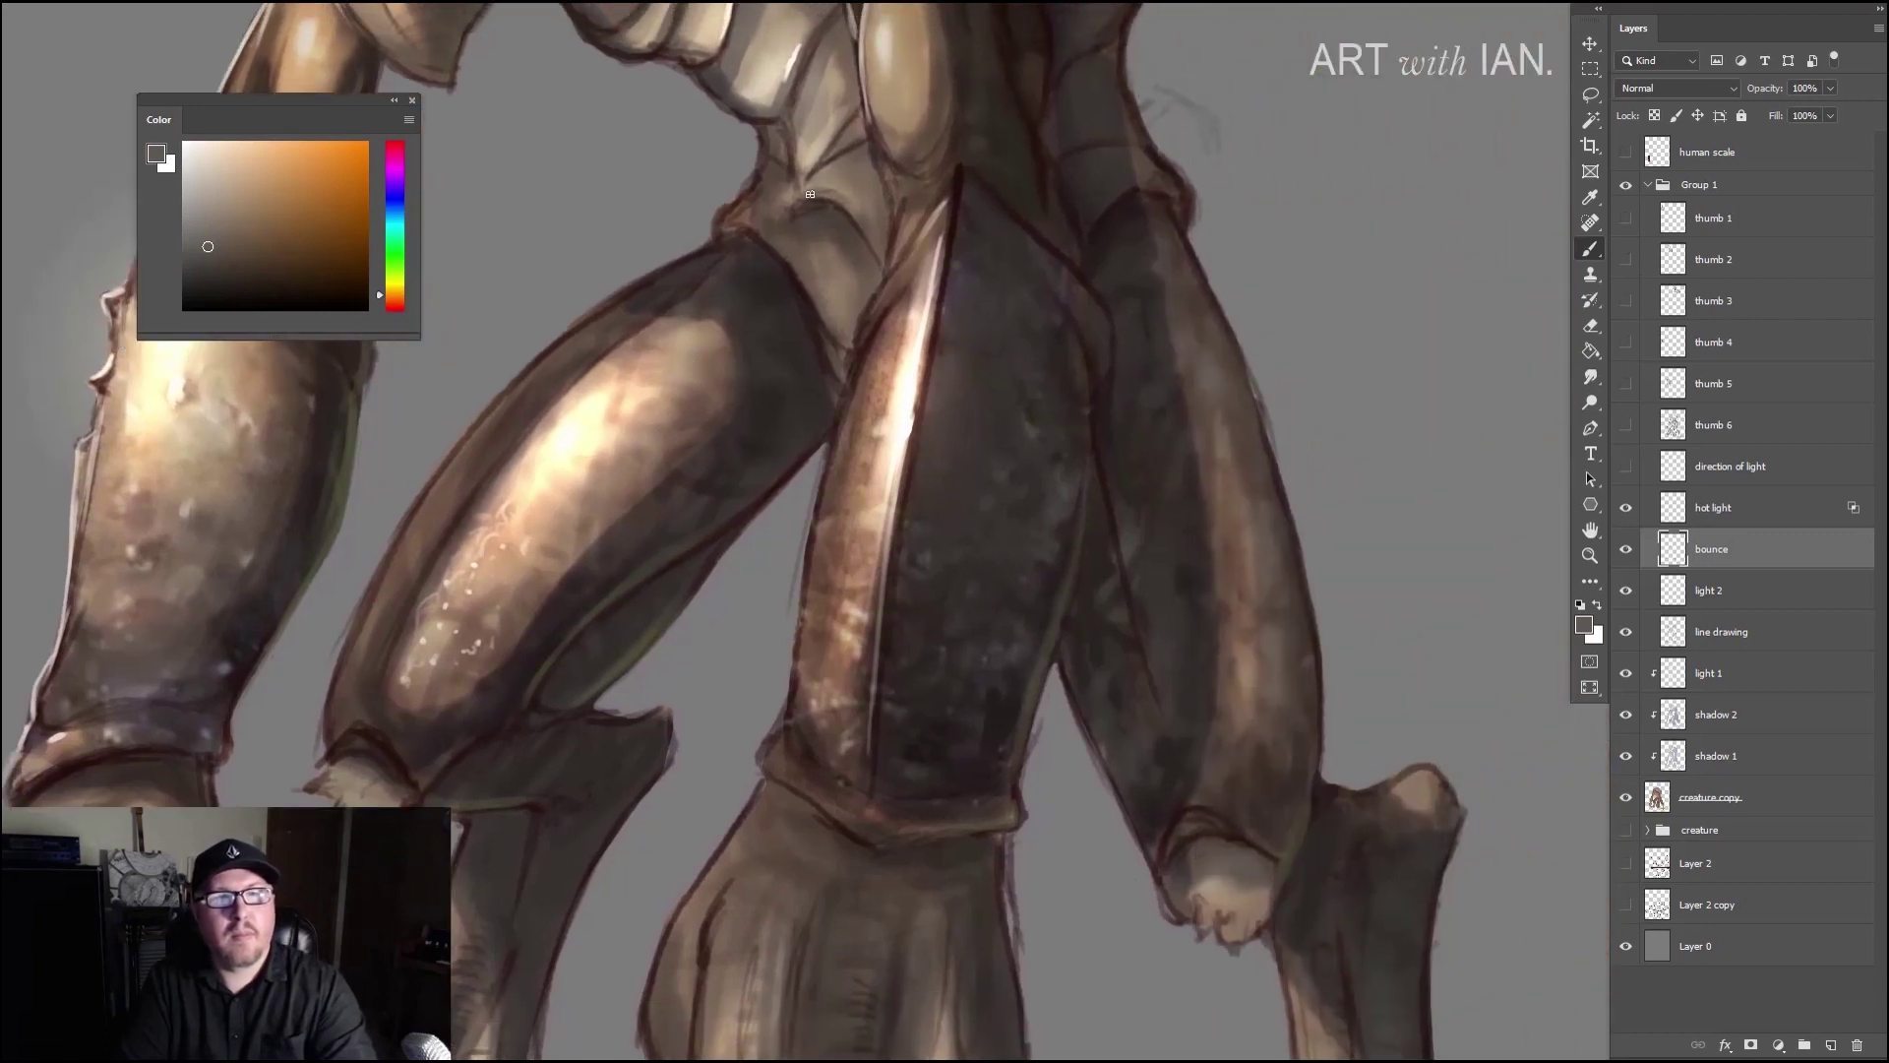
left_click(832, 197, "alt")
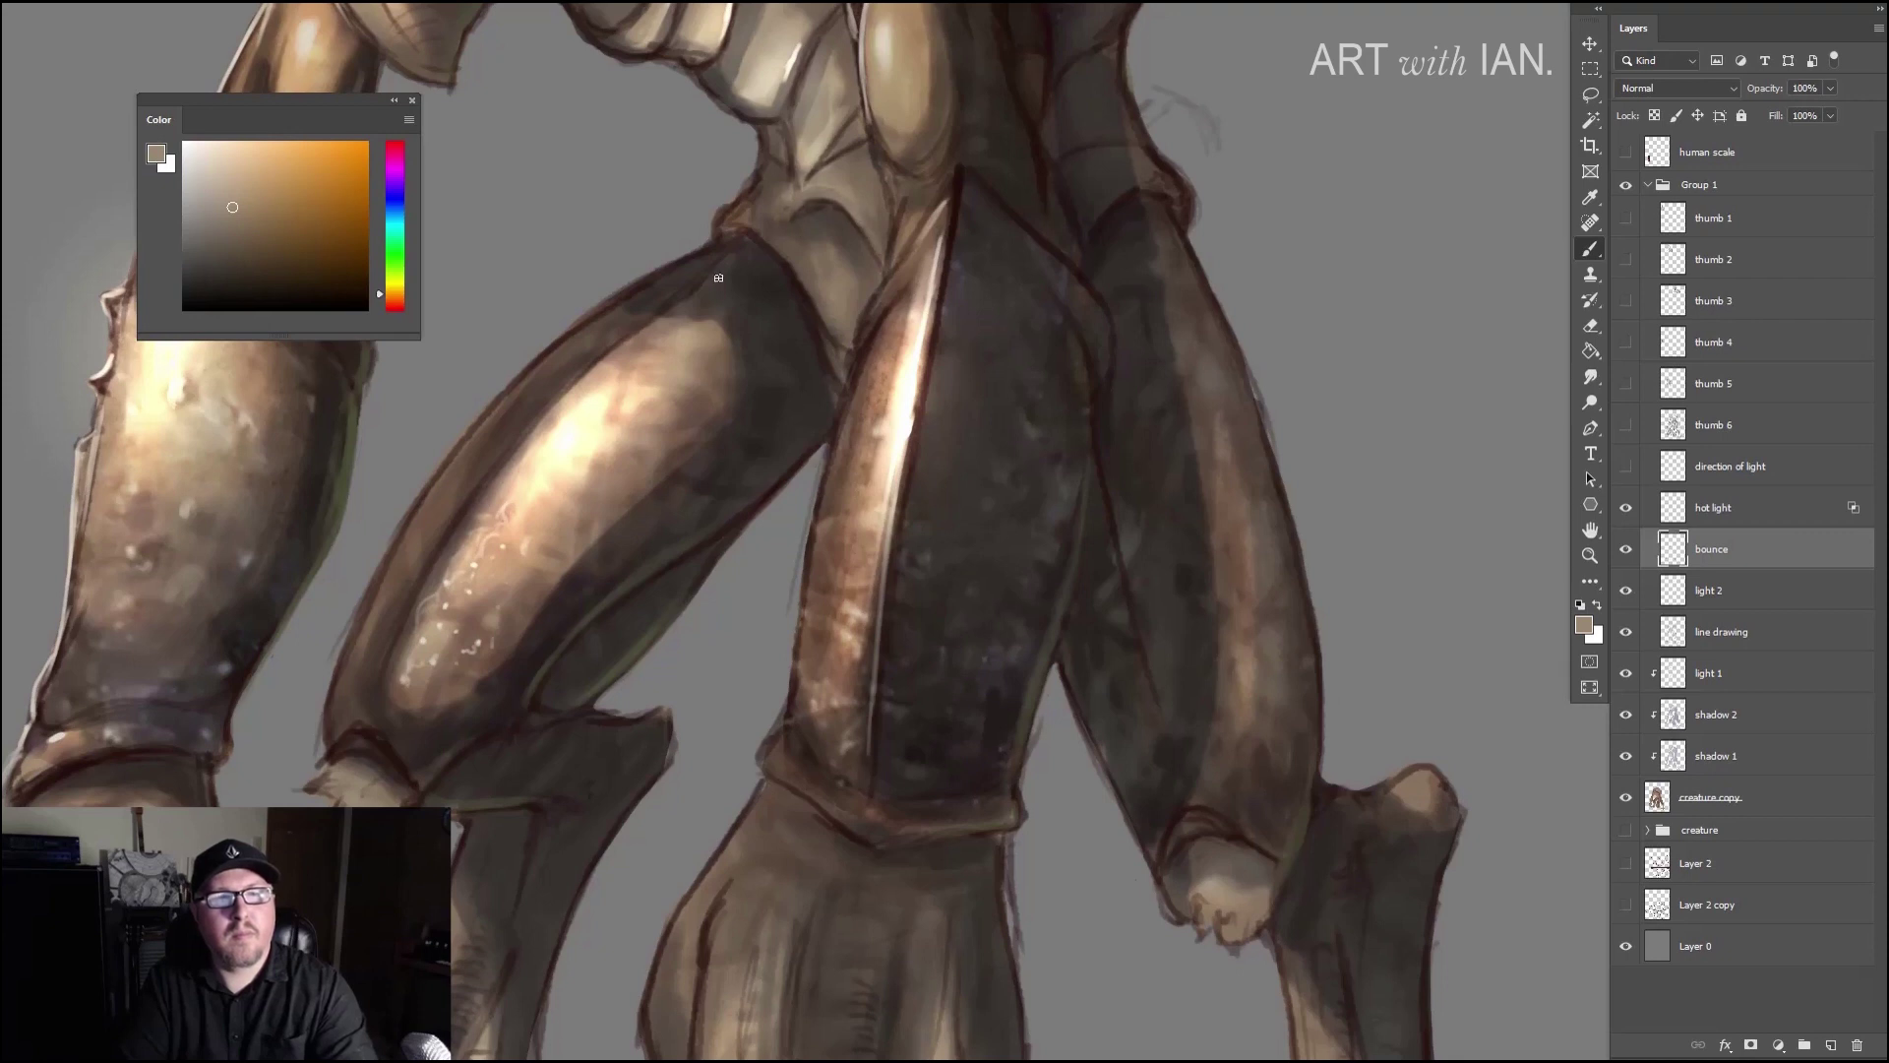
scroll(633, 329, "right", 5)
scroll(632, 329, "down", 2)
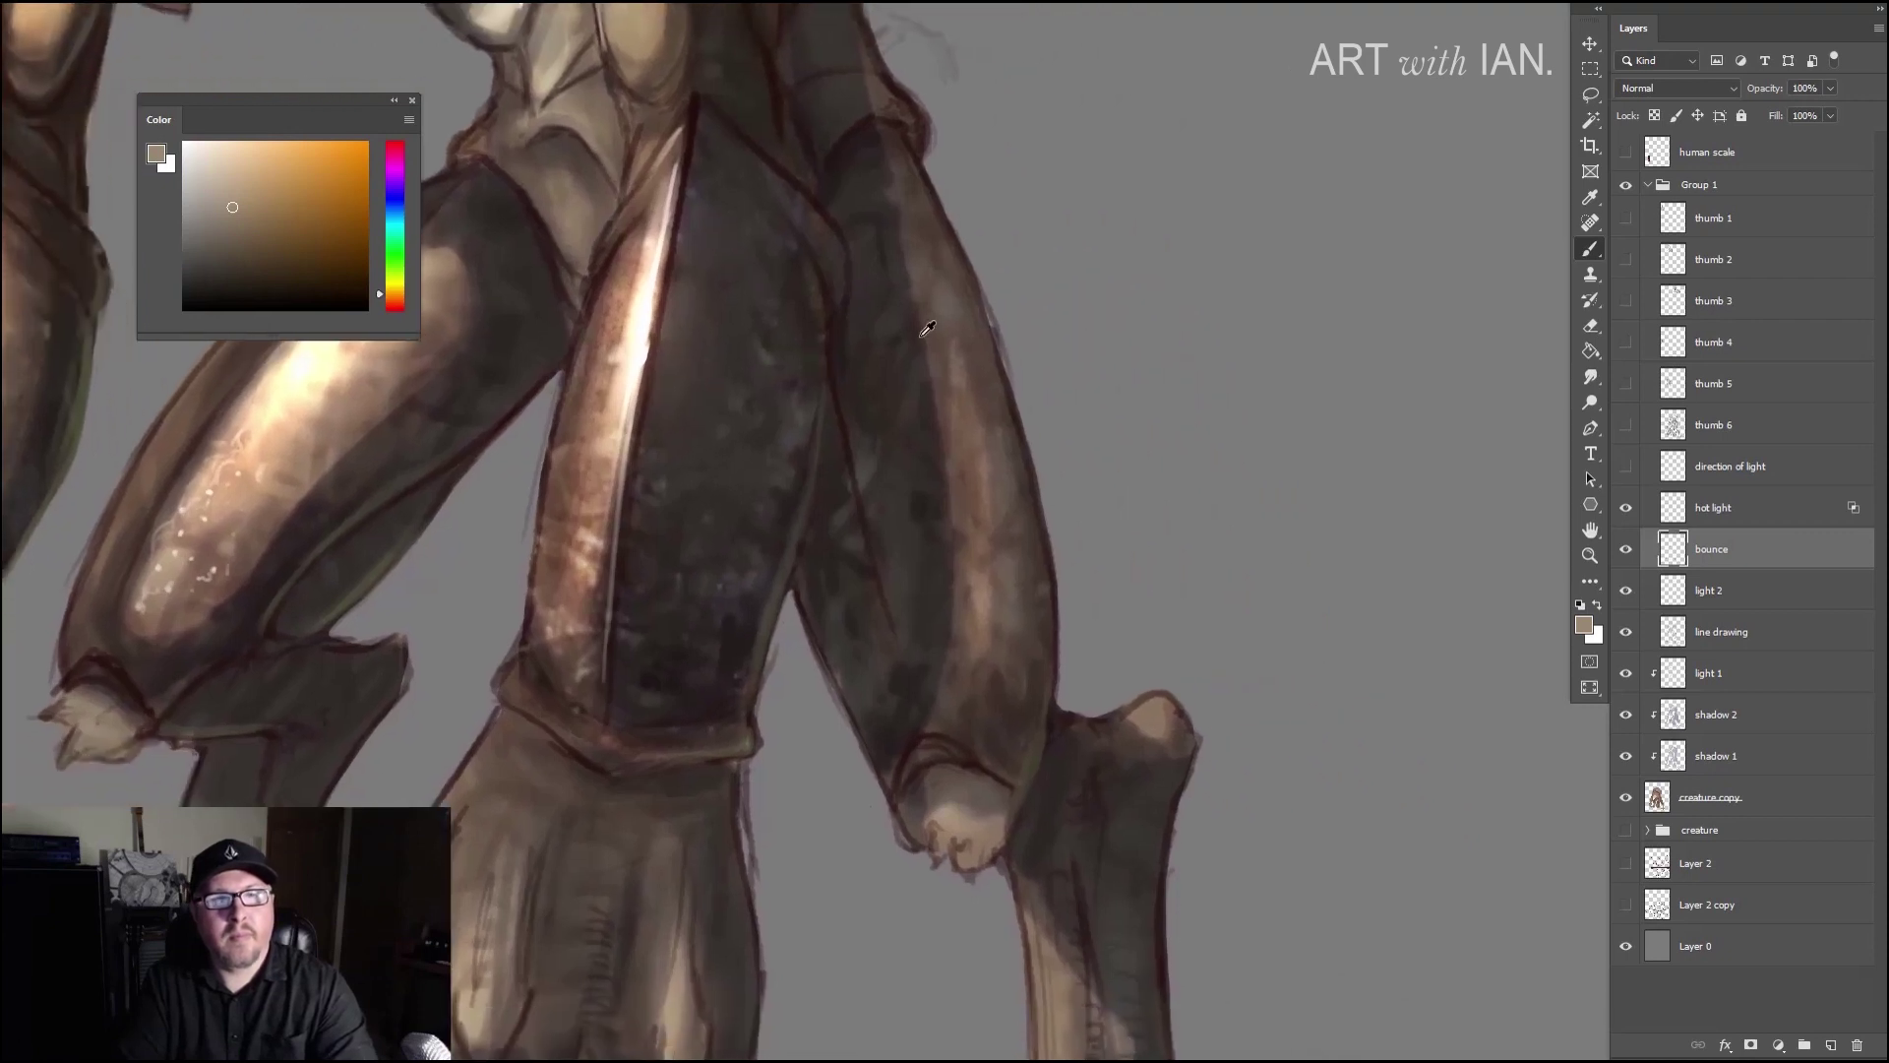
left_click(947, 378, "alt")
left_click(933, 394, "alt")
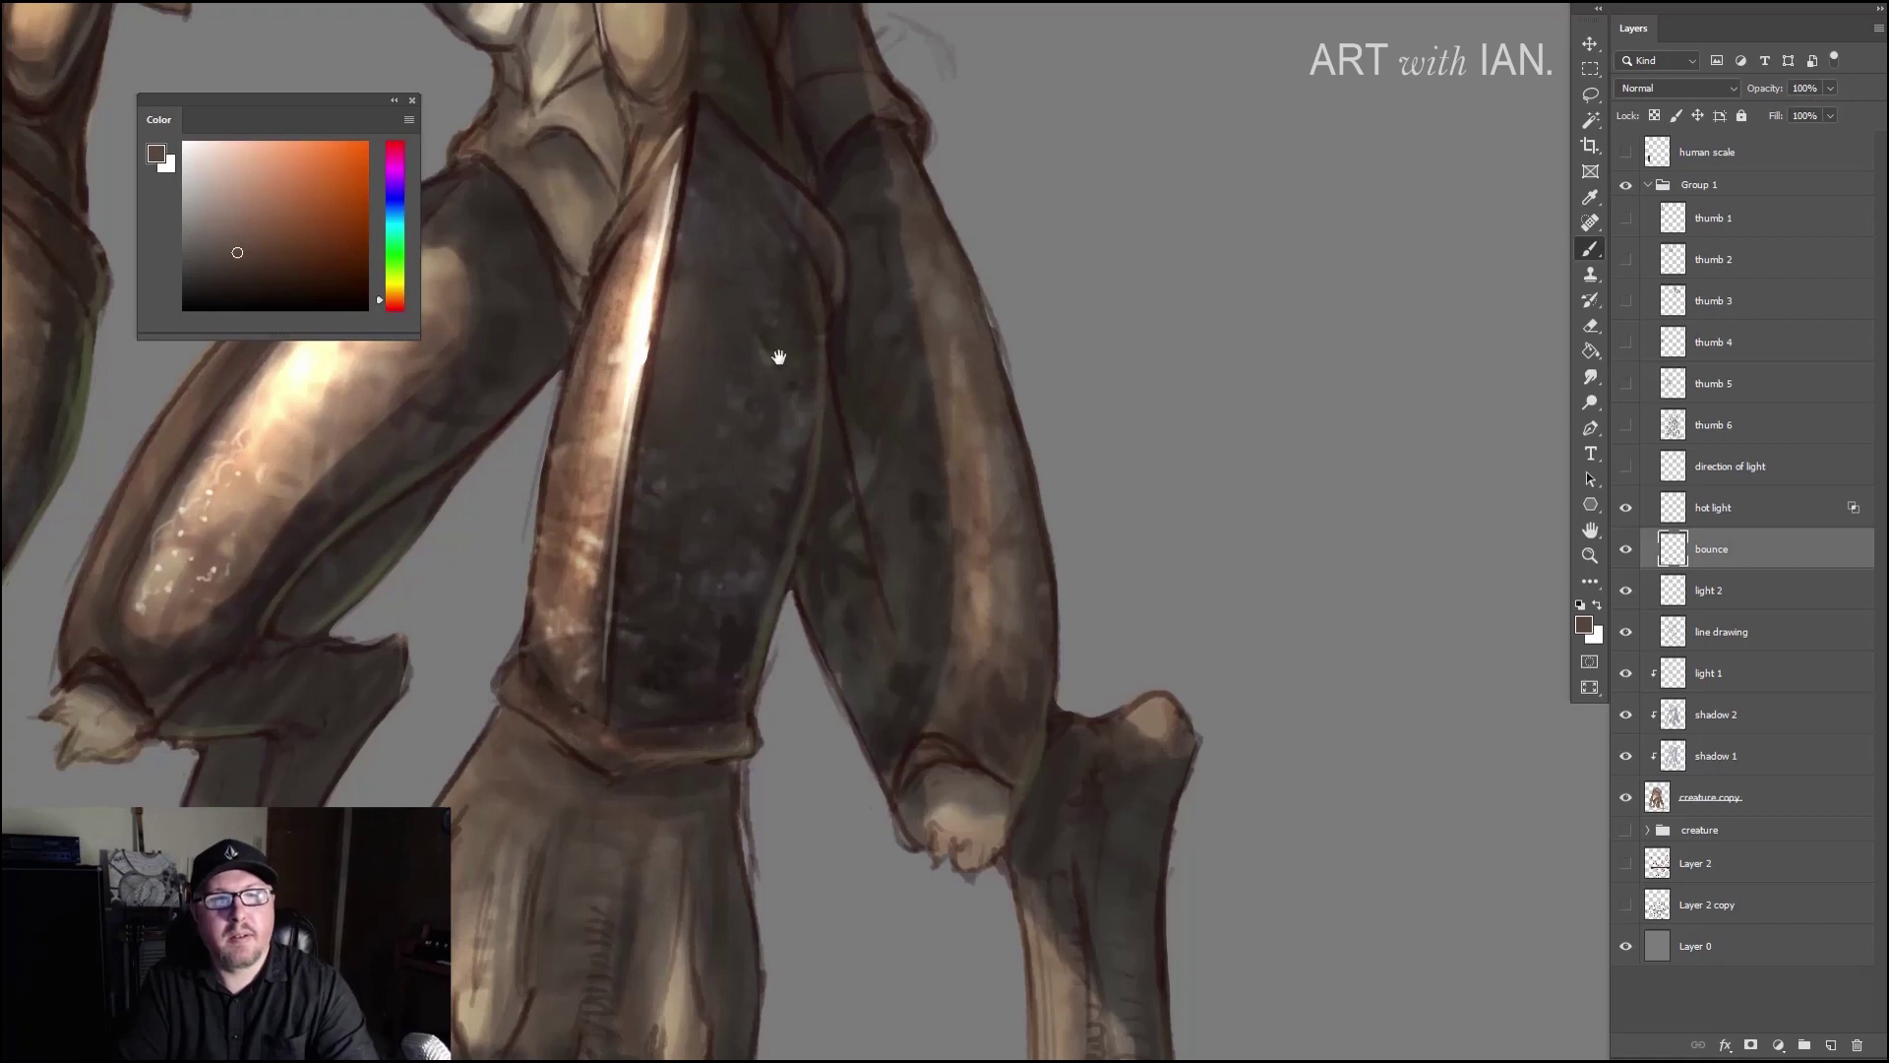
Step: Examine the painted lighting across the middle hand, legs, torso, shell and head for areas that need touching up
scroll(776, 354, "down", 3)
scroll(789, 316, "down", 3)
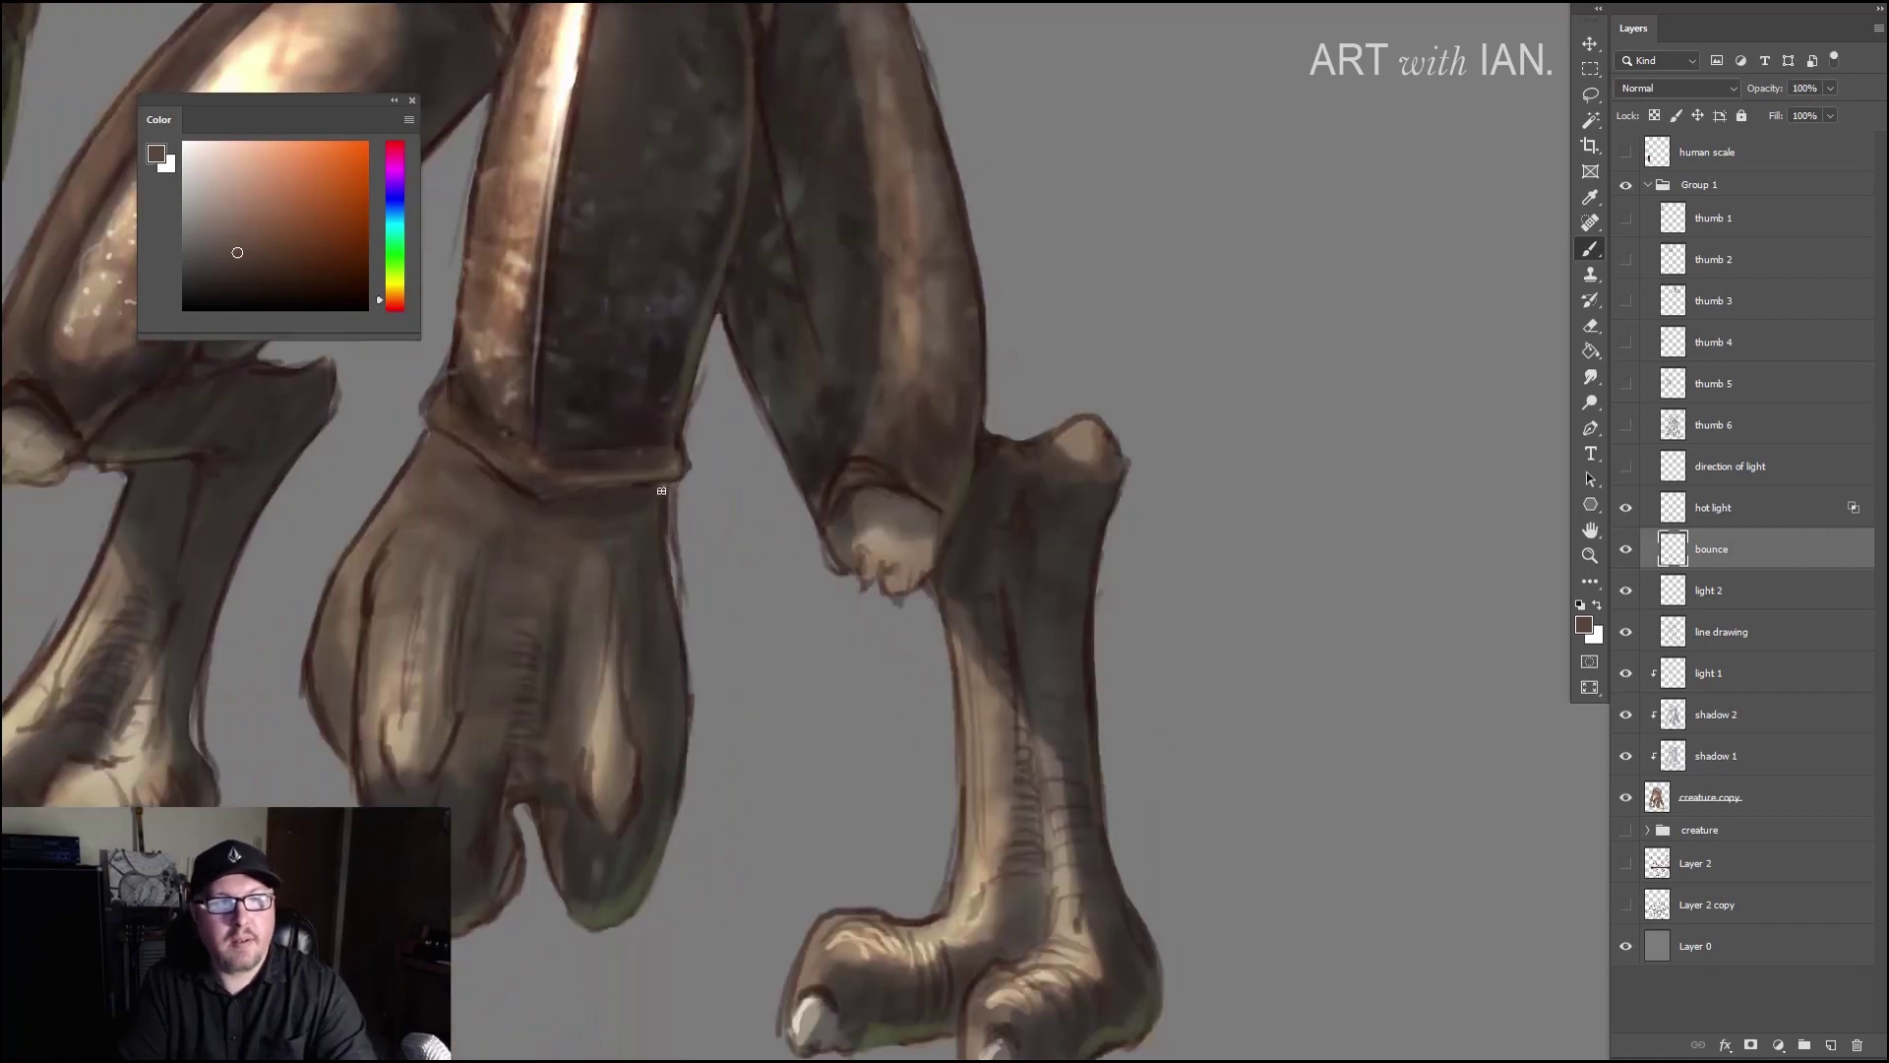
left_click_drag(514, 556, 690, 588)
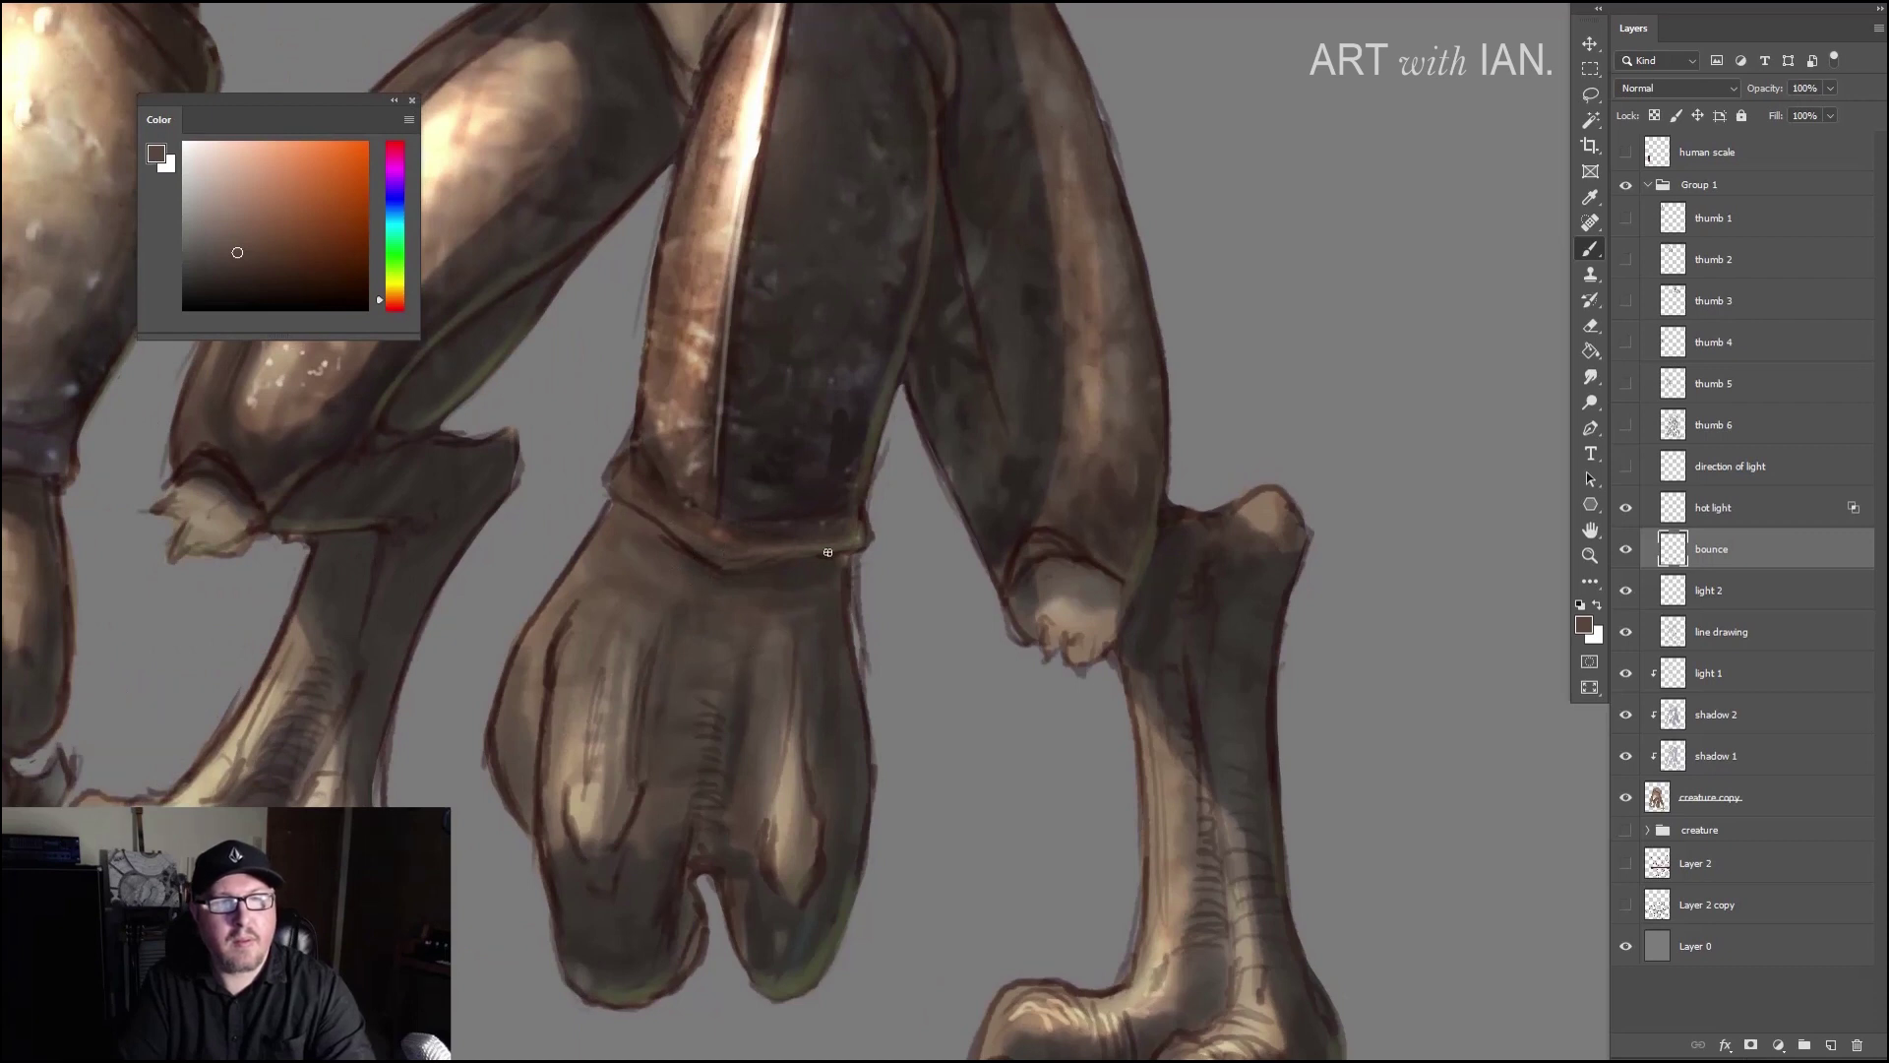
scroll(816, 453, "up", 2)
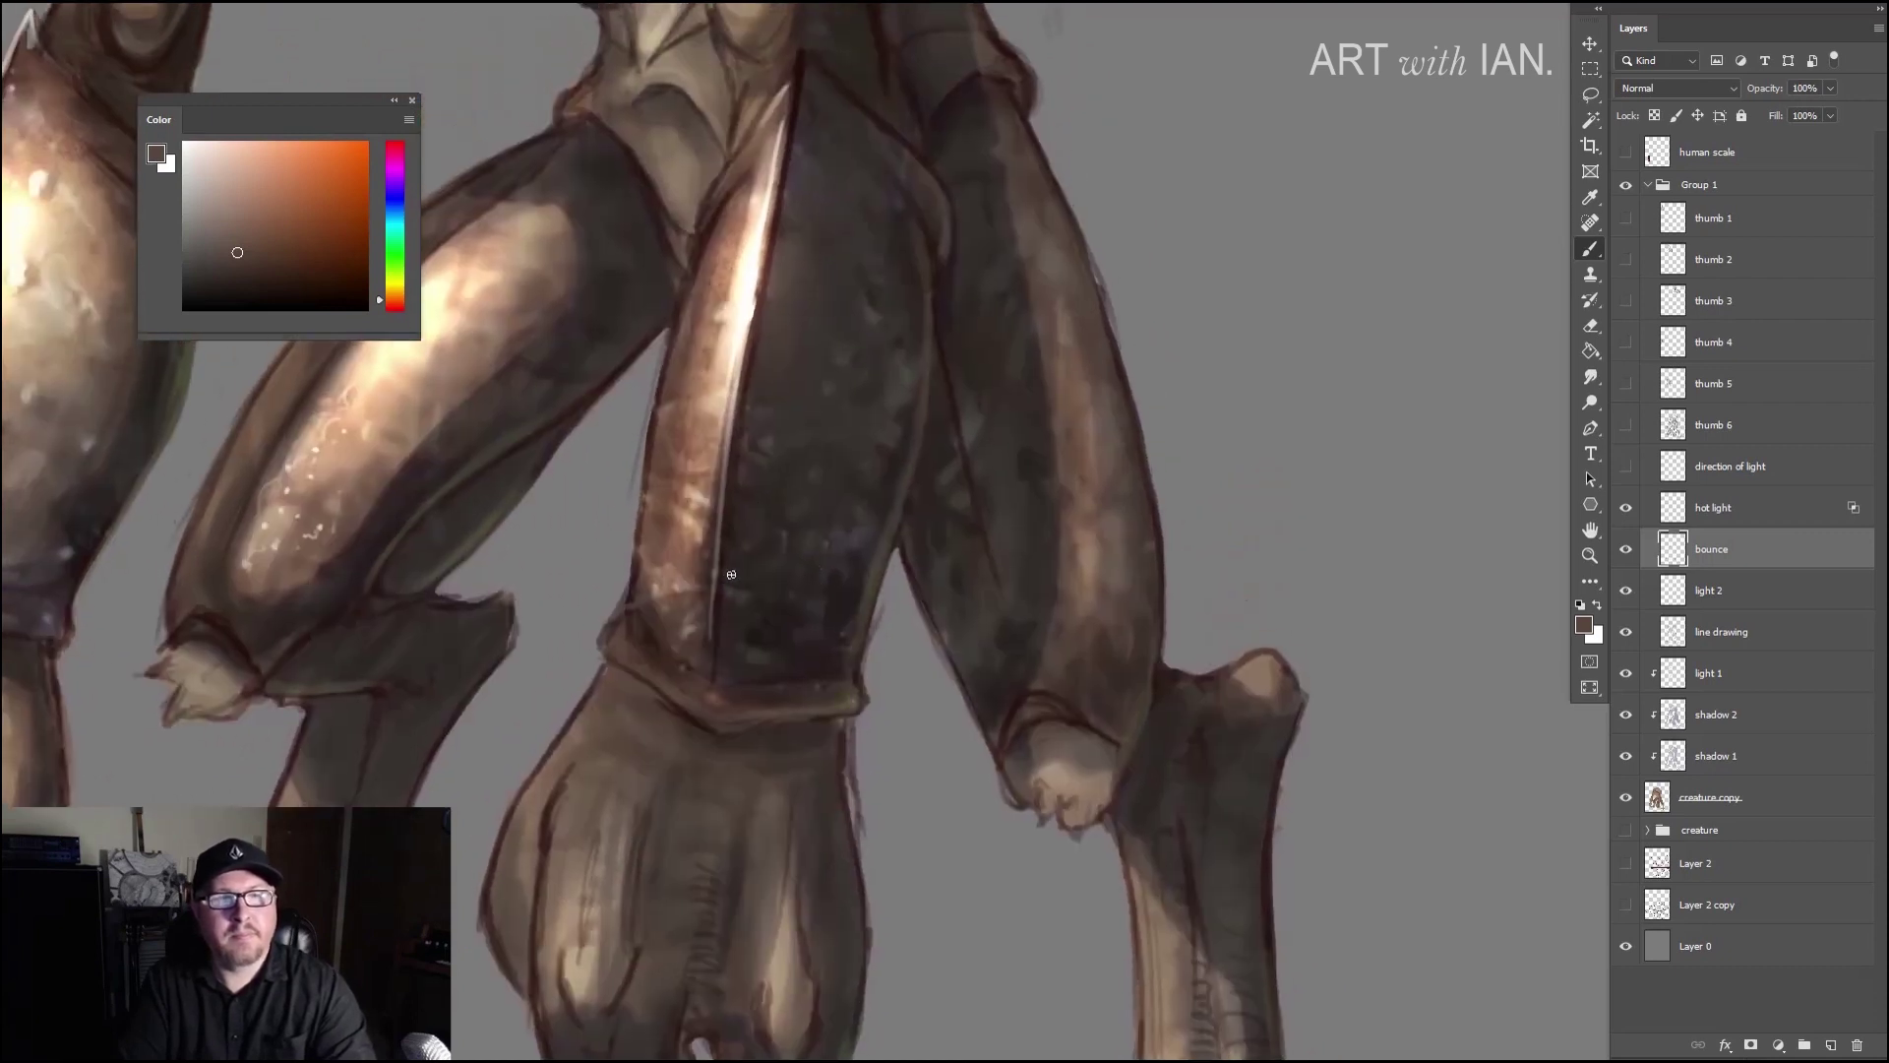
scroll(689, 380, "right", 2)
left_click_drag(689, 381, 630, 311)
mouse_move(633, 305)
left_mouse_down()
mouse_move(704, 228)
mouse_move(764, 232)
mouse_move(936, 506)
left_mouse_up()
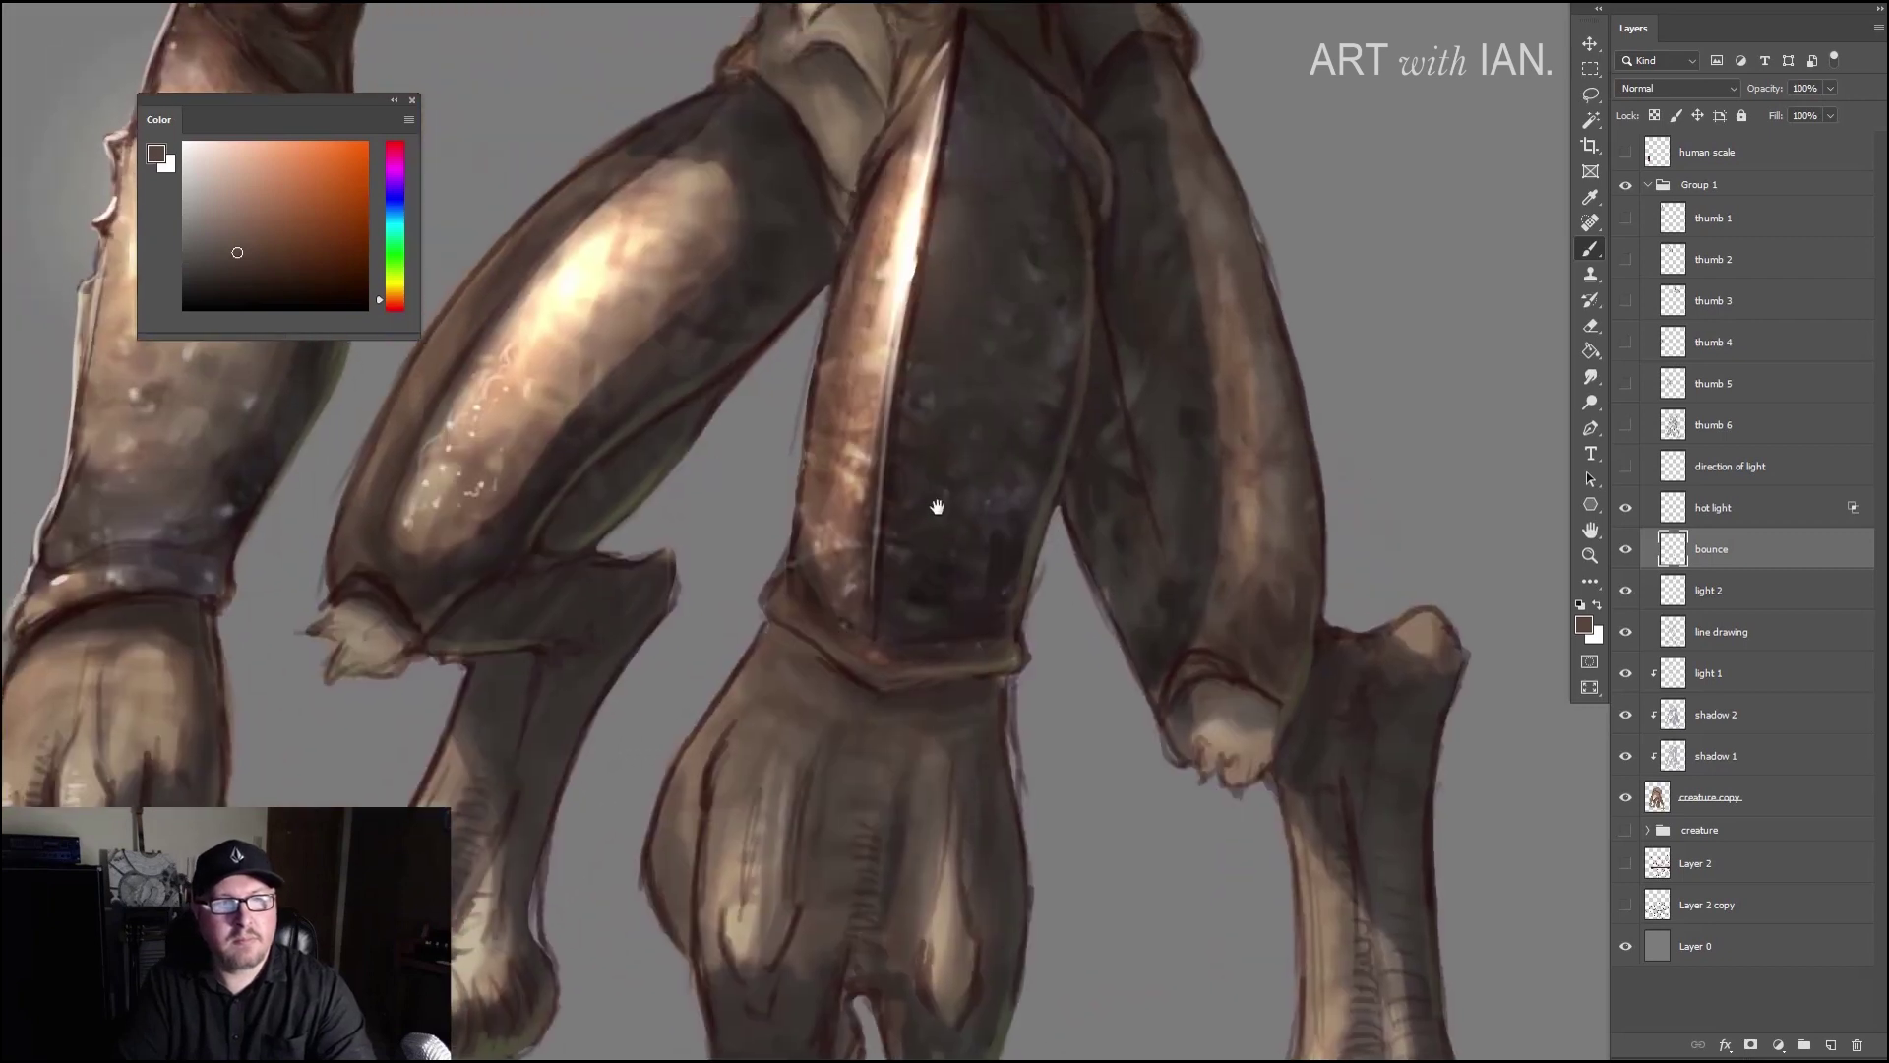
left_click_drag(715, 482, 951, 591)
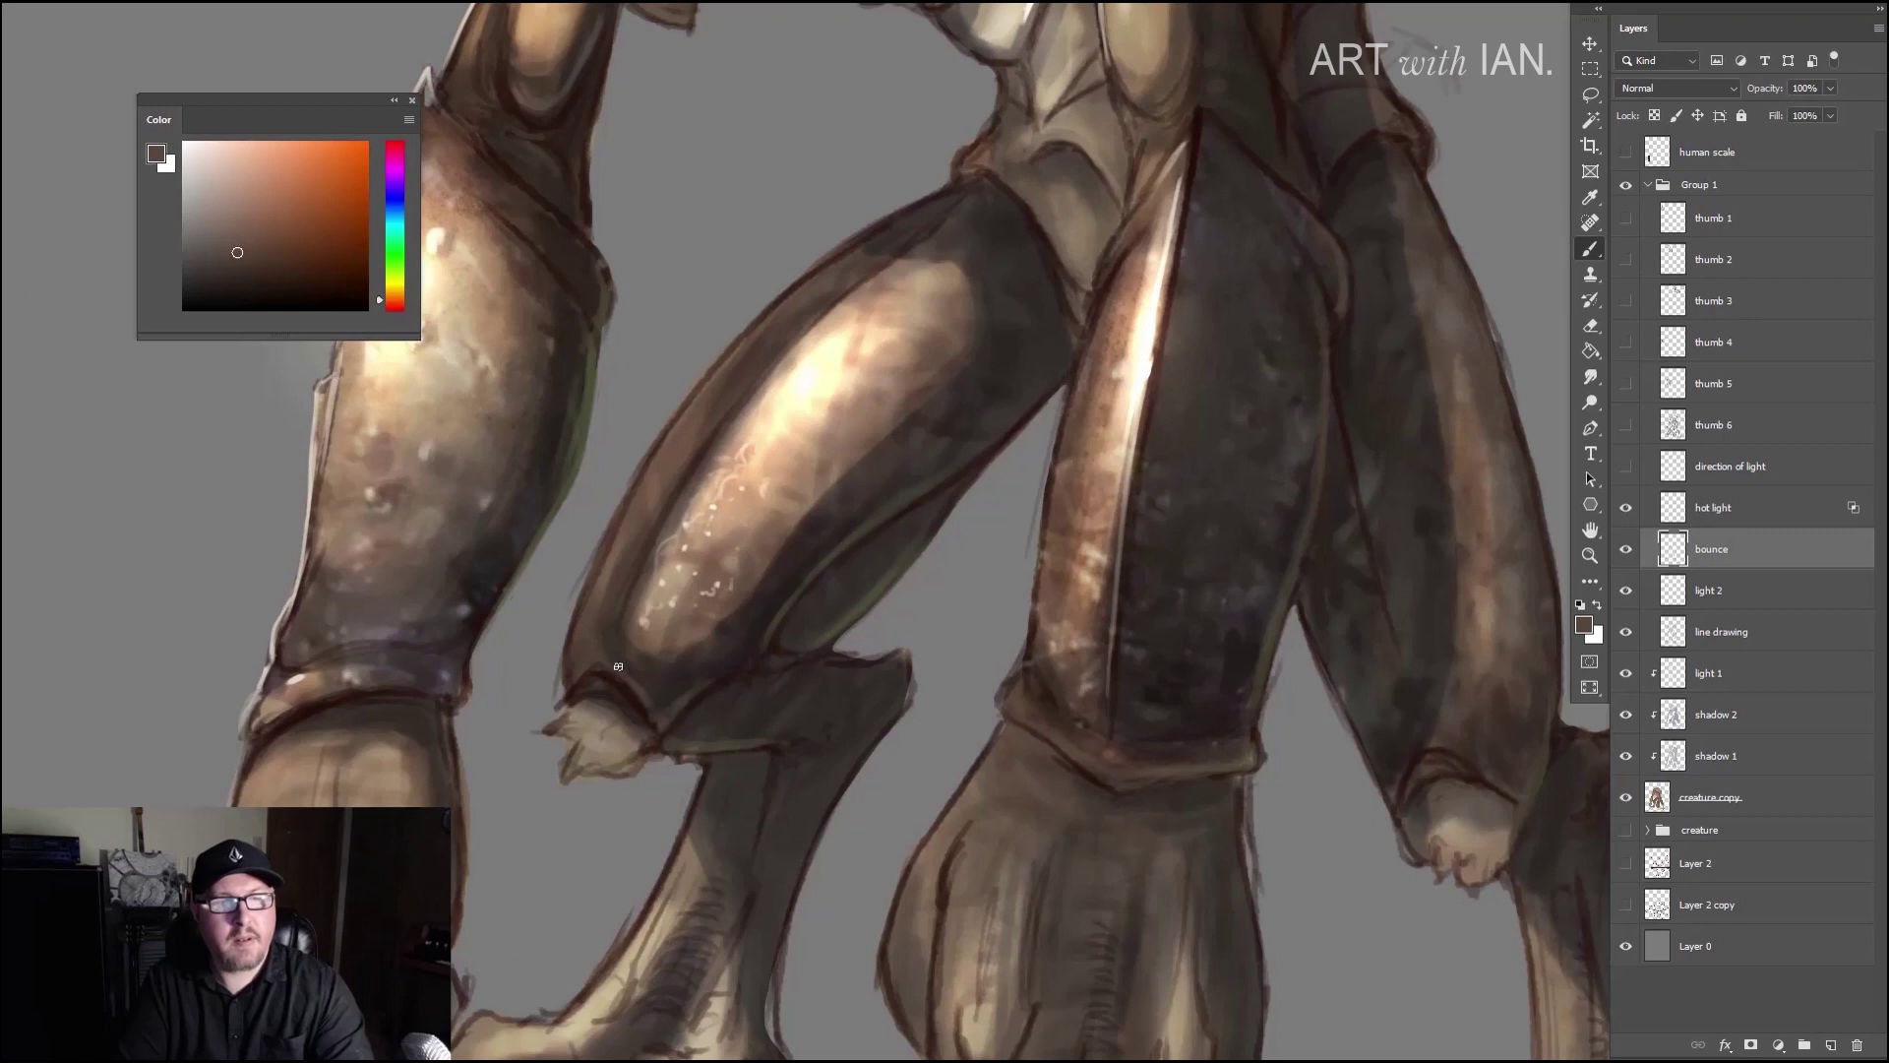
scroll(659, 679, "up", 6)
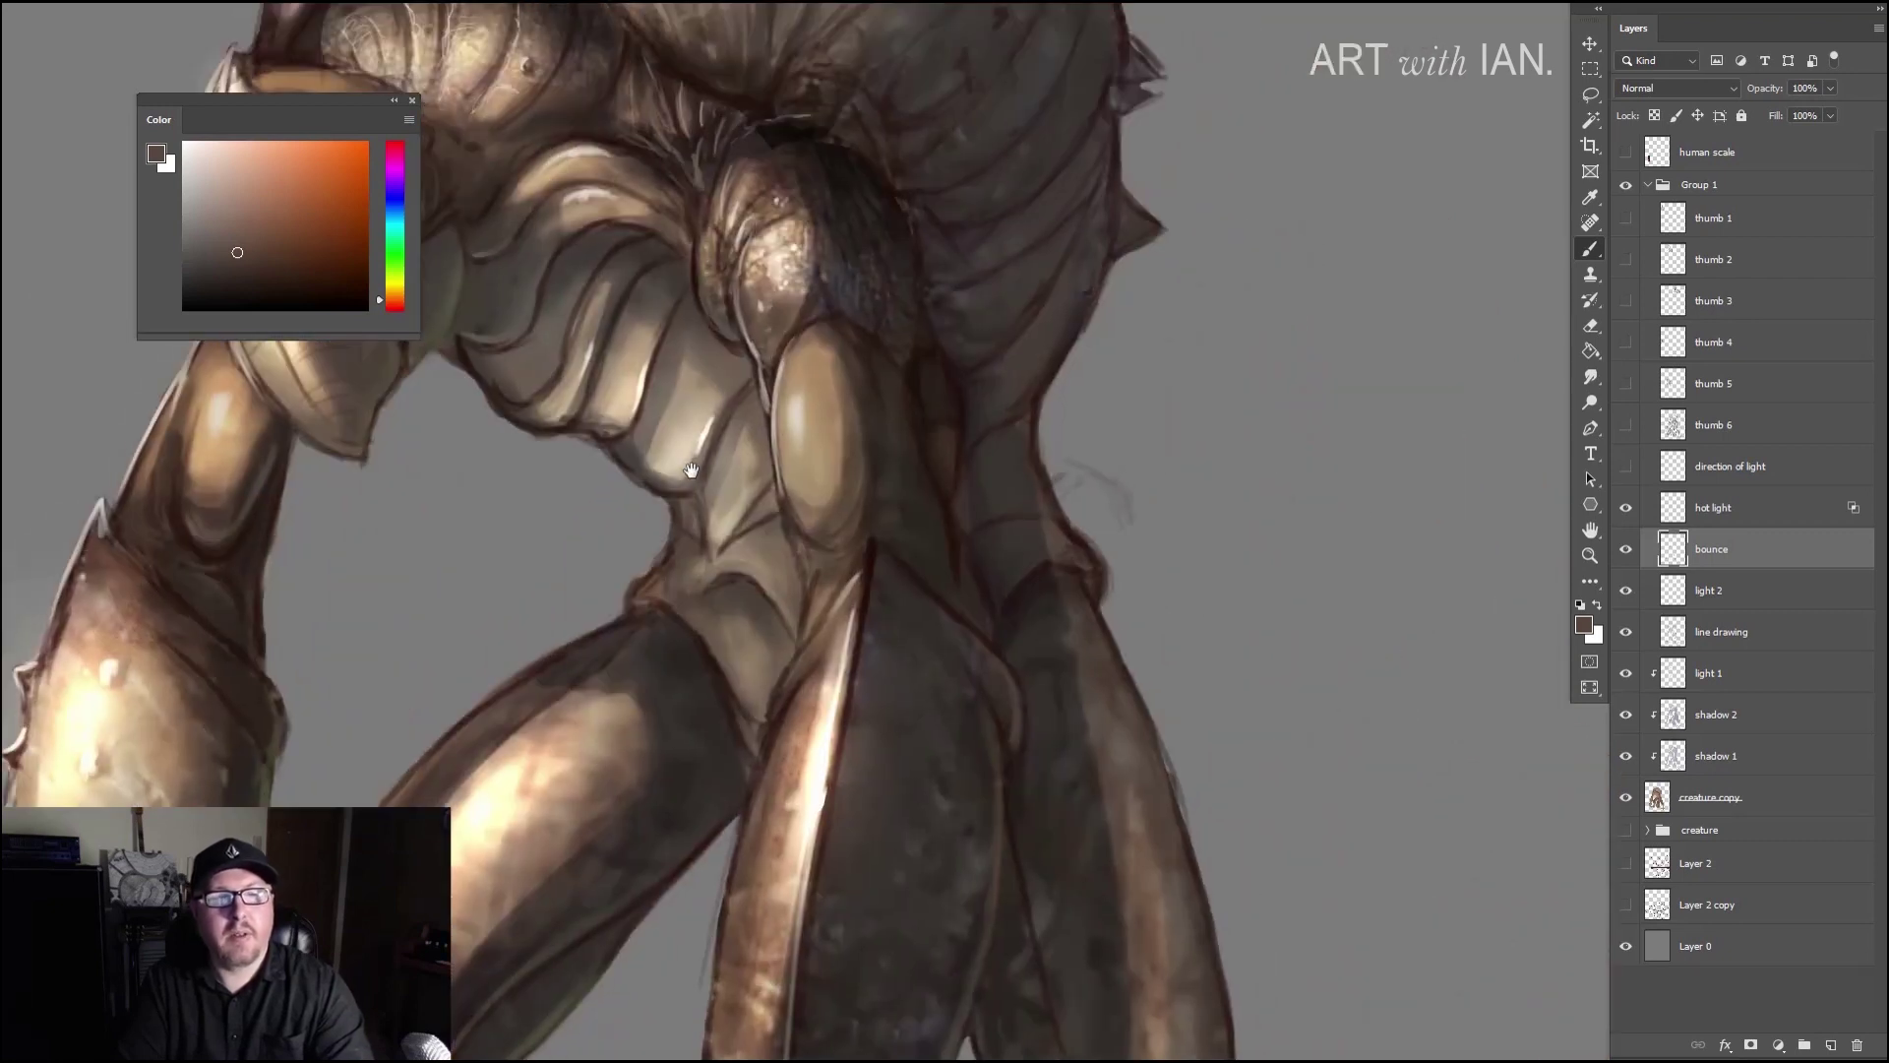
scroll(788, 548, "up", 3)
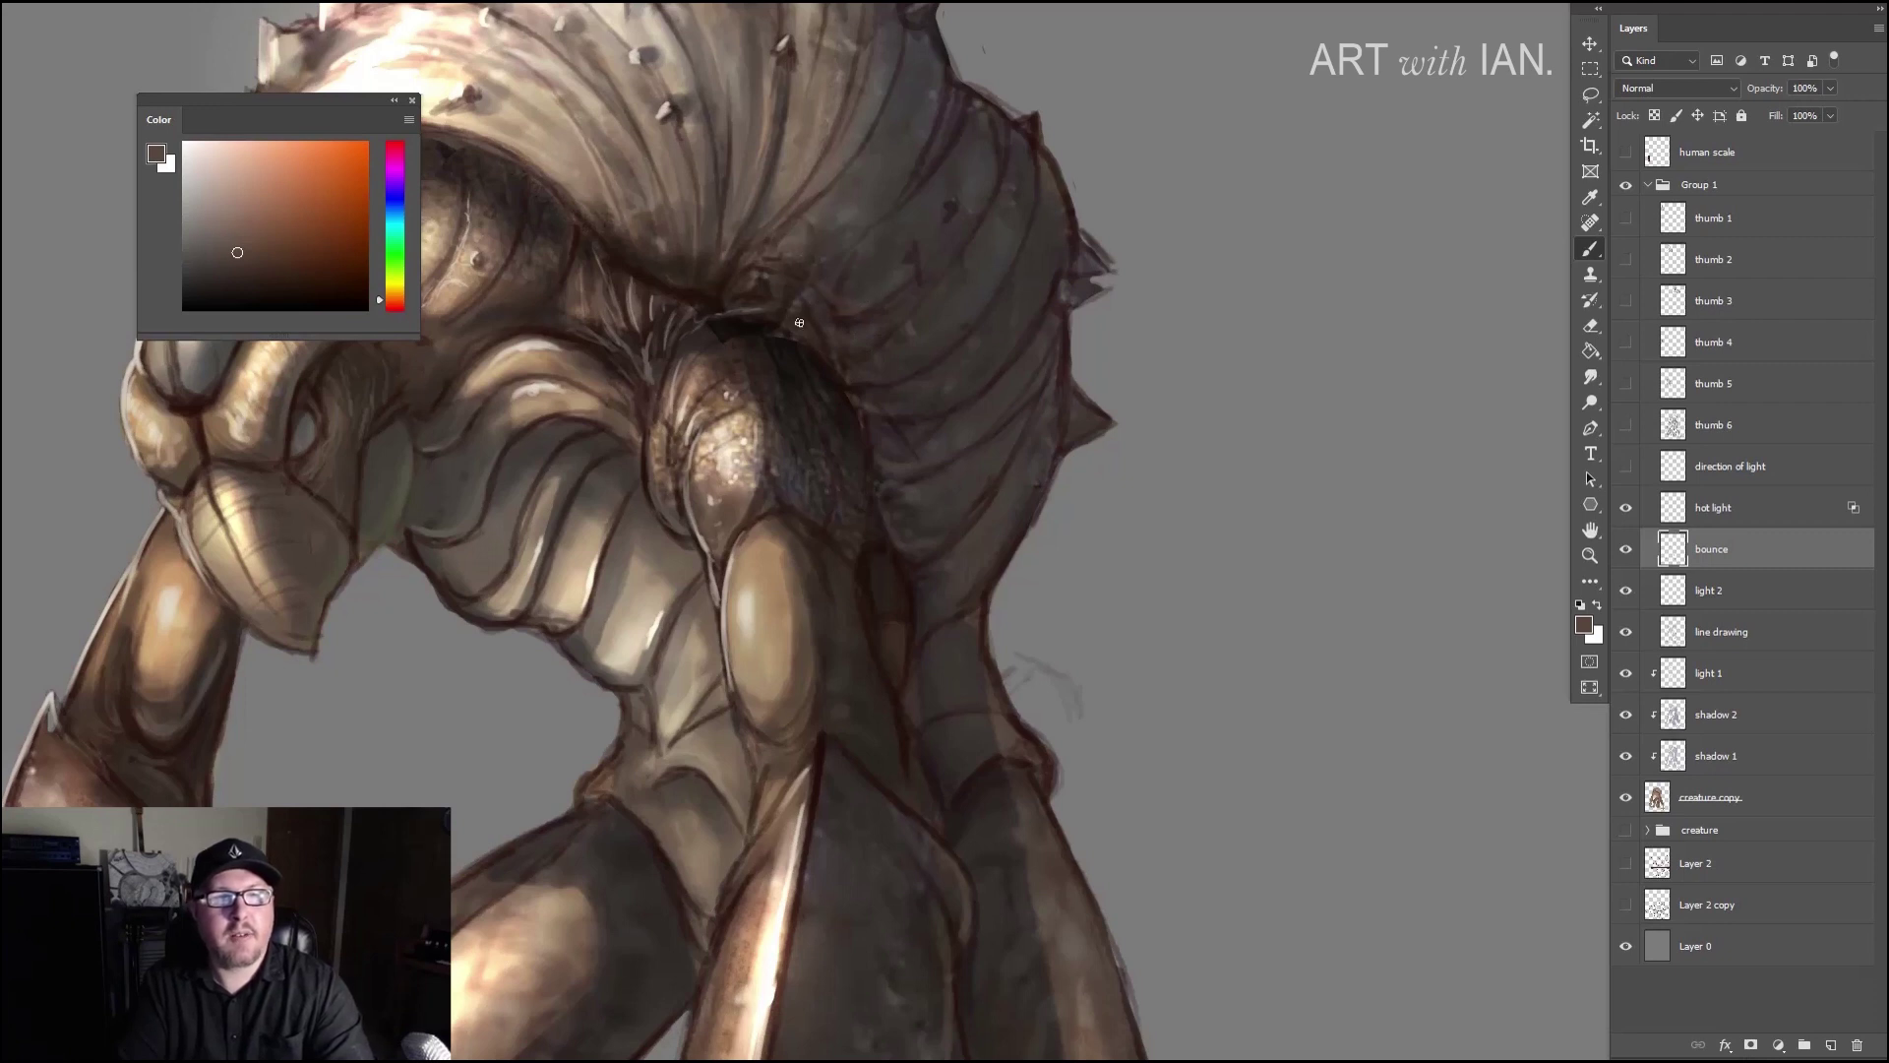
left_click_drag(726, 312, 949, 477)
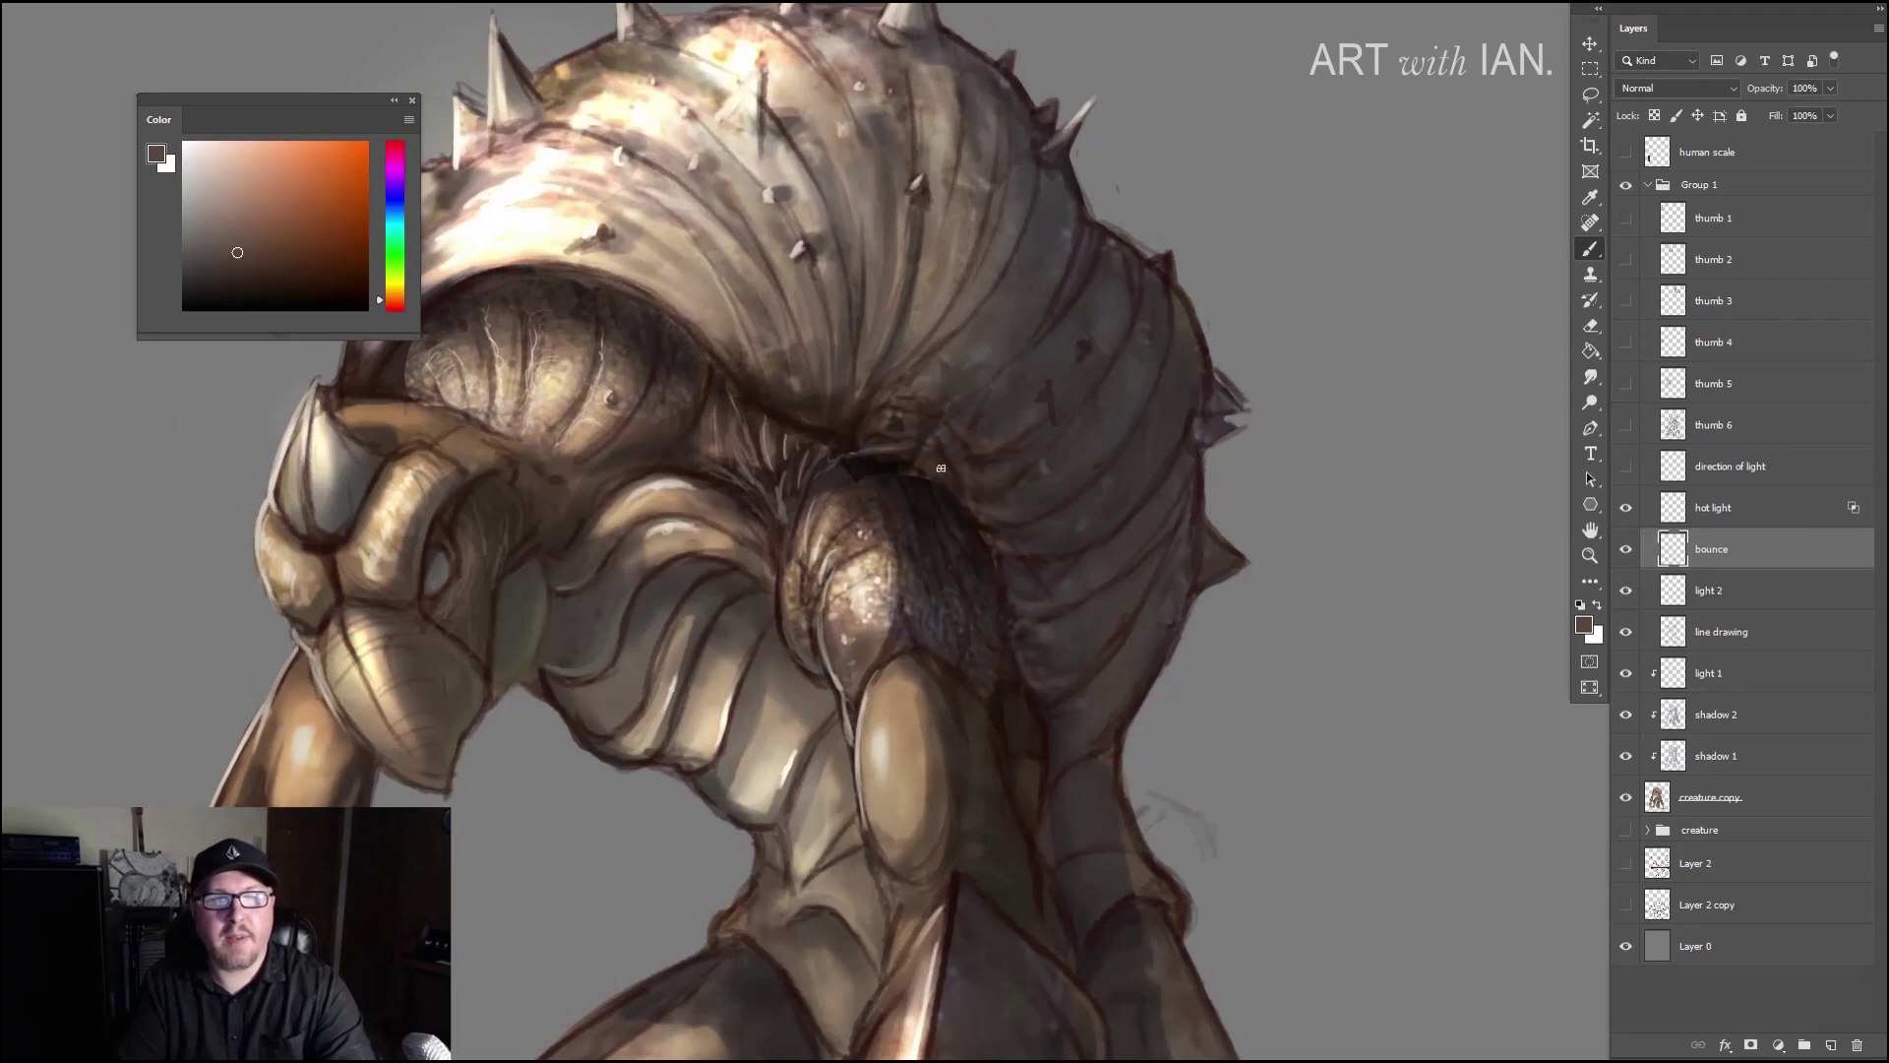
left_click_drag(921, 332, 894, 475)
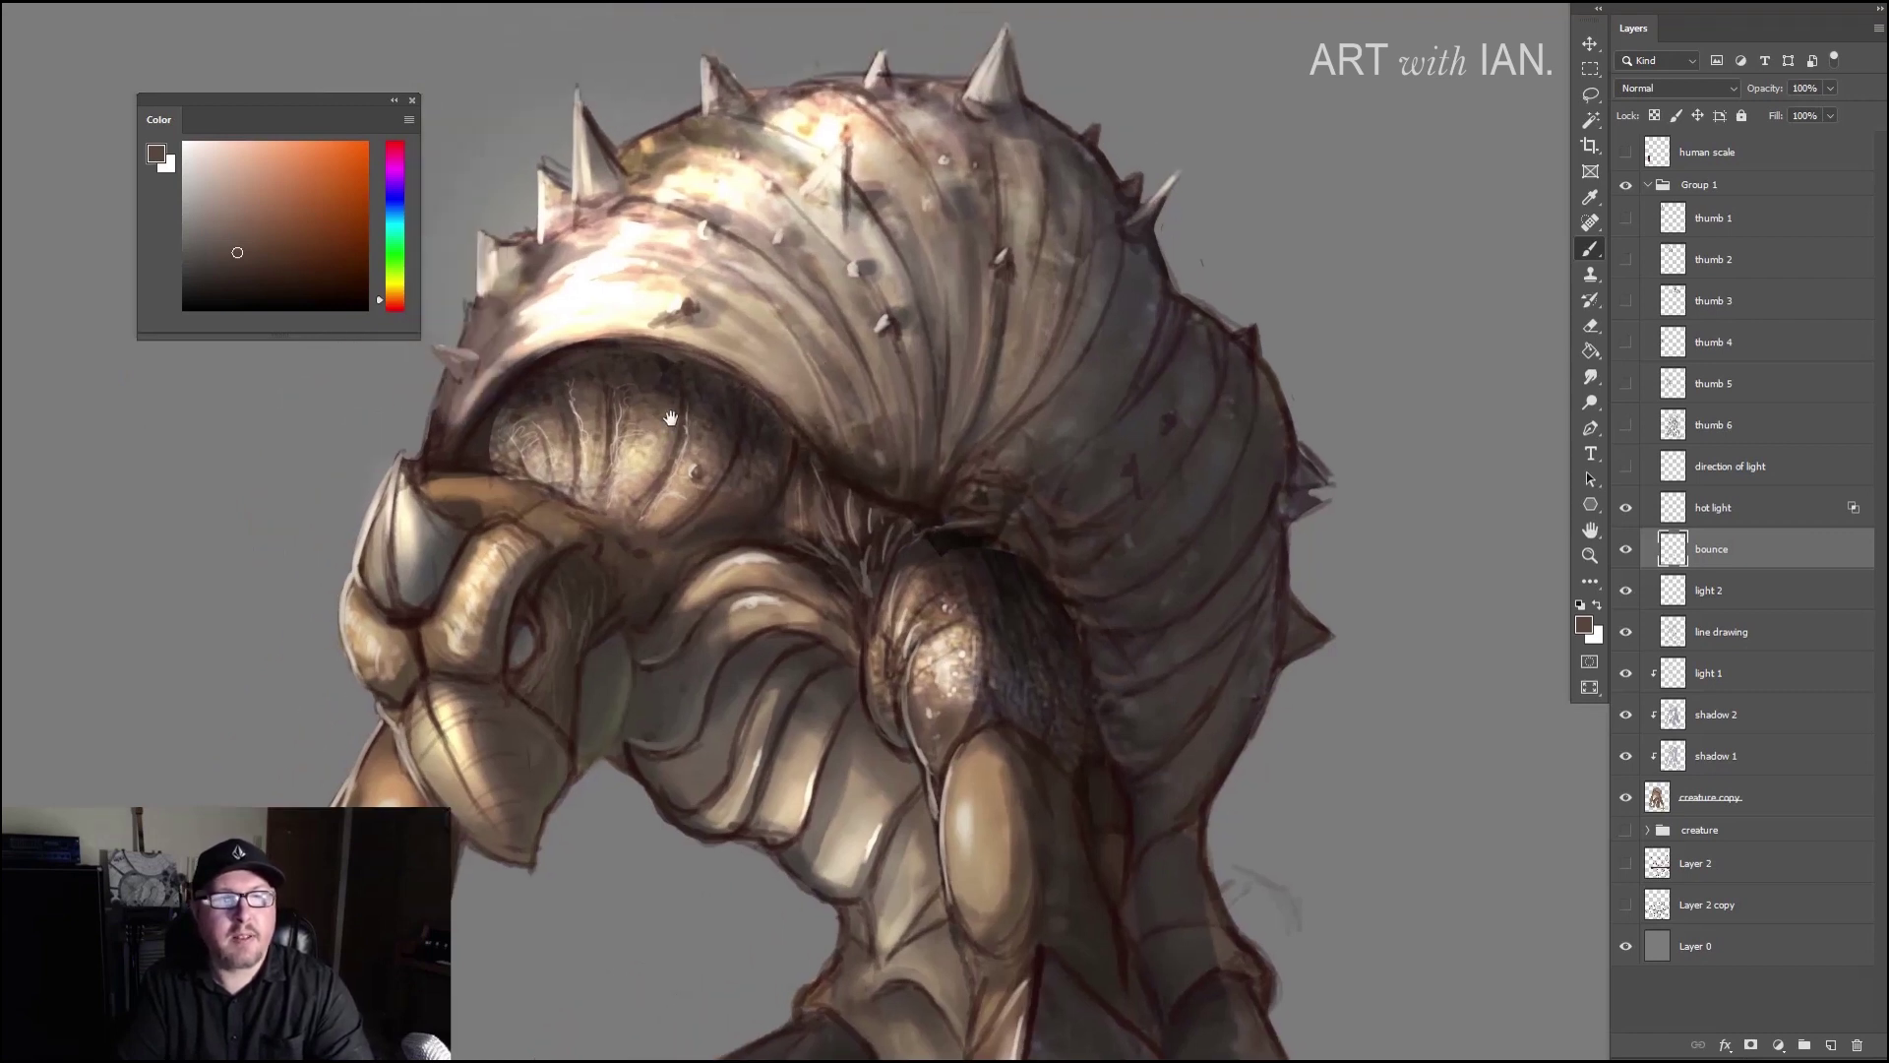
scroll(670, 417, "up", 3)
scroll(670, 417, "left", 3)
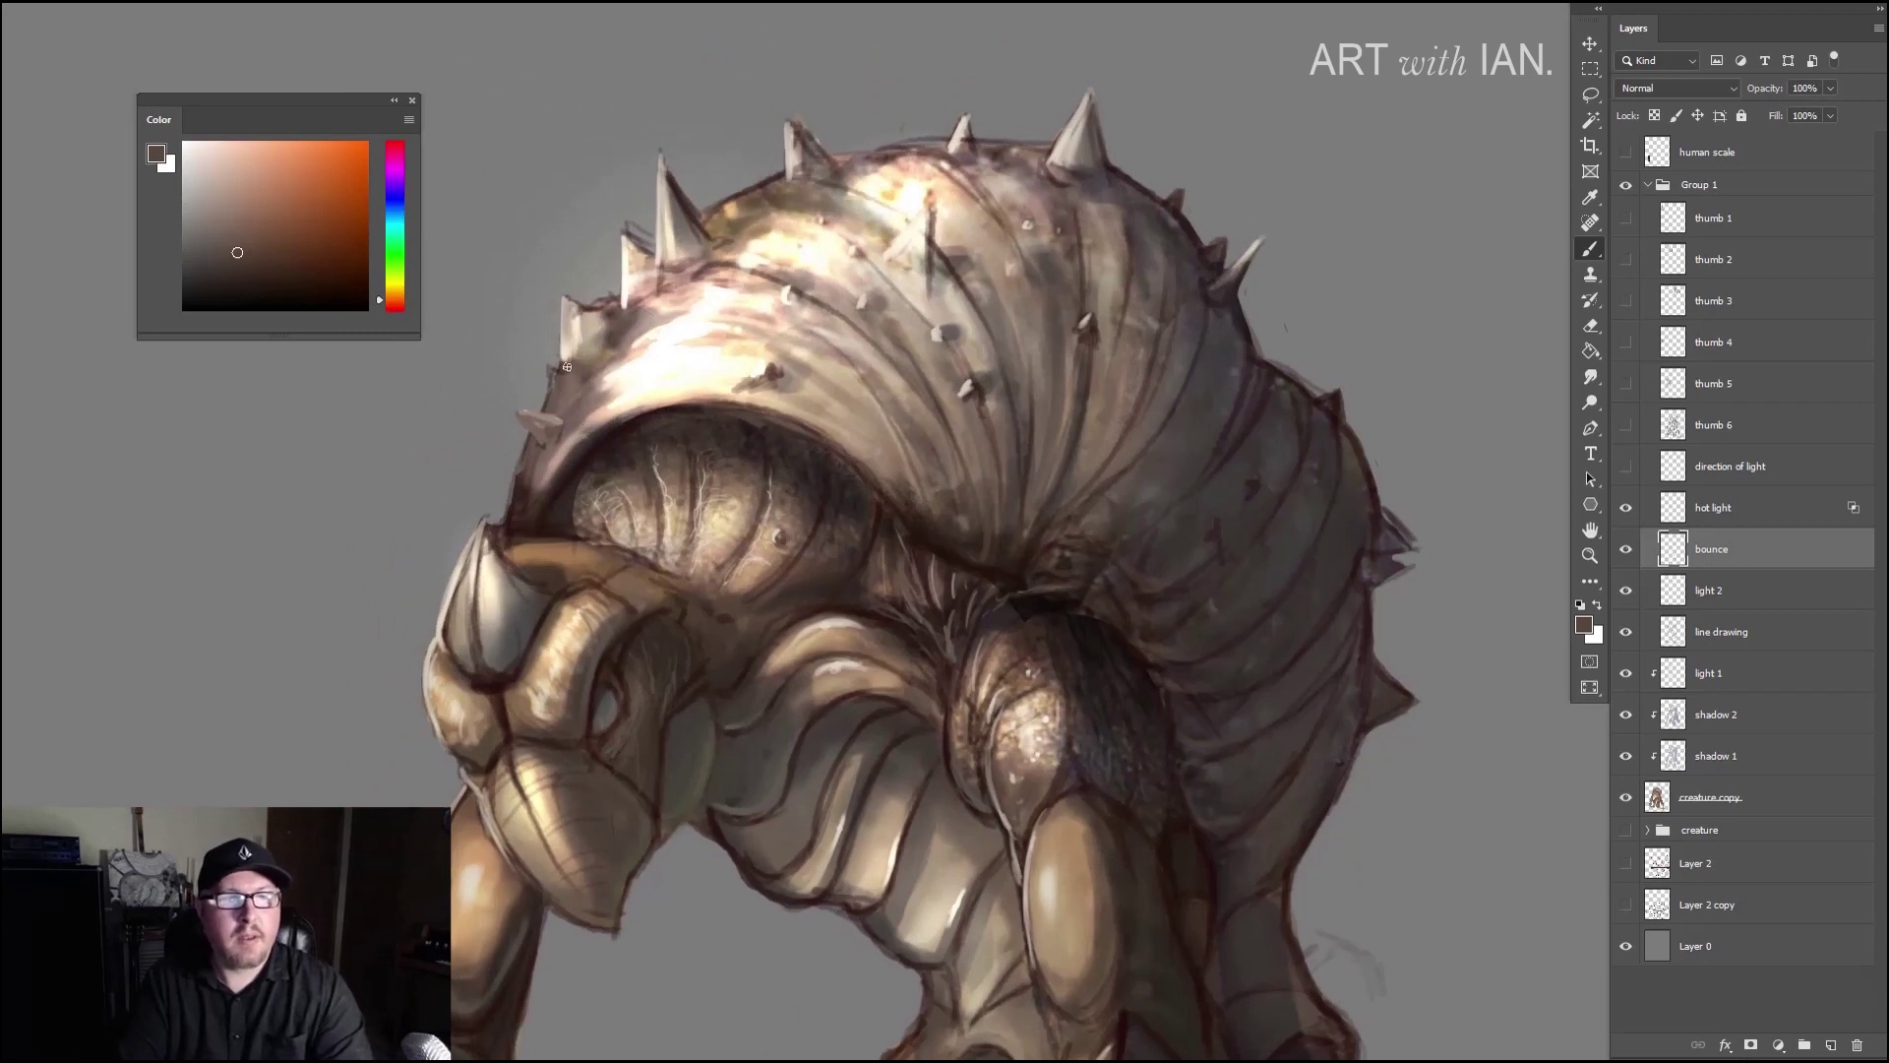
left_click_drag(454, 485, 496, 275)
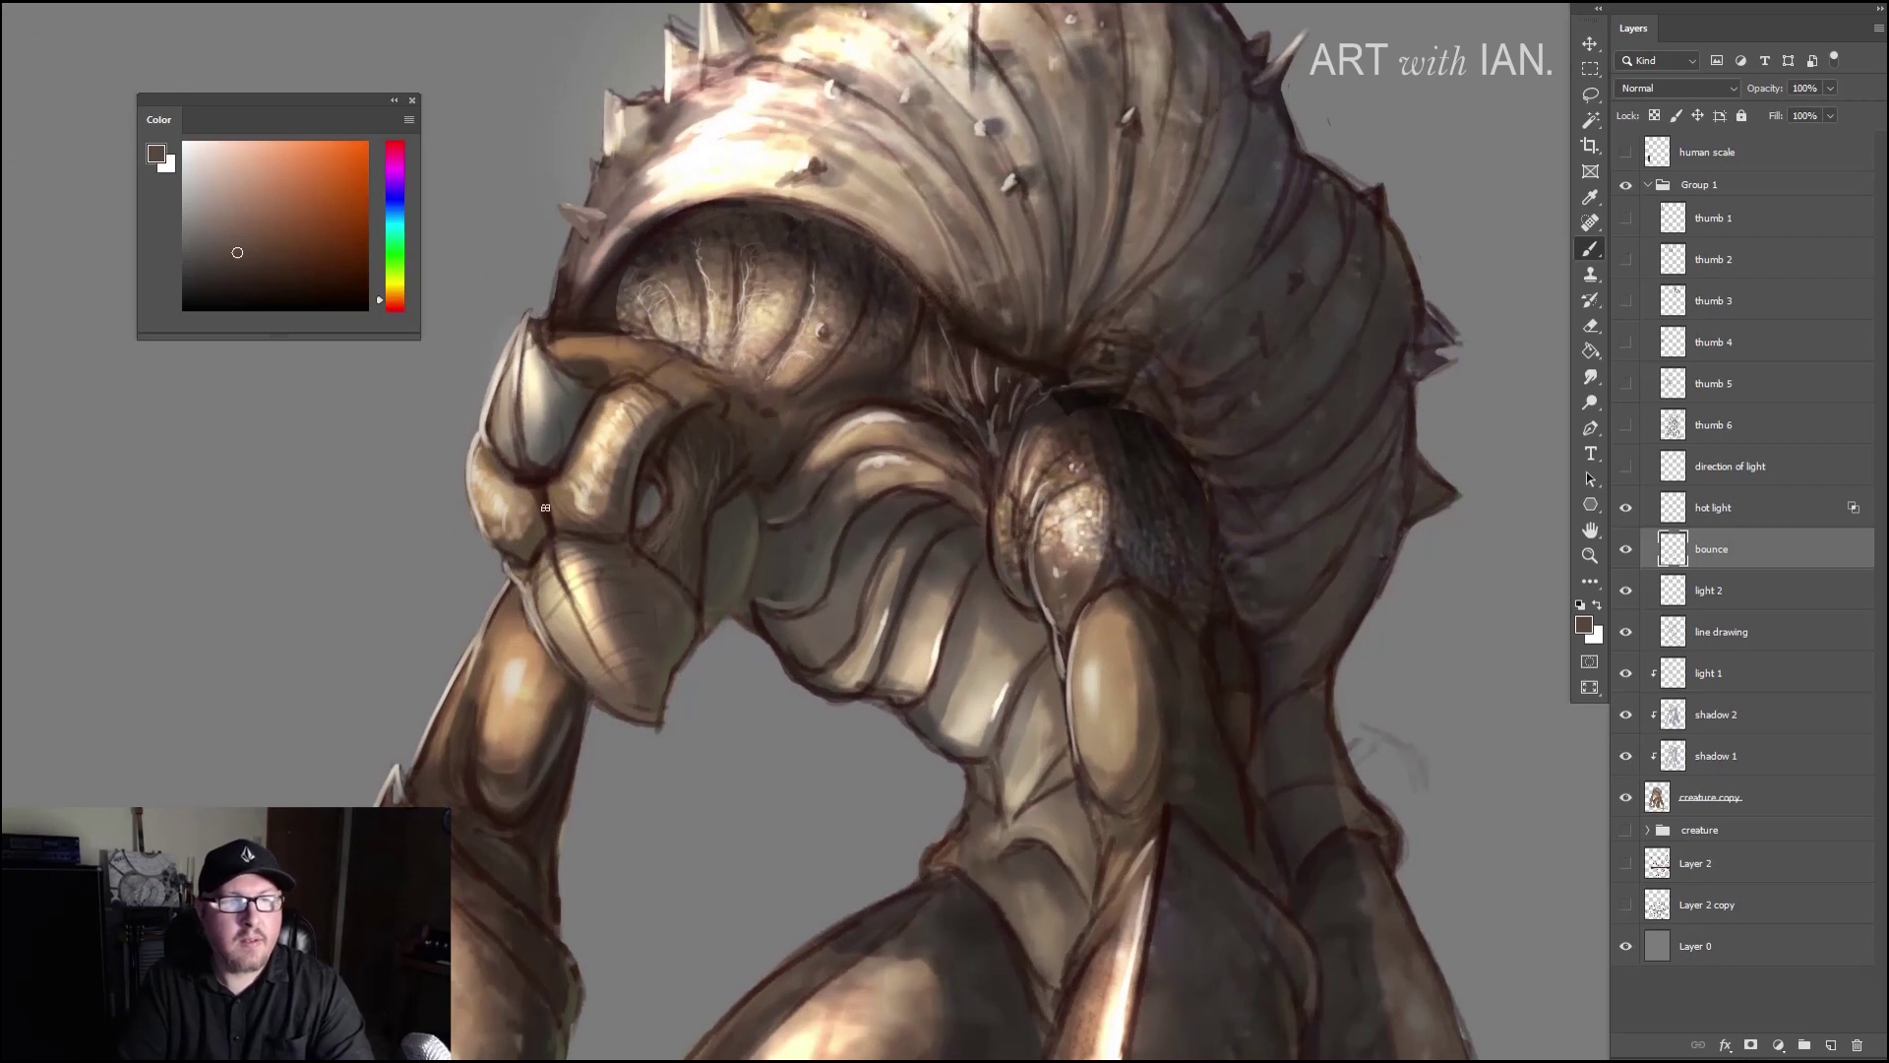
Step: Sample muted olive and brown tones from the neck and belly plates, and blend the shading on the neck fold behind the jaw
key("alt")
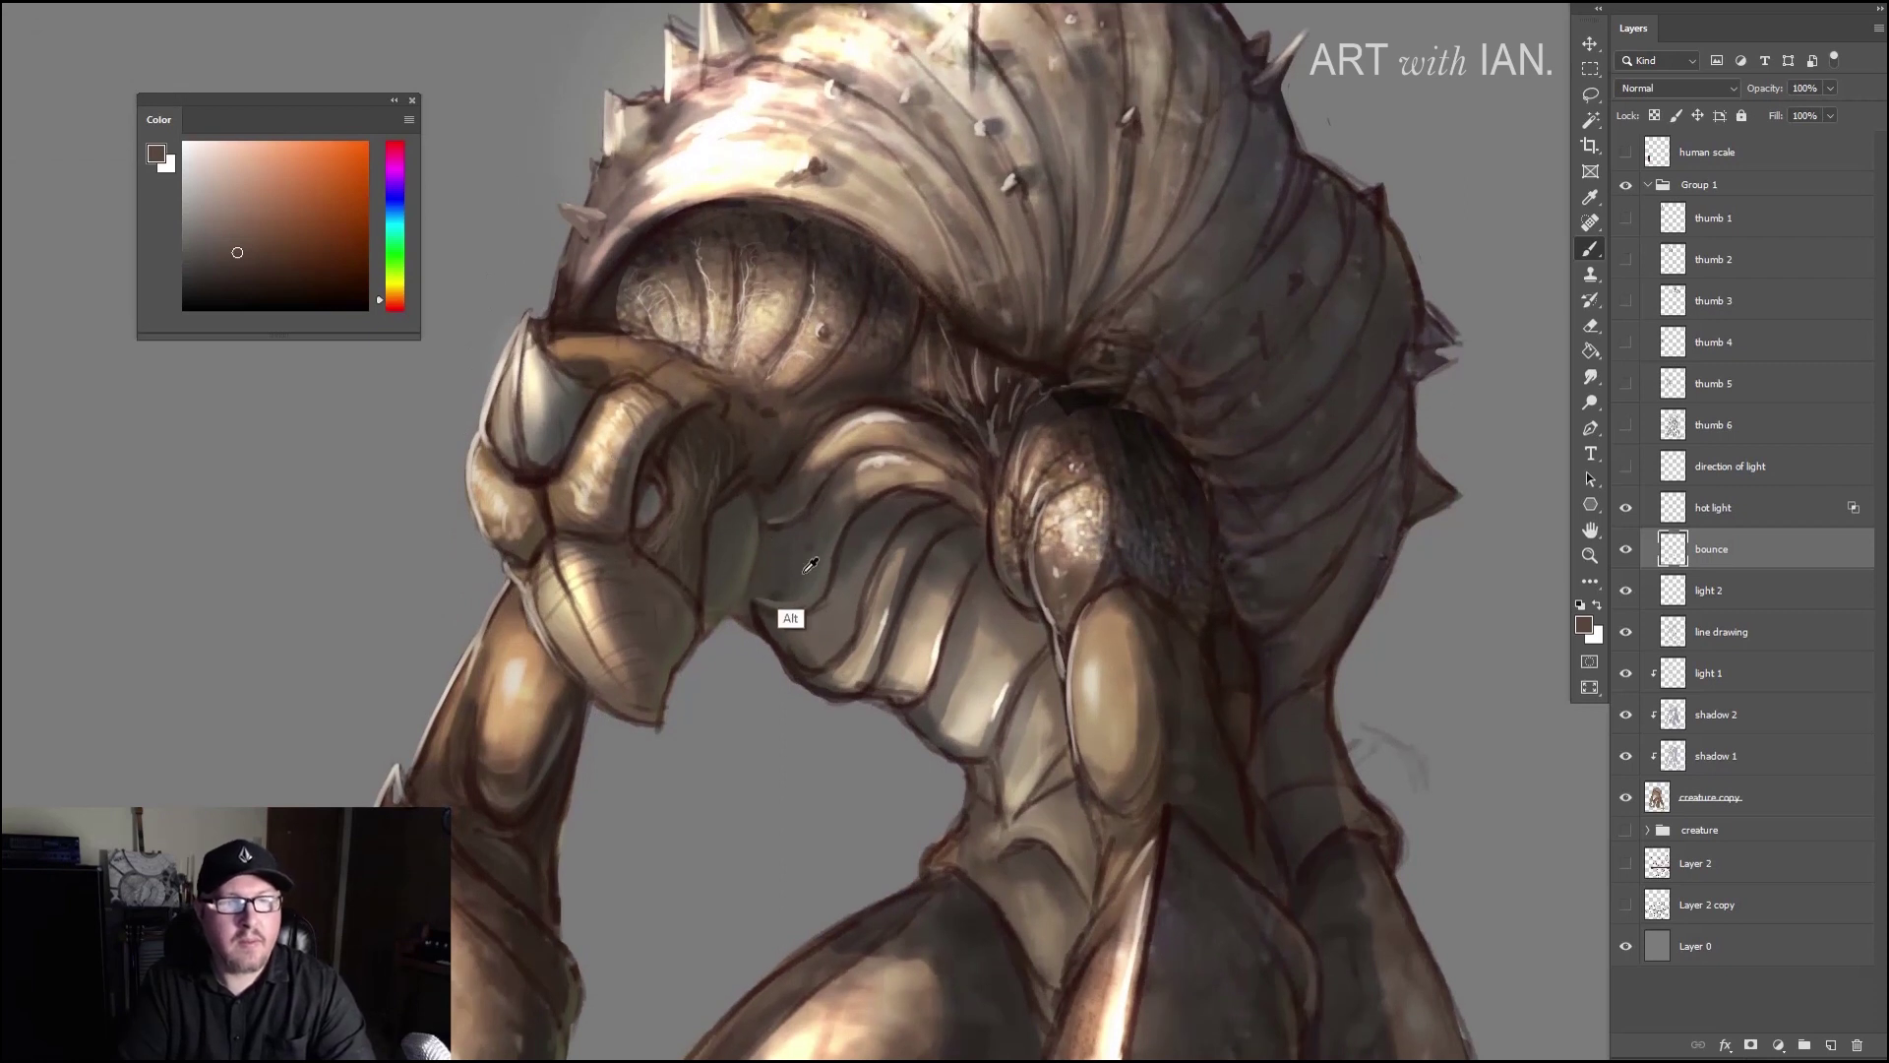
left_click(871, 628, "alt")
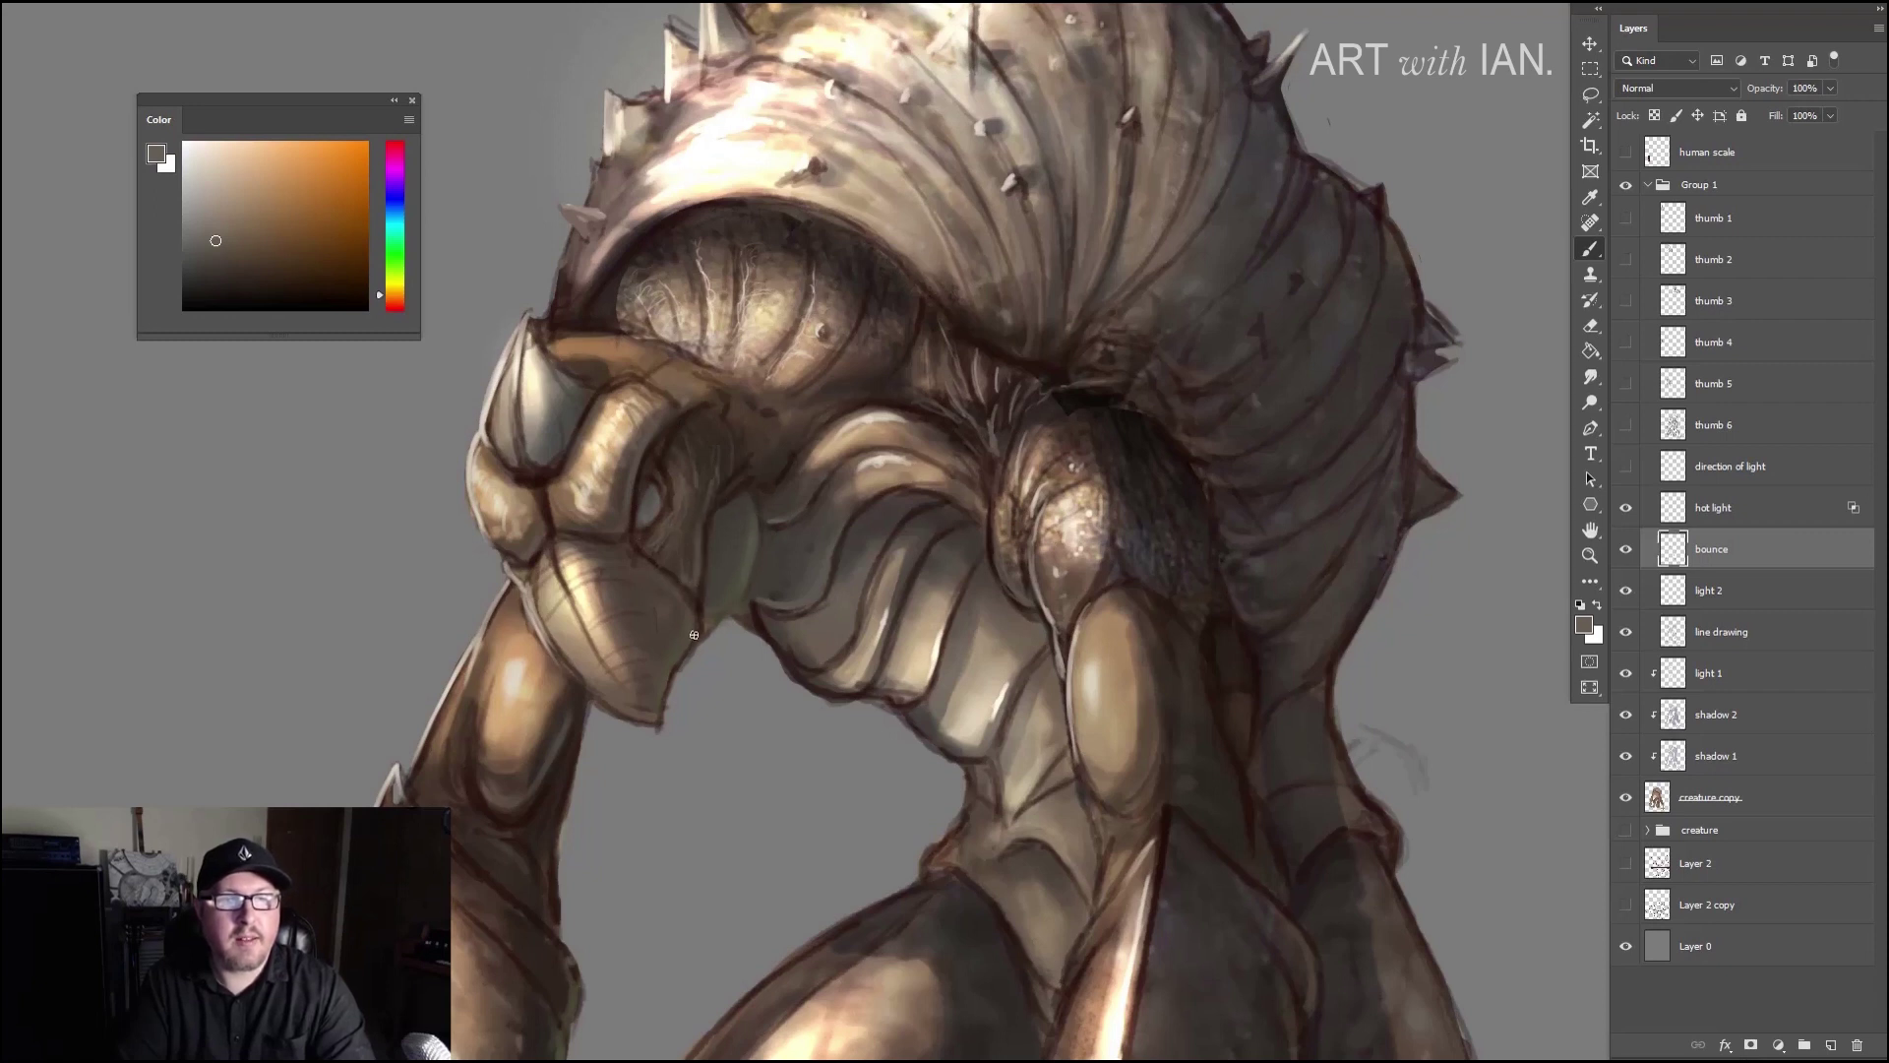
left_click(730, 588, "alt")
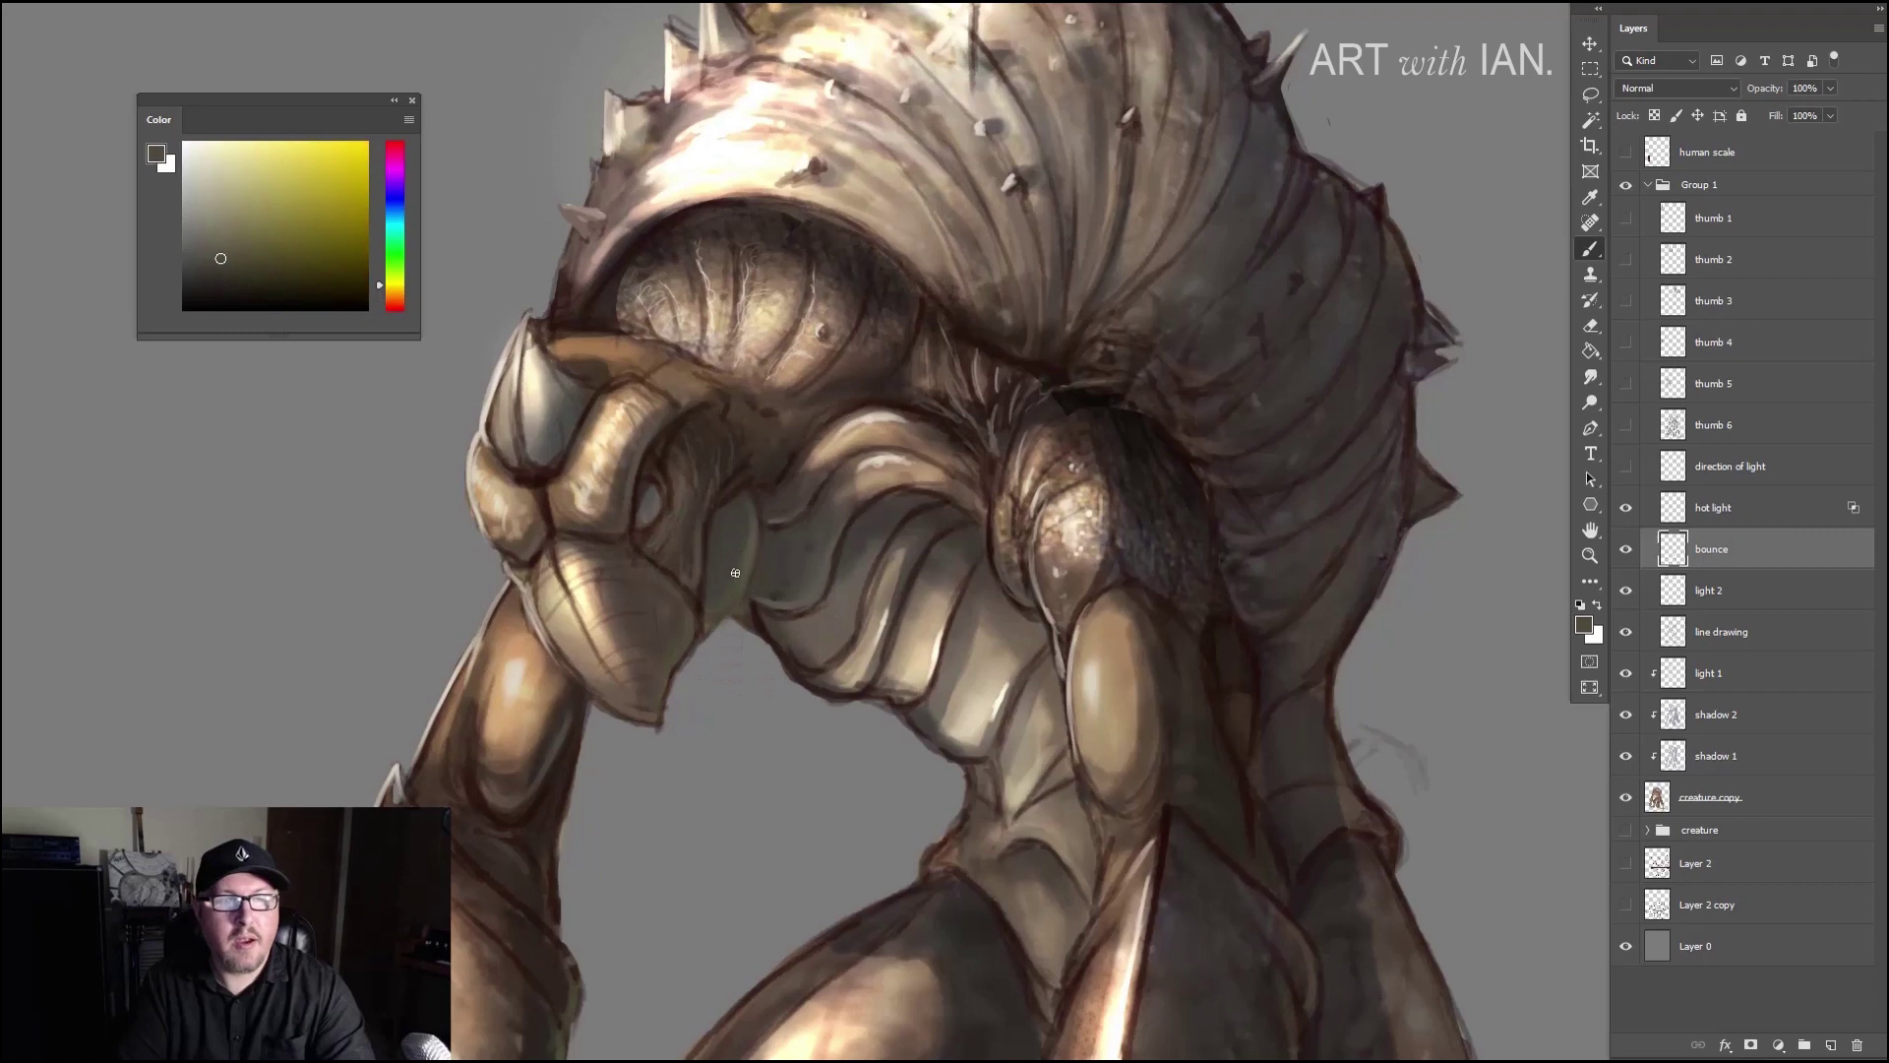
key("alt")
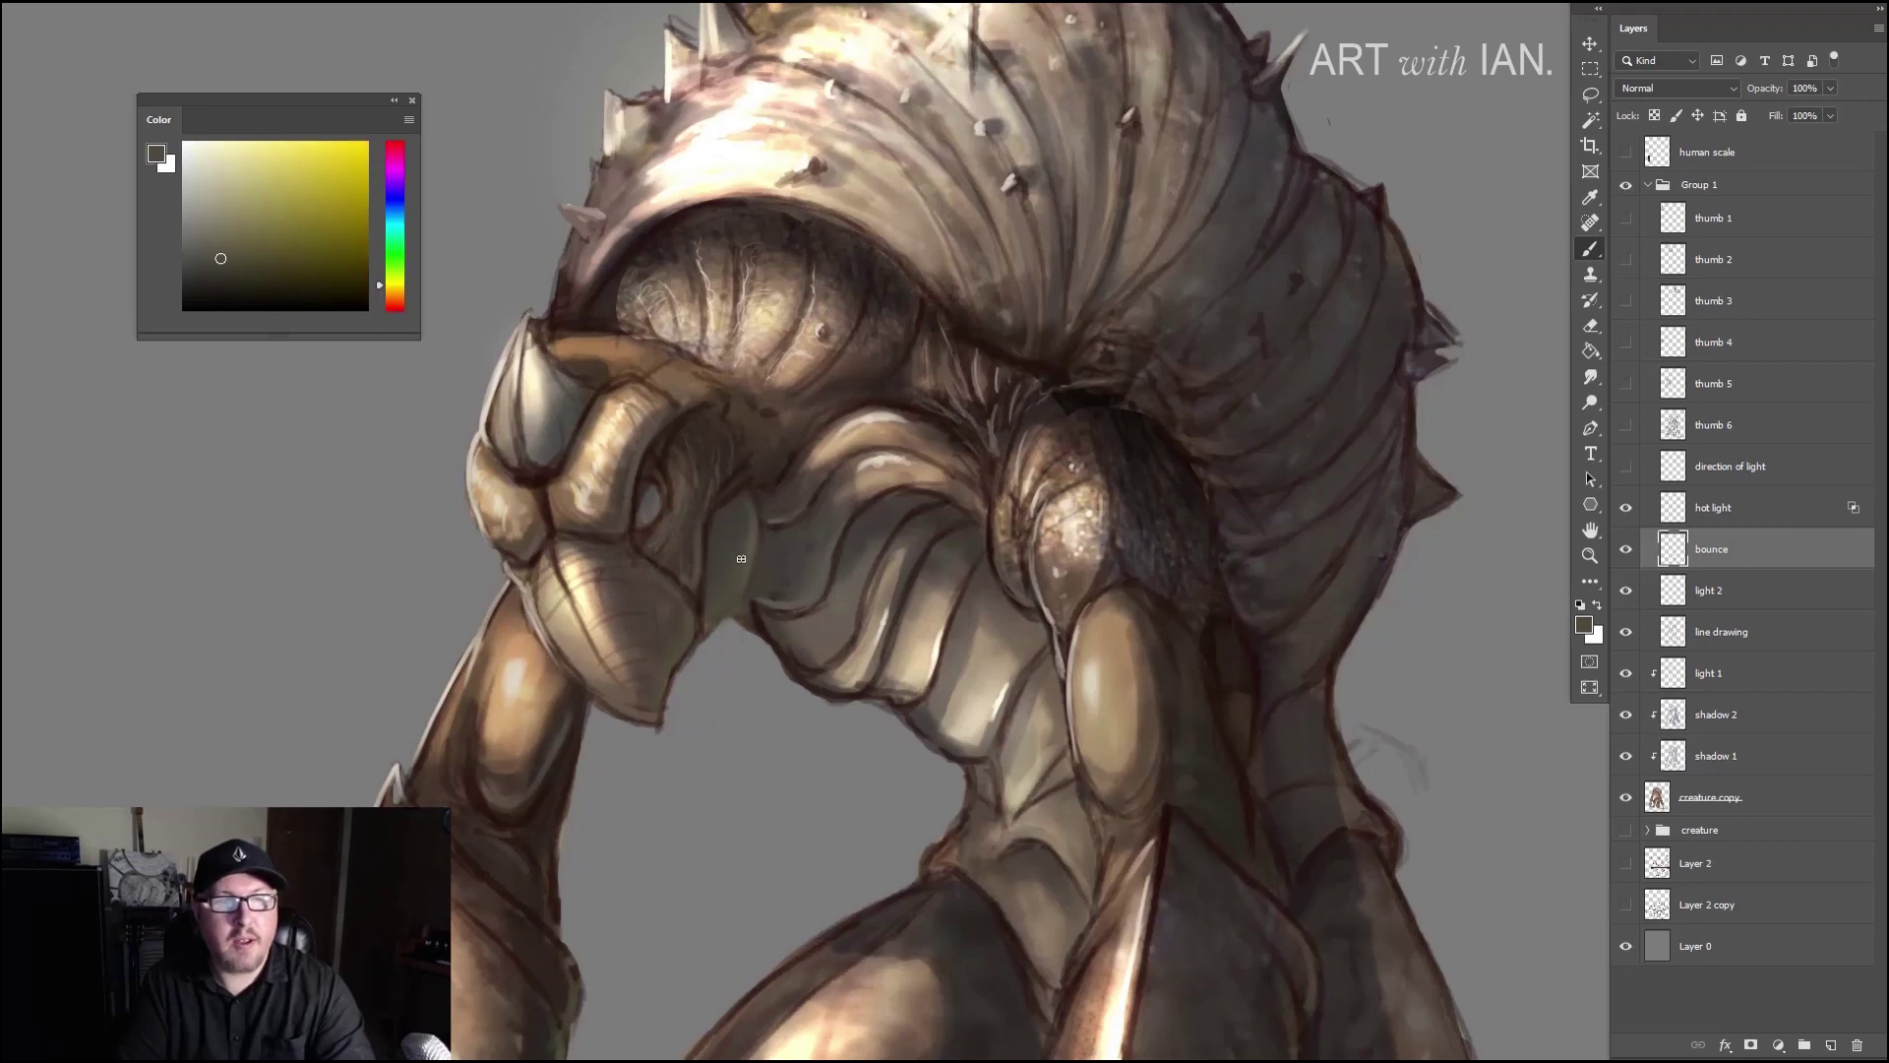
left_click(736, 581, "alt")
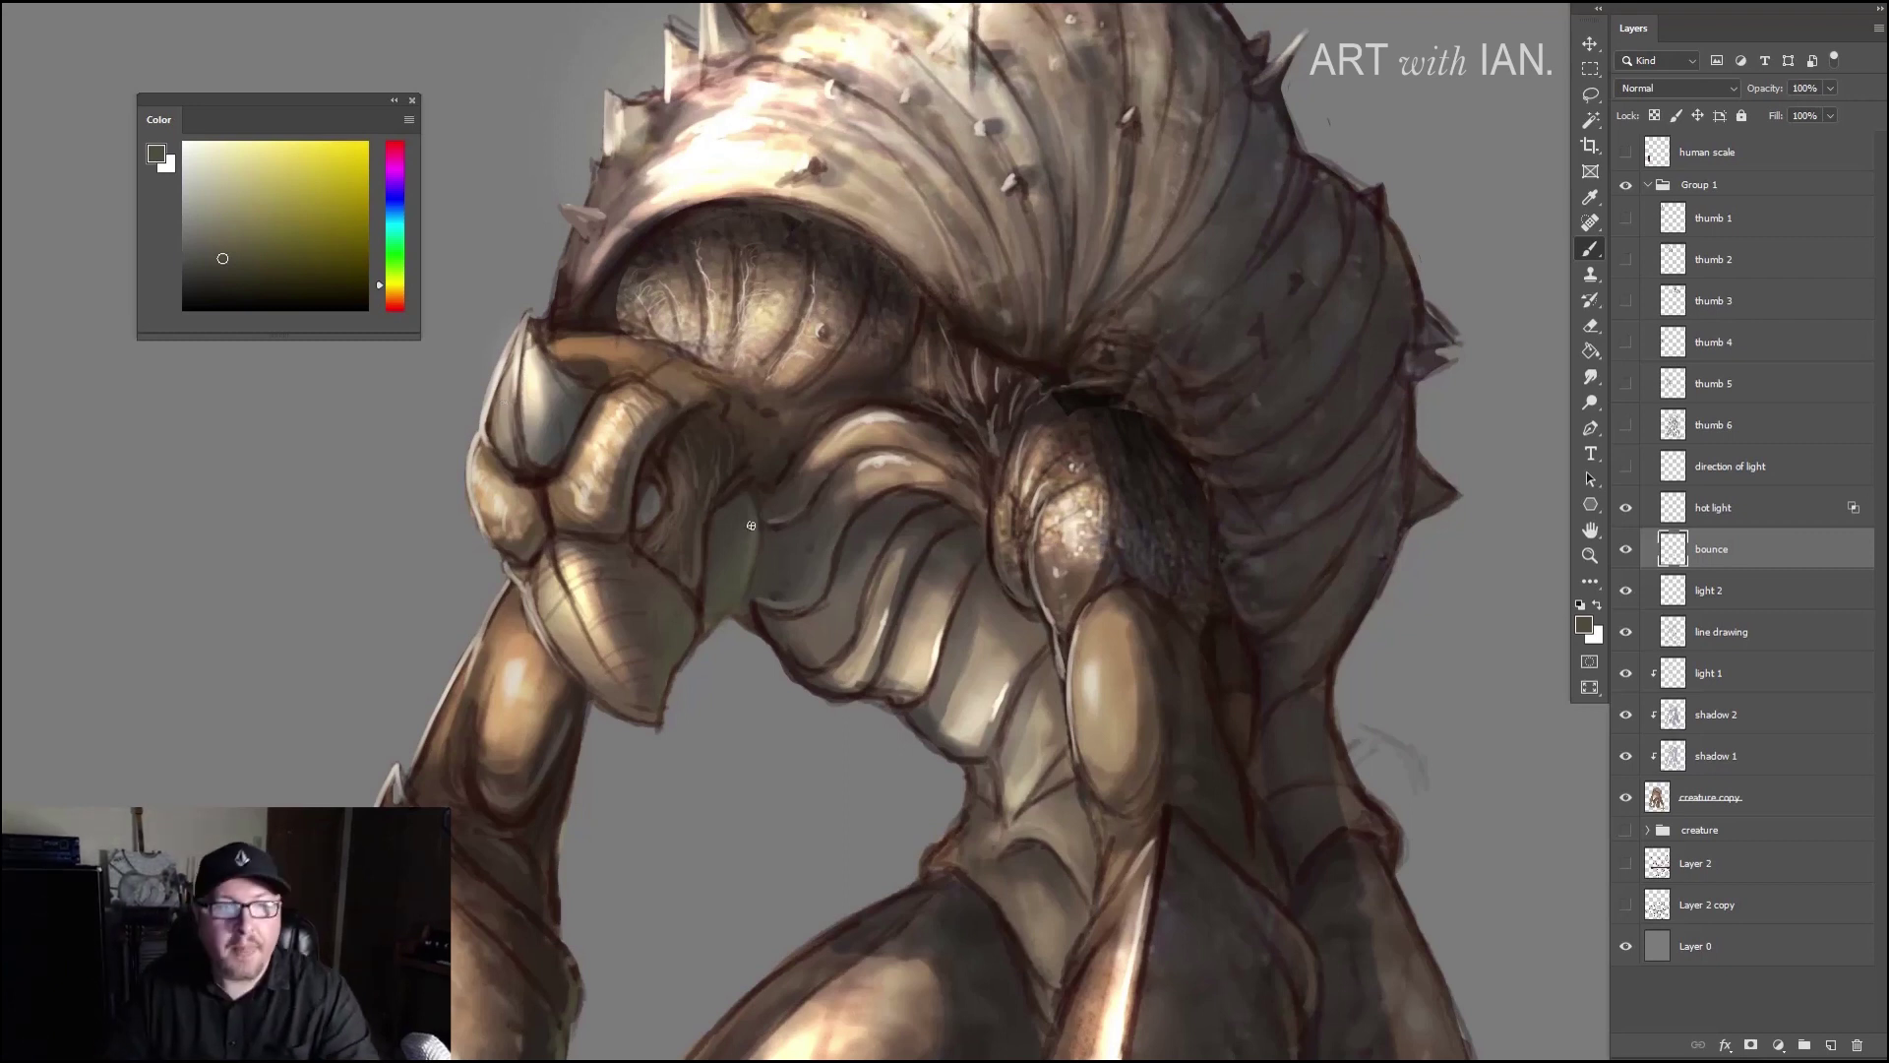
mouse_move(662, 630)
left_mouse_down()
mouse_move(640, 401)
mouse_move(679, 561)
left_mouse_up()
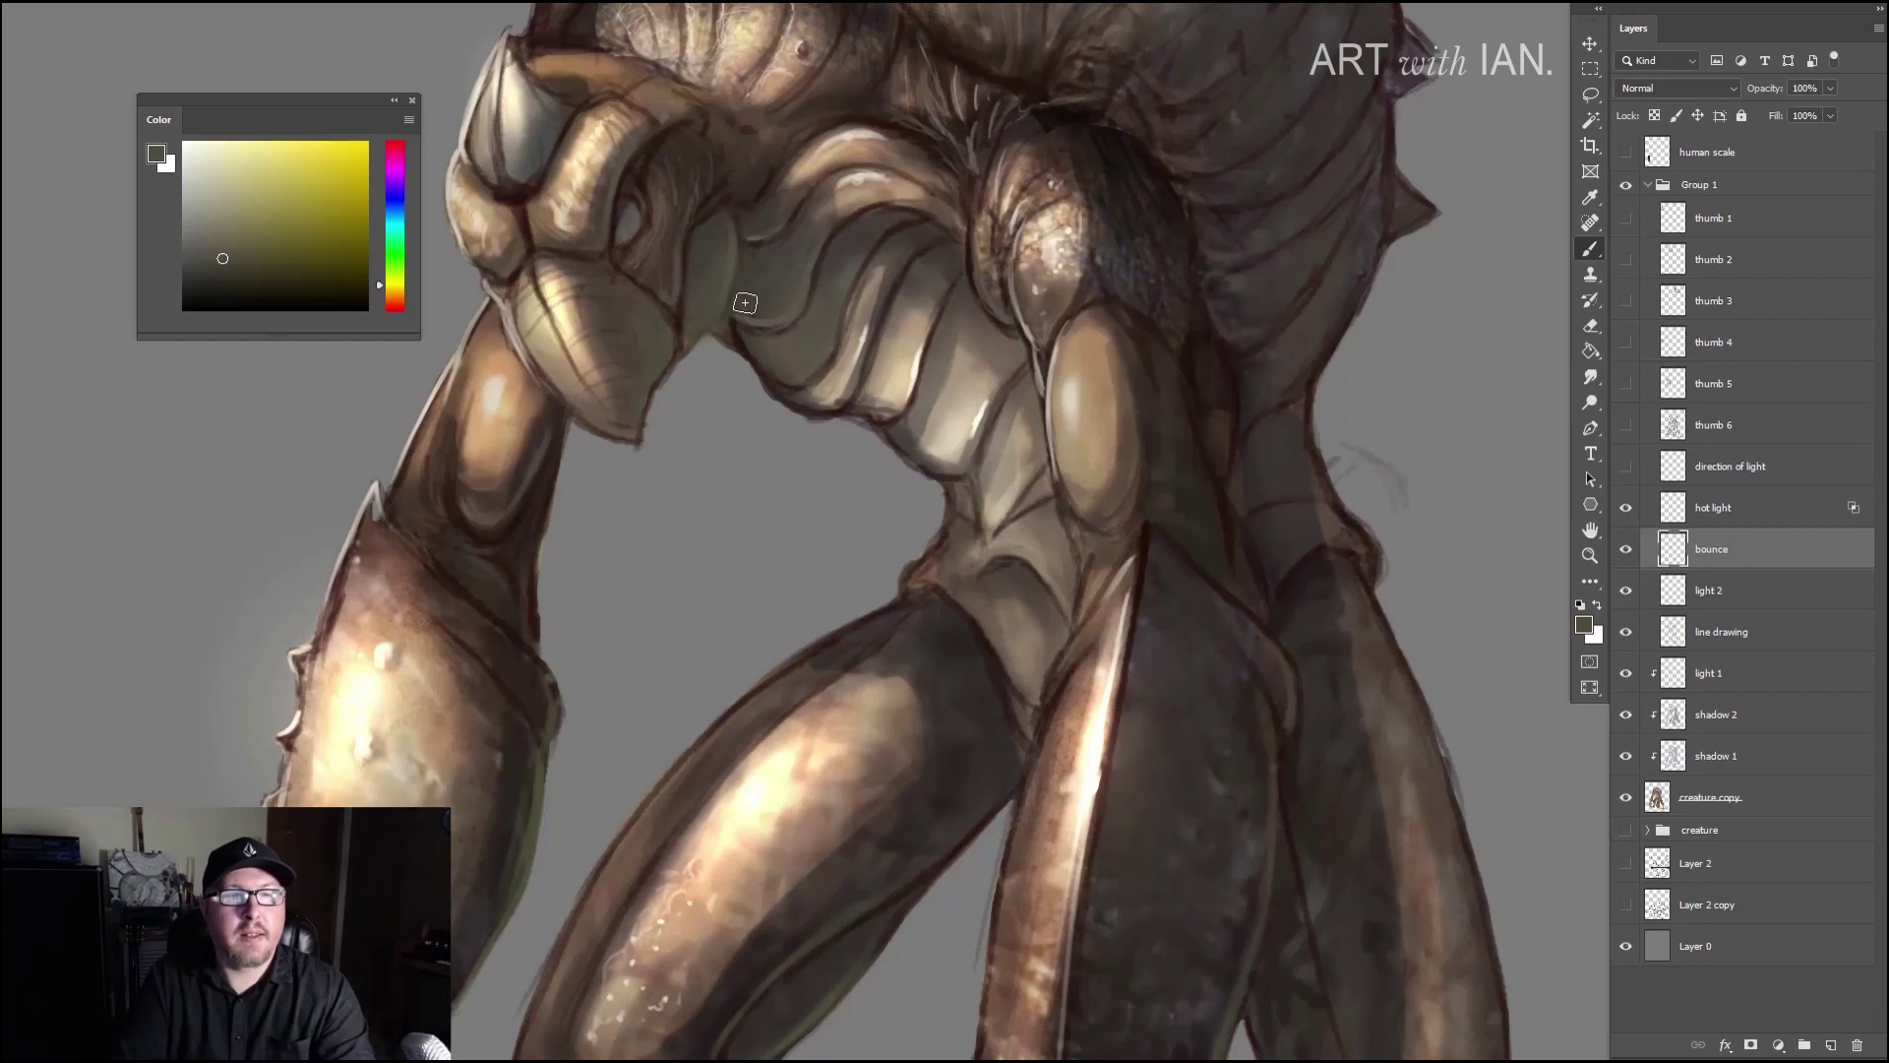
key("alt")
left_click(839, 291, "alt")
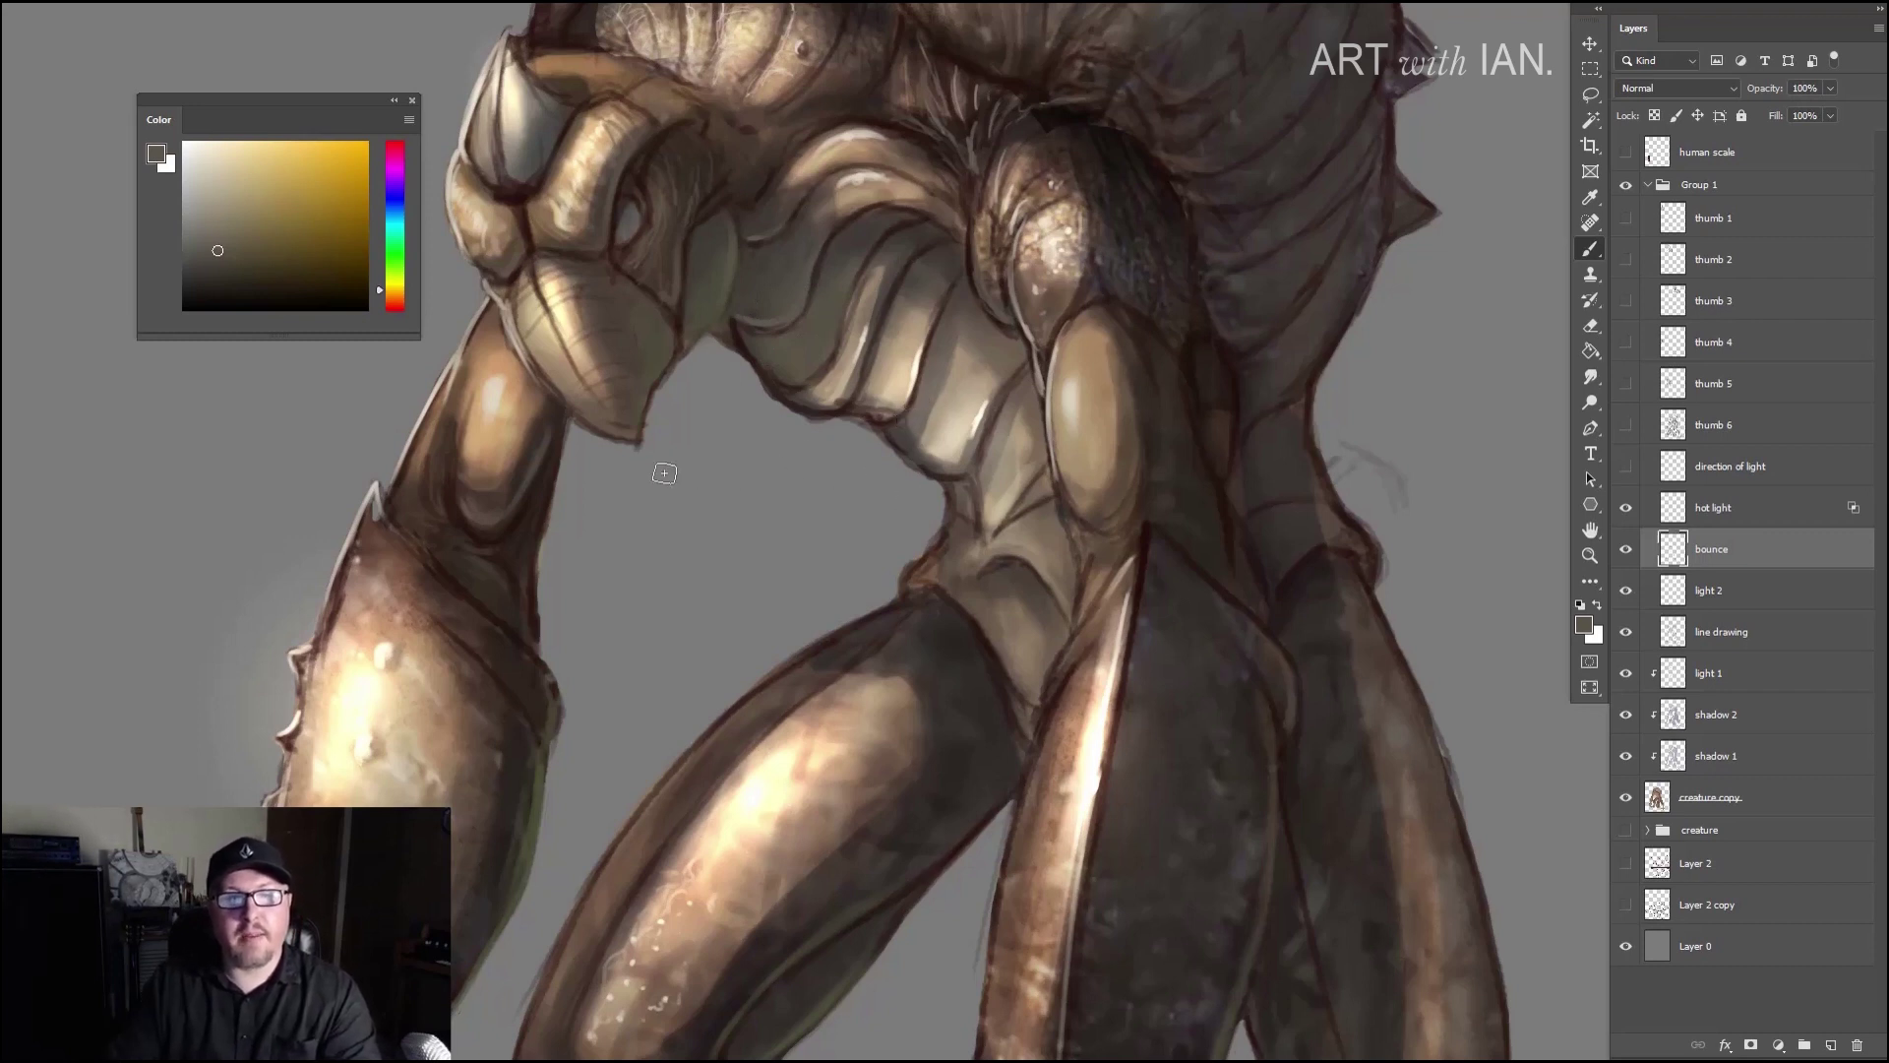
Step: Add a new layer directly above "bounce" and name it "ambient"
scroll(672, 464, "down", 2)
scroll(672, 465, "down", 6)
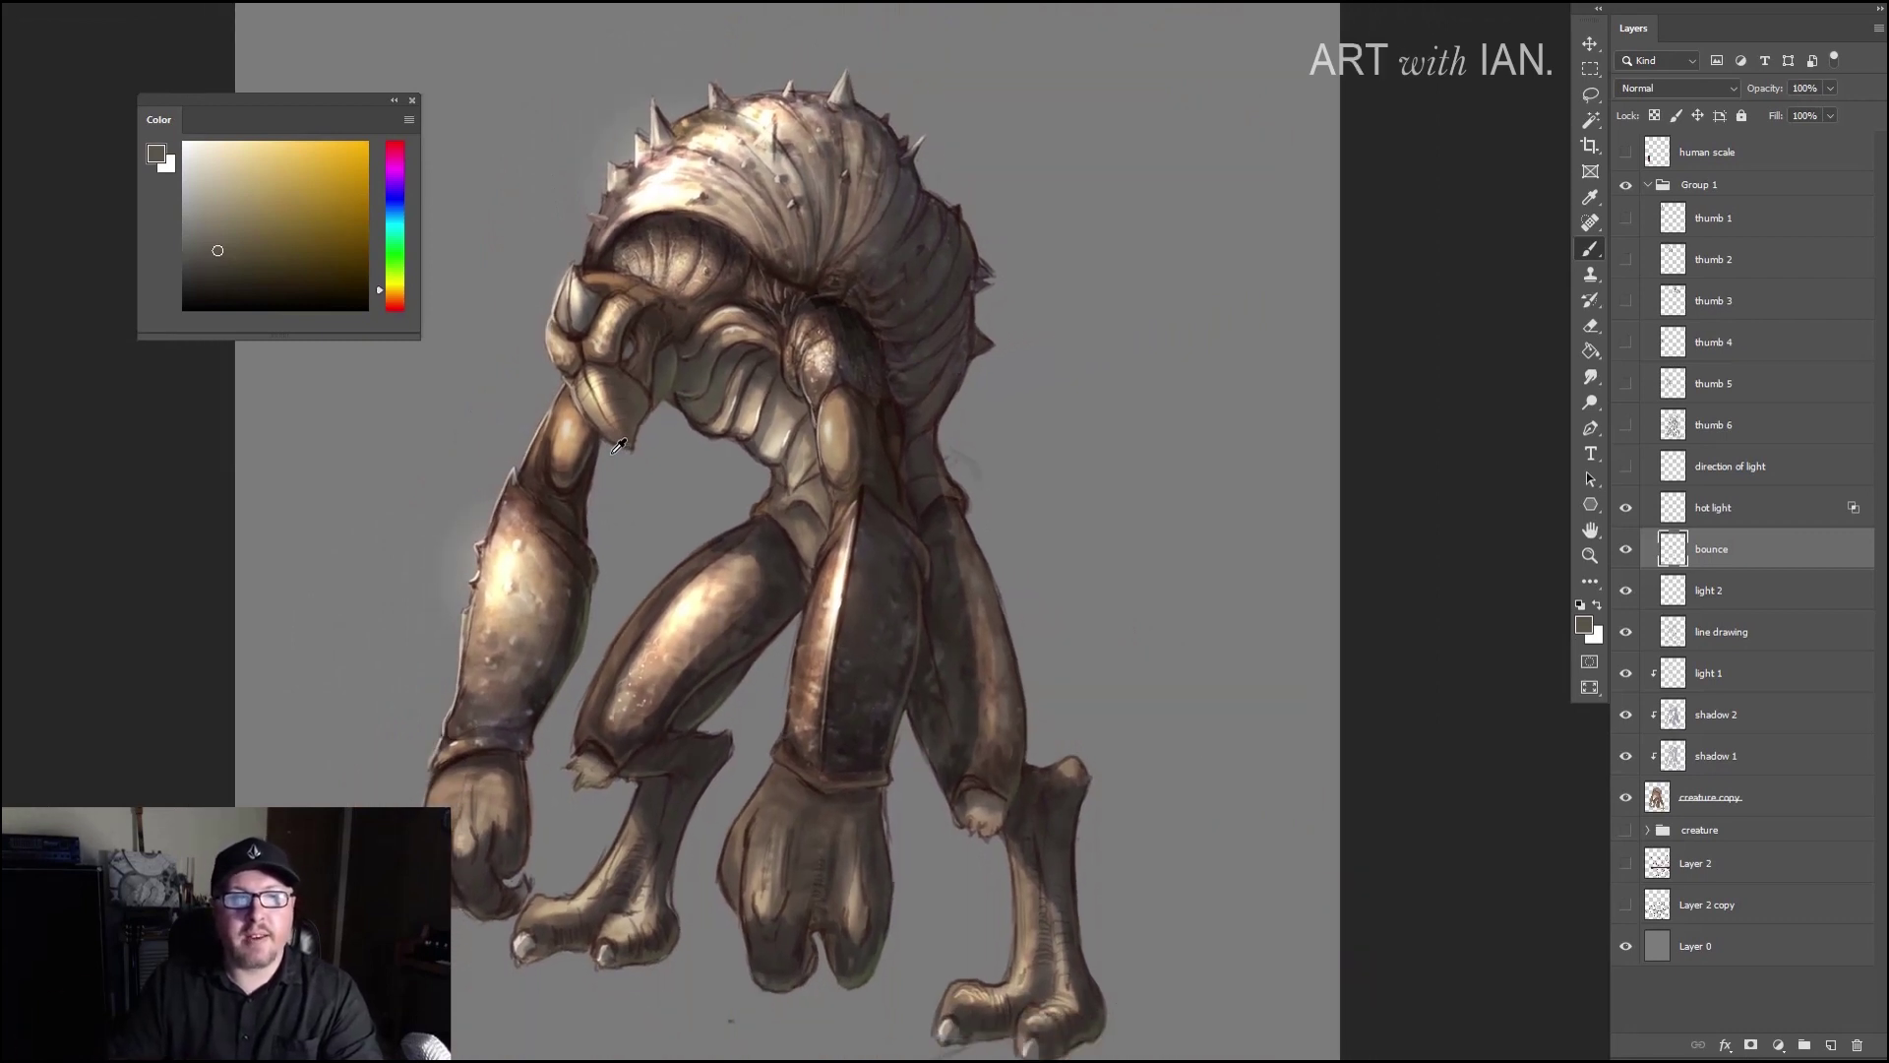
scroll(619, 446, "down", 3)
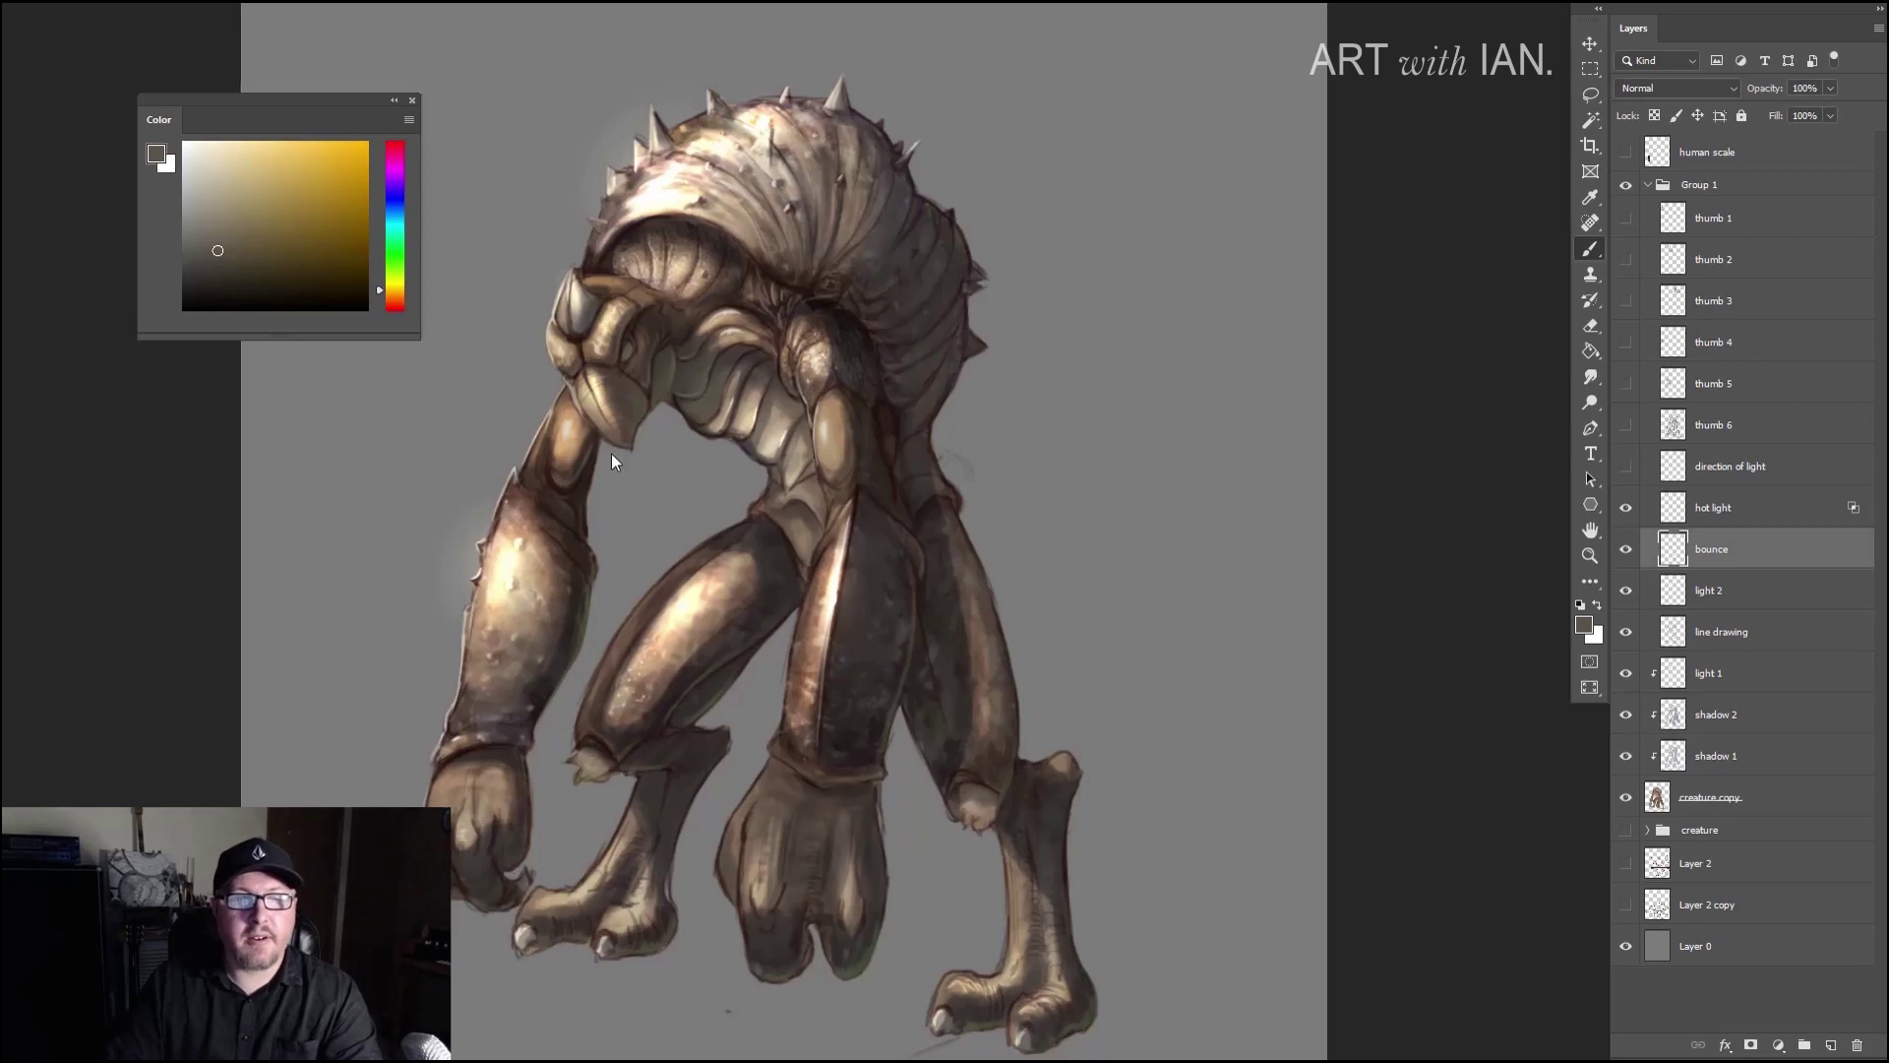
scroll(619, 446, "up", 1)
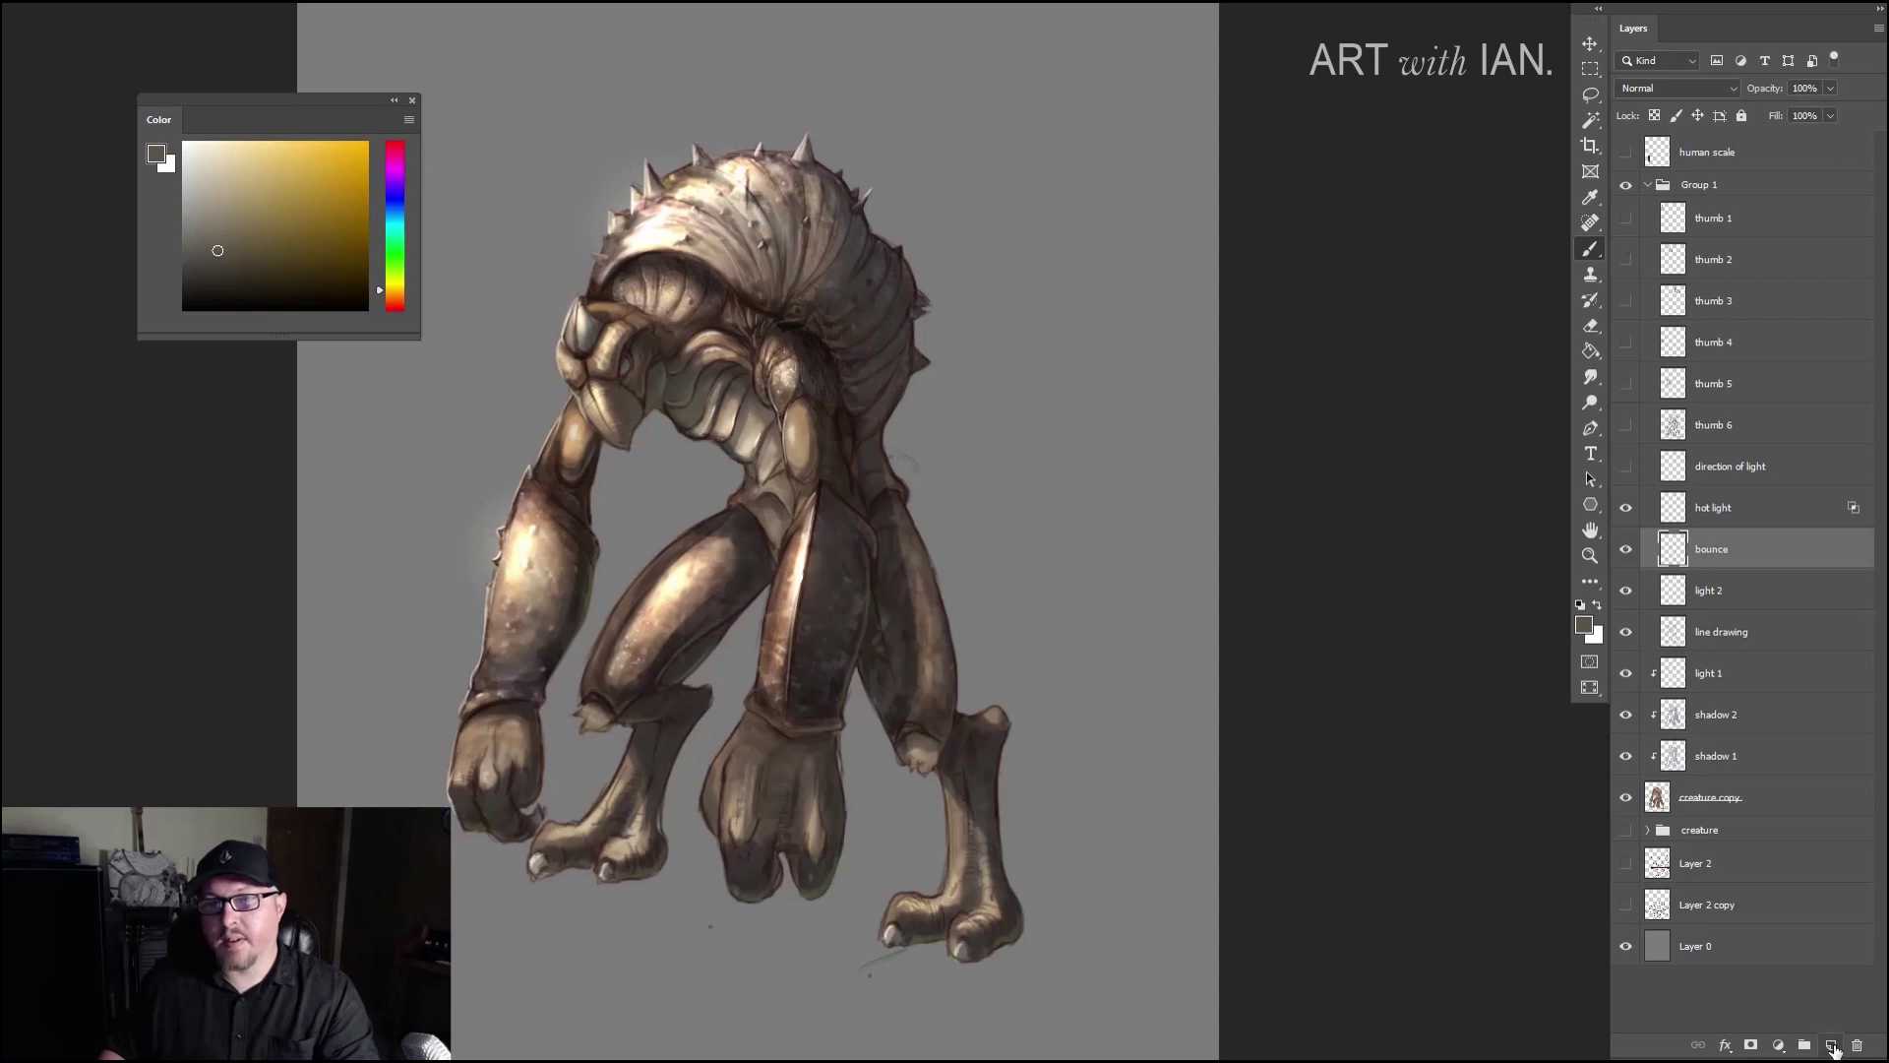
left_click(1833, 1047)
double_click(1715, 553)
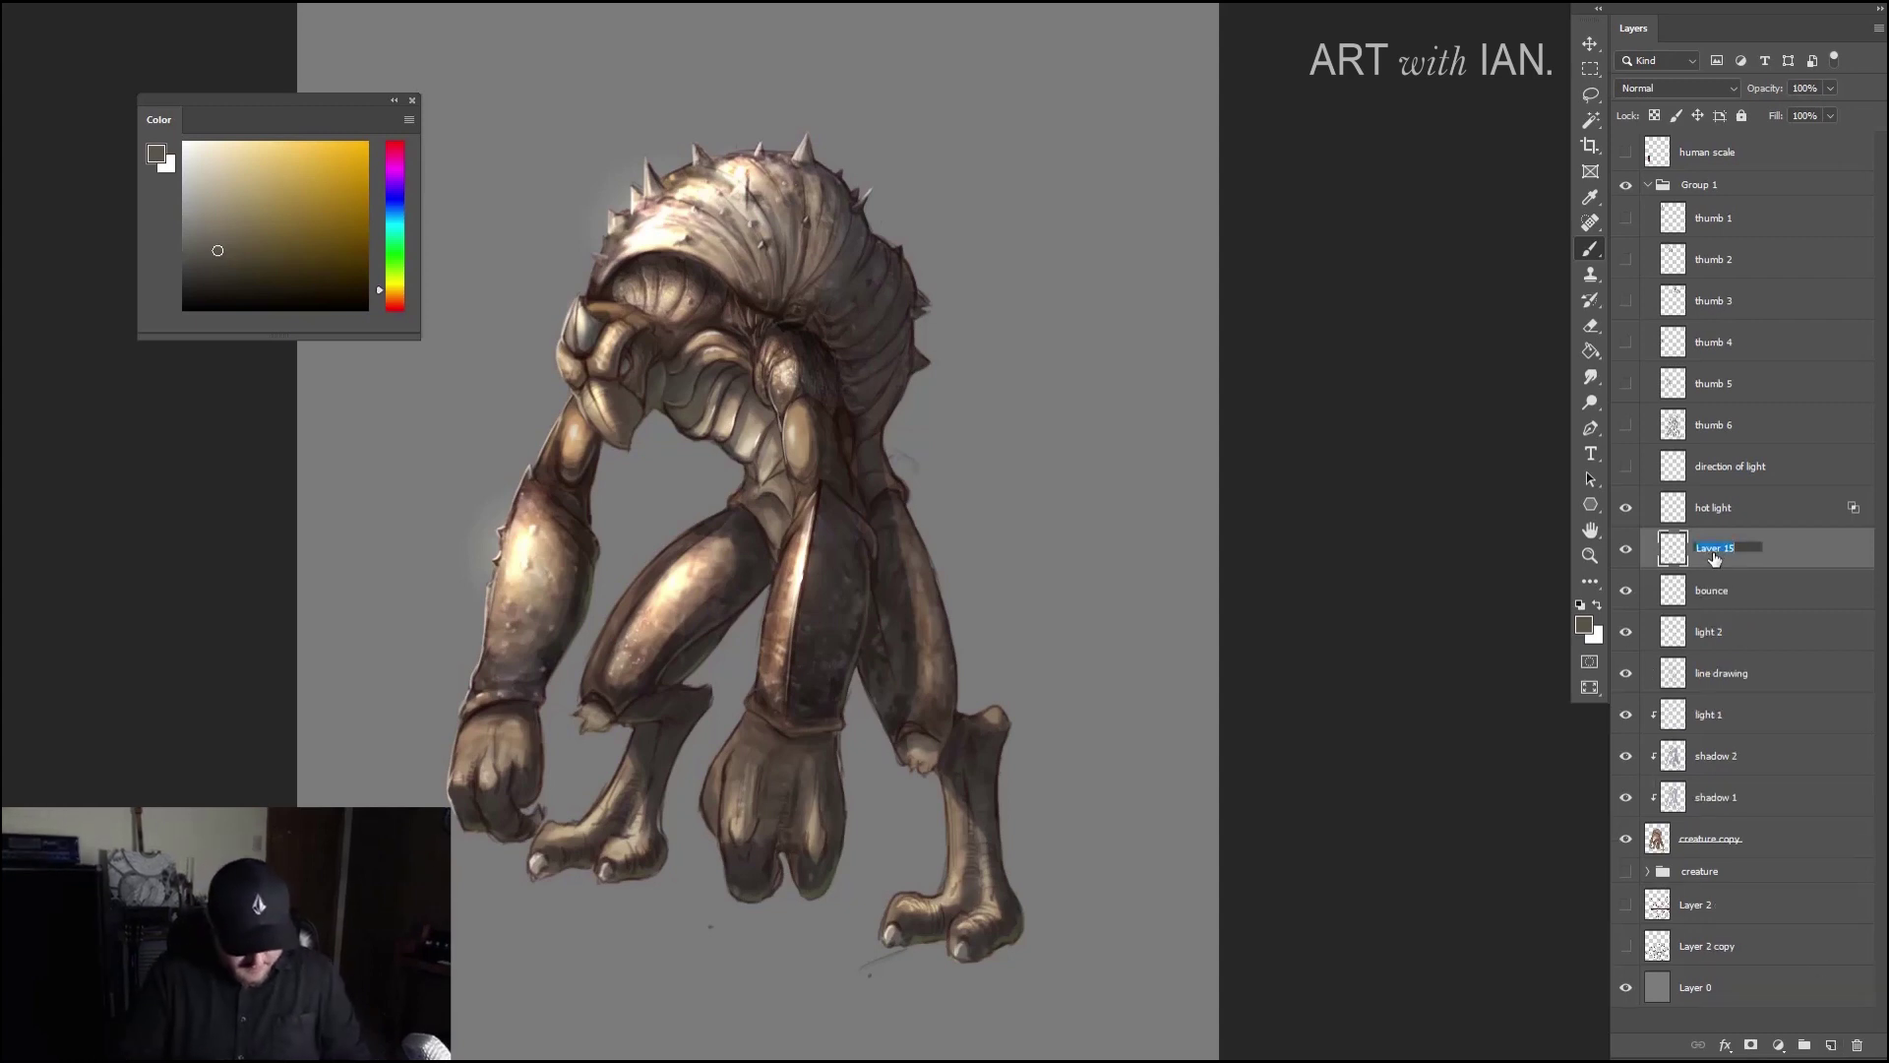
type("ambient")
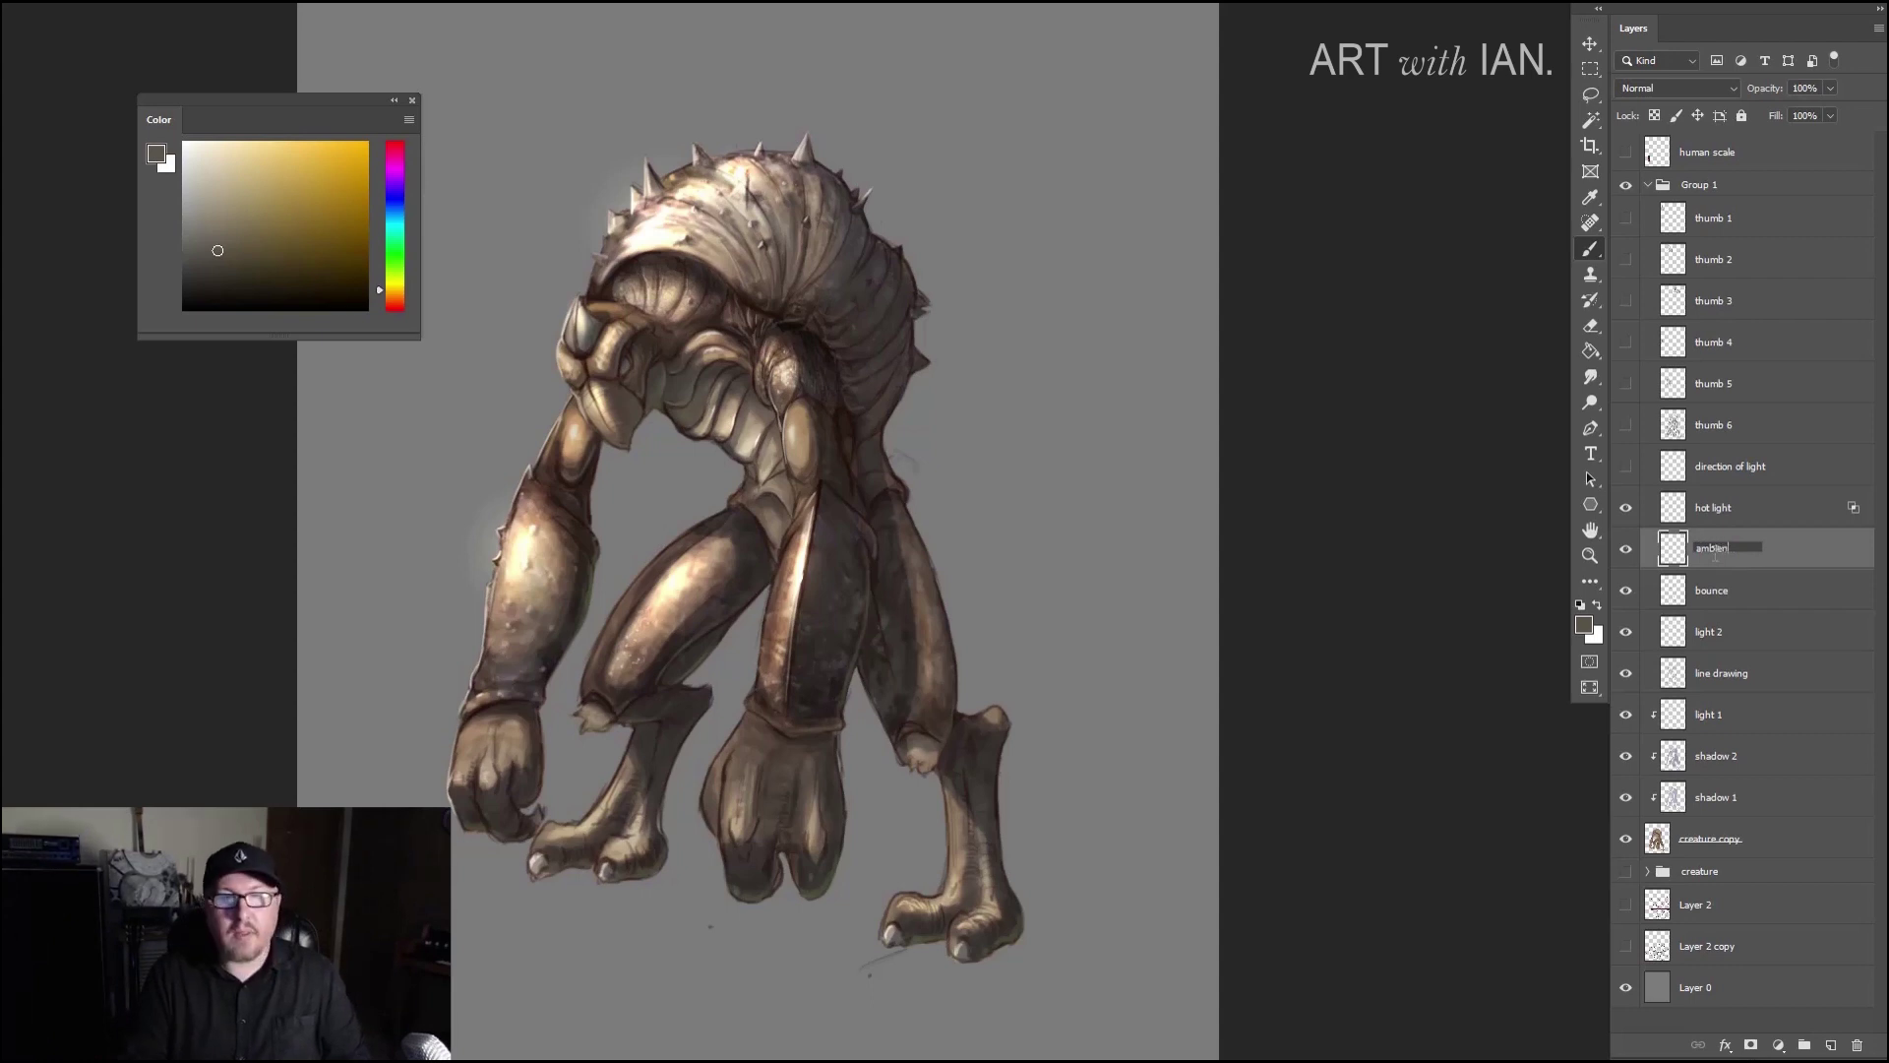
key("Return")
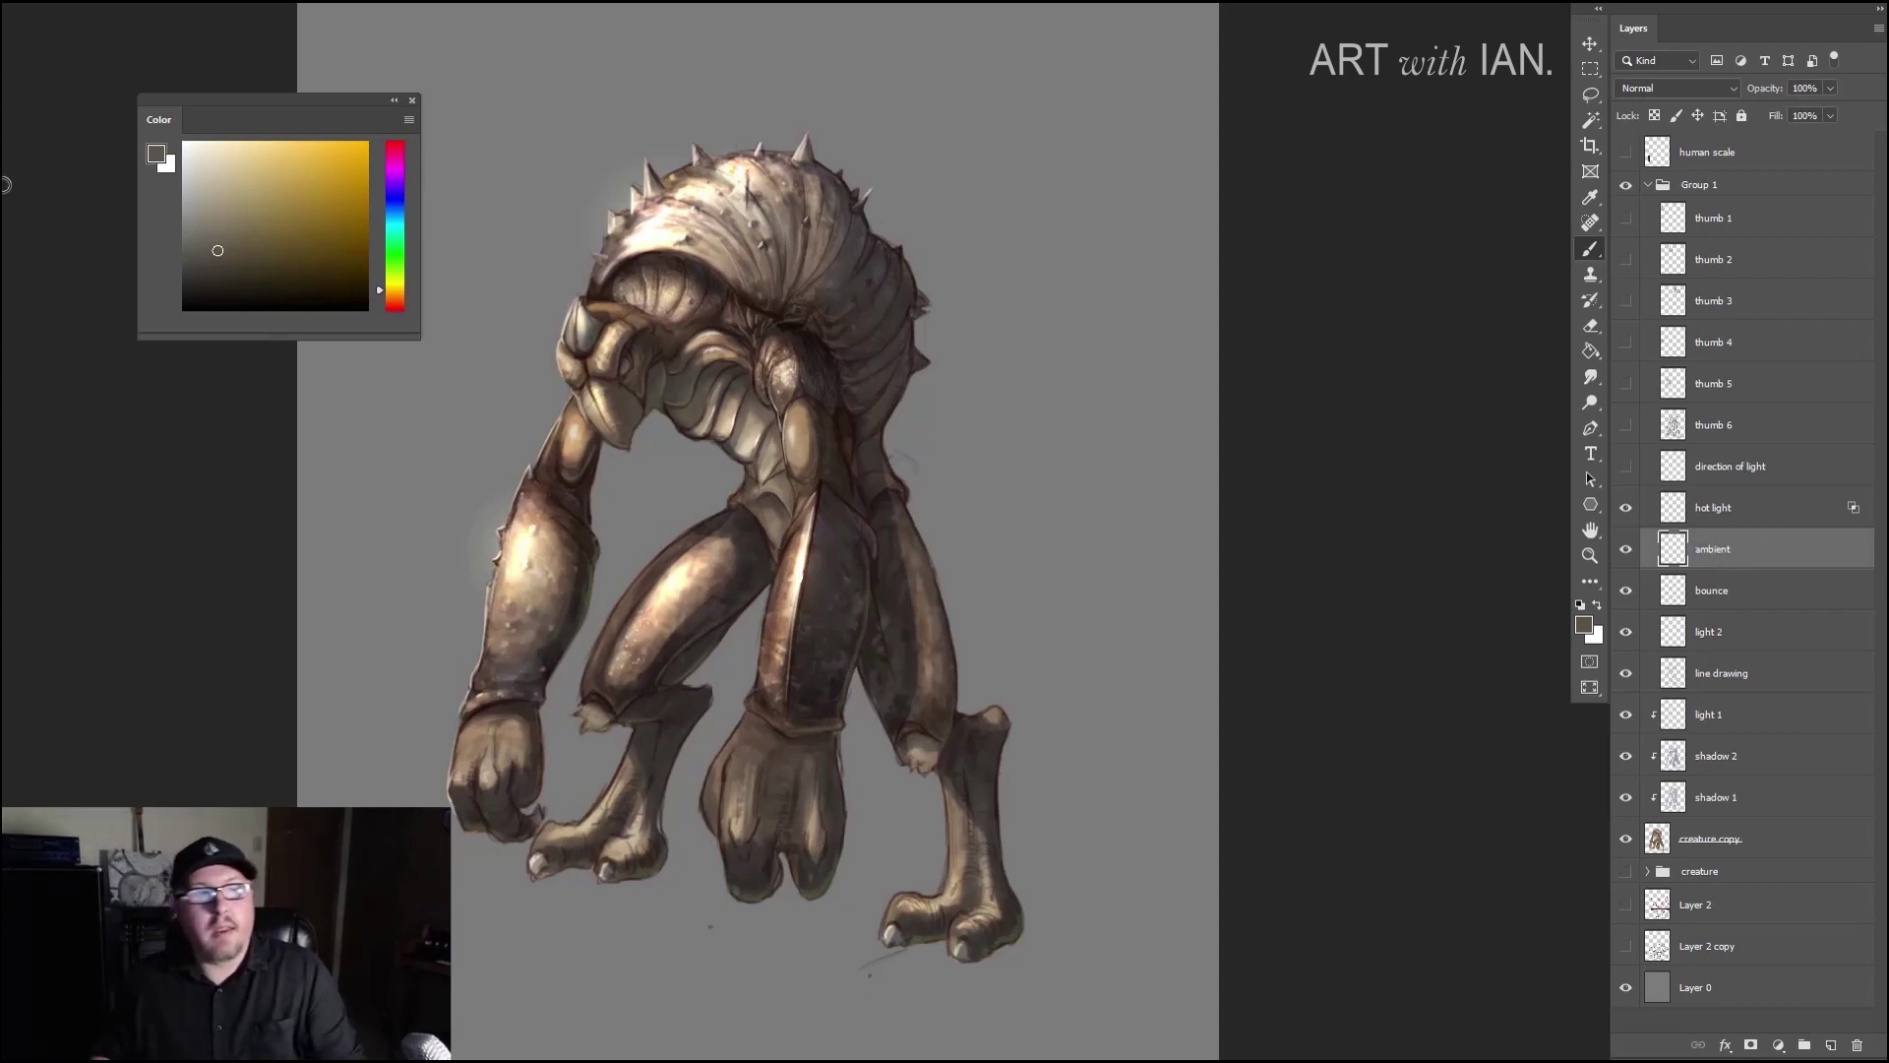
Step: Pick a muted grey-blue and paint thin ambient rim light along the rear edge and spikes of the shell down to the waist
left_click(394, 204)
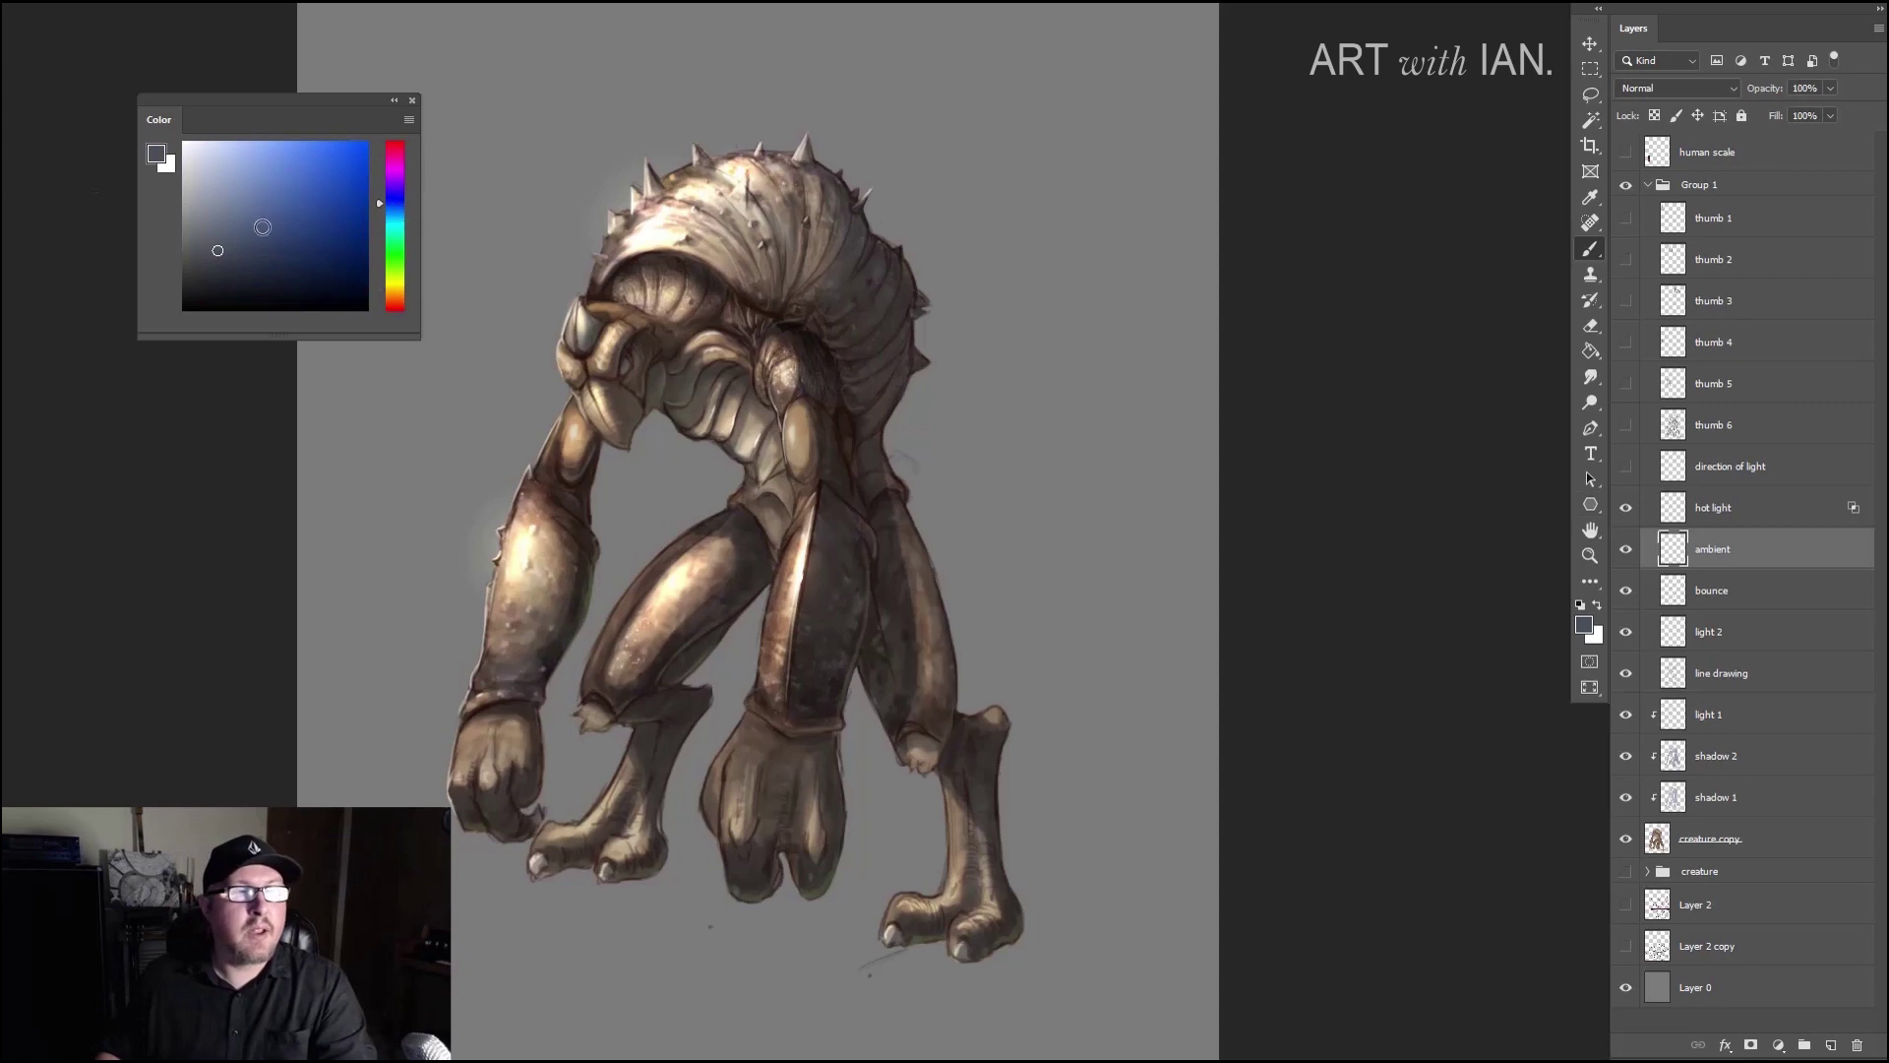
mouse_move(234, 239)
left_mouse_down()
mouse_move(211, 245)
mouse_move(214, 229)
left_mouse_up()
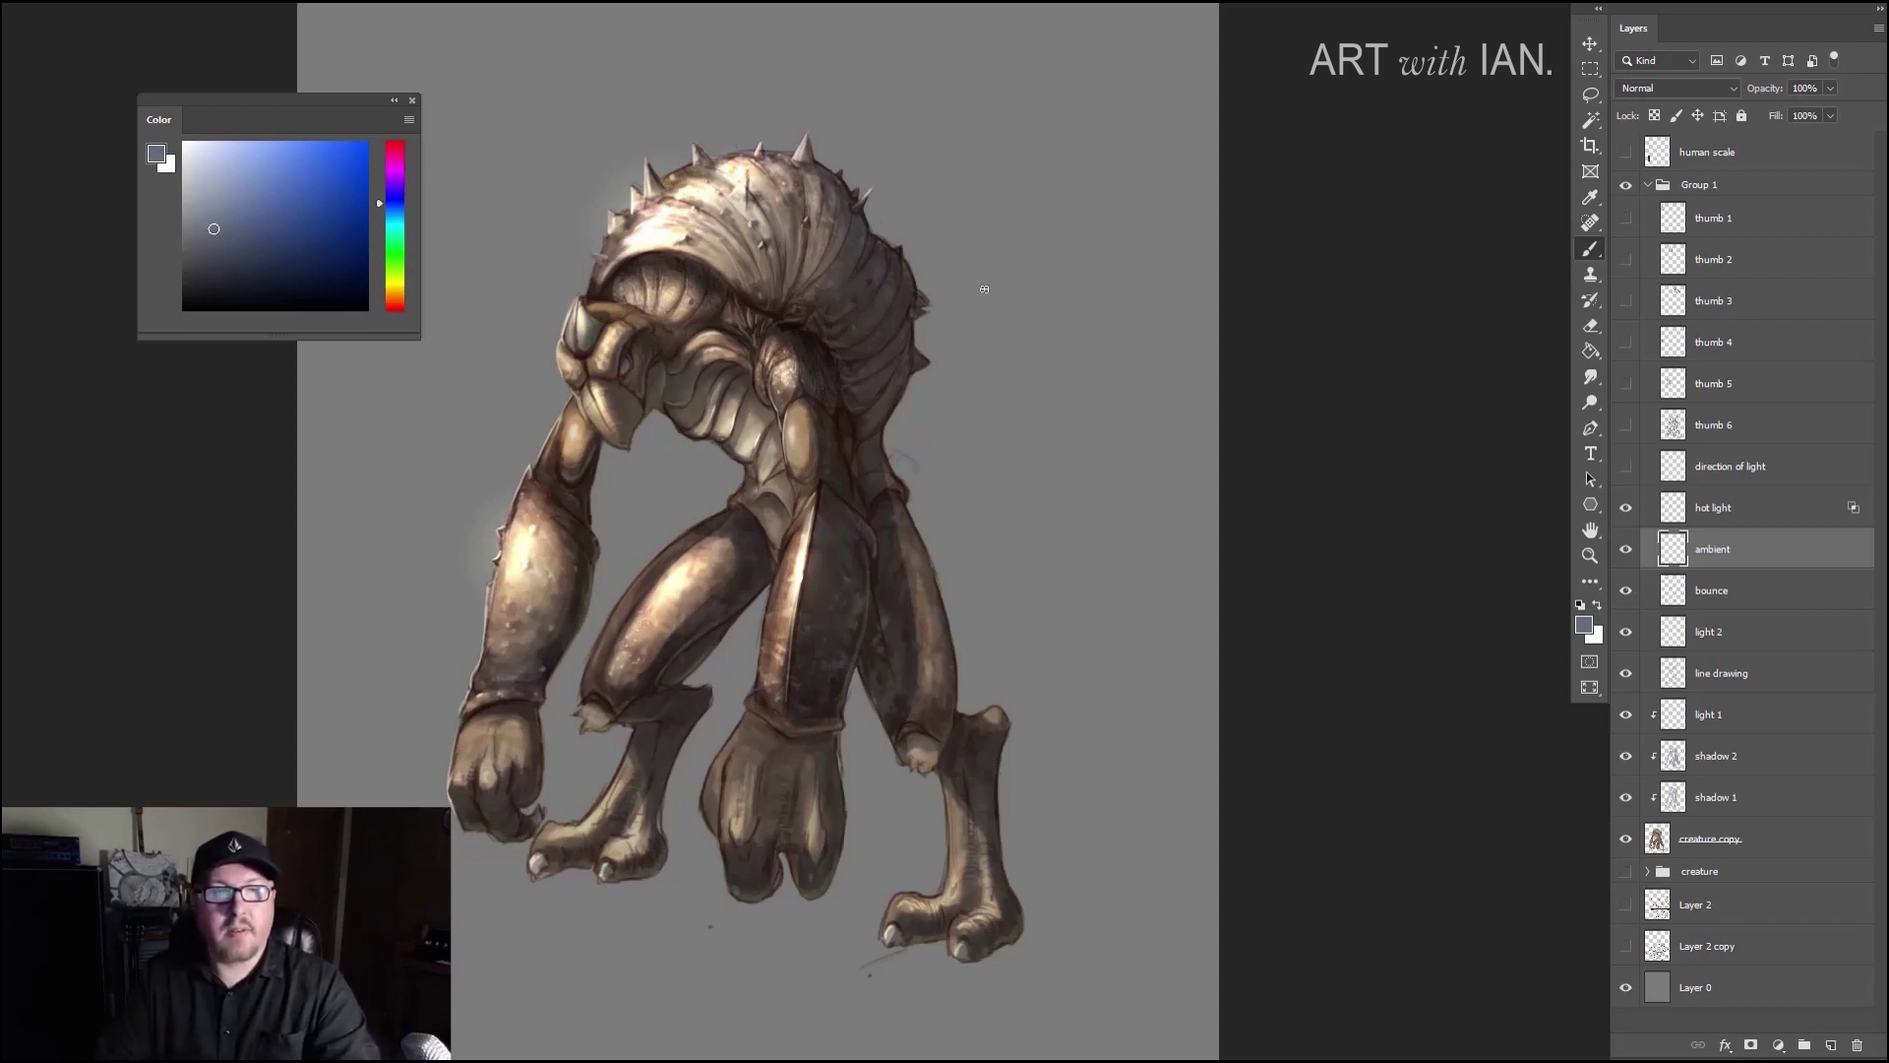
scroll(984, 288, "up", 5)
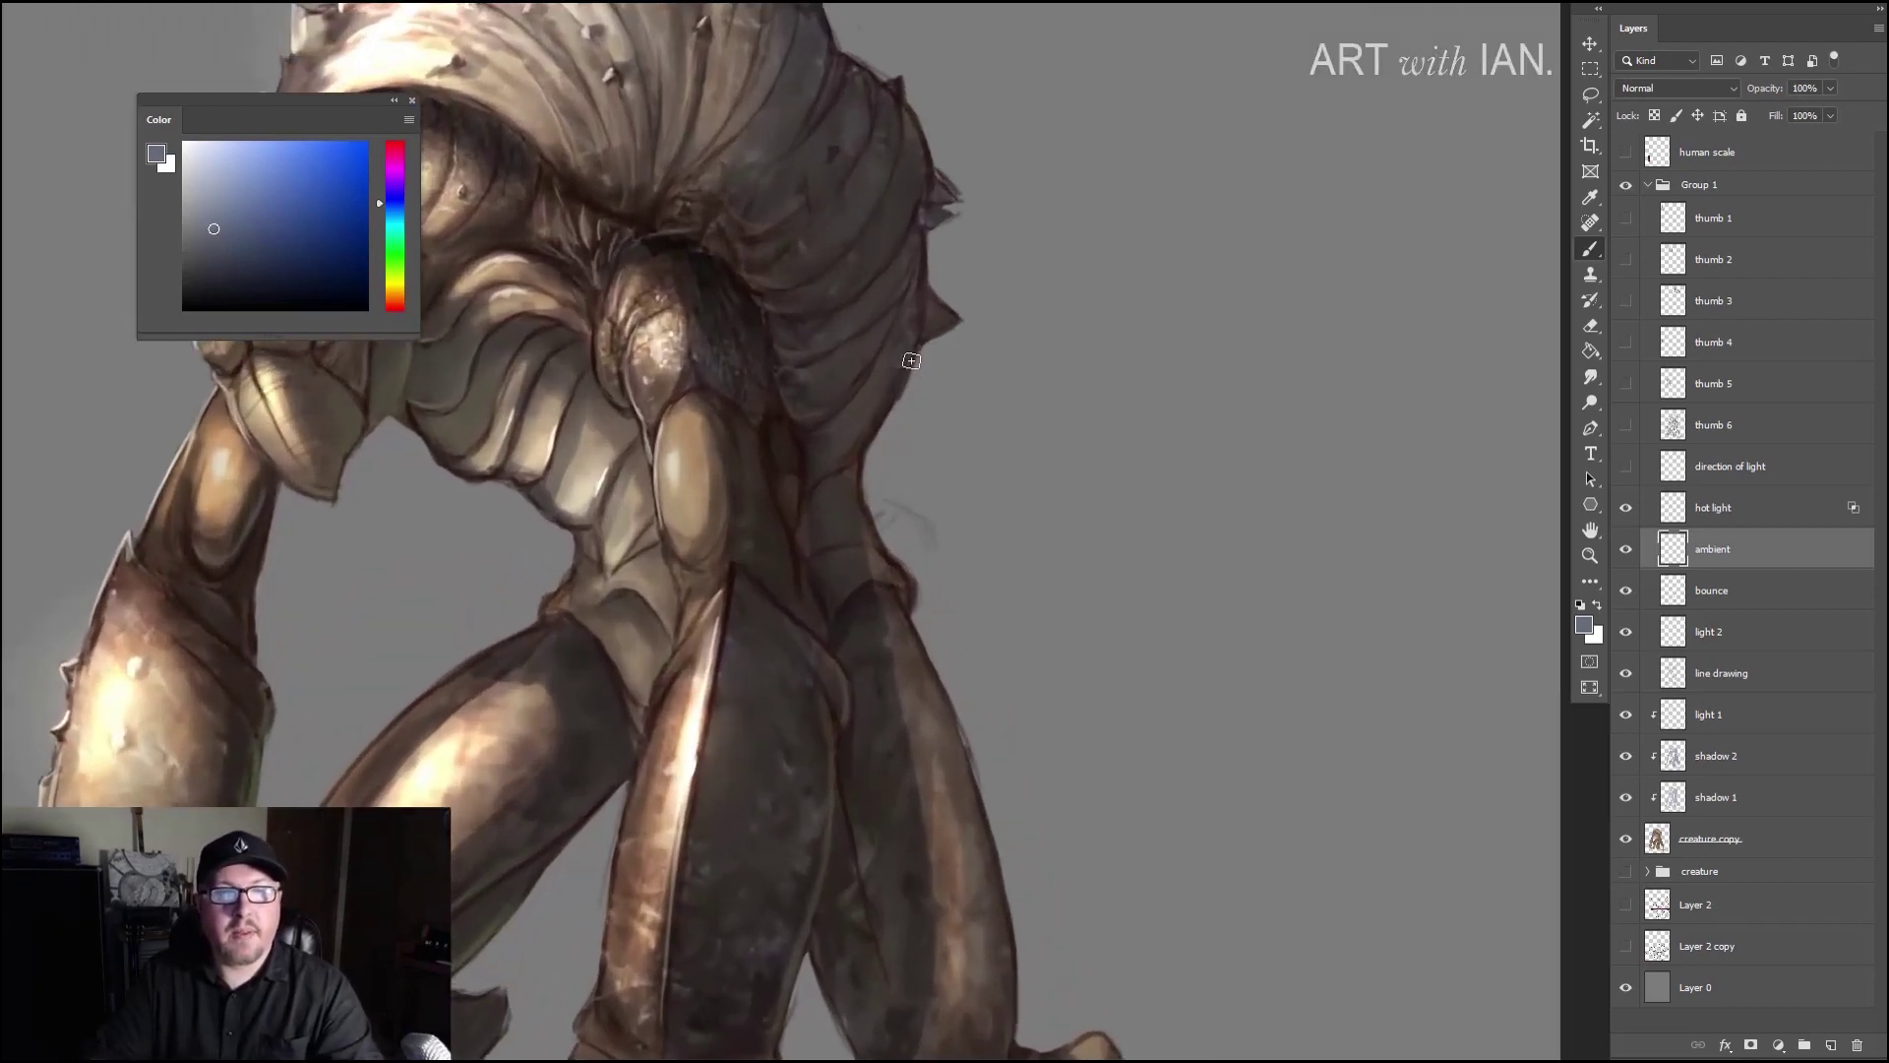
scroll(907, 356, "down", 2)
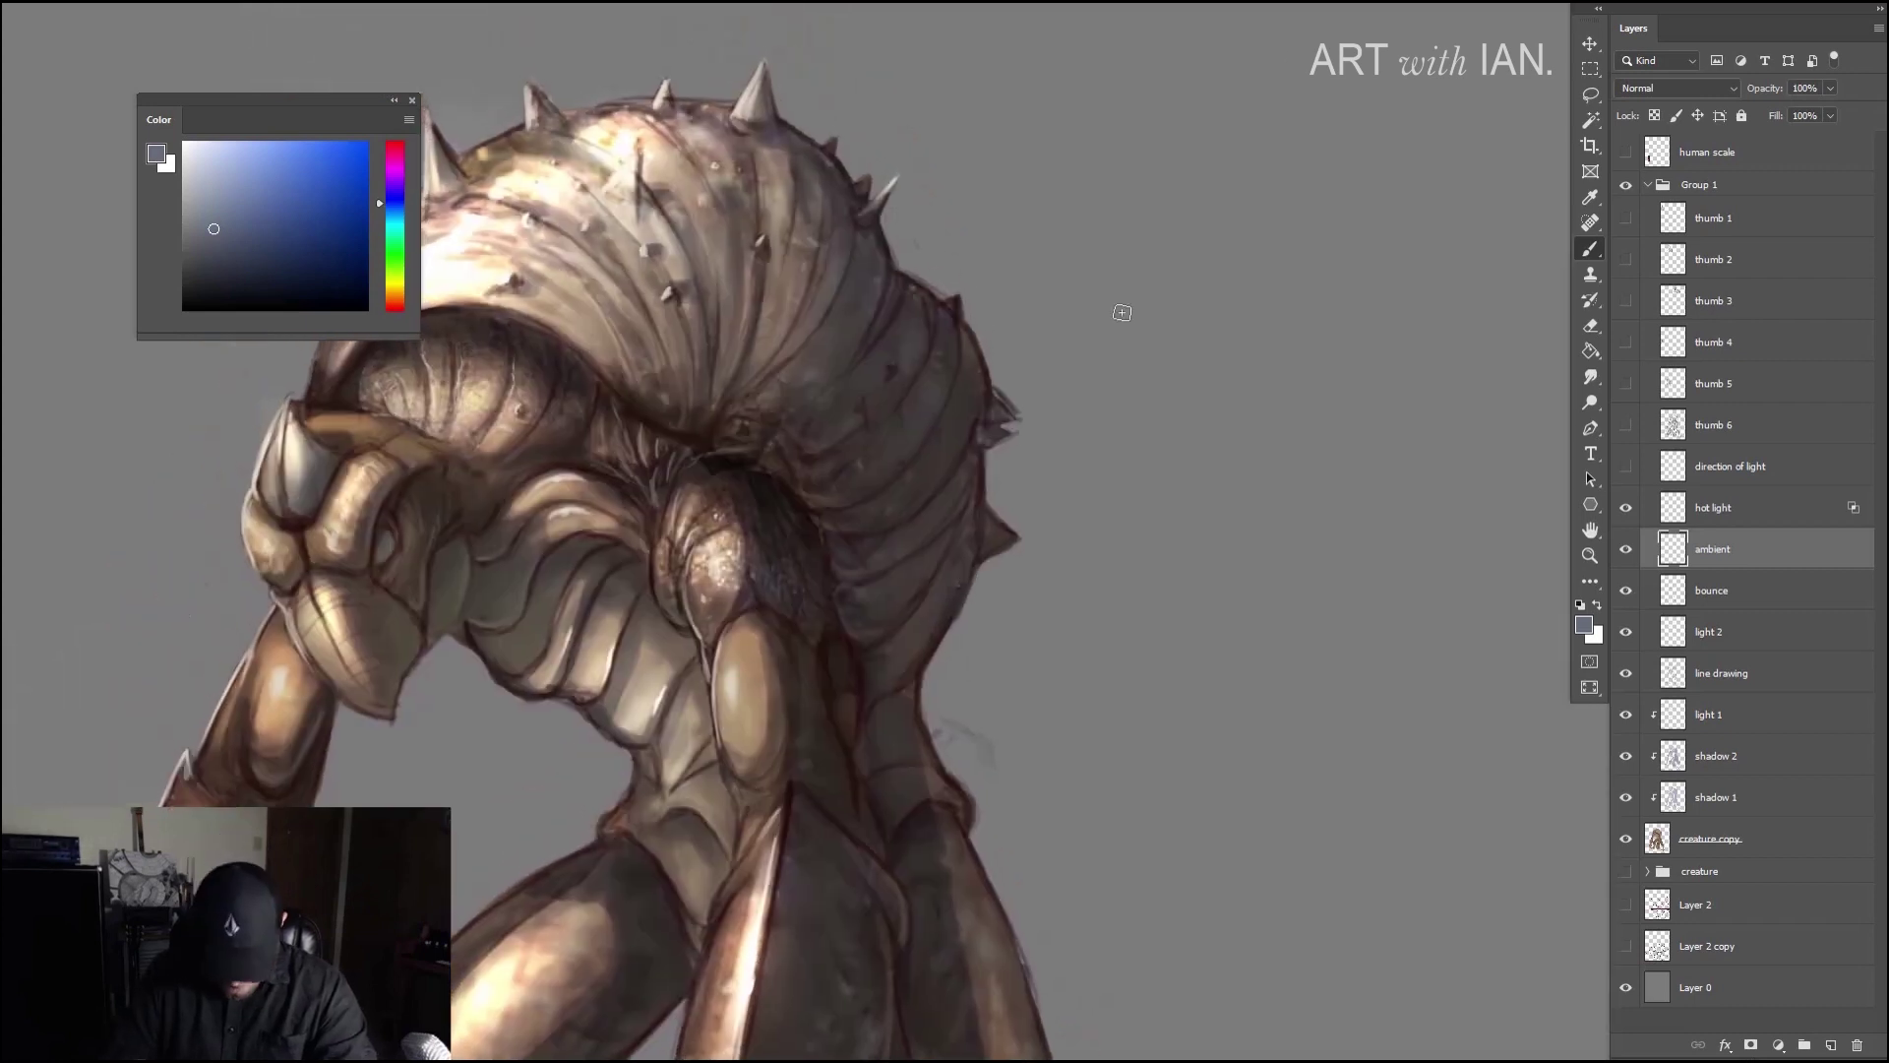
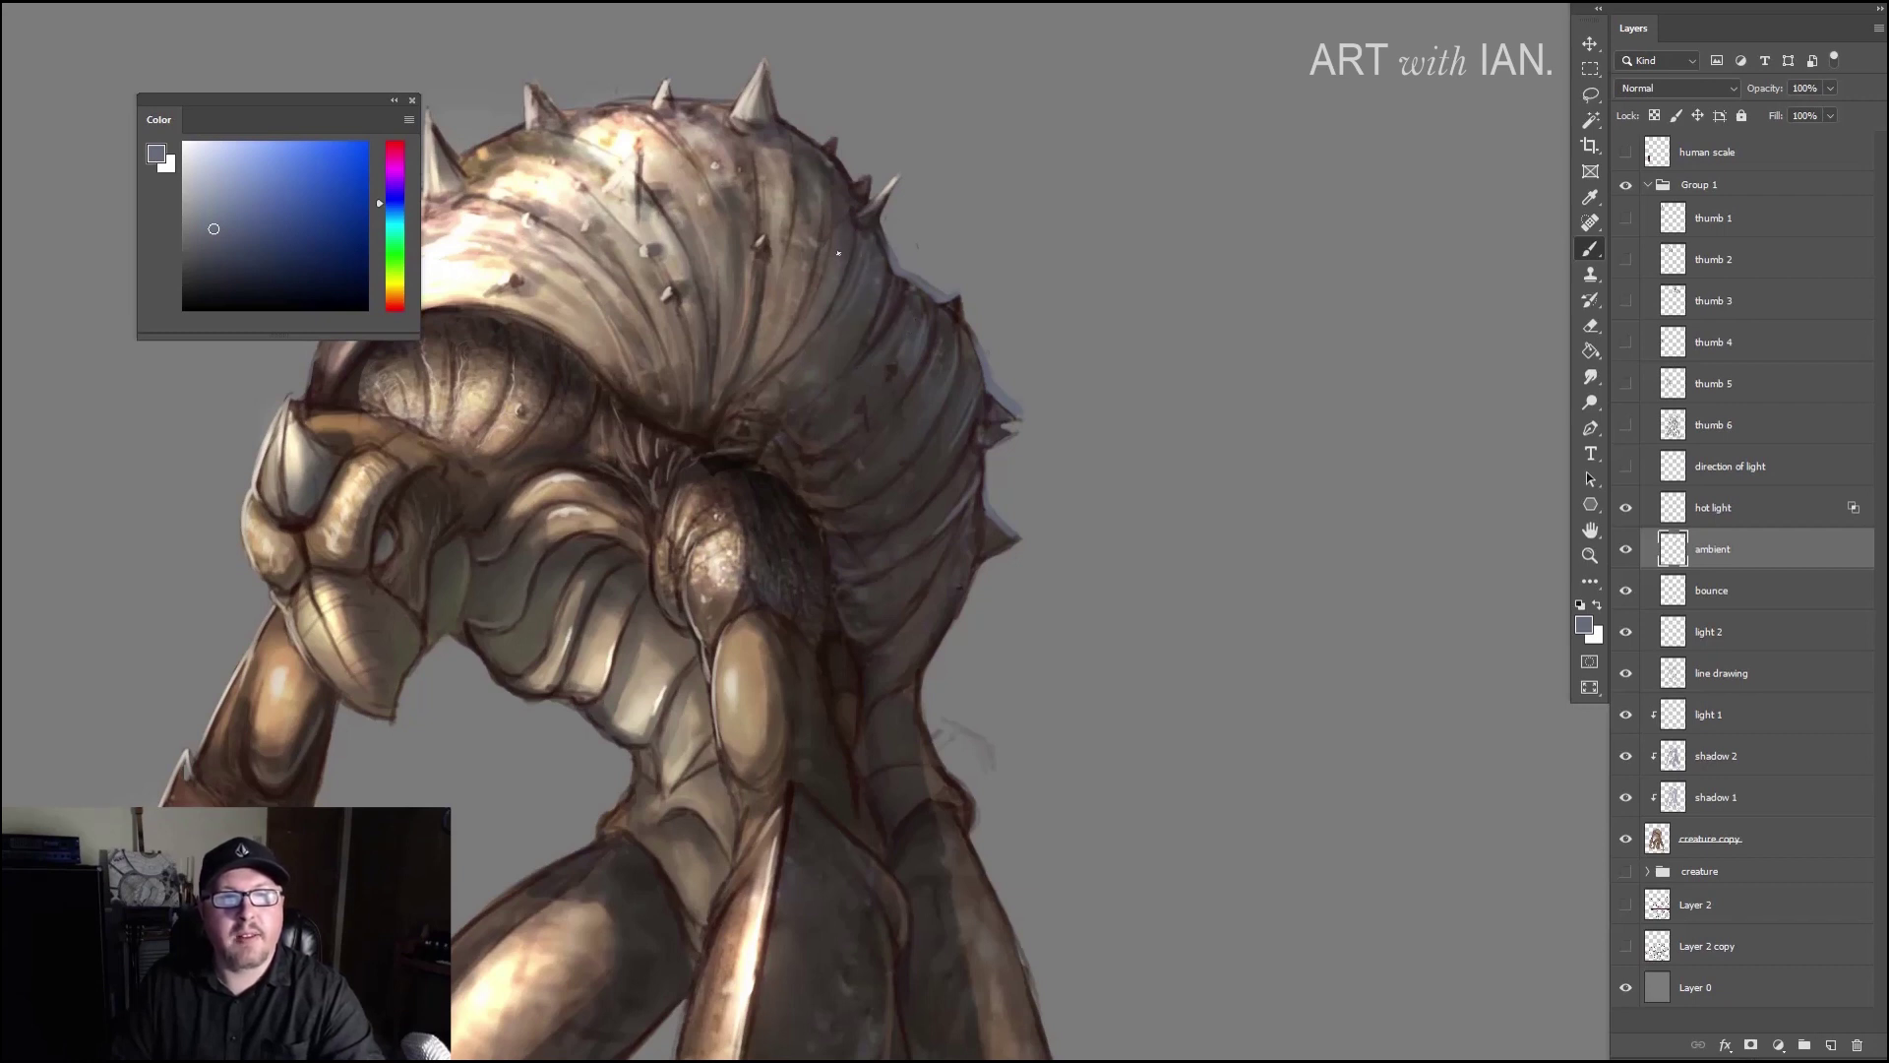
scroll(866, 295, "down", 3)
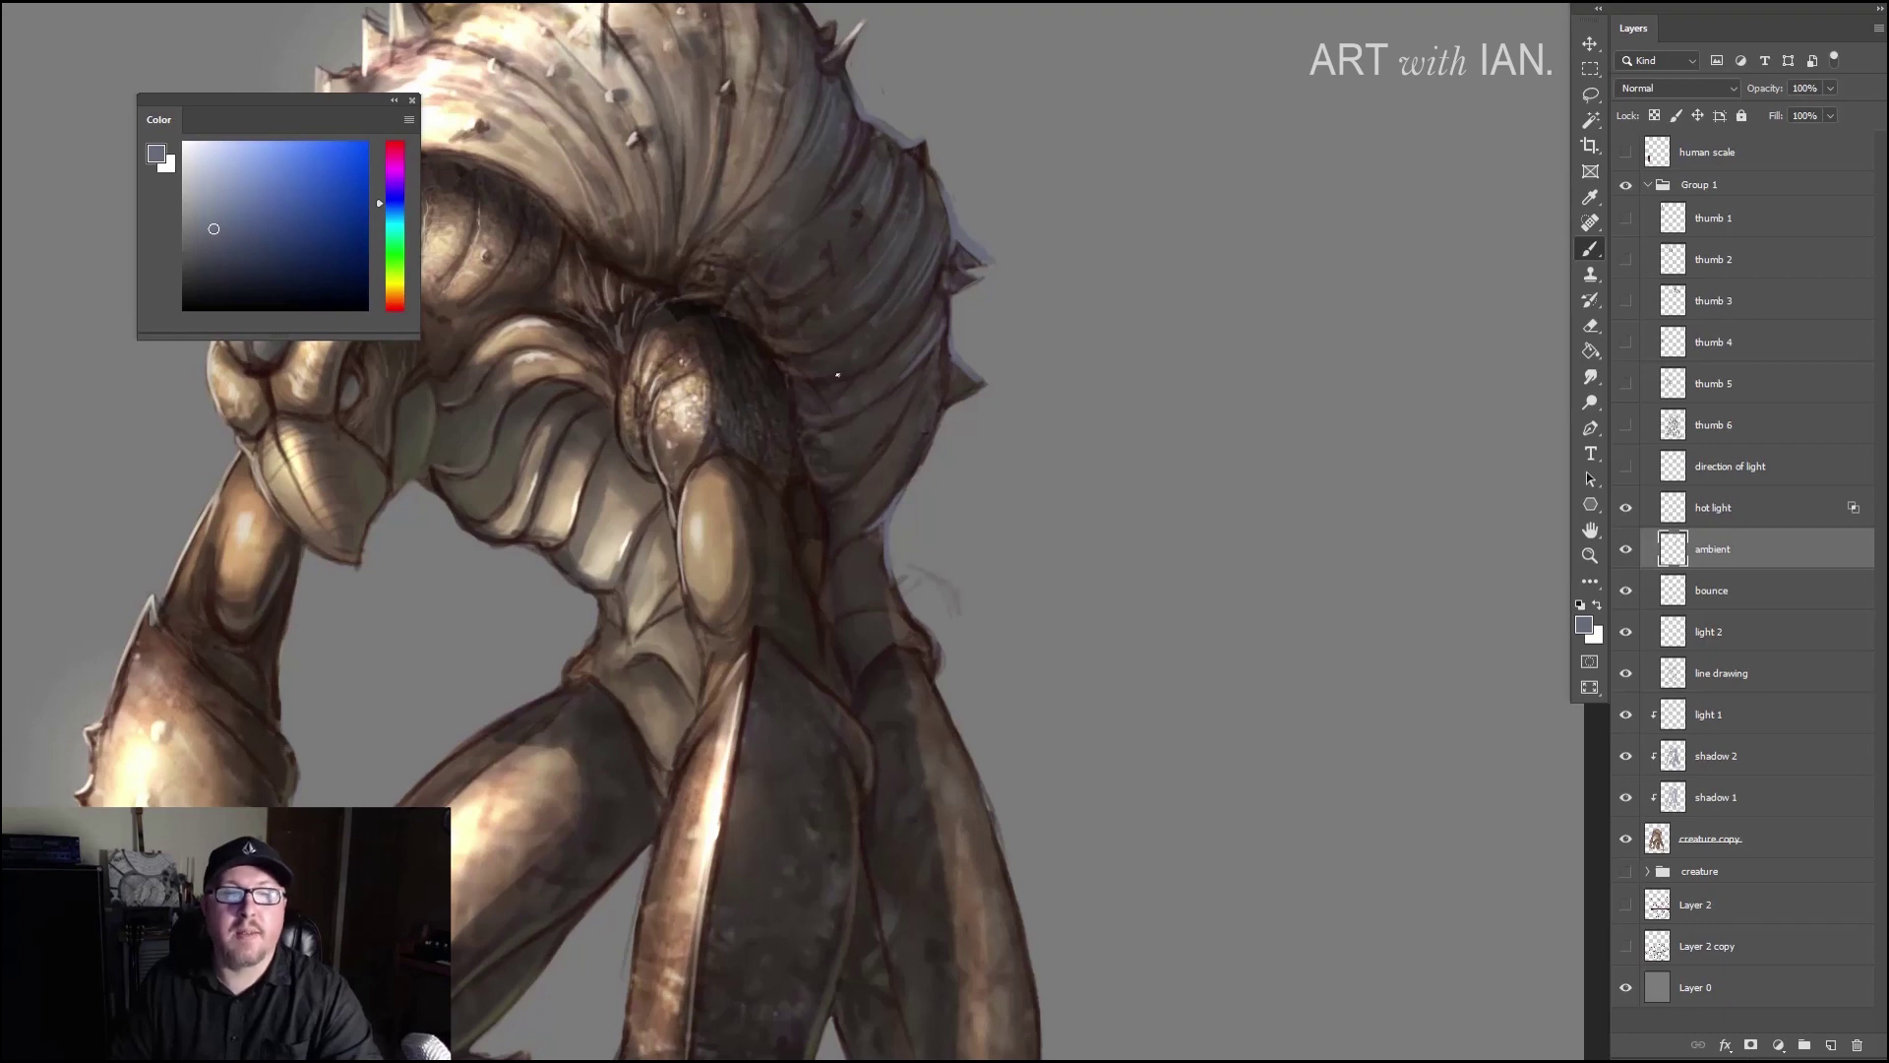
Step: Paint a thin grey-blue rim light down the outer edge of the far thigh to the knee joint
left_click_drag(883, 554, 757, 351)
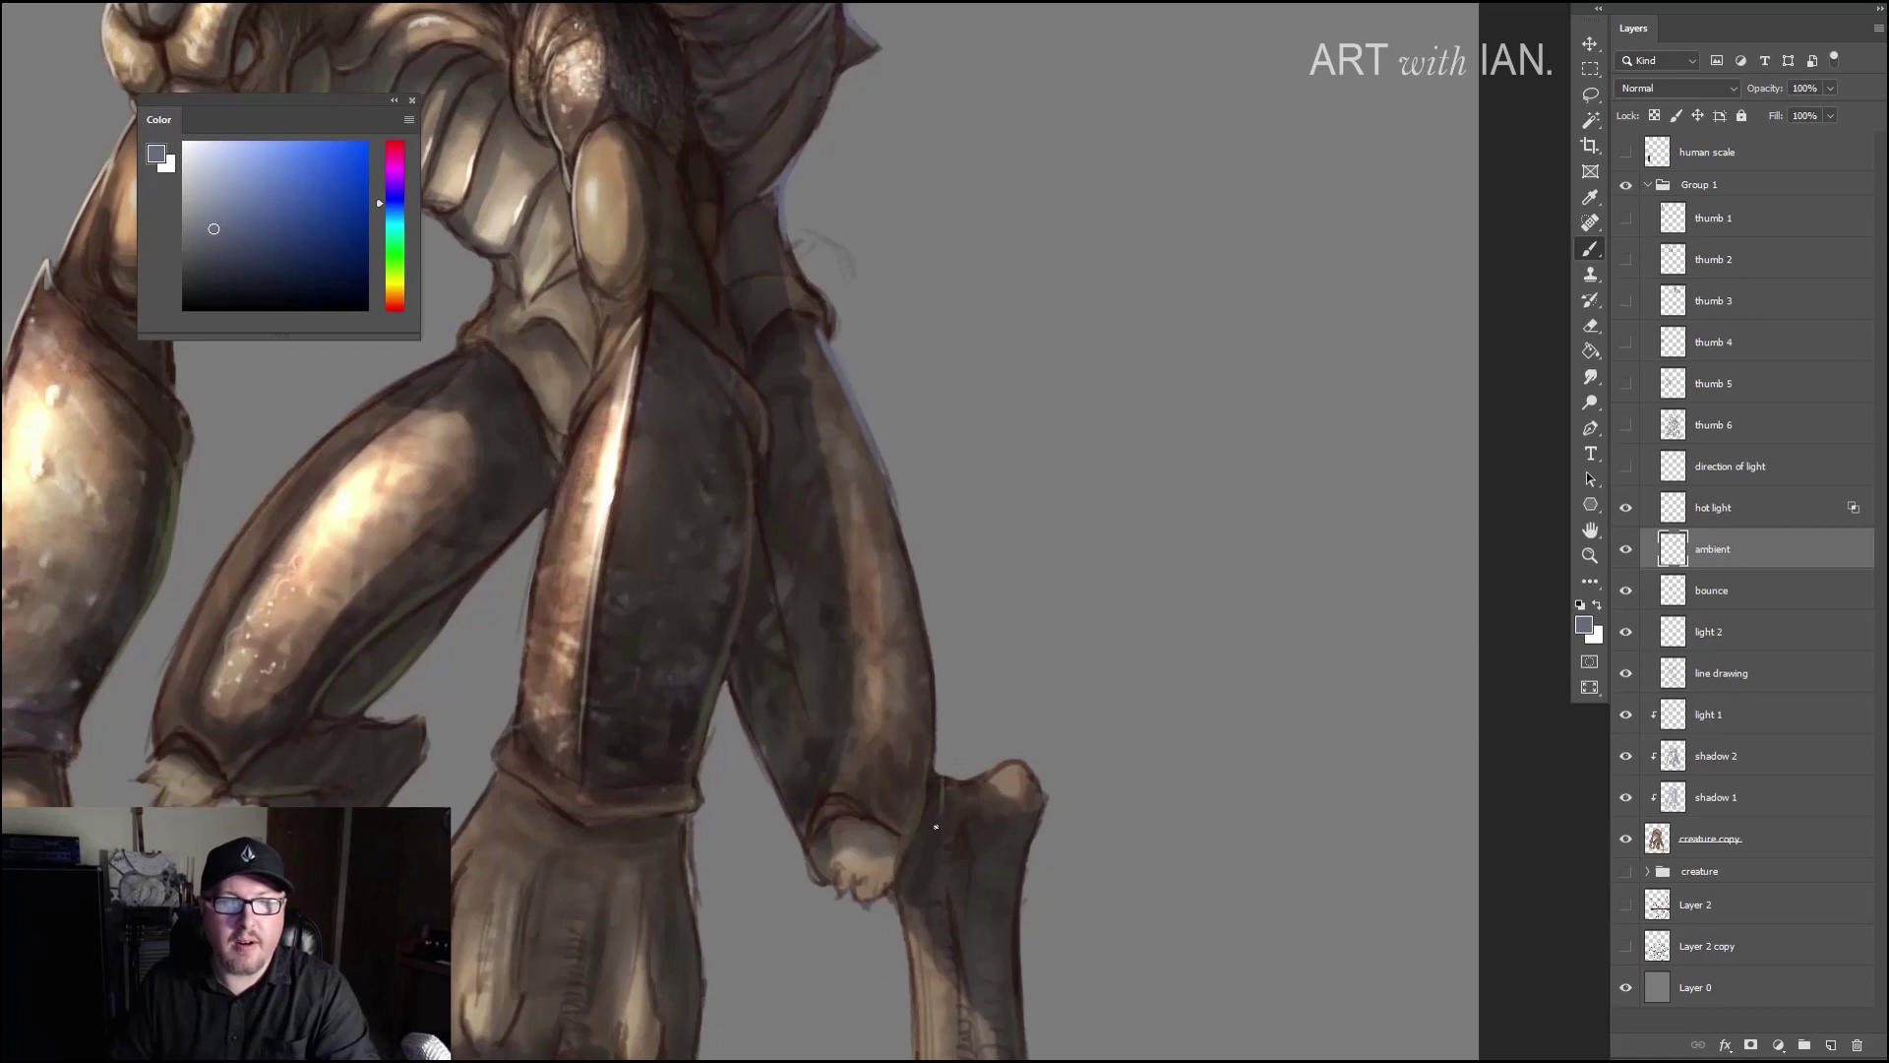
left_click_drag(935, 821, 932, 721)
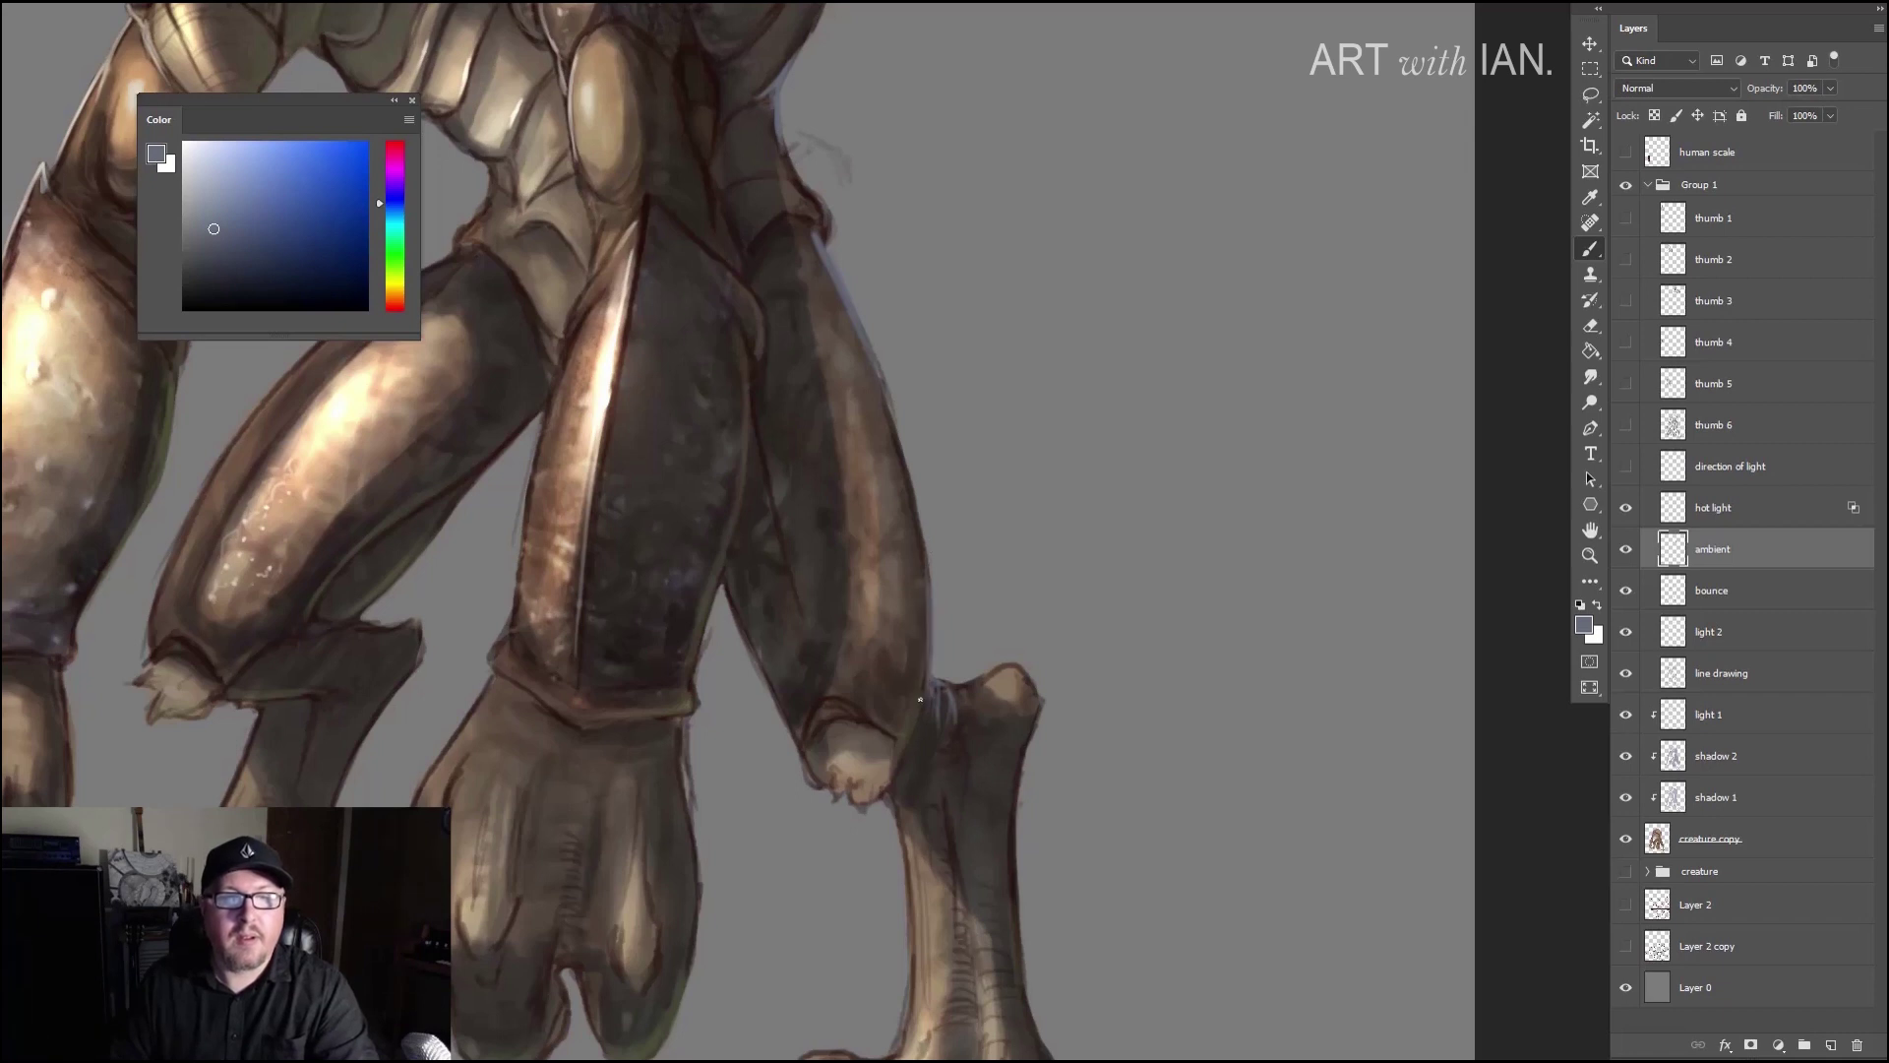
left_click_drag(913, 539, 903, 469)
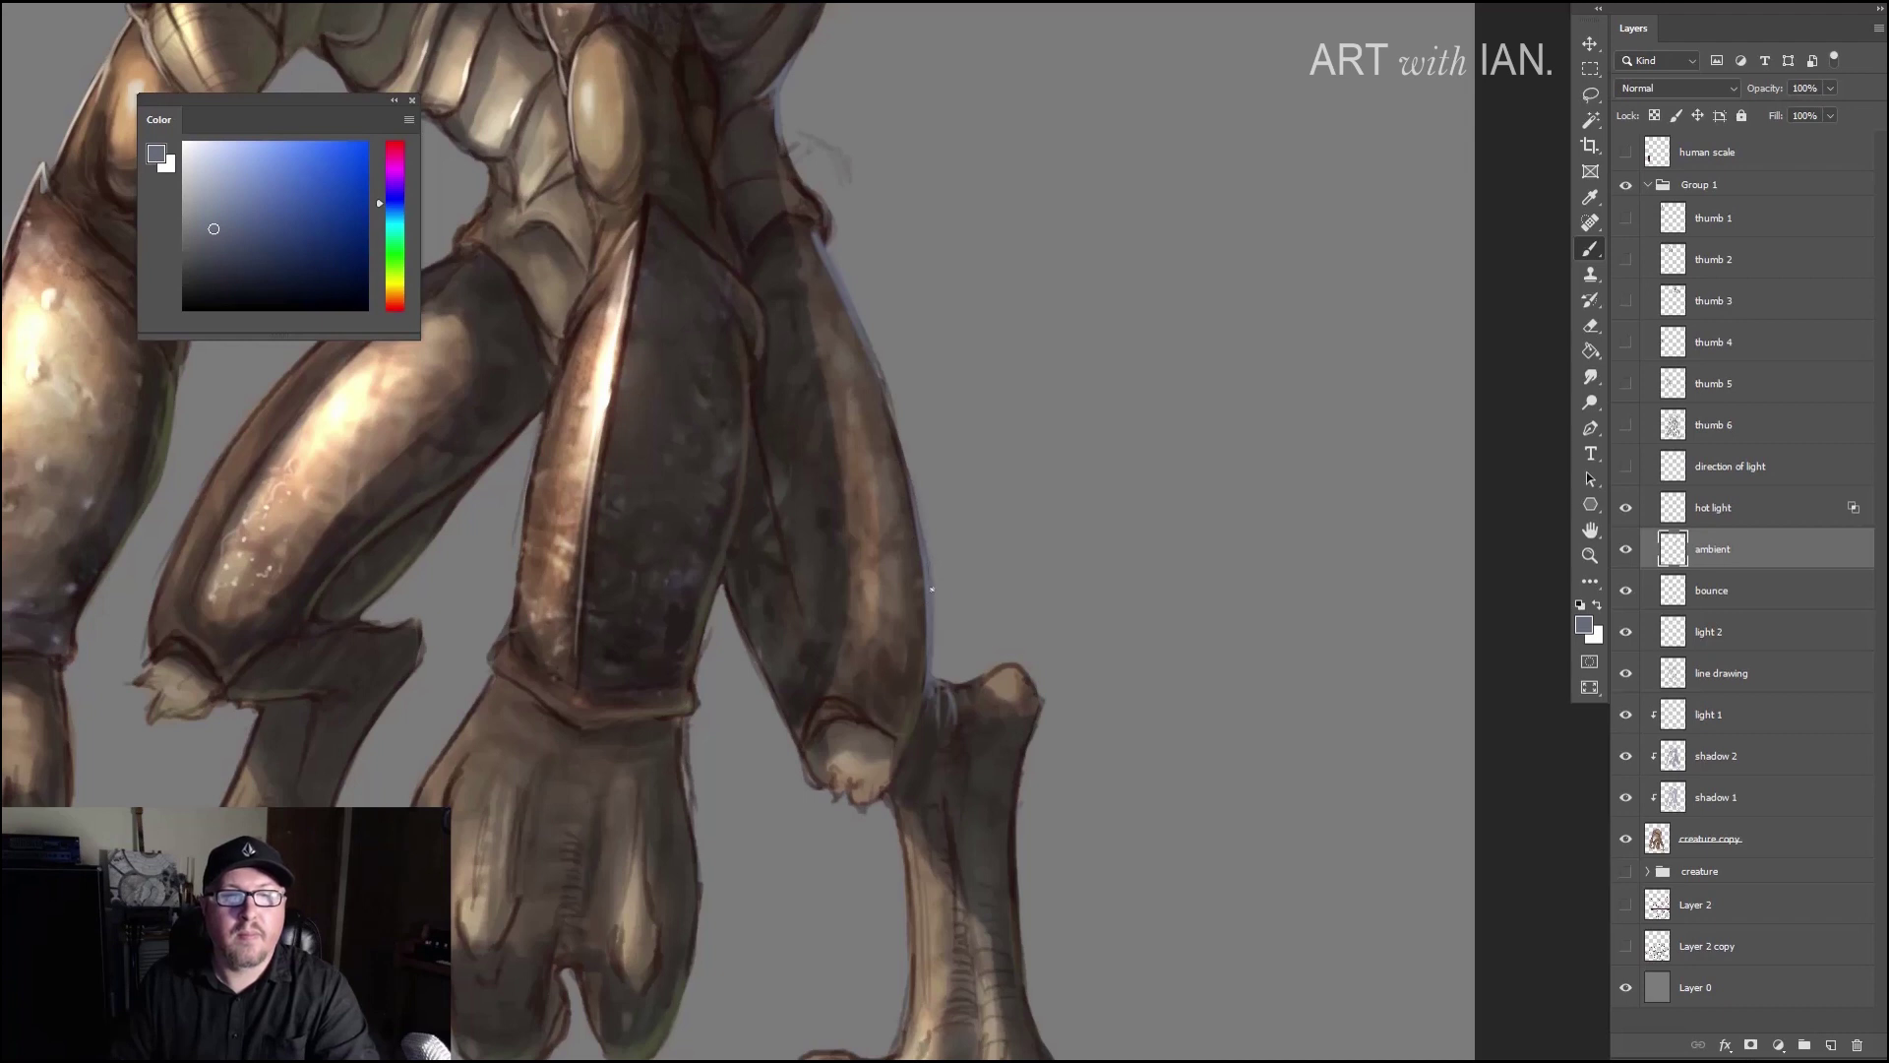
Step: Carry the grey-blue rim light down the back of the far lower leg to the heel
scroll(931, 588, "down", 3)
left_click_drag(938, 539, 942, 679)
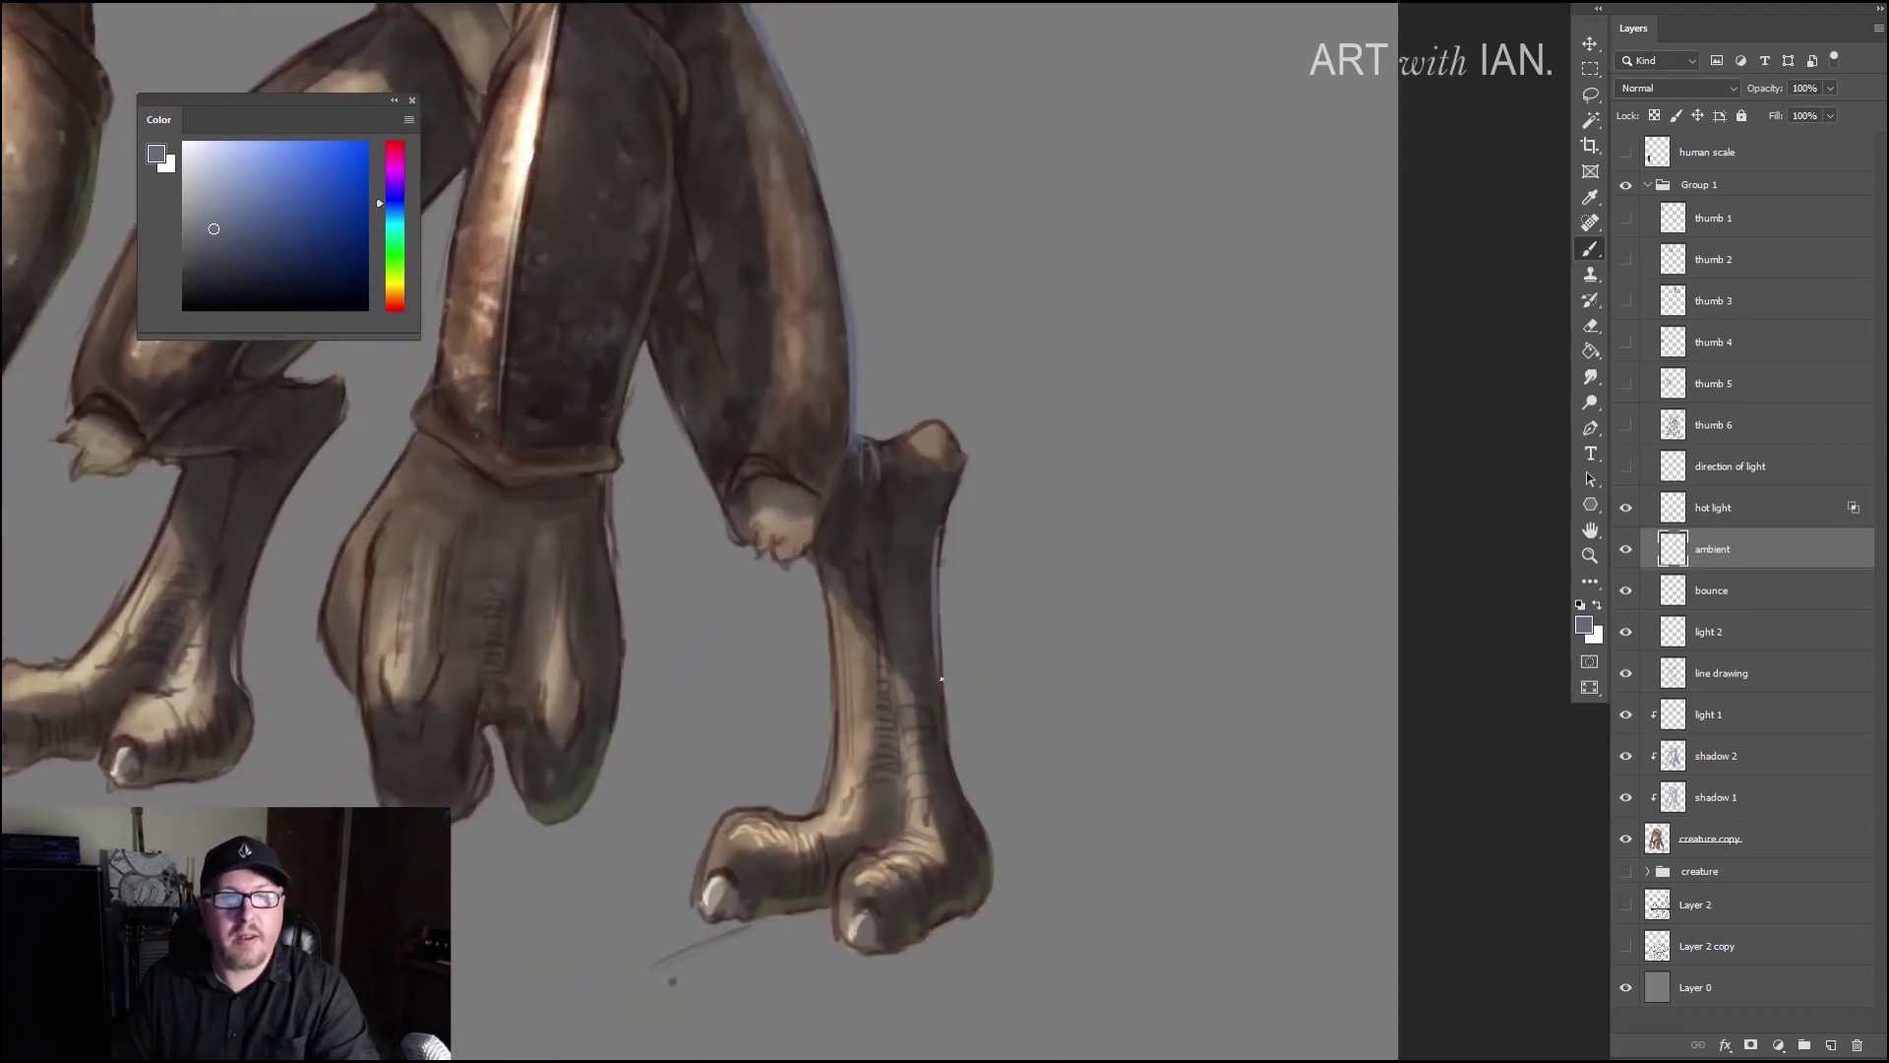
left_click_drag(939, 526, 941, 544)
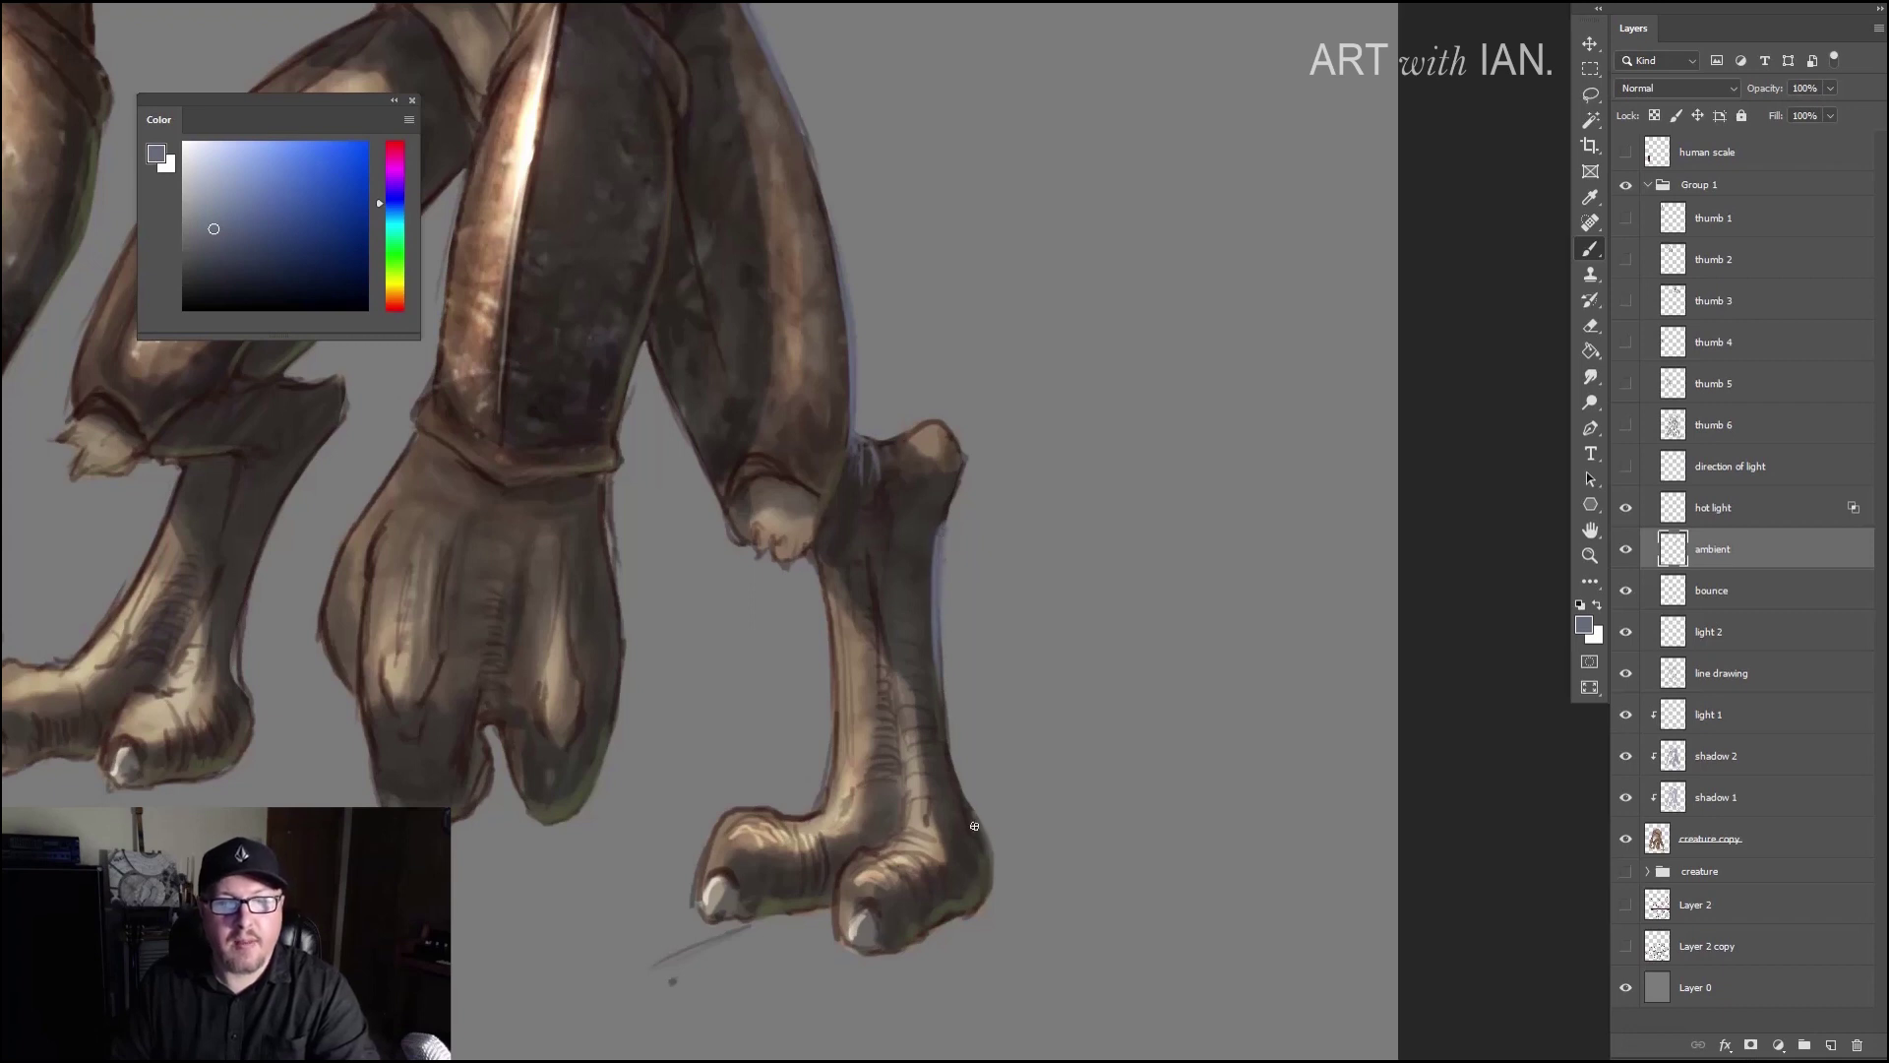
left_click_drag(955, 782, 952, 760)
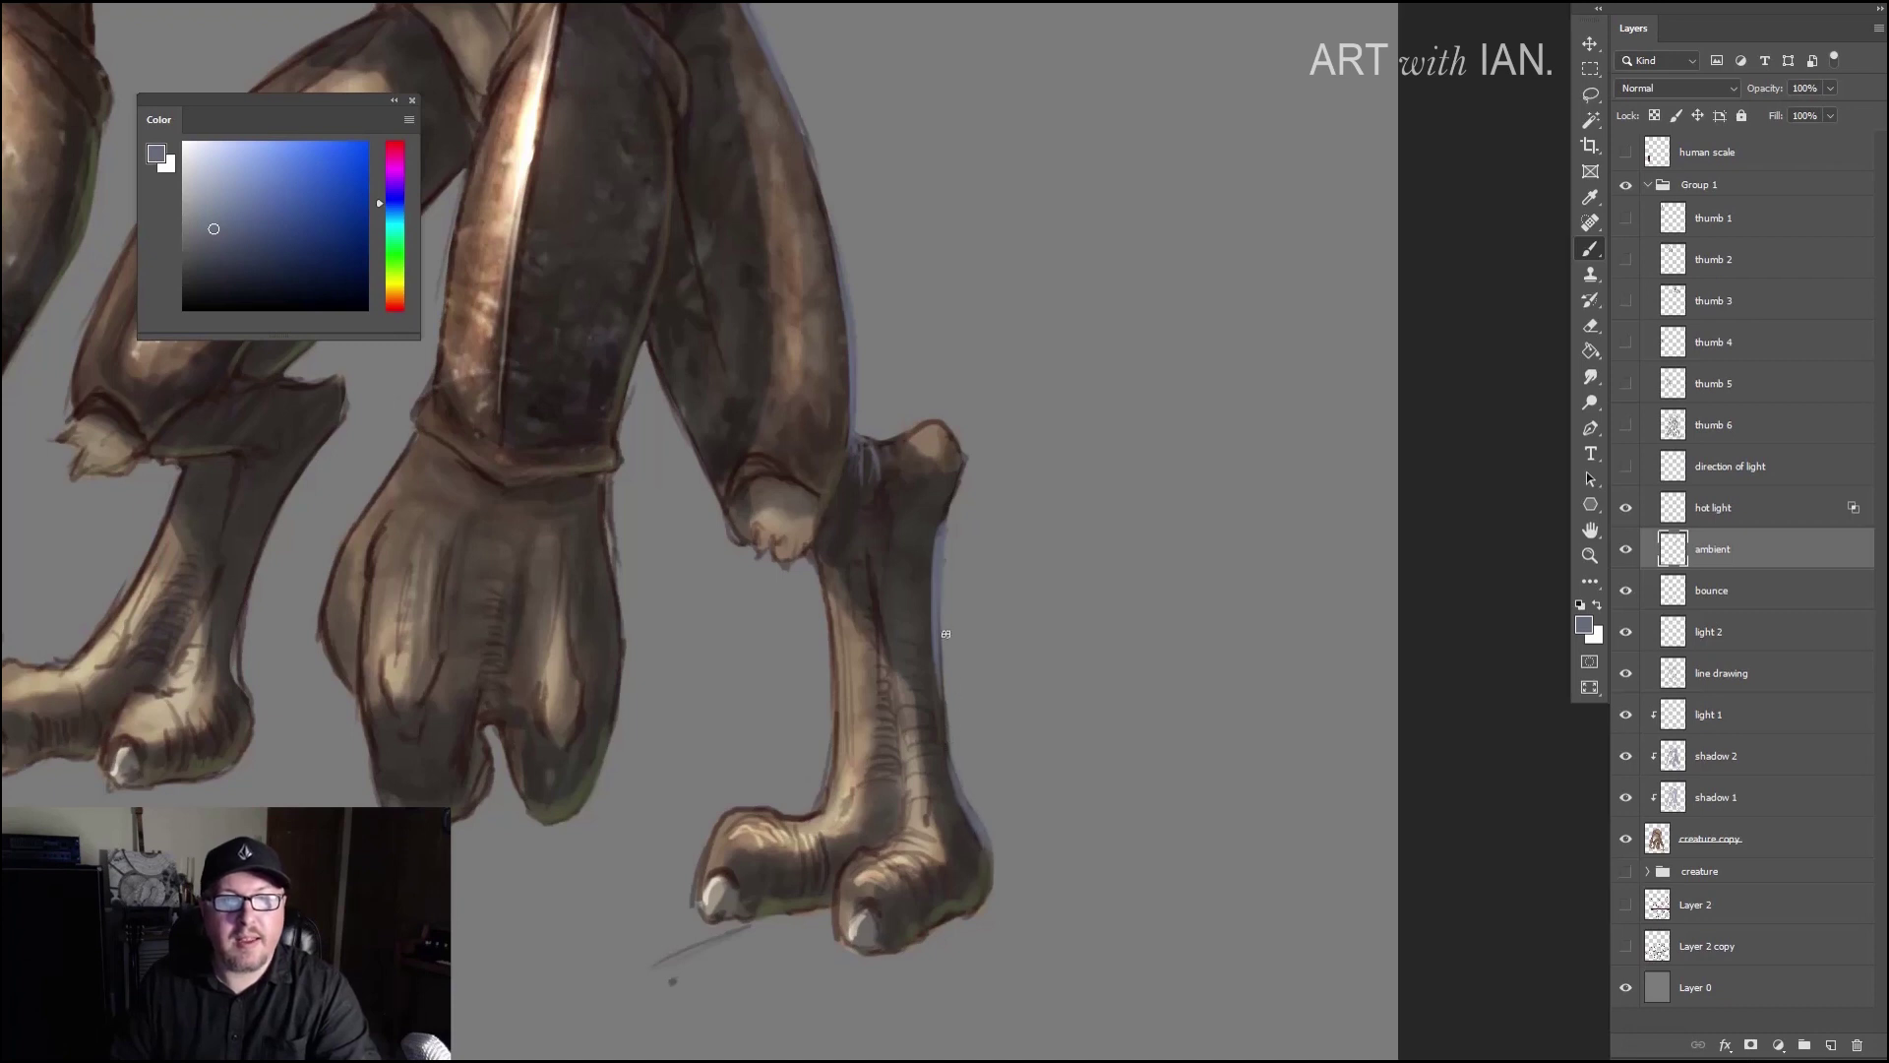
Step: Paint grey-blue ambient light along the rear edges of the middle forearm and upper arm, and over the textured shoulder
left_click_drag(779, 487, 900, 669)
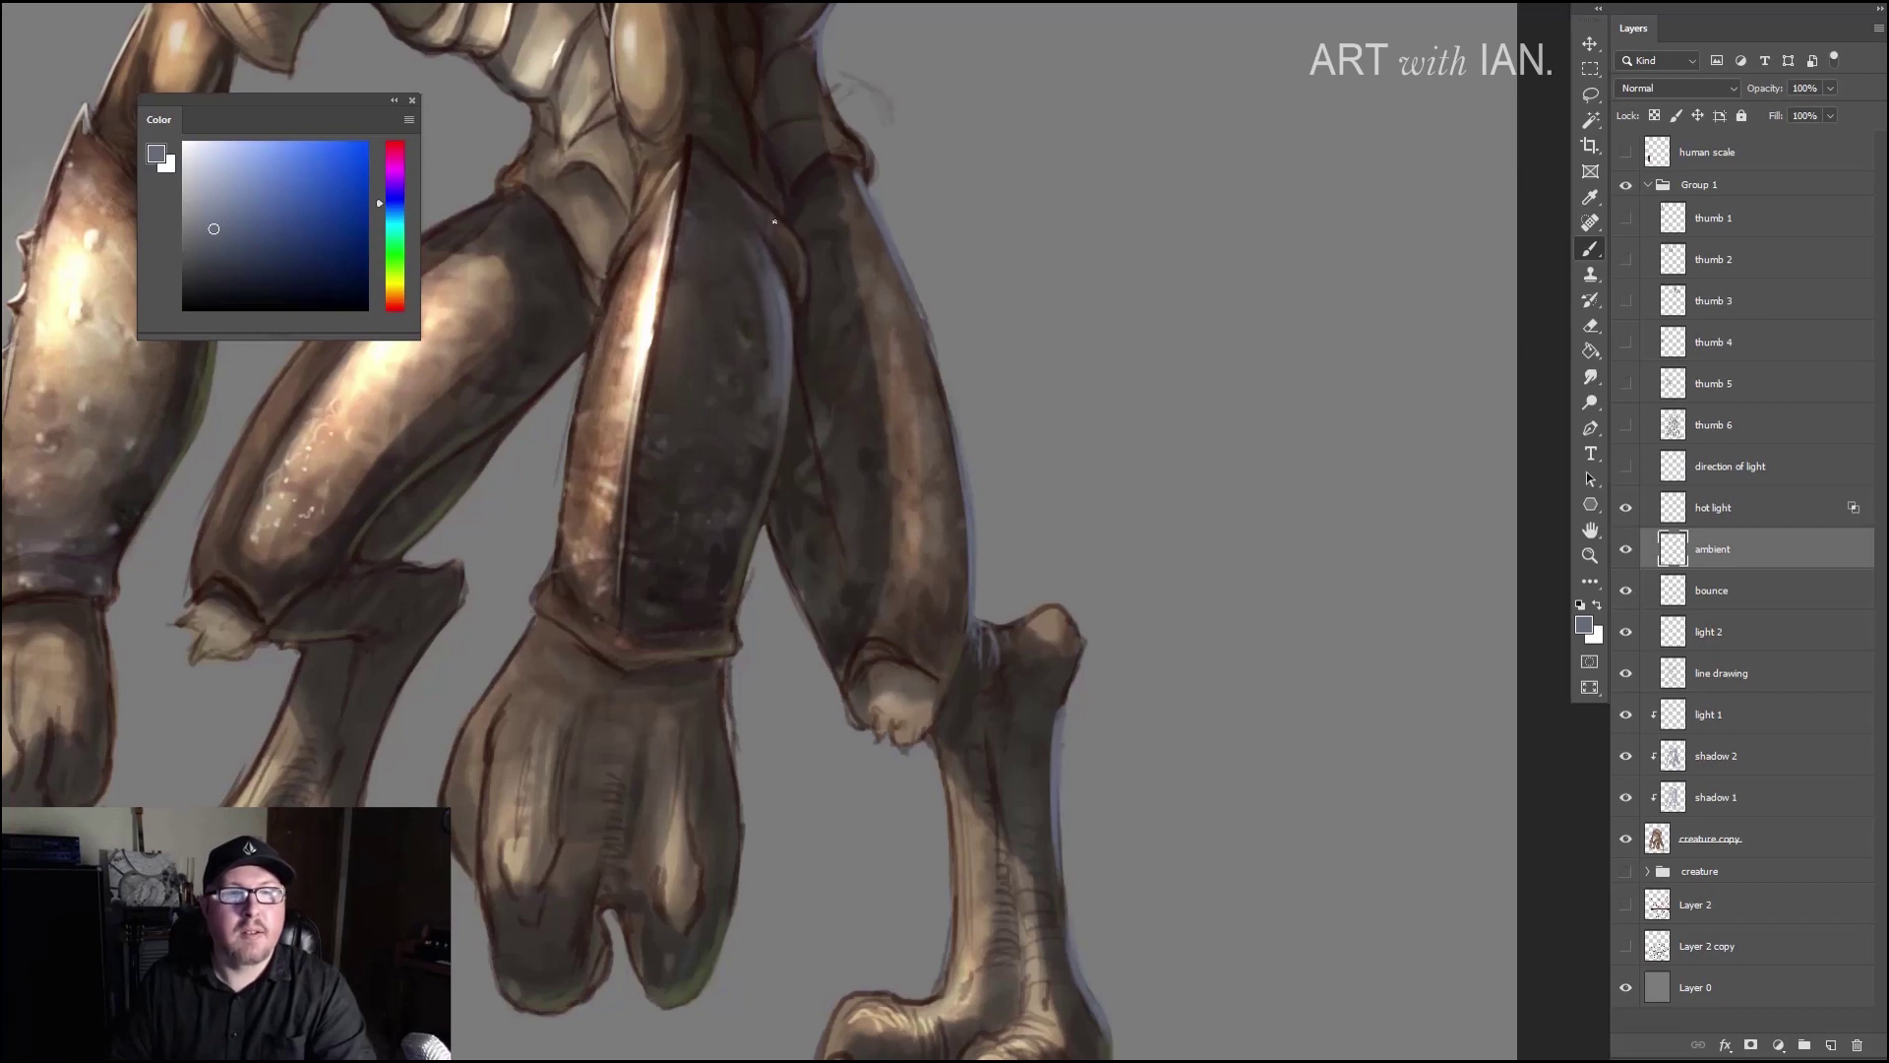
left_click_drag(738, 203, 780, 421)
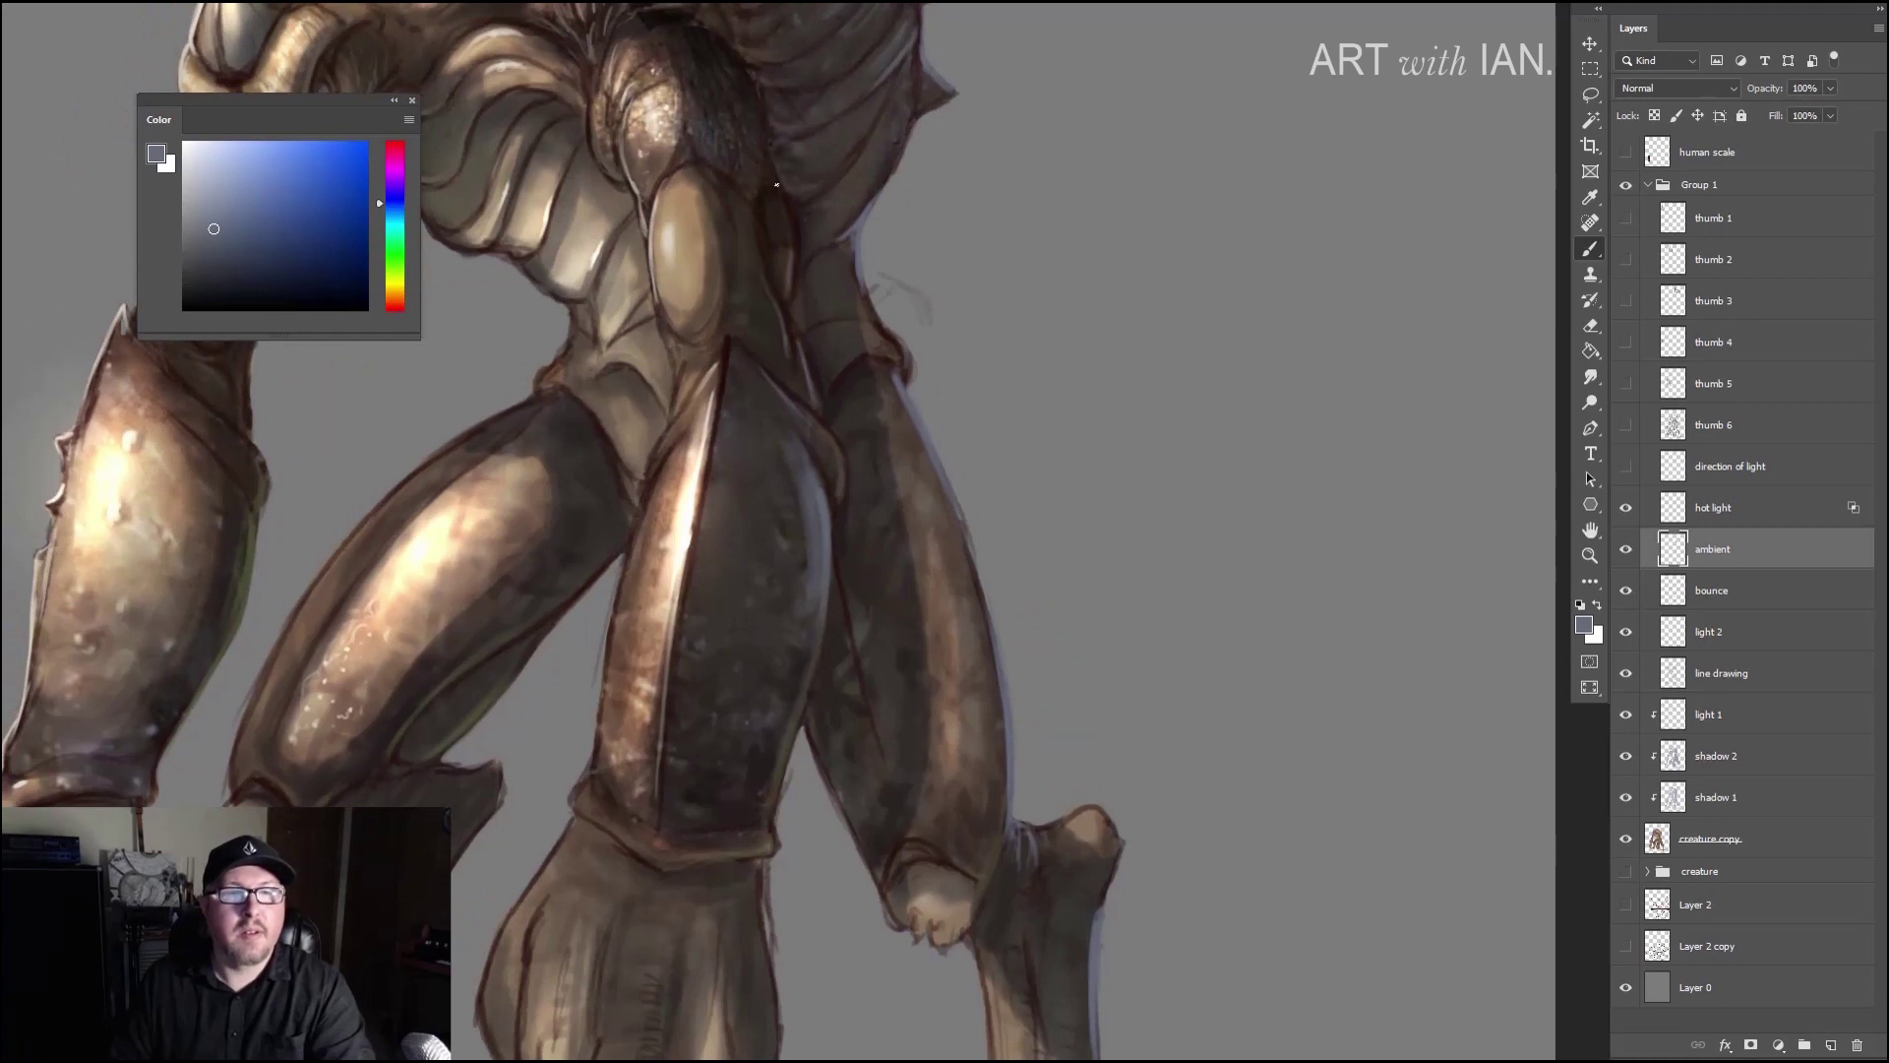
left_click_drag(772, 196, 776, 275)
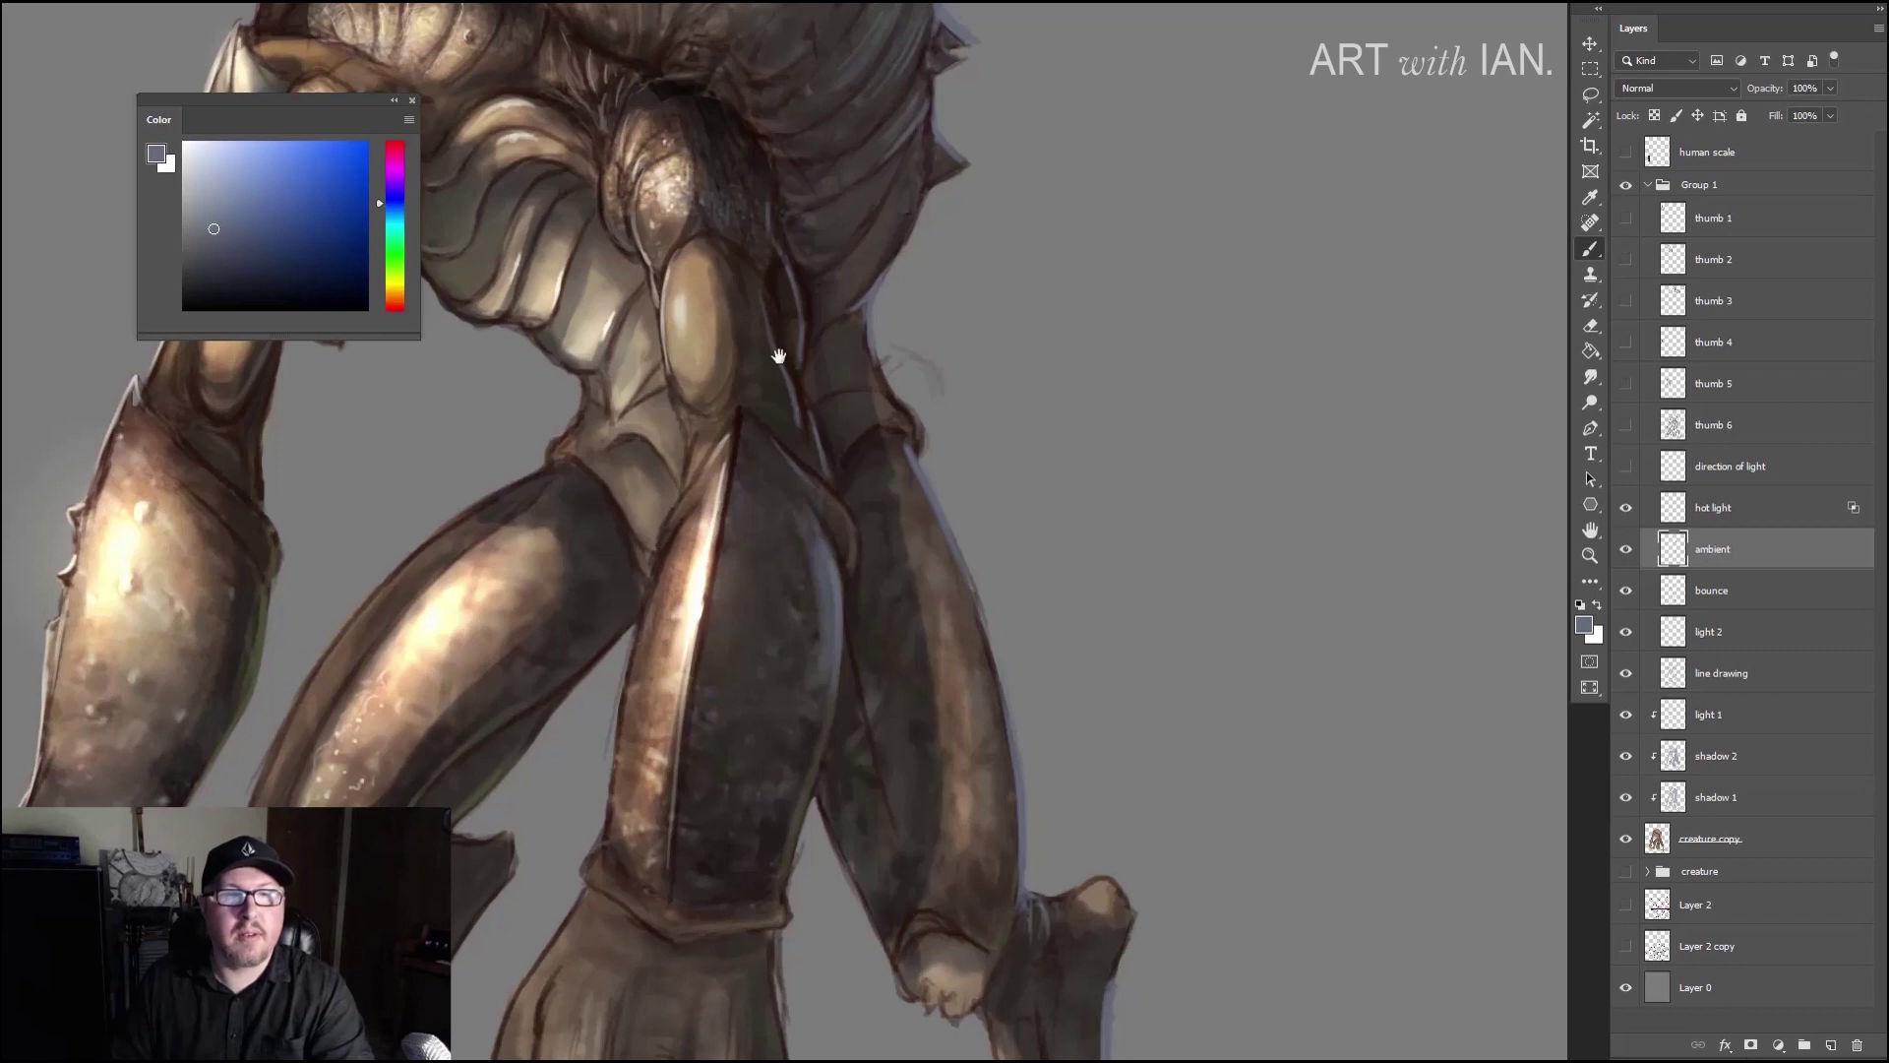
scroll(777, 354, "up", 2)
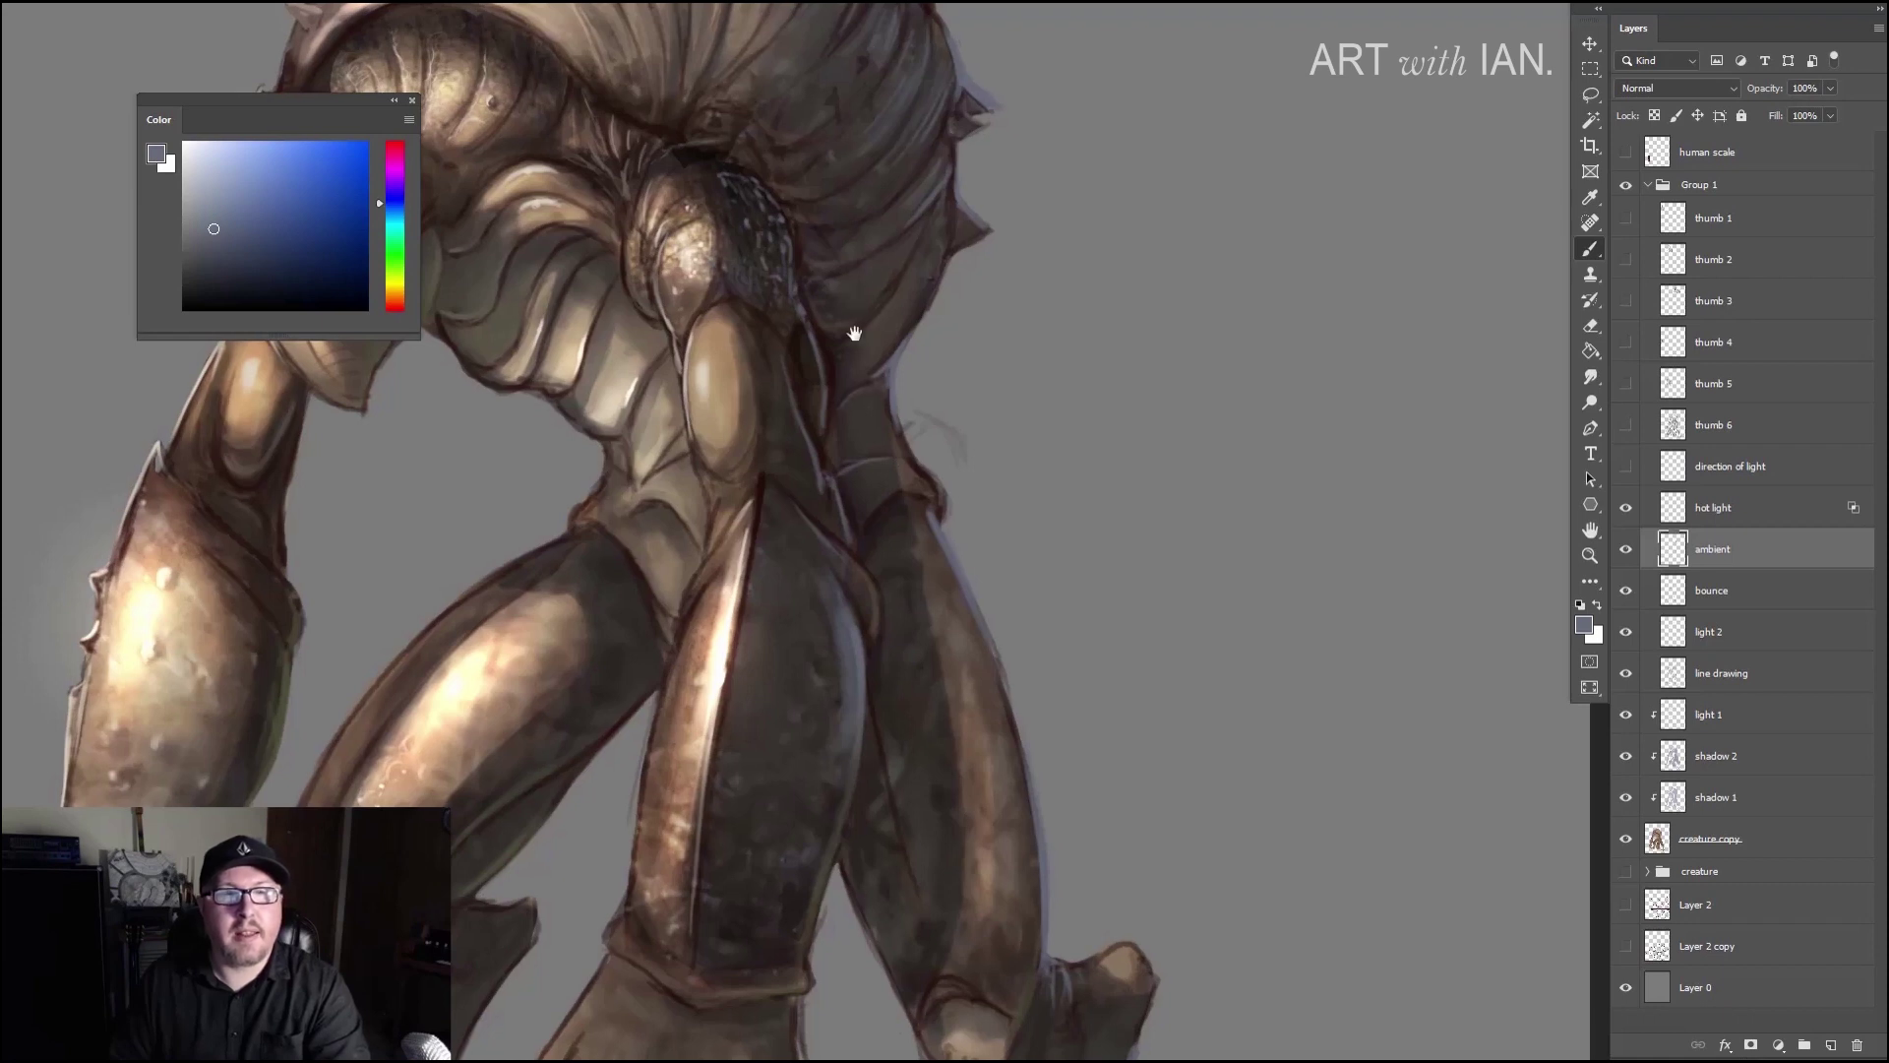
scroll(911, 295, "up", 2)
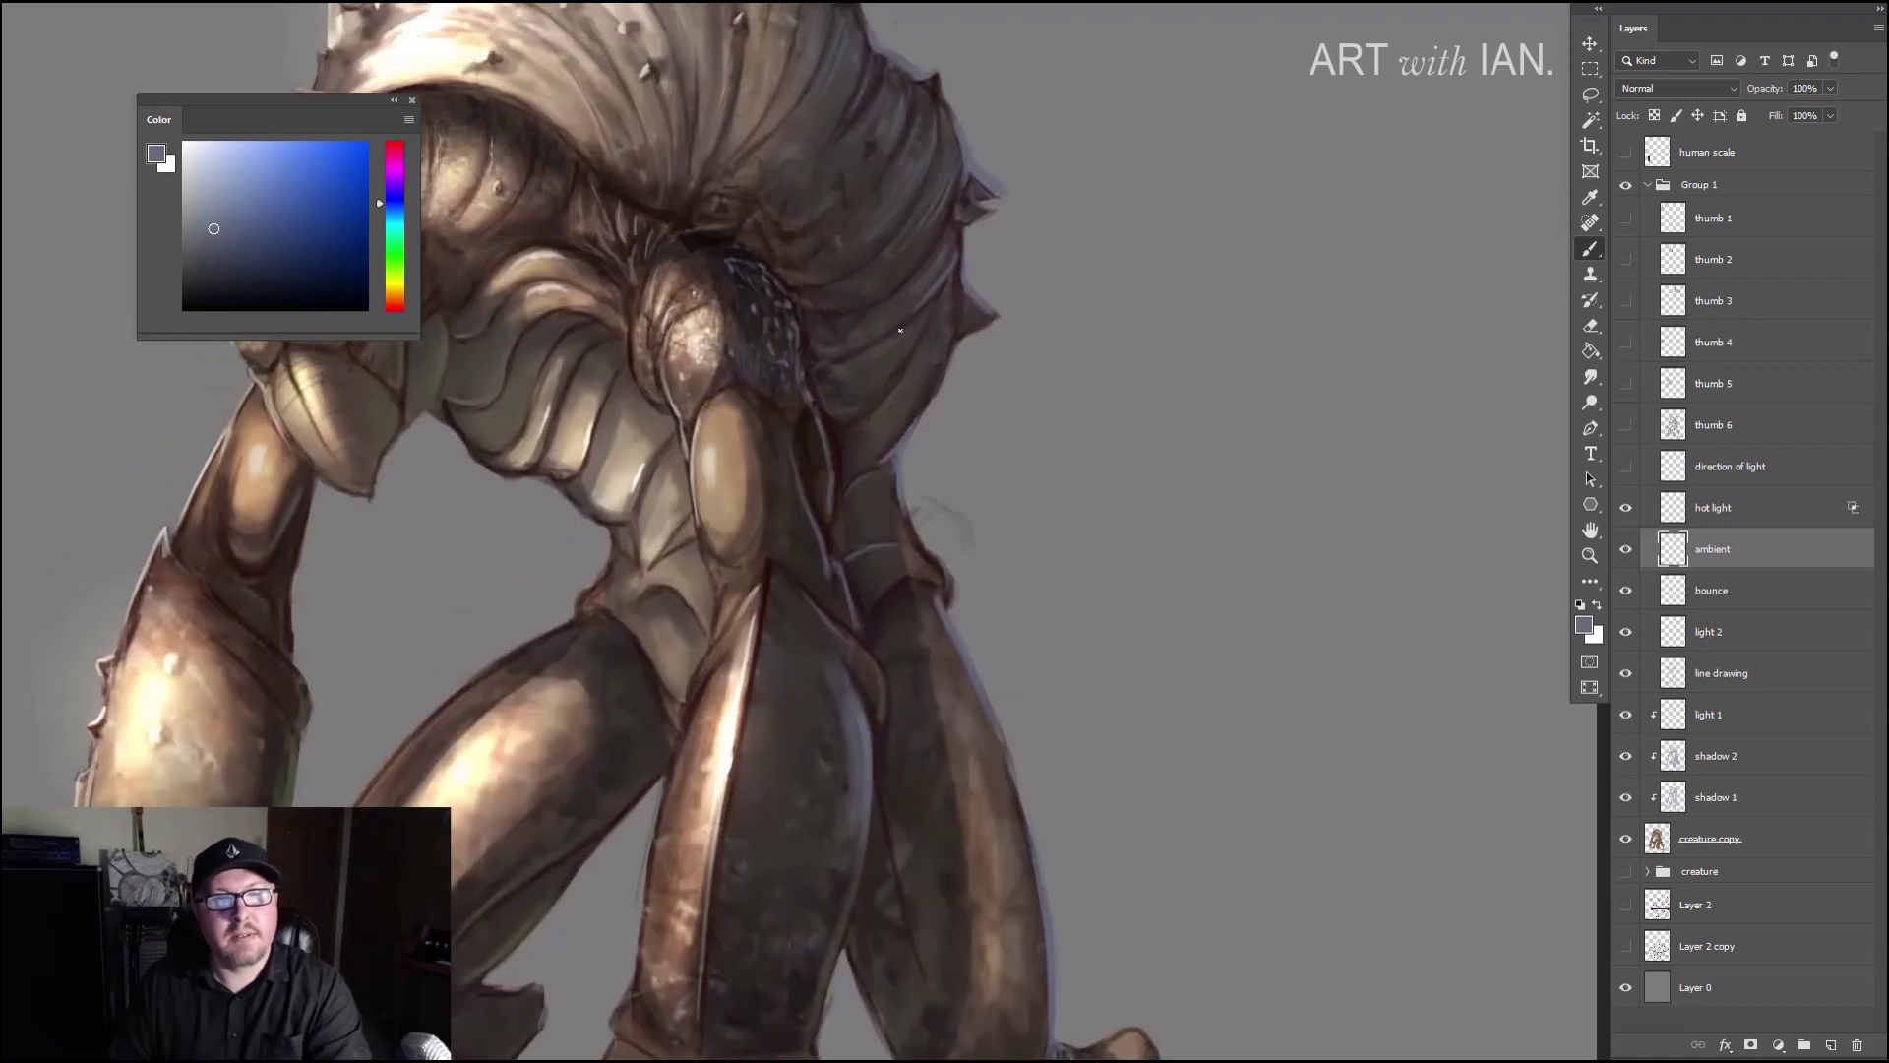
Step: Brush subtle grey-blue ambient light onto the shaded rear folds of the shell
mouse_move(871, 286)
left_mouse_down()
mouse_move(814, 296)
mouse_move(817, 274)
mouse_move(855, 371)
left_mouse_up()
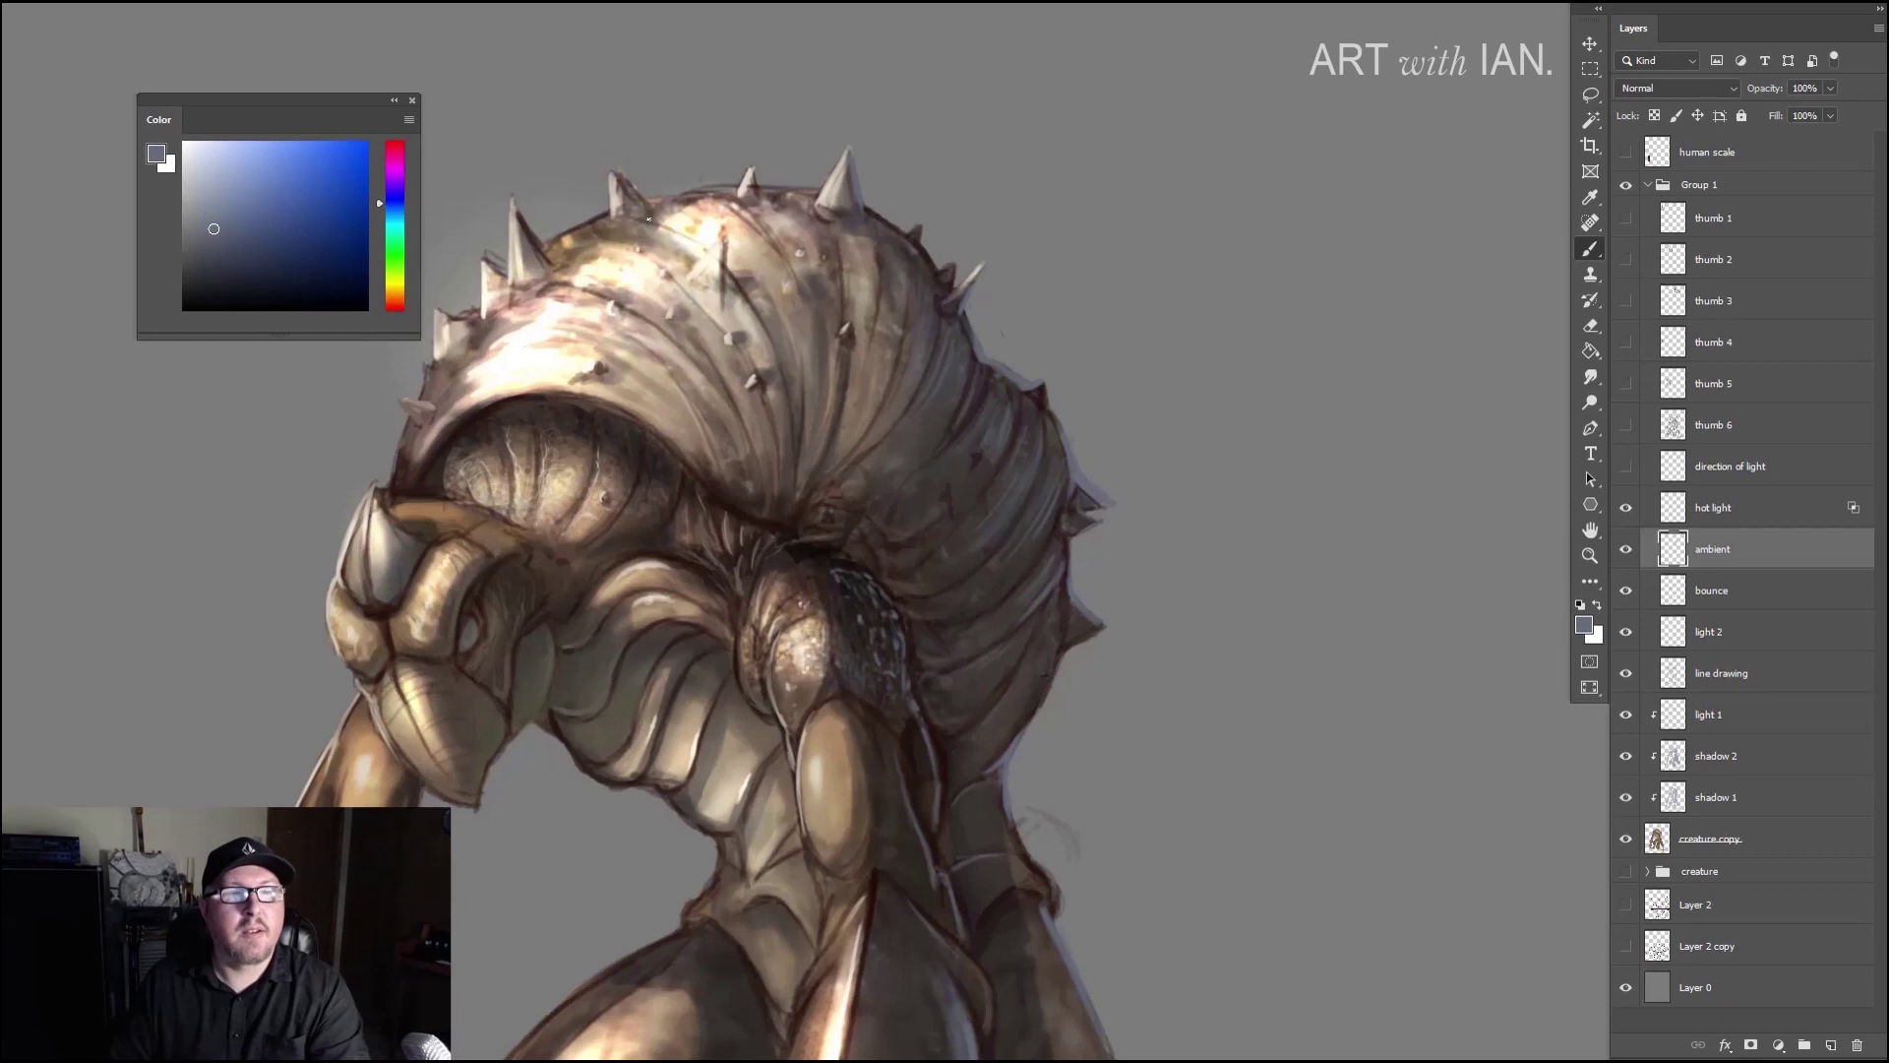
left_click_drag(798, 512, 779, 265)
scroll(837, 316, "down", 3)
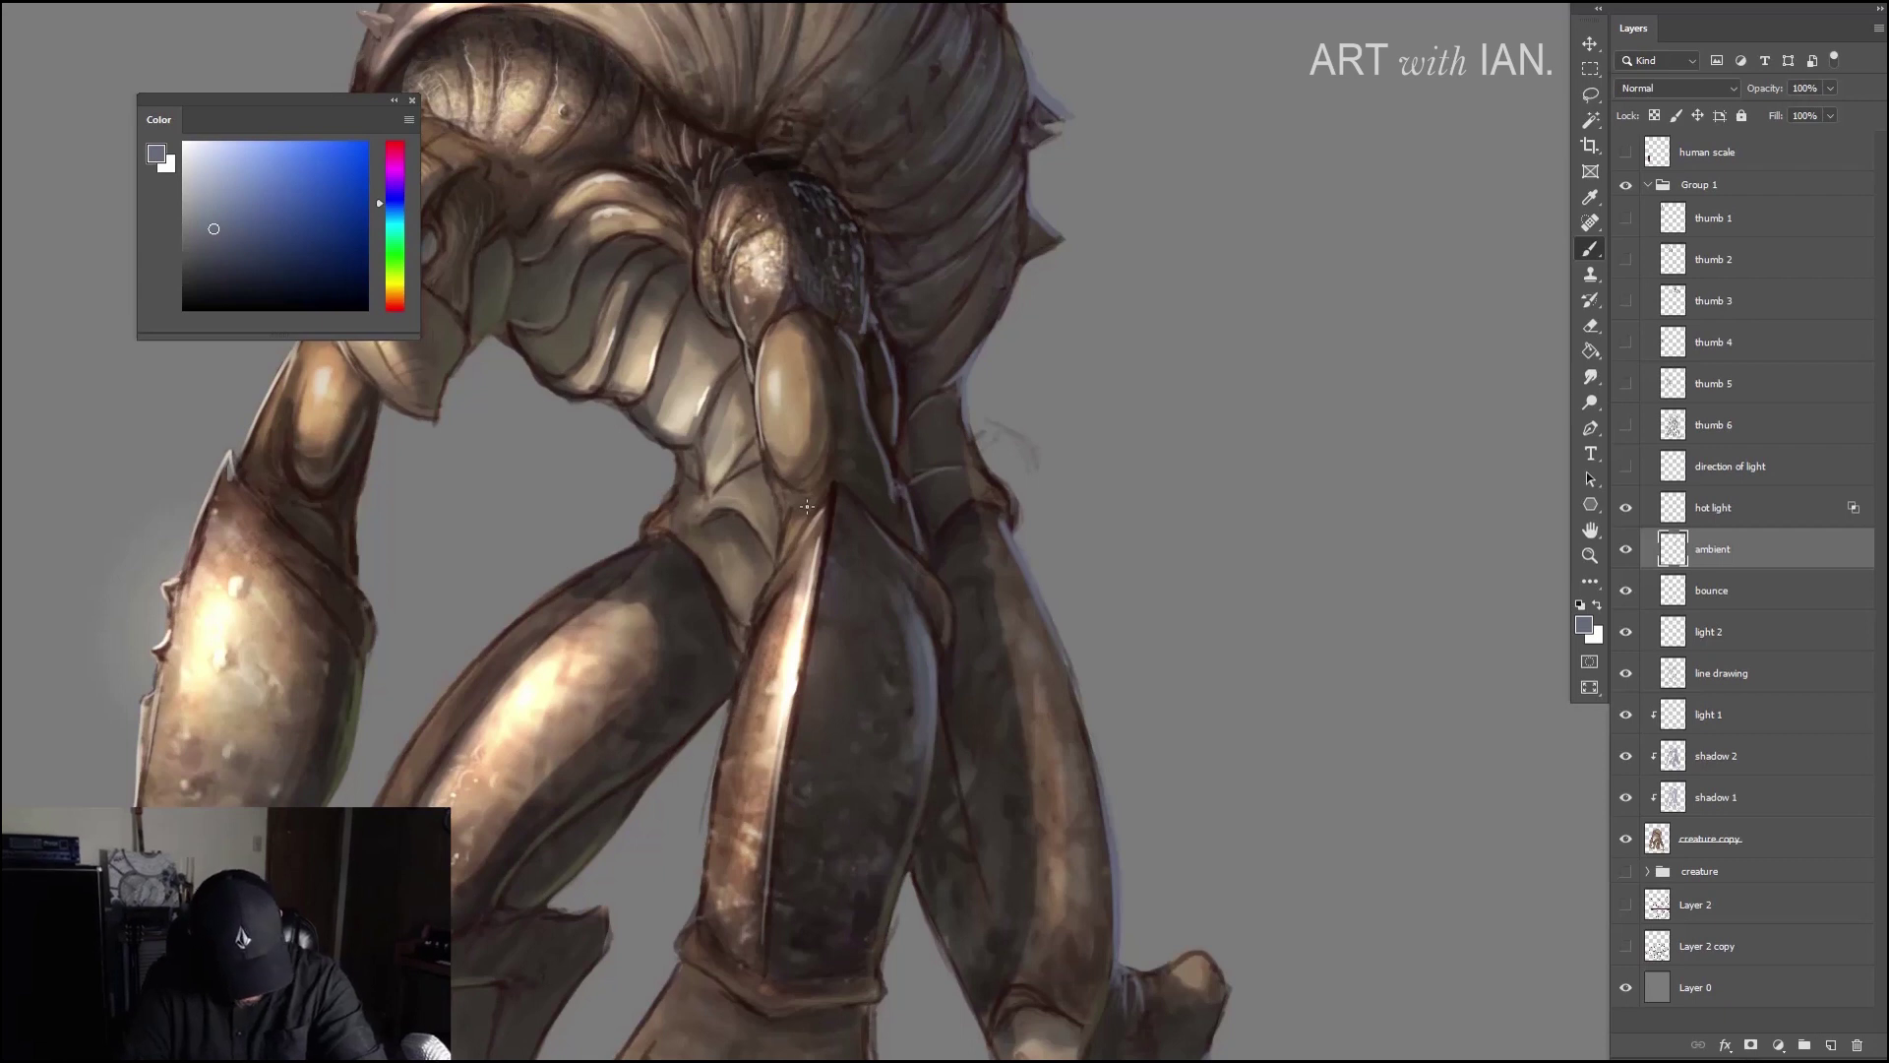
Step: Trim the blue rim light along the middle upper arm with a smaller eraser, and brush fine highlights onto the waist folds behind it
key("e")
mouse_move(886, 371)
left_mouse_down()
mouse_move(920, 346)
mouse_move(935, 362)
mouse_move(912, 345)
left_mouse_up()
key("bracketleft")
key("bracketleft")
key("bracketleft")
key("bracketleft")
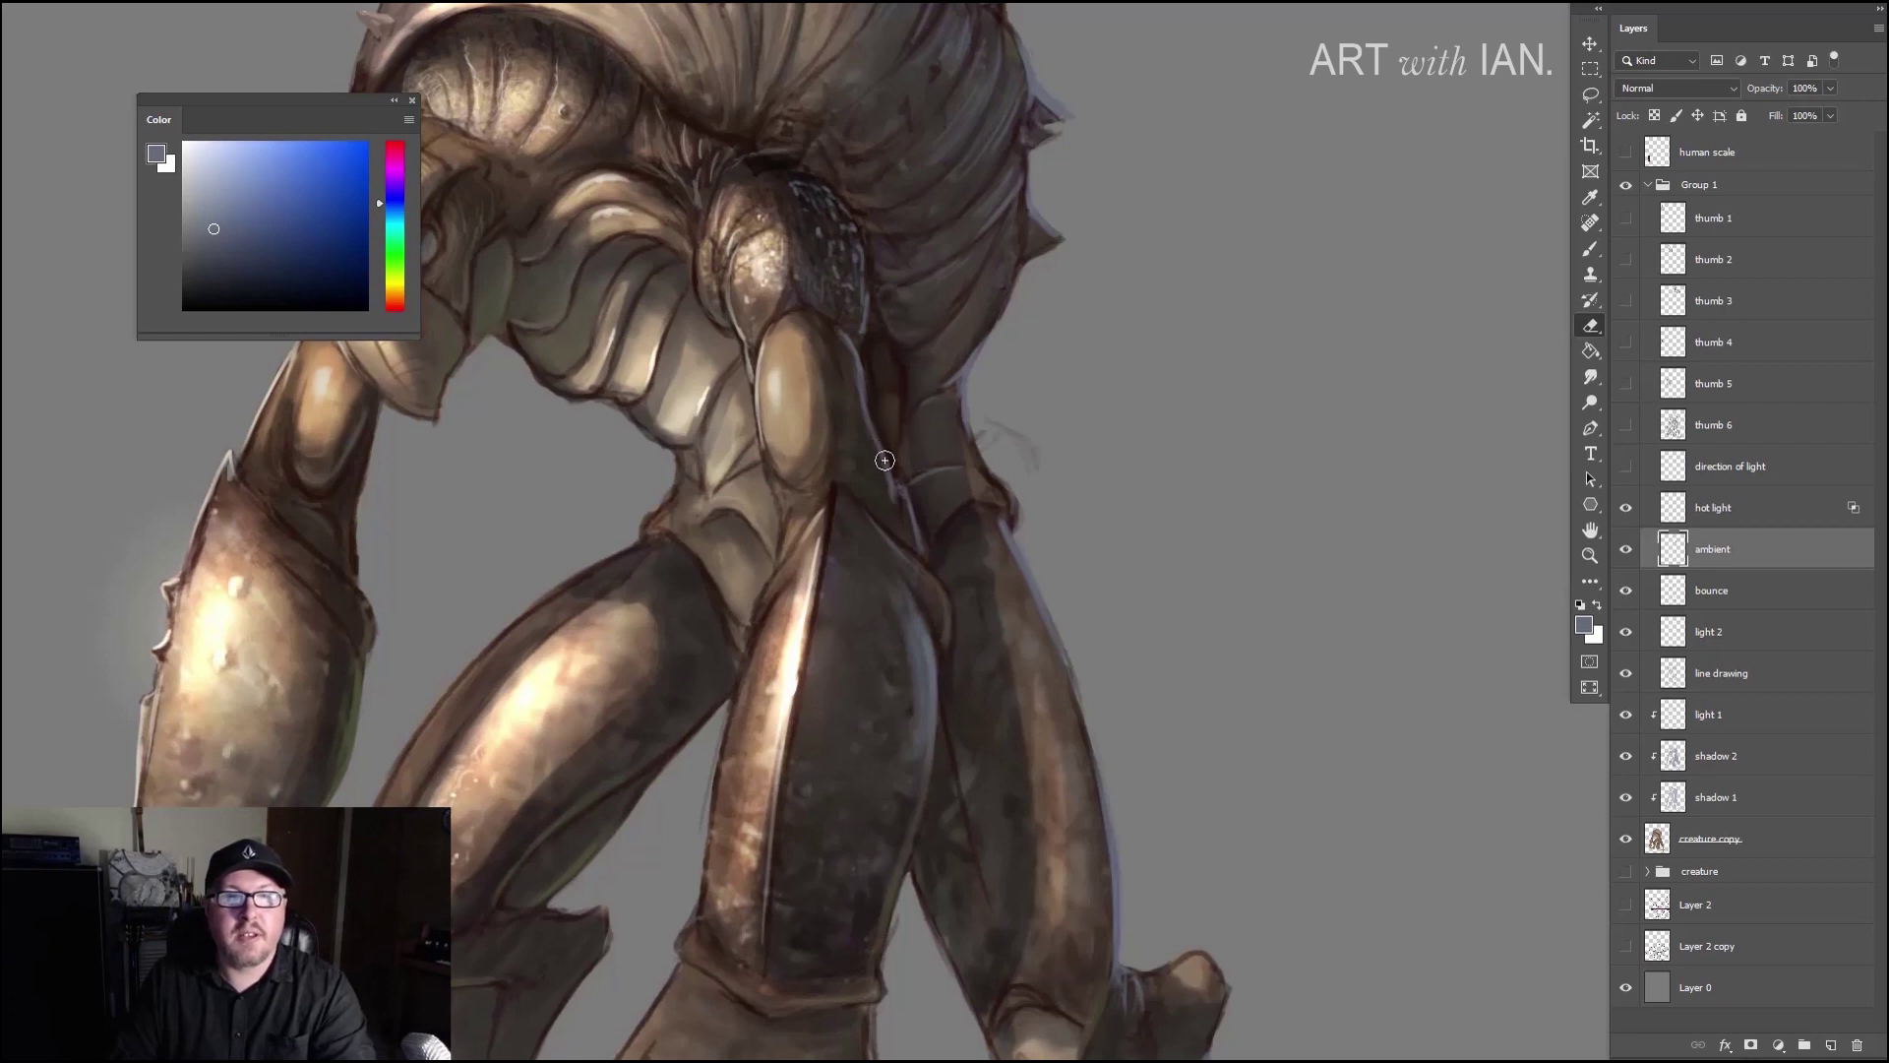
left_click_drag(855, 365, 888, 496)
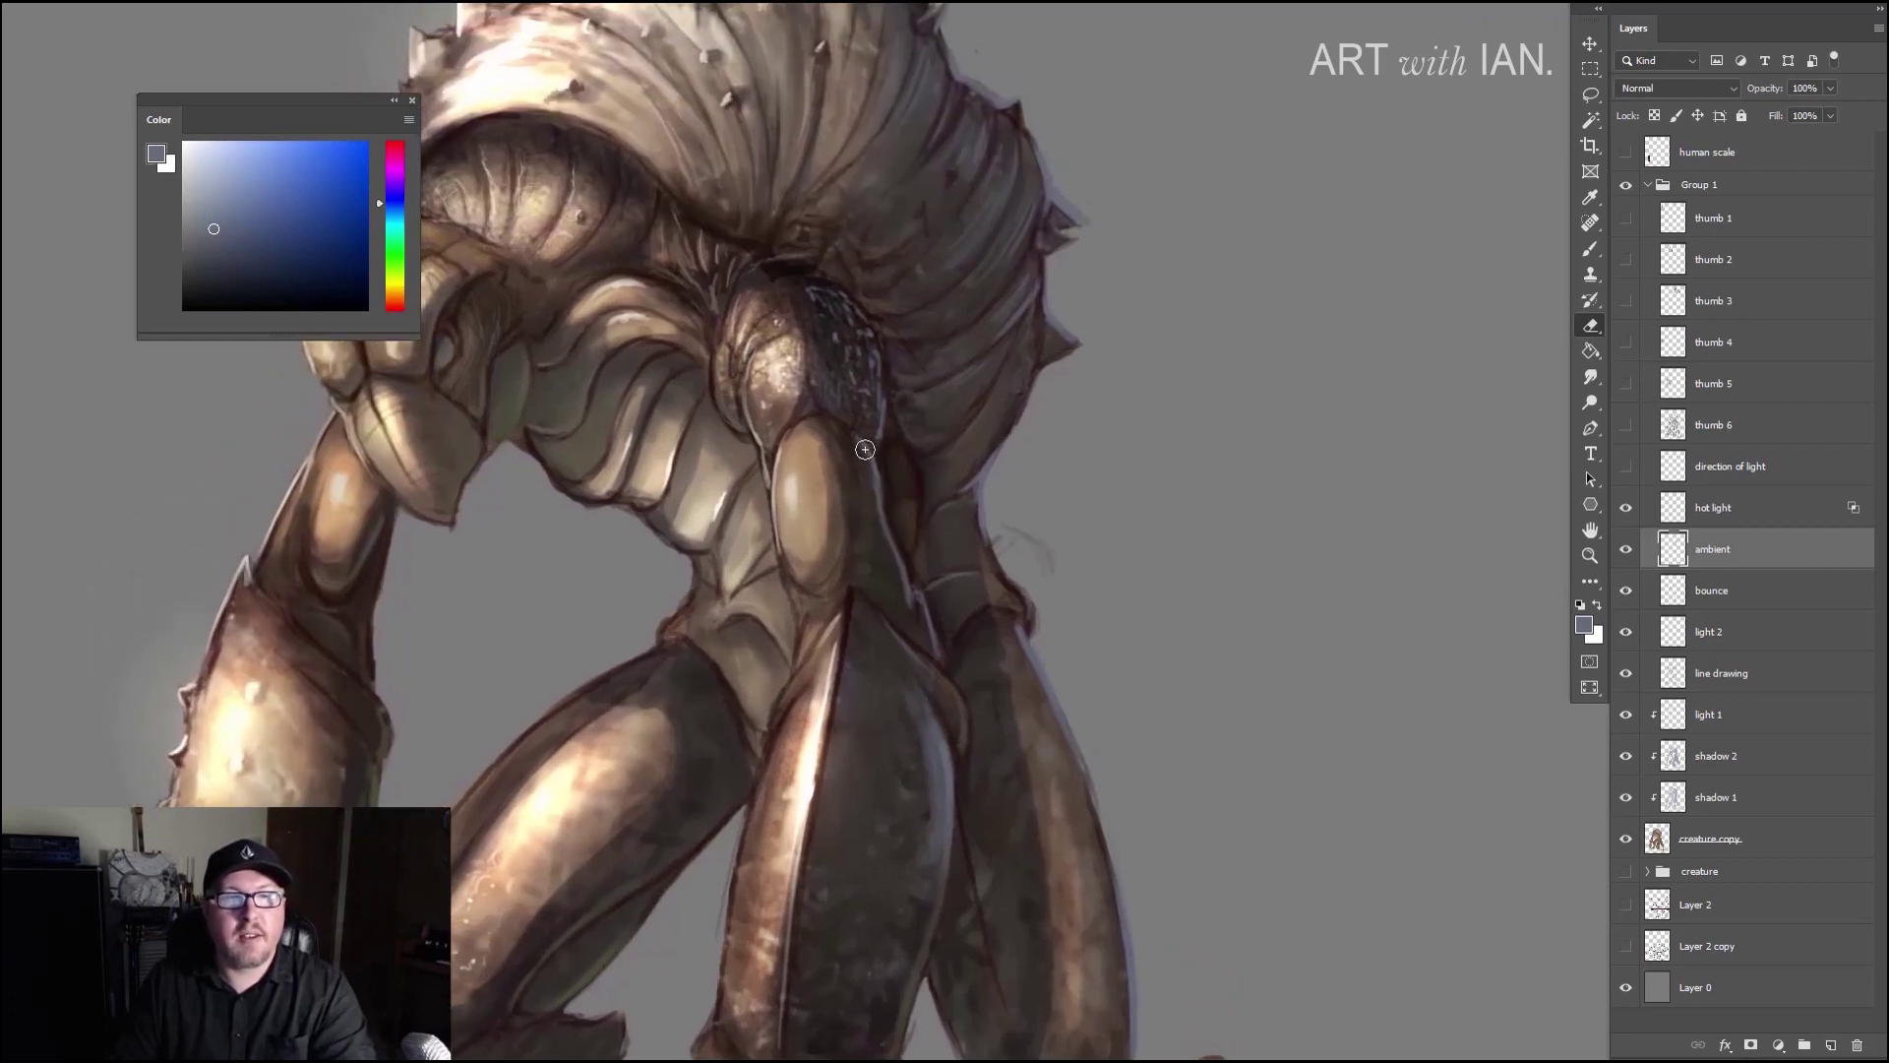
key("b")
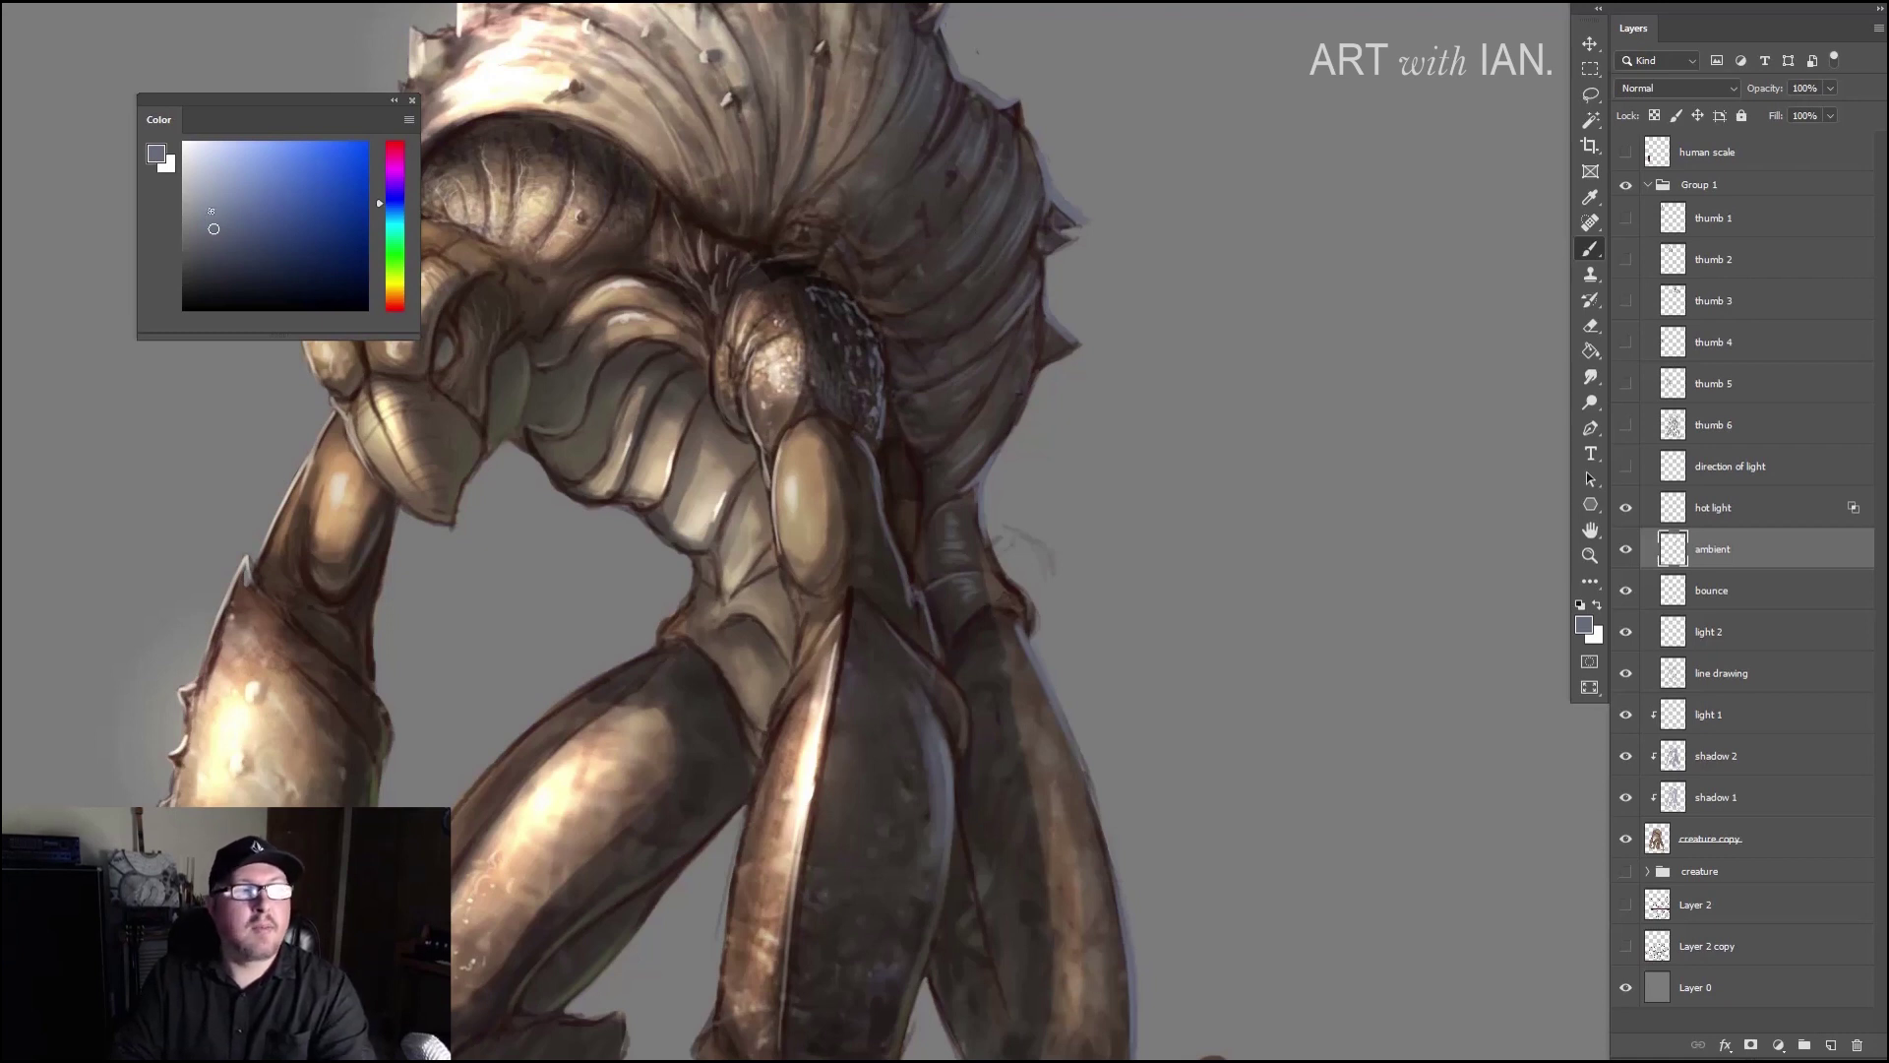
Step: Pick a slightly lighter muted grey-blue and brush ambient light onto the shell's rear folds and along its back edge and spikes
left_click(213, 224)
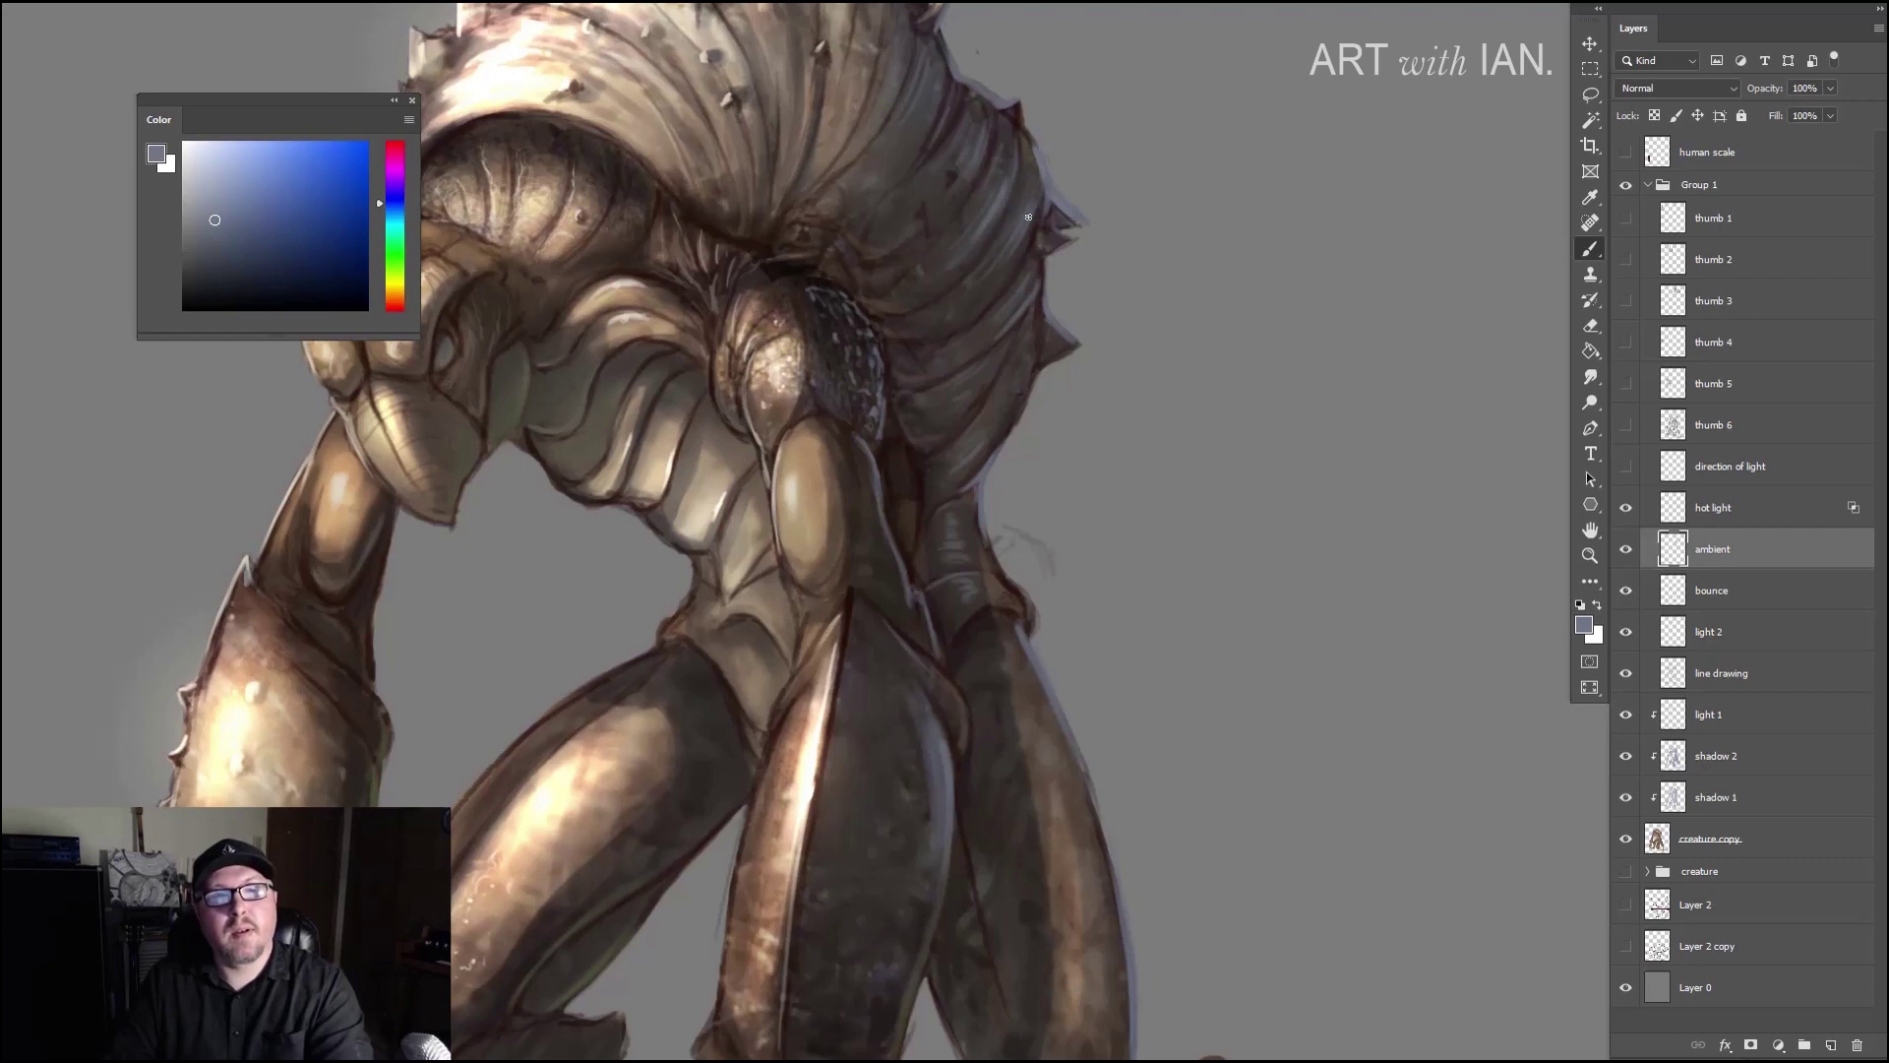
scroll(974, 254, "up", 2)
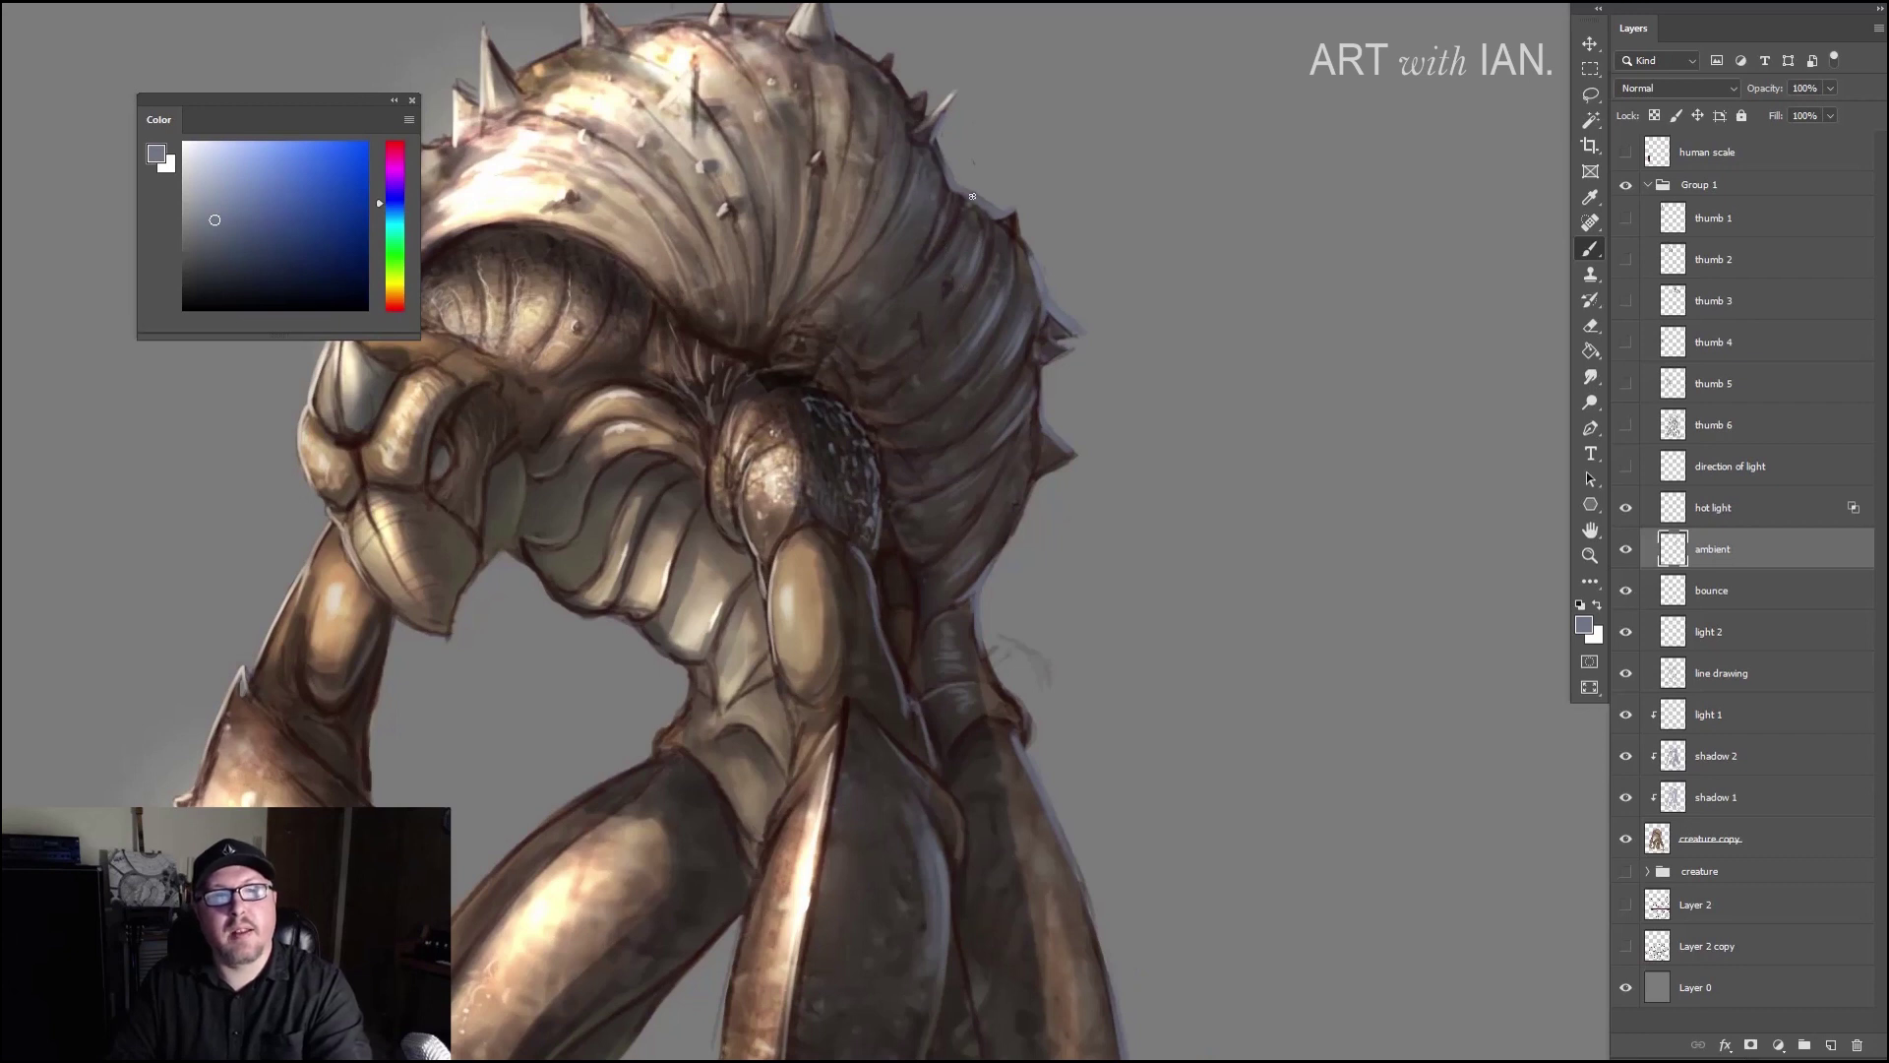
scroll(970, 315, "down", 3)
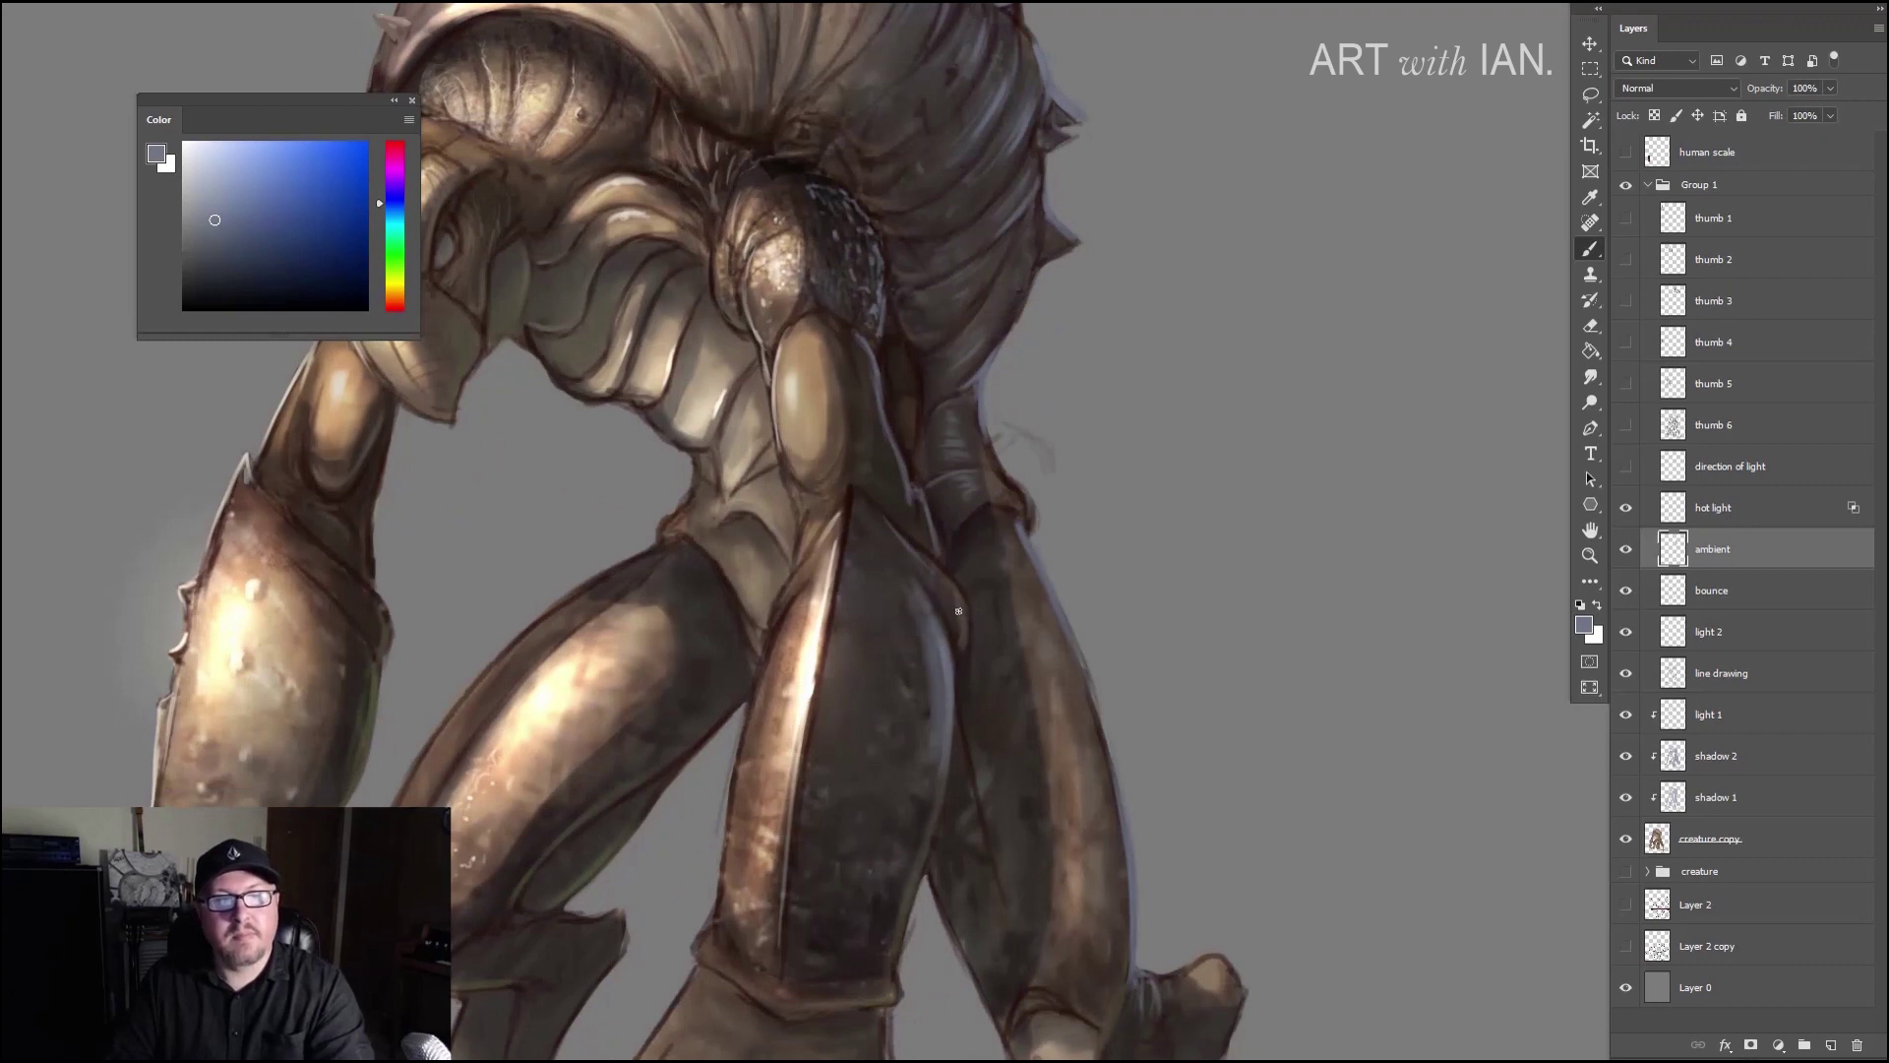
scroll(913, 428, "up", 1)
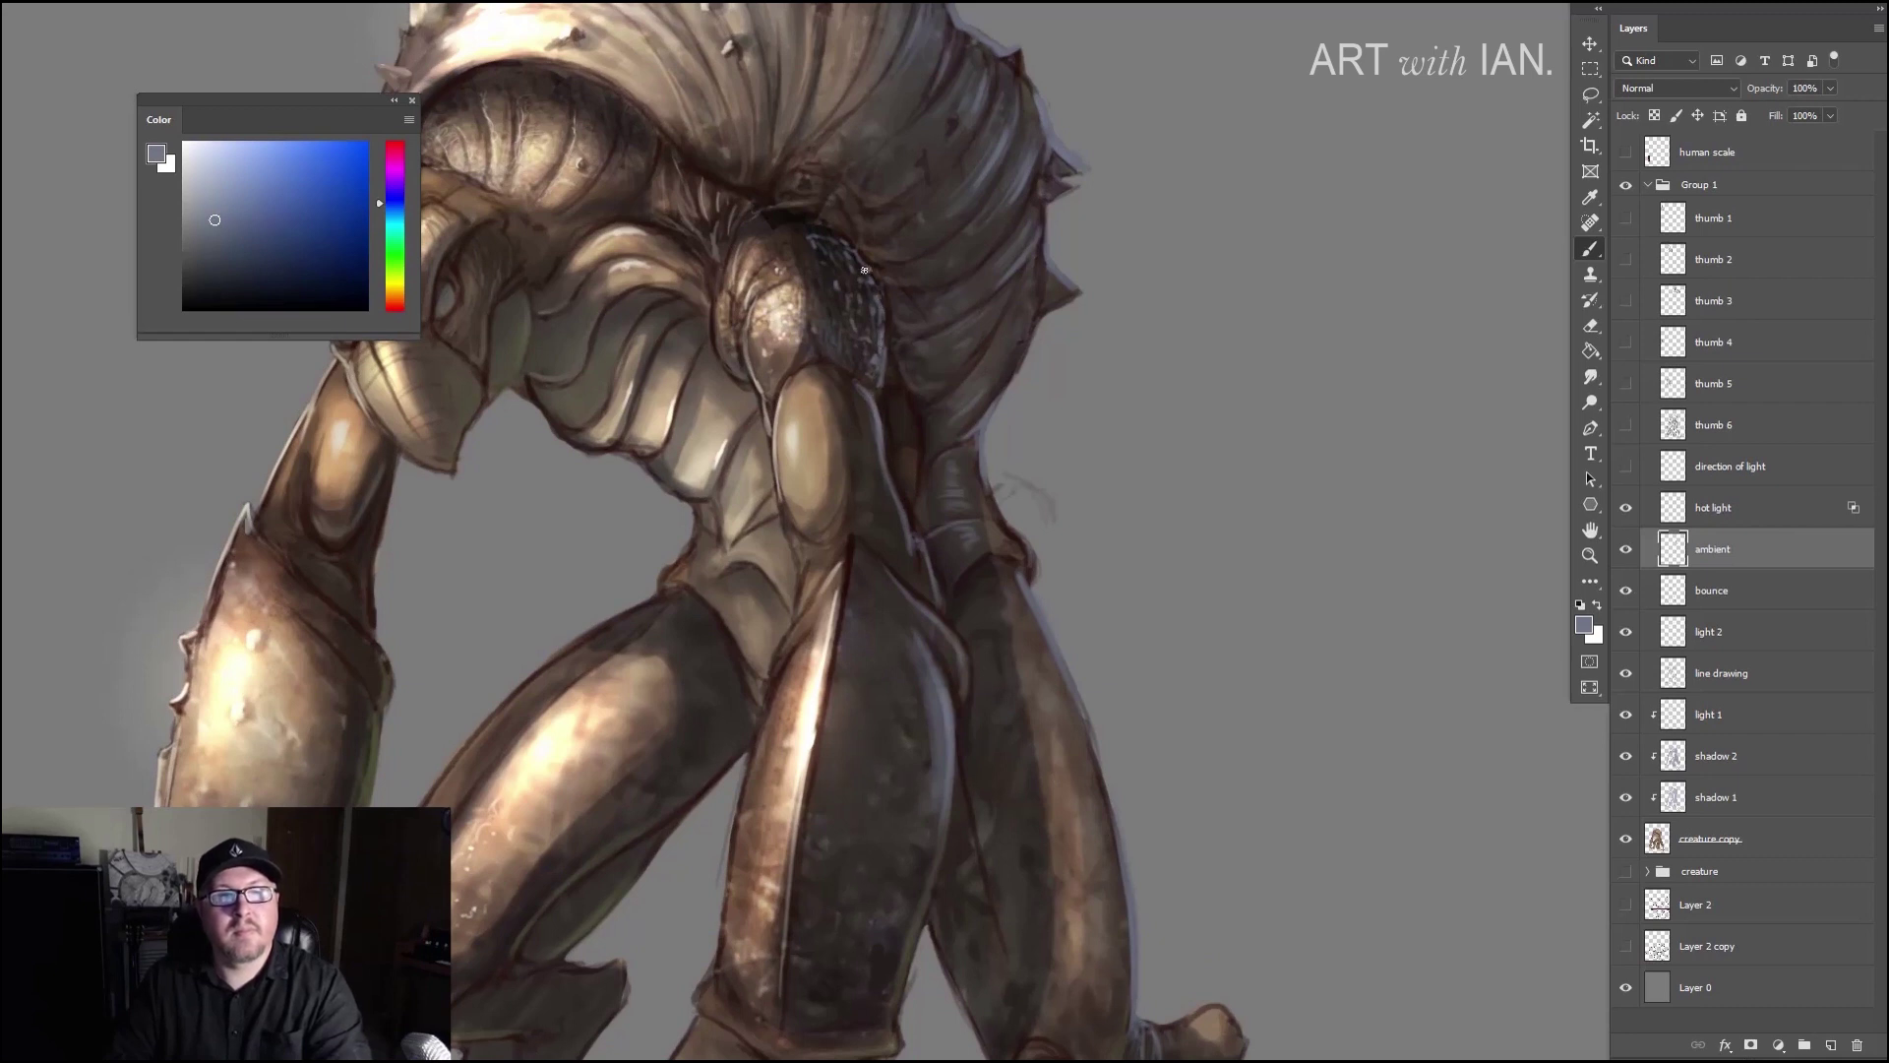
scroll(933, 251, "up", 1)
scroll(933, 251, "right", 2)
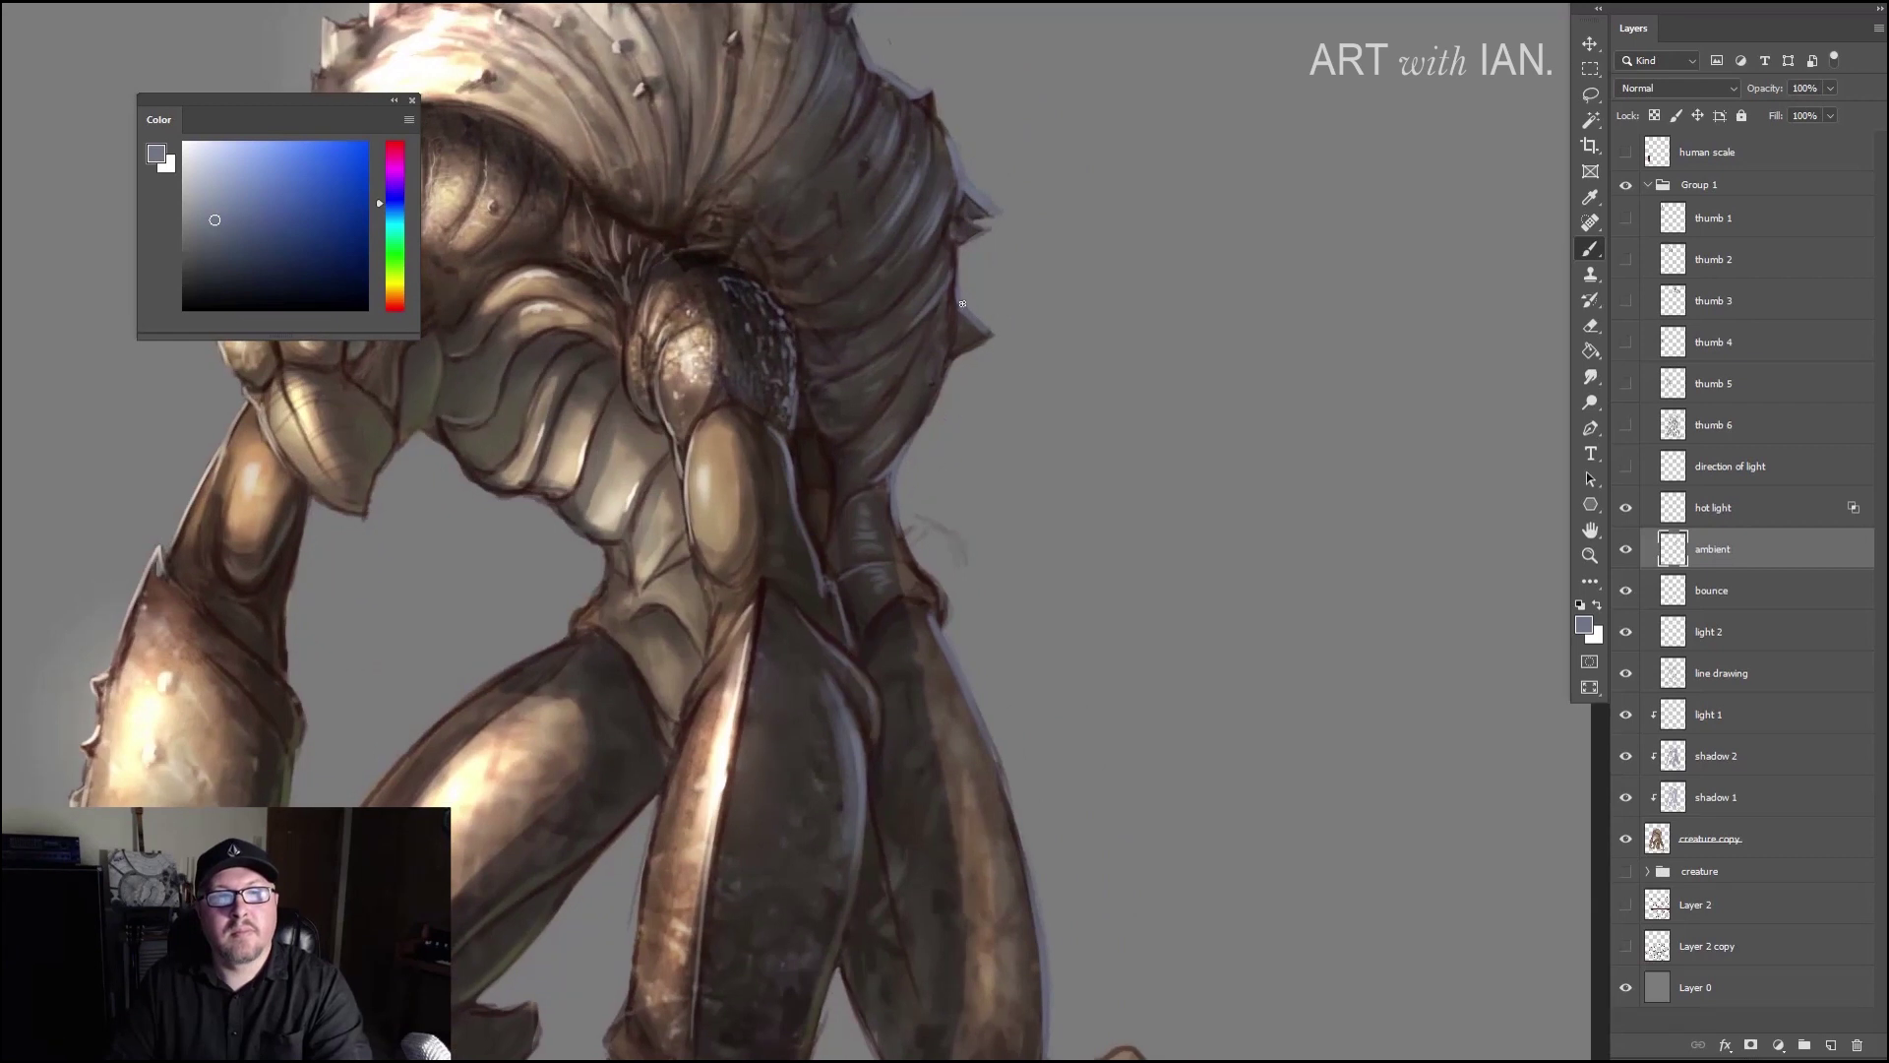
scroll(928, 324, "up", 1)
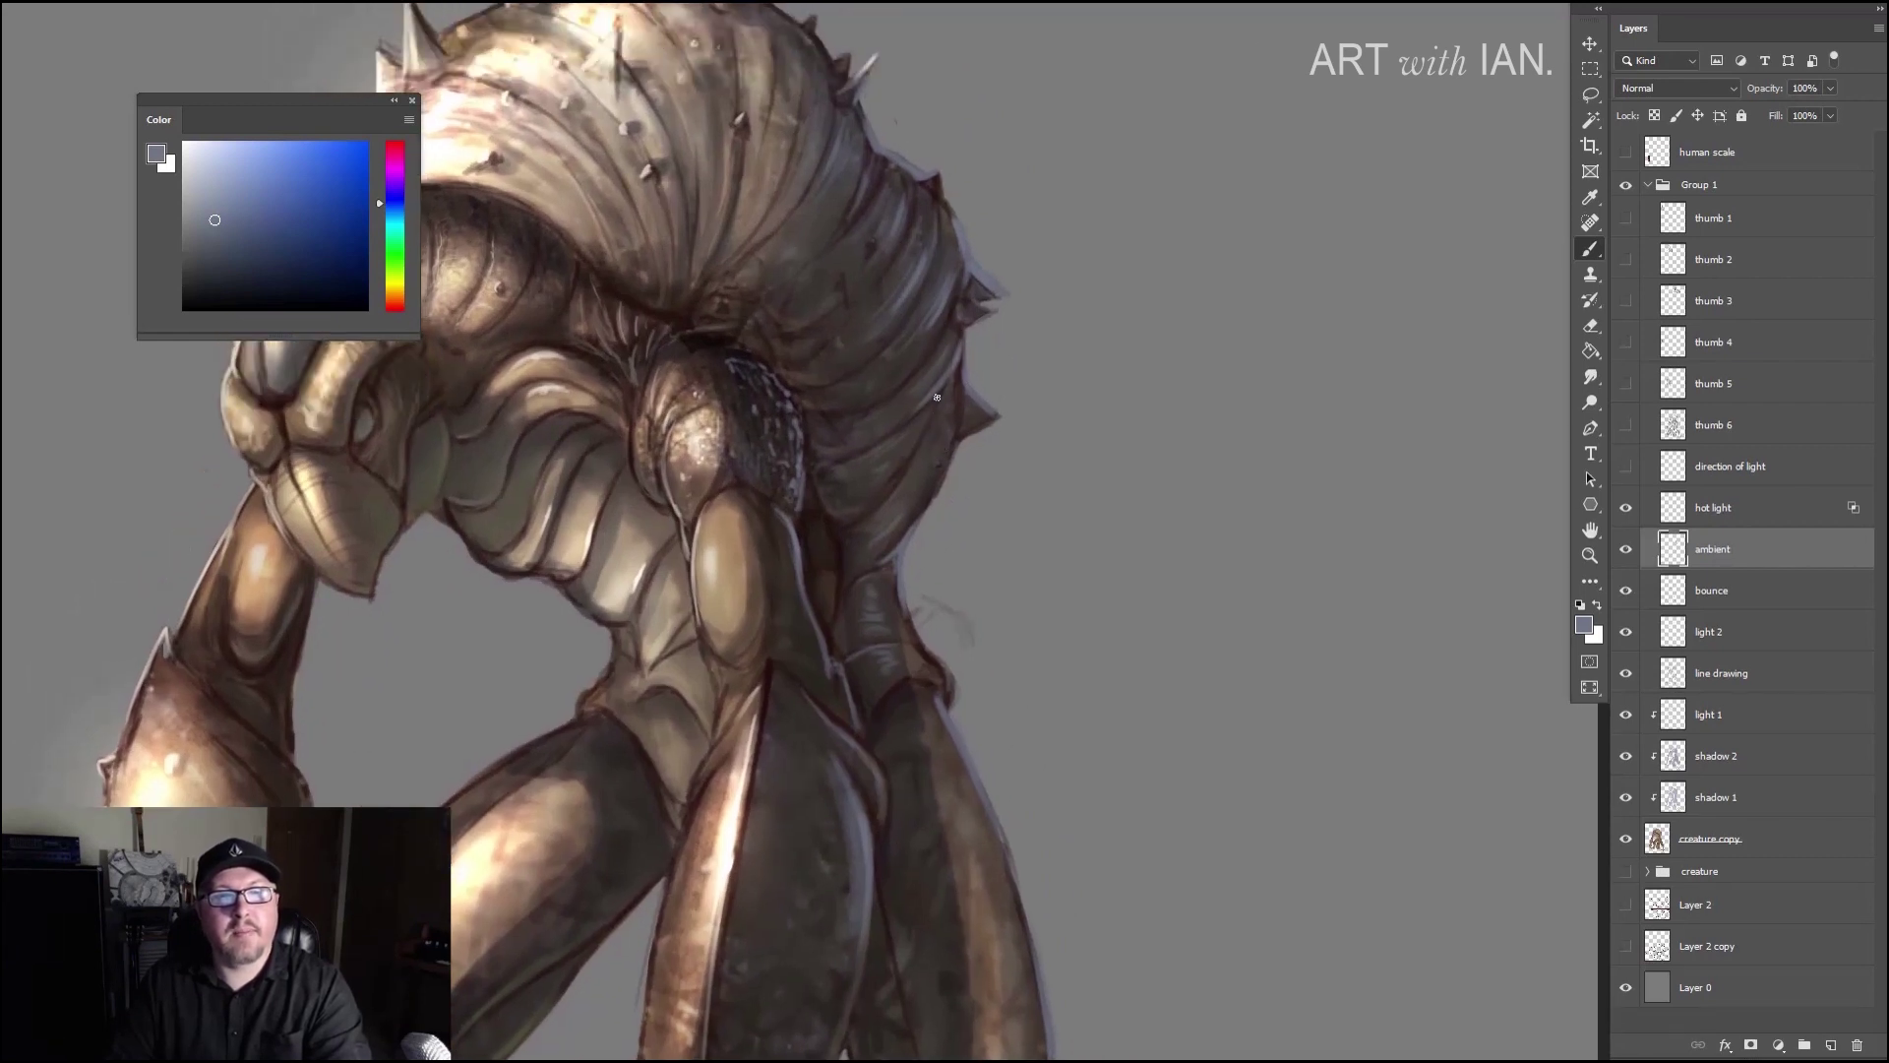
scroll(898, 338, "up", 1)
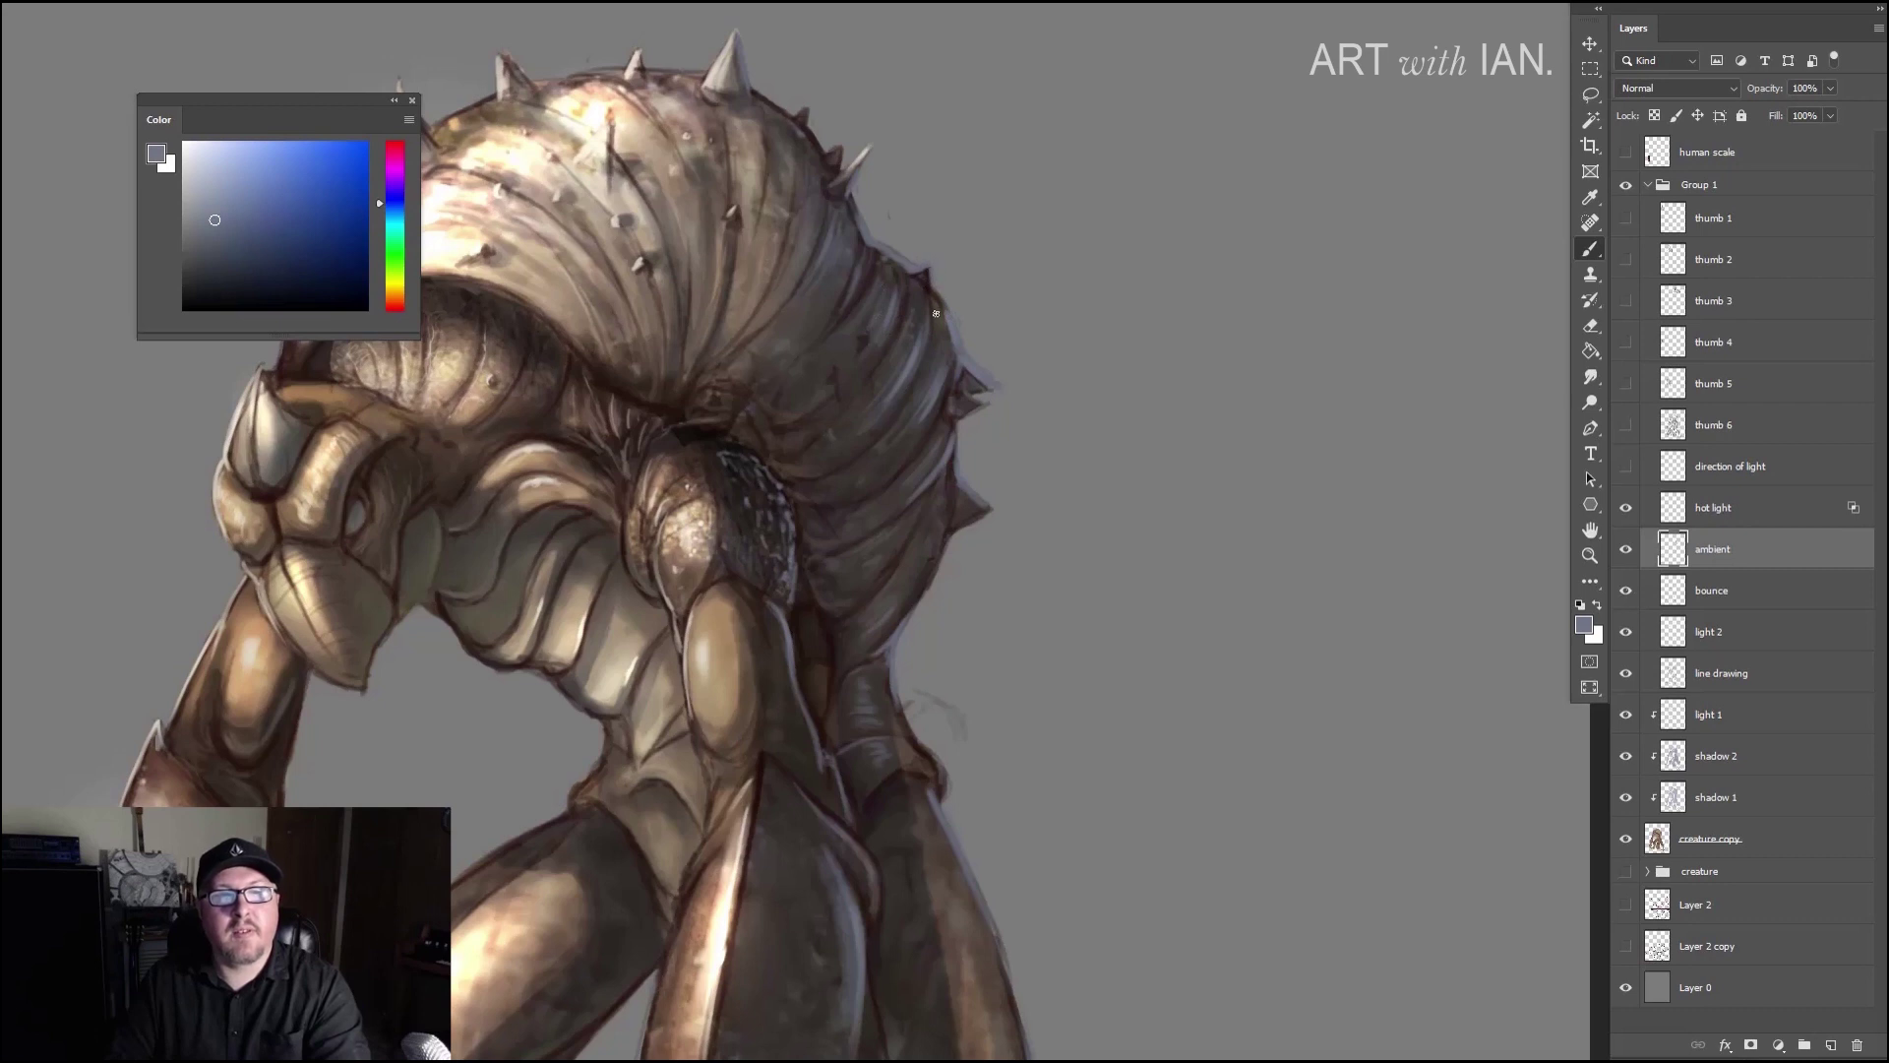
scroll(933, 331, "up", 1)
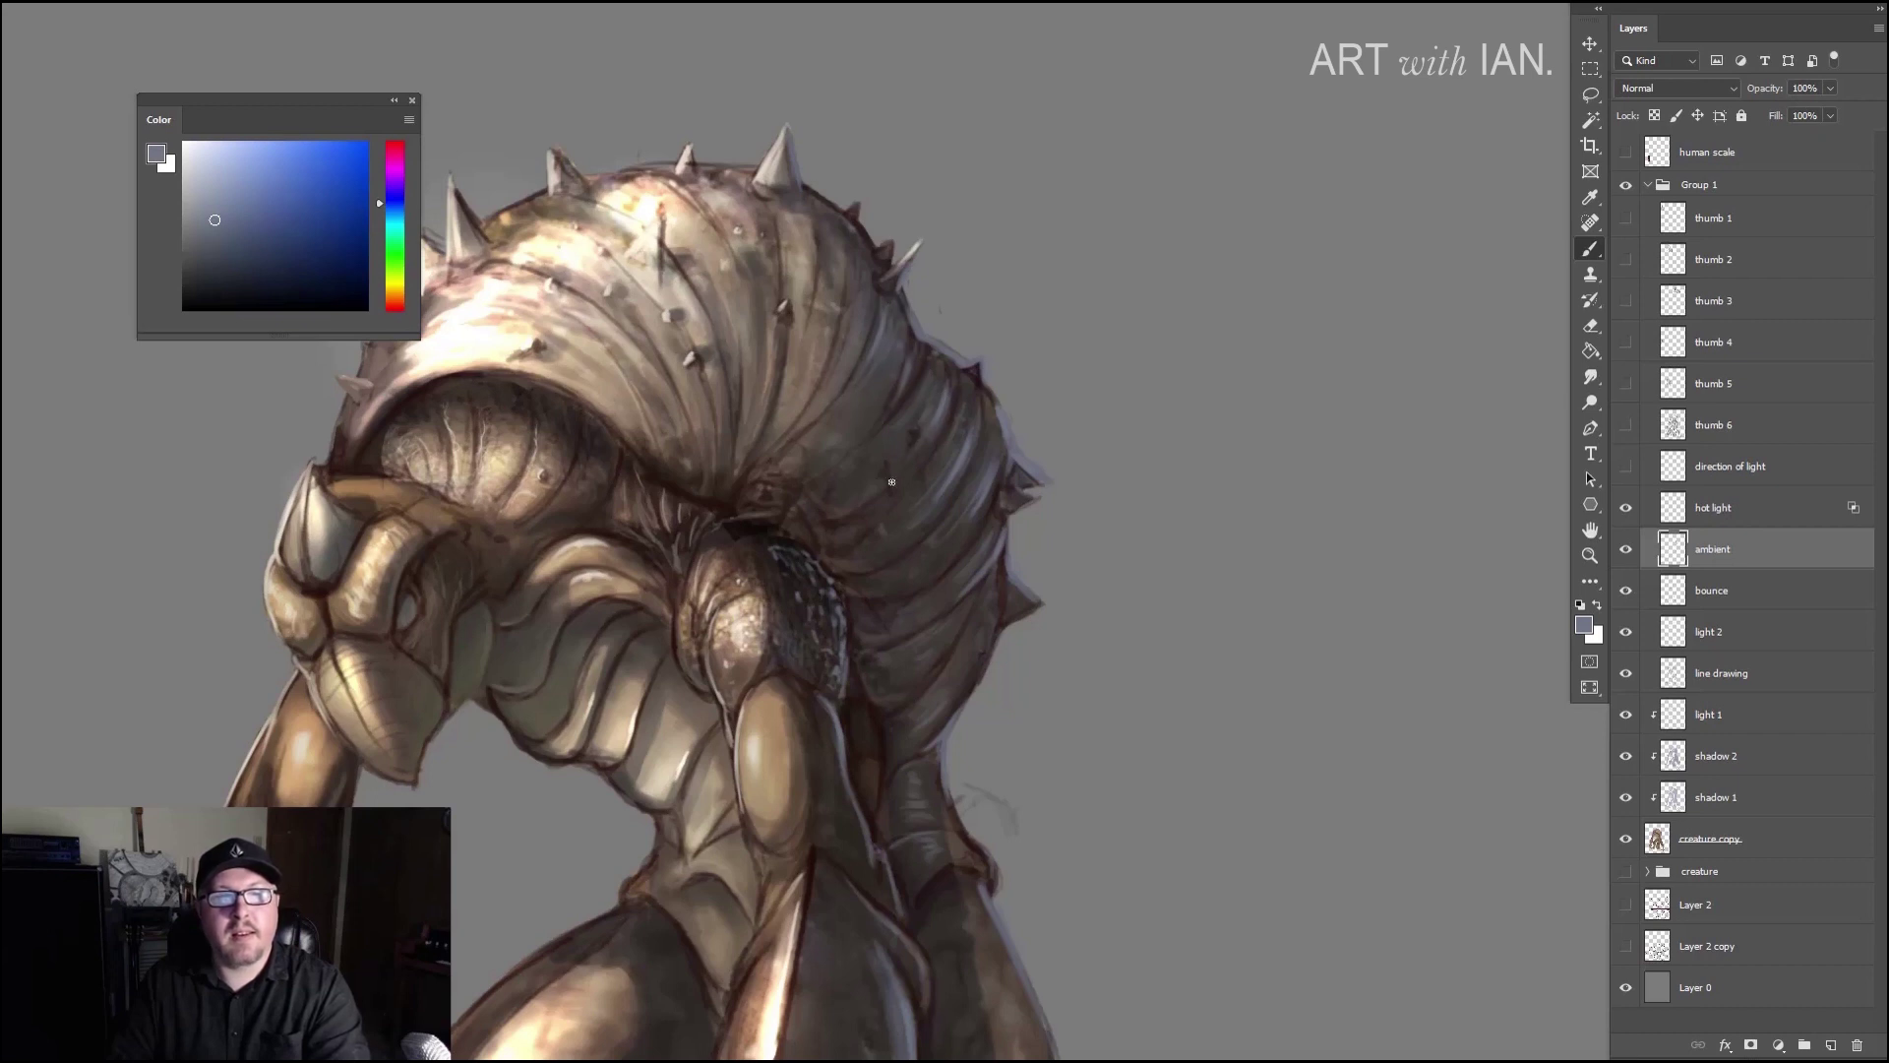
Step: Examine the ambient rim light on the creature's torso, arms and legs, both up close and at reduced size
left_click_drag(668, 573, 714, 256)
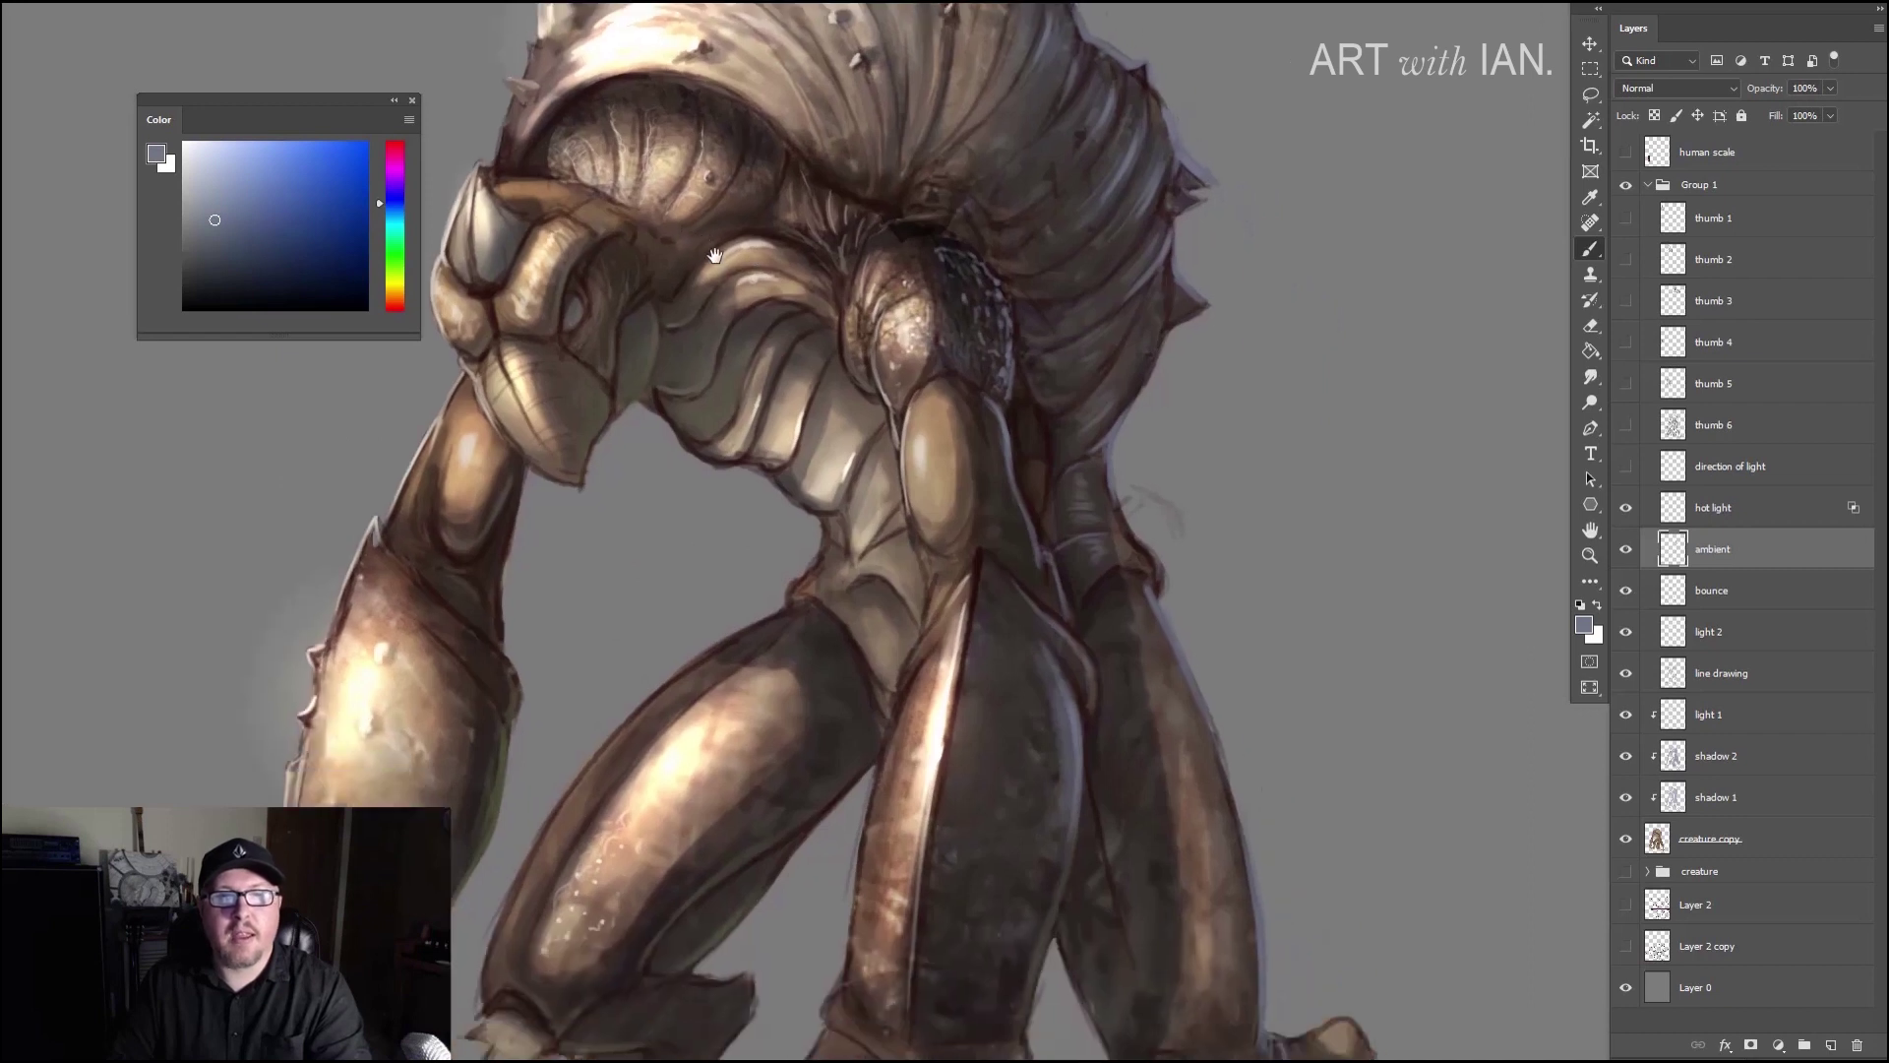
left_click_drag(795, 342, 720, 184)
mouse_move(688, 470)
left_mouse_down()
mouse_move(718, 308)
mouse_move(793, 413)
mouse_move(722, 554)
mouse_move(810, 423)
mouse_move(843, 476)
left_mouse_up()
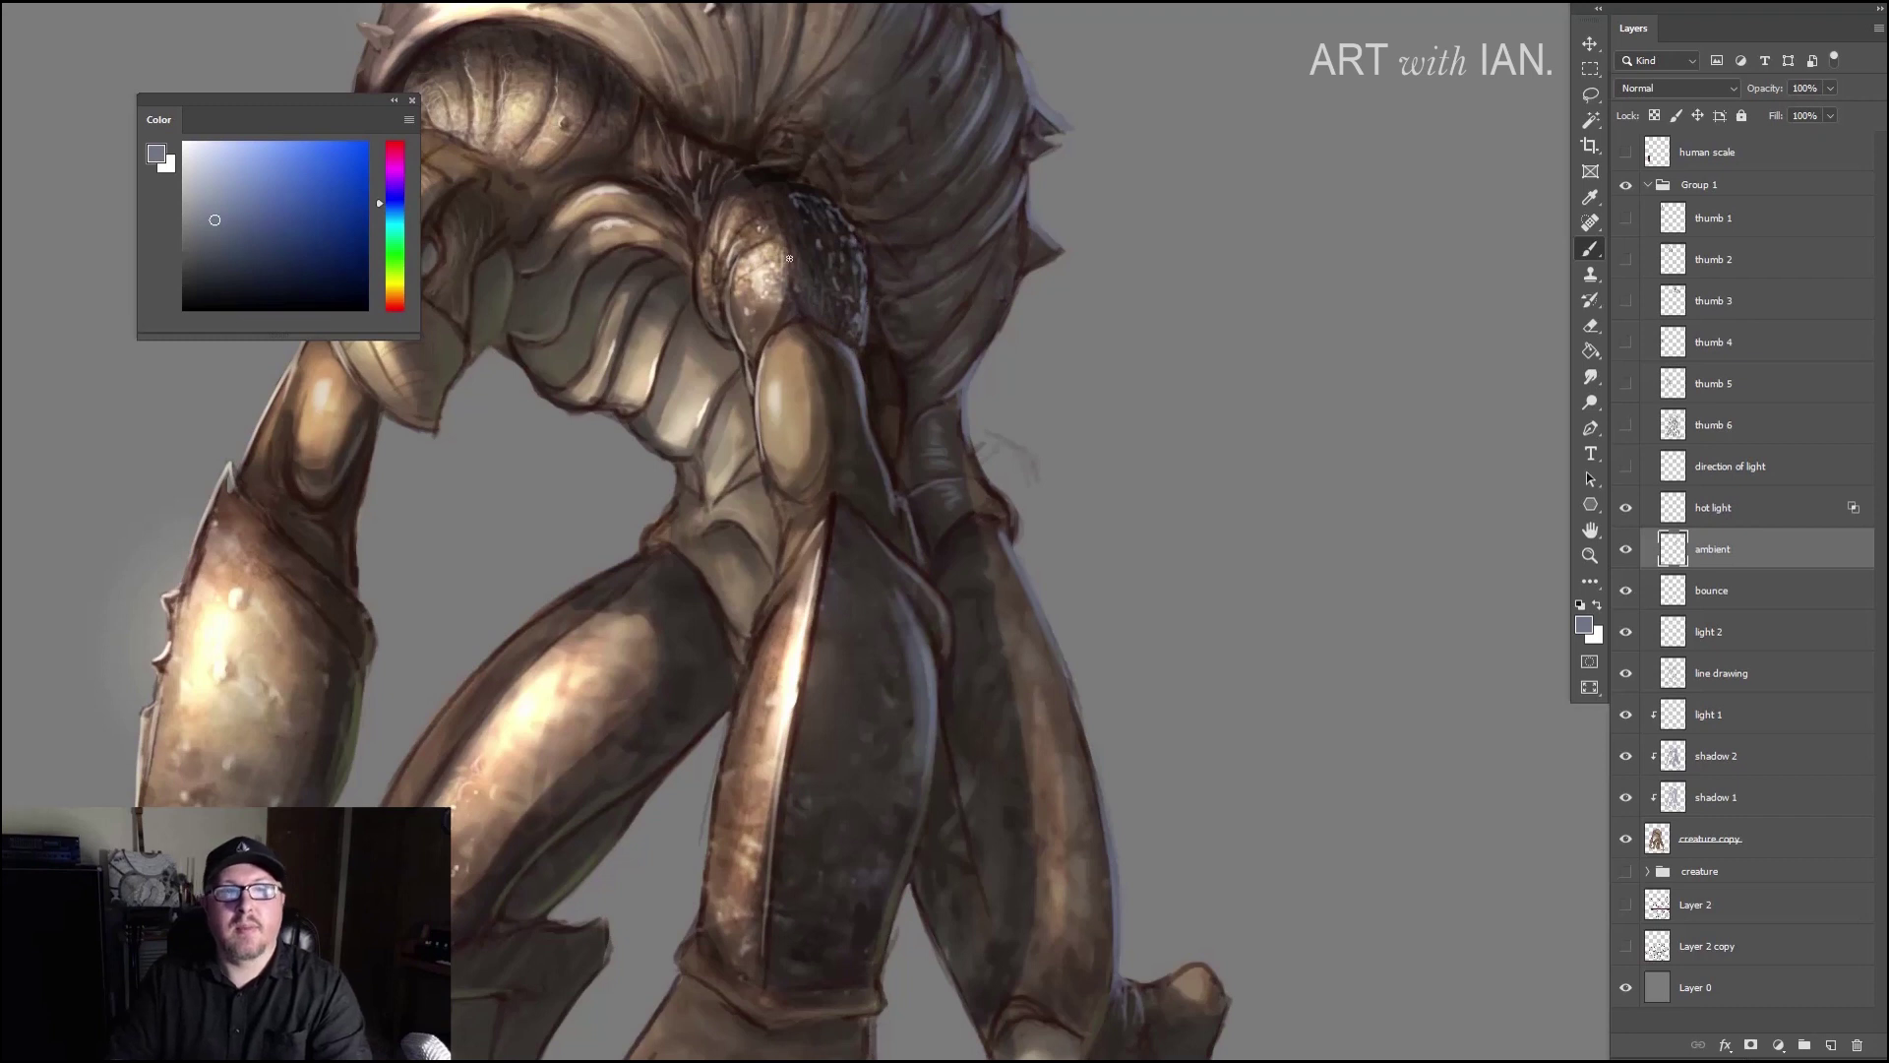
scroll(760, 290, "down", 3)
scroll(760, 290, "down", 3)
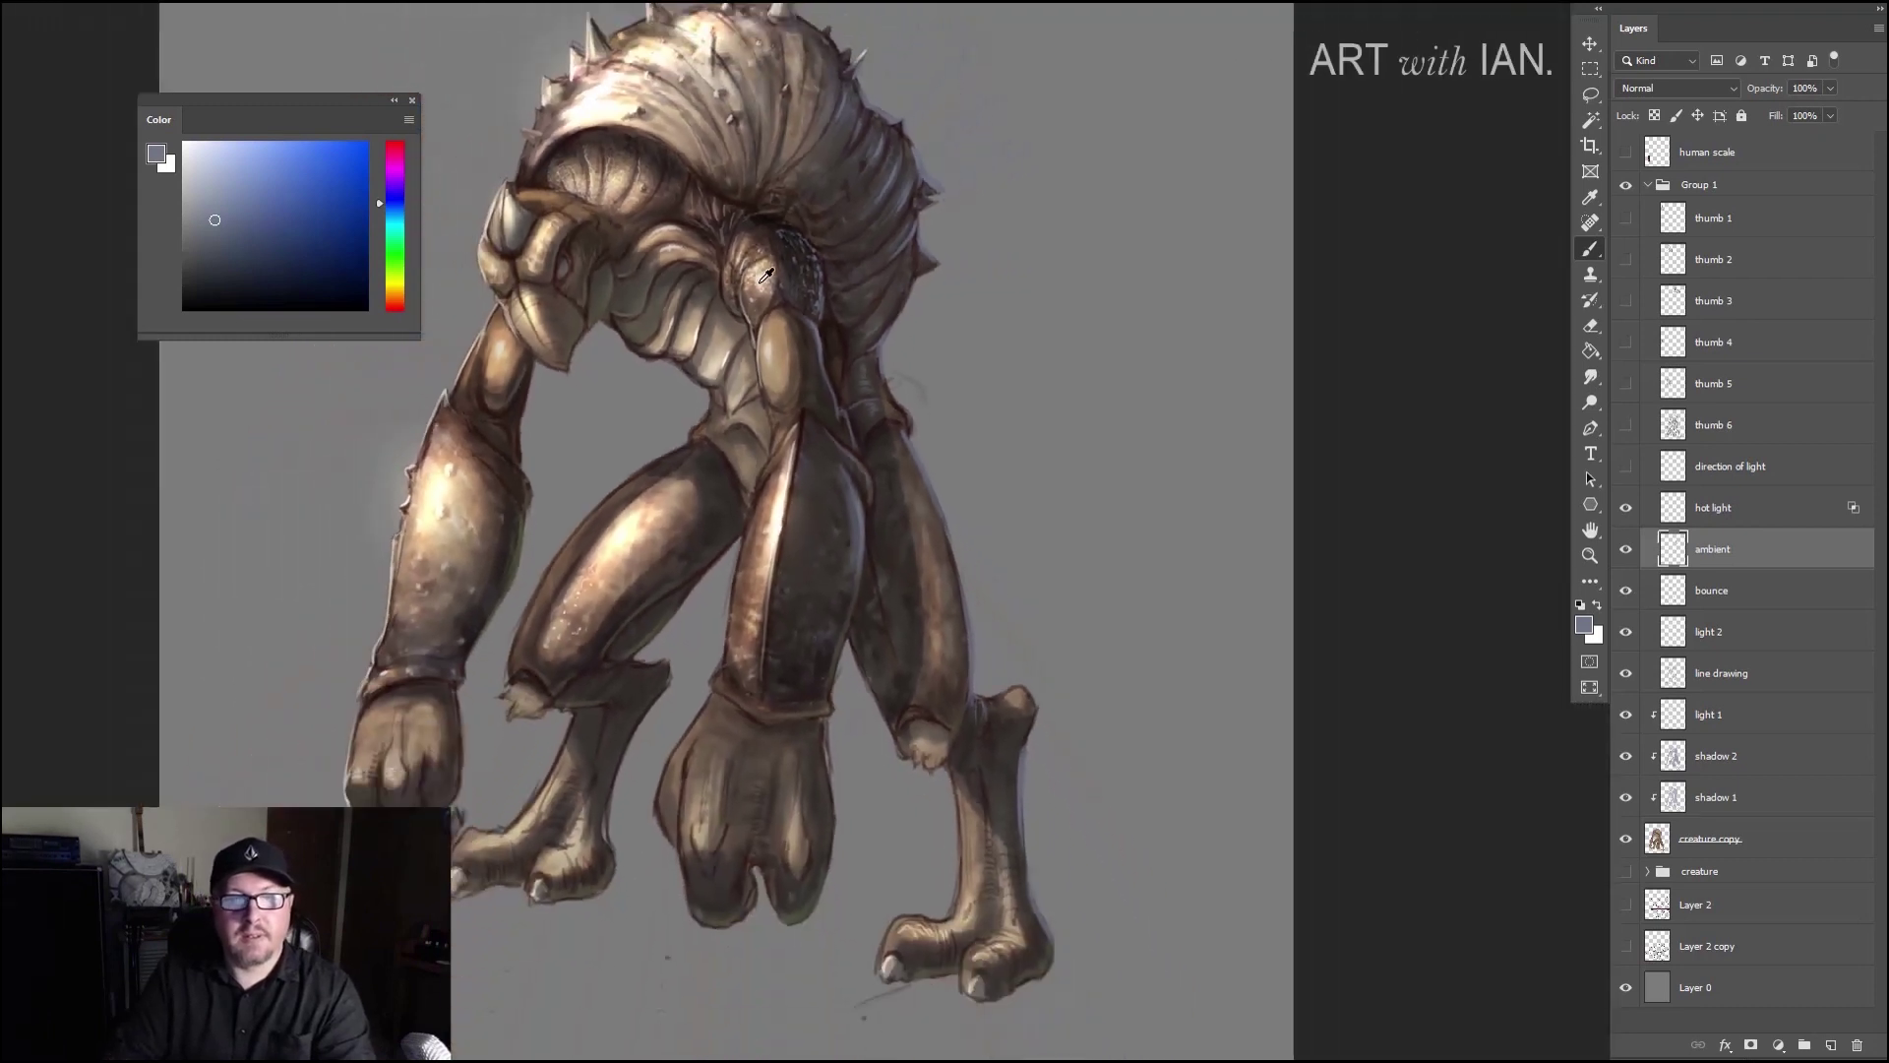
scroll(1028, 906, "up", 5)
scroll(1028, 906, "up", 1)
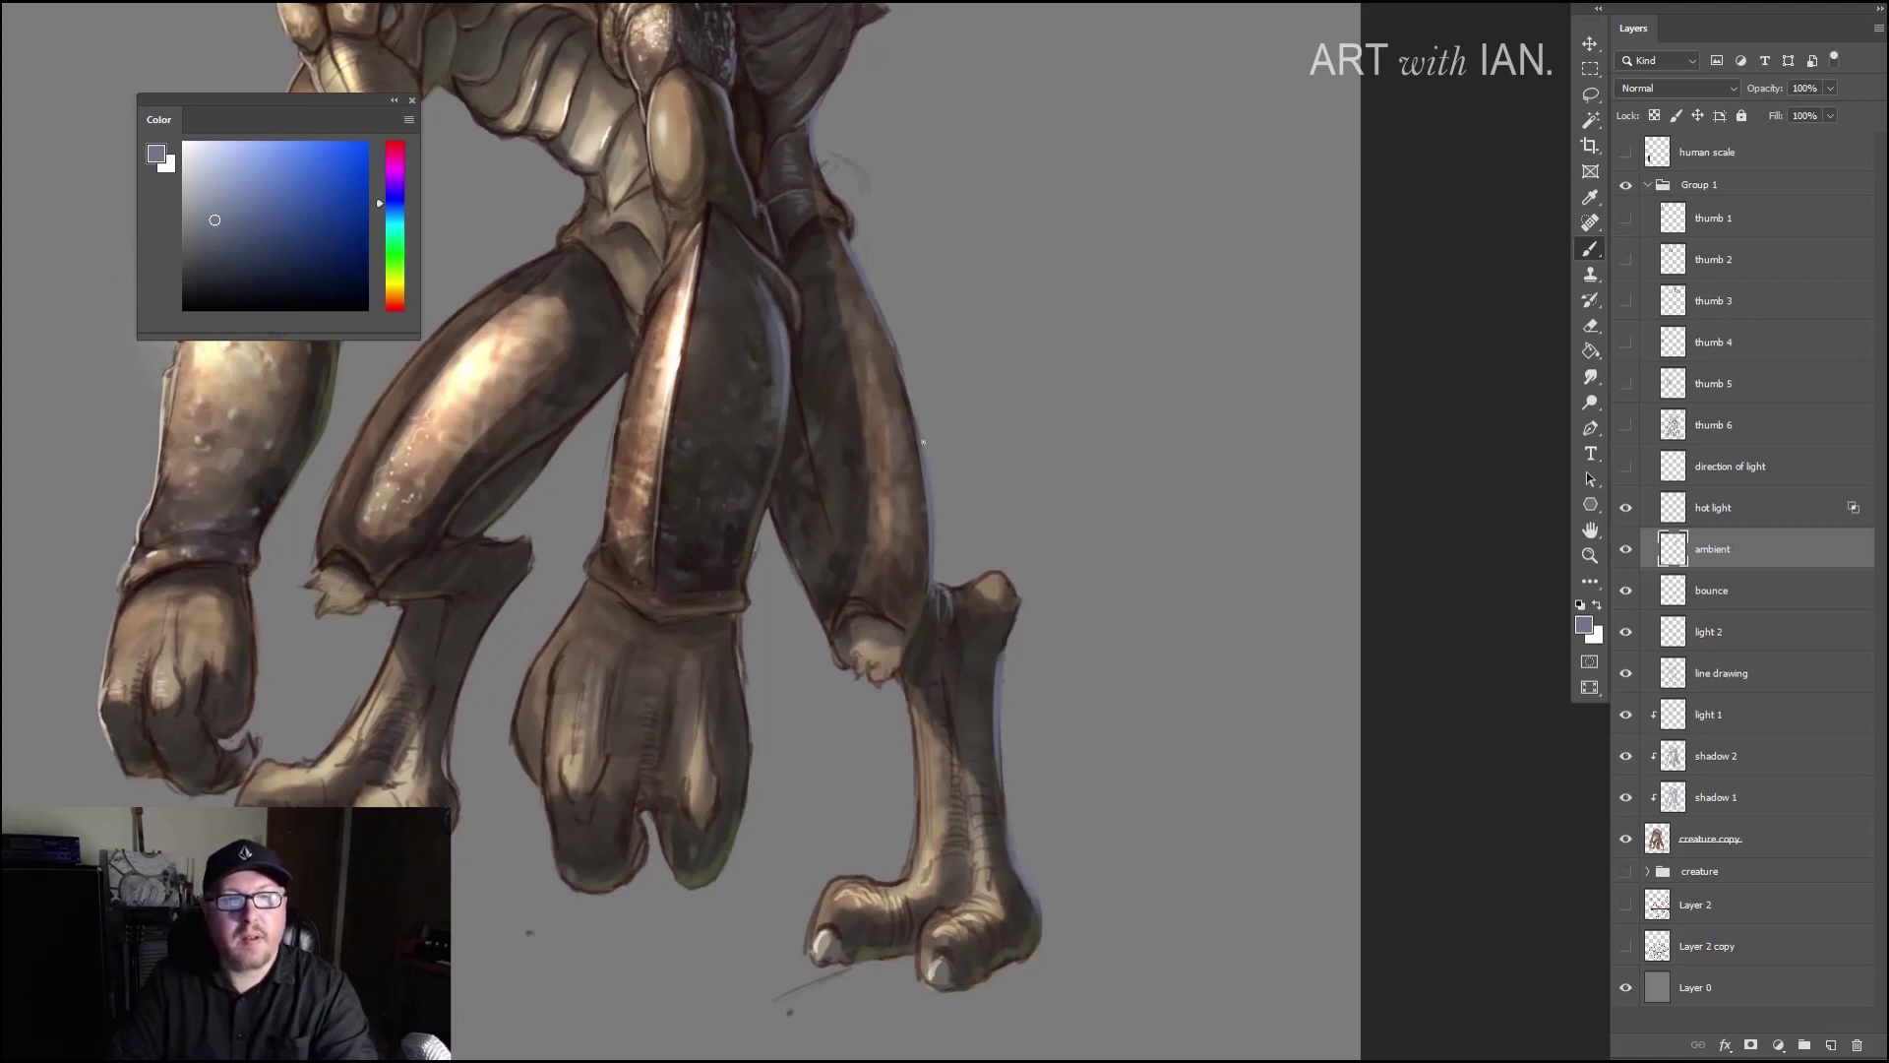
scroll(894, 344, "down", 5)
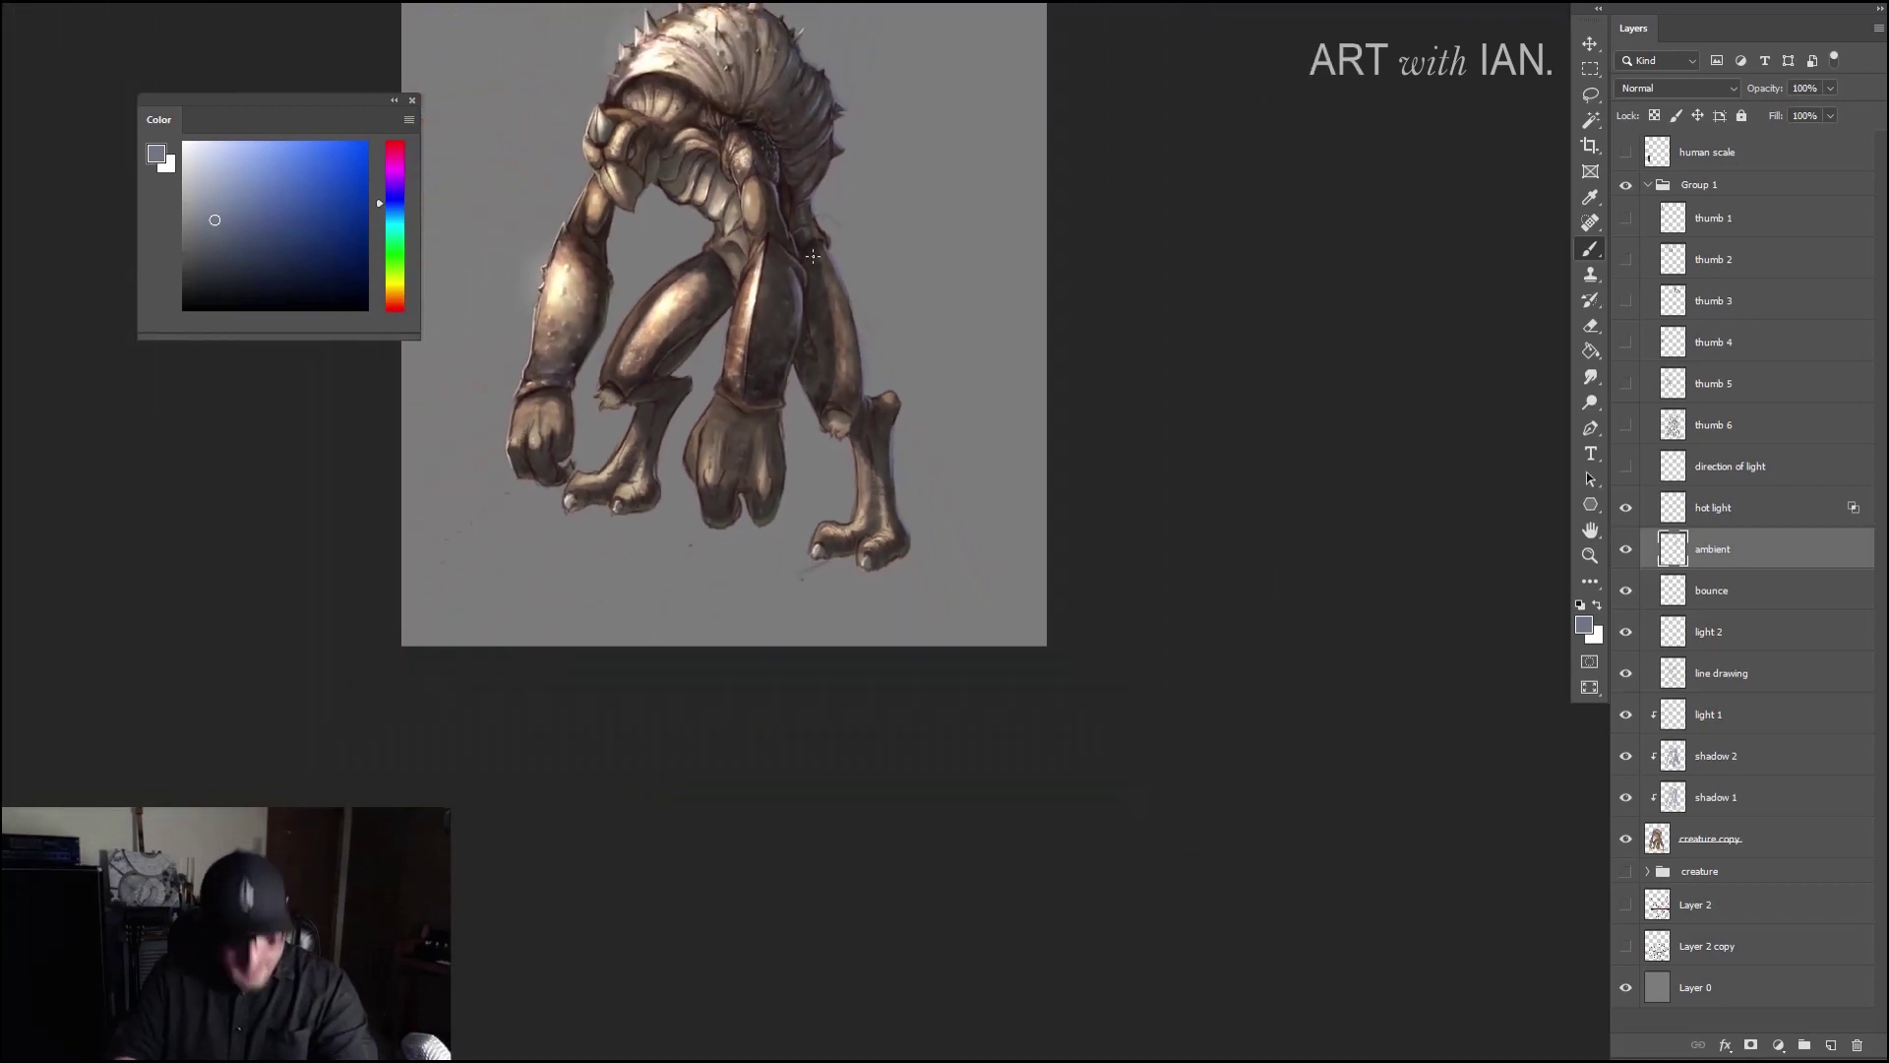
Step: Switch to the Eraser and review the overall lighting with the whole creature and canvas centred in view
key("e")
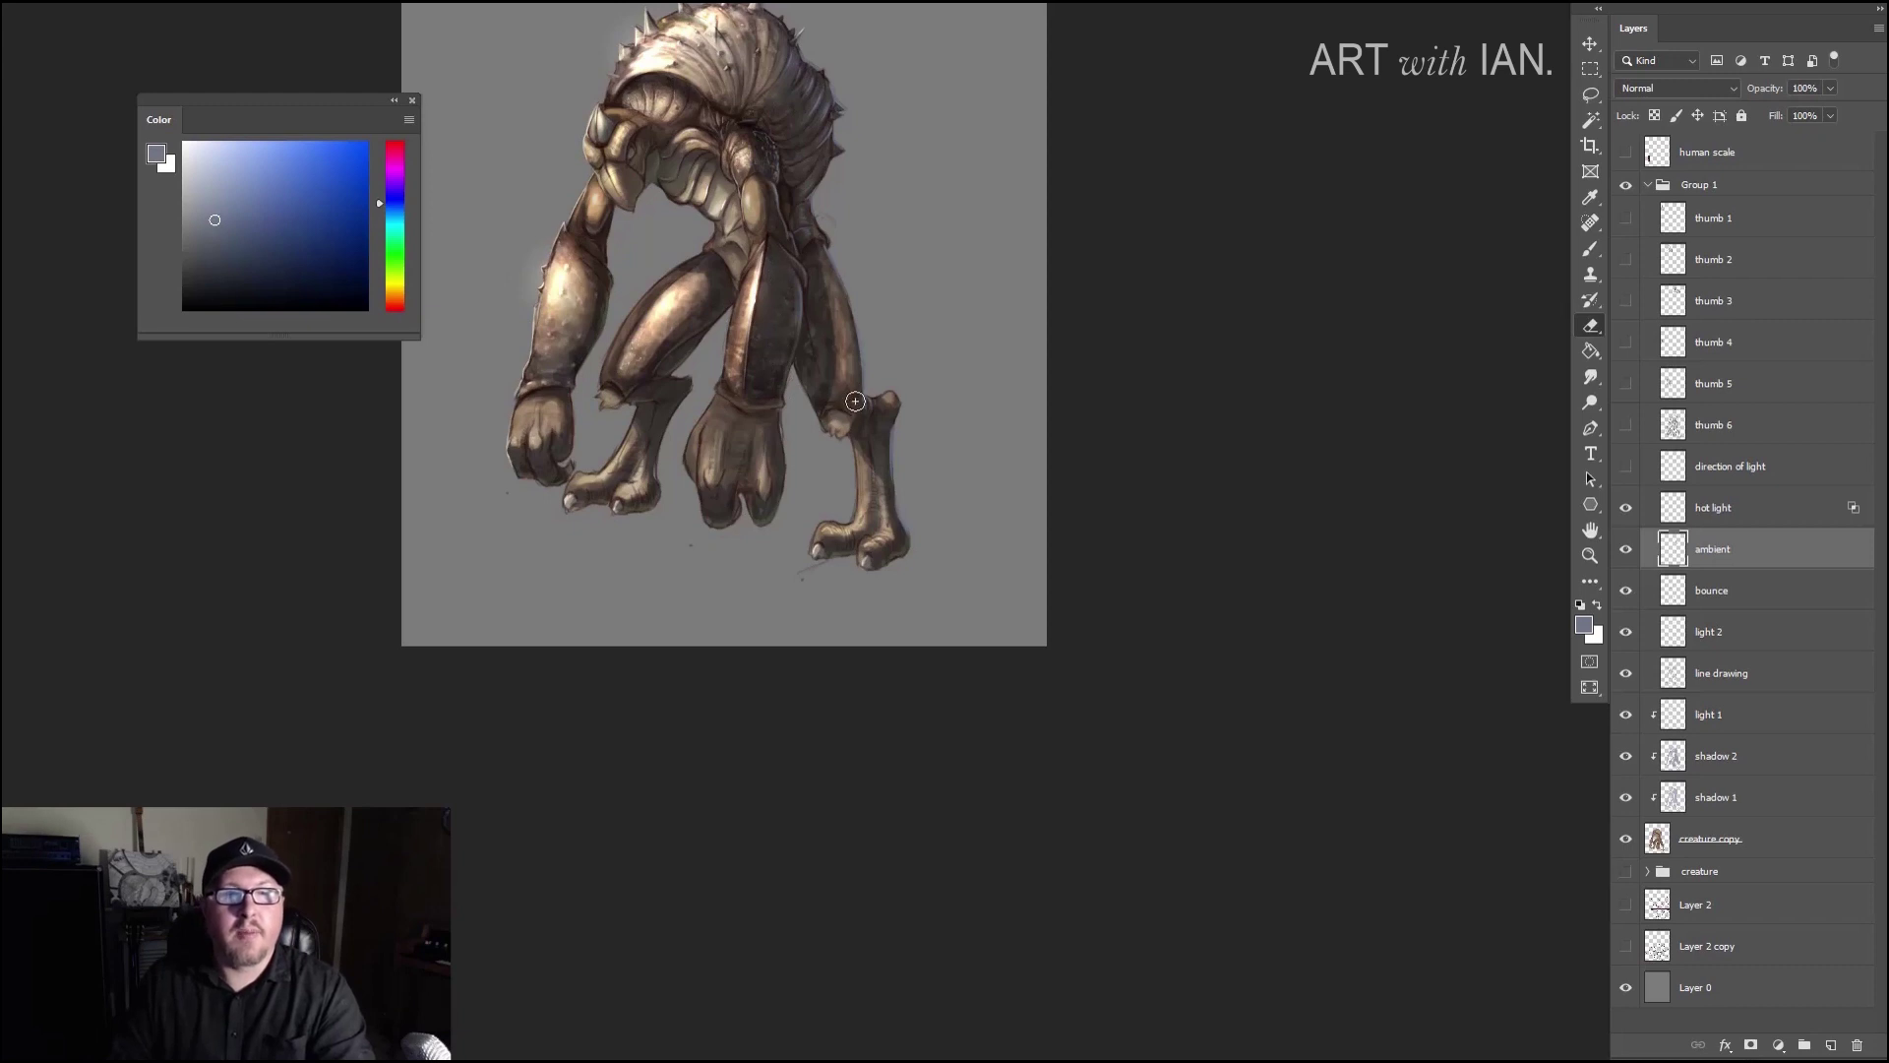
scroll(758, 197, "up", 3)
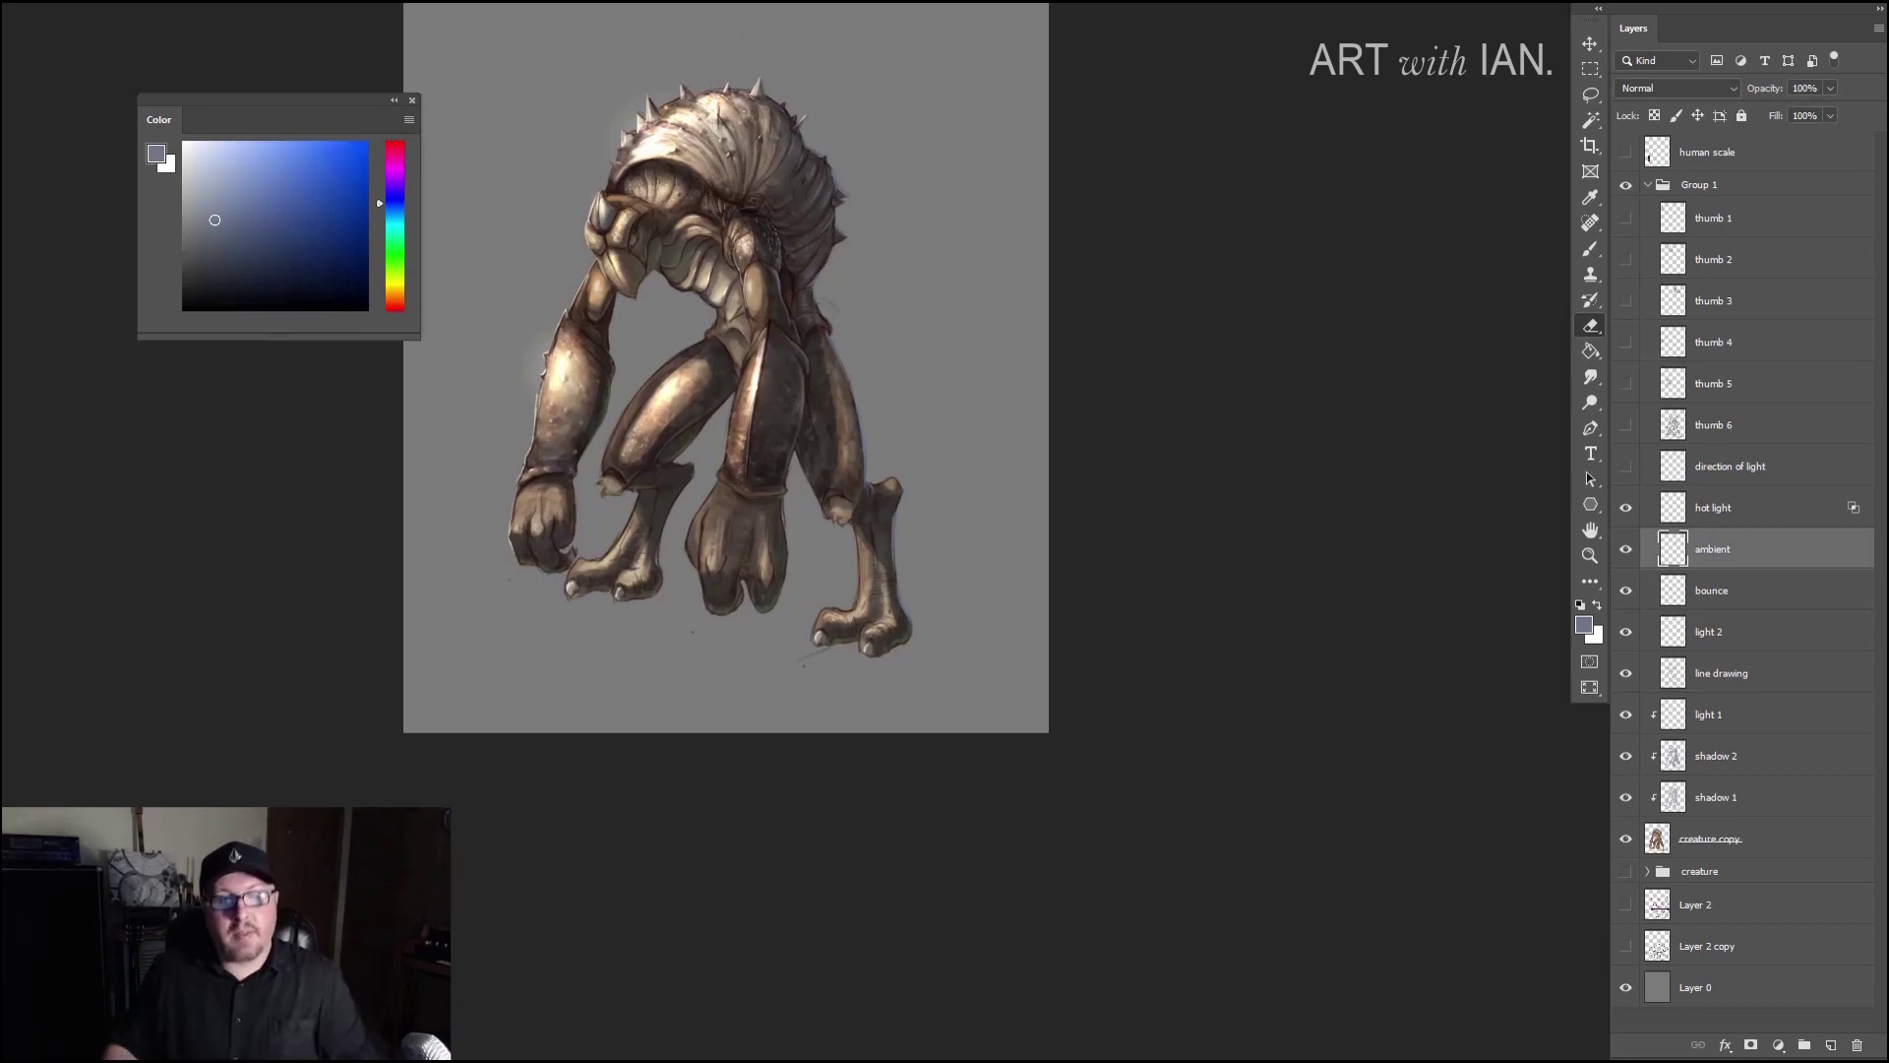
scroll(879, 667, "down", 2)
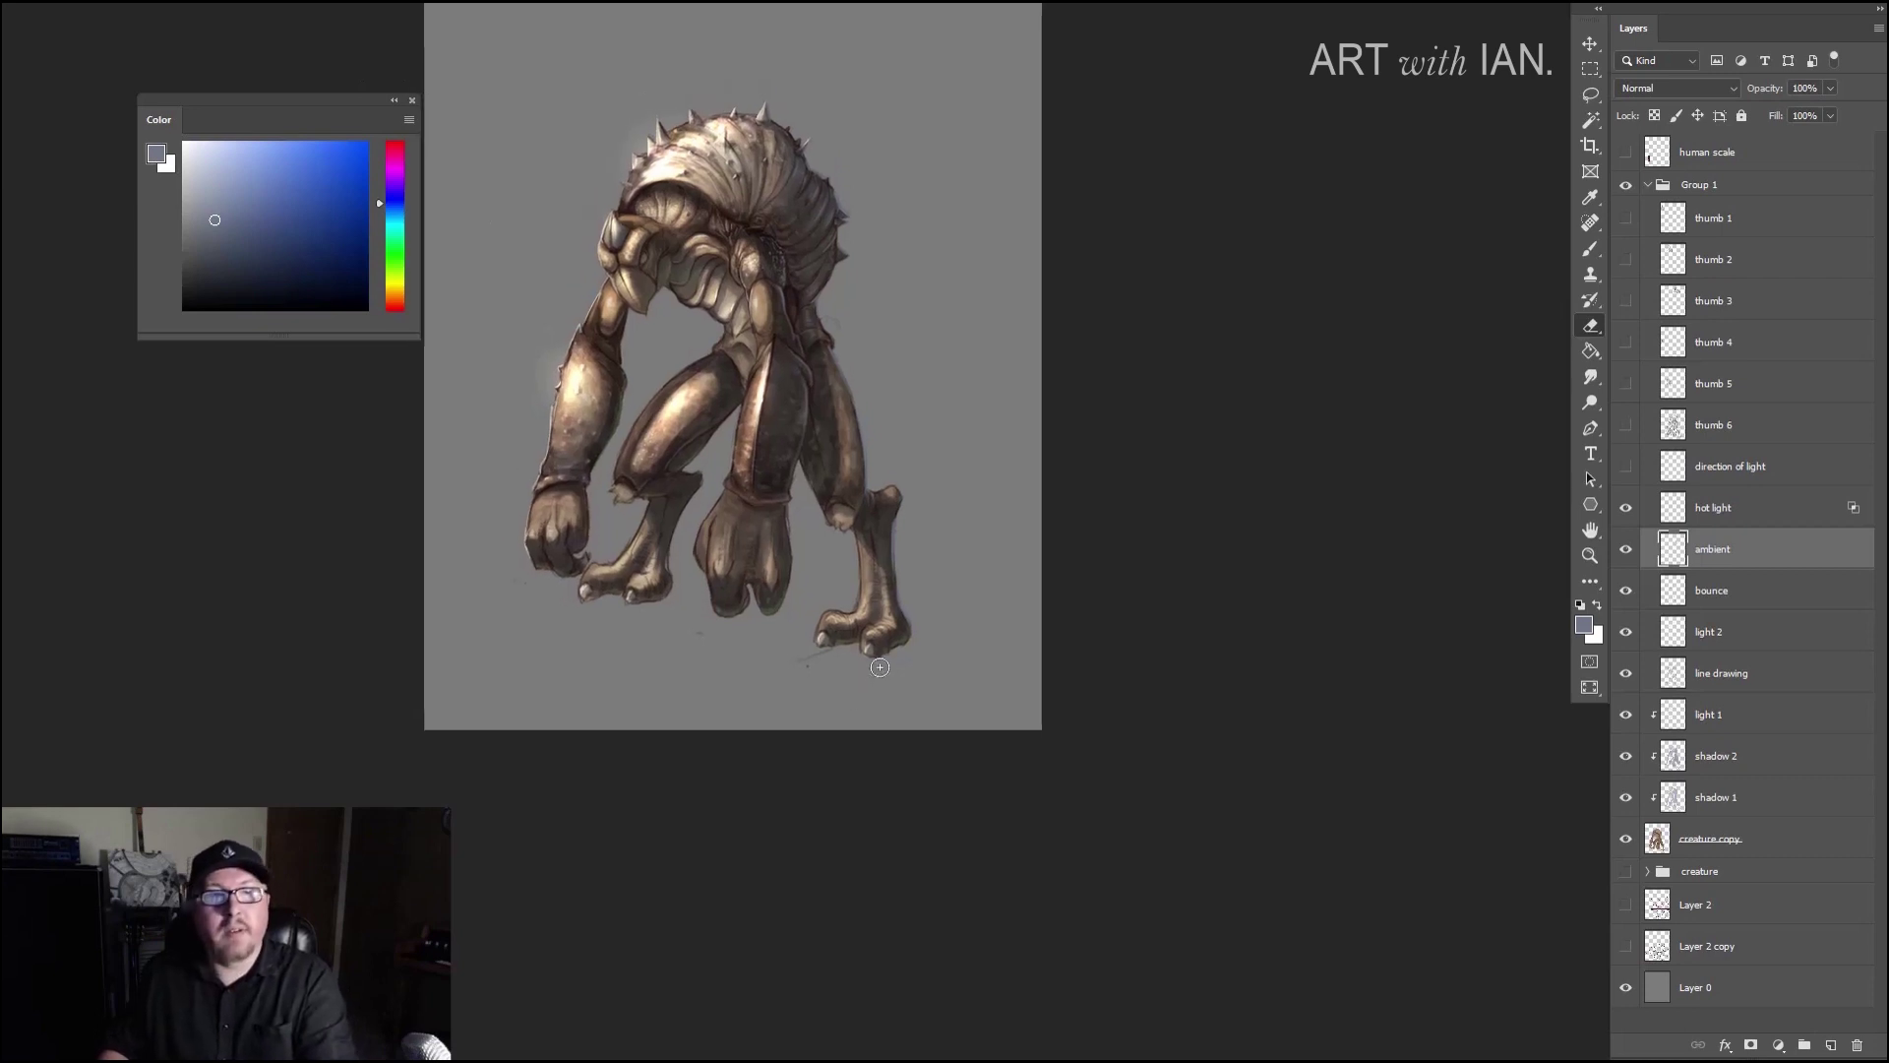
key("alt+space")
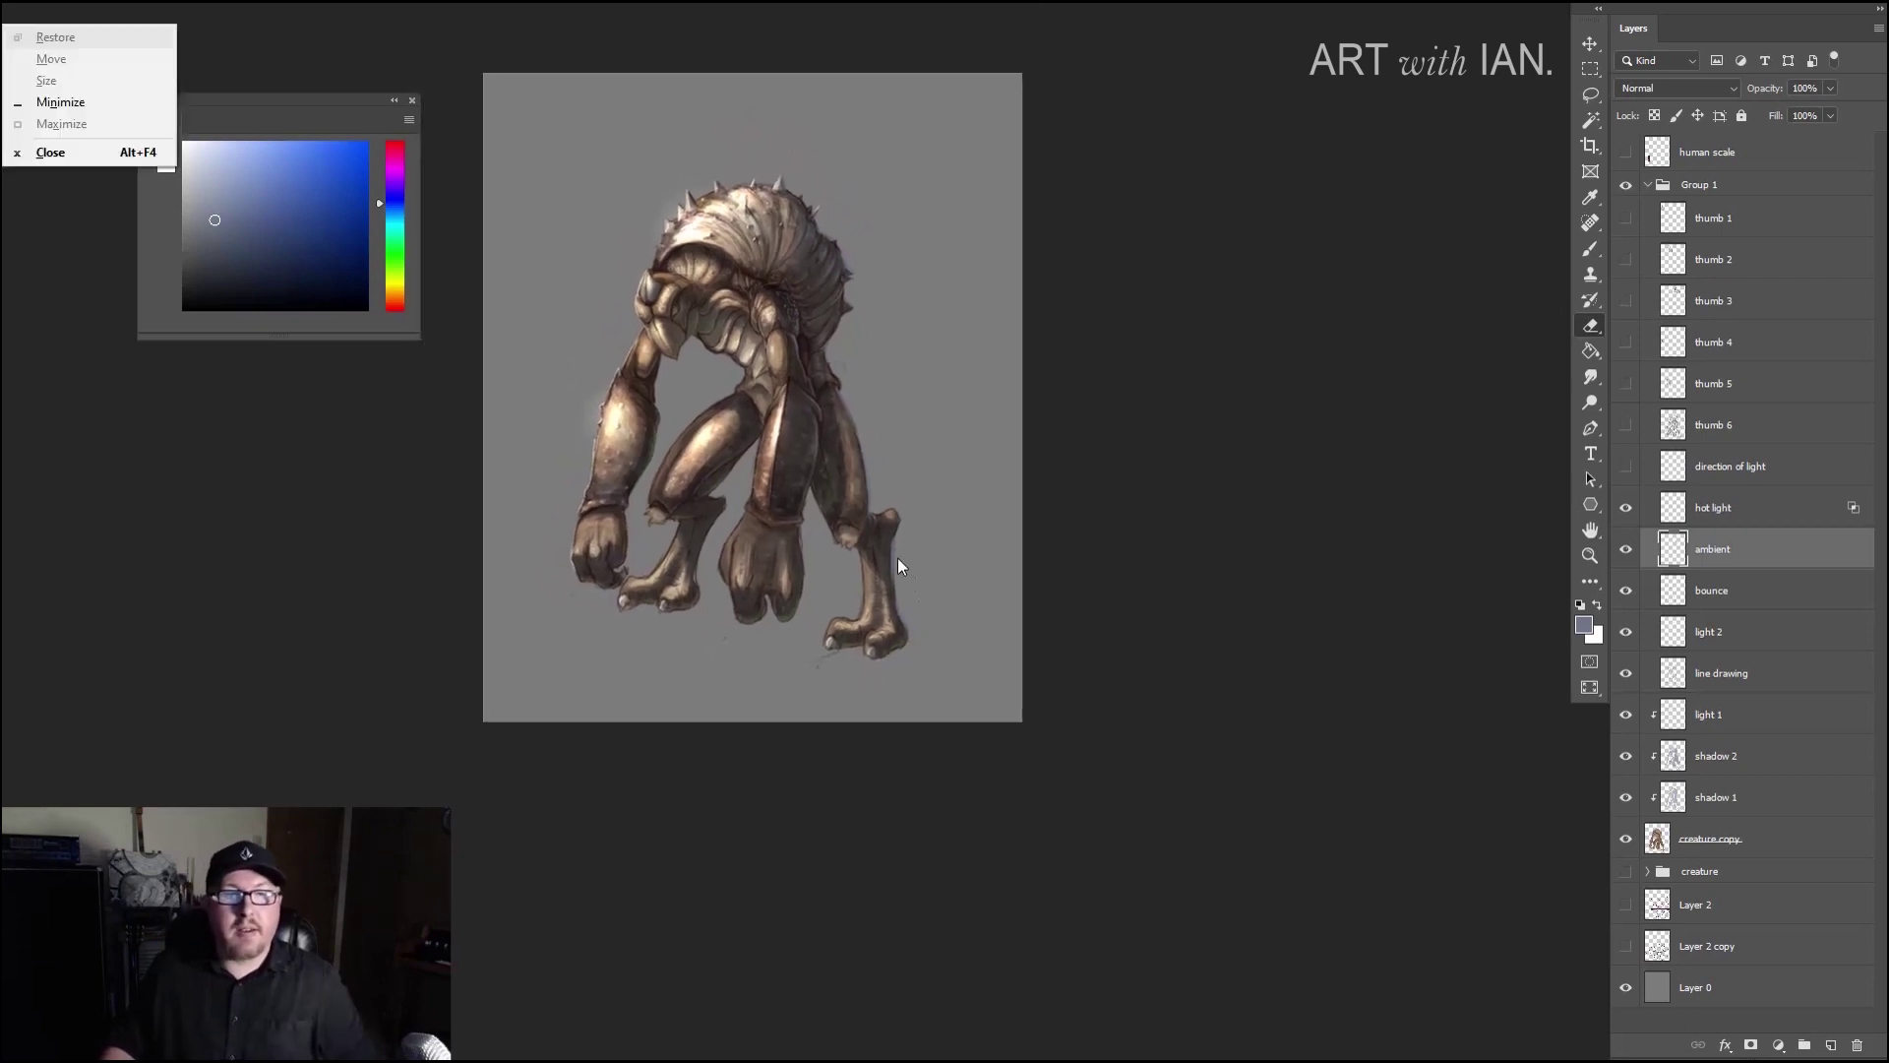
key("Escape")
left_click_drag(974, 506, 1043, 544)
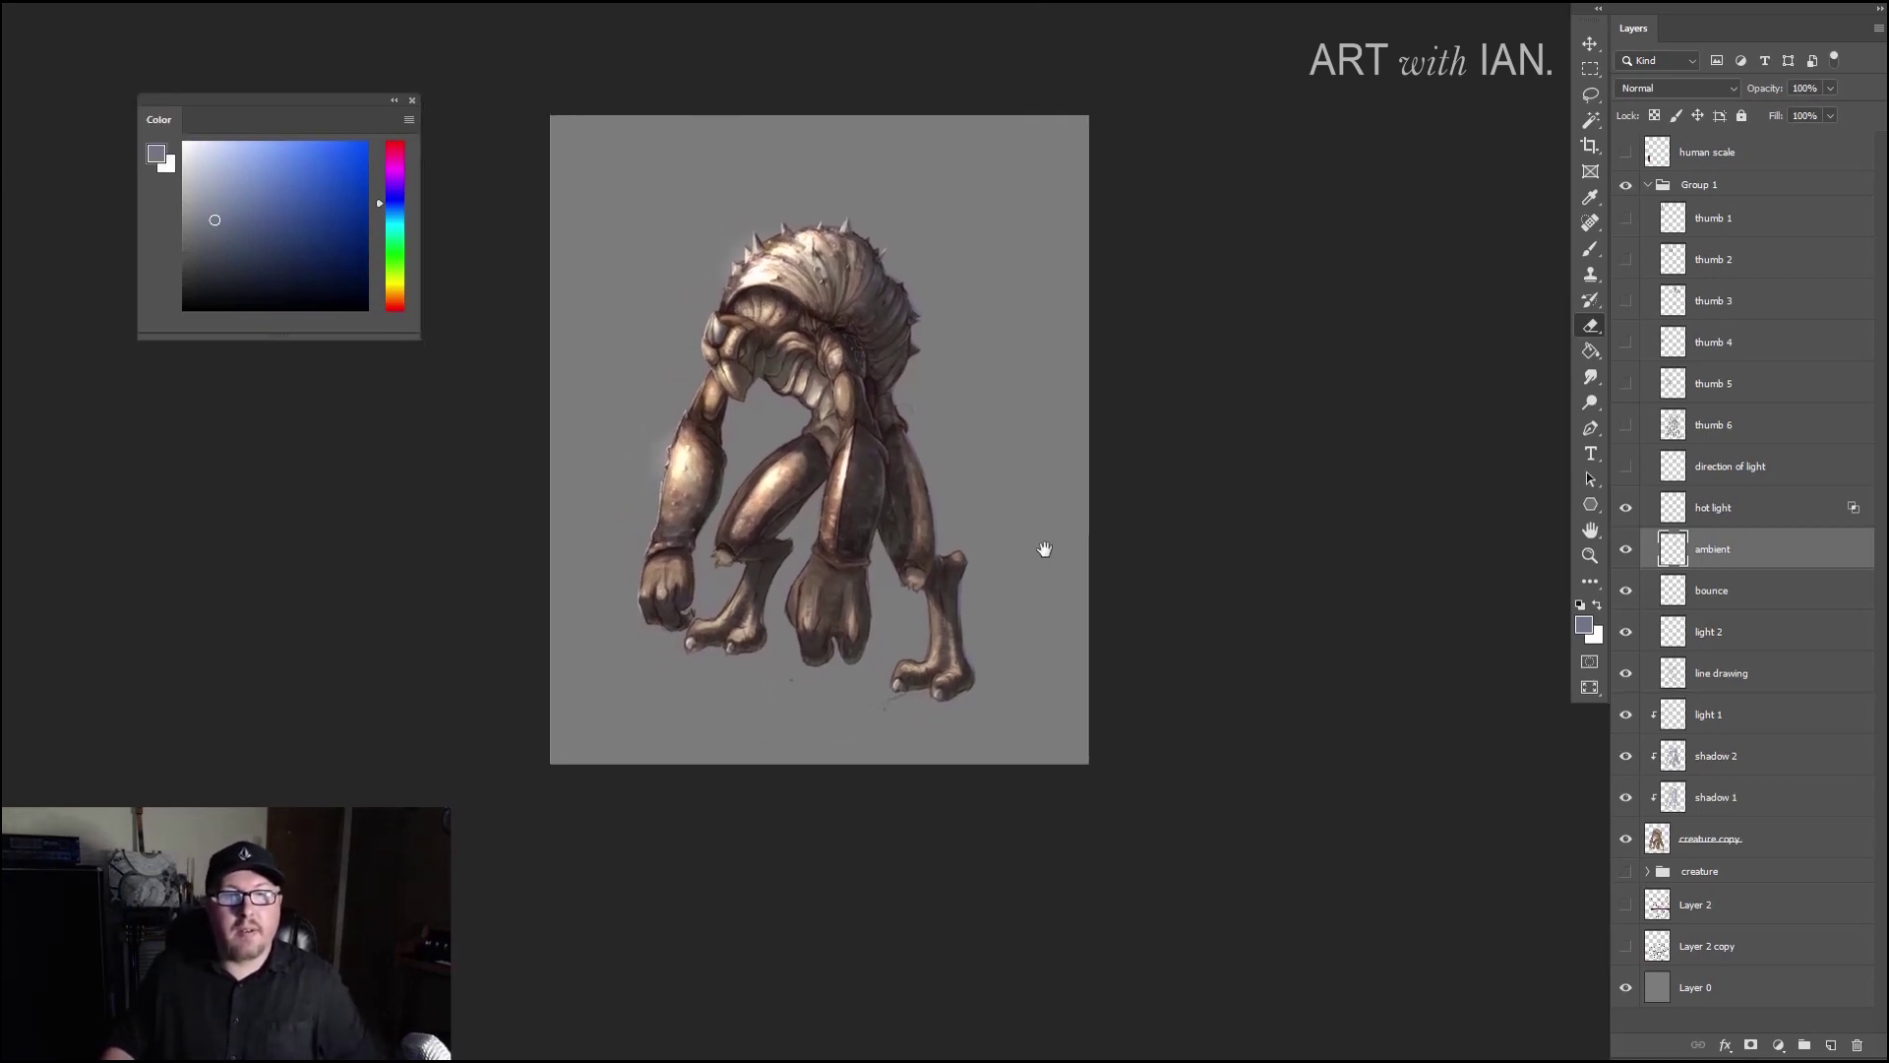